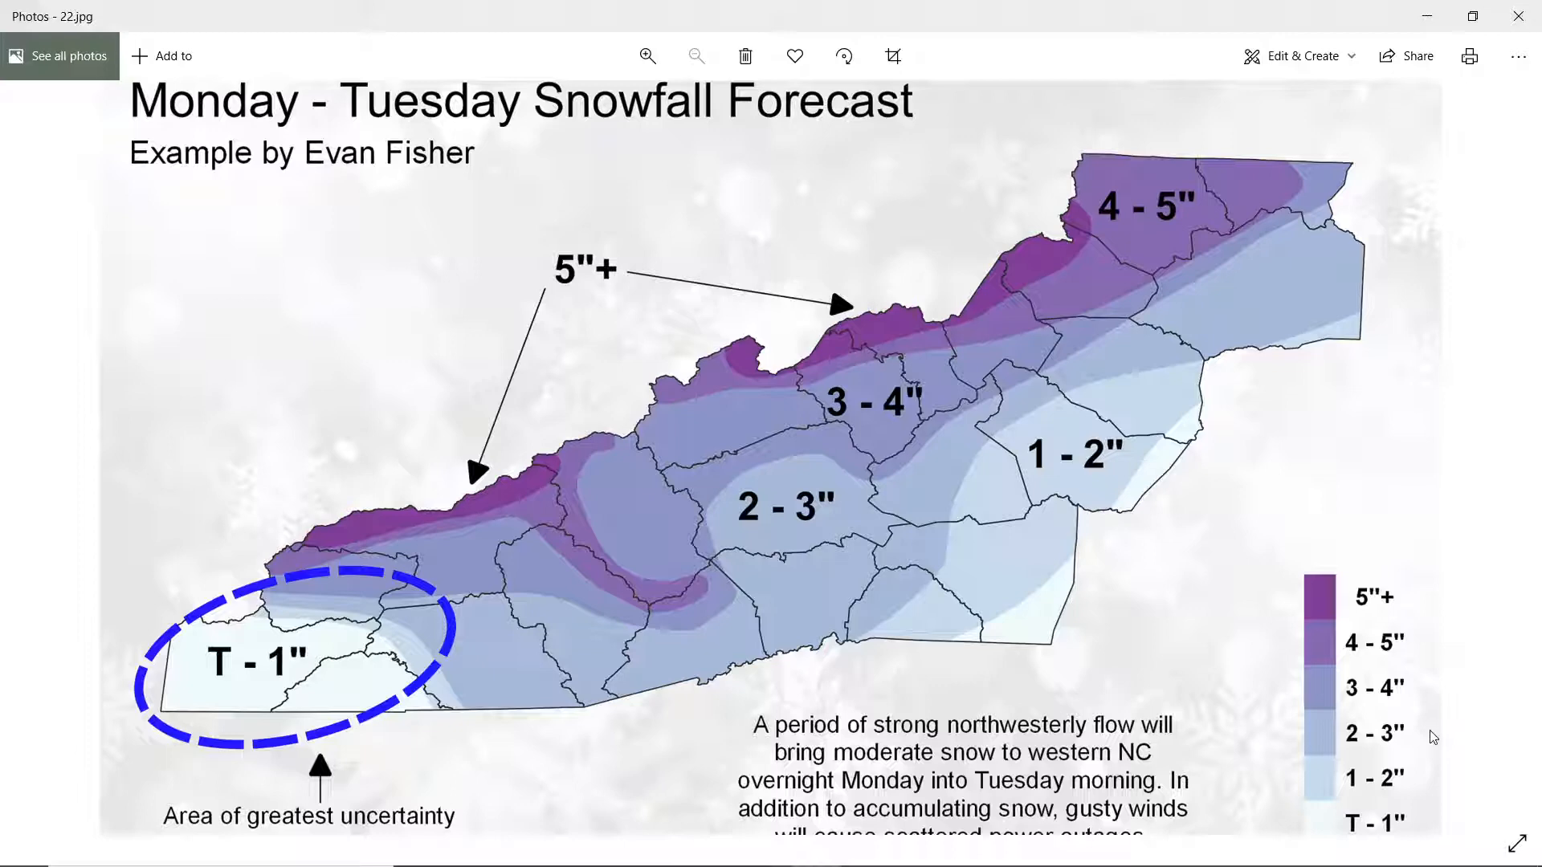
# Step: Switch to the browser and download WNC Counties.zip from the QGIS-Snowfall-Forecast-Map repository
pyautogui.hotkey('alt', 'Tab')
pyautogui.hotkey('alt', 'Tab')
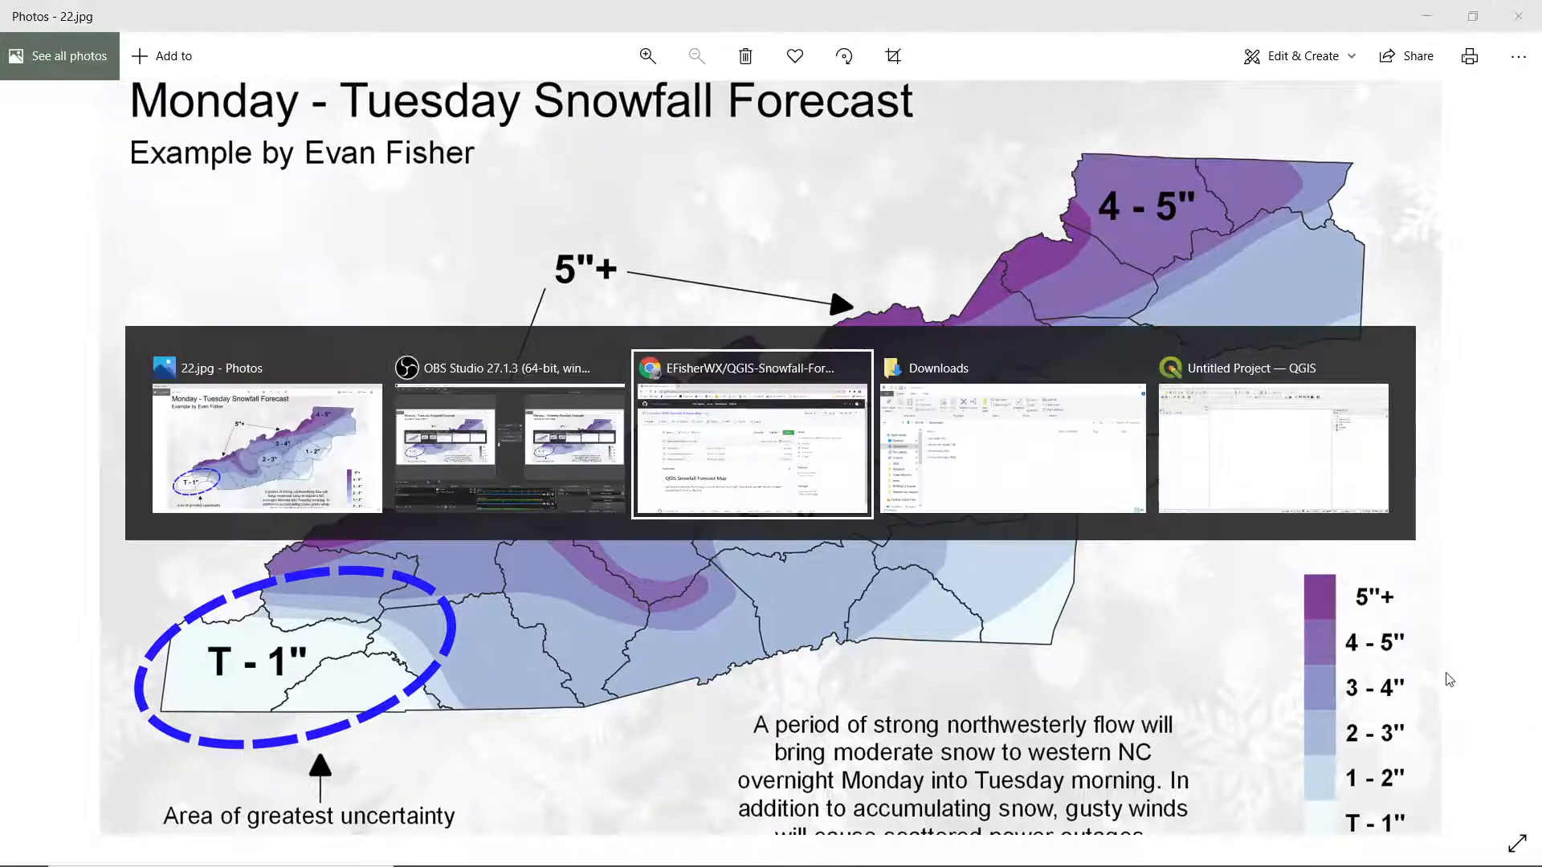
pyautogui.hotkey('alt', 'Tab')
pyautogui.hotkey('alt', 'Tab')
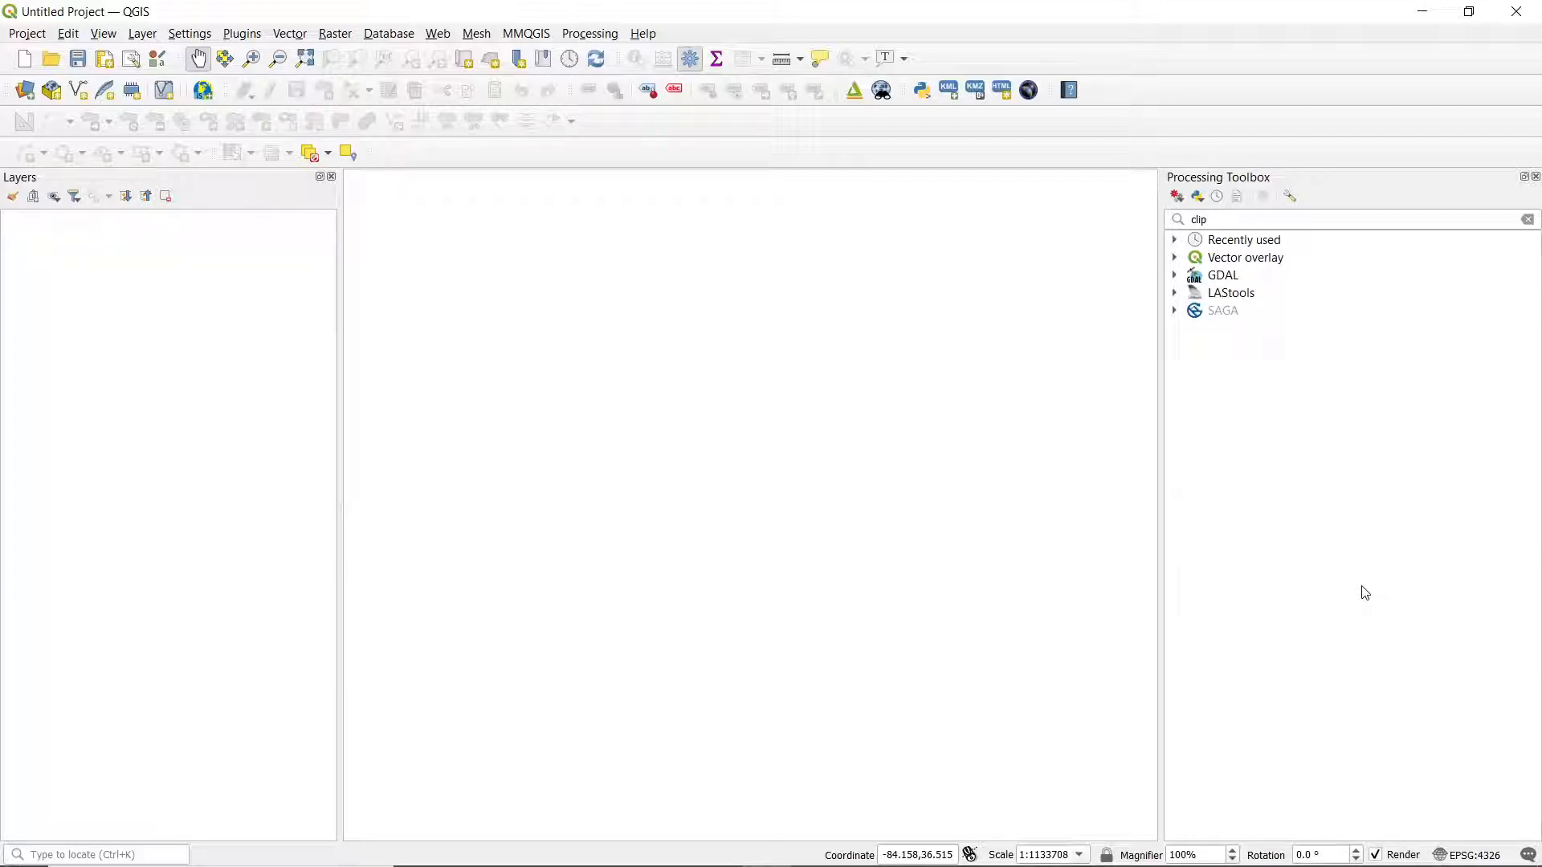
pyautogui.hotkey('alt', 'Tab')
pyautogui.hotkey('alt', 'Tab')
pyautogui.hotkey('alt', 'Tab')
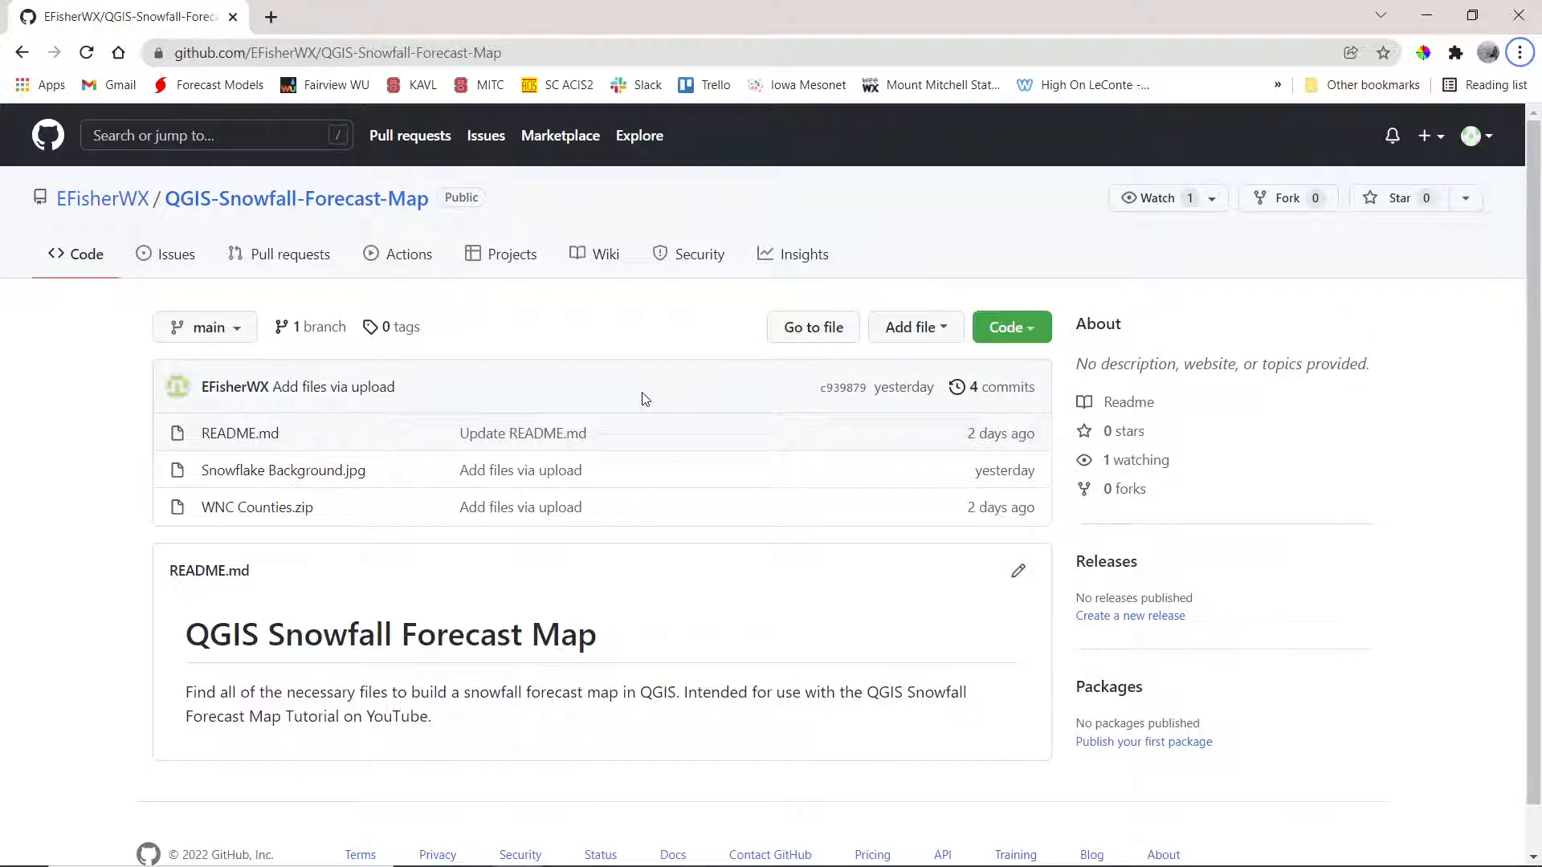
pyautogui.click(231, 511)
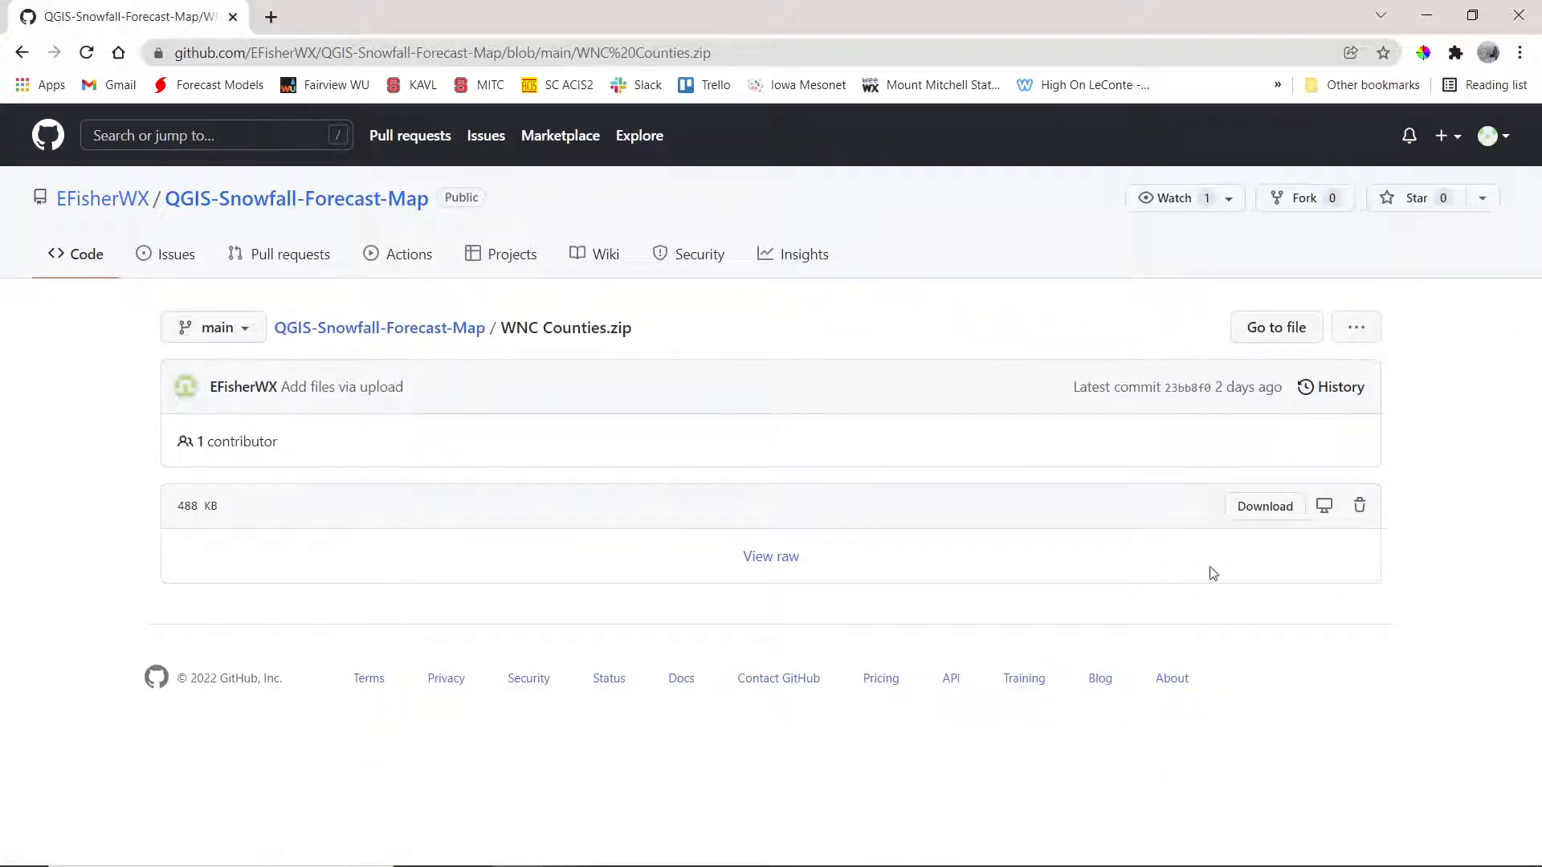
pyautogui.click(1237, 507)
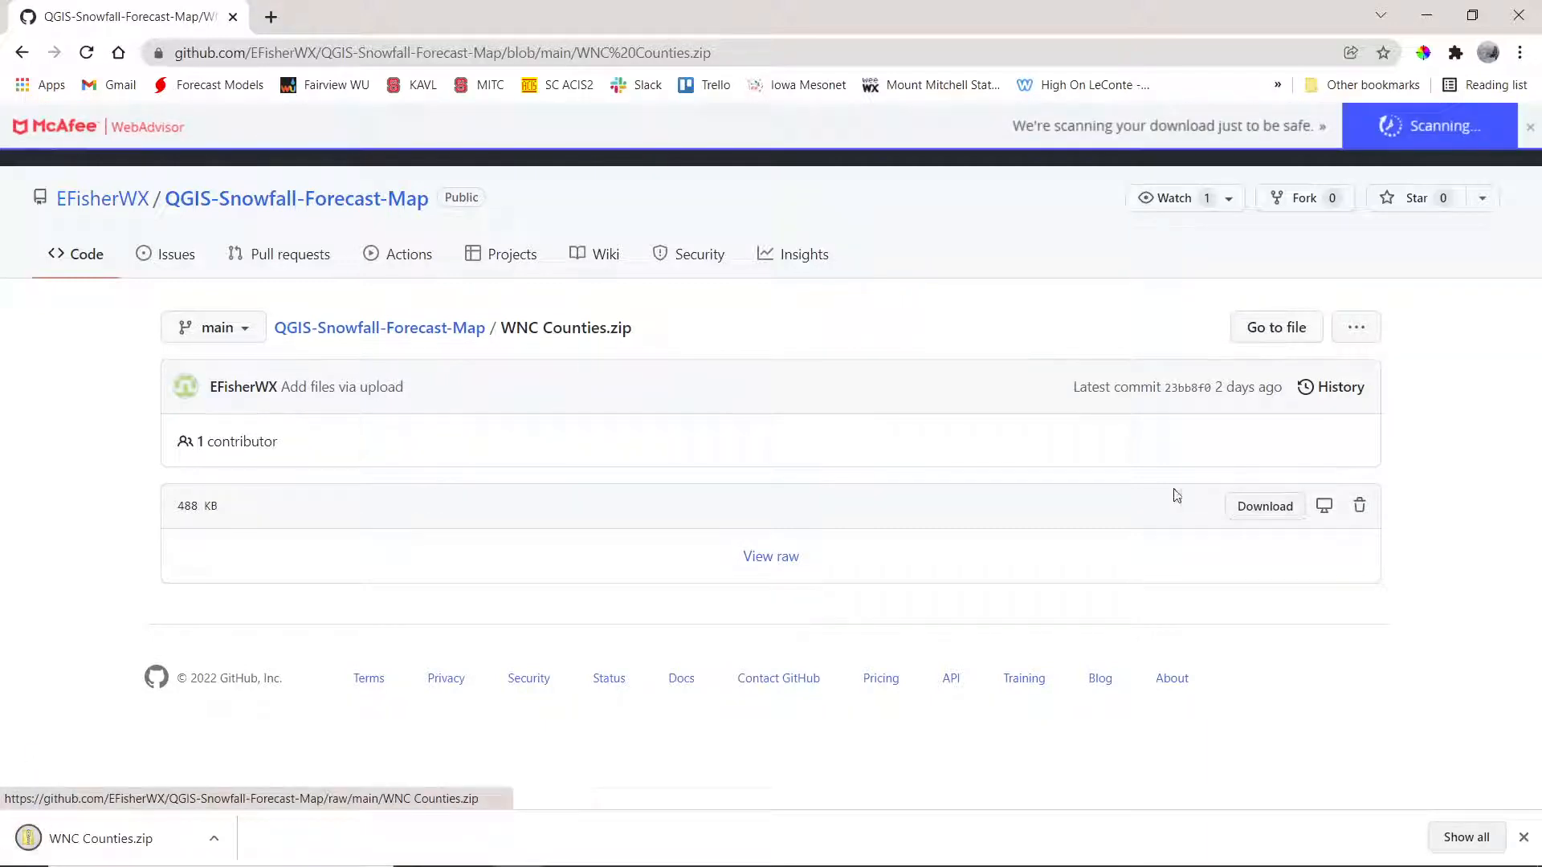
# Step: Save the Snowflake Background image from the repository to the Downloads folder as a JPEG
pyautogui.click(61, 256)
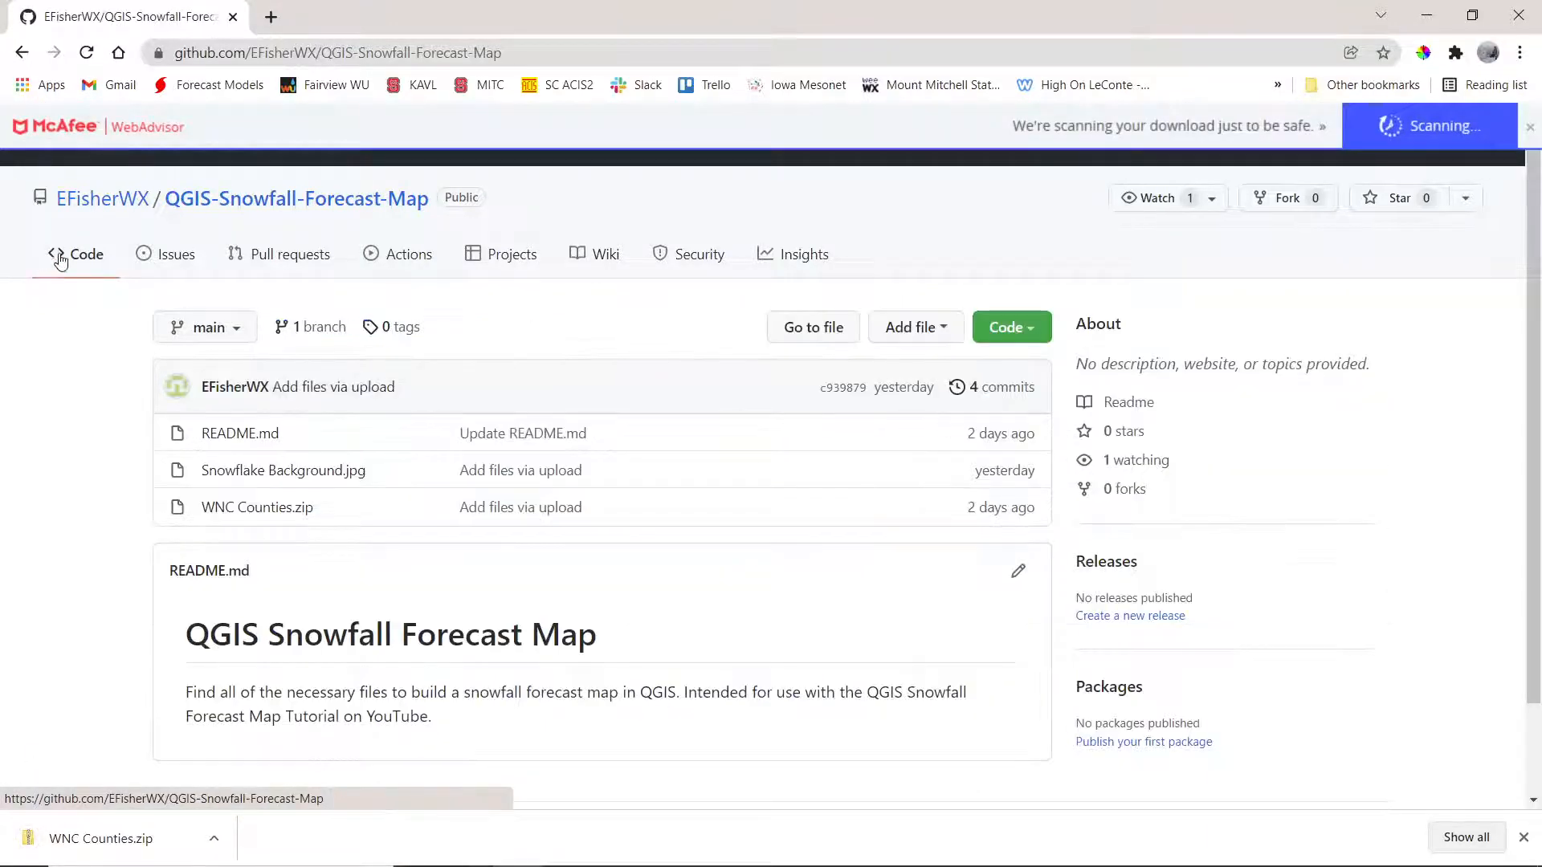
pyautogui.click(265, 479)
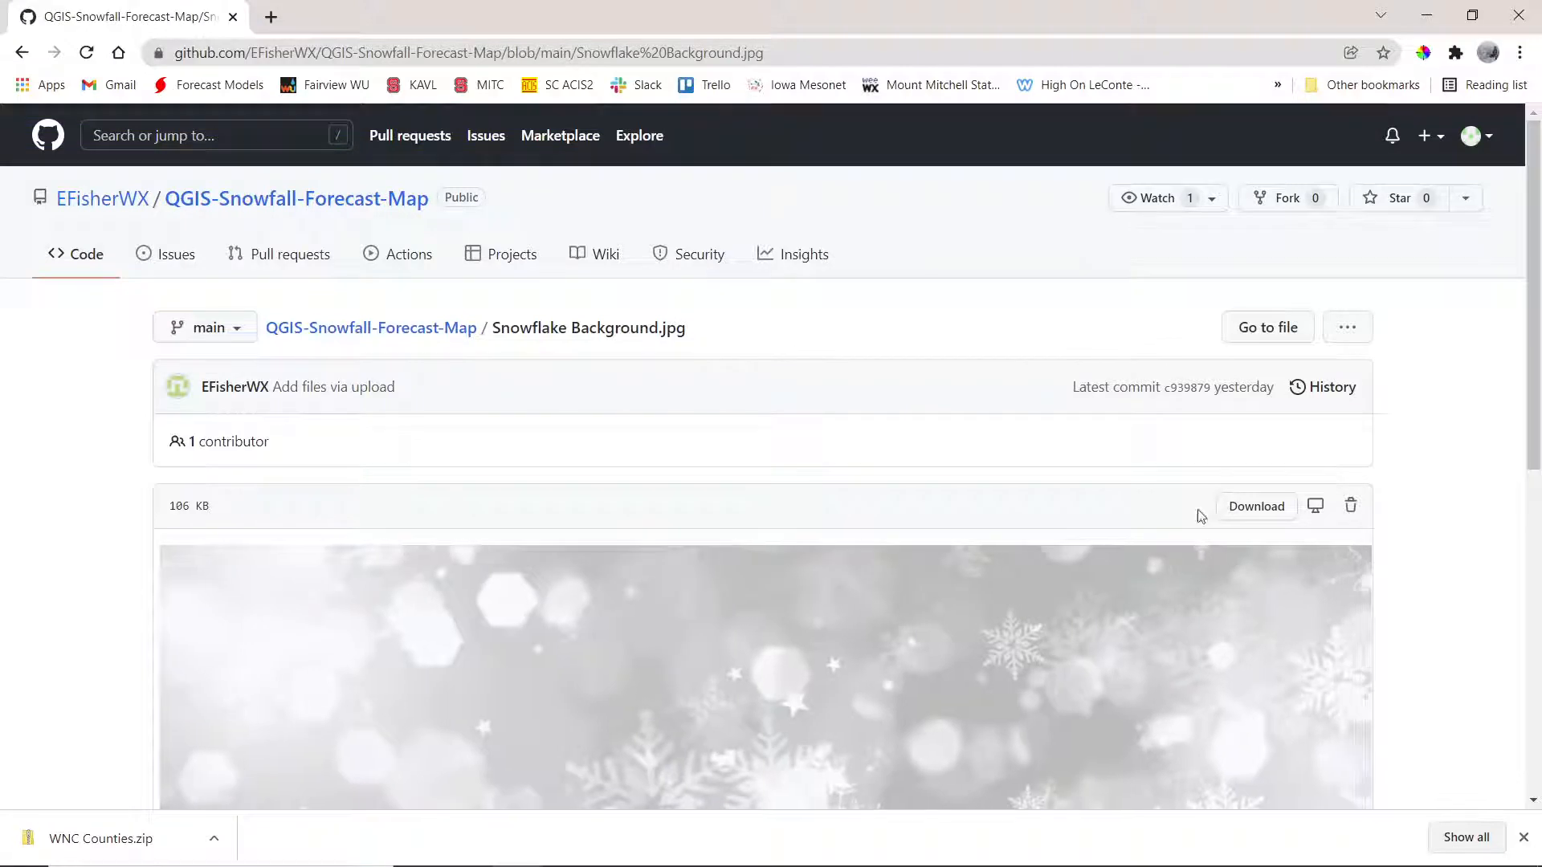
pyautogui.click(1233, 506)
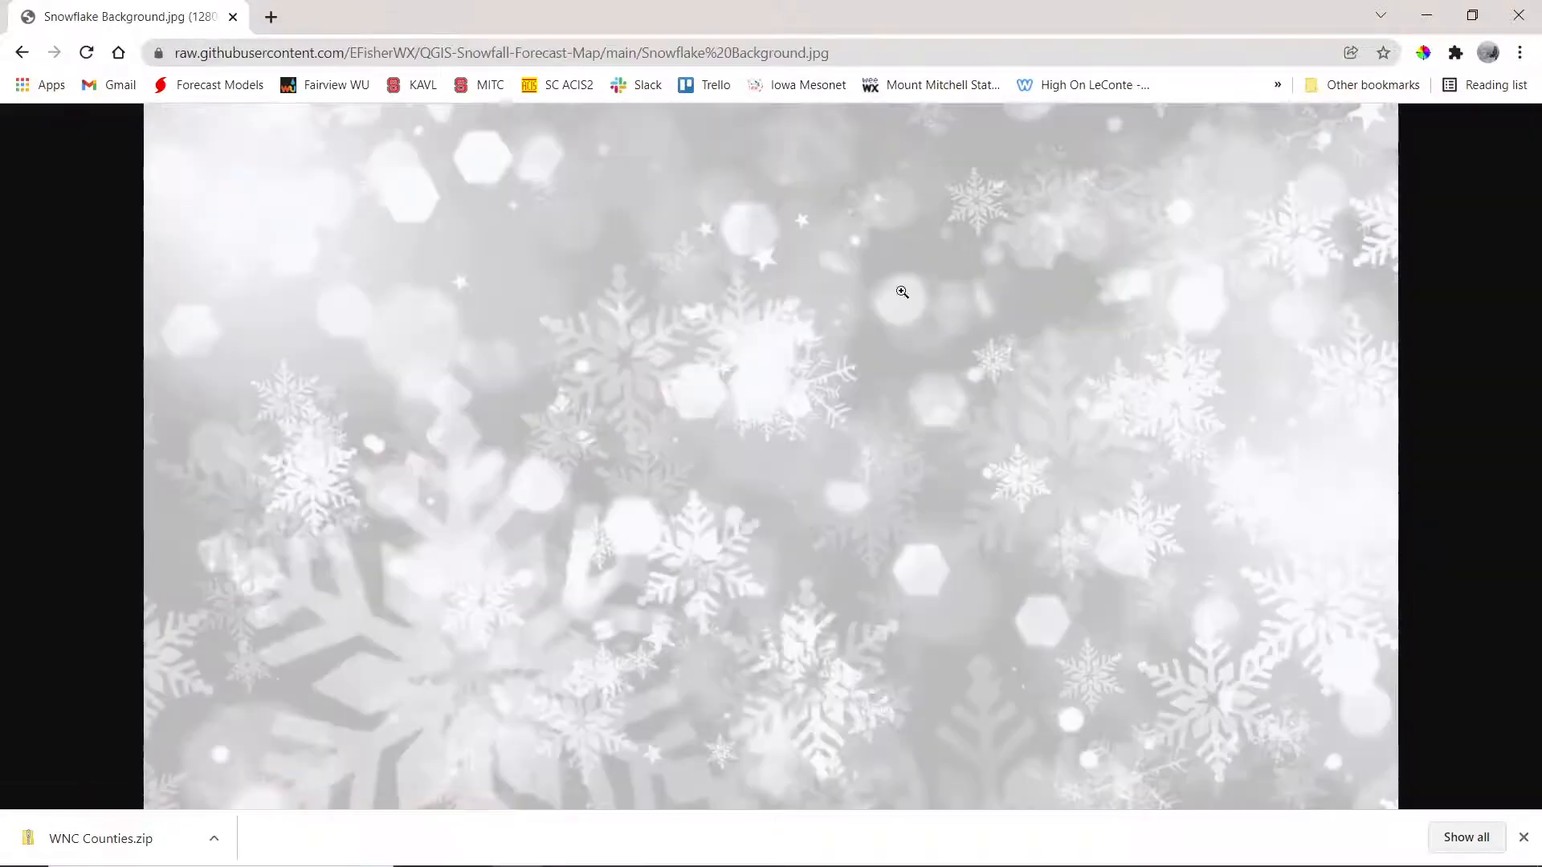
pyautogui.rightClick(671, 312)
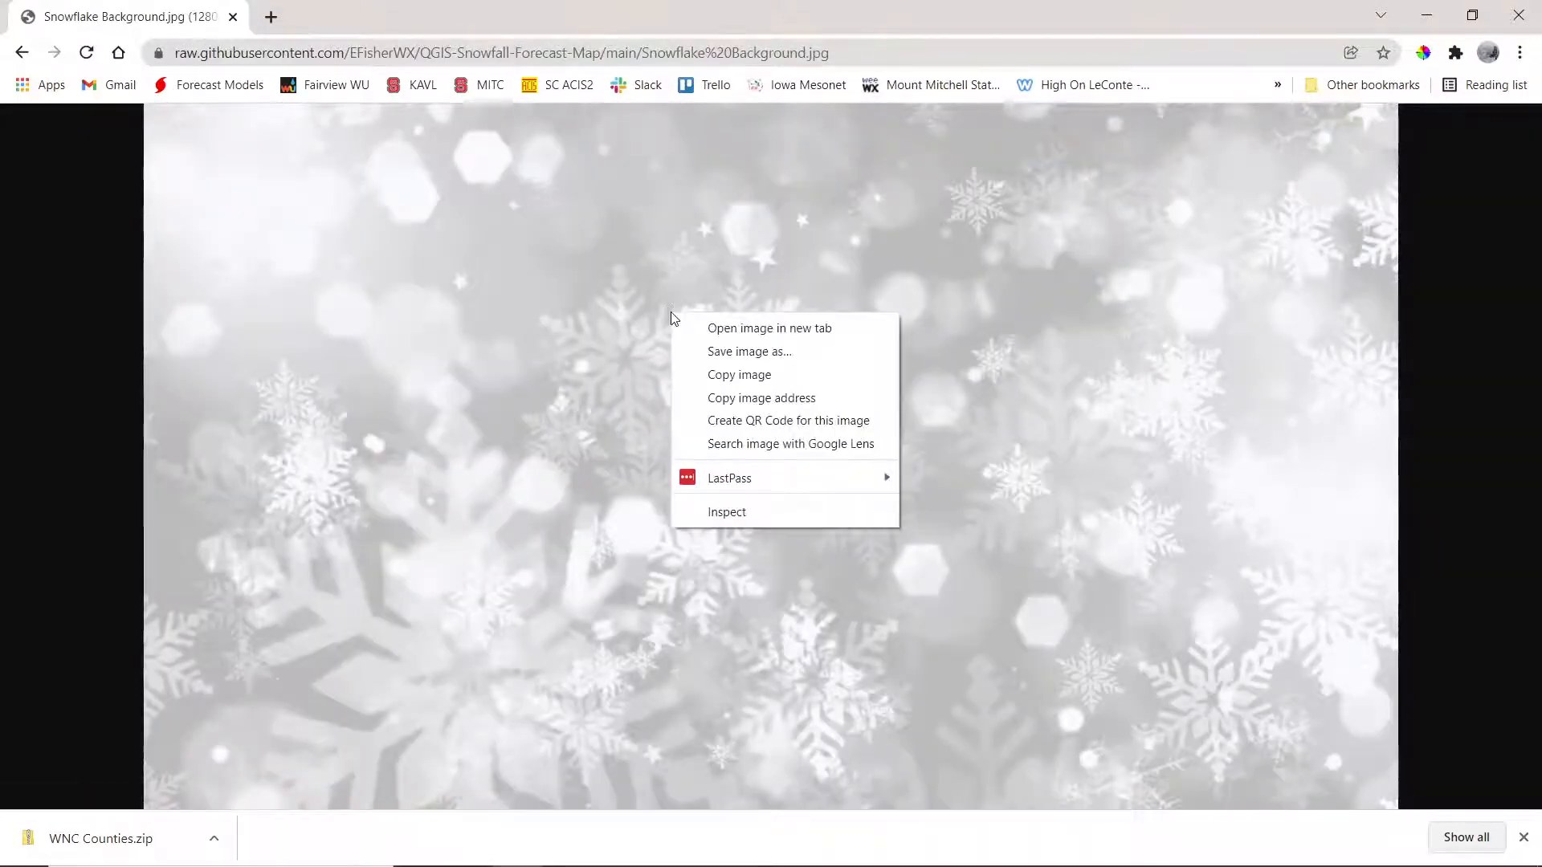
pyautogui.click(770, 351)
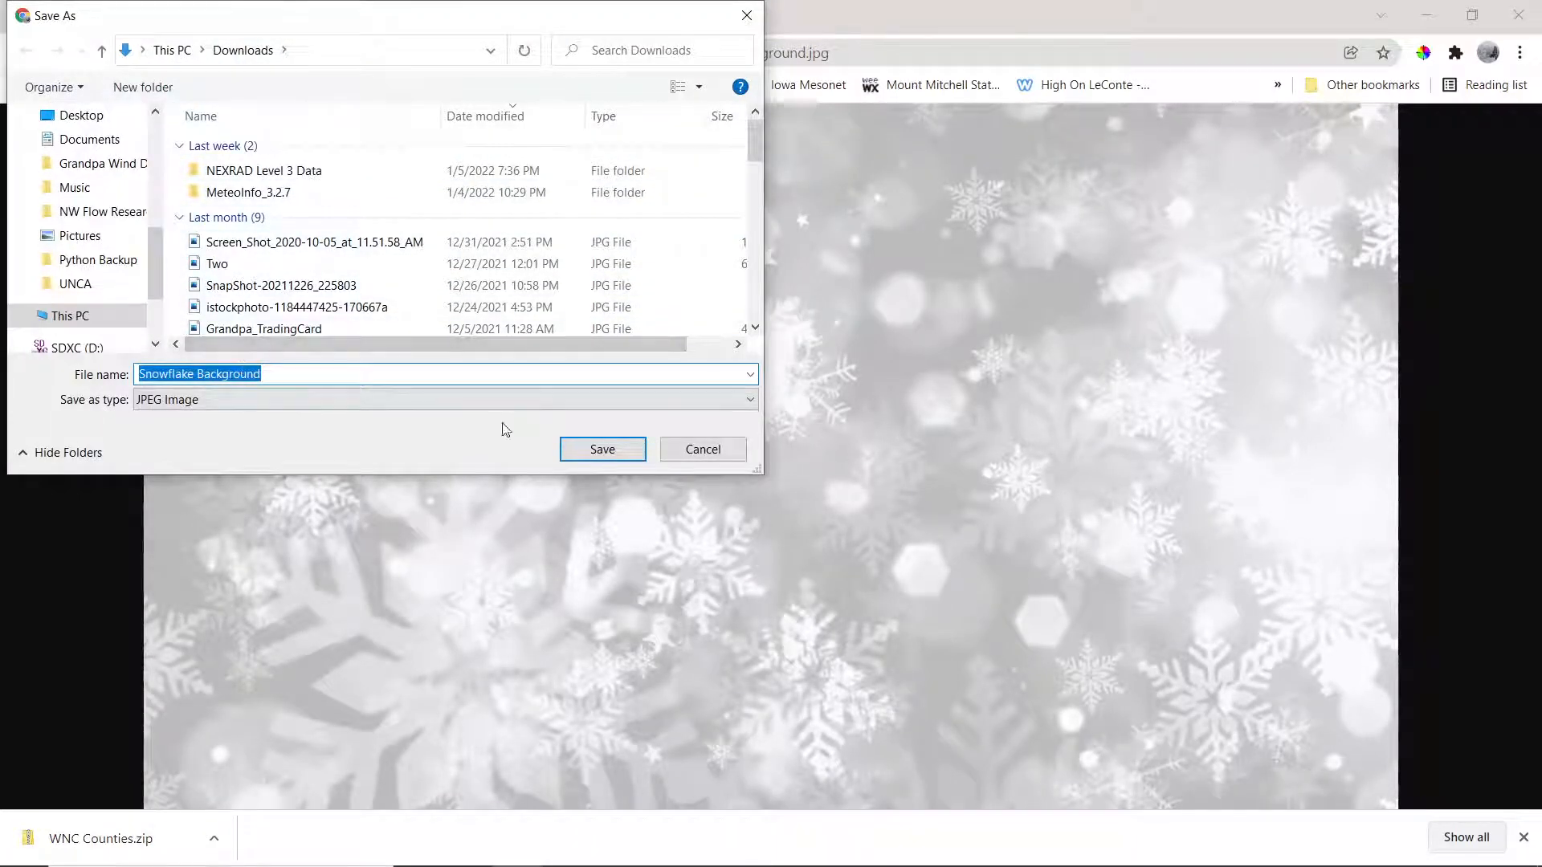
pyautogui.click(599, 450)
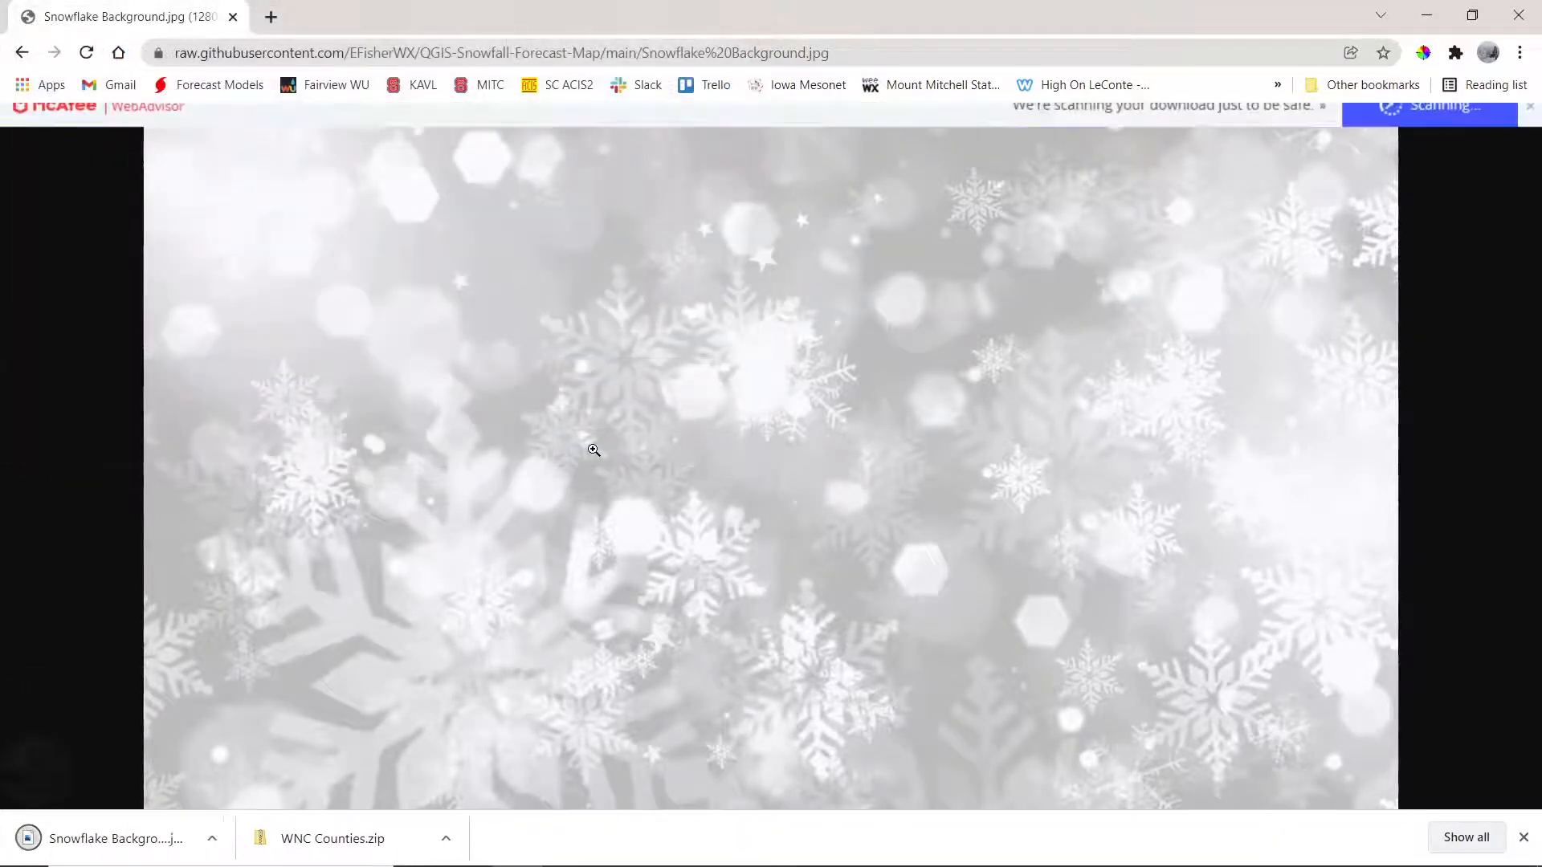
# Step: Switch to QGIS and add the downloaded WNC Counties archive from the Downloads folder as a map layer
pyautogui.hotkey('alt', 'Tab')
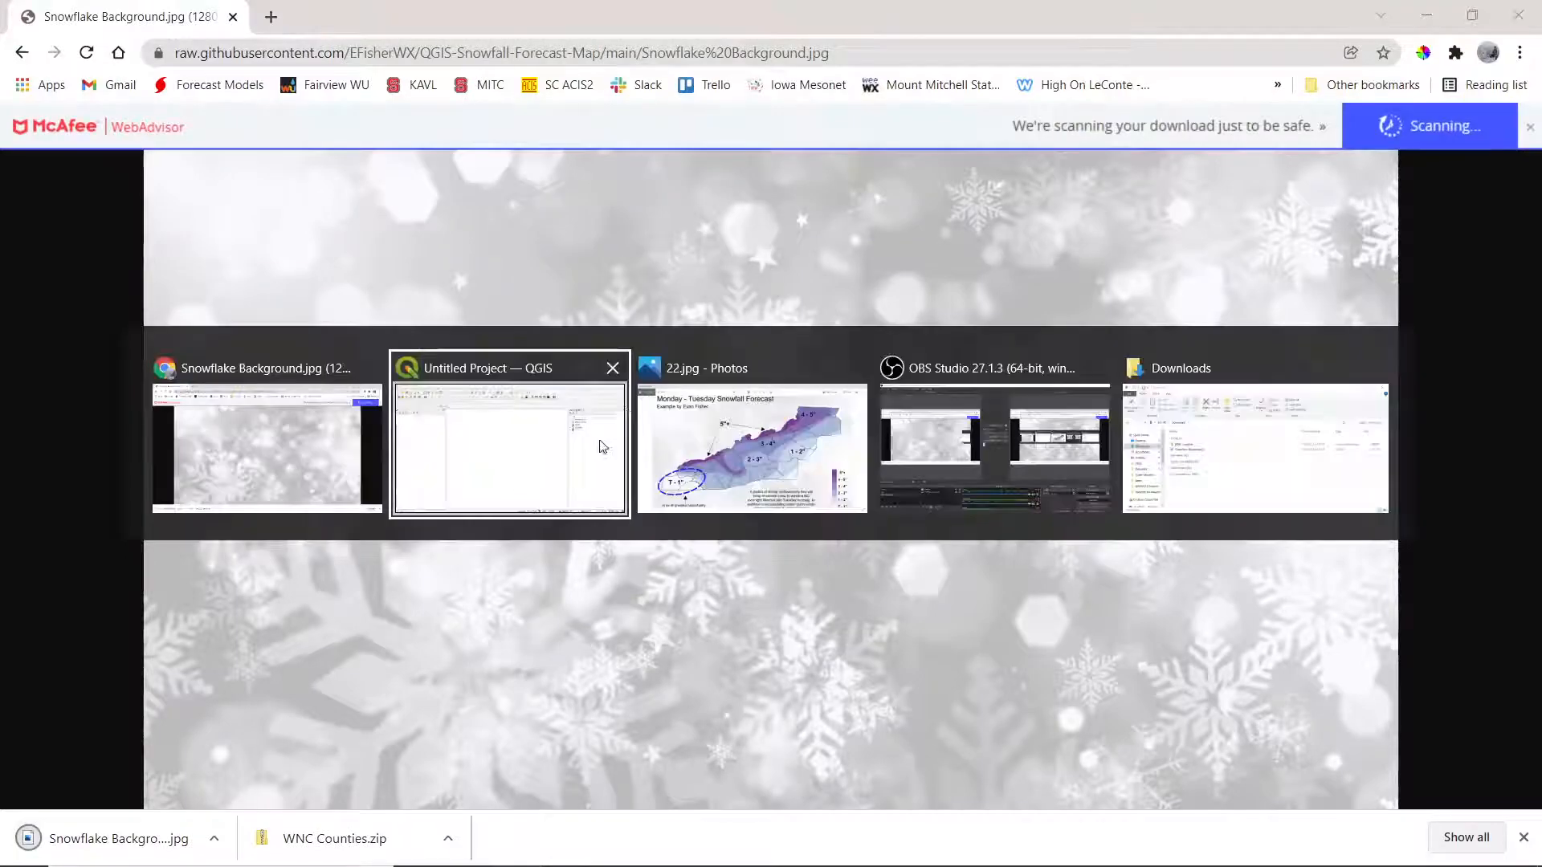
pyautogui.click(548, 422)
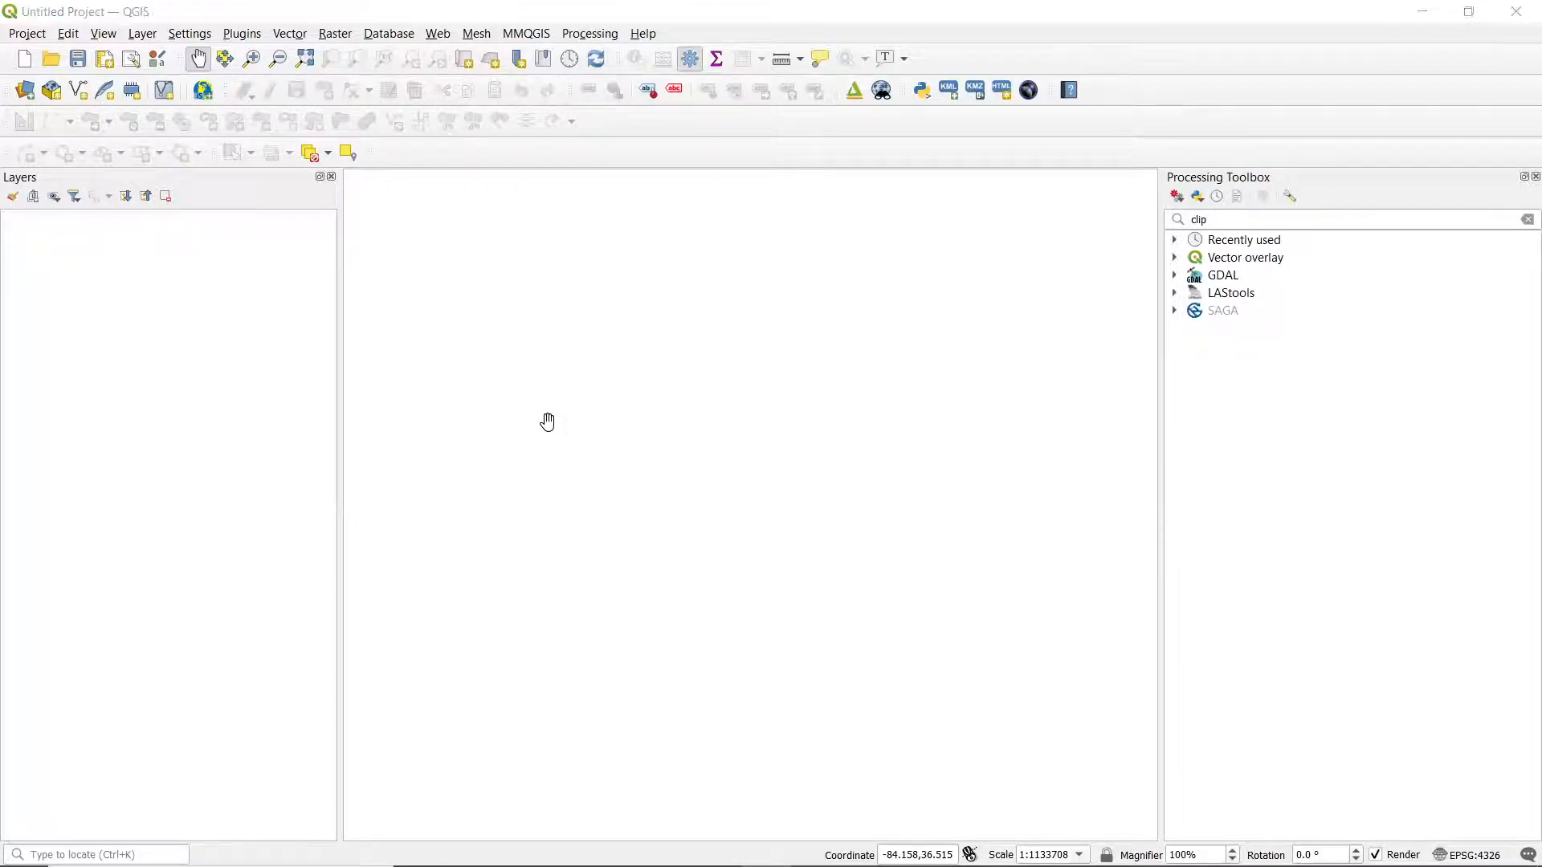
pyautogui.hotkey('alt', 'Tab')
pyautogui.click(1200, 443)
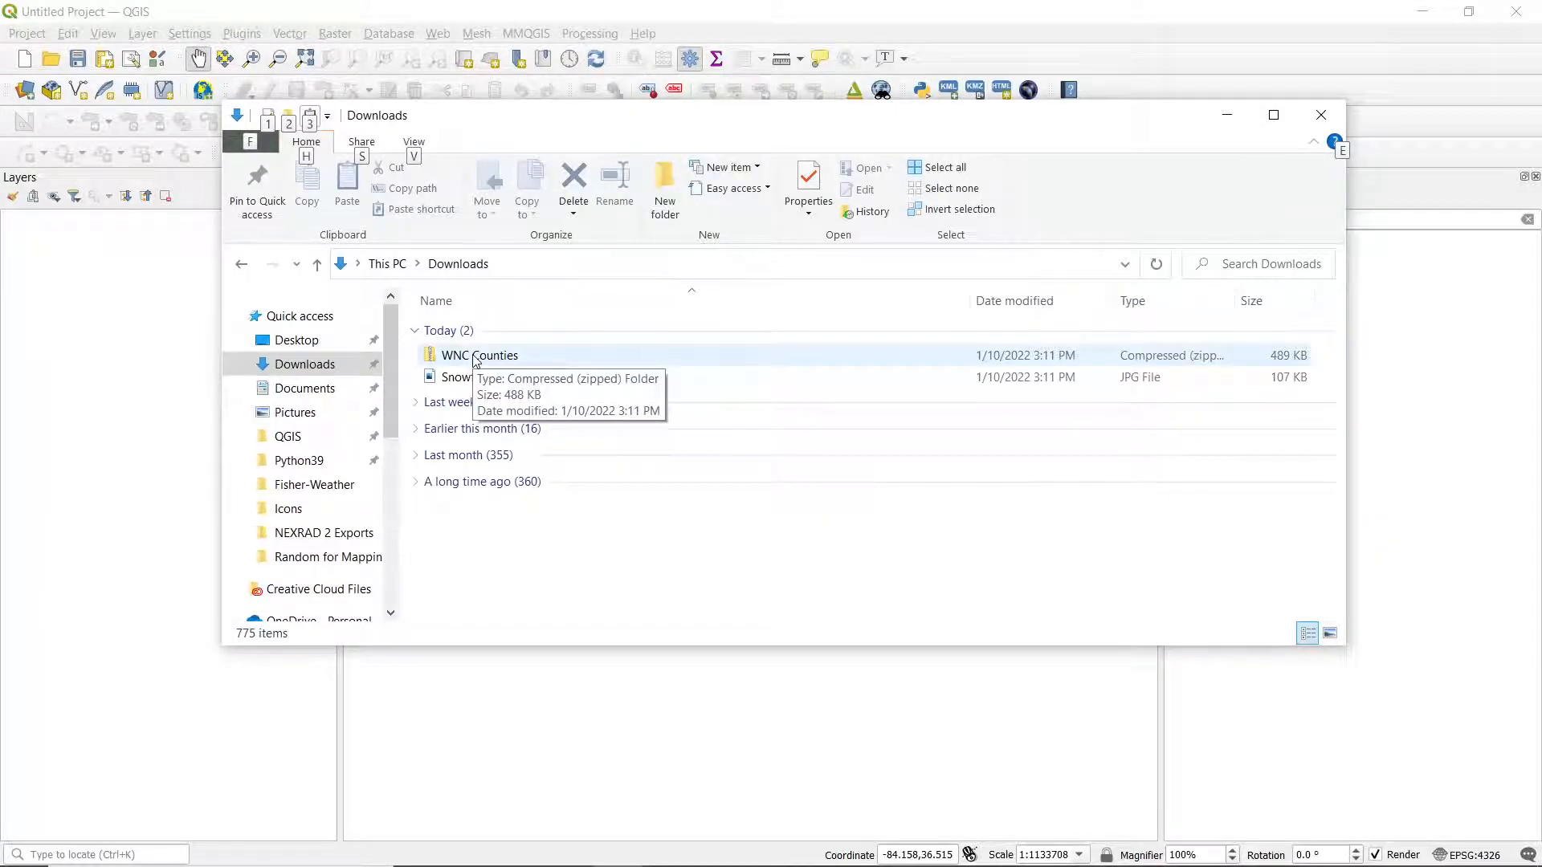
pyautogui.moveTo(644, 118); pyautogui.dragTo(949, 87)
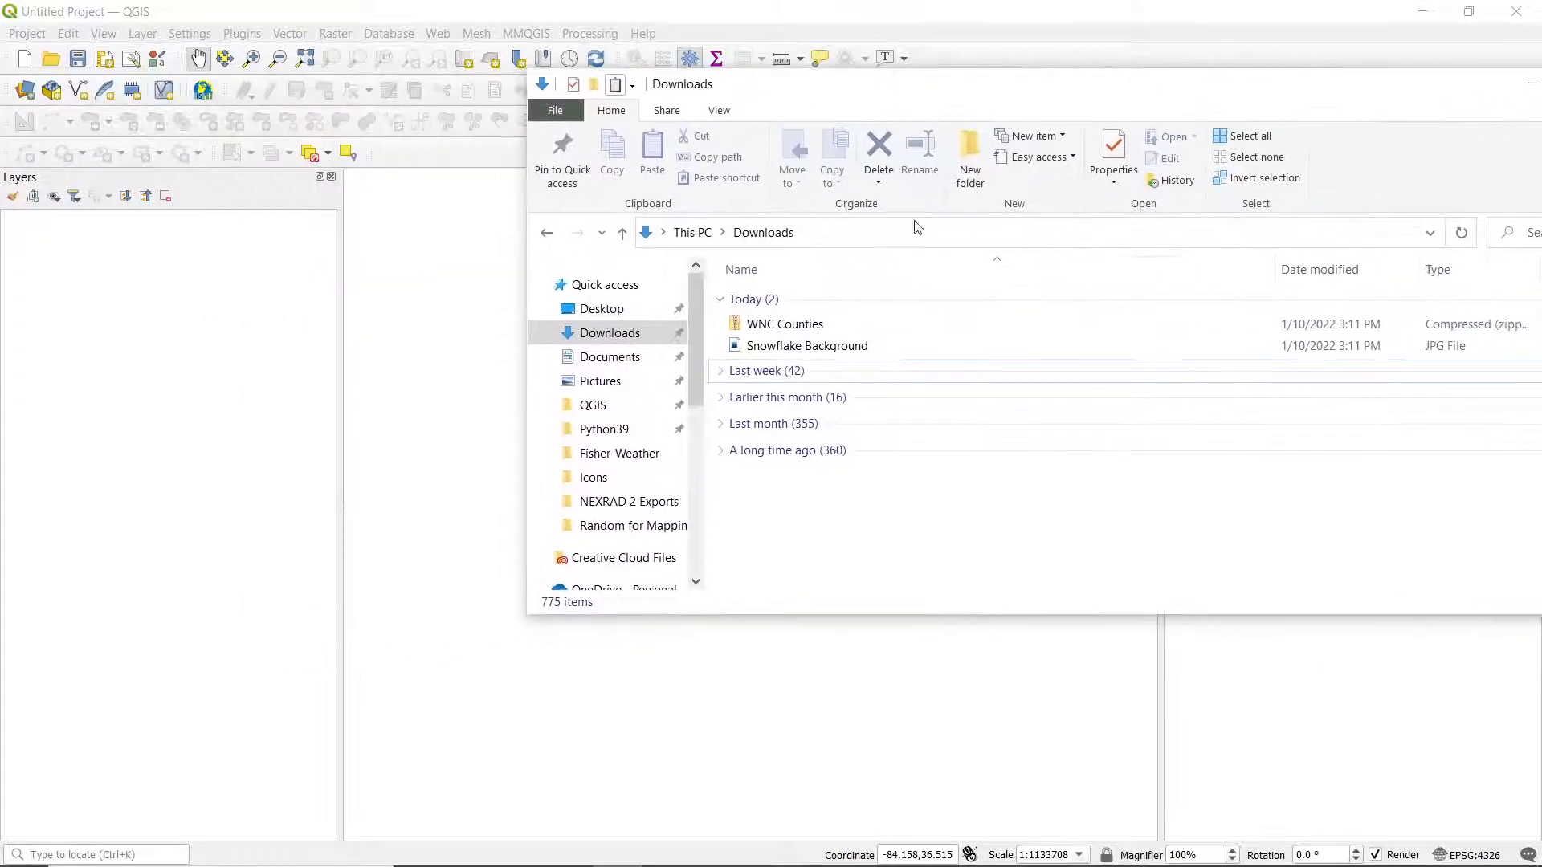
pyautogui.click(818, 324)
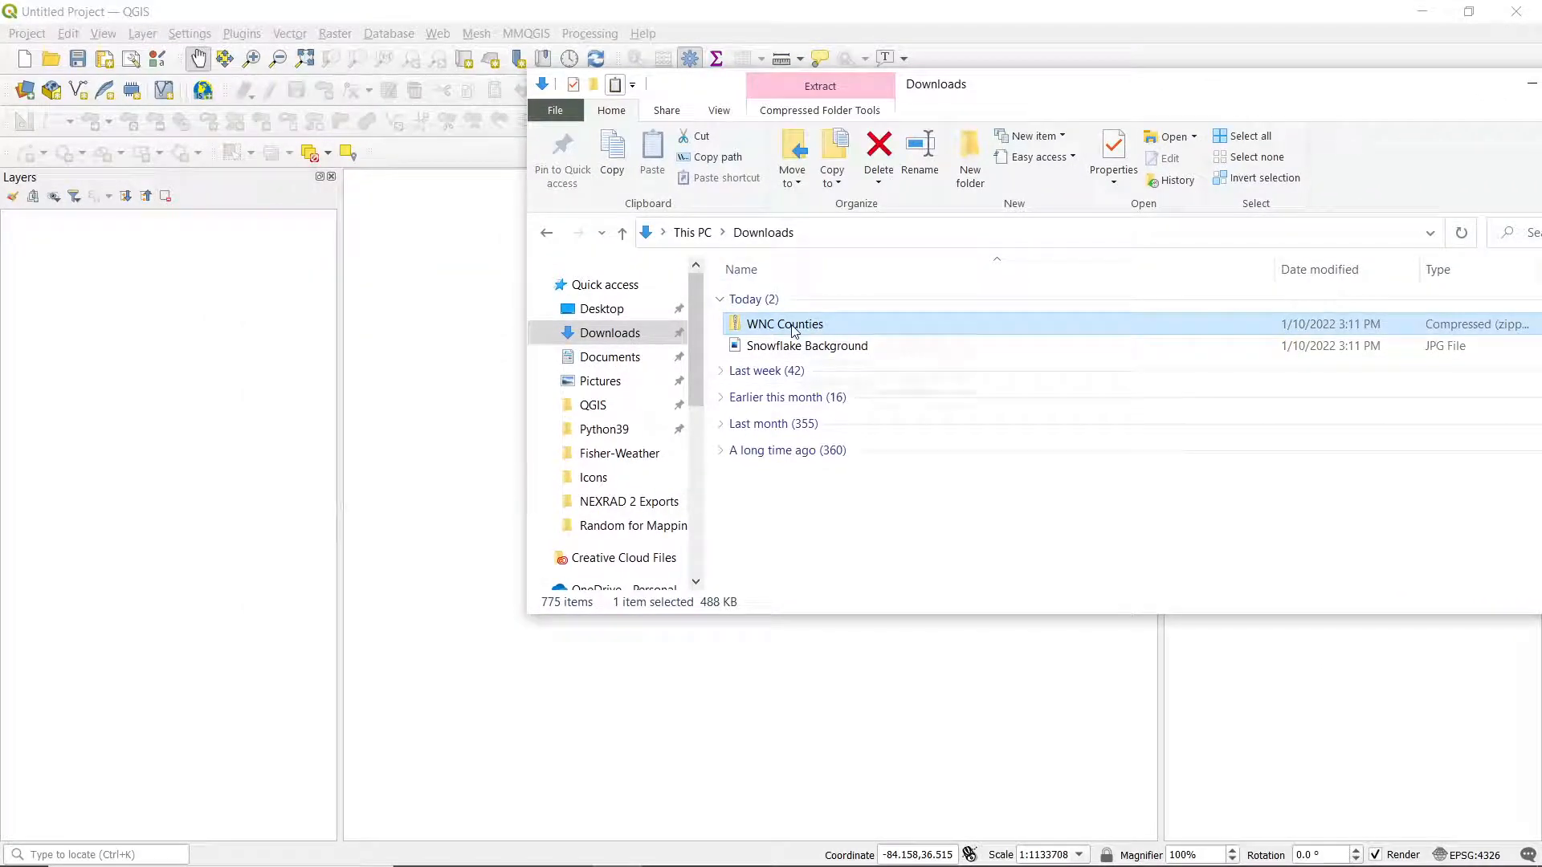
pyautogui.moveTo(794, 331); pyautogui.dragTo(408, 325)
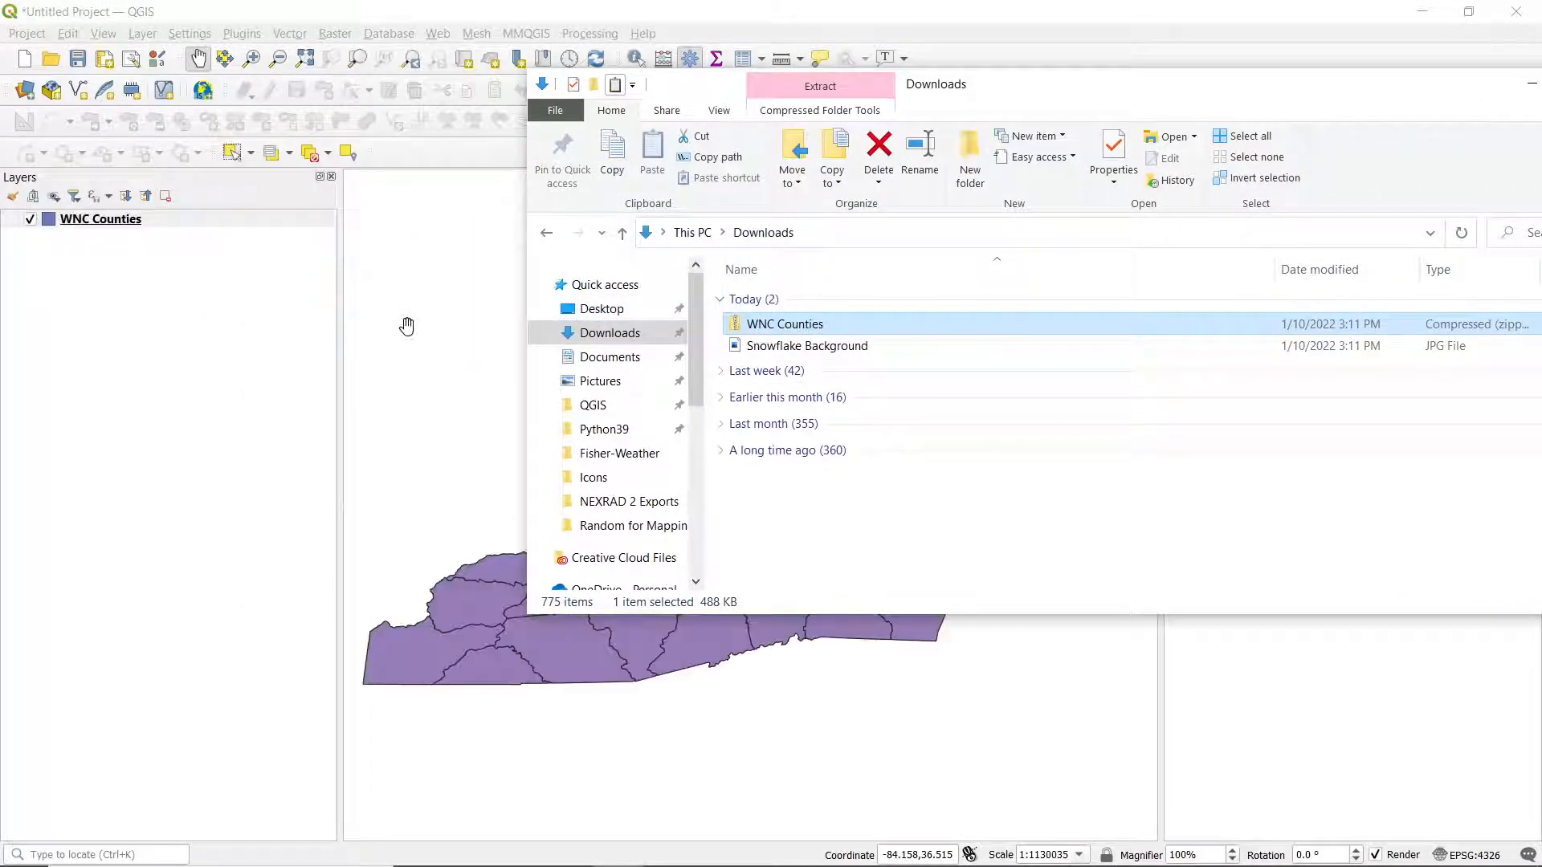
pyautogui.click(407, 326)
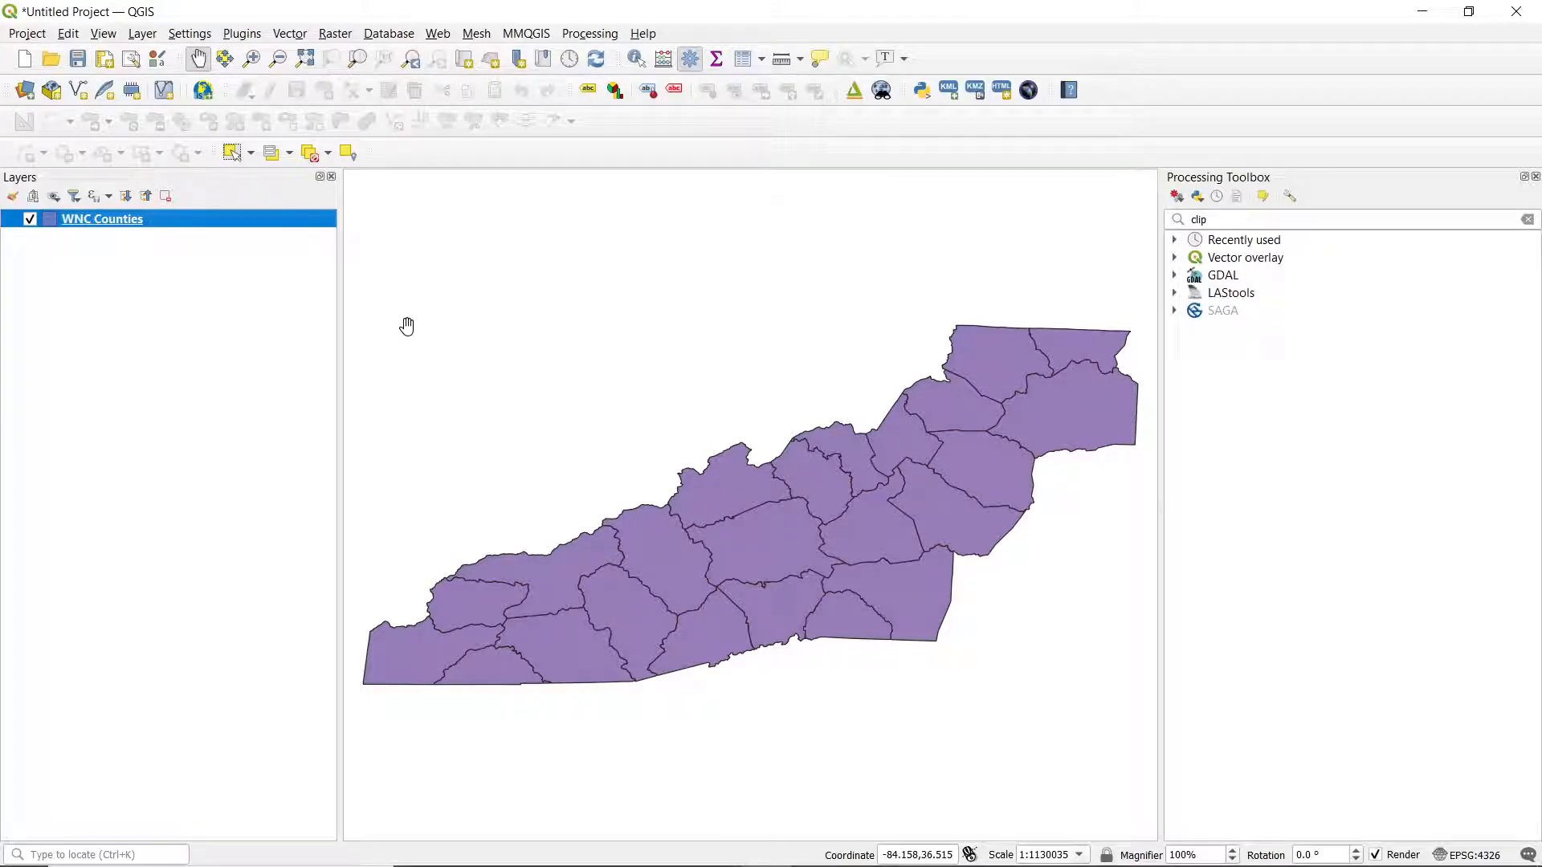
# Step: Set the WNC Counties layer's fill colour opacity to 0% so only the county outlines are drawn
pyautogui.doubleClick(88, 221)
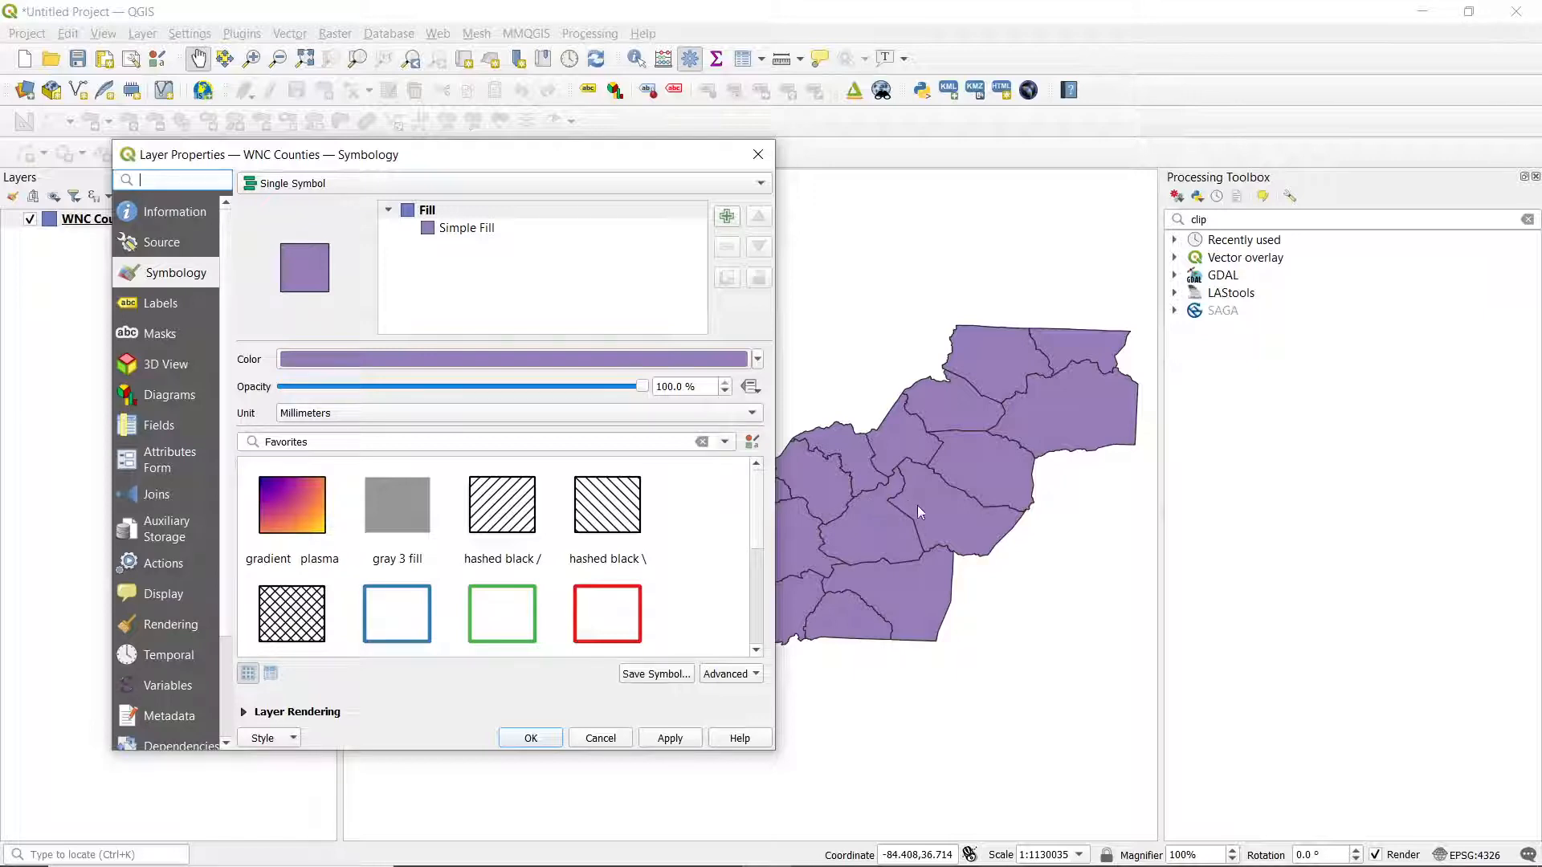
pyautogui.click(478, 358)
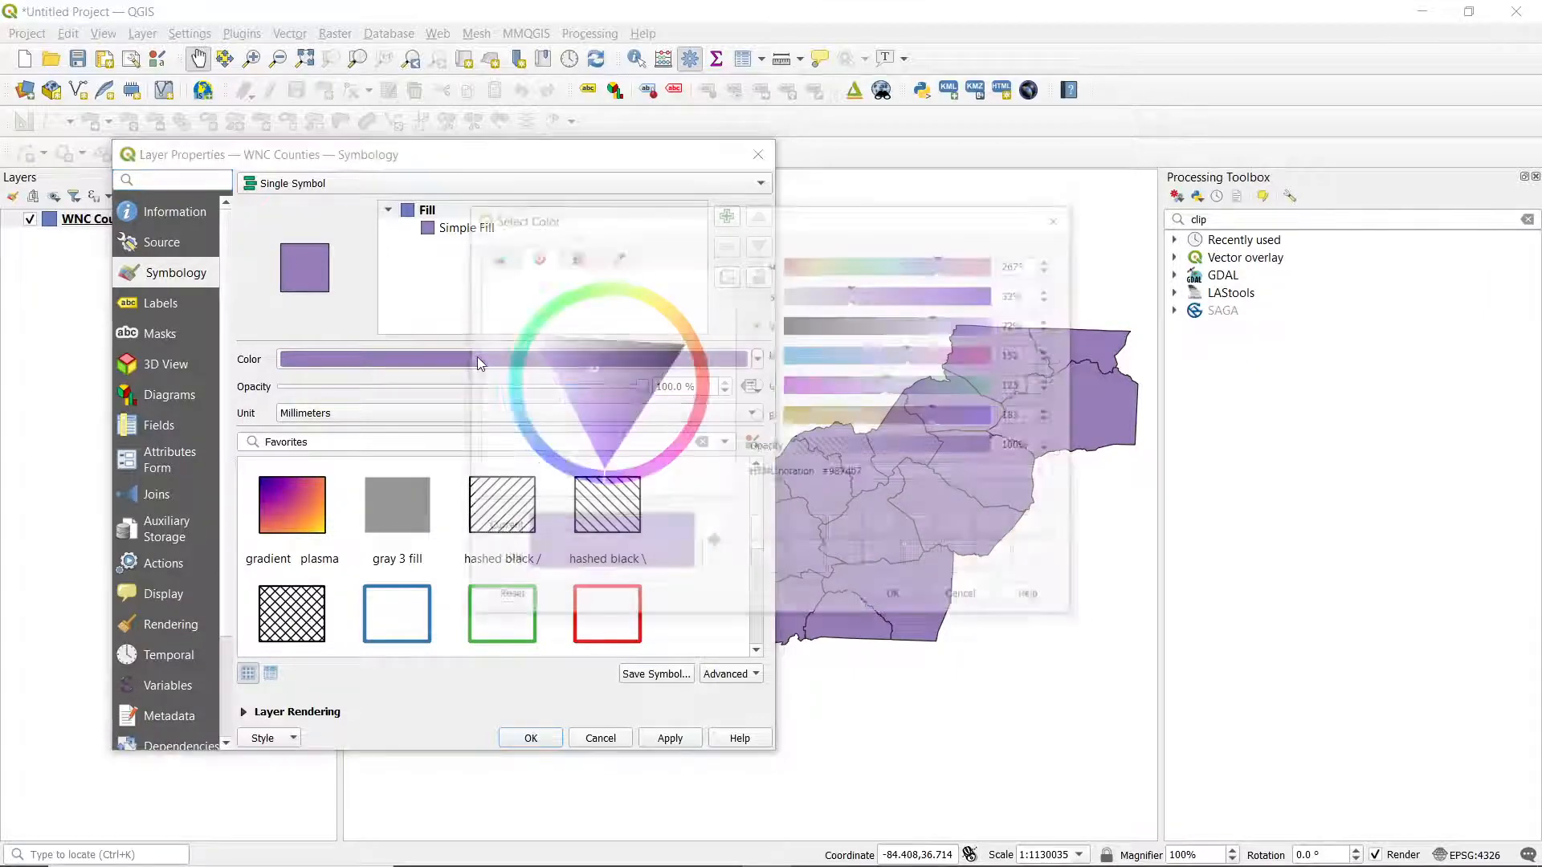
pyautogui.press('Escape')
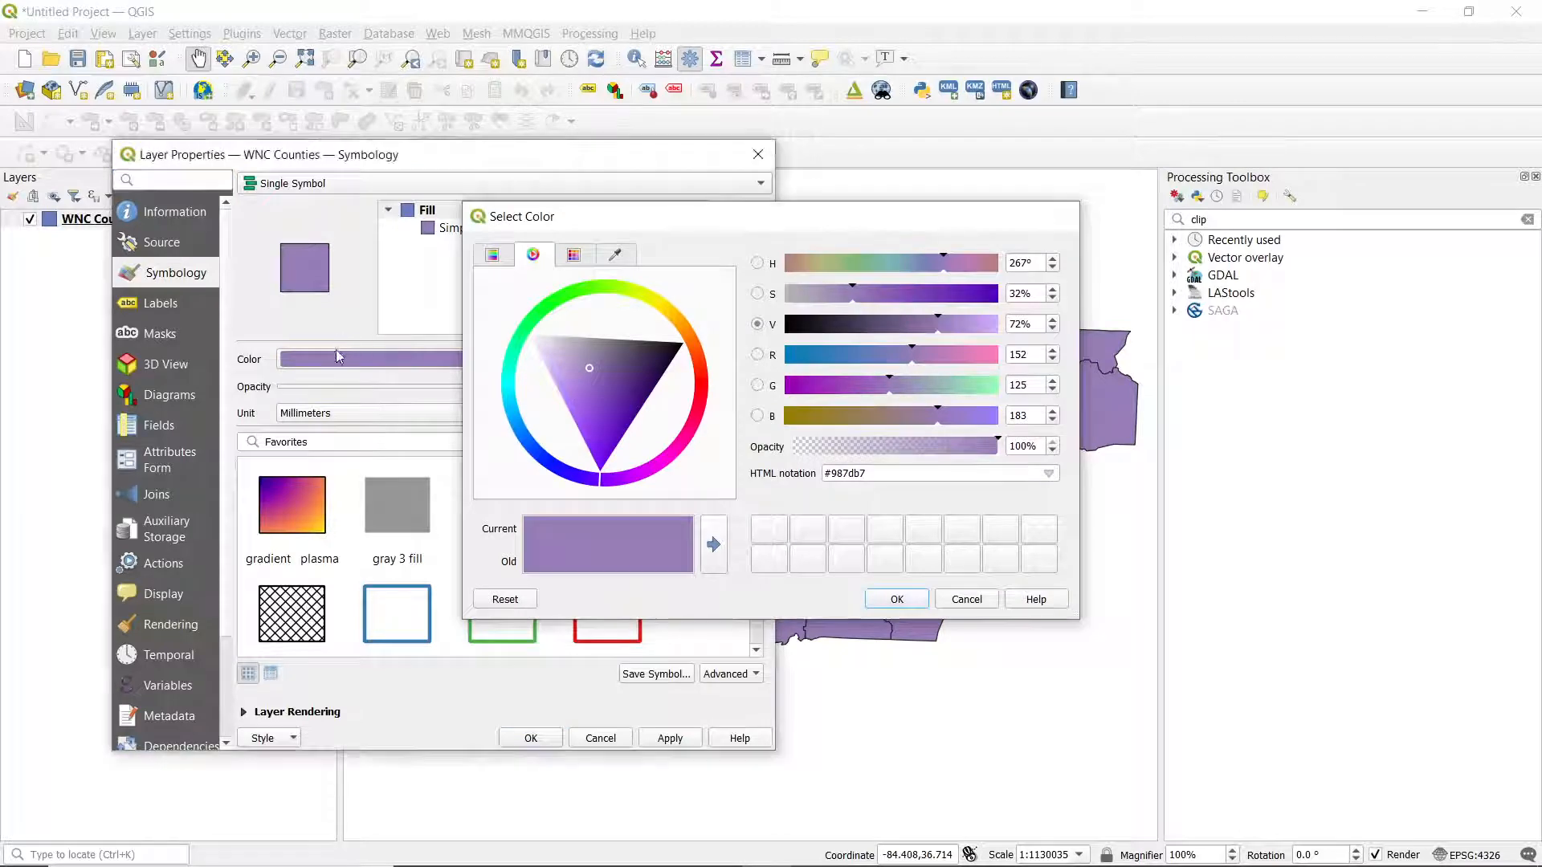
pyautogui.click(336, 358)
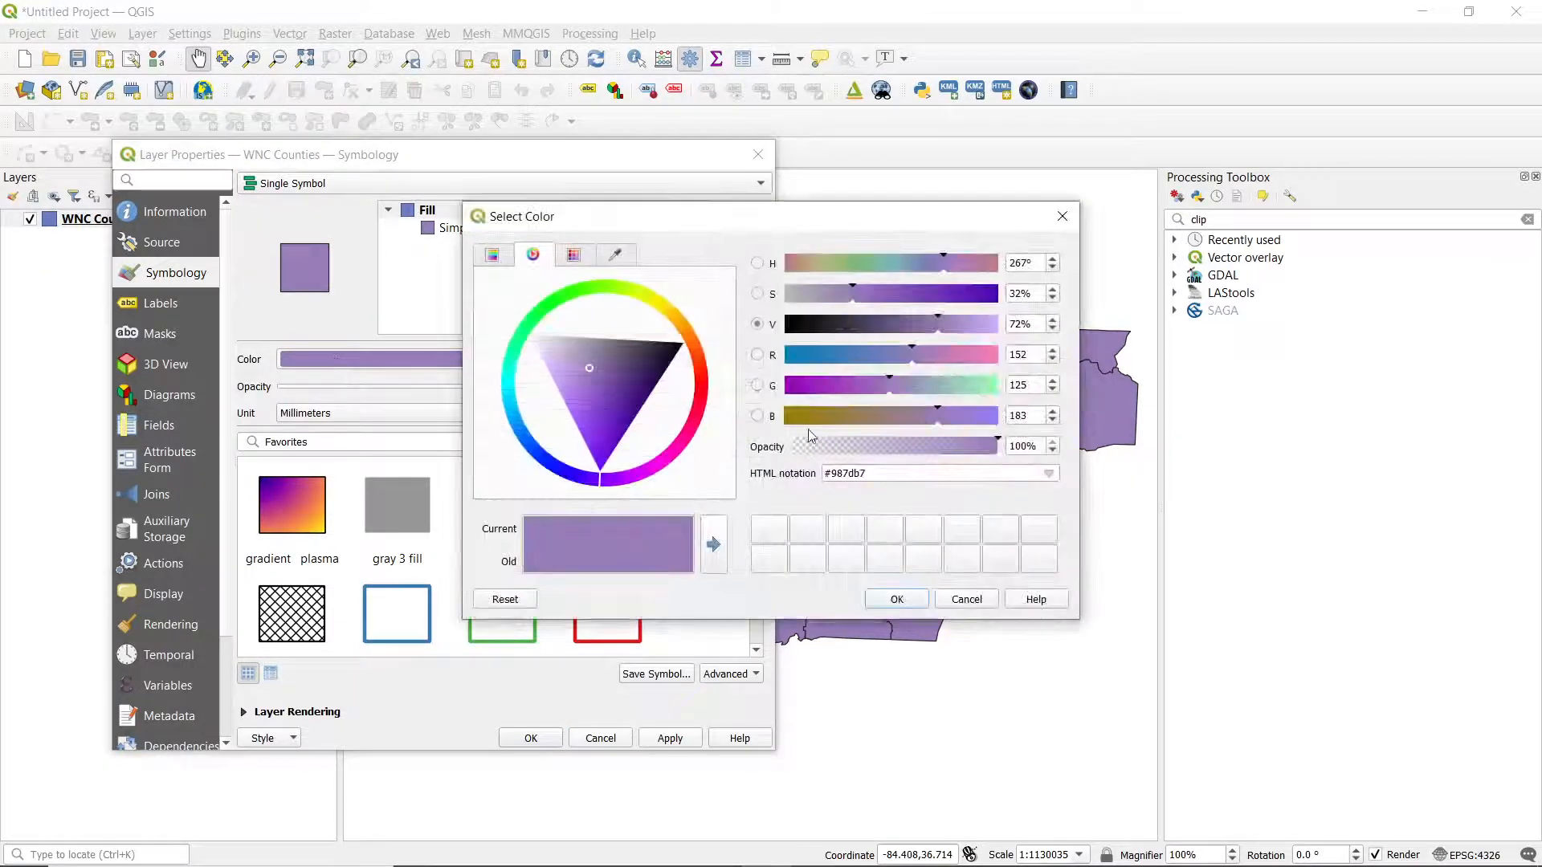
pyautogui.click(919, 452)
pyautogui.moveTo(918, 452); pyautogui.dragTo(772, 441)
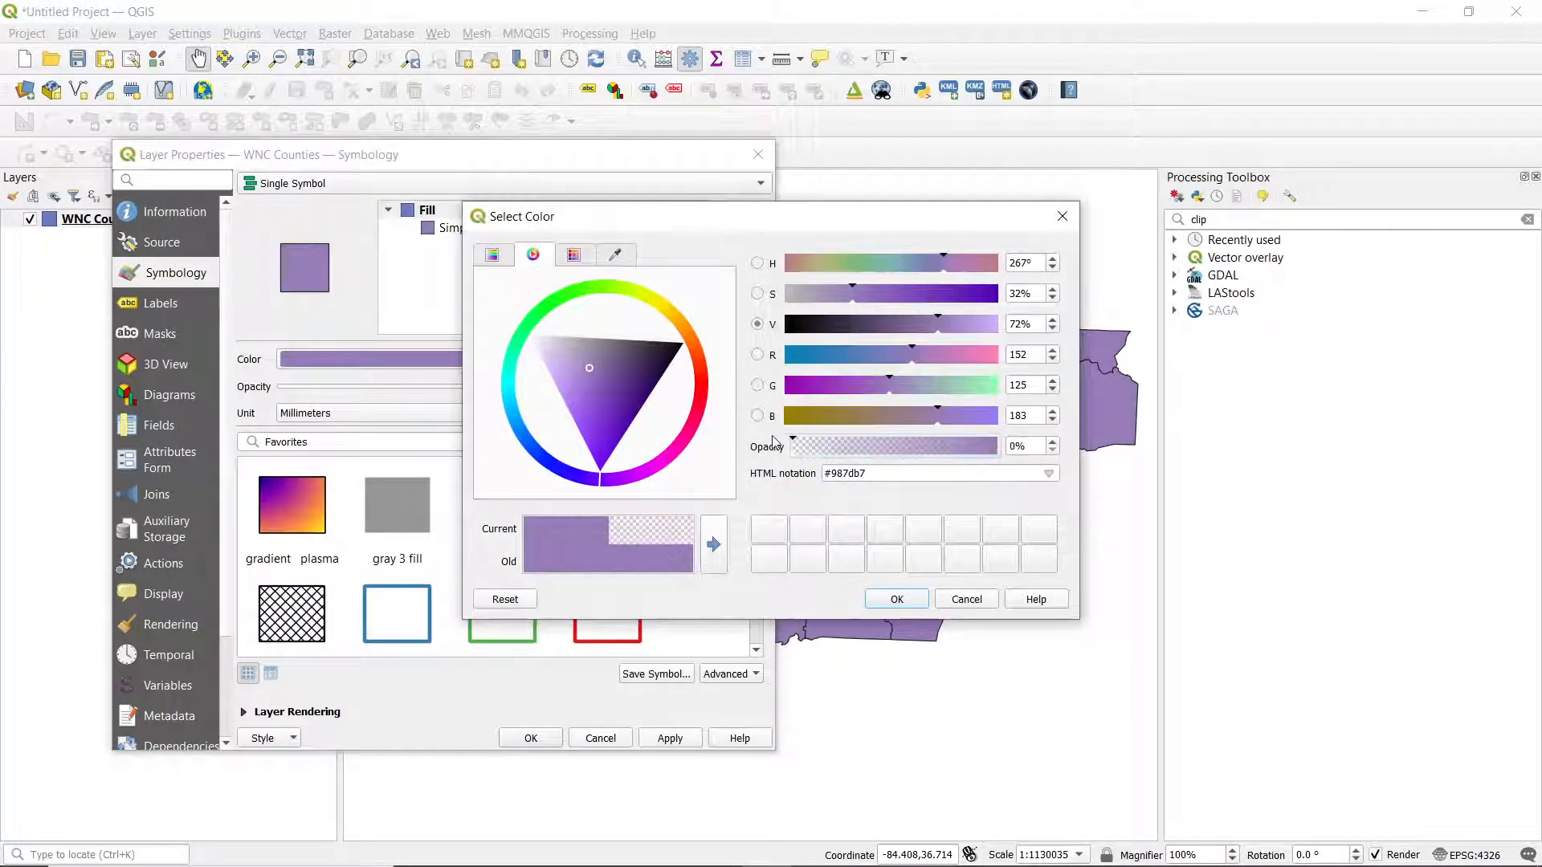
pyautogui.click(894, 604)
pyautogui.click(532, 738)
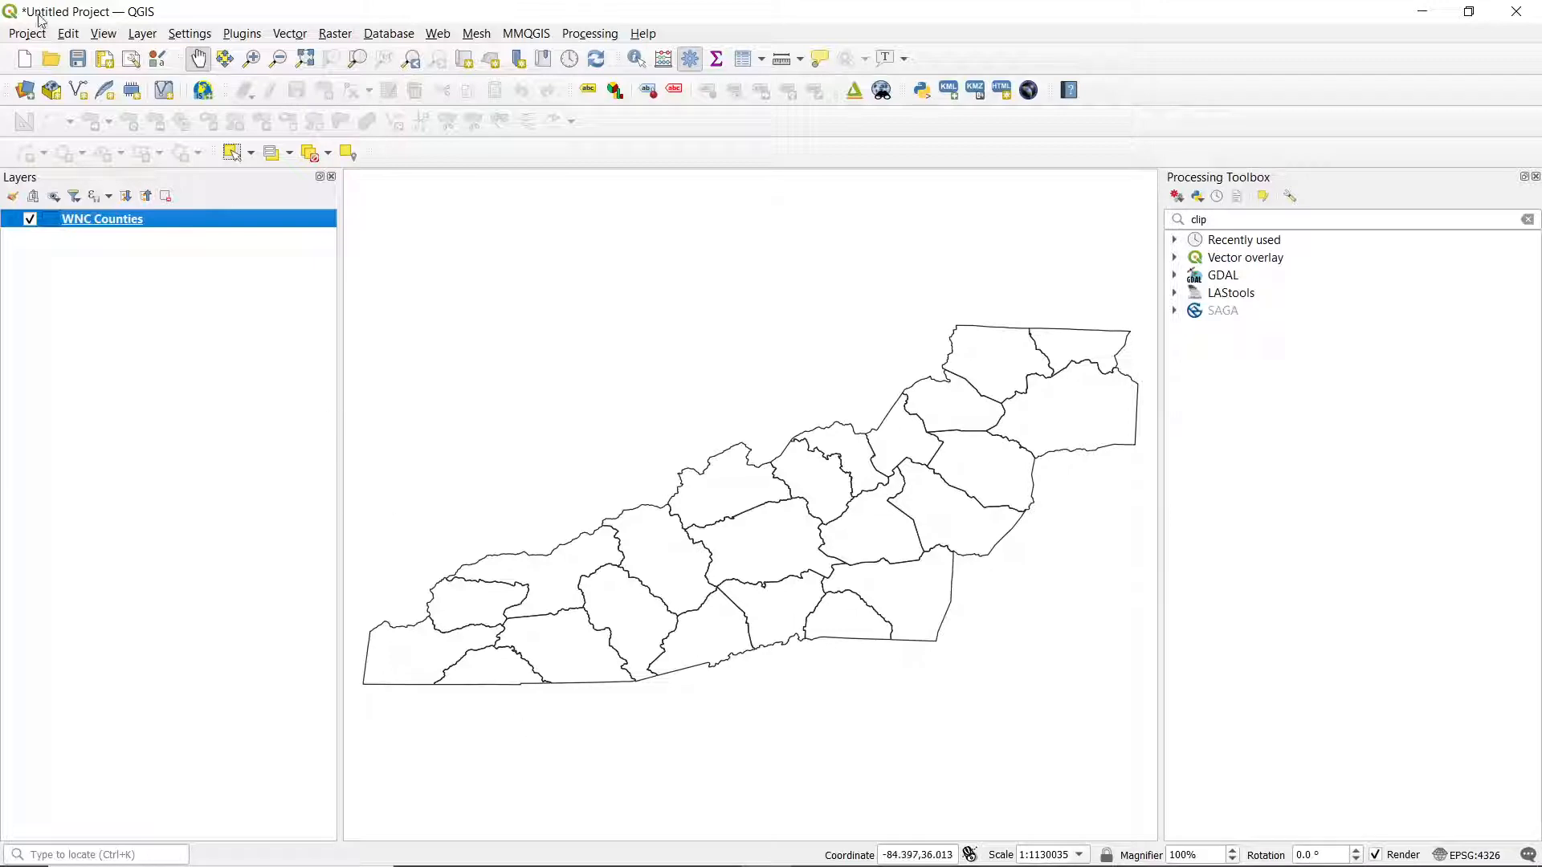
# Step: Create a polygon shapefile layer named WNC Snowfall Forecast Map Demo in the Downloads folder
pyautogui.click(74, 84)
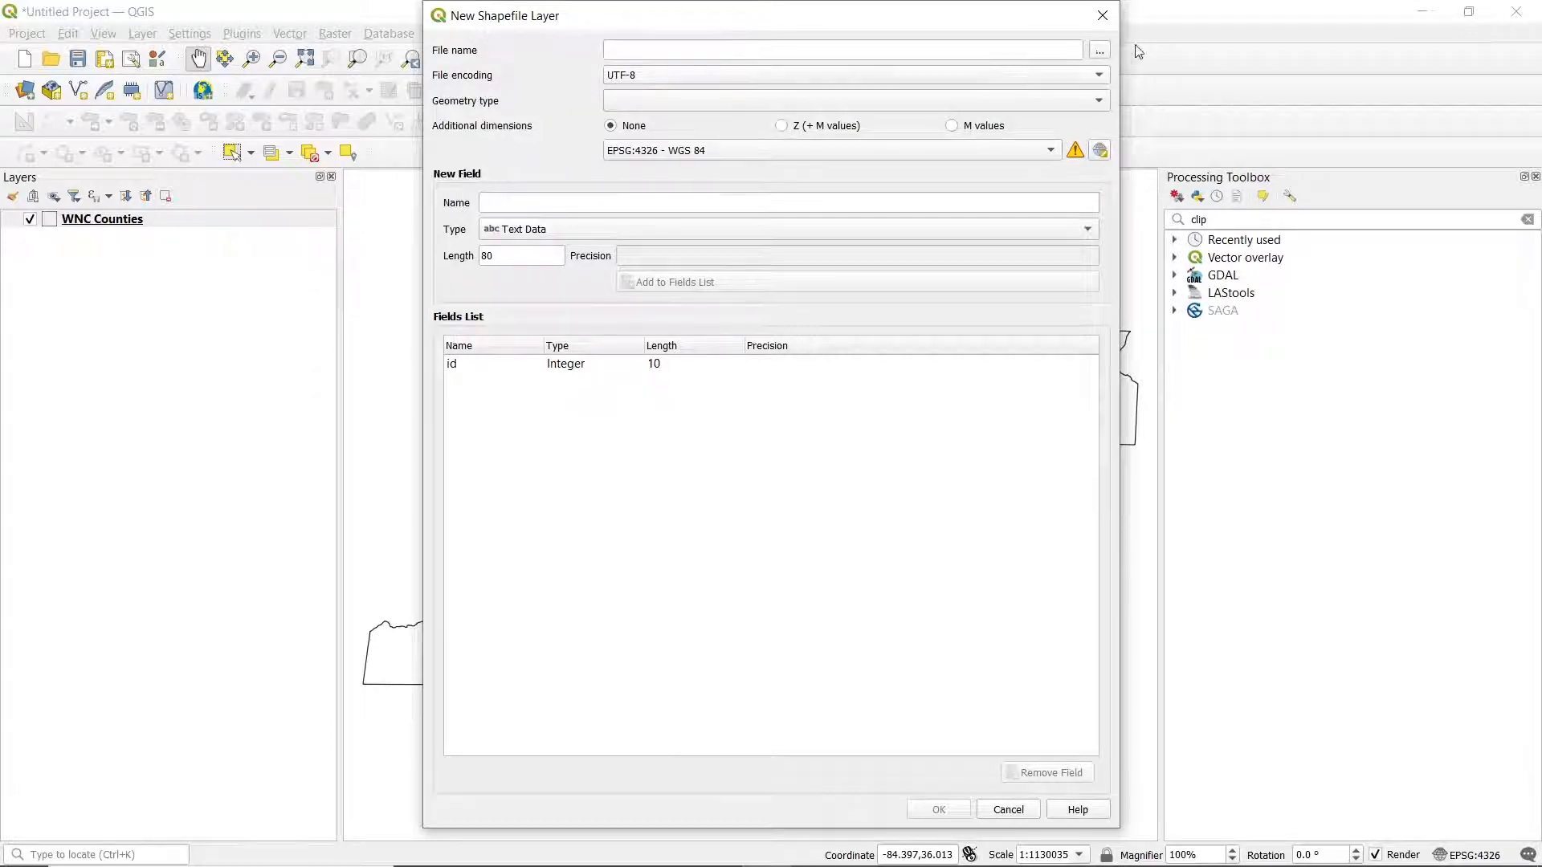
pyautogui.click(1099, 50)
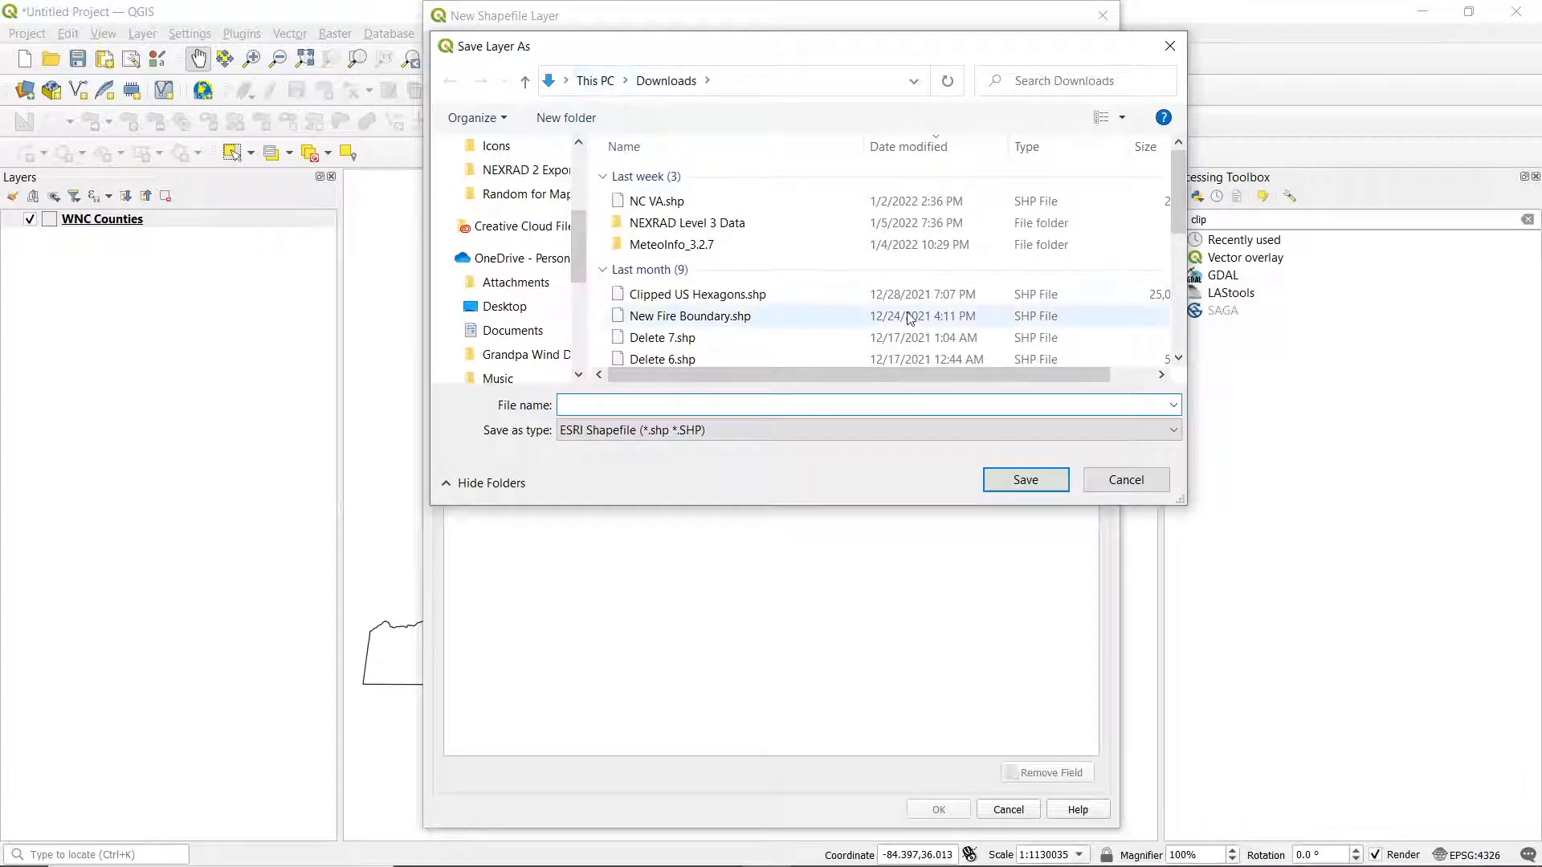
pyautogui.write('WNC Snowfall Forecast Map Demo')
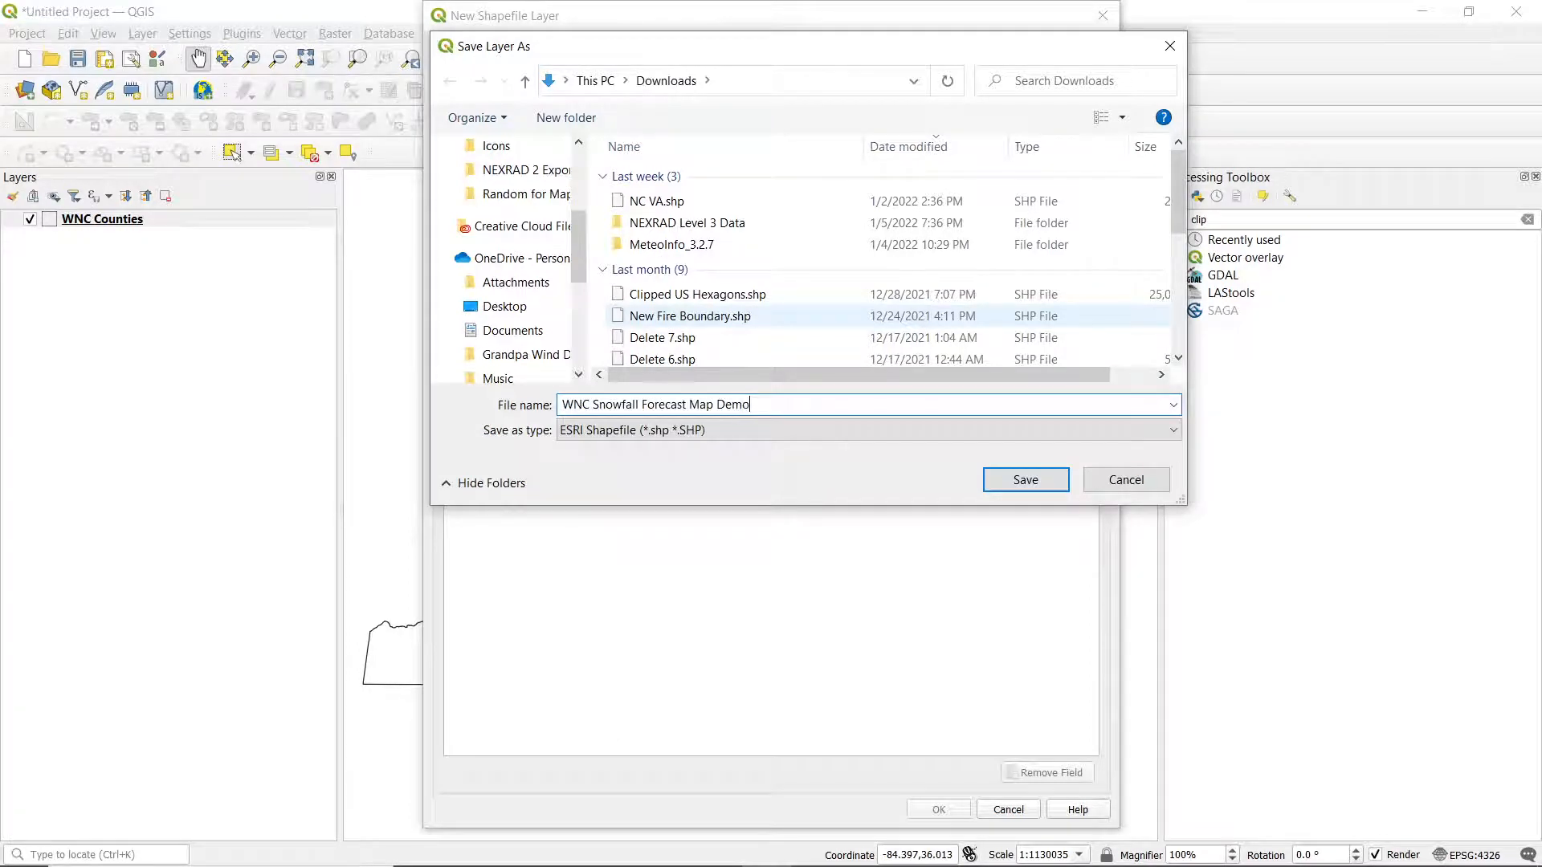
pyautogui.press('Return')
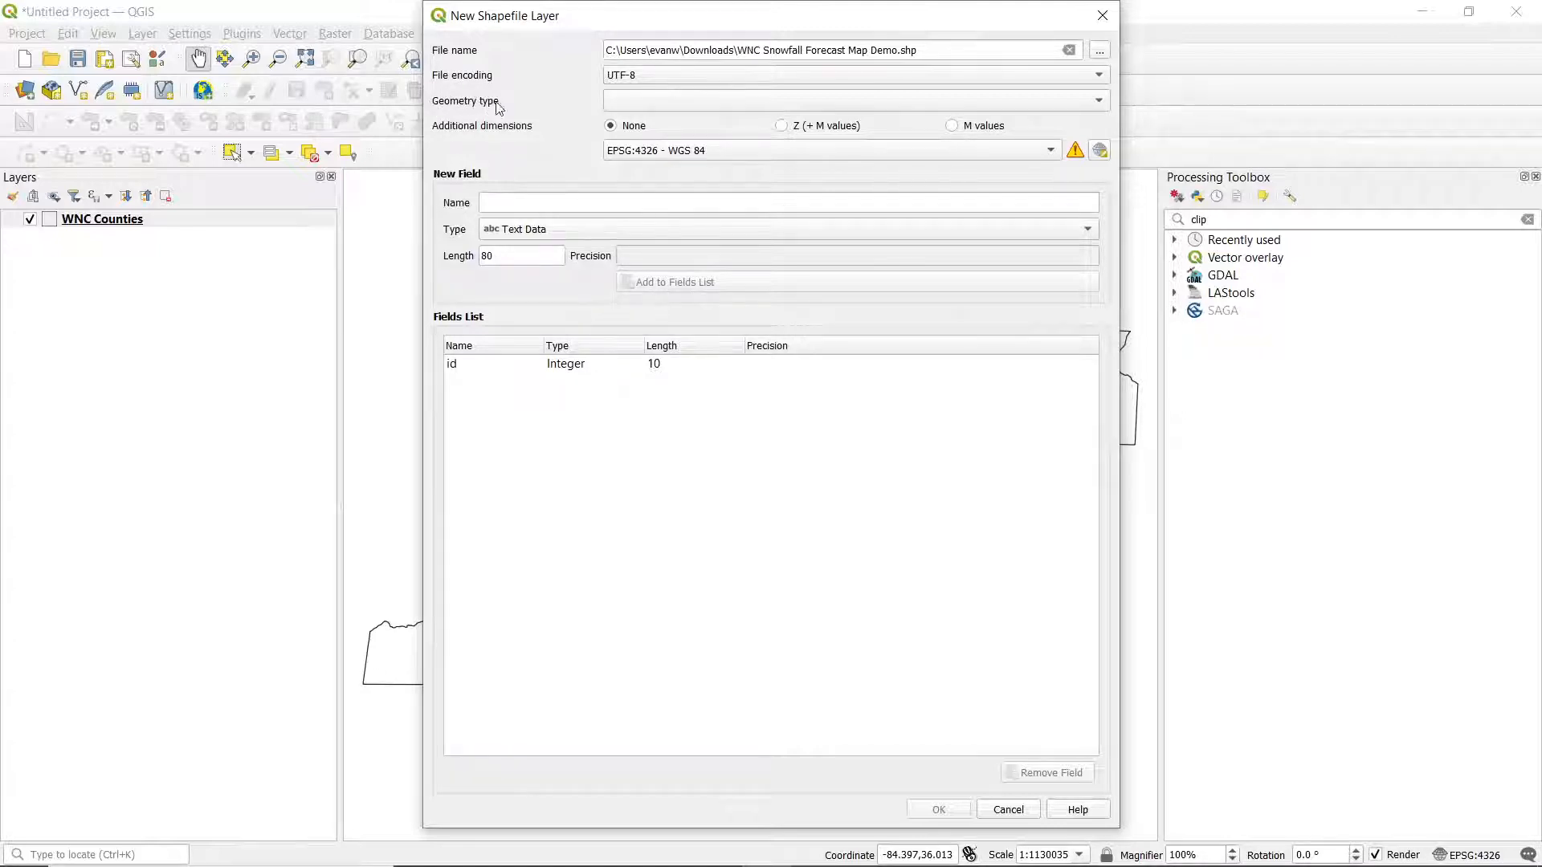
pyautogui.click(609, 102)
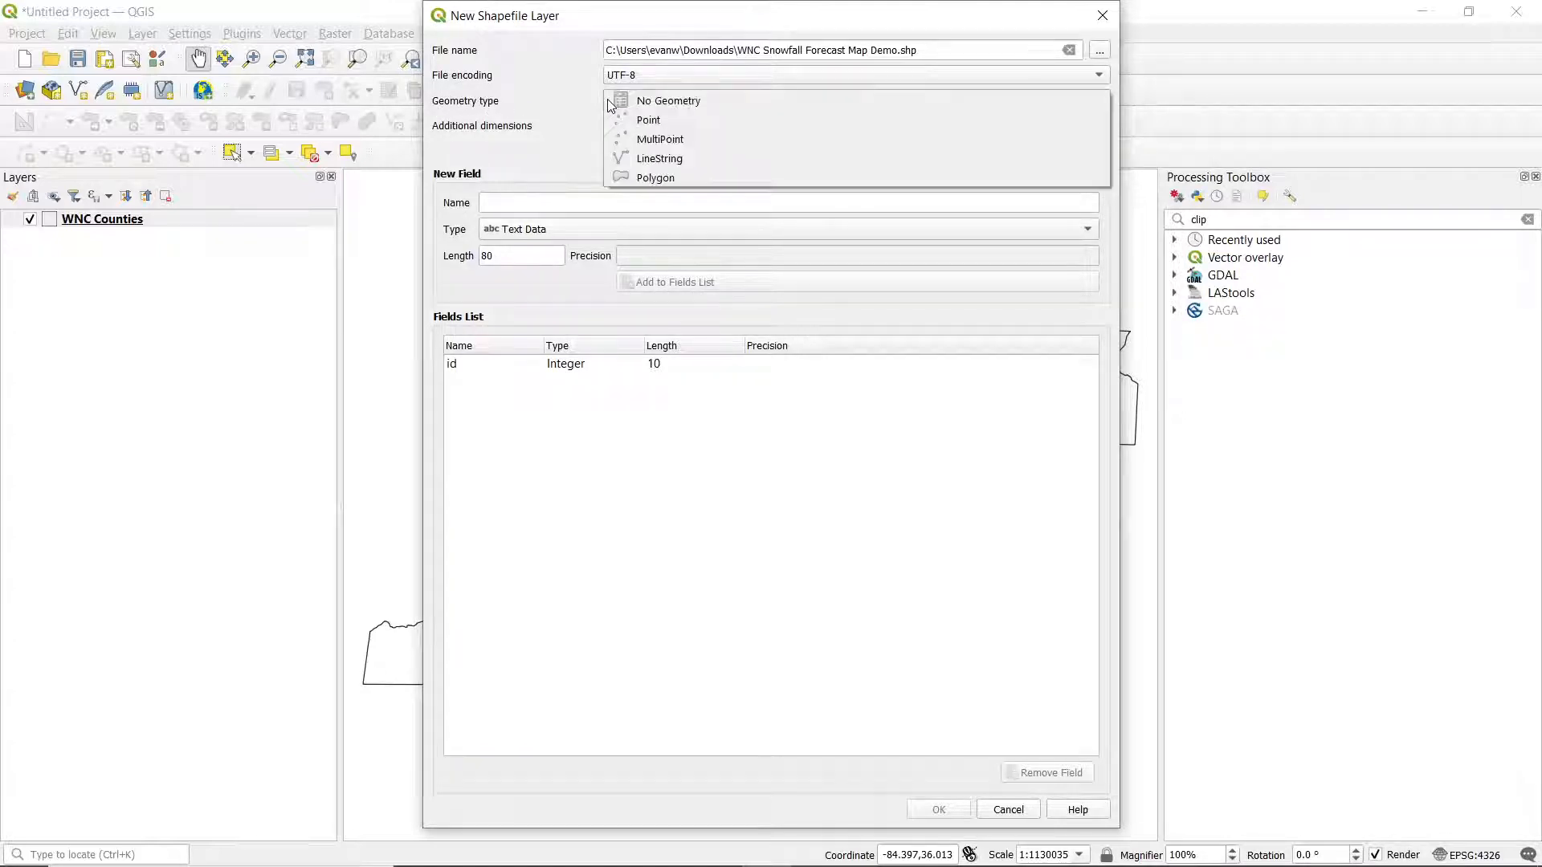
pyautogui.click(683, 178)
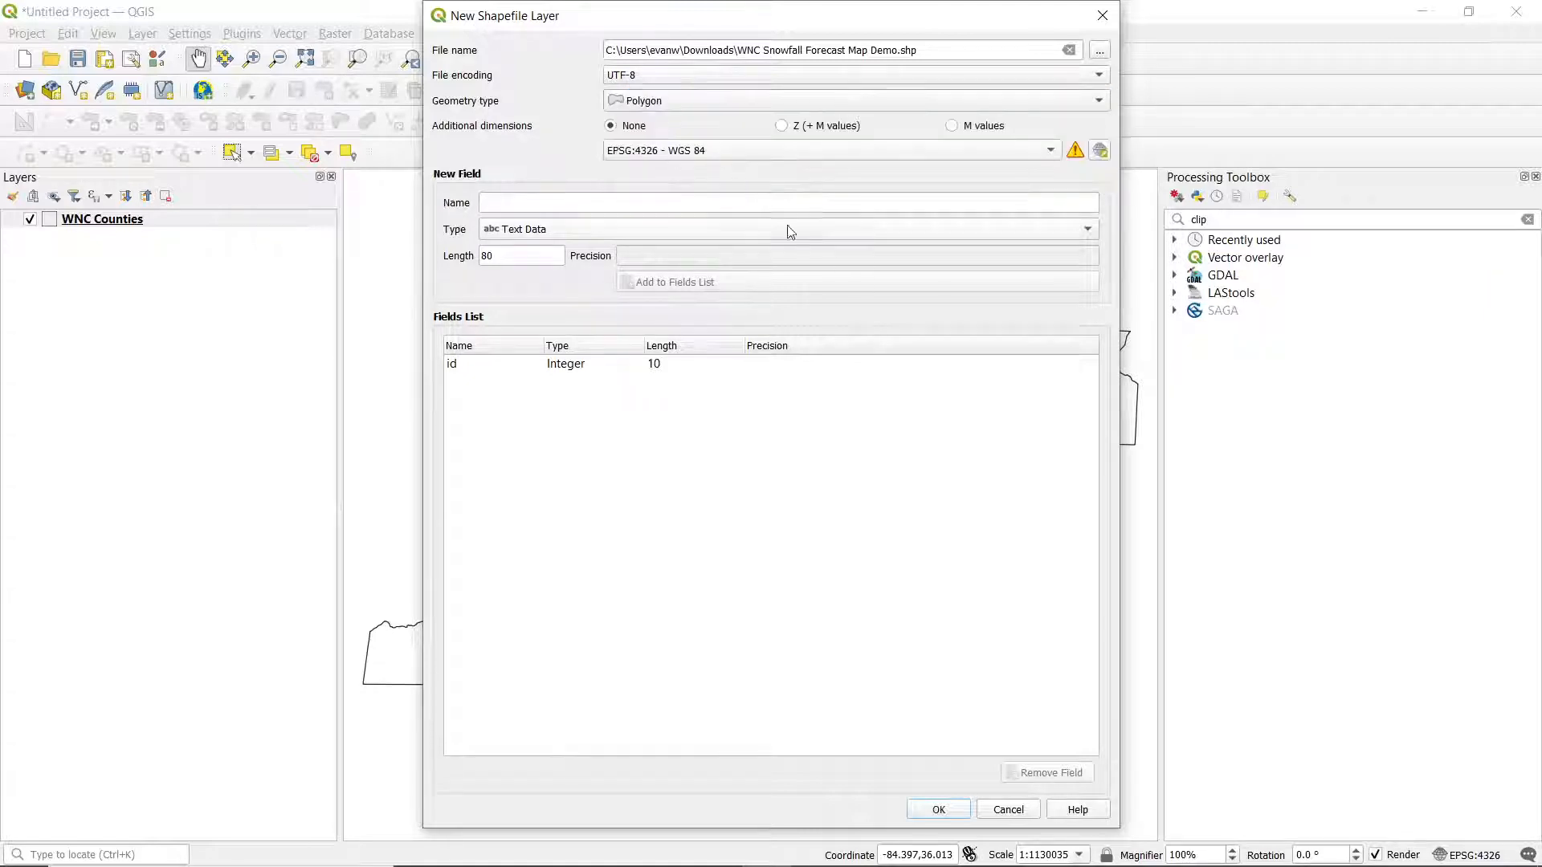
pyautogui.click(935, 810)
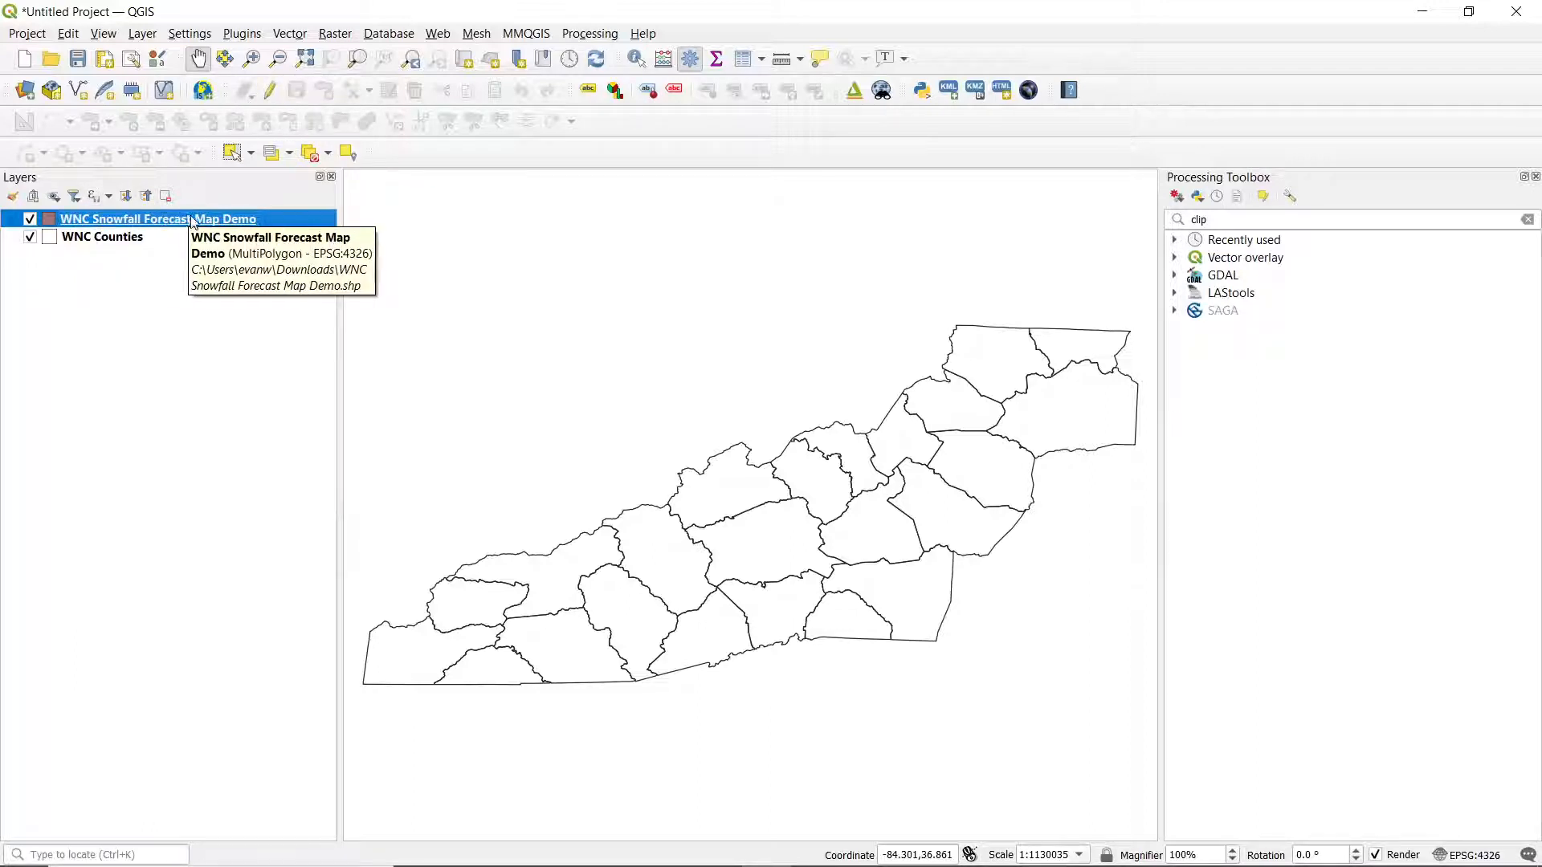
# Step: Start editing the WNC Snowfall Forecast Map Demo layer and outline a large polygon surrounding all the counties with a wide margin
pyautogui.click(271, 92)
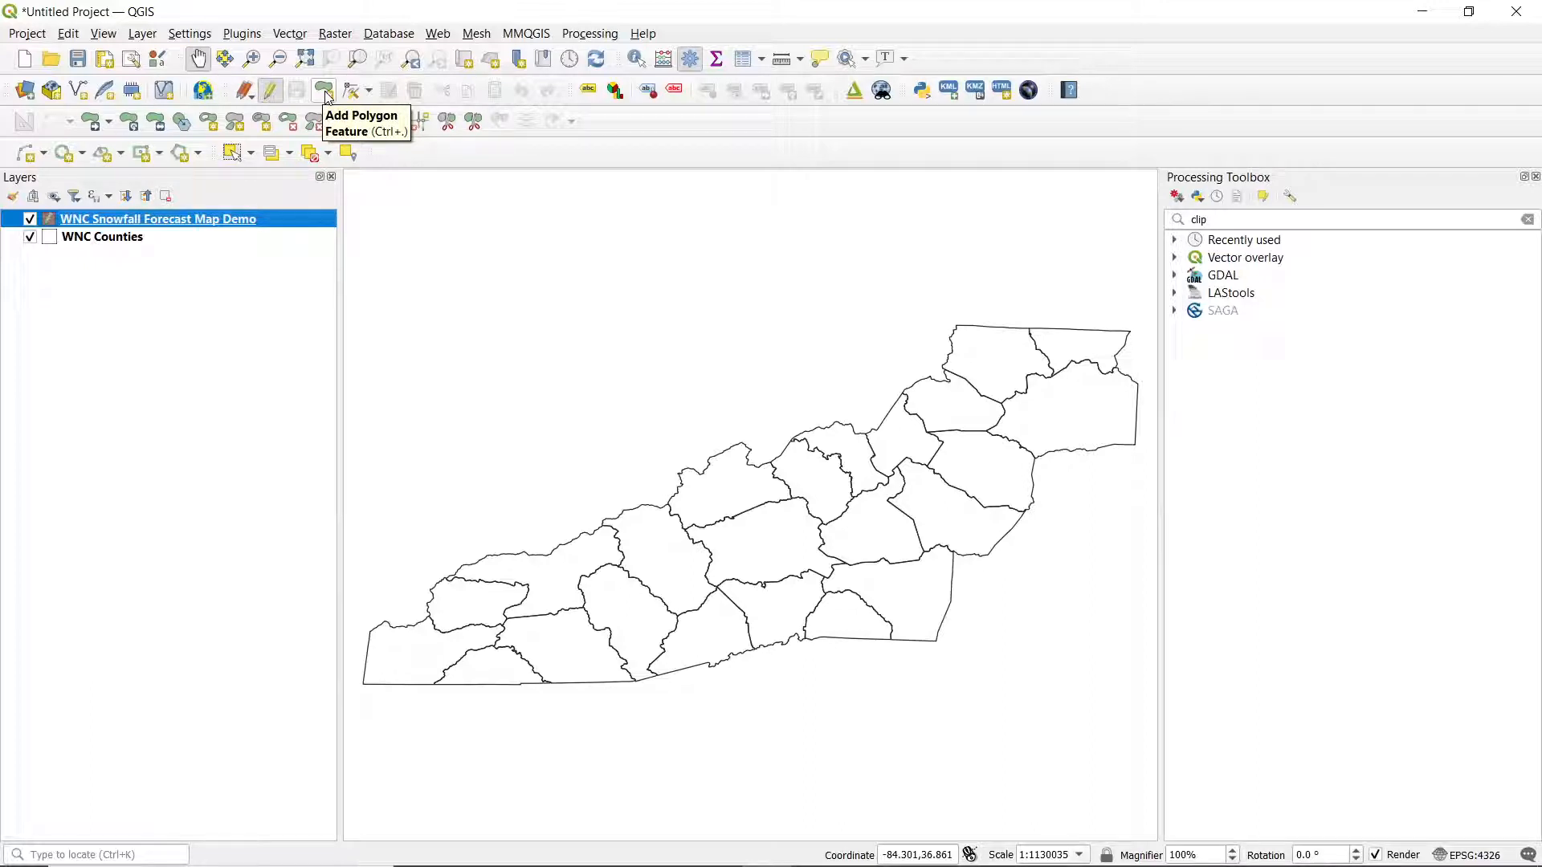
pyautogui.click(327, 95)
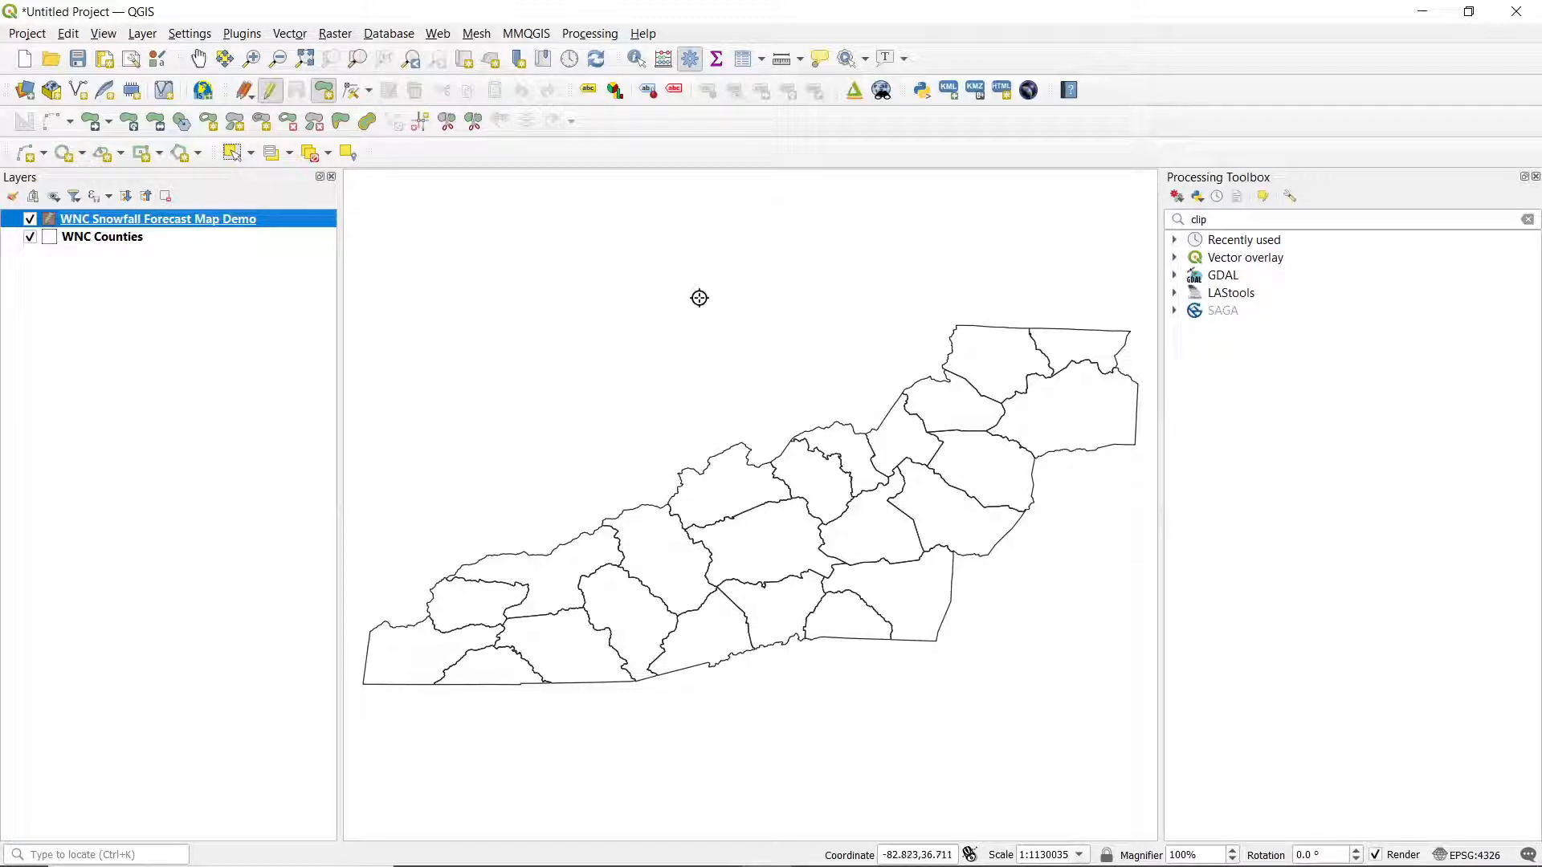
pyautogui.scroll(-1, 755, 329)
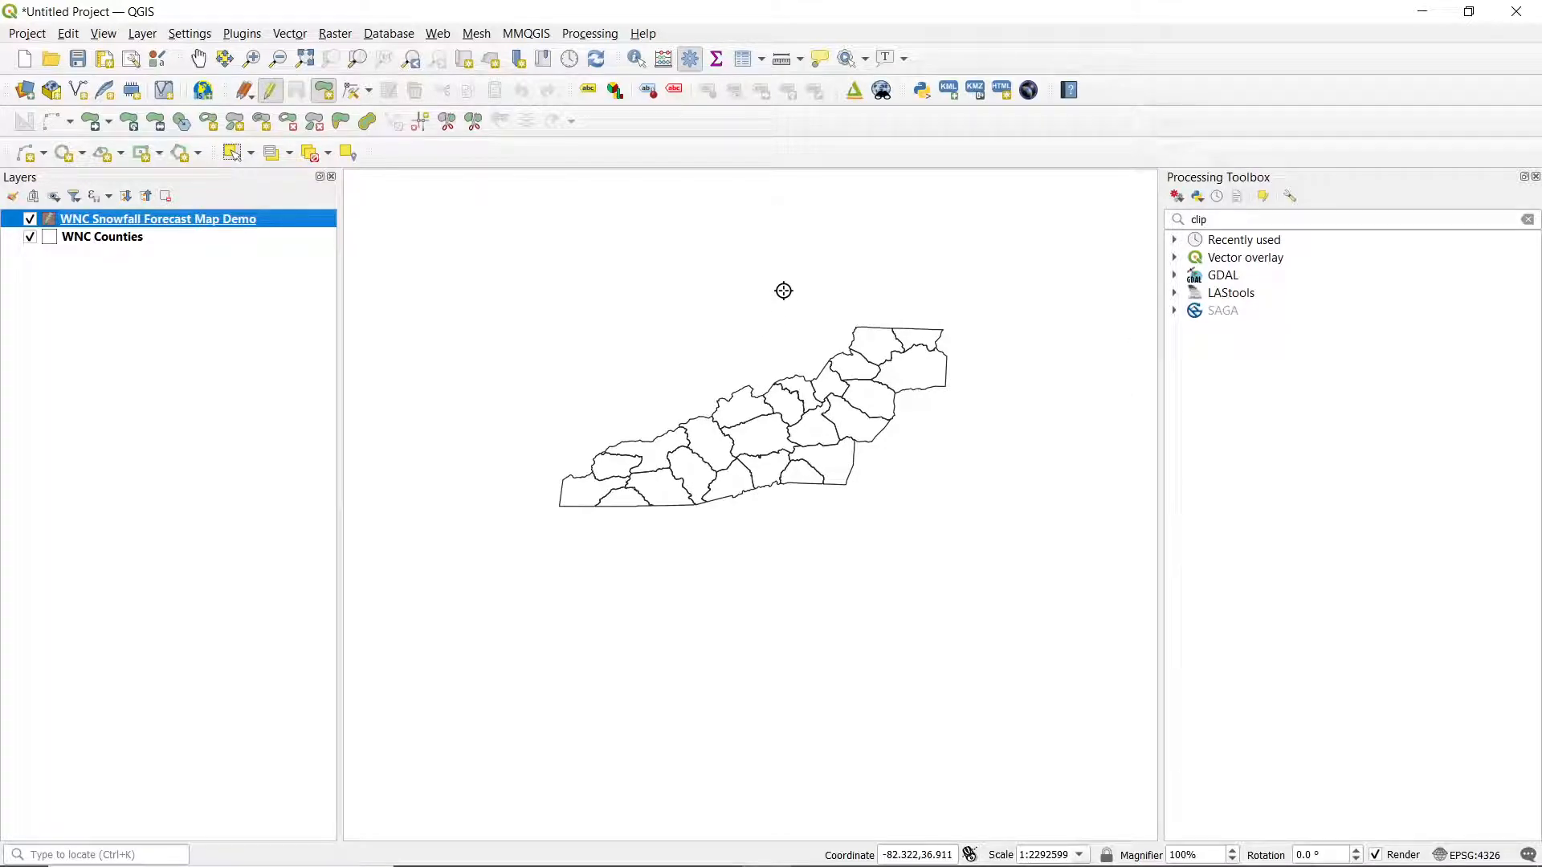
pyautogui.click(747, 258)
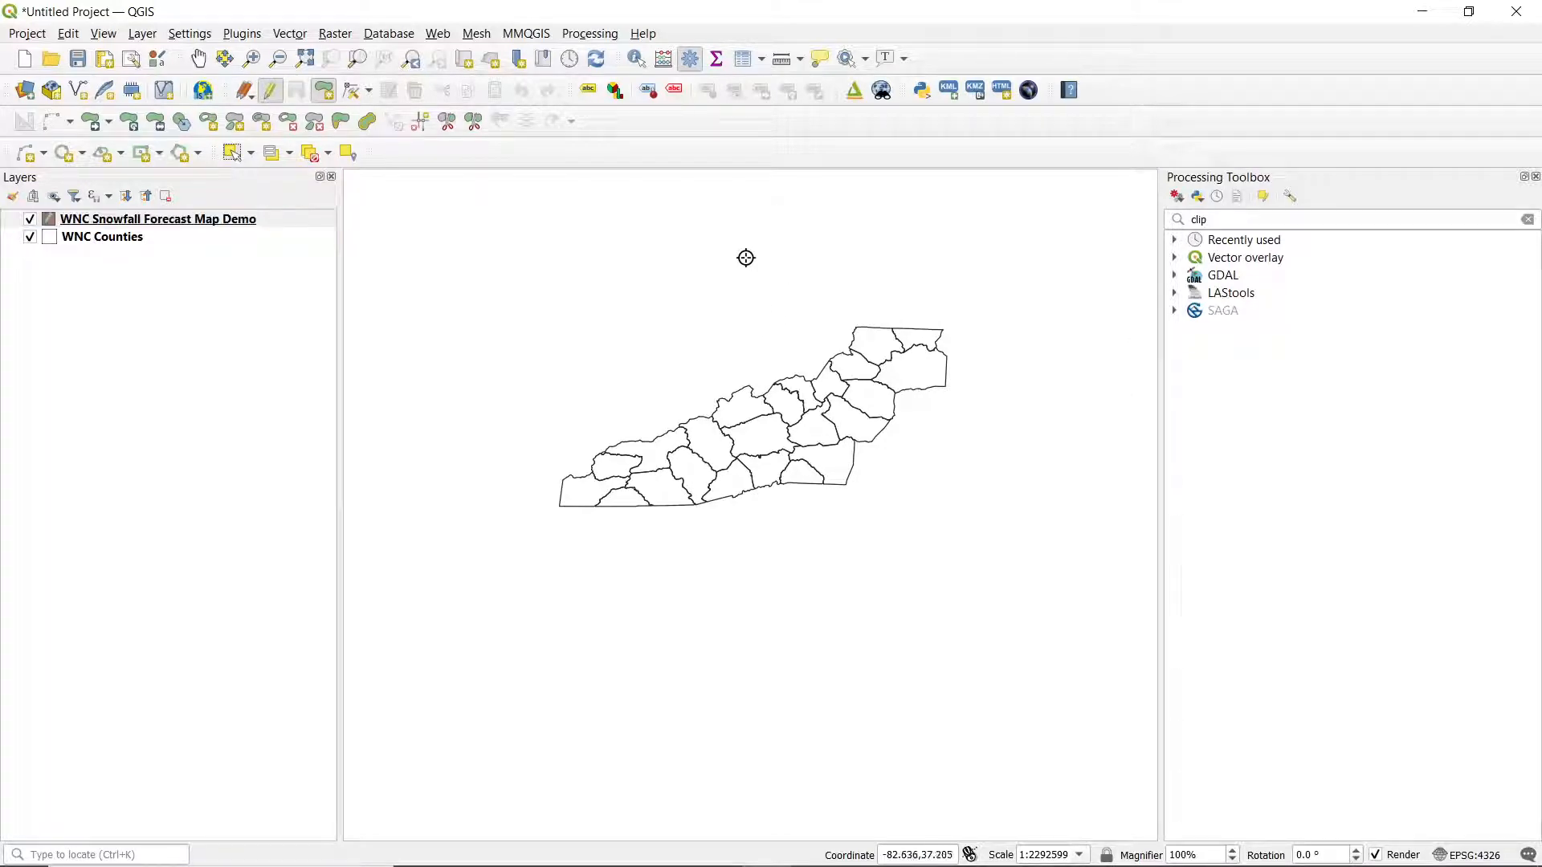
pyautogui.click(634, 275)
pyautogui.click(494, 334)
pyautogui.click(474, 450)
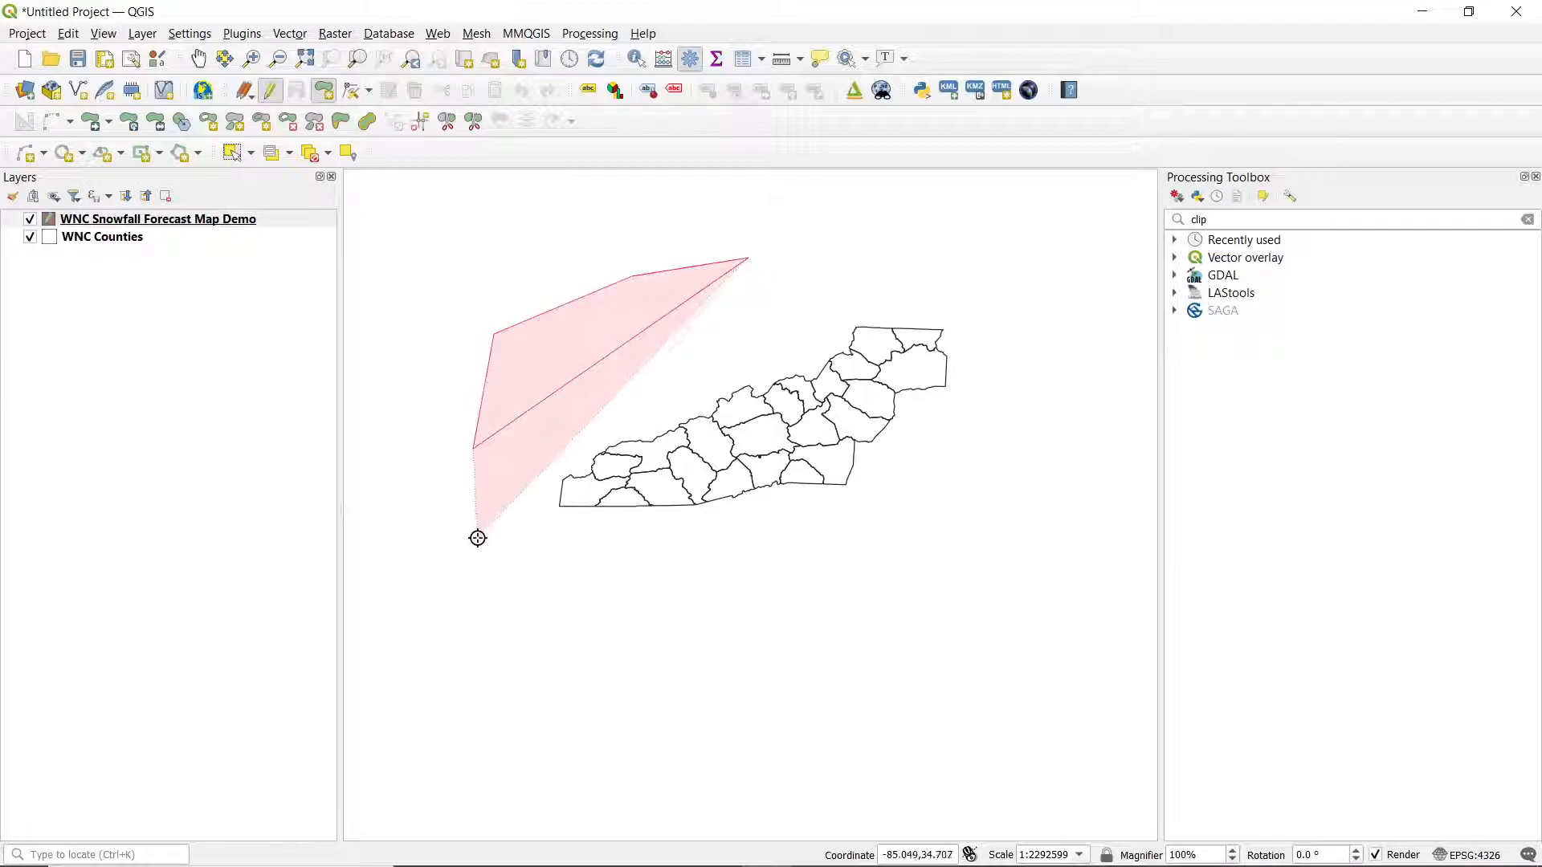
pyautogui.click(500, 595)
pyautogui.click(633, 621)
pyautogui.click(823, 631)
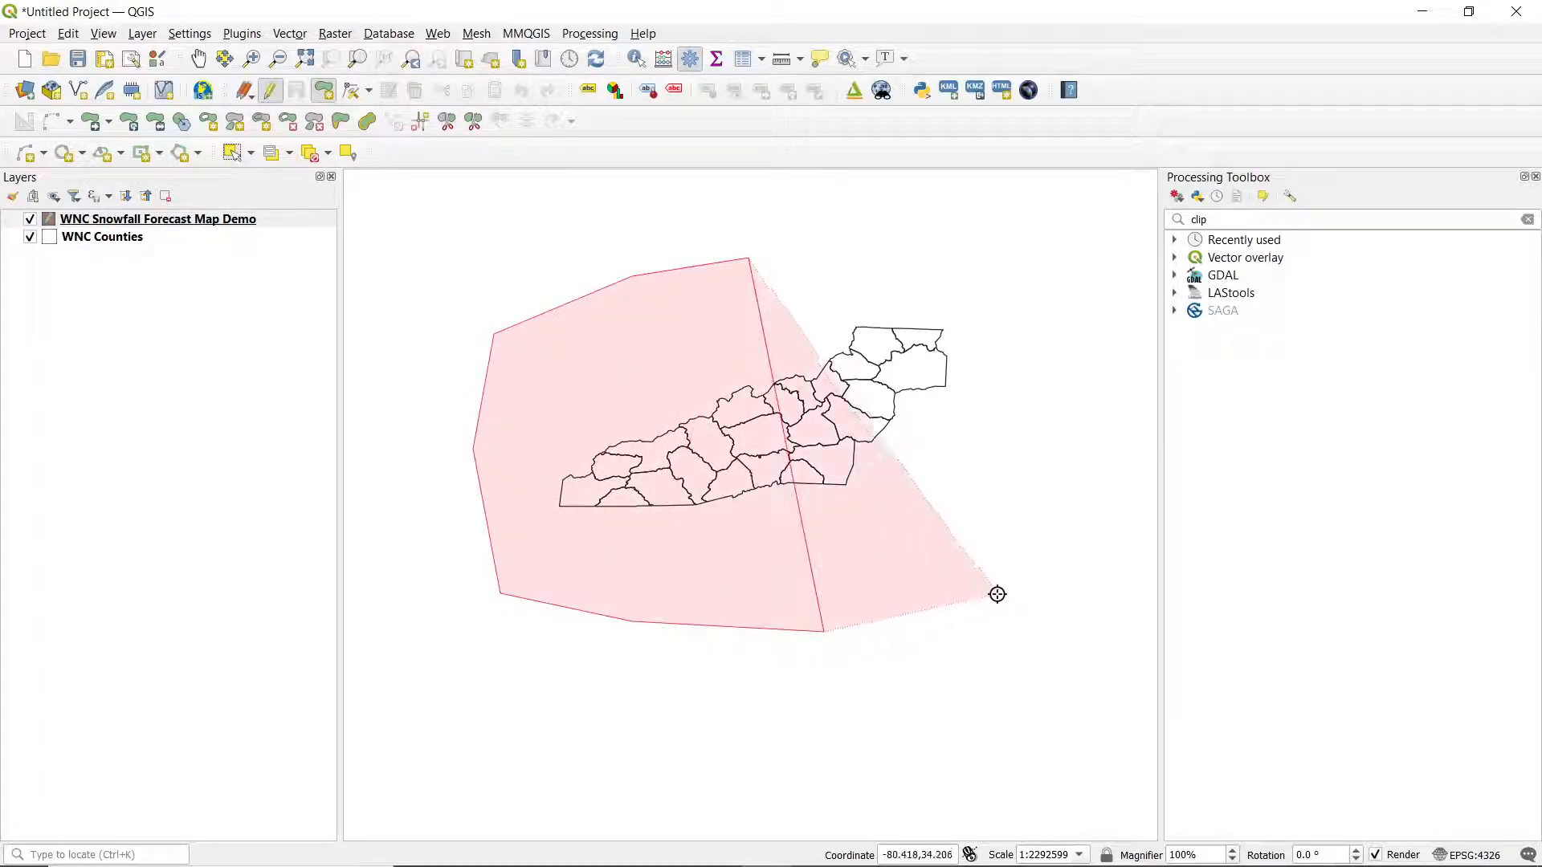
pyautogui.click(1008, 592)
pyautogui.click(1072, 462)
pyautogui.click(1078, 343)
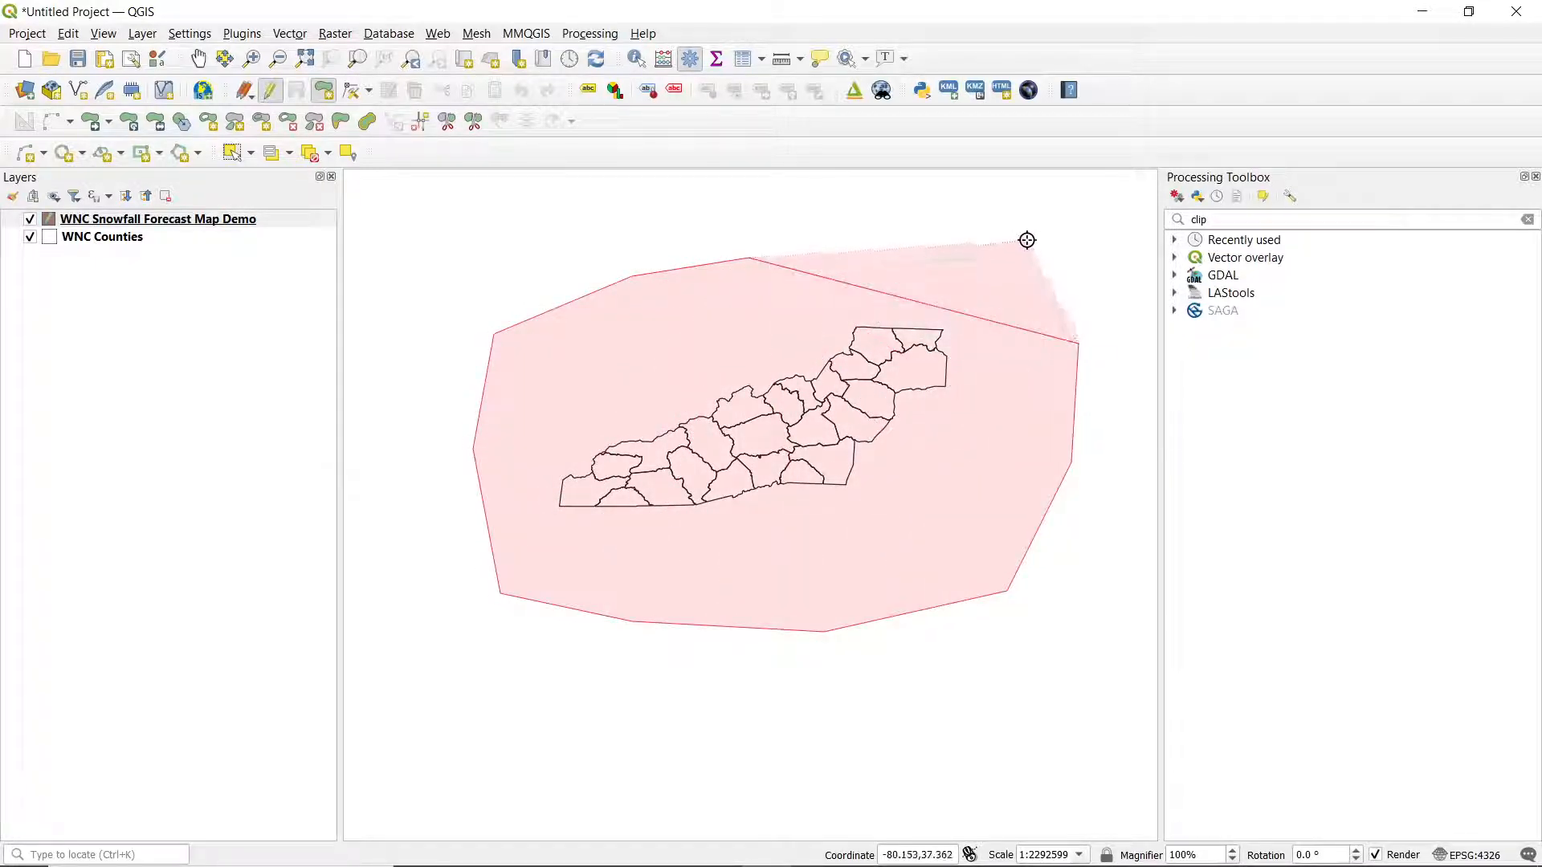
pyautogui.click(915, 254)
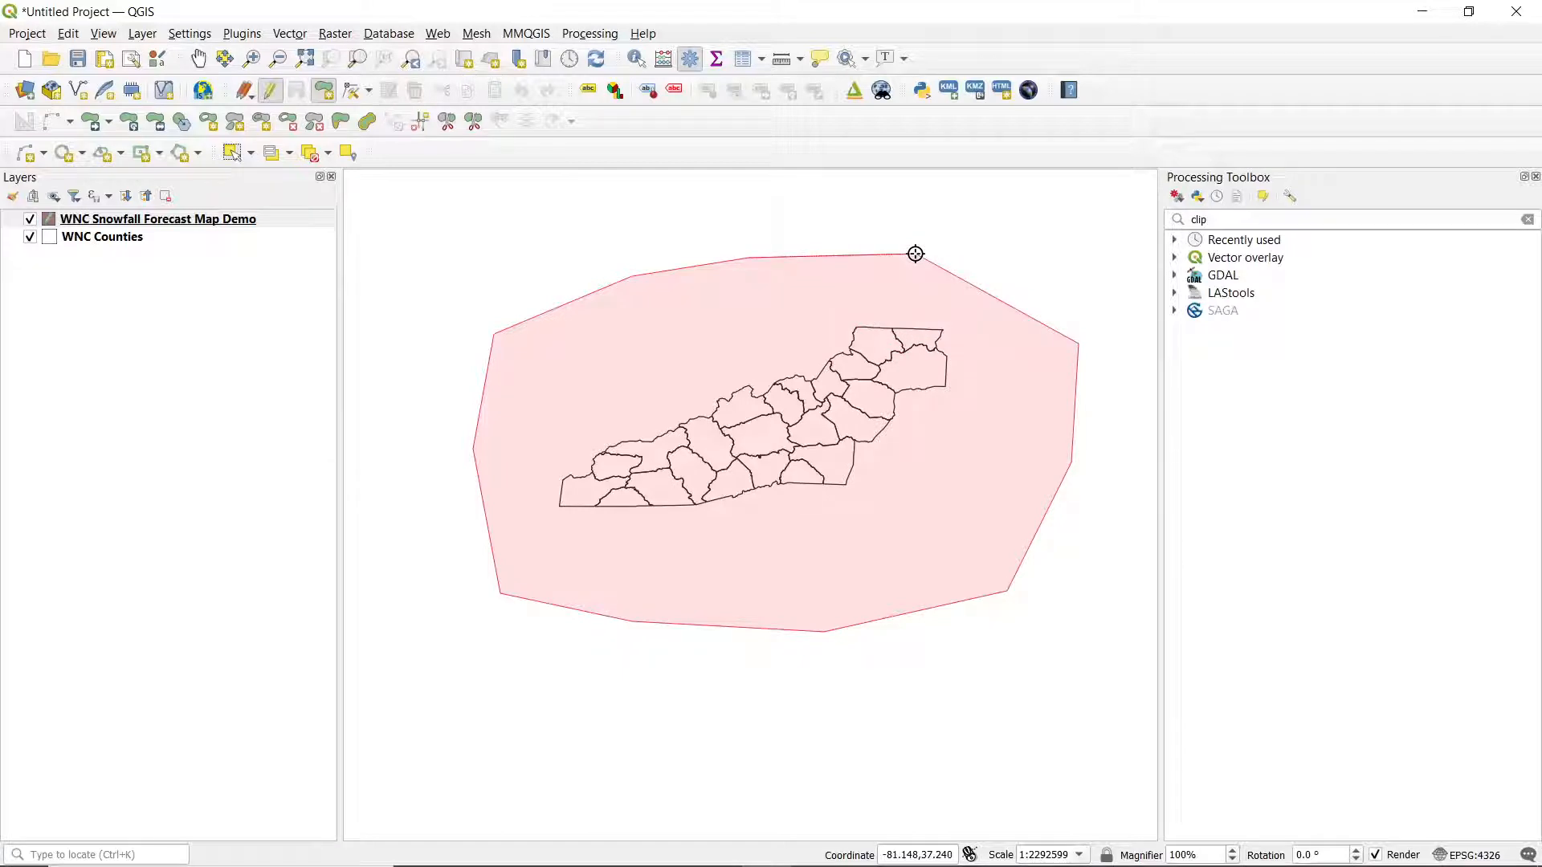
# Step: Finish the large surrounding polygon and give it id 0
pyautogui.rightClick(916, 253)
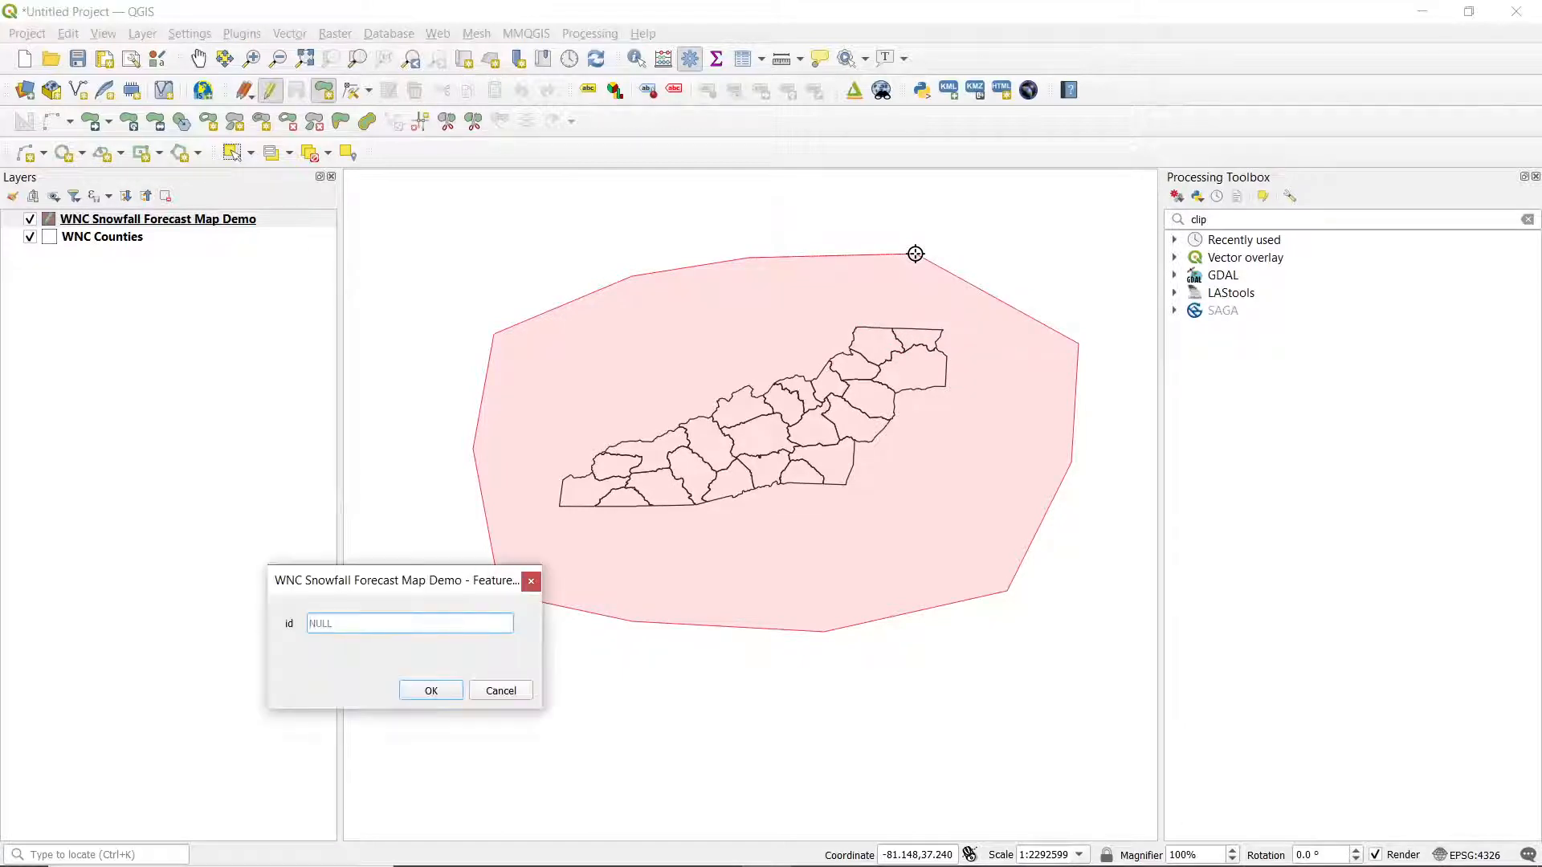
pyautogui.moveTo(370, 577); pyautogui.dragTo(509, 204)
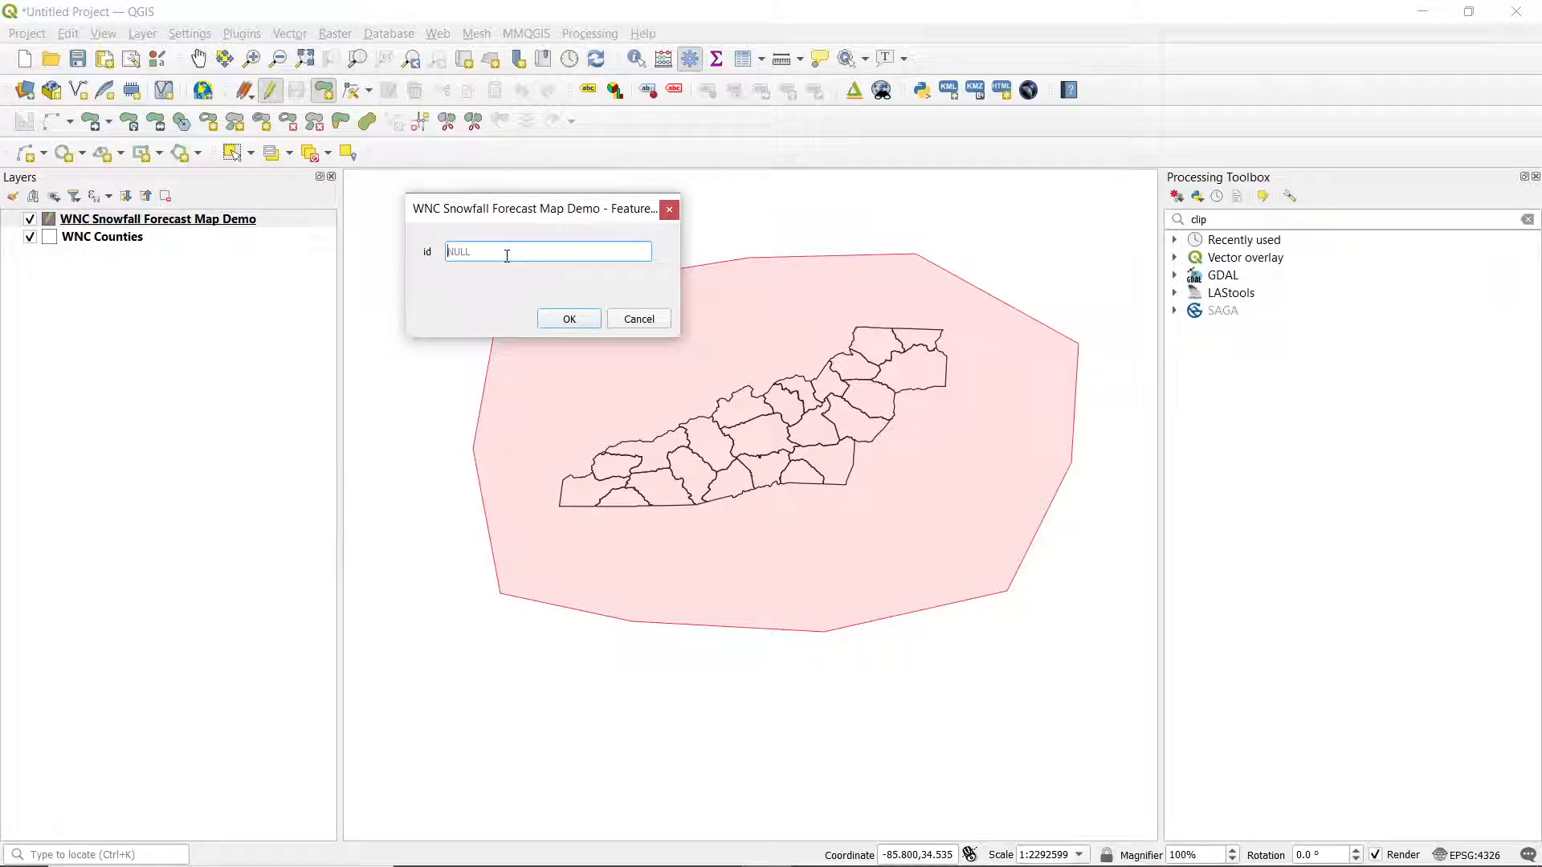
pyautogui.write('0')
pyautogui.click(563, 325)
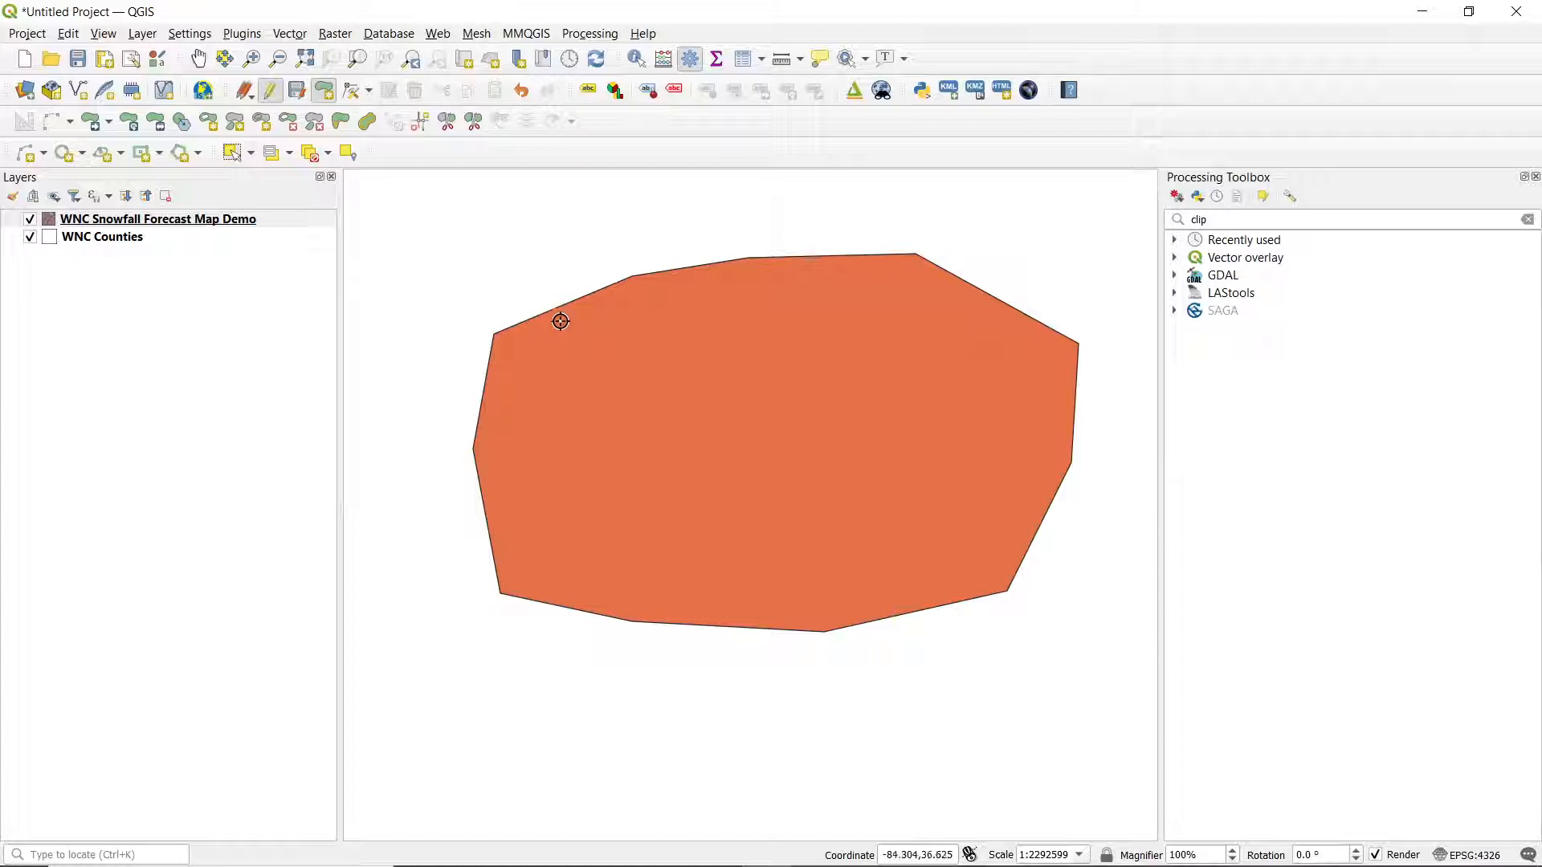
# Step: Move the WNC Snowfall Forecast Map Demo layer below WNC Counties and make it the active layer again
pyautogui.click(157, 228)
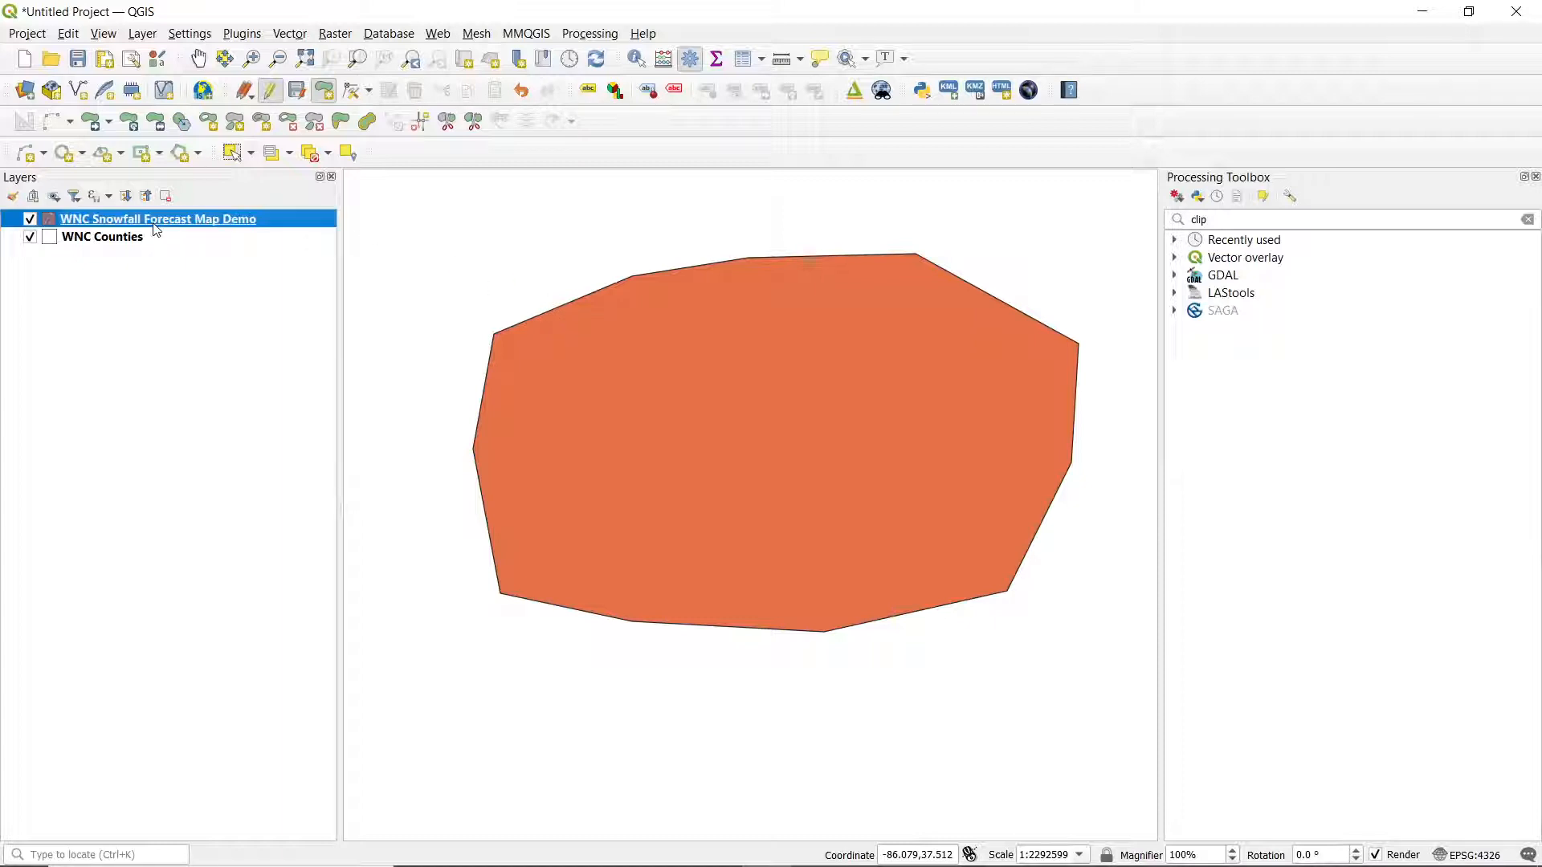
pyautogui.moveTo(156, 228); pyautogui.dragTo(185, 242)
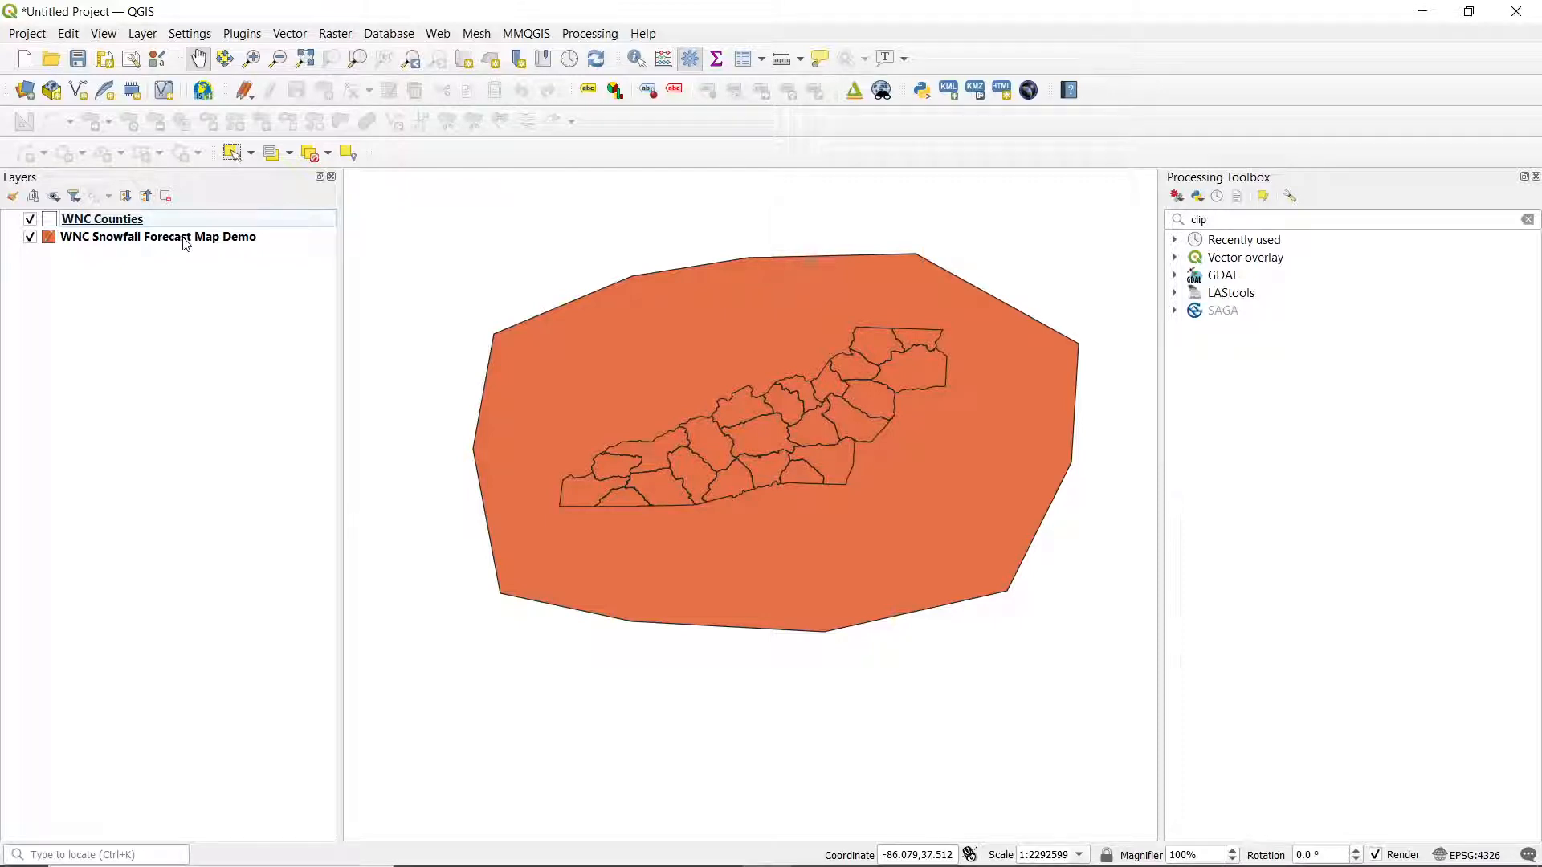
pyautogui.click(184, 242)
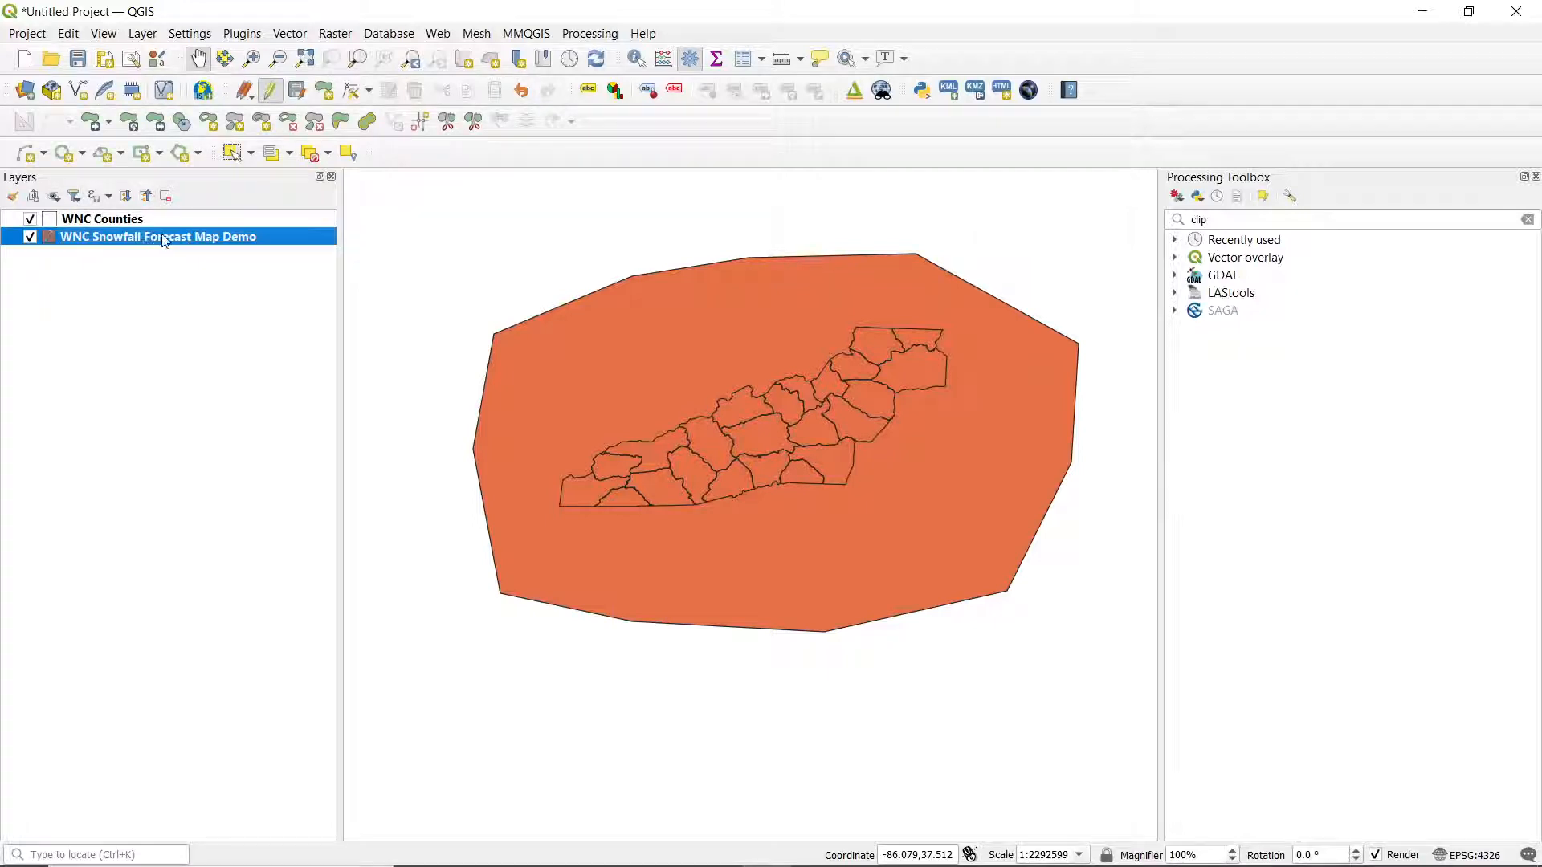
# Step: Outline a second snowfall polygon inside the first, covering most counties but leaving out the far southwestern corner and the southeastern edge
pyautogui.click(325, 92)
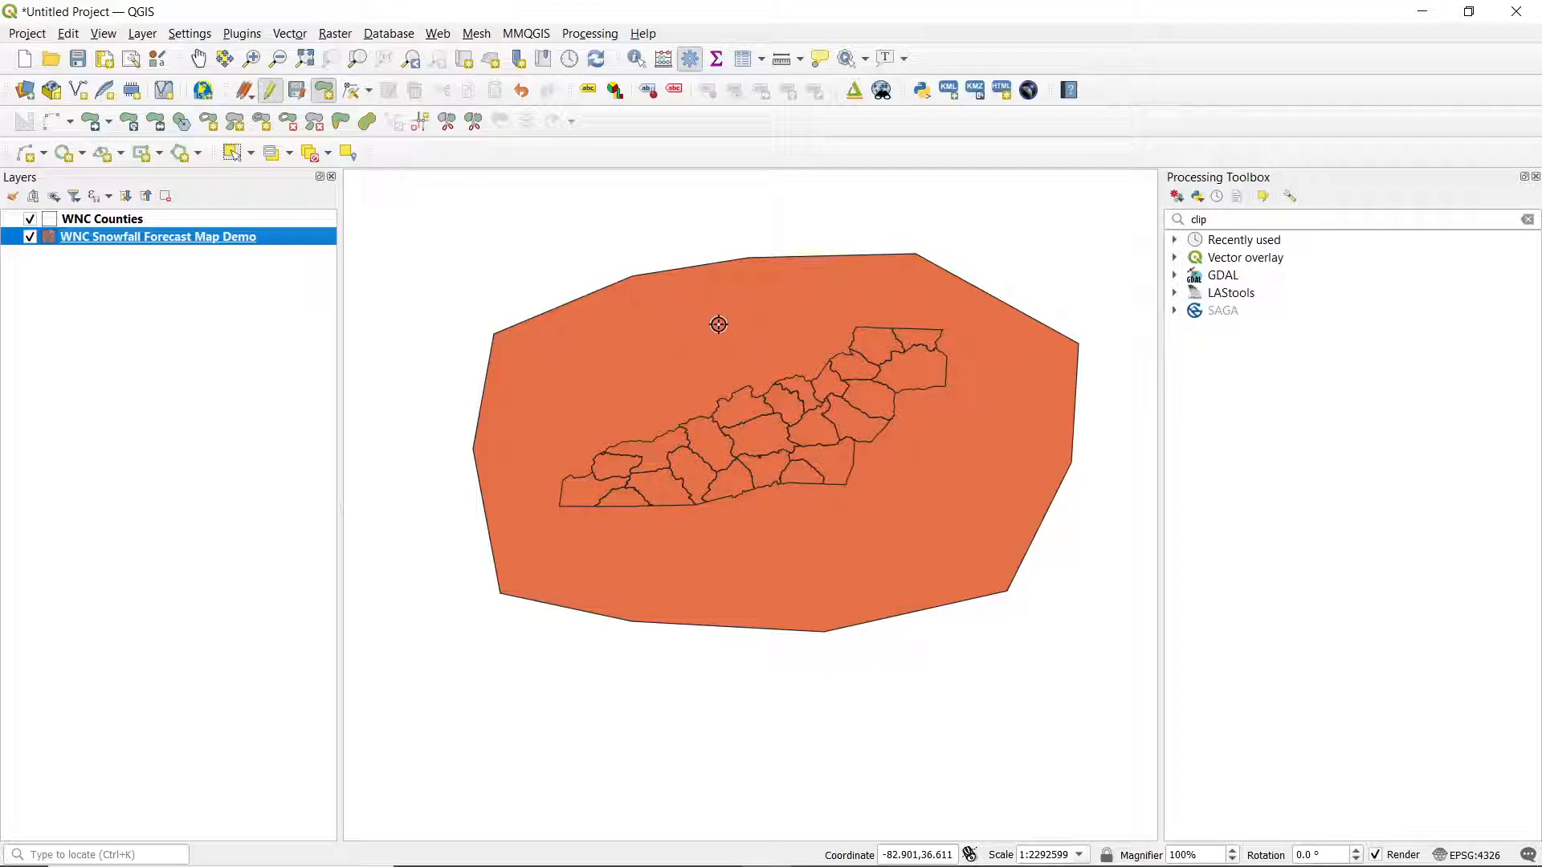
pyautogui.scroll(1, 749, 353)
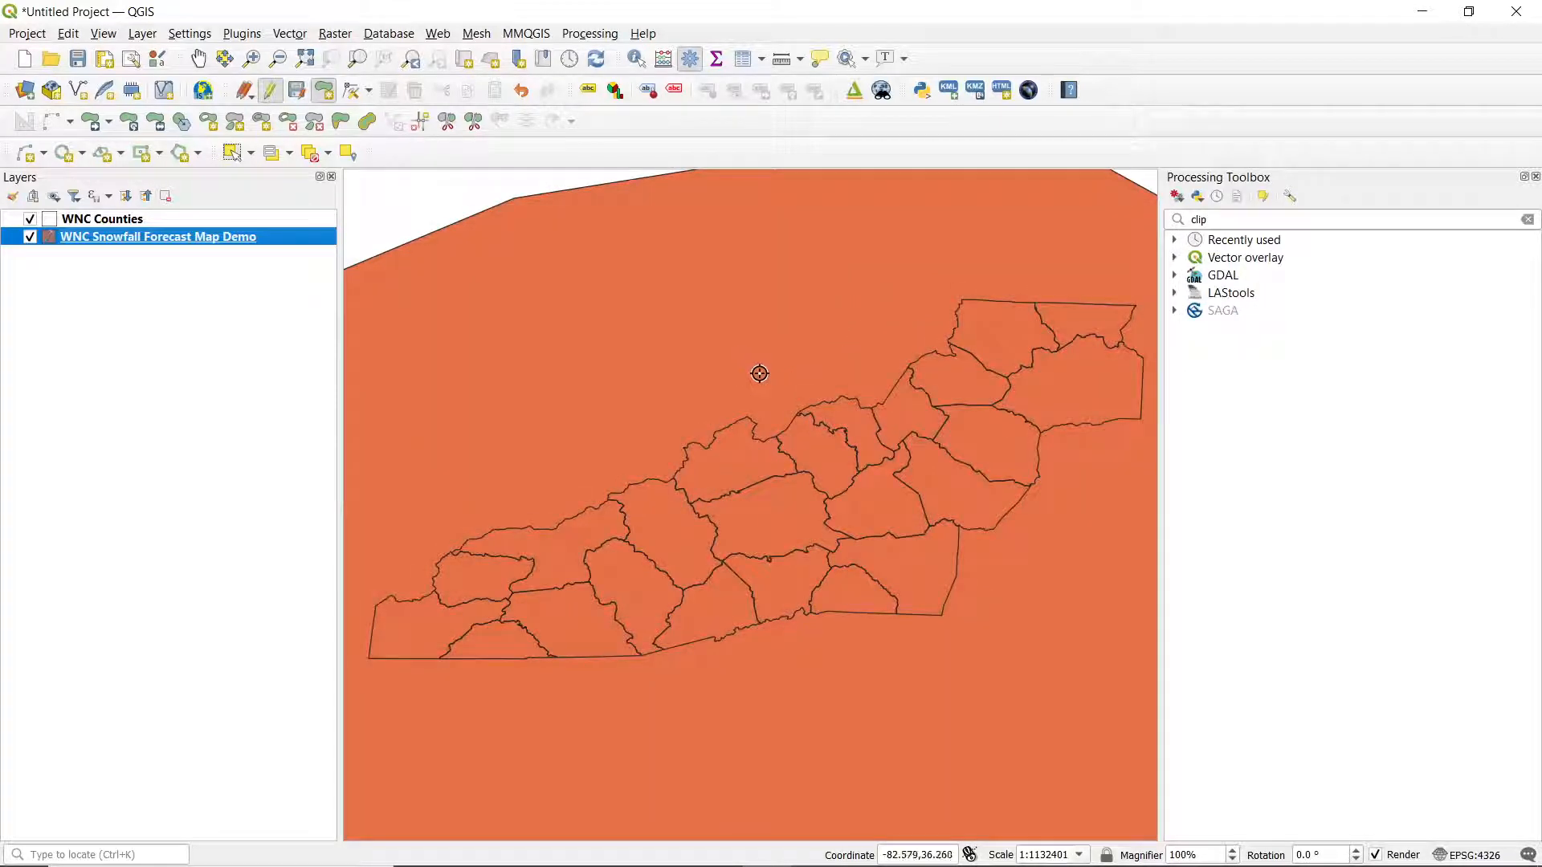
pyautogui.scroll(-1, 760, 374)
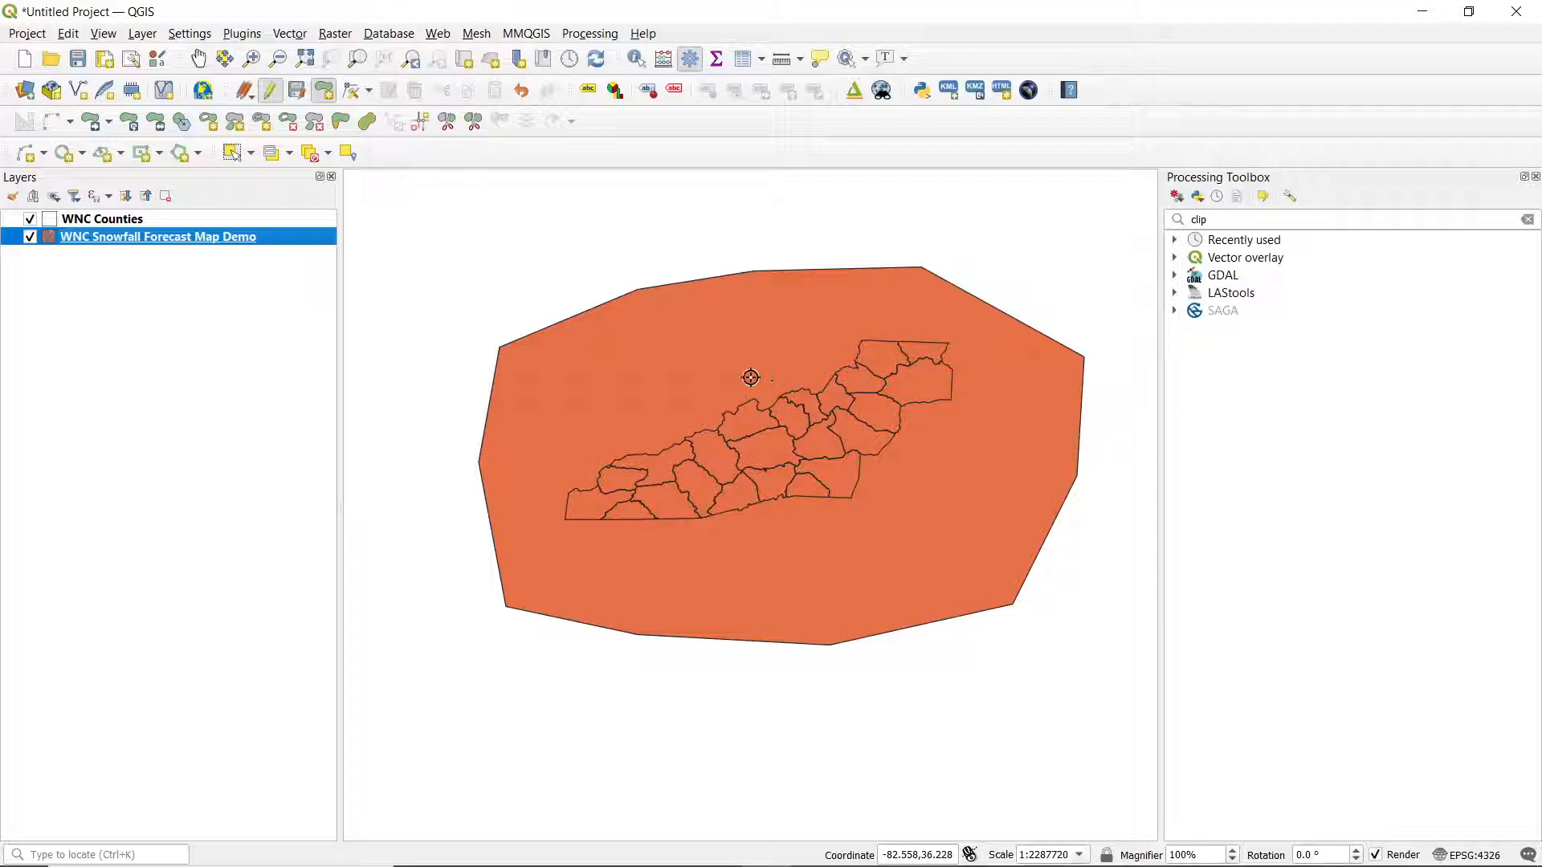
pyautogui.click(577, 432)
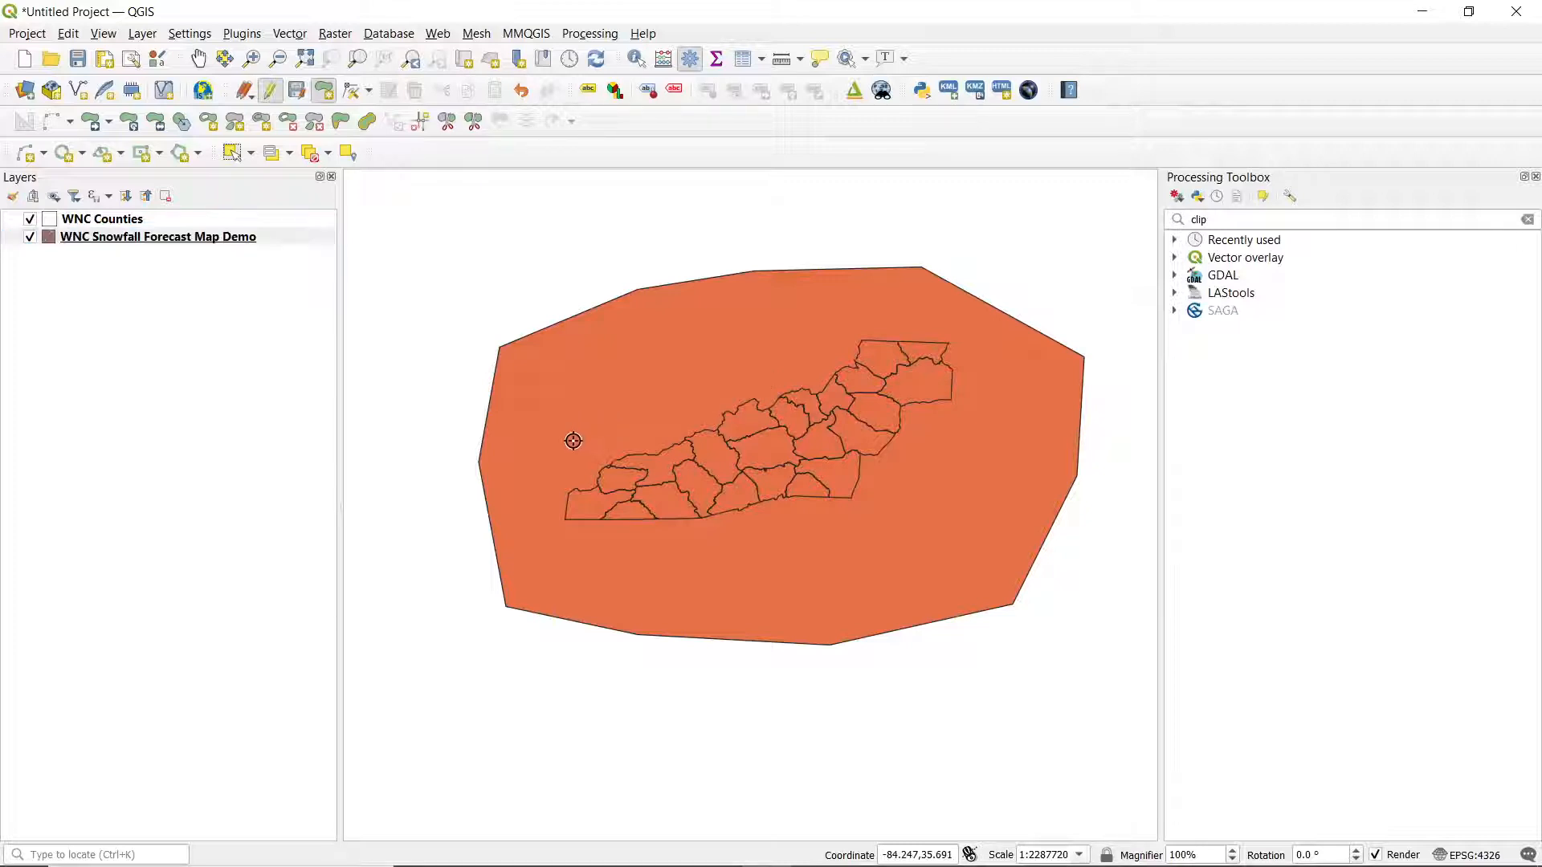
pyautogui.click(623, 507)
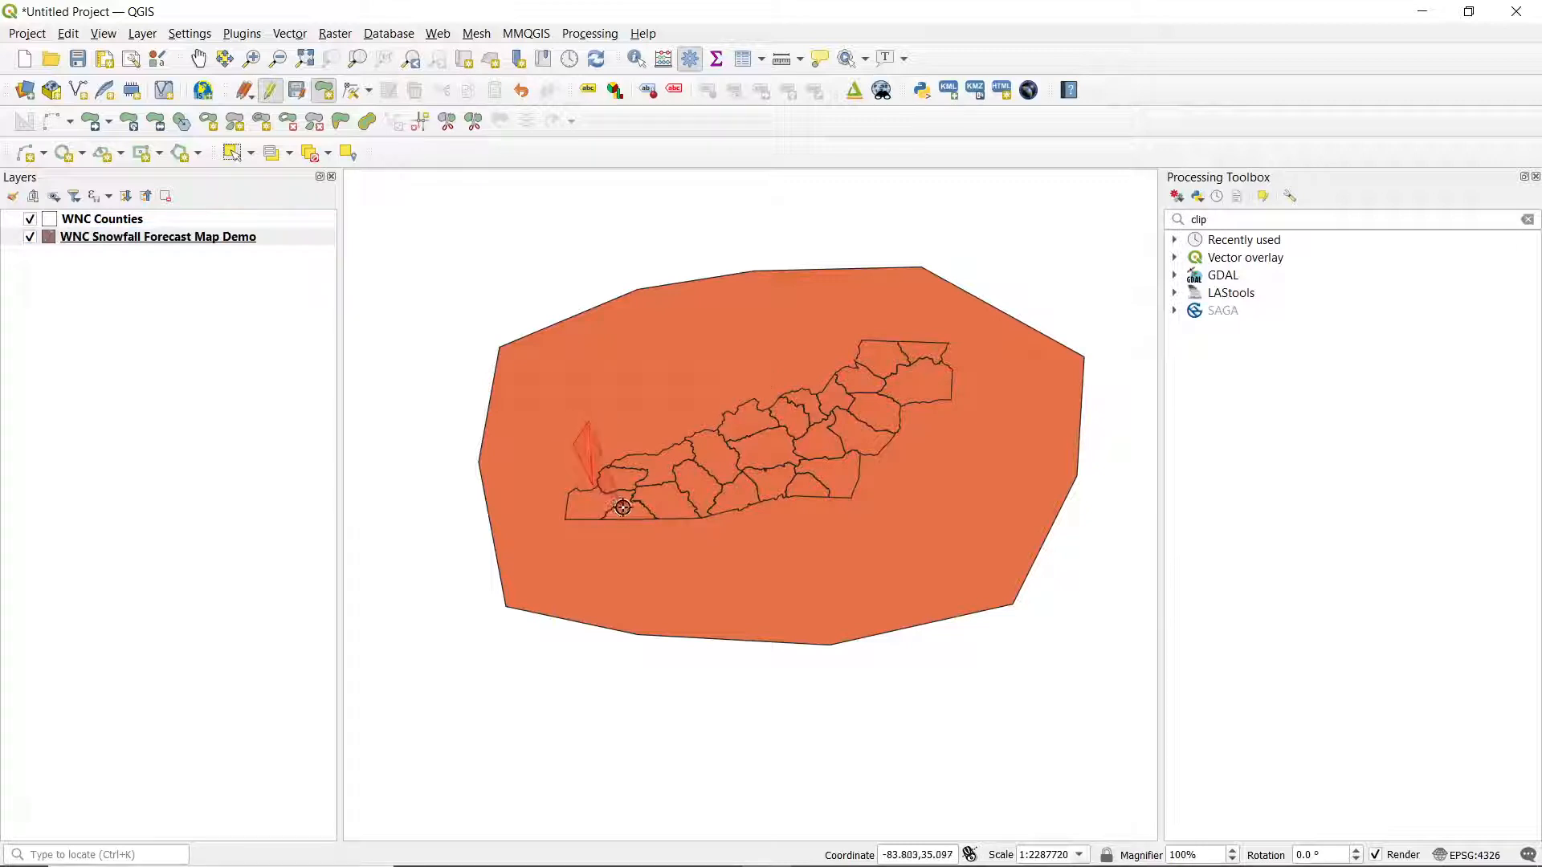
pyautogui.click(678, 534)
pyautogui.click(814, 484)
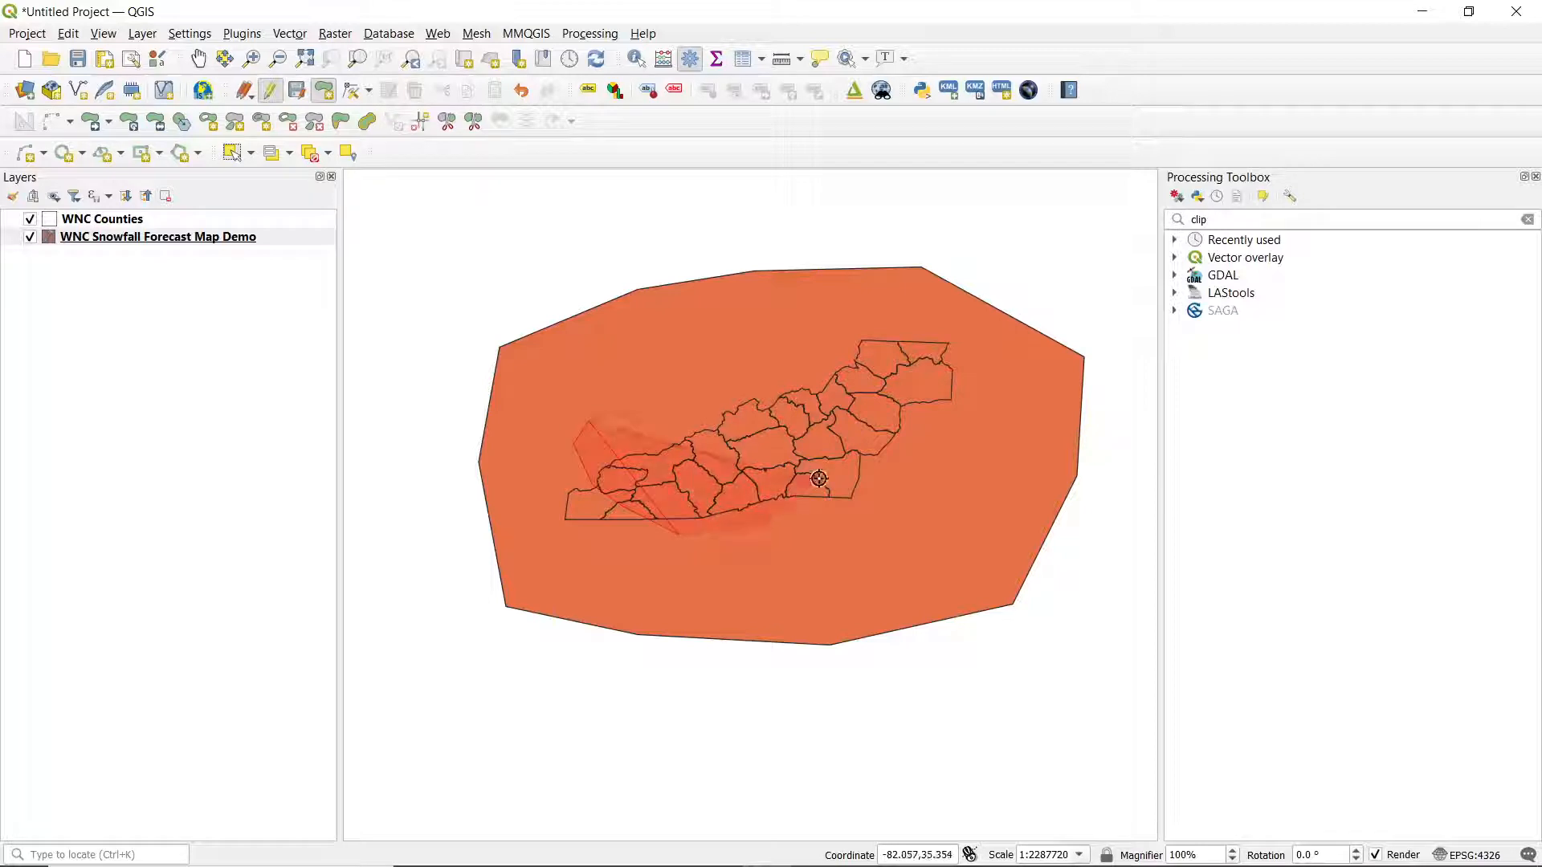
pyautogui.click(870, 418)
pyautogui.click(943, 366)
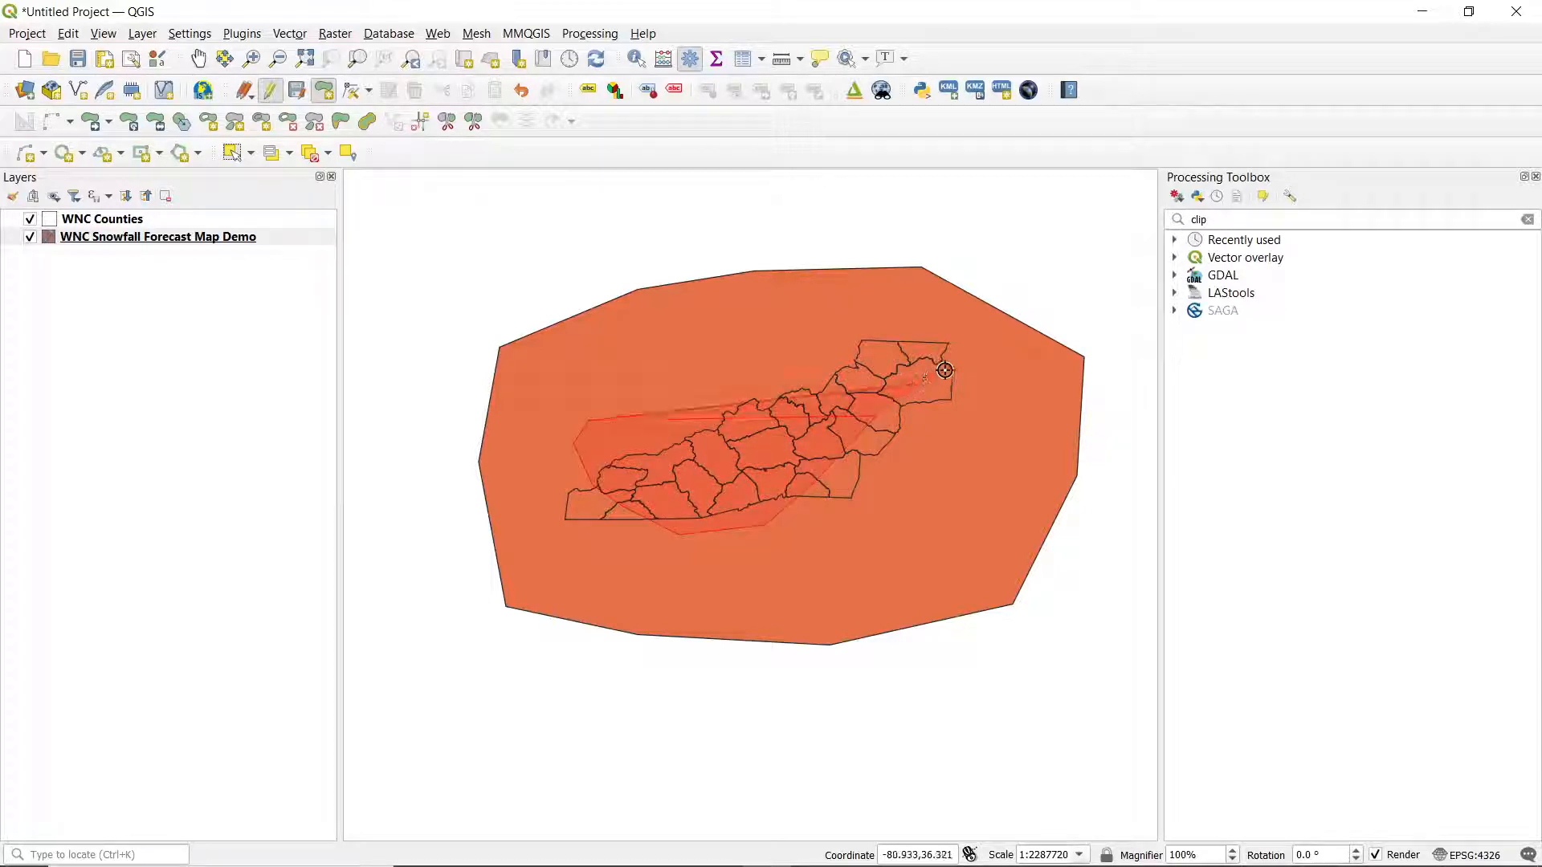
pyautogui.click(960, 338)
pyautogui.click(910, 303)
pyautogui.click(773, 311)
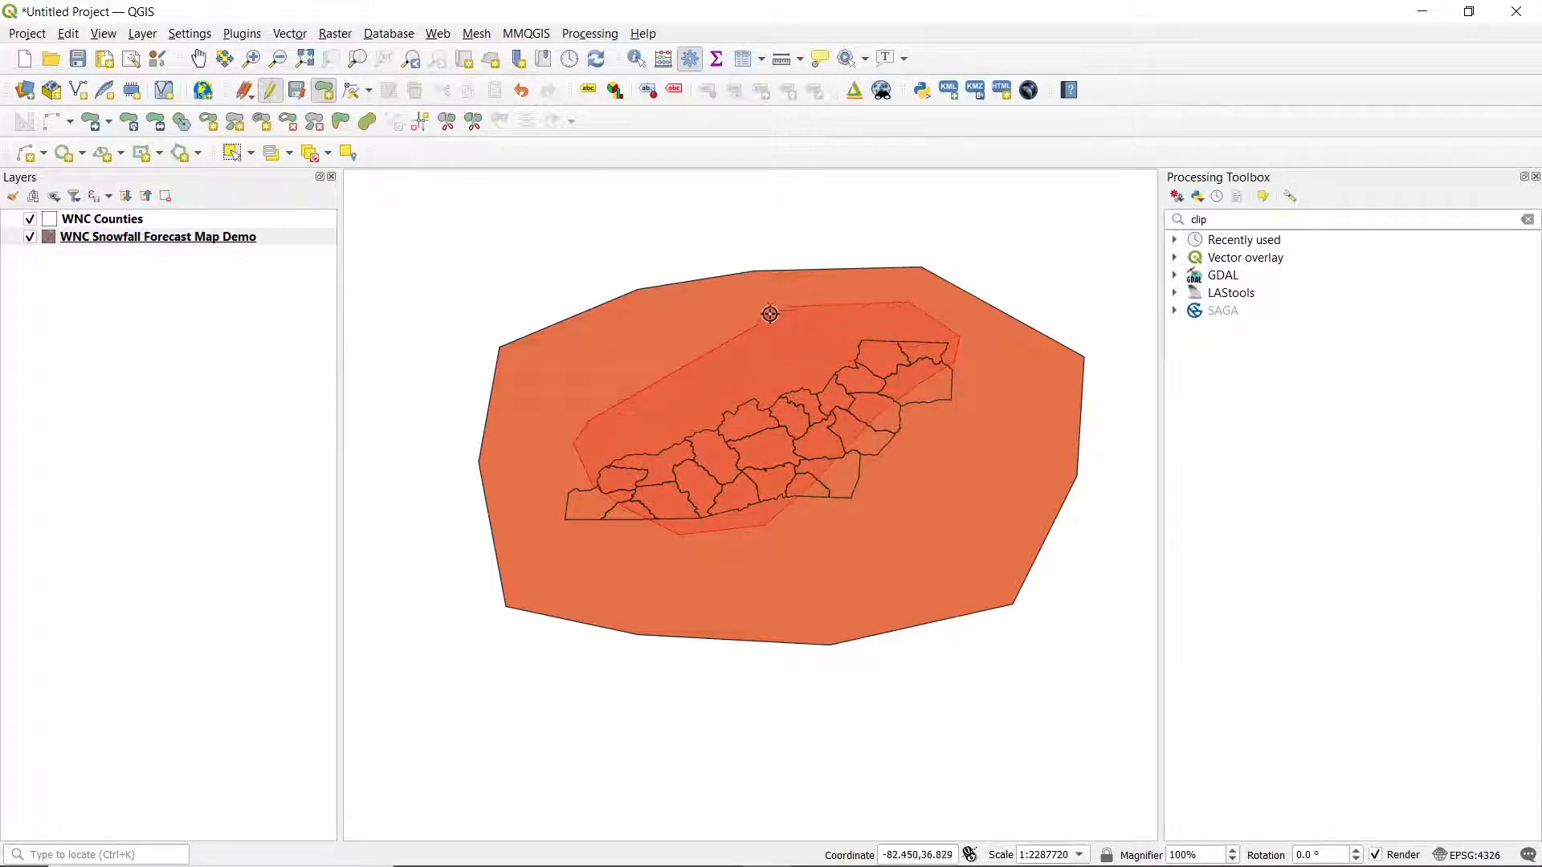
pyautogui.click(665, 358)
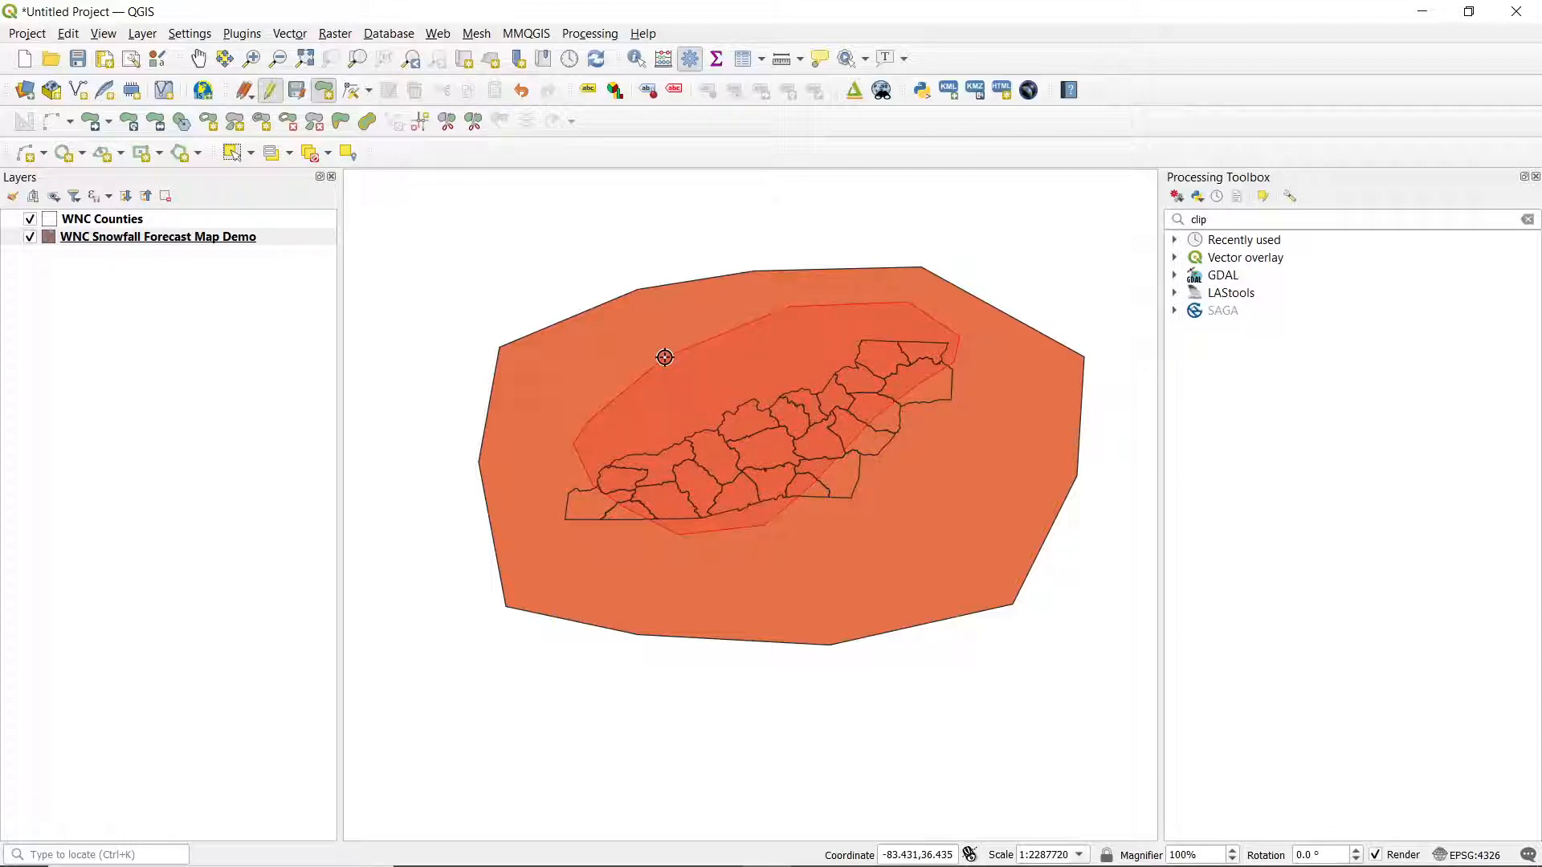
# Step: Finish the second snowfall polygon and give it id 1
pyautogui.rightClick(665, 358)
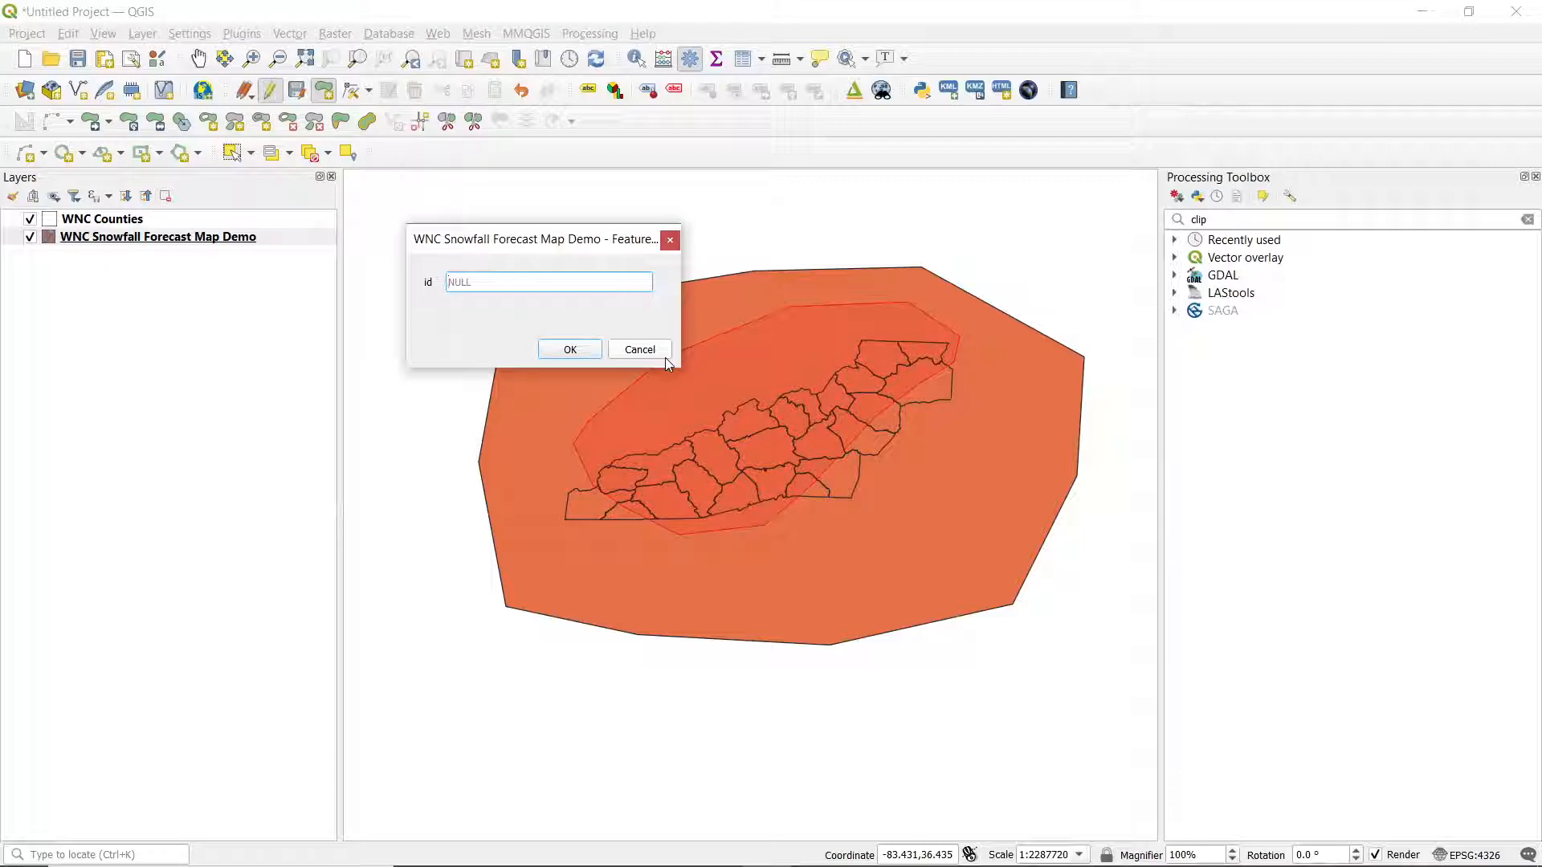
pyautogui.write('1')
pyautogui.click(565, 349)
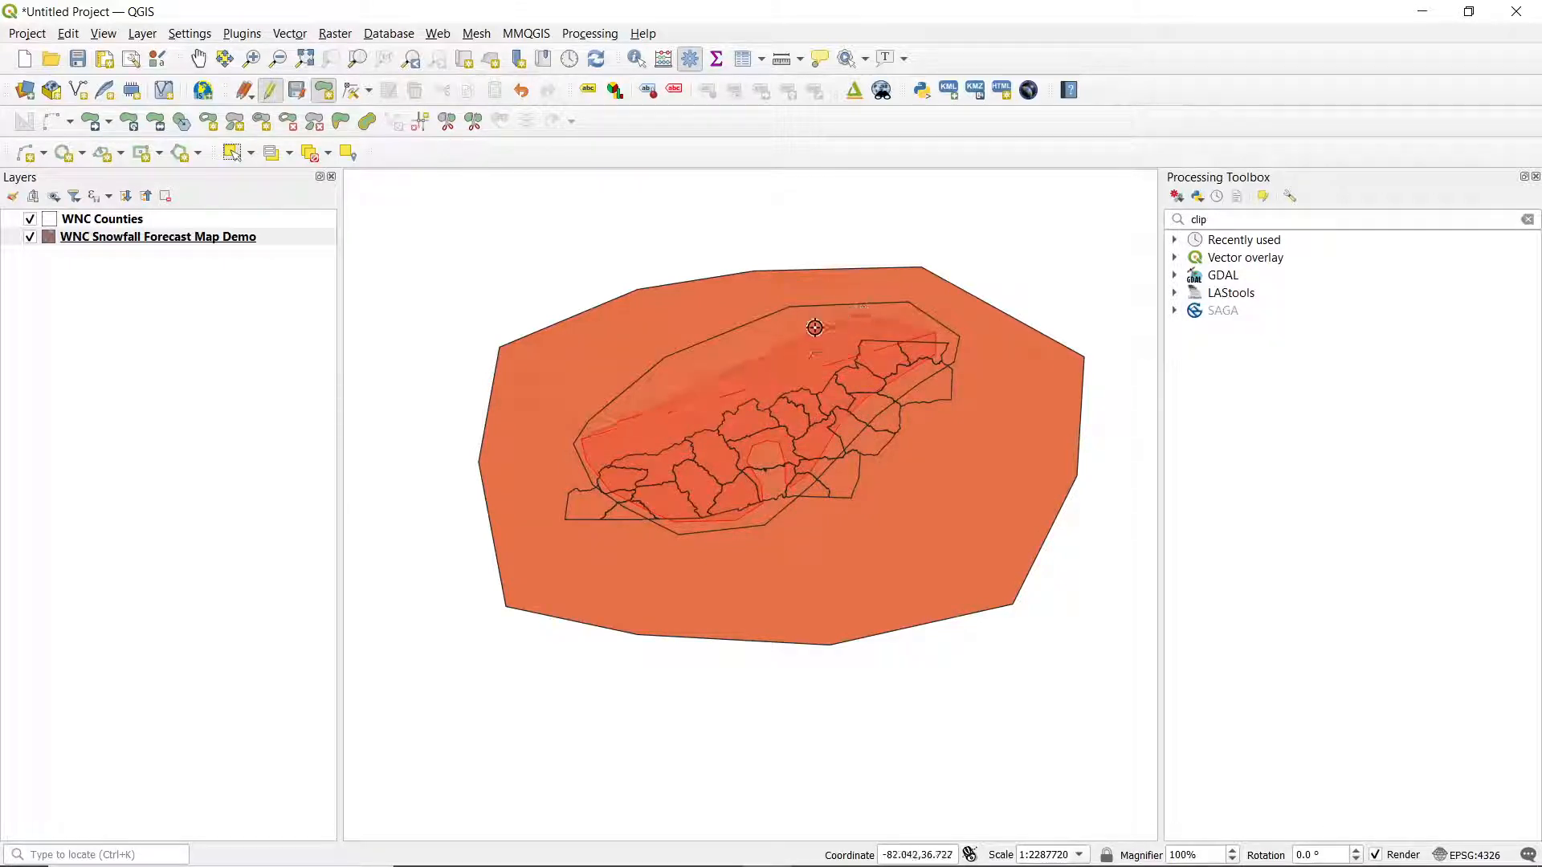
# Step: Complete the notched polygon nested just inside the second one, leaving out the central county area, and give it id 1
pyautogui.rightClick(677, 369)
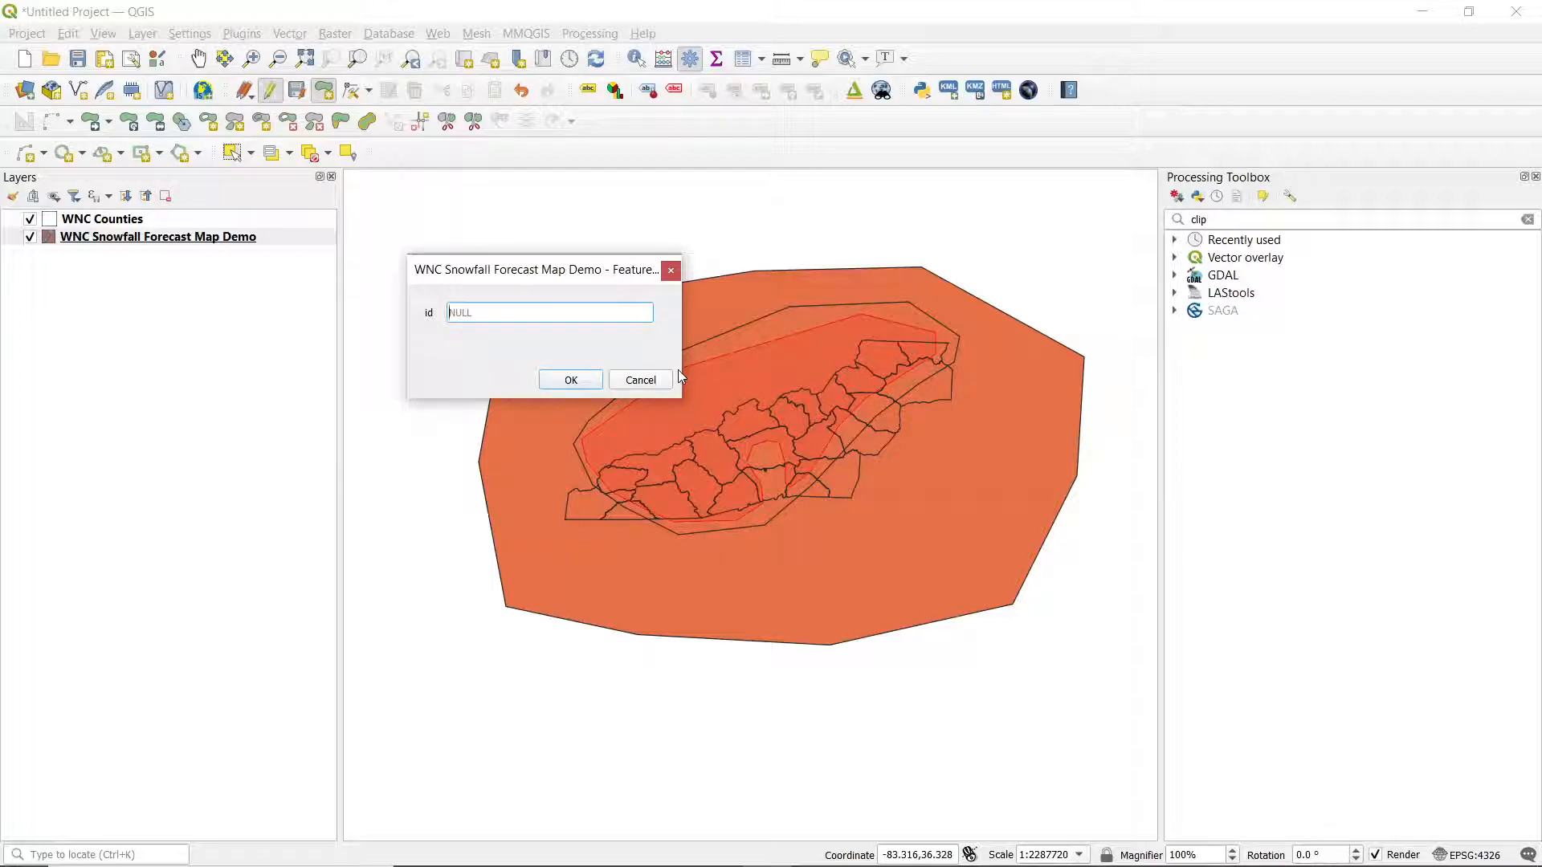
pyautogui.write('1')
pyautogui.click(572, 380)
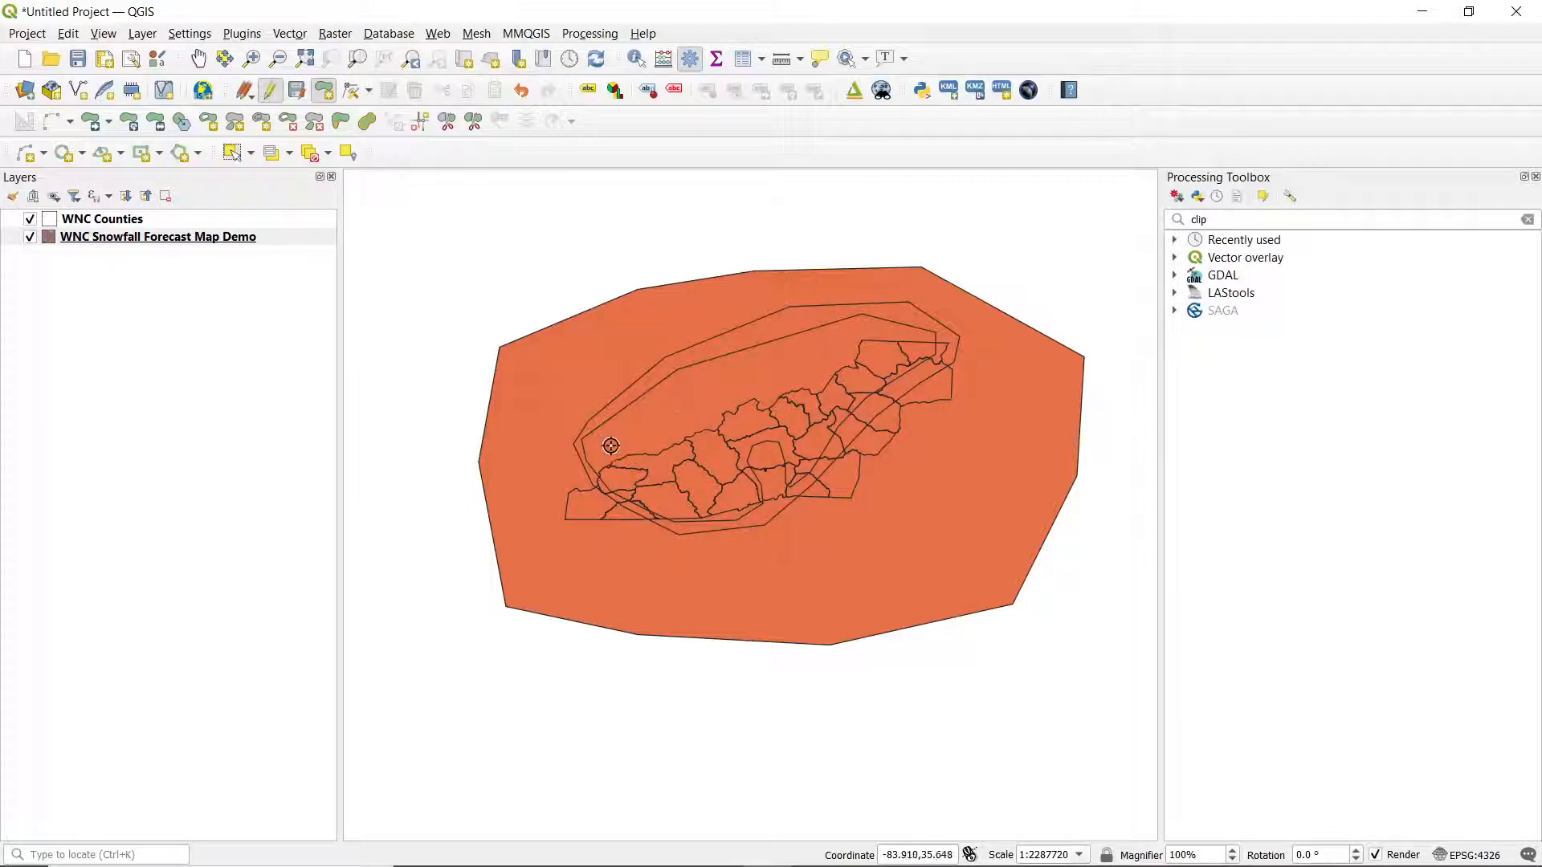
# Step: Draw a smaller snowfall polygon over the northern part of the western counties and give it id 3
pyautogui.click(625, 478)
pyautogui.click(706, 487)
pyautogui.click(719, 494)
pyautogui.click(733, 473)
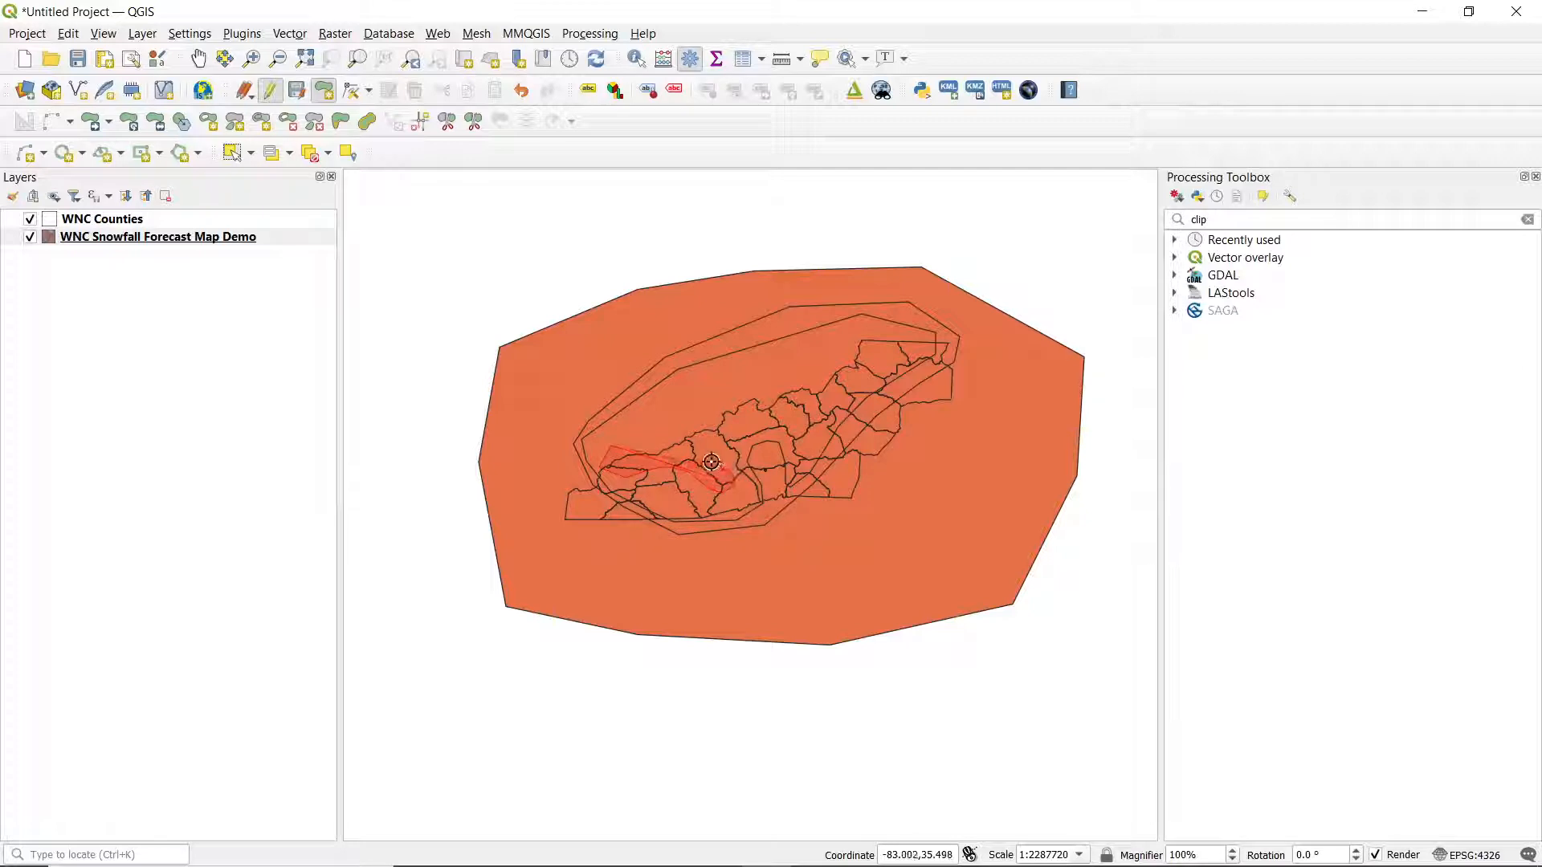
pyautogui.click(708, 459)
pyautogui.click(698, 436)
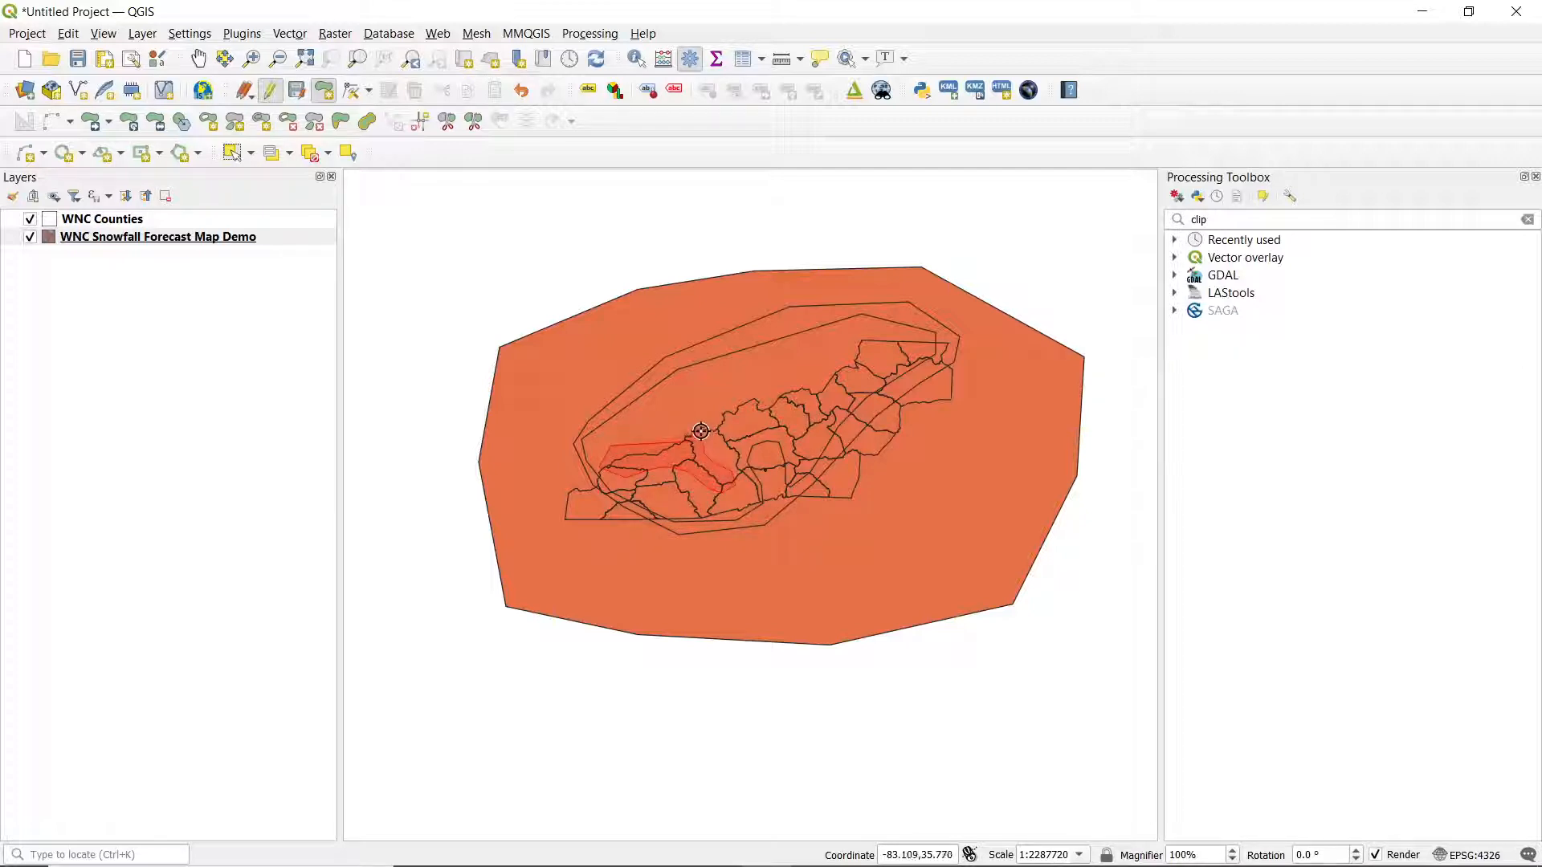
pyautogui.rightClick(649, 425)
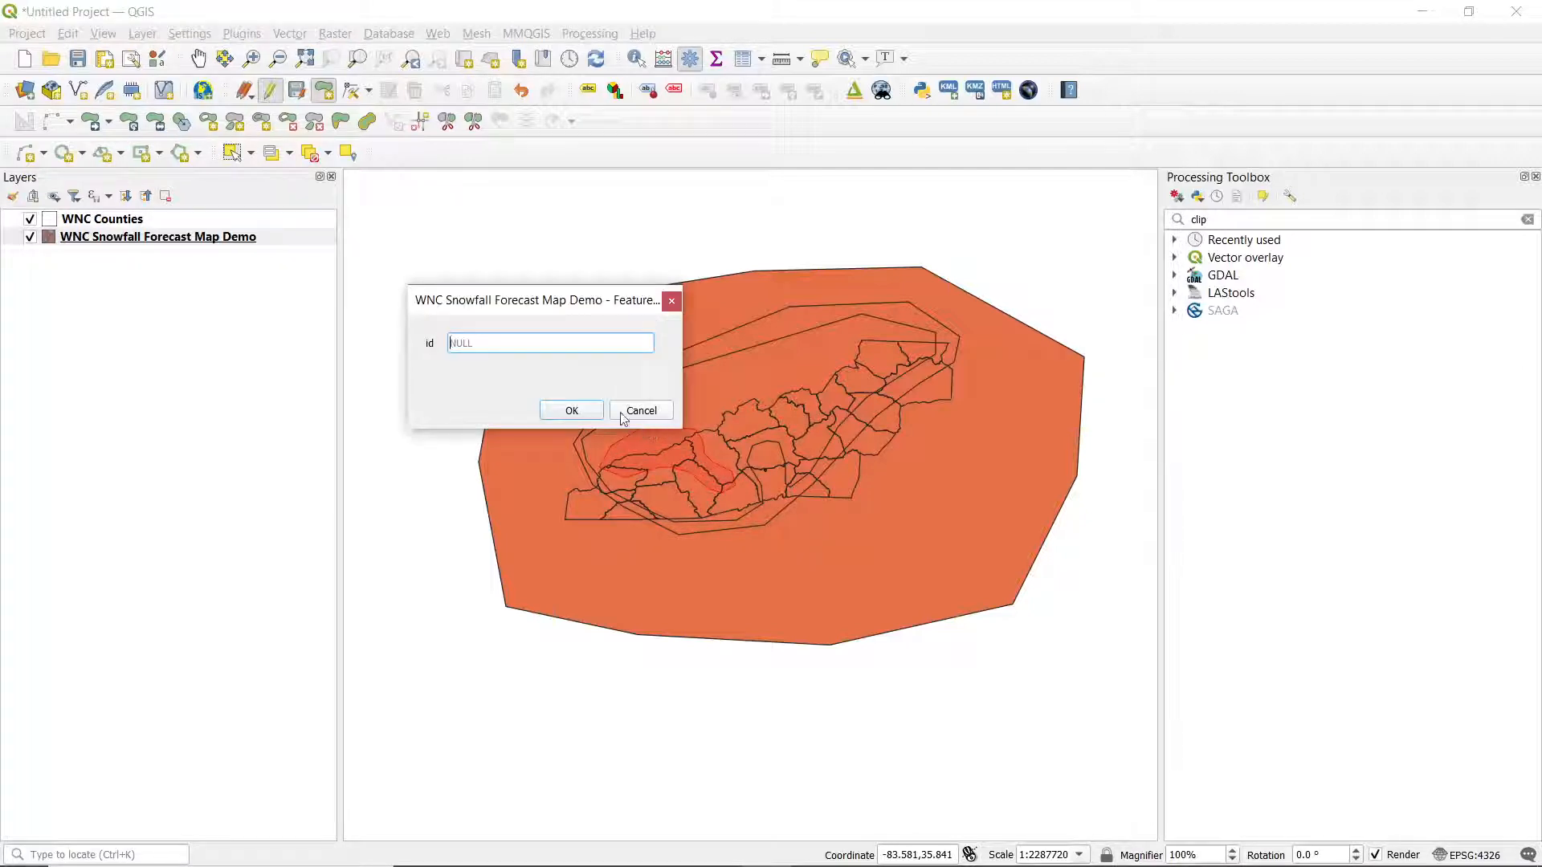
pyautogui.write('3')
pyautogui.click(572, 410)
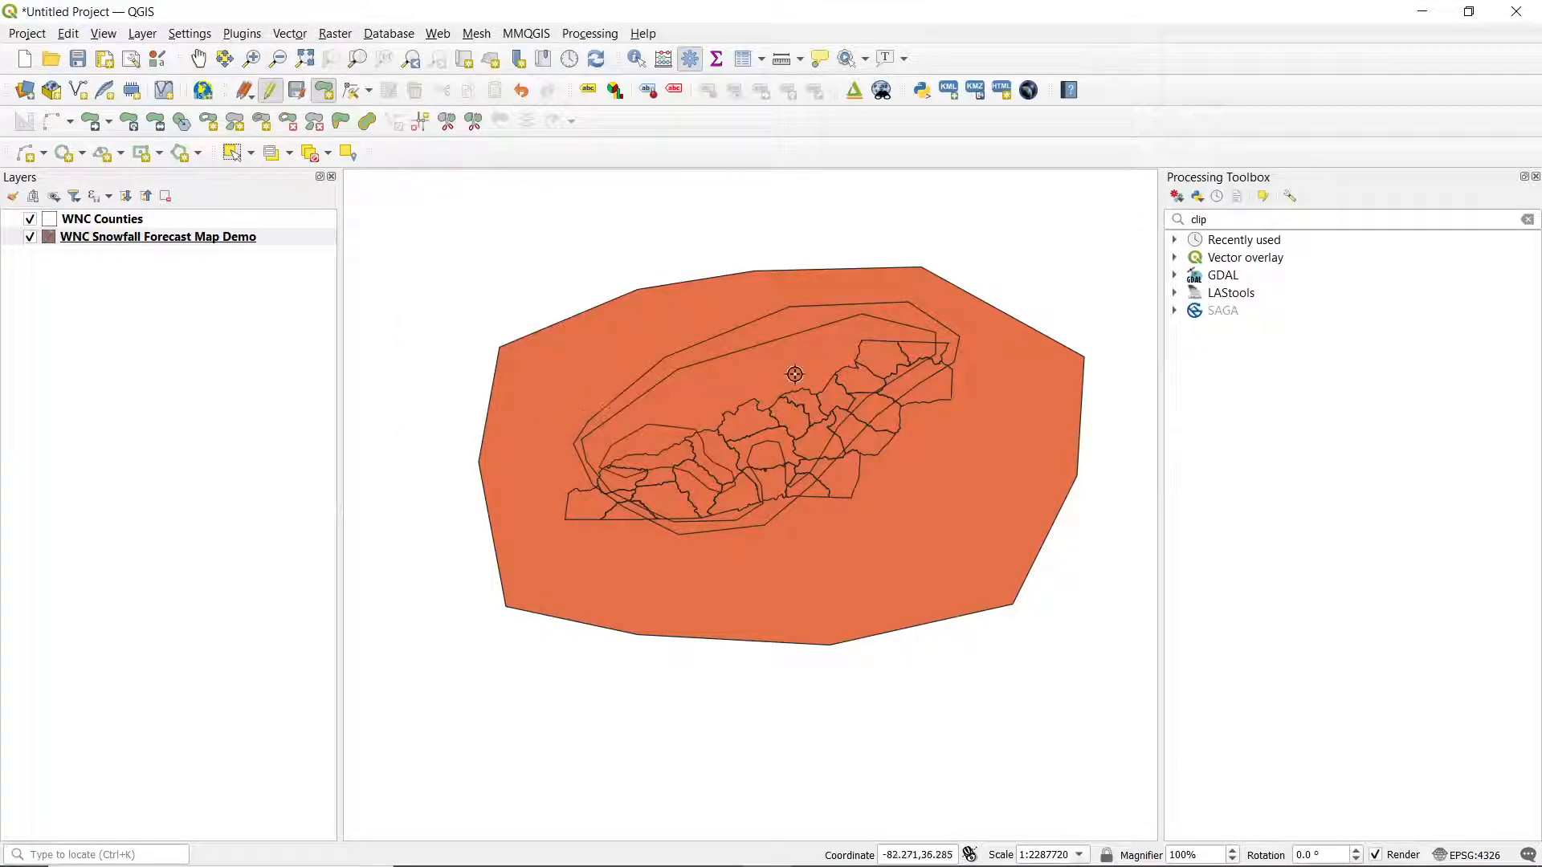
# Step: Draw another snowfall polygon along the northern border counties, from the centre toward the northeast, and give it id 3
pyautogui.click(819, 358)
pyautogui.click(735, 396)
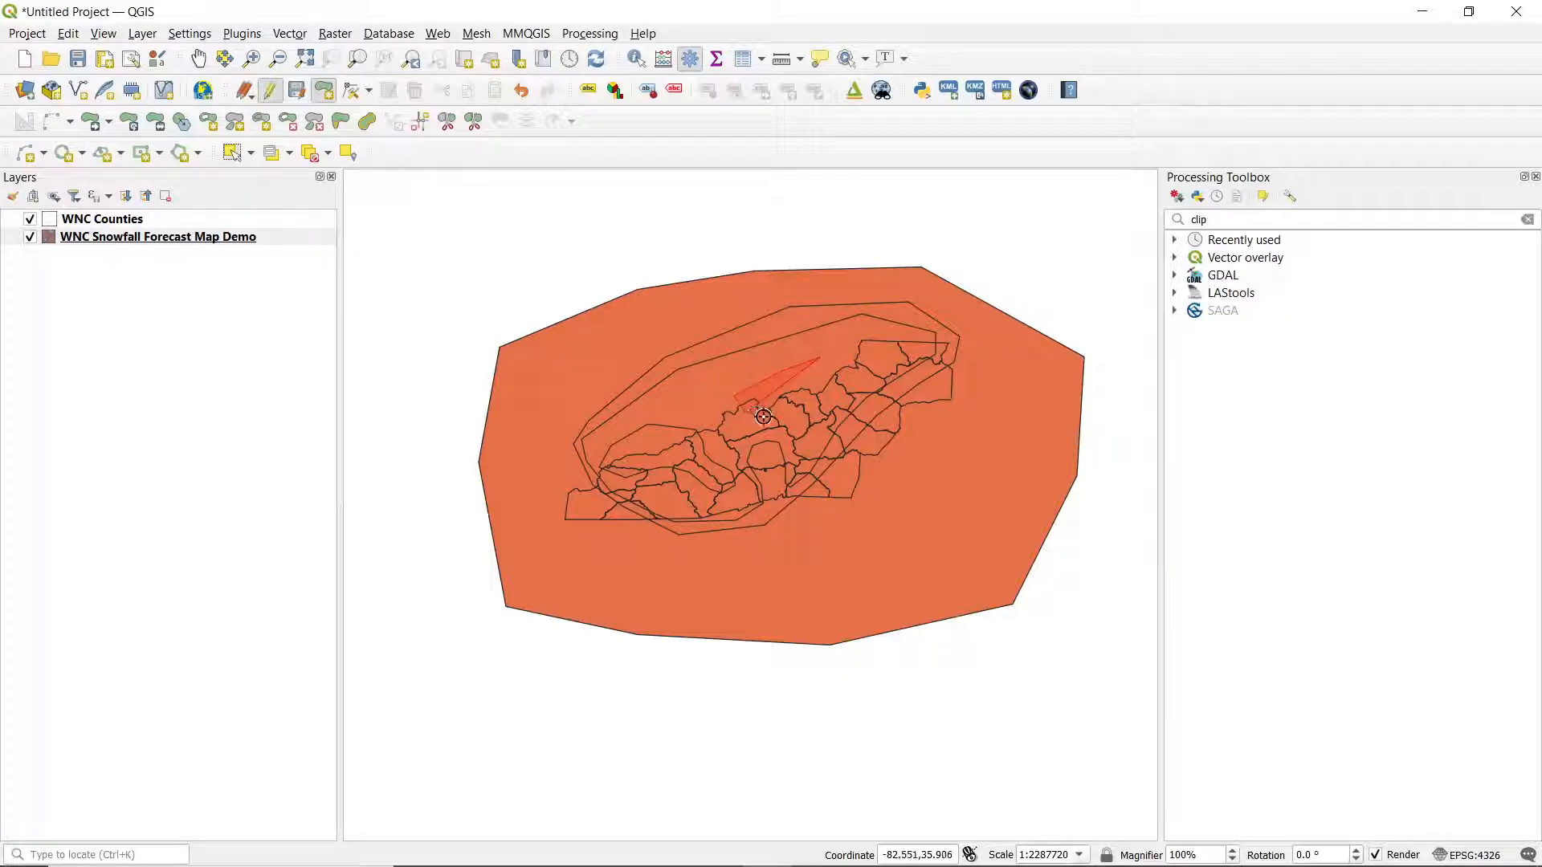
pyautogui.click(797, 442)
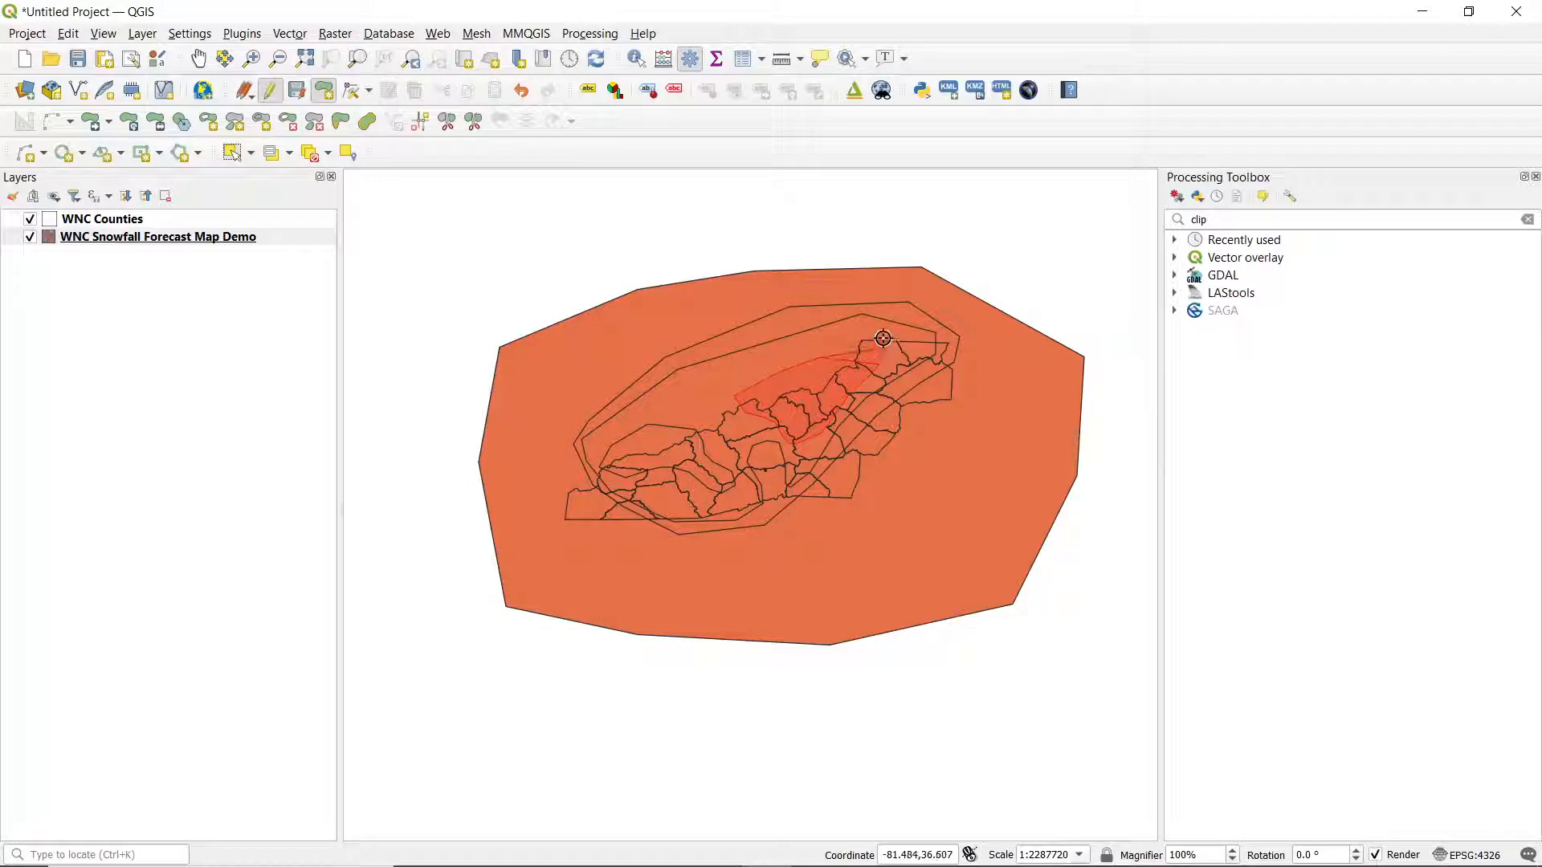
pyautogui.rightClick(849, 335)
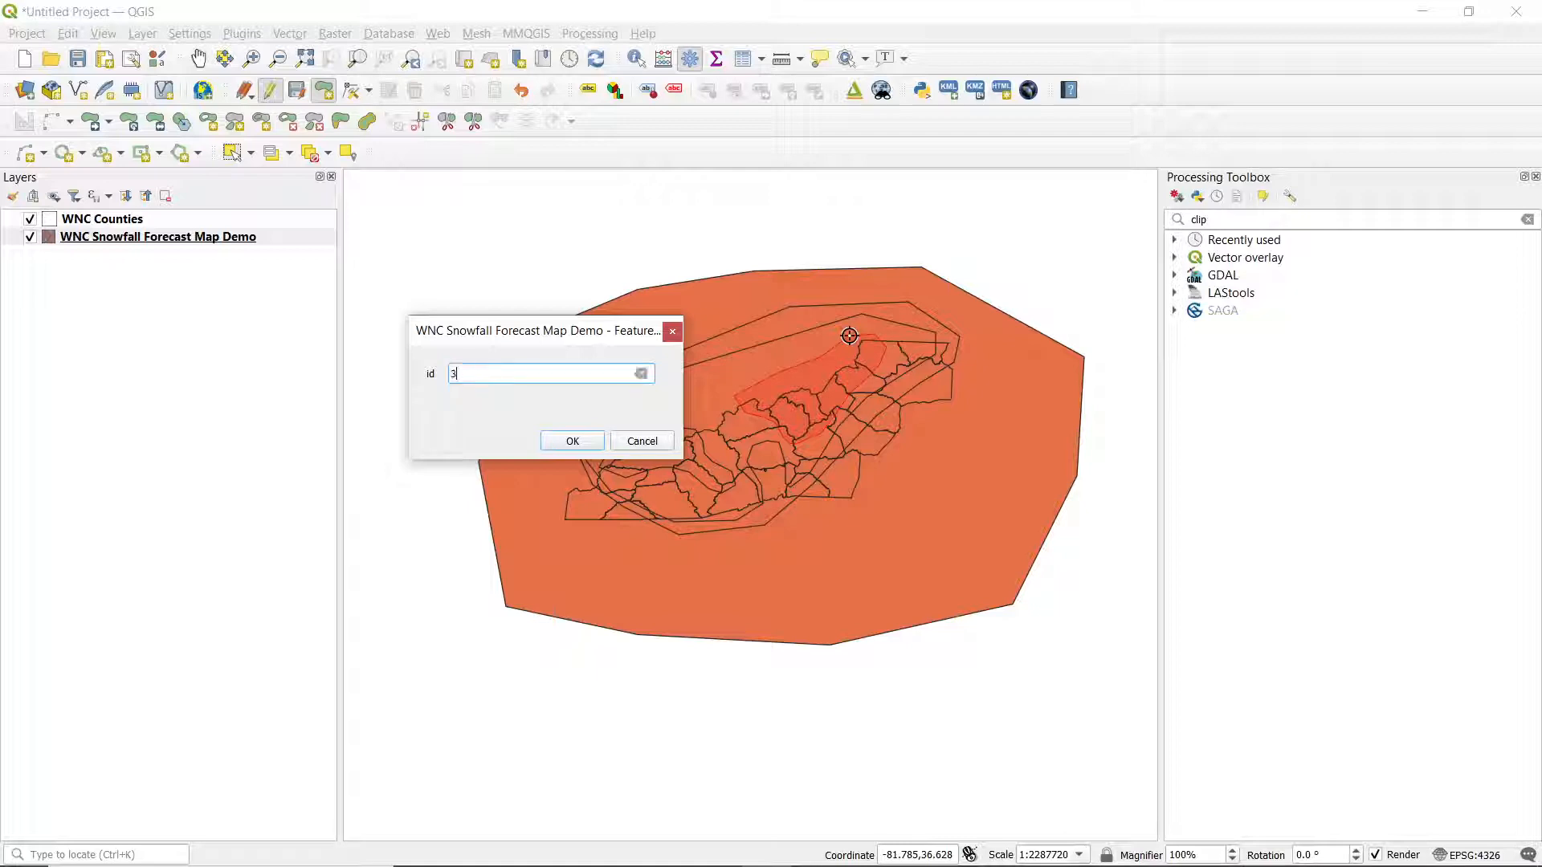
pyautogui.click(563, 441)
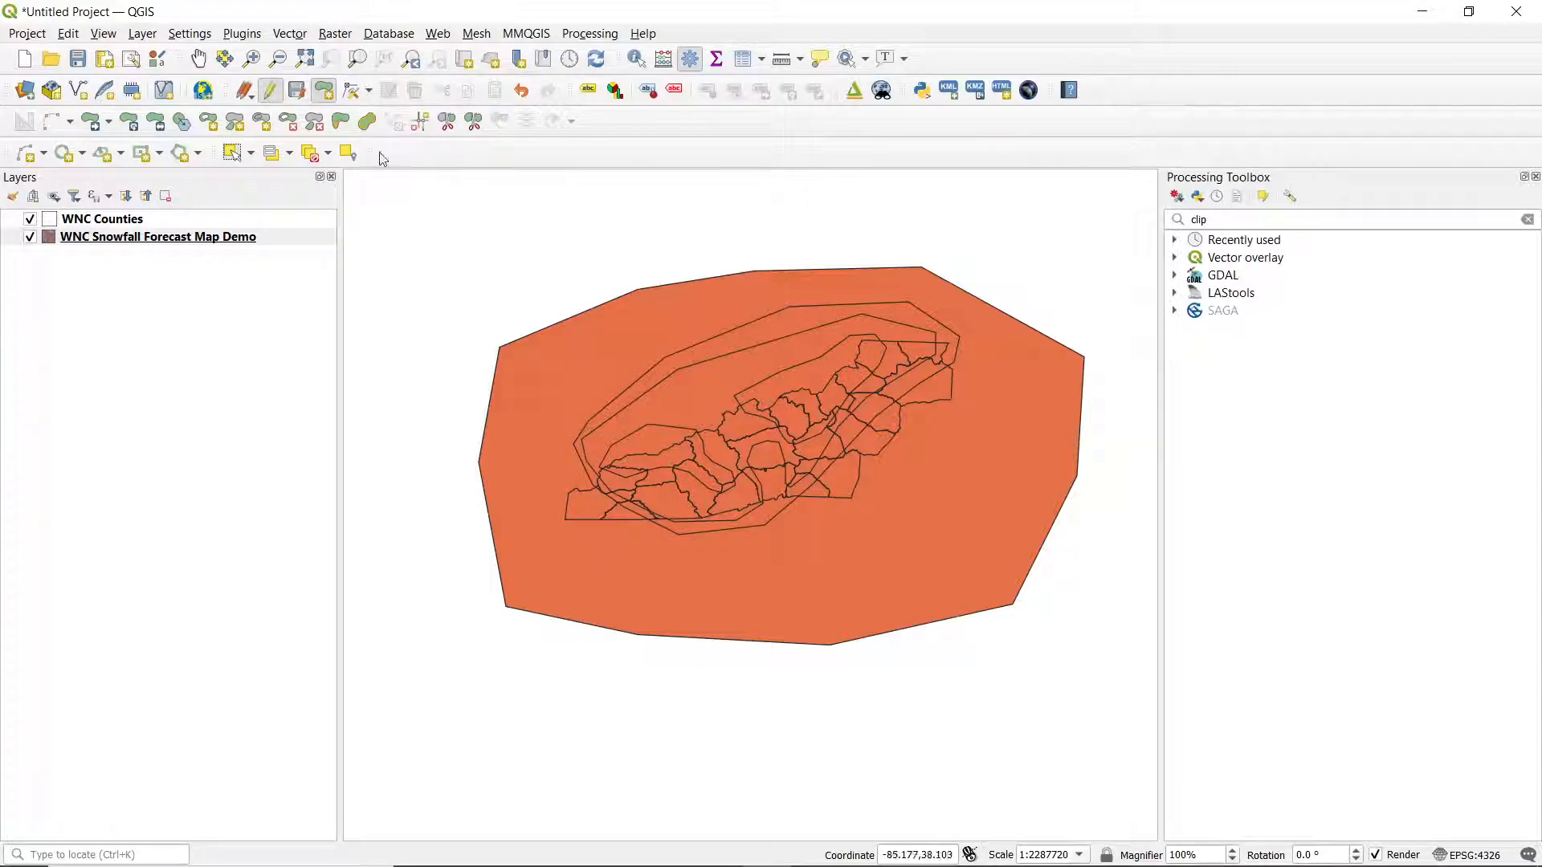
# Step: Stop editing the WNC Snowfall Forecast Map Demo layer
pyautogui.click(274, 92)
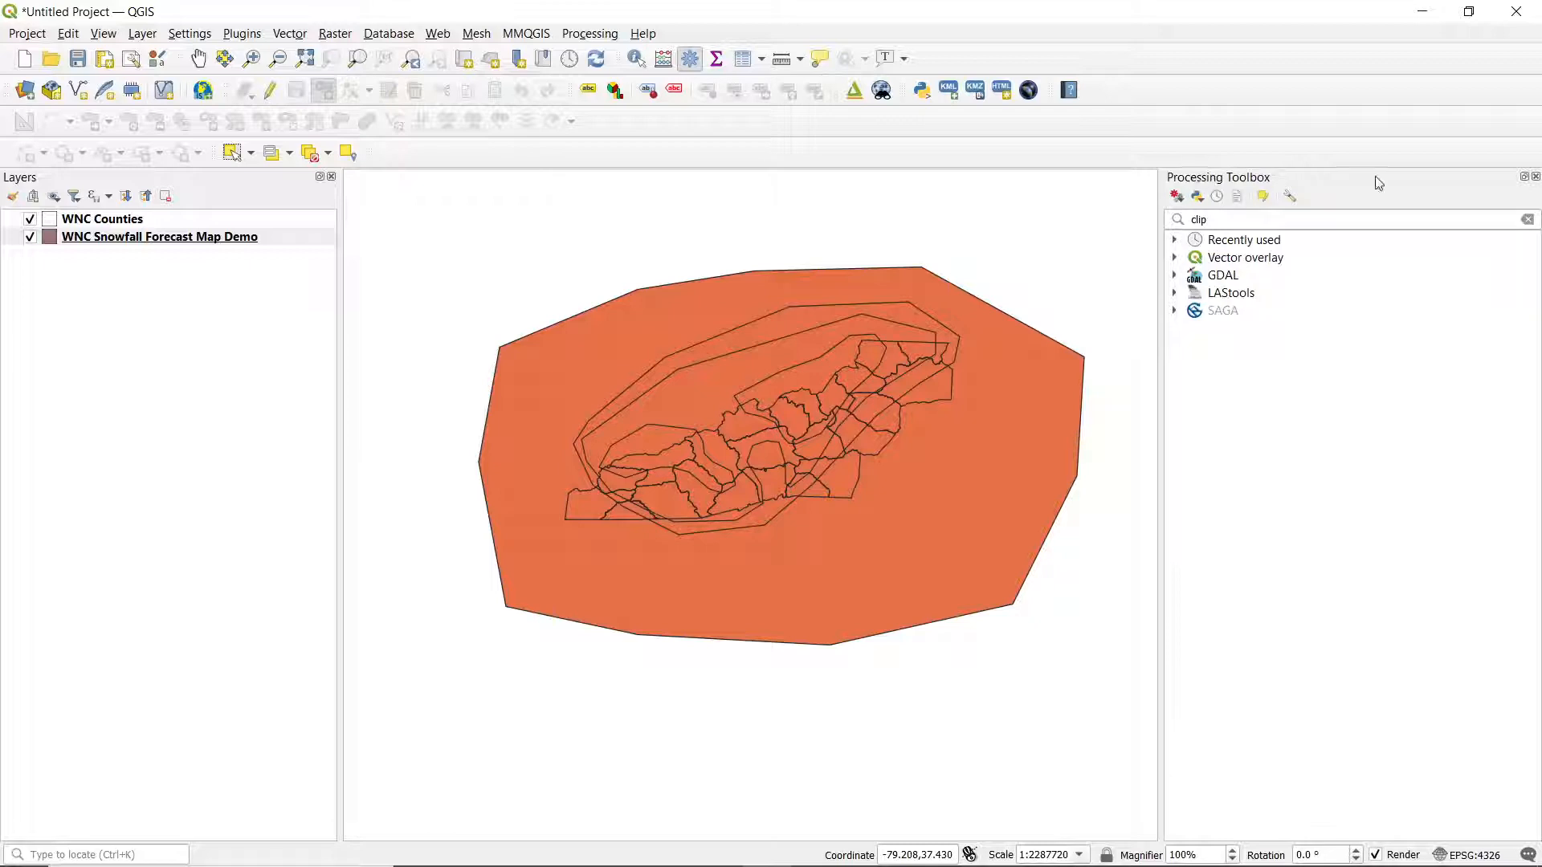
pyautogui.click(1535, 177)
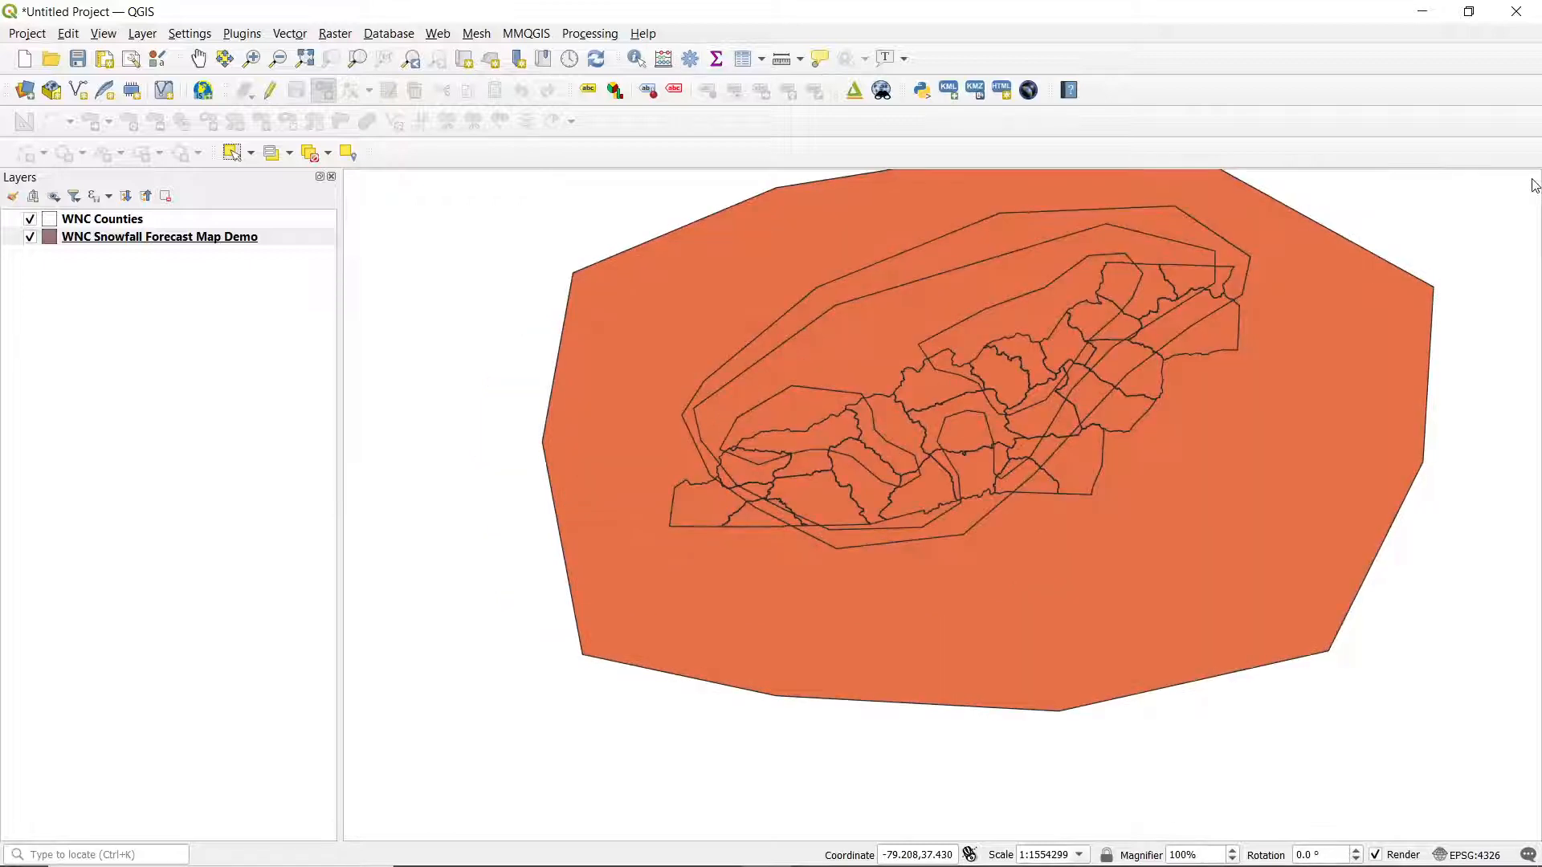
pyautogui.click(926, 400)
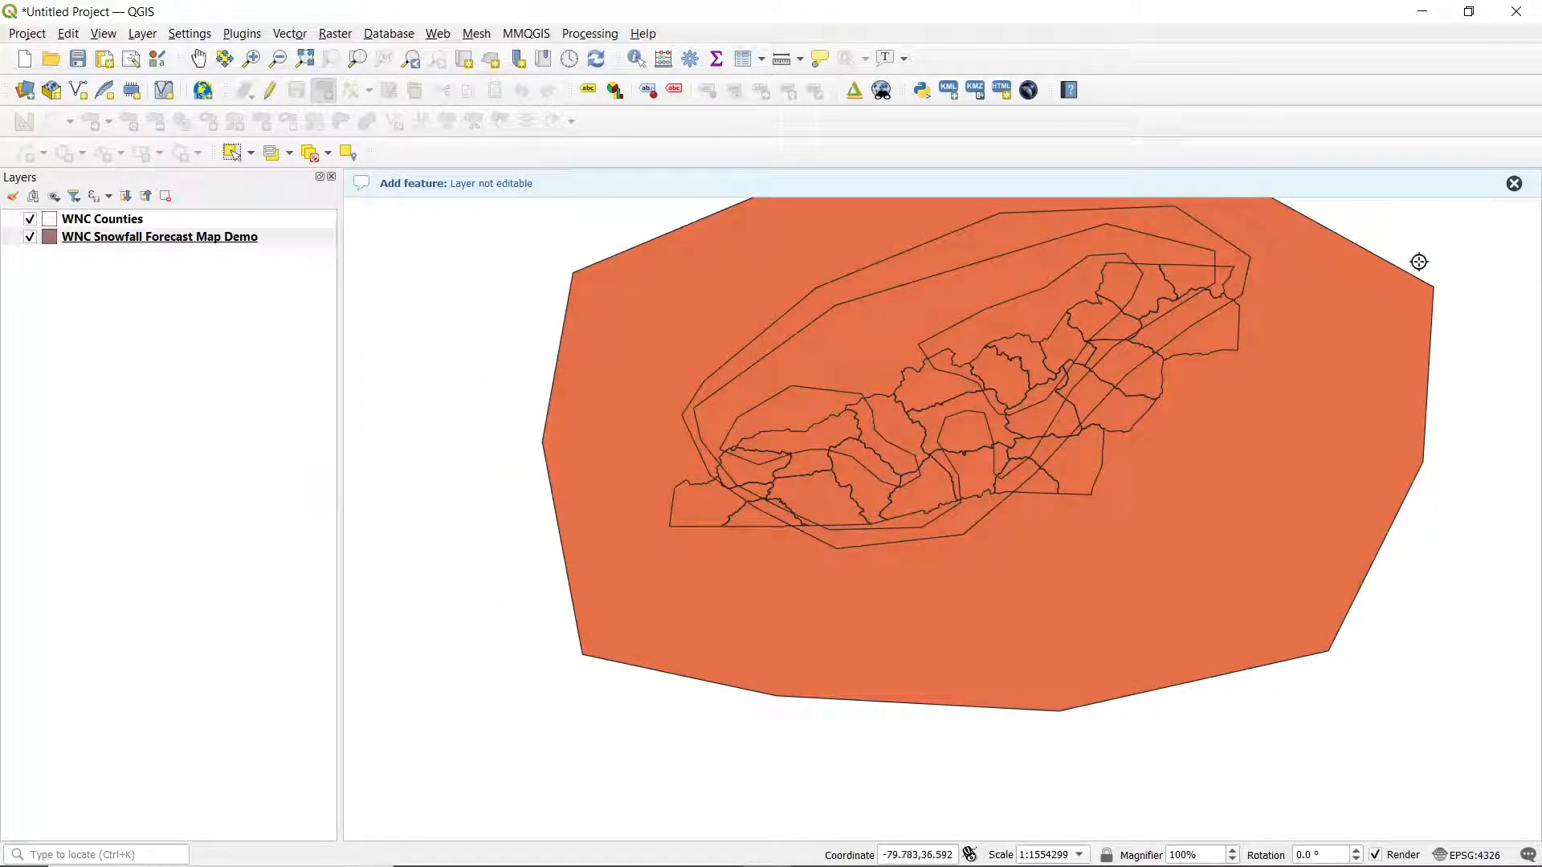
pyautogui.click(1514, 184)
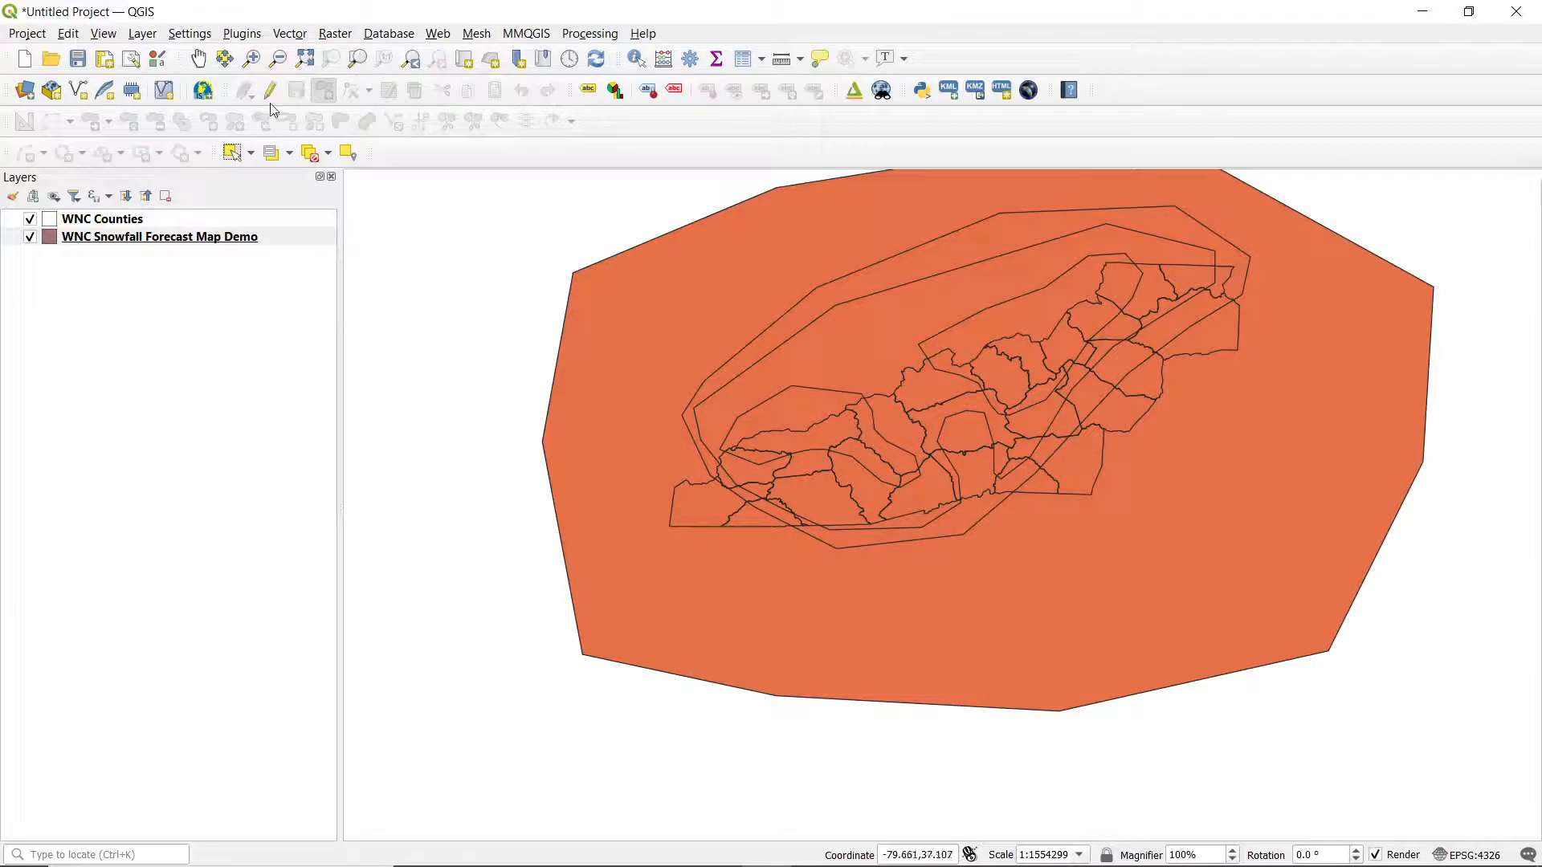
pyautogui.click(691, 60)
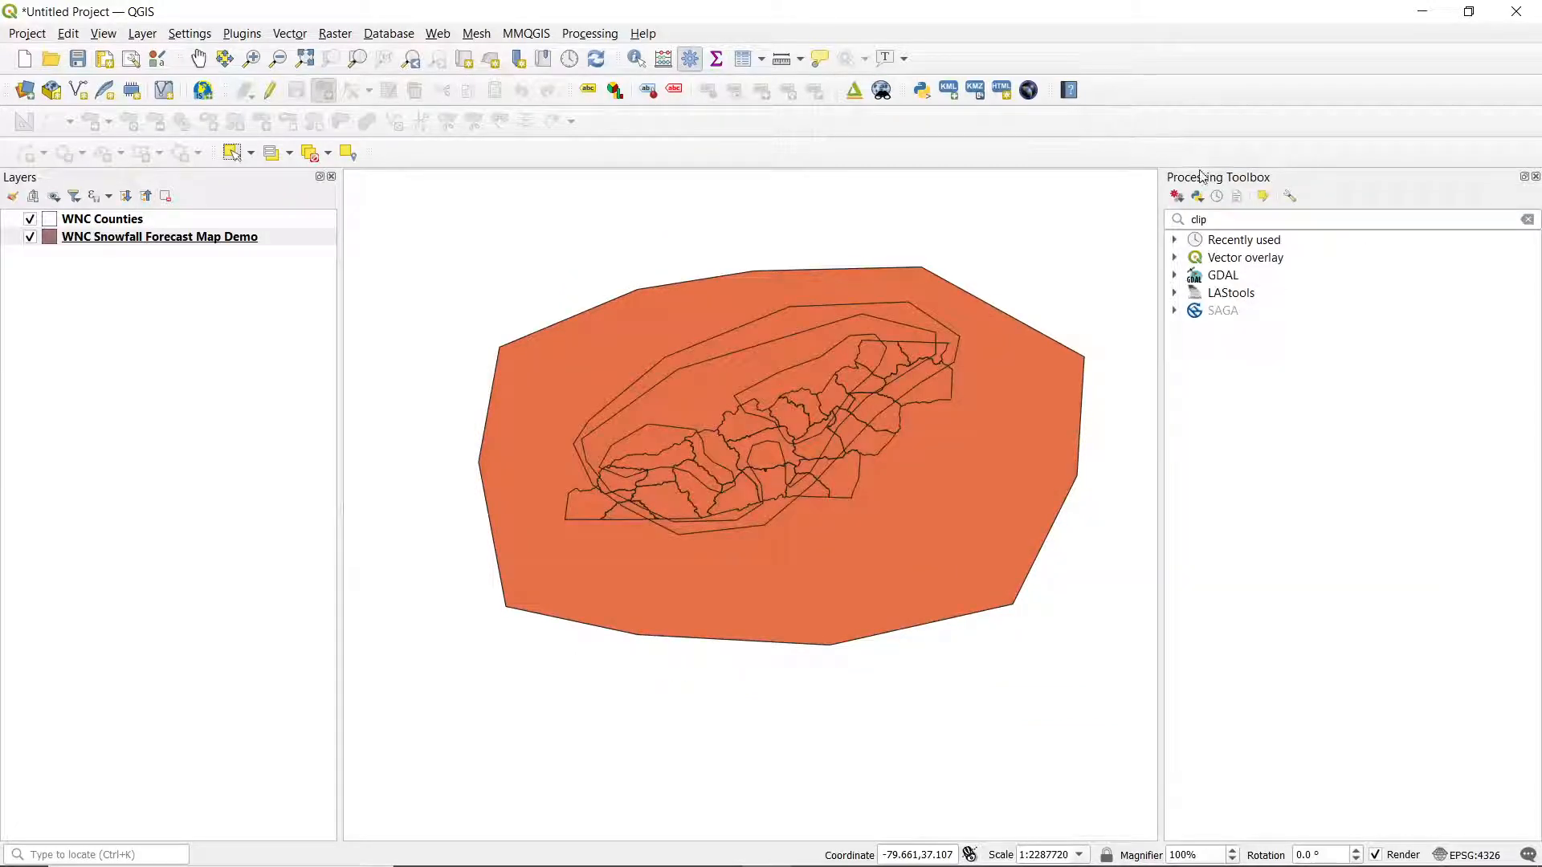
# Step: Smooth the WNC Snowfall Forecast Map Demo polygons into a temporary layer with 3 iterations, and hide the original layer
pyautogui.doubleClick(1229, 219)
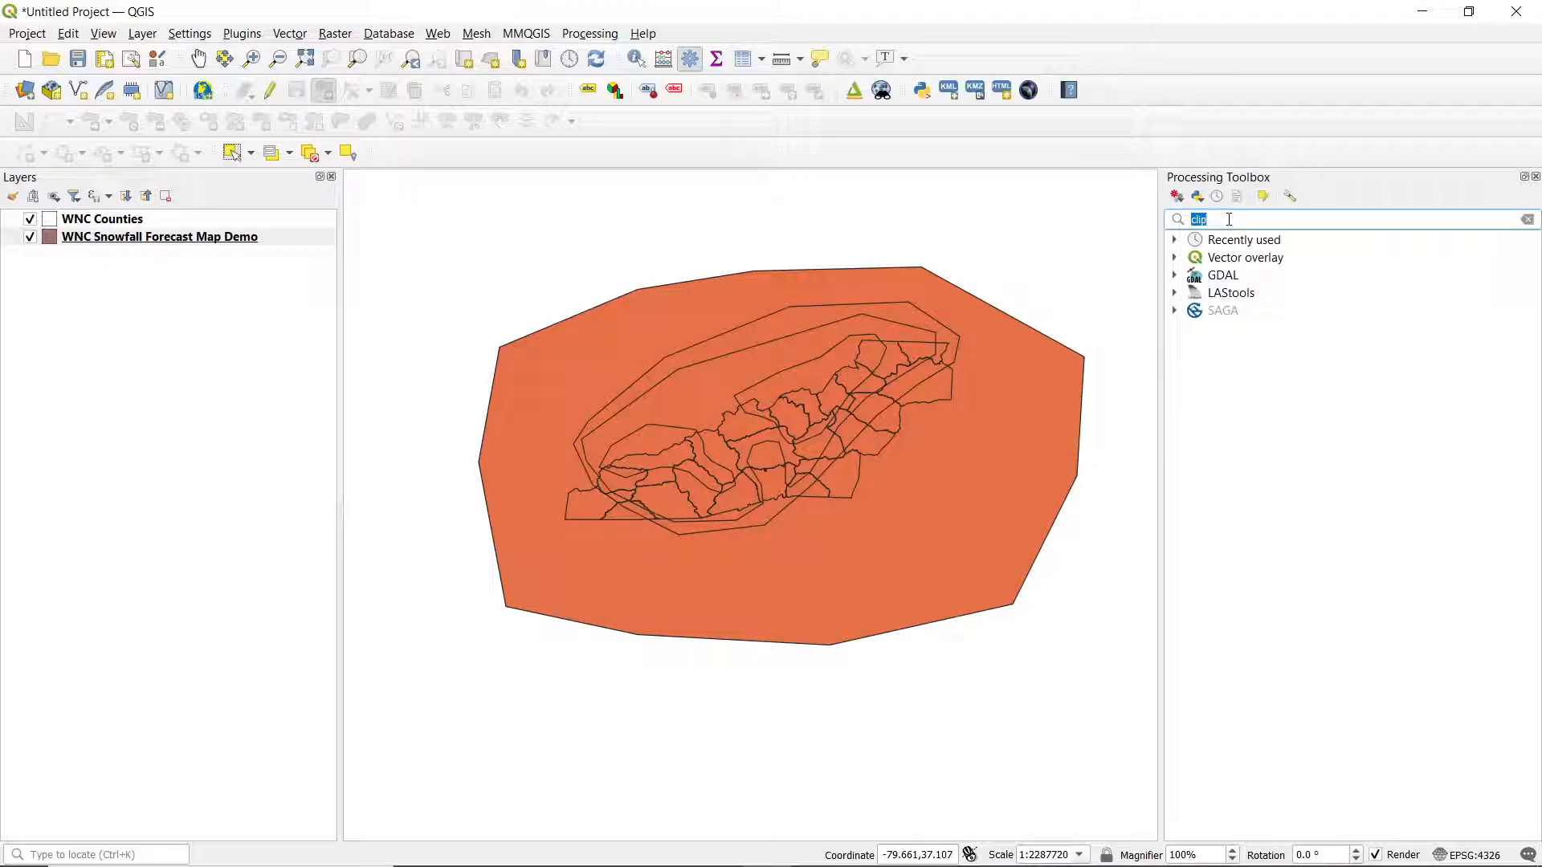
pyautogui.write('smooth')
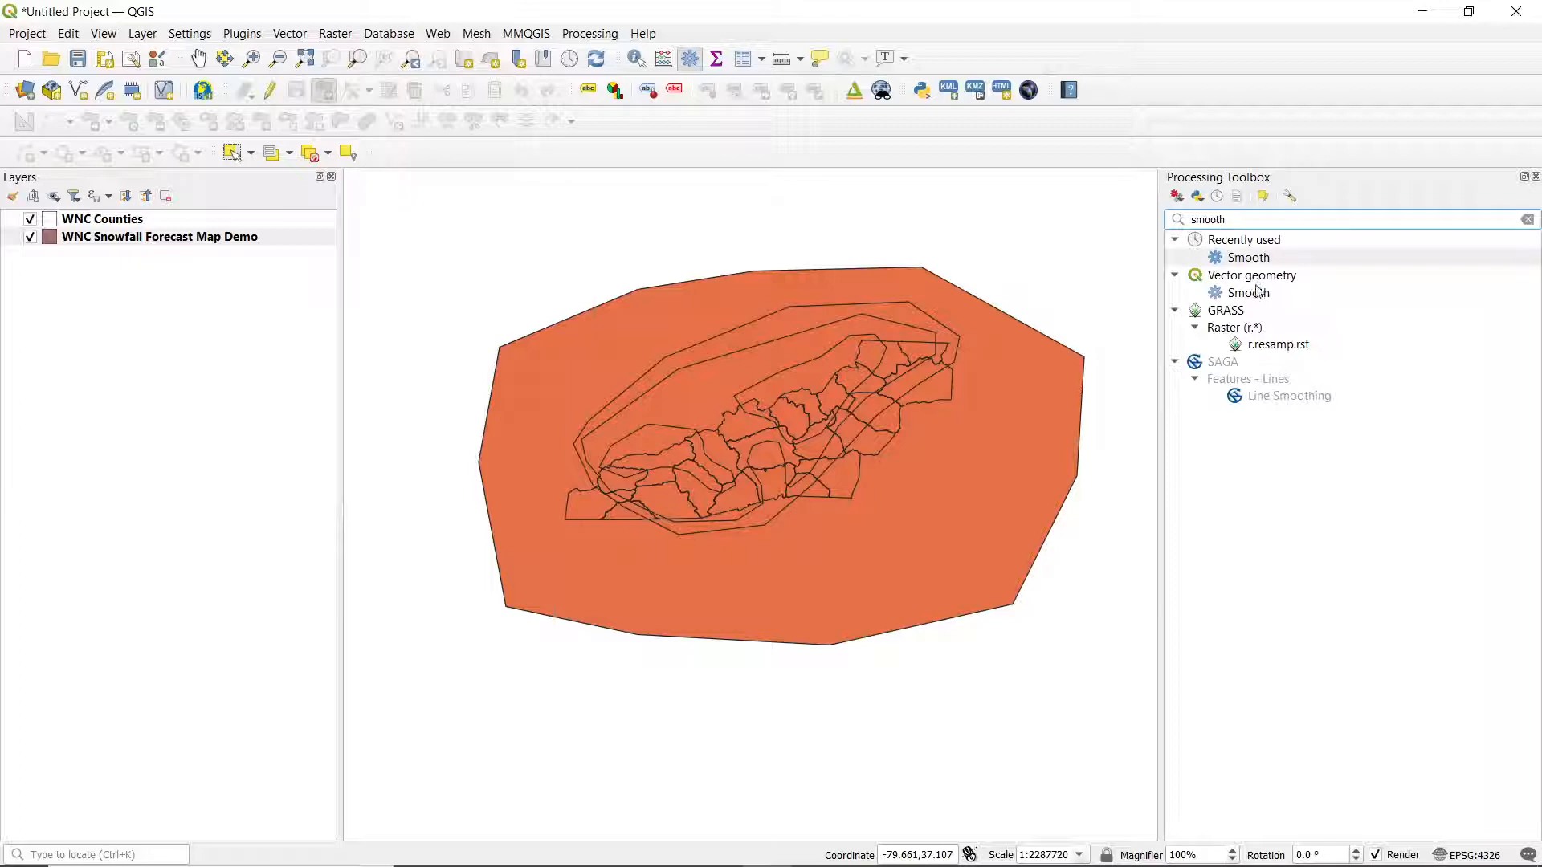
pyautogui.doubleClick(1227, 296)
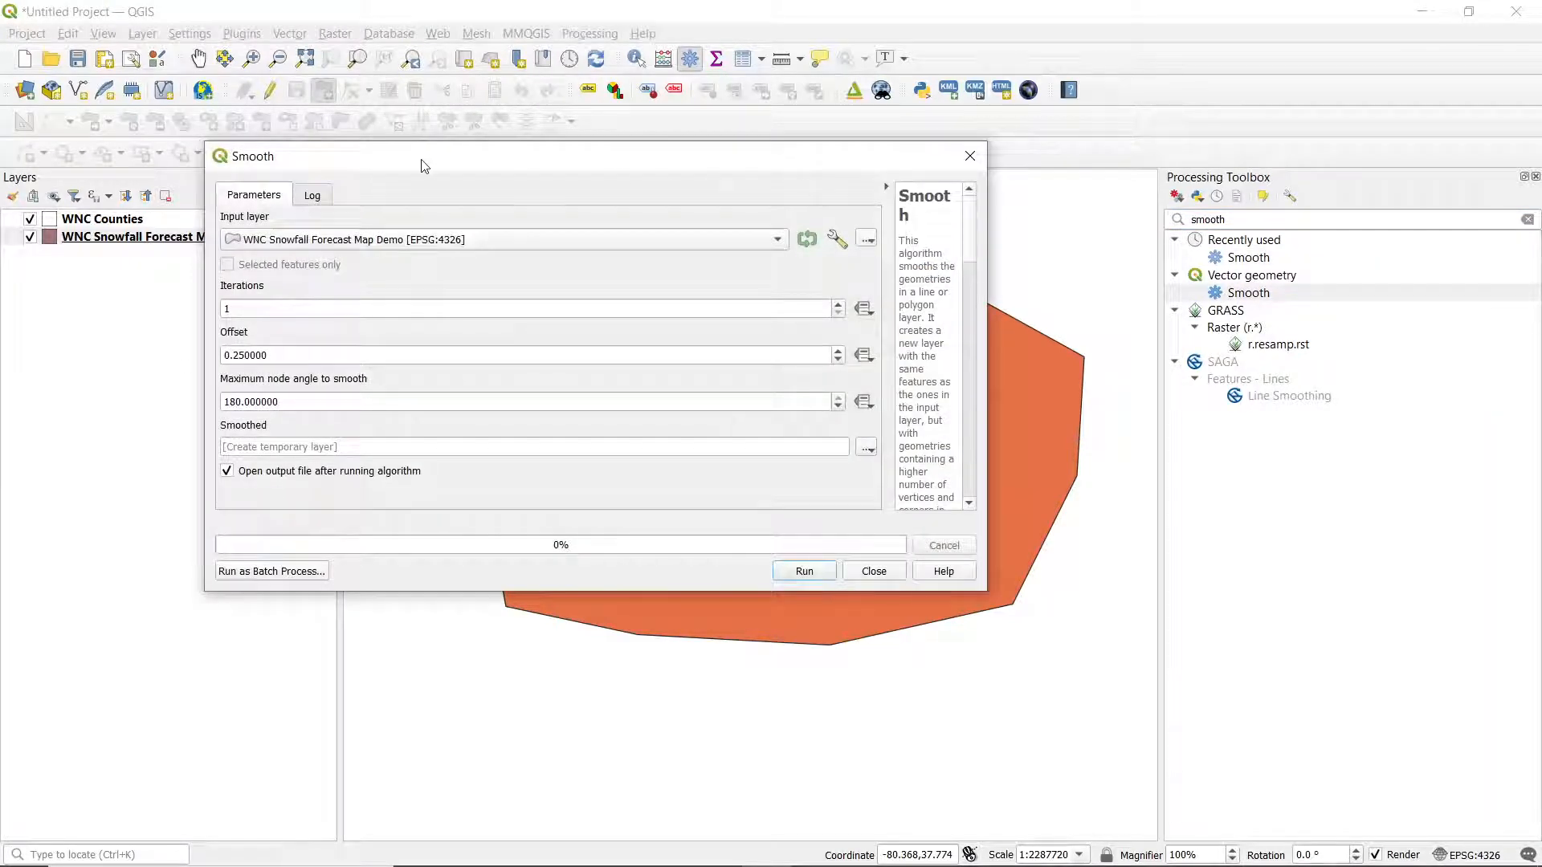
pyautogui.moveTo(425, 164); pyautogui.dragTo(510, 157)
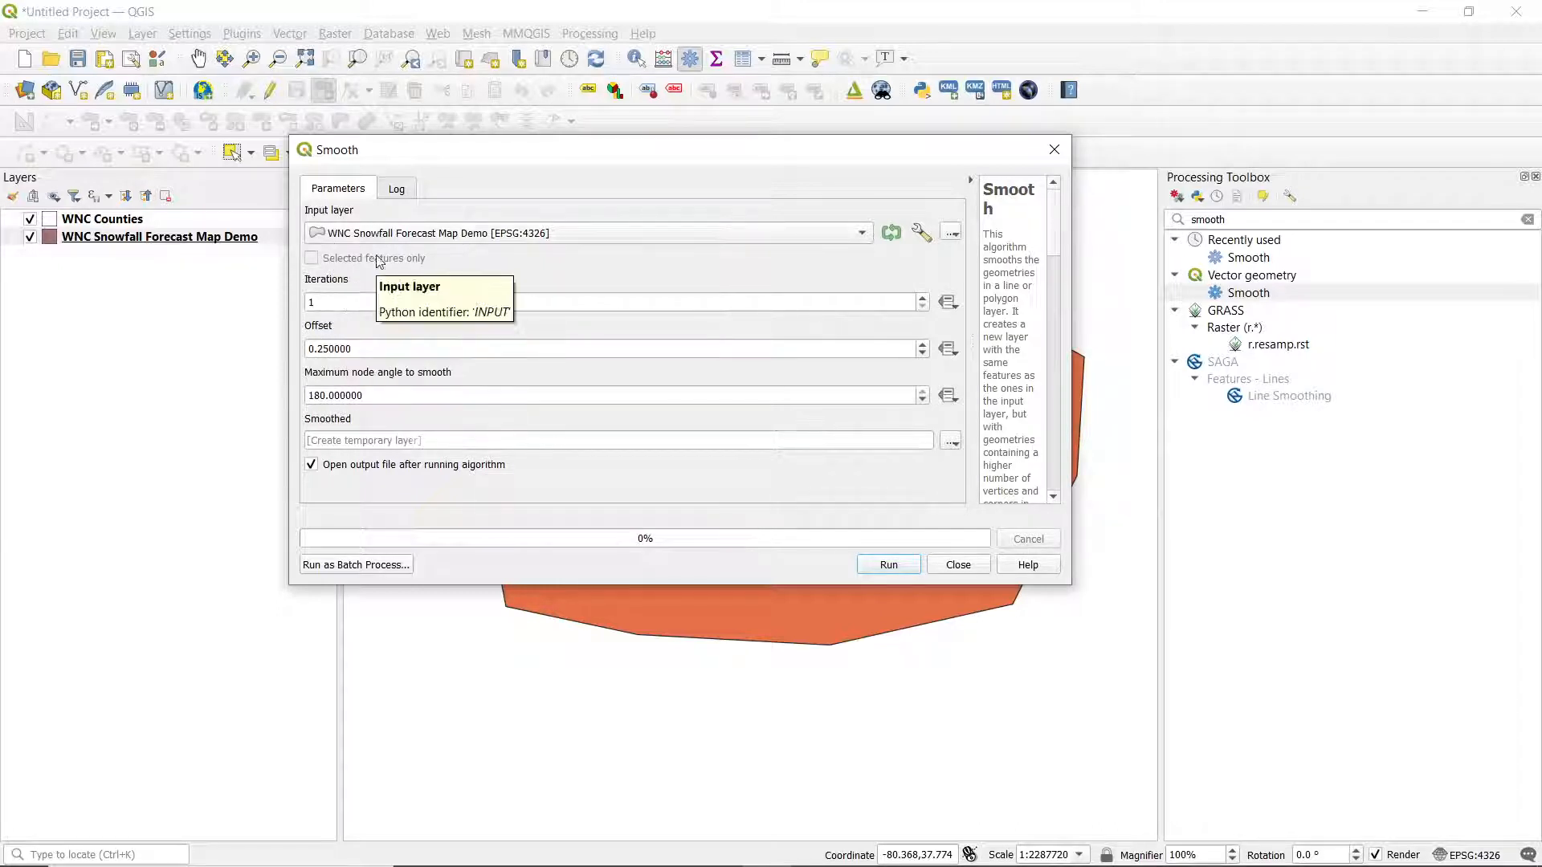
pyautogui.click(328, 304)
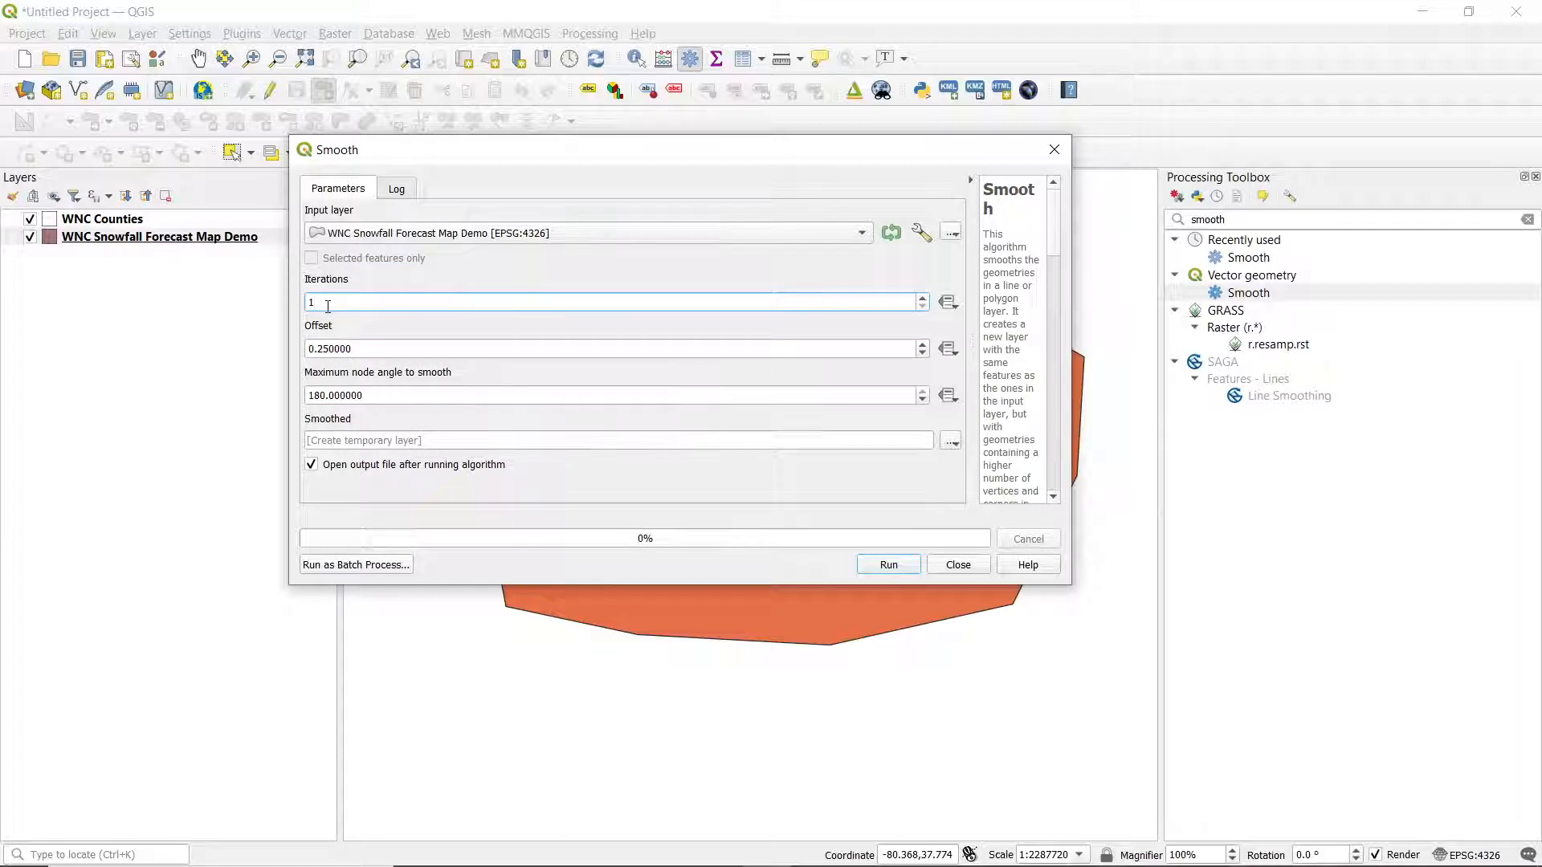
pyautogui.press('BackSpace')
pyautogui.write('3')
pyautogui.click(890, 565)
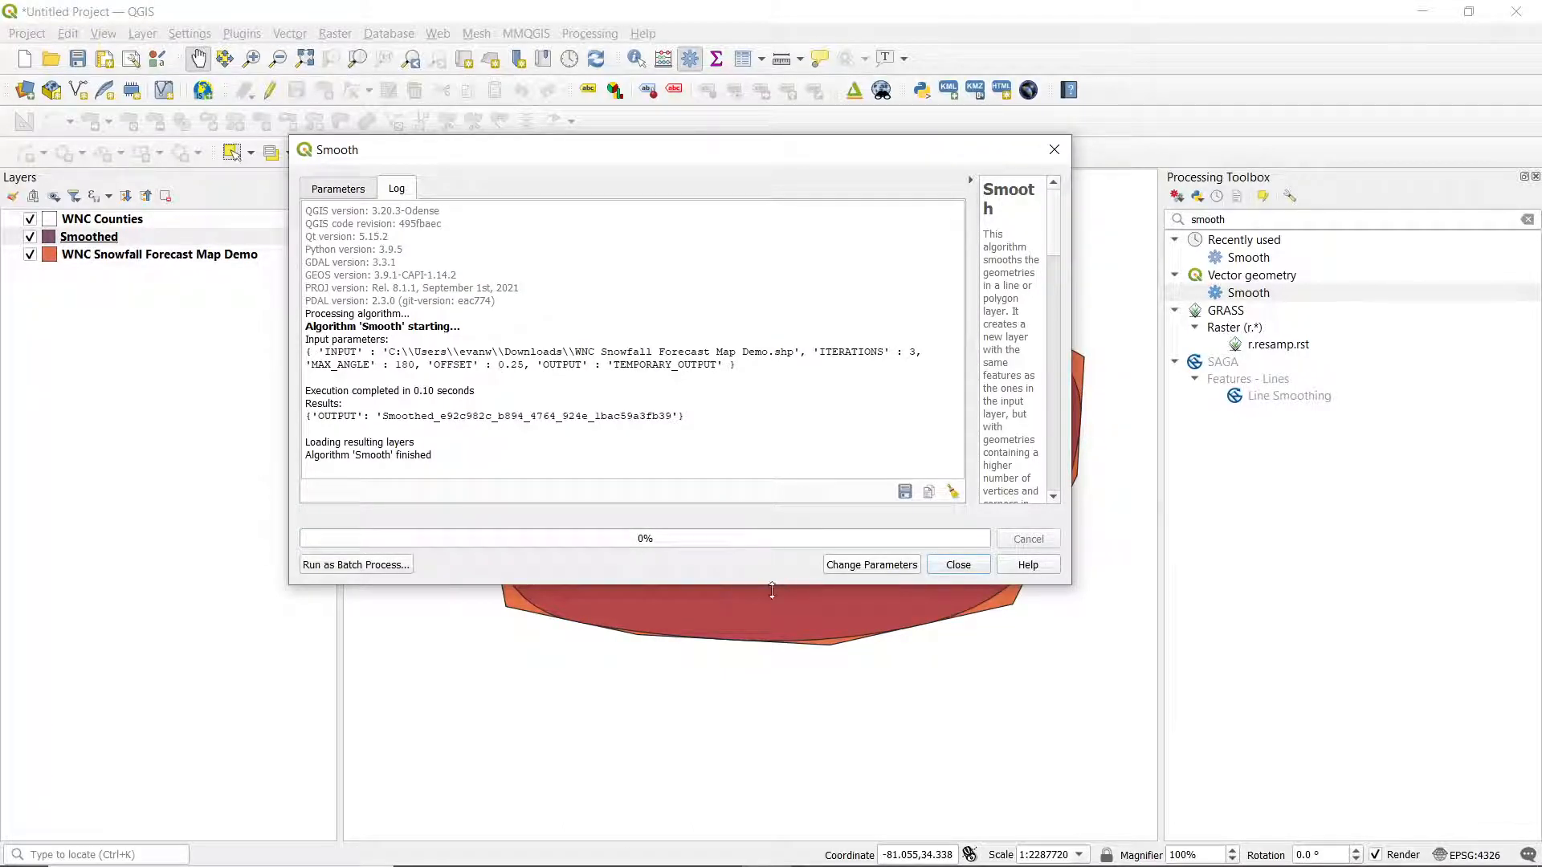
pyautogui.click(958, 566)
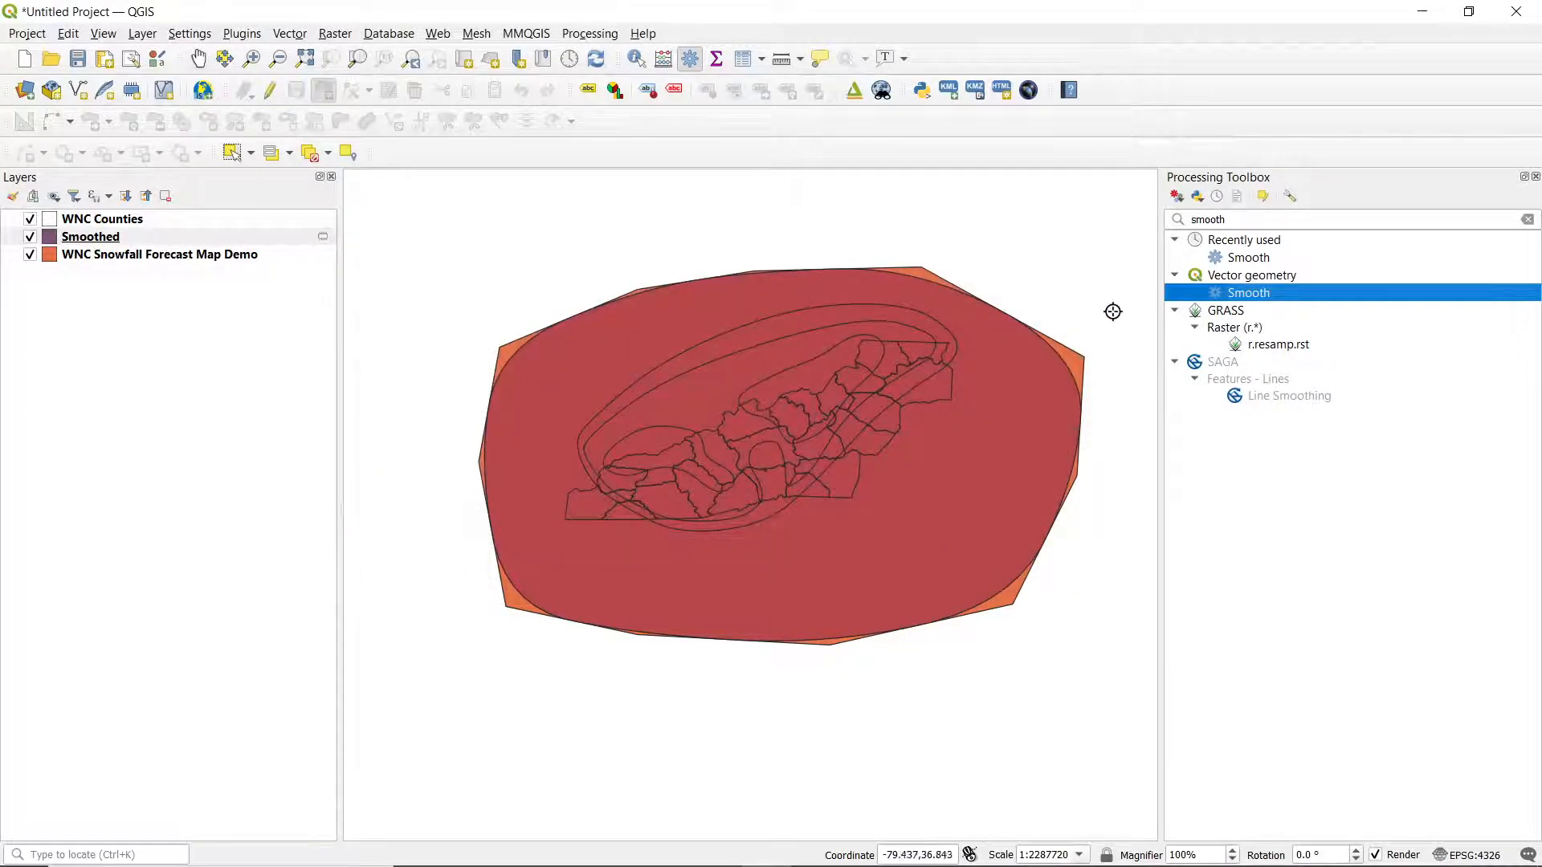
pyautogui.click(72, 240)
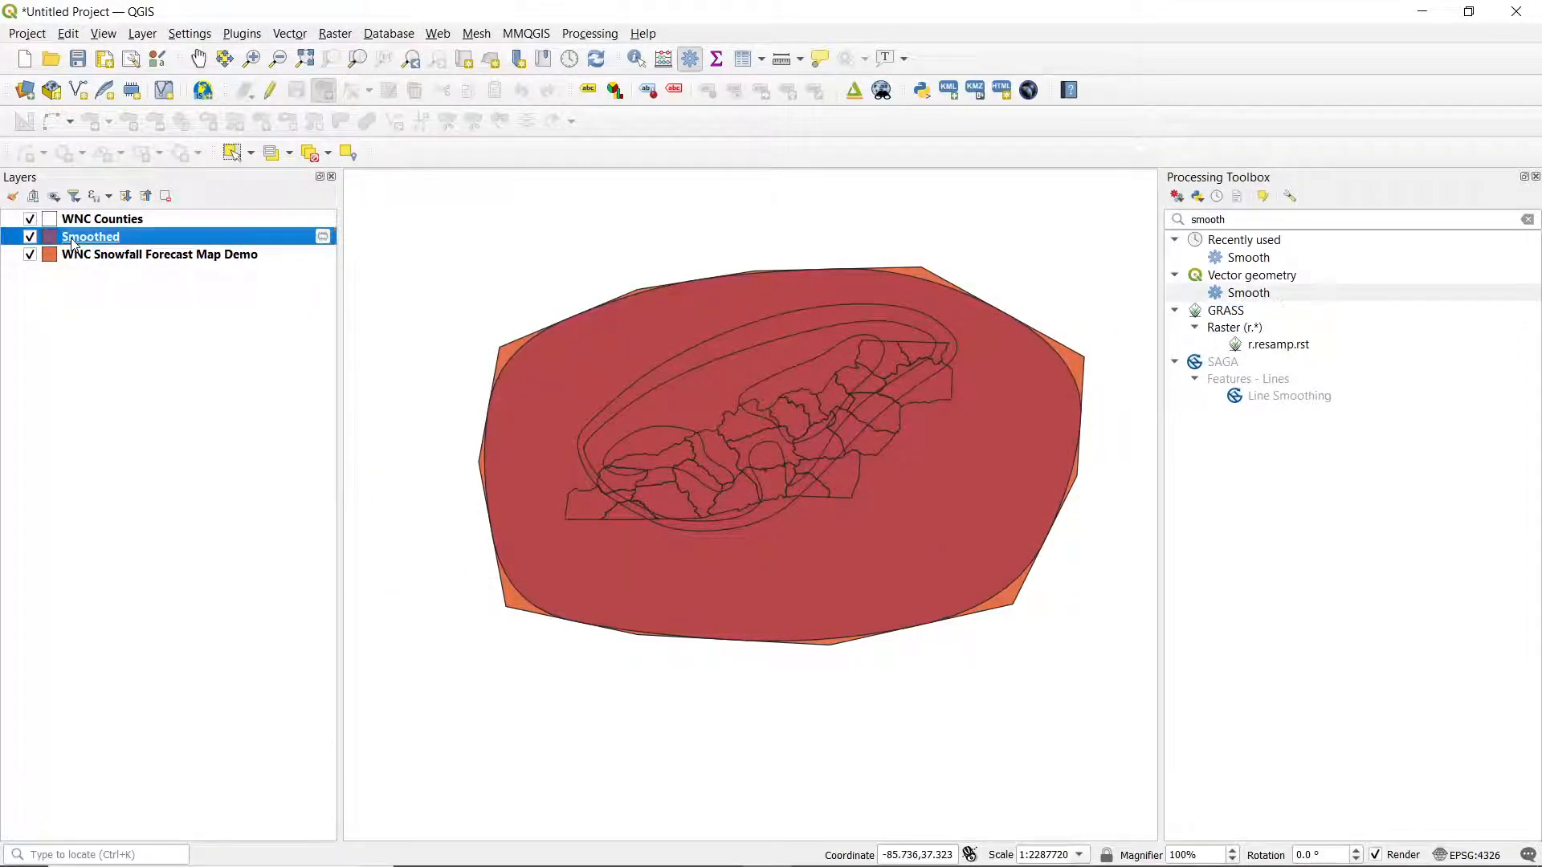
pyautogui.click(31, 255)
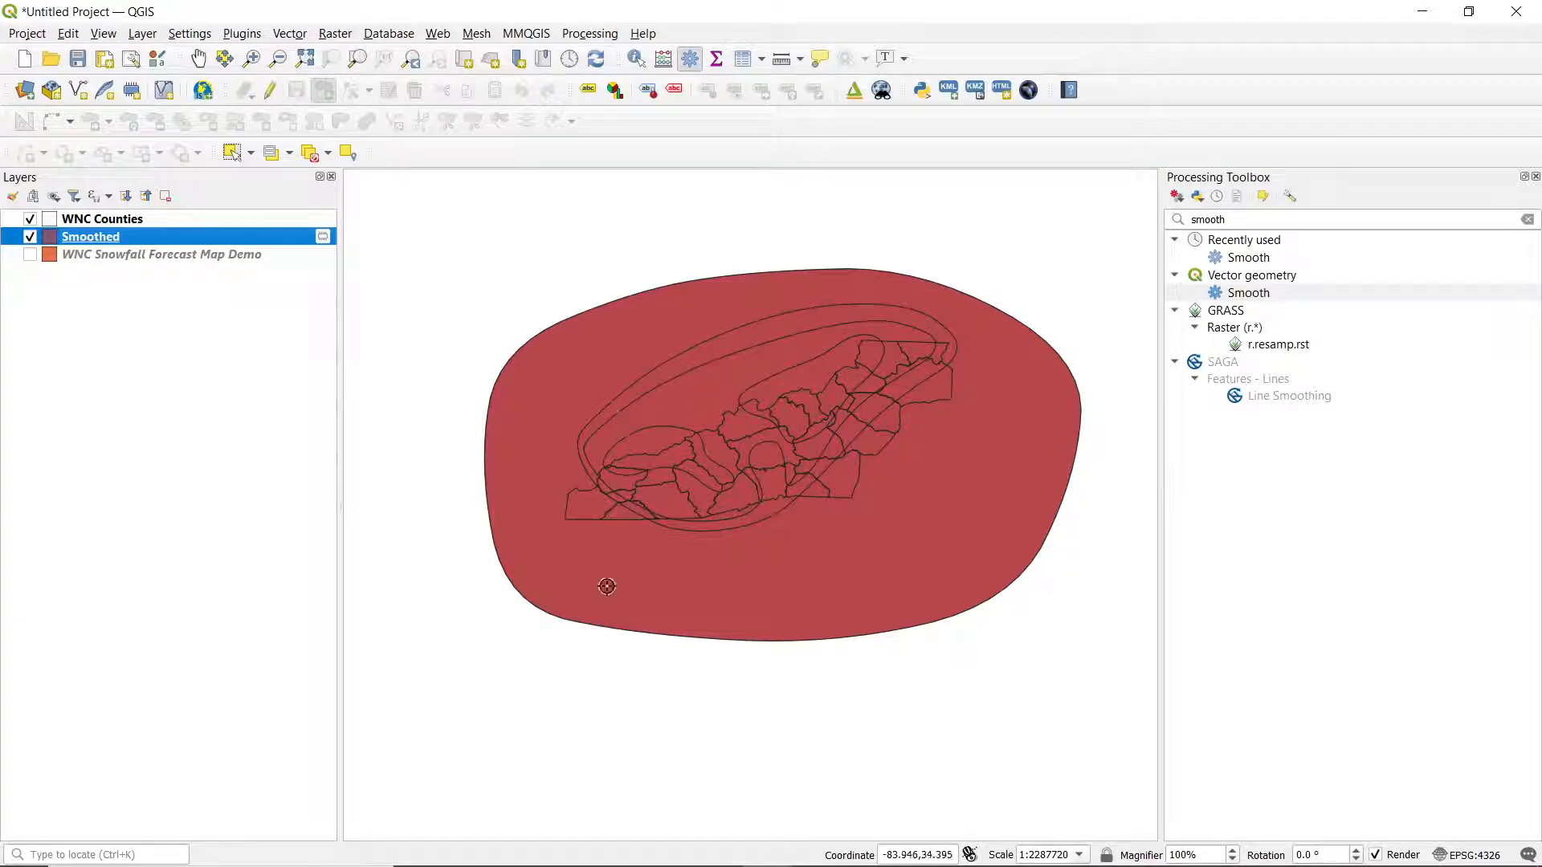
# Step: Find the SAGA Polygon Clipping tool and set WNC Counties as its clip features
pyautogui.click(1235, 218)
pyautogui.doubleClick(1233, 219)
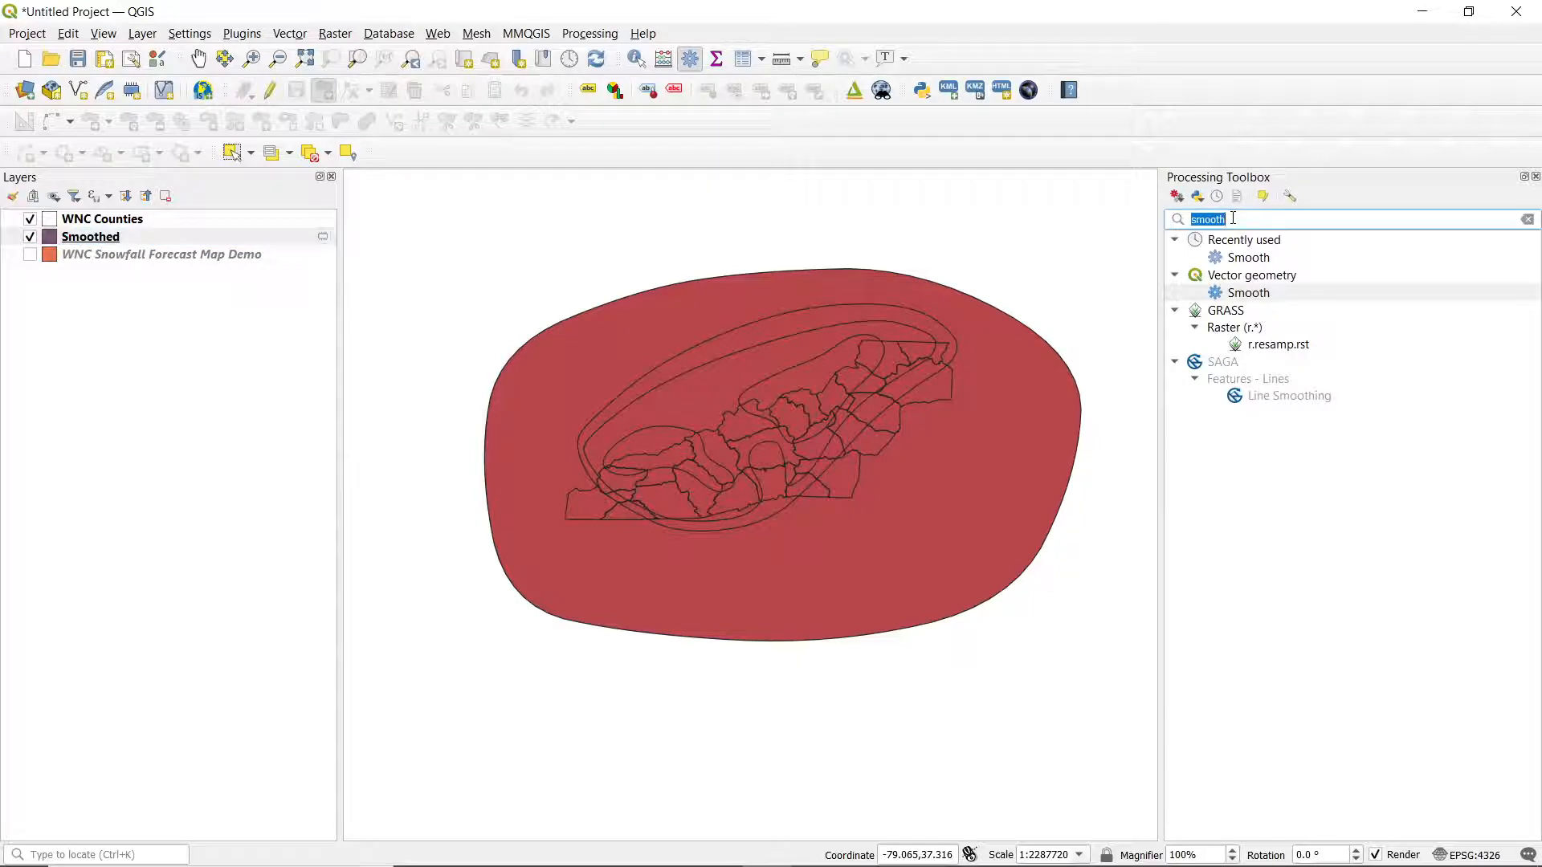
pyautogui.press('BackSpace')
pyautogui.write('clip')
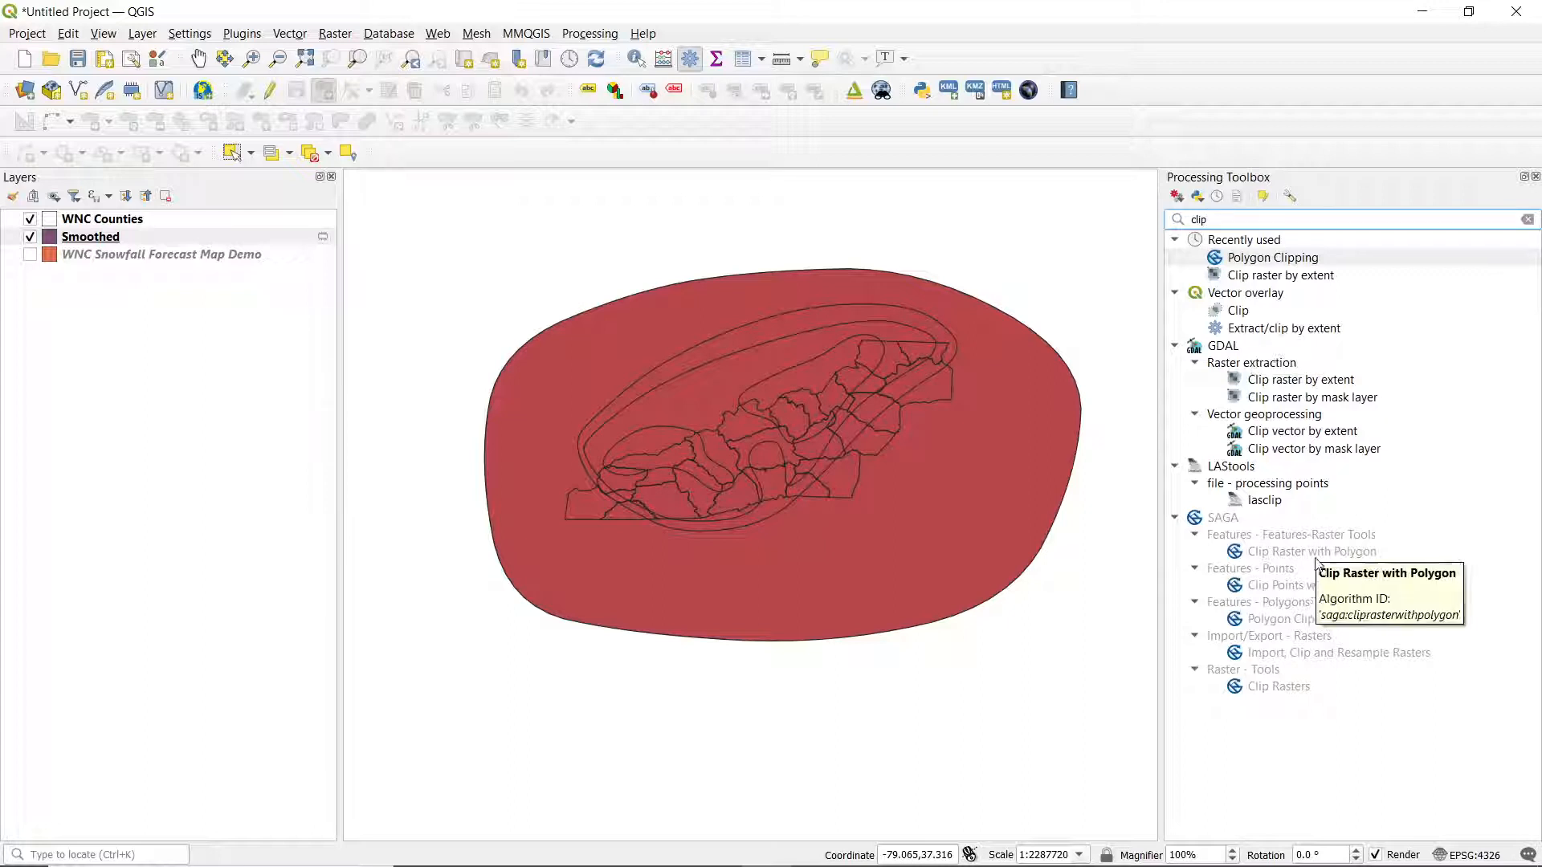
pyautogui.doubleClick(1275, 624)
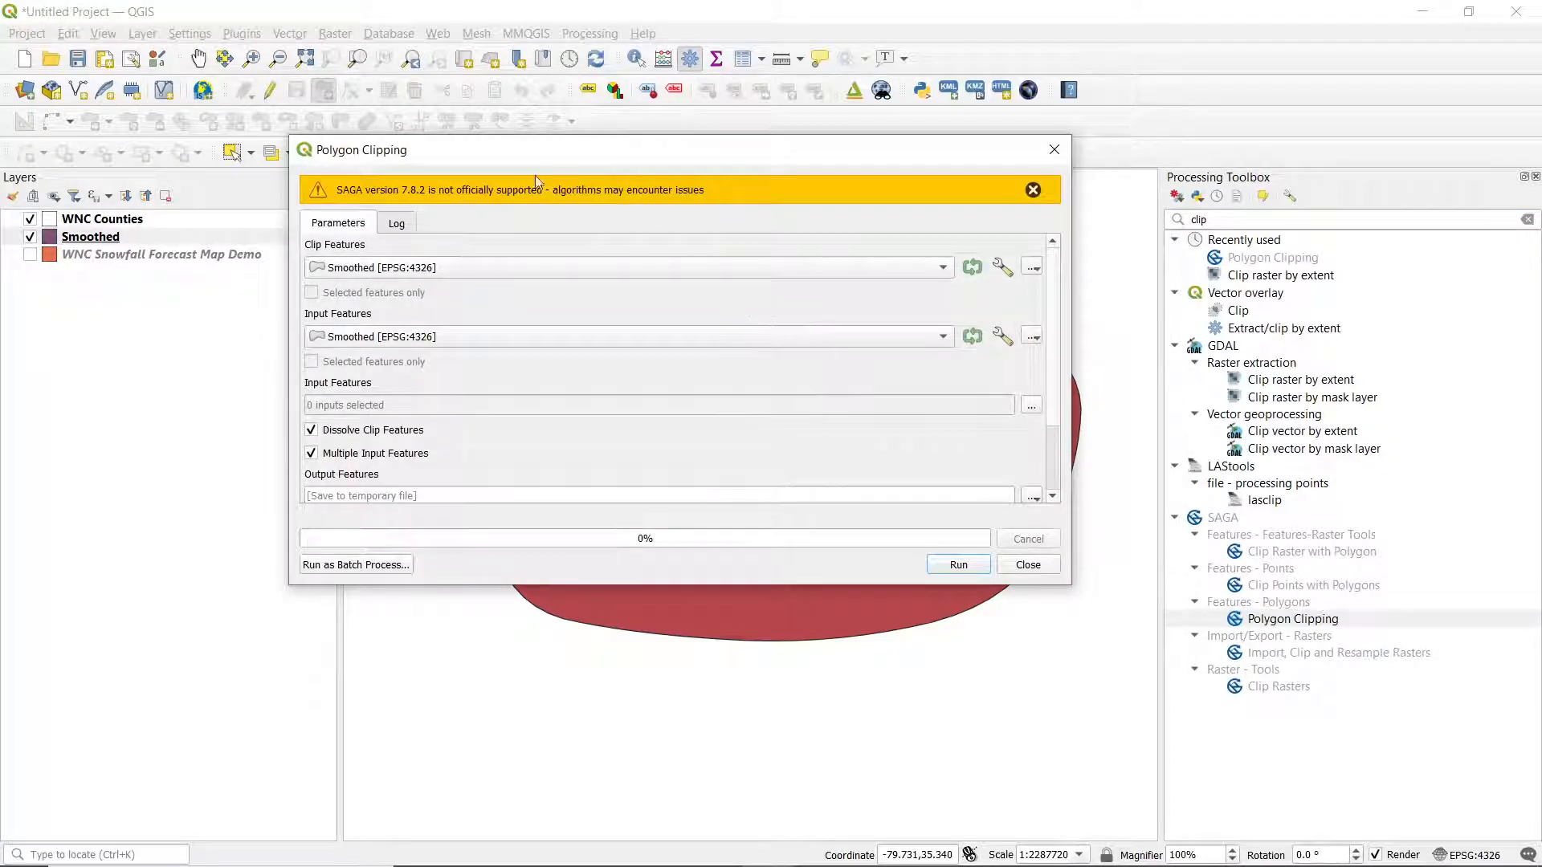
pyautogui.click(337, 271)
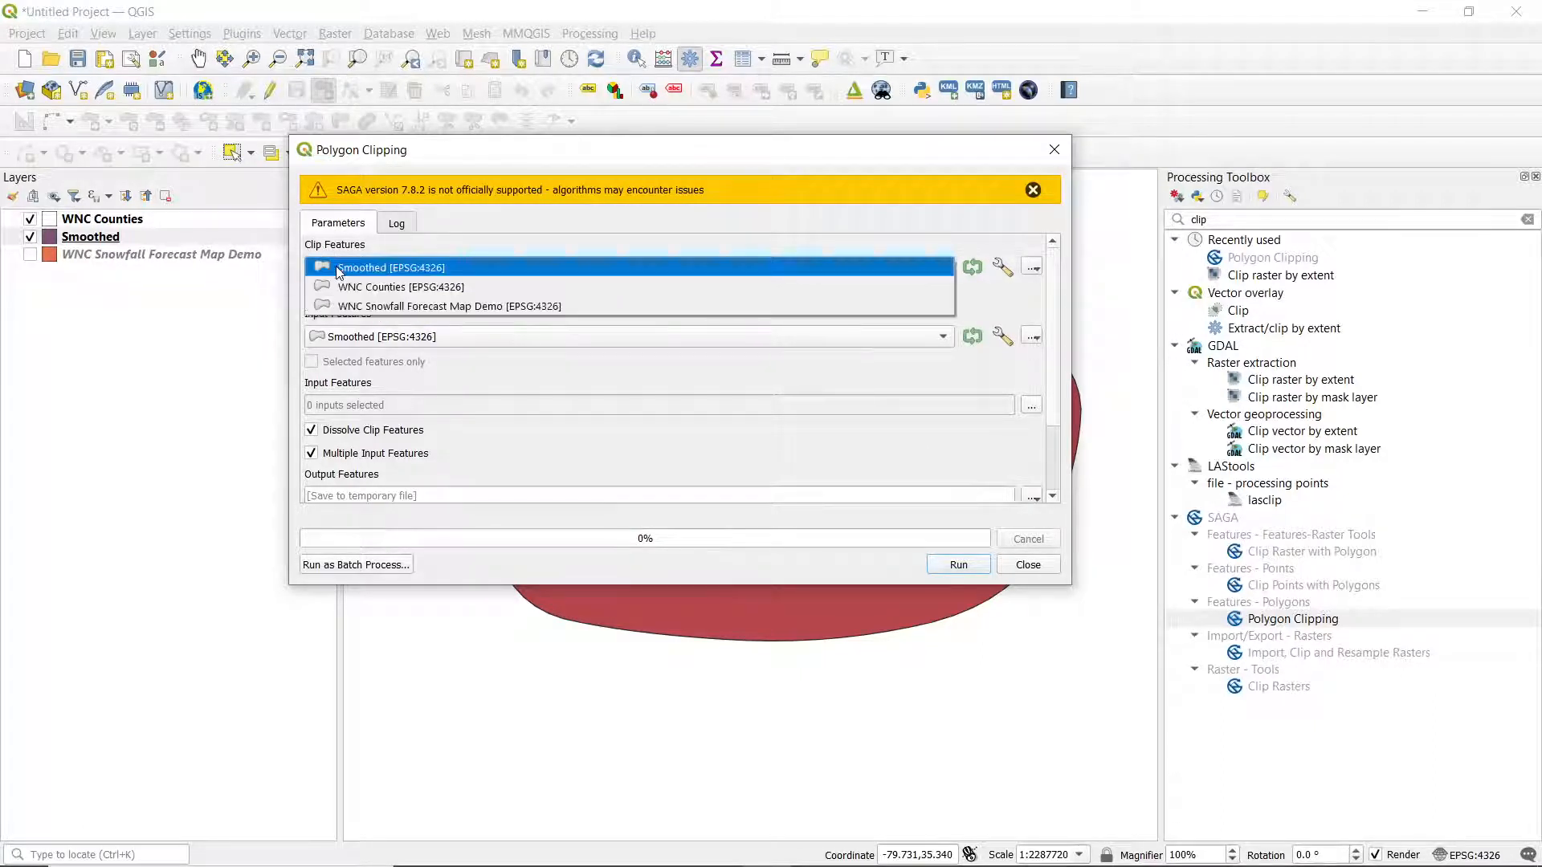
pyautogui.click(373, 288)
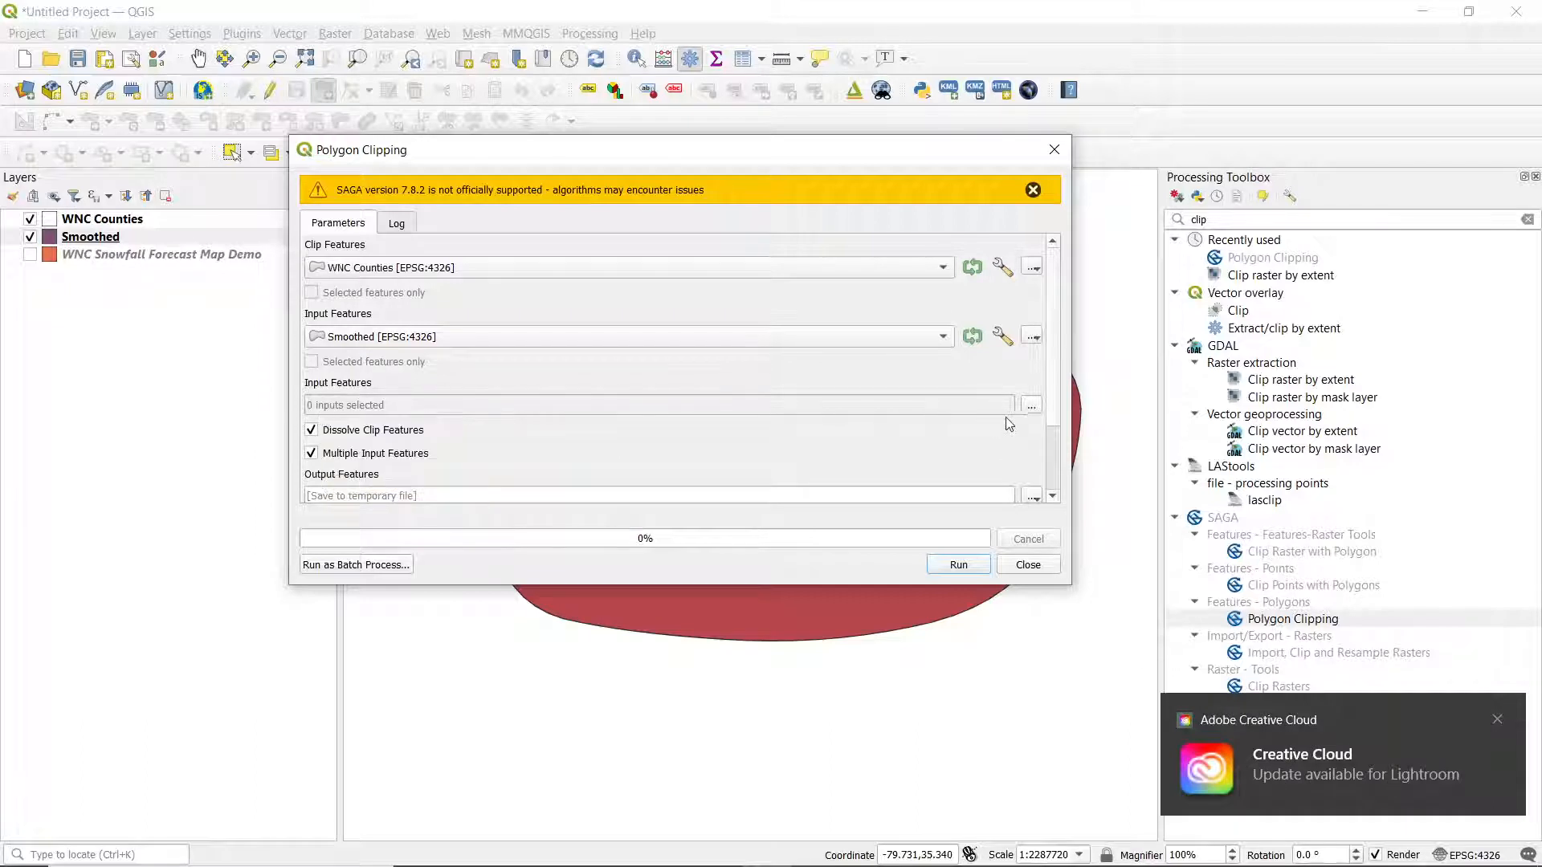
# Step: Run the clipping with only the Smoothed layer selected among the multiple input features, and hide the Smoothed layer
pyautogui.click(1033, 406)
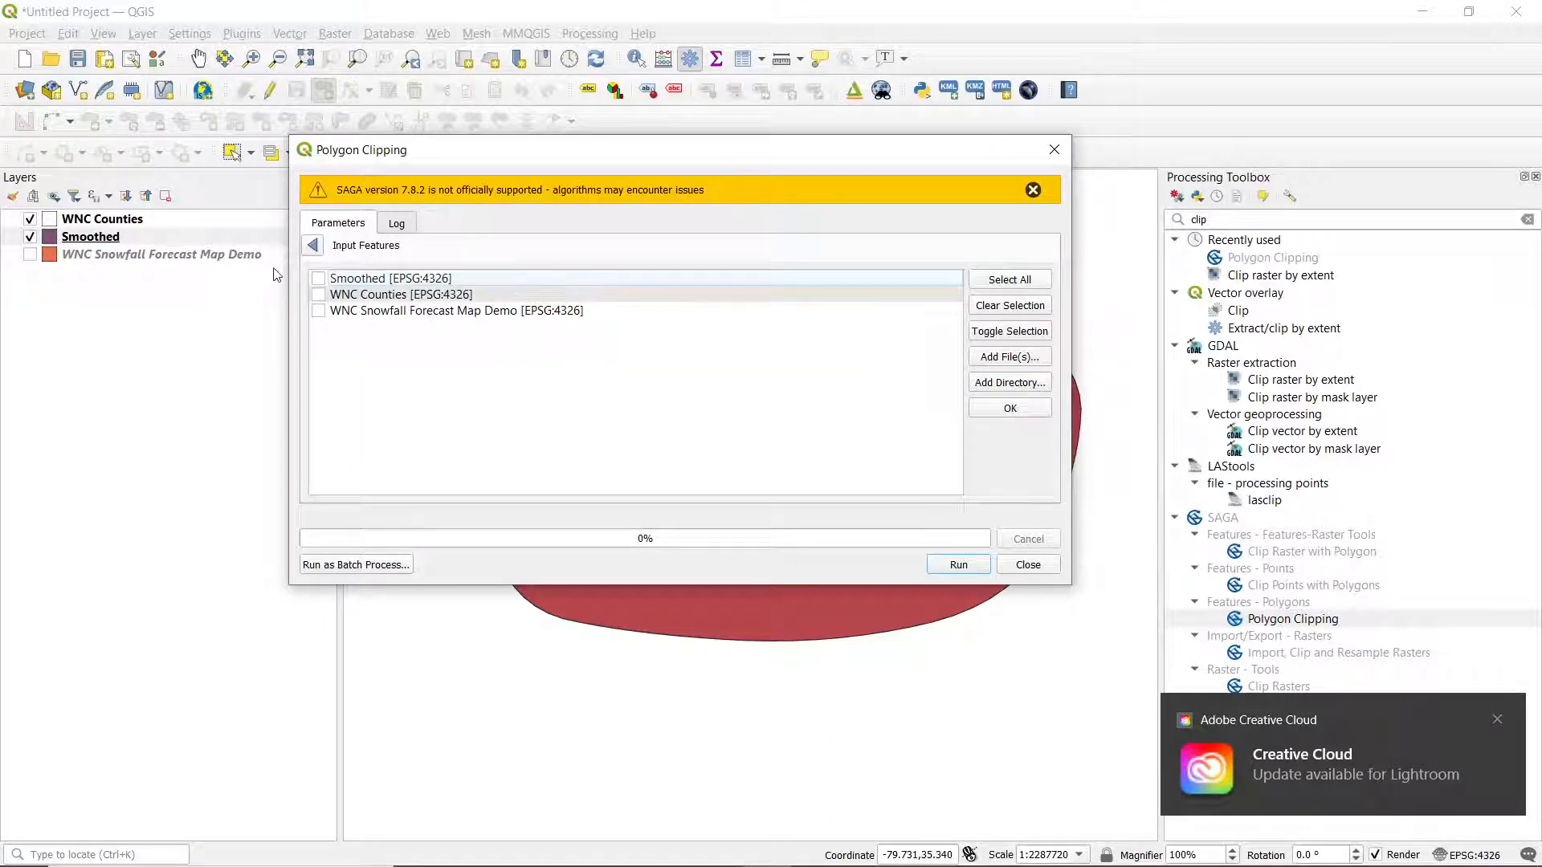
pyautogui.click(319, 280)
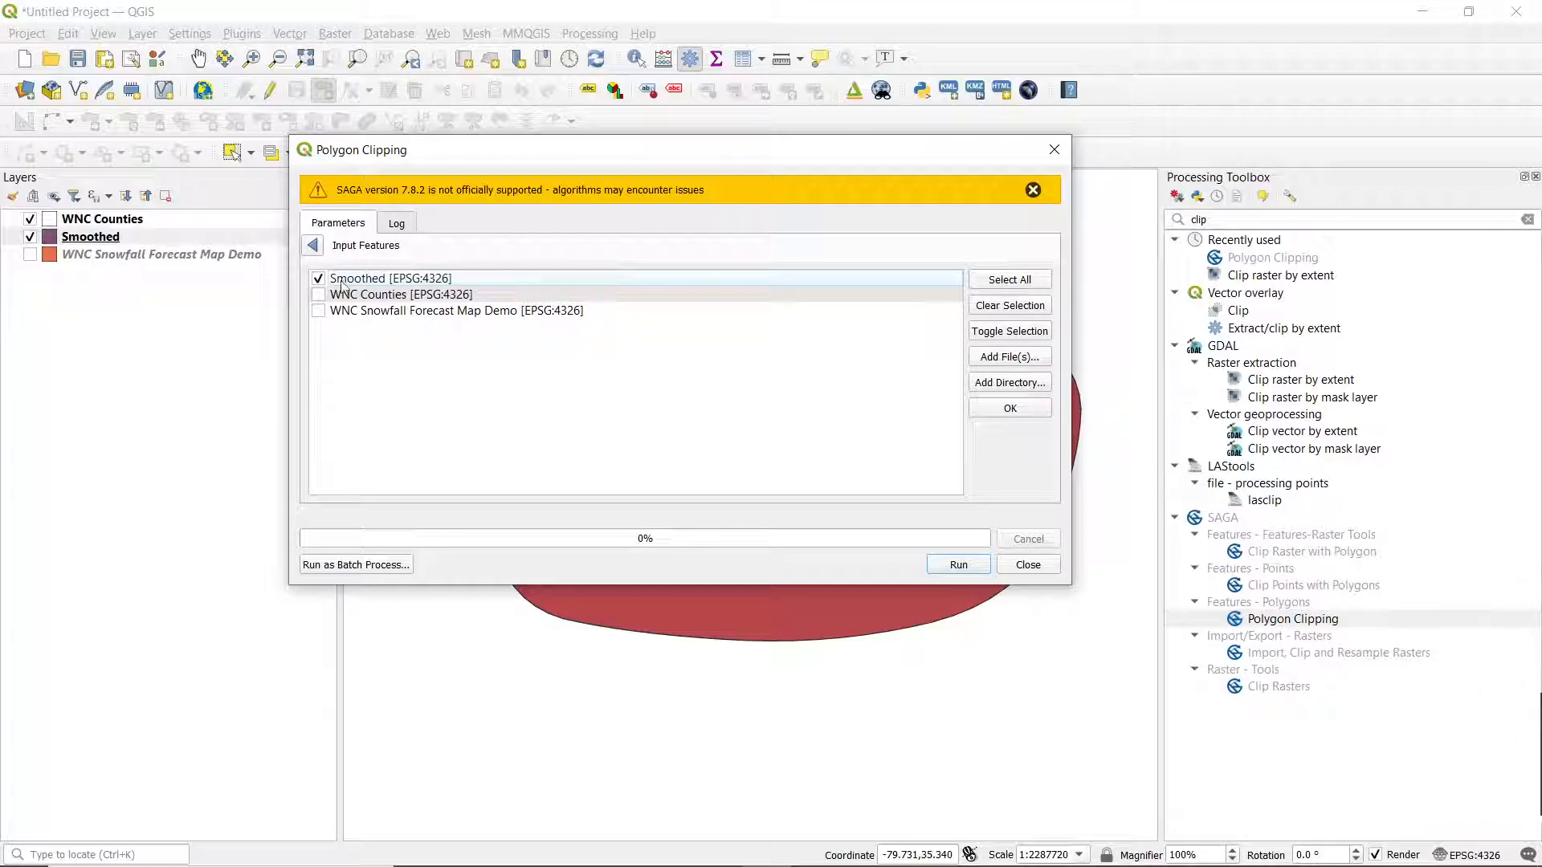
pyautogui.click(1008, 408)
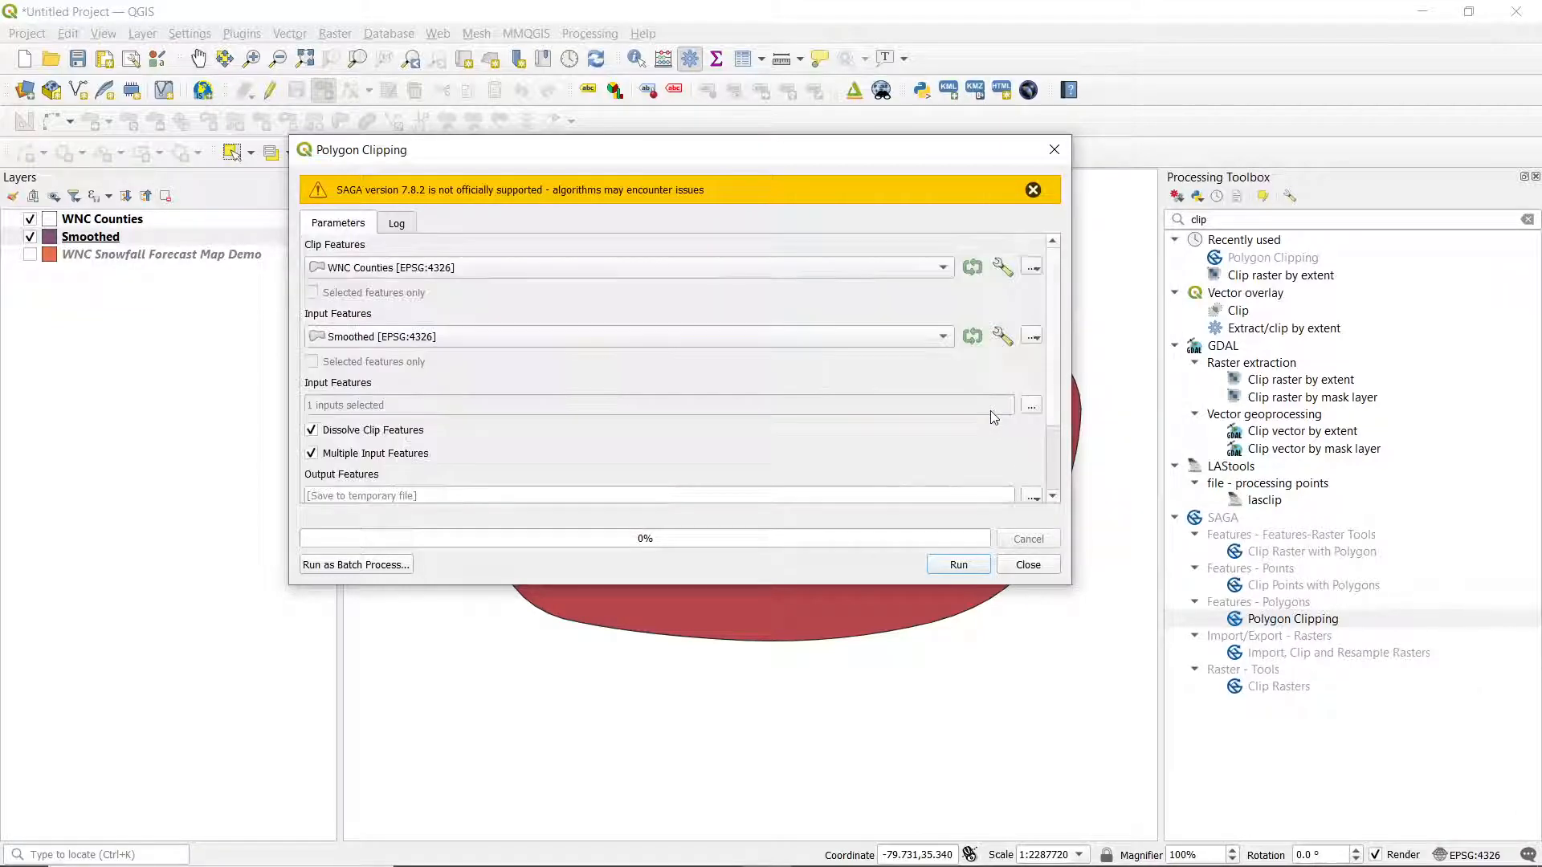
pyautogui.click(958, 565)
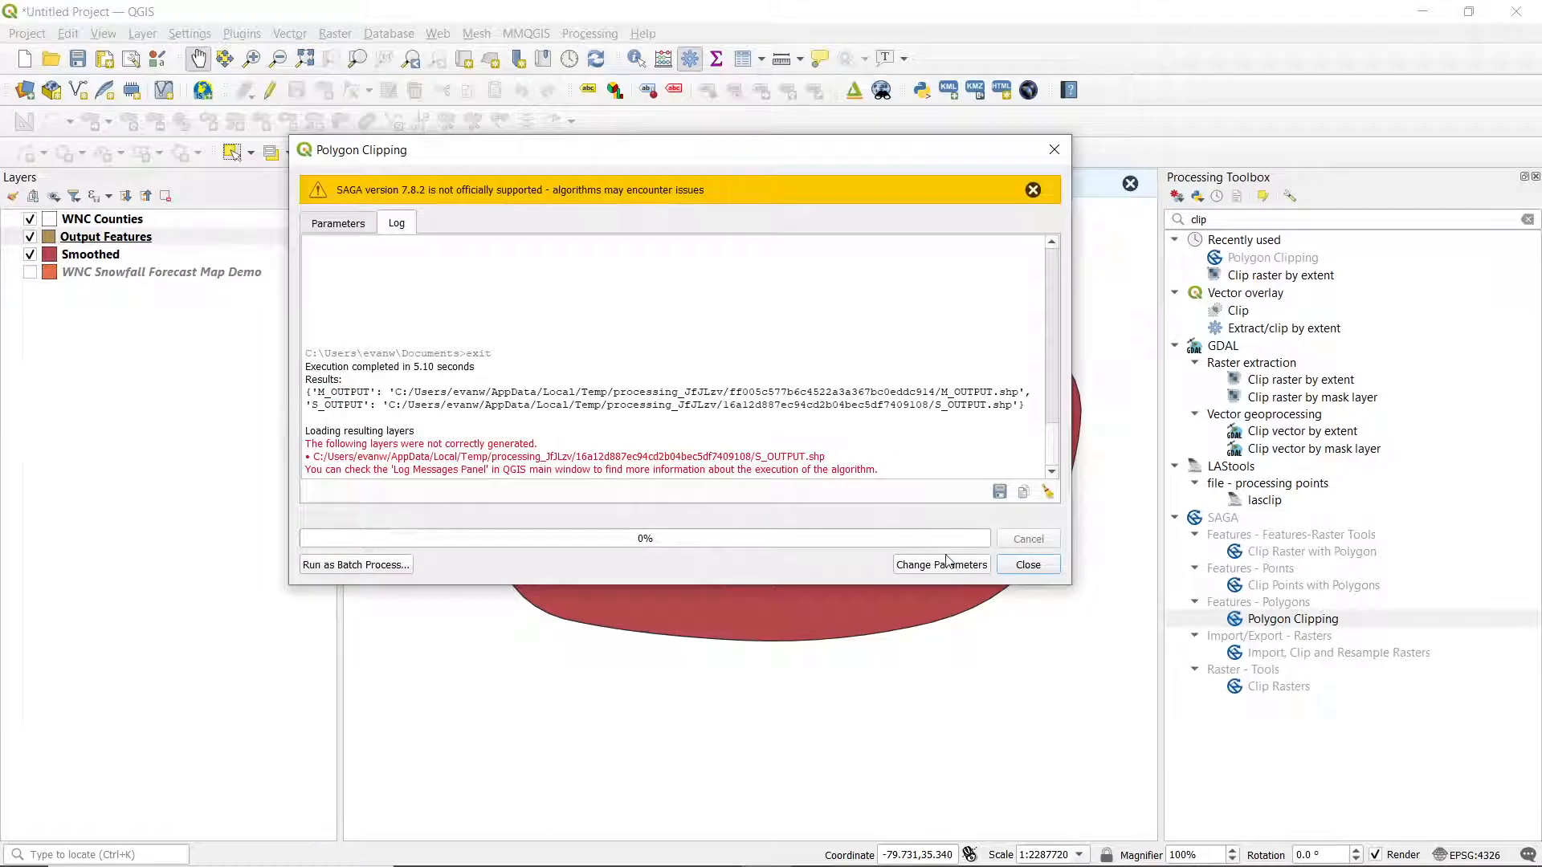
pyautogui.click(1028, 565)
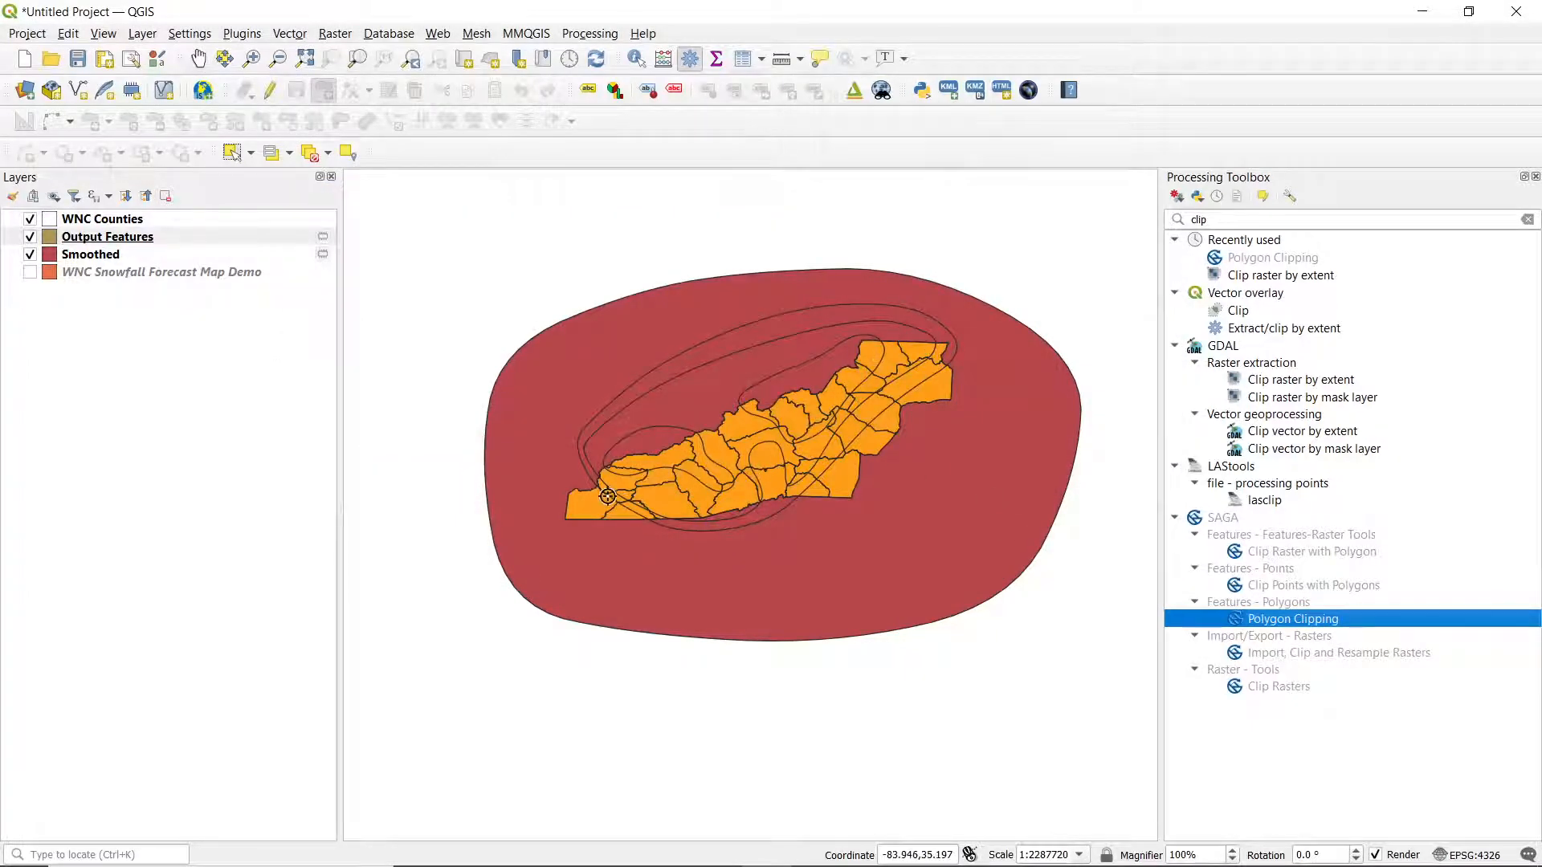
pyautogui.click(31, 255)
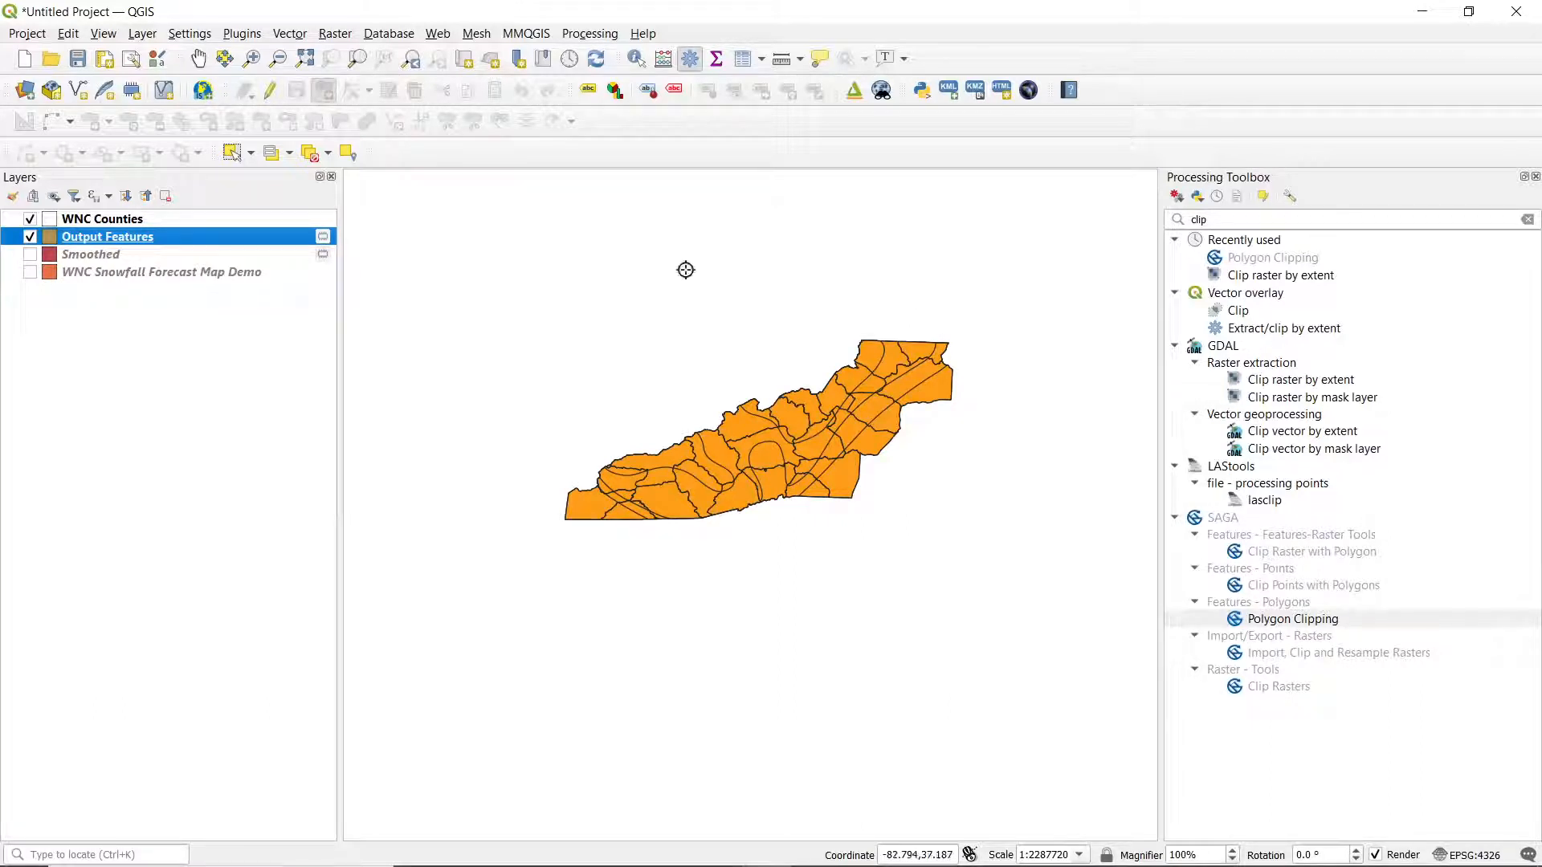
# Step: Apply categorized symbology to the clipped Output Features layer, classified by the id field with random colors
pyautogui.moveTo(99, 244)
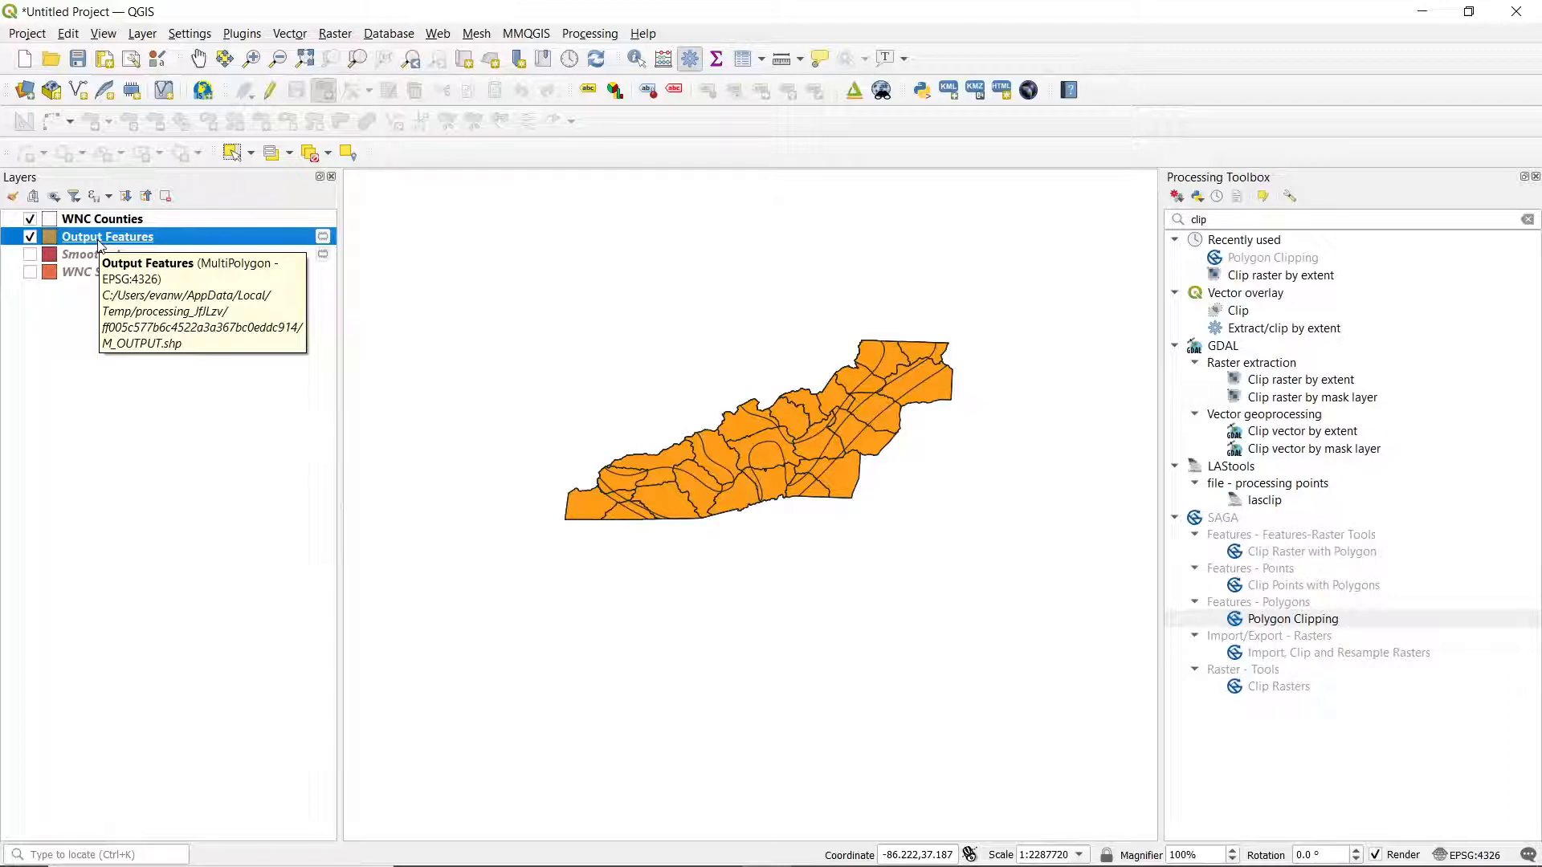
pyautogui.doubleClick(99, 243)
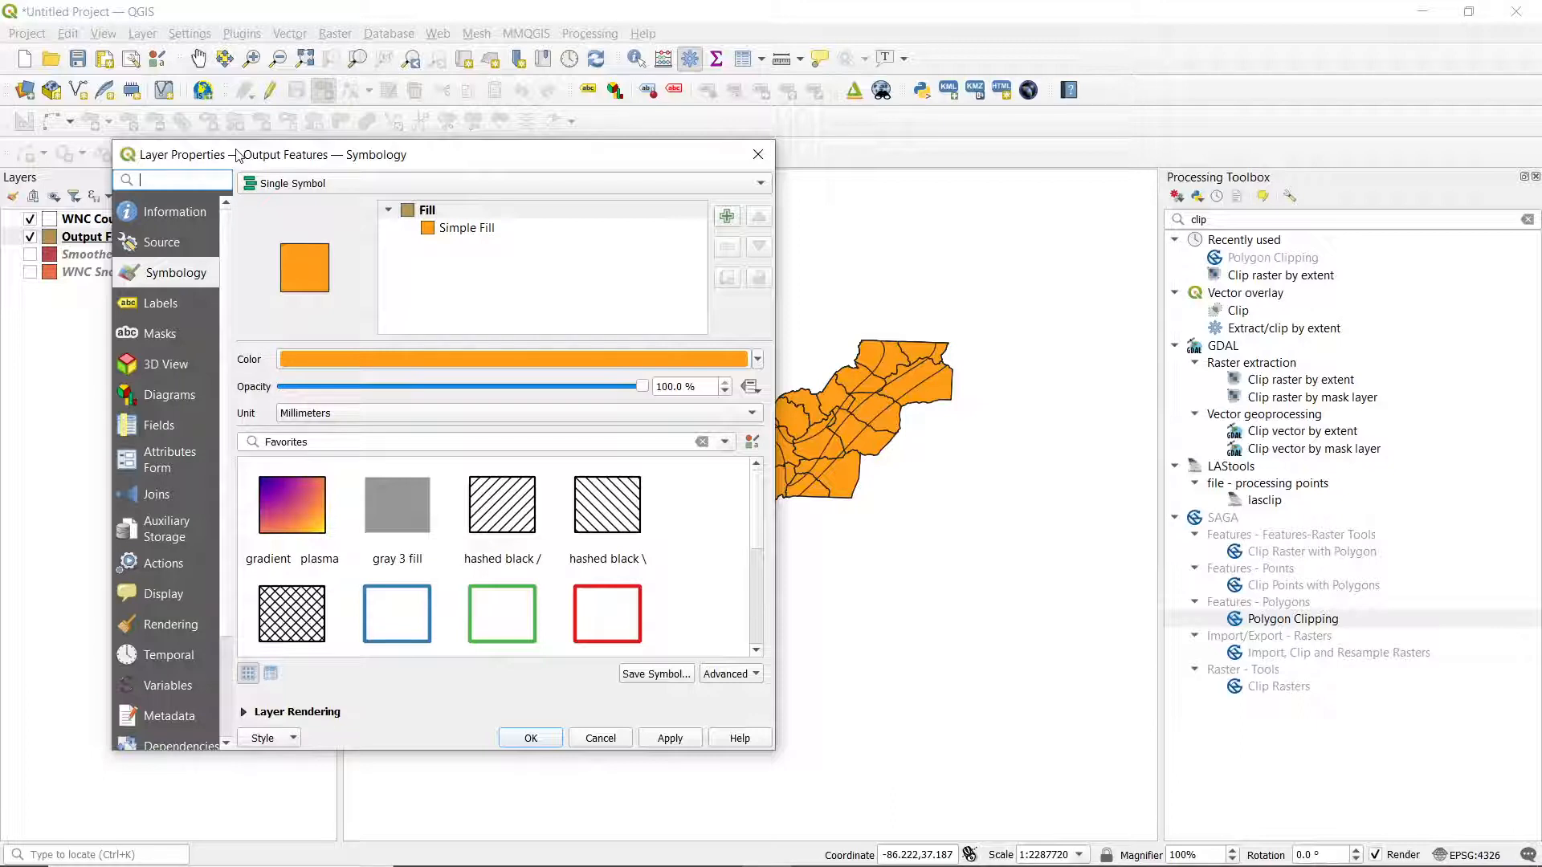
pyautogui.click(295, 185)
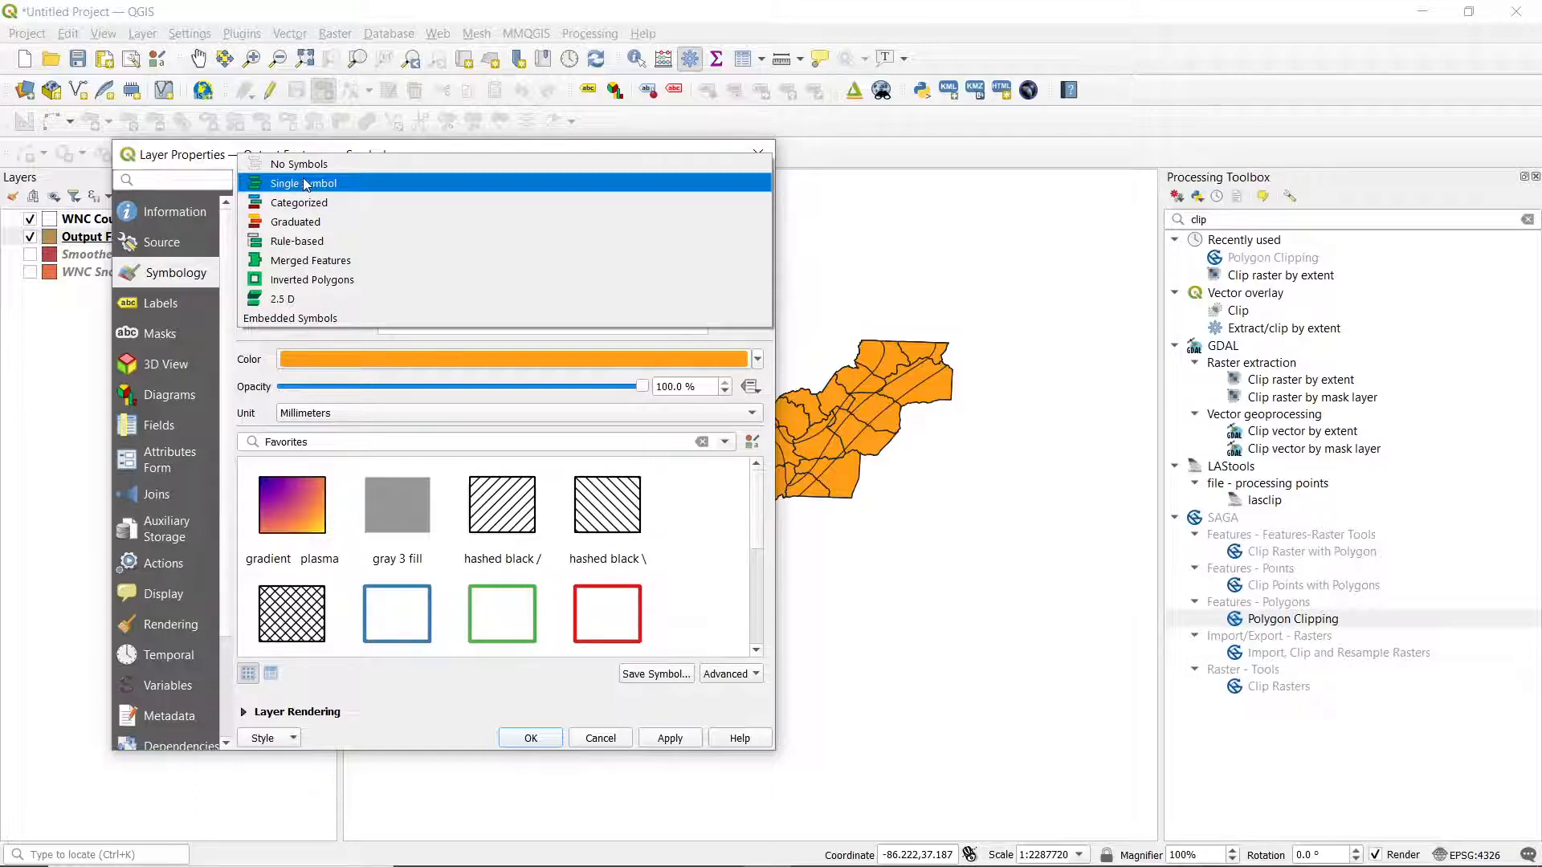
pyautogui.click(298, 185)
pyautogui.click(291, 188)
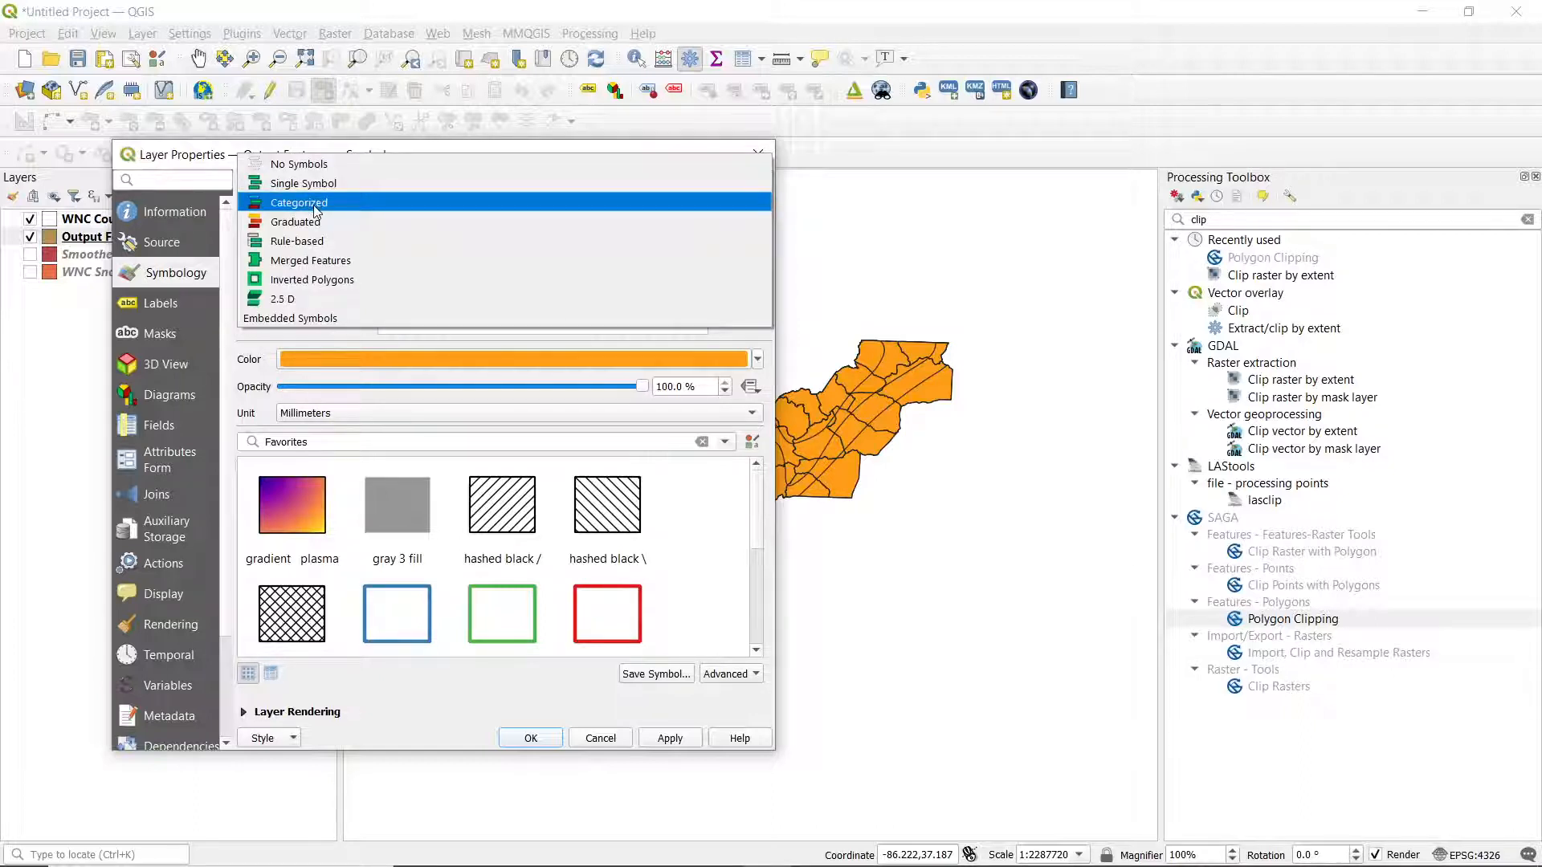
pyautogui.click(299, 202)
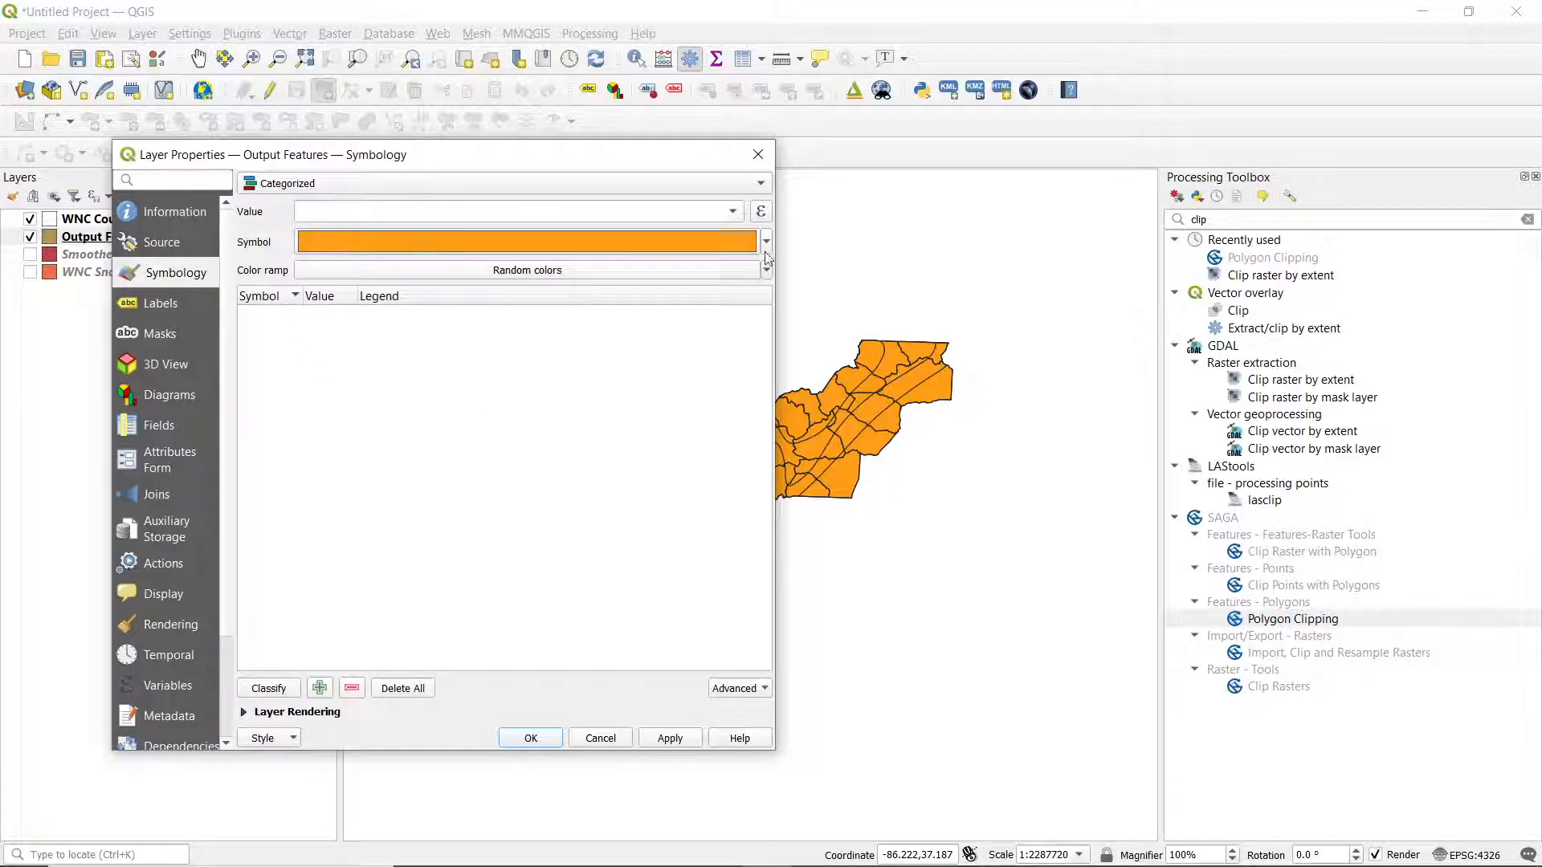
pyautogui.click(732, 211)
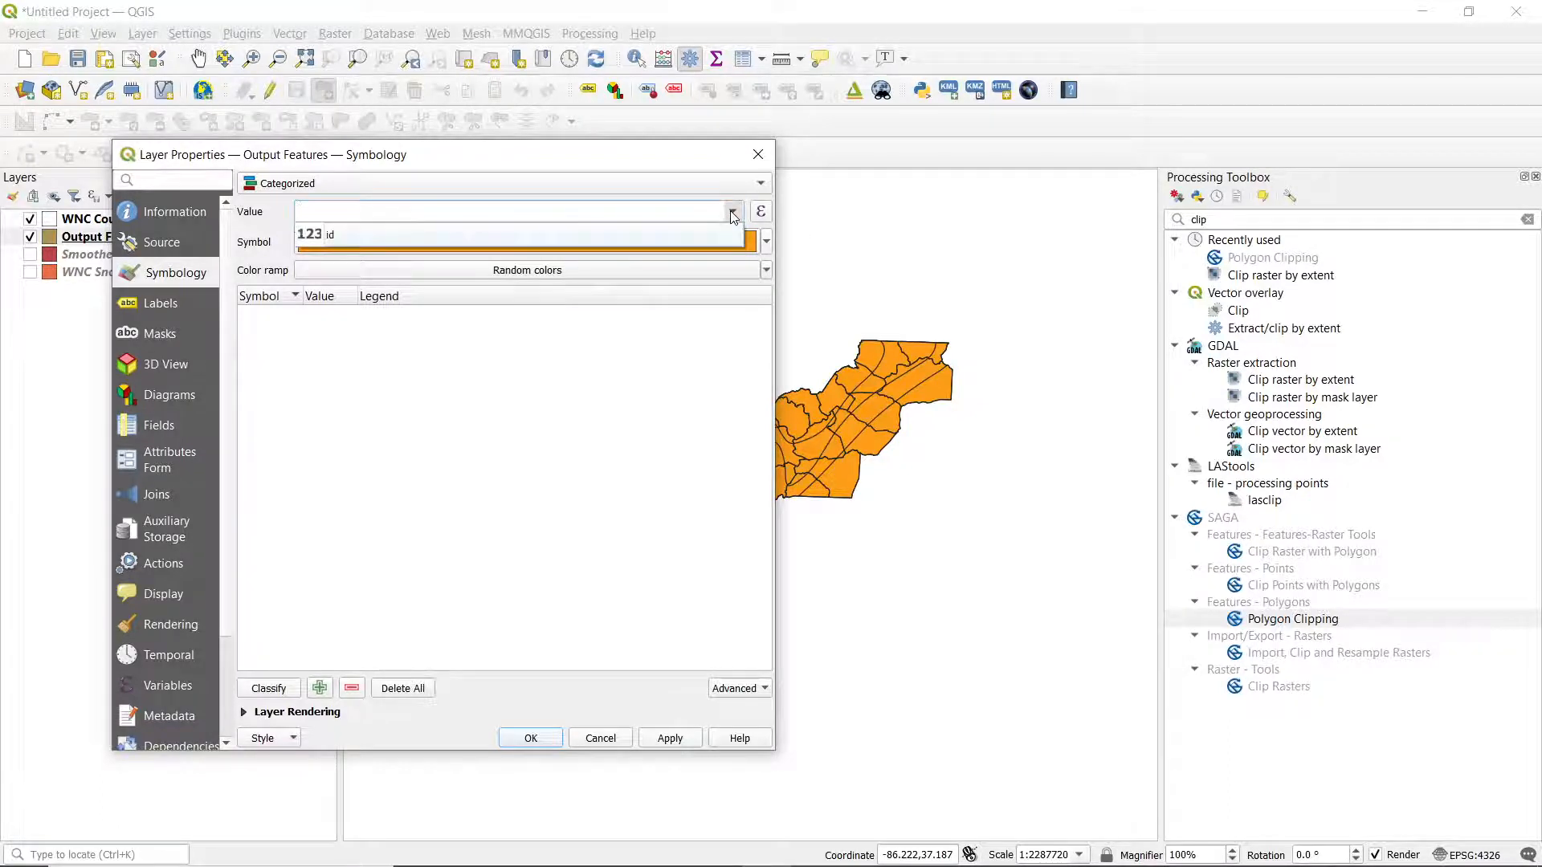
pyautogui.click(374, 234)
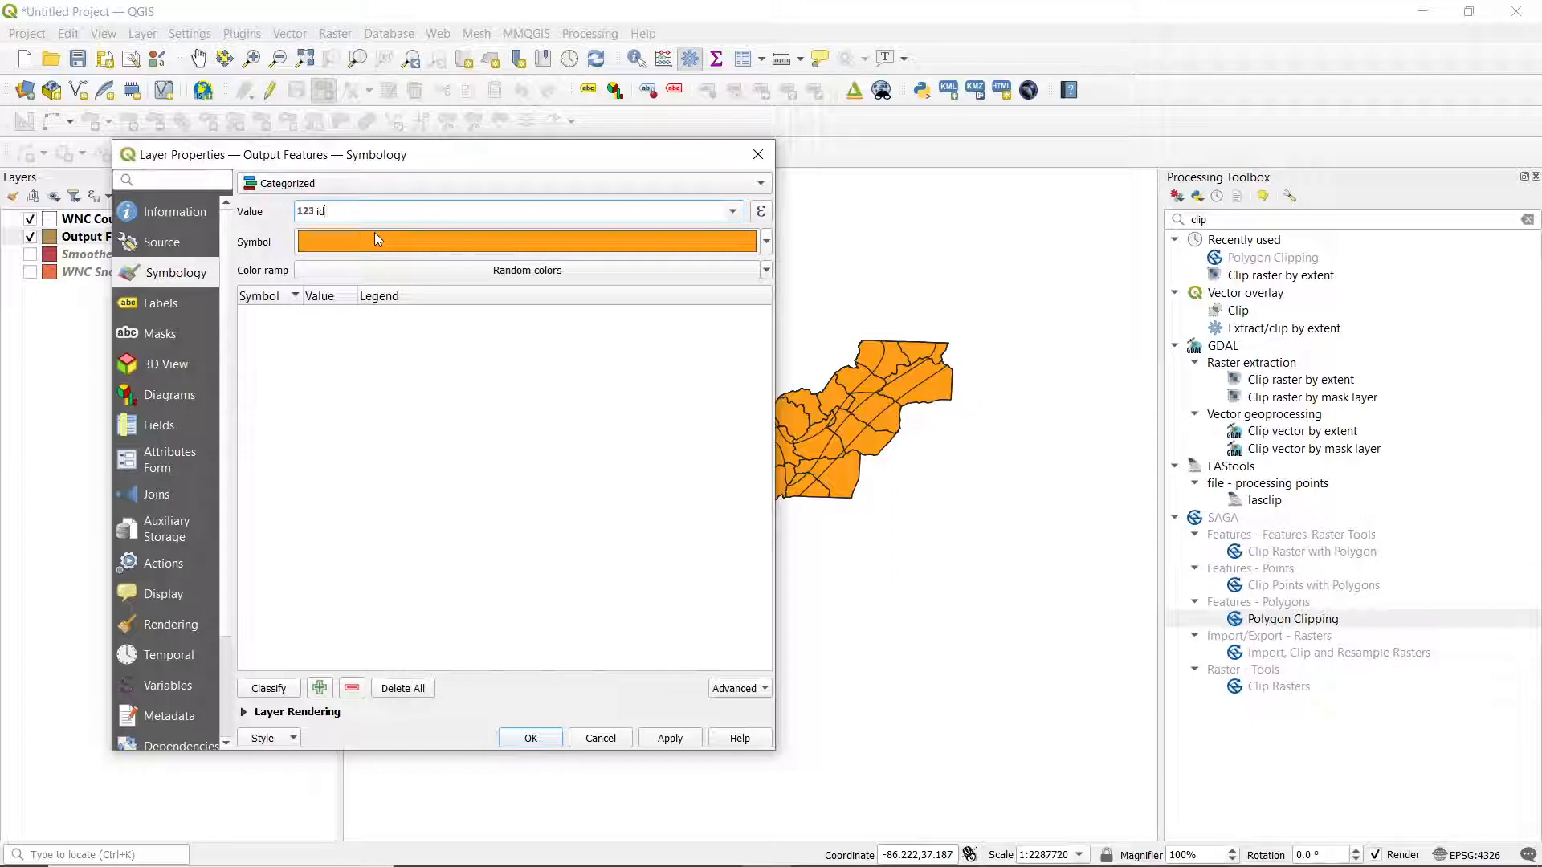
pyautogui.click(269, 689)
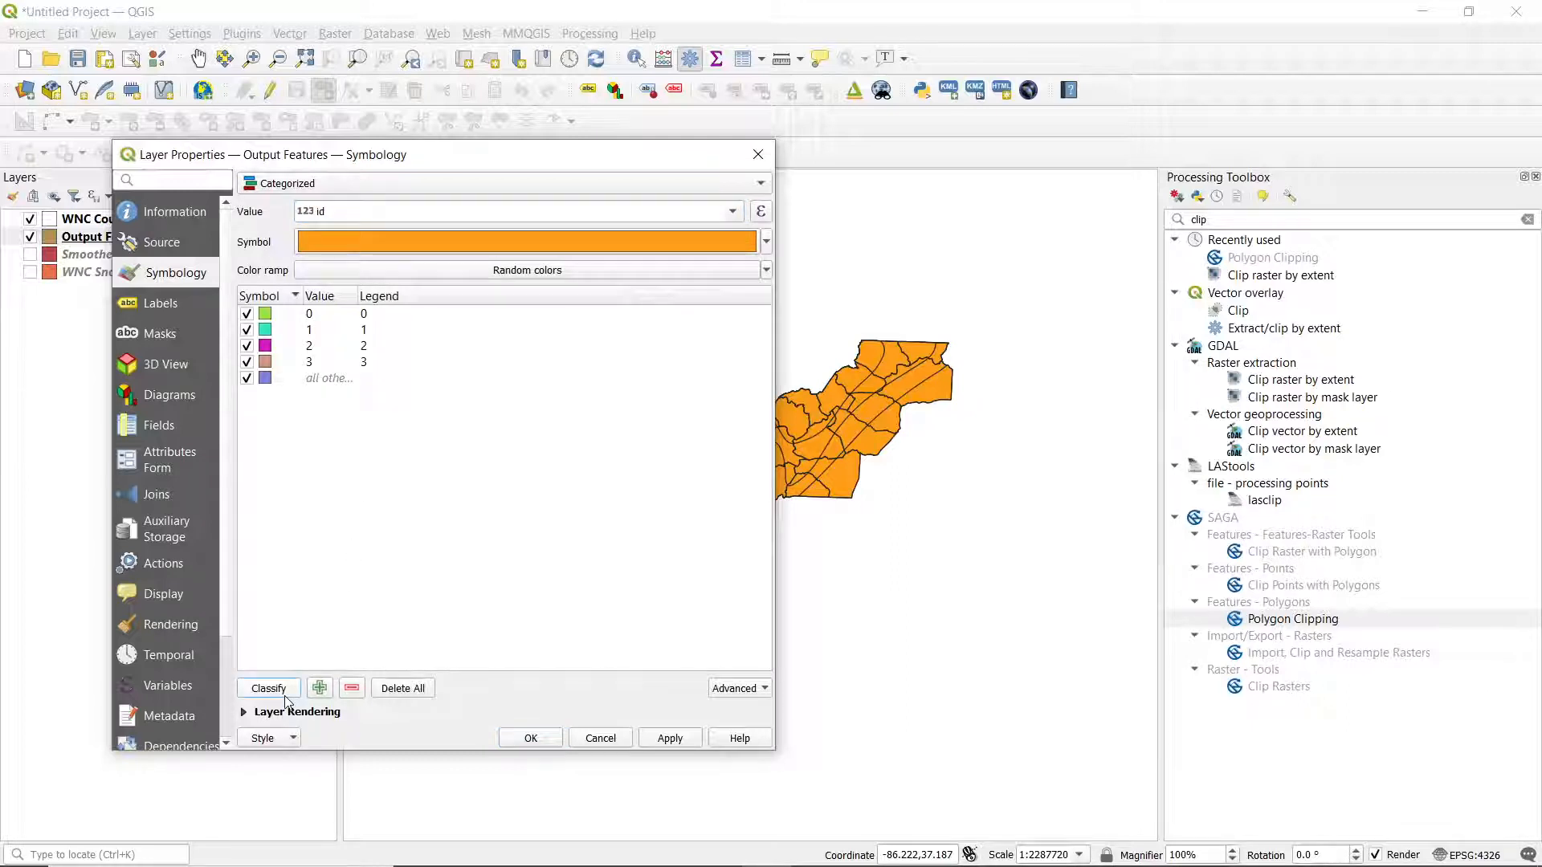
pyautogui.click(671, 739)
pyautogui.moveTo(654, 155); pyautogui.dragTo(449, 120)
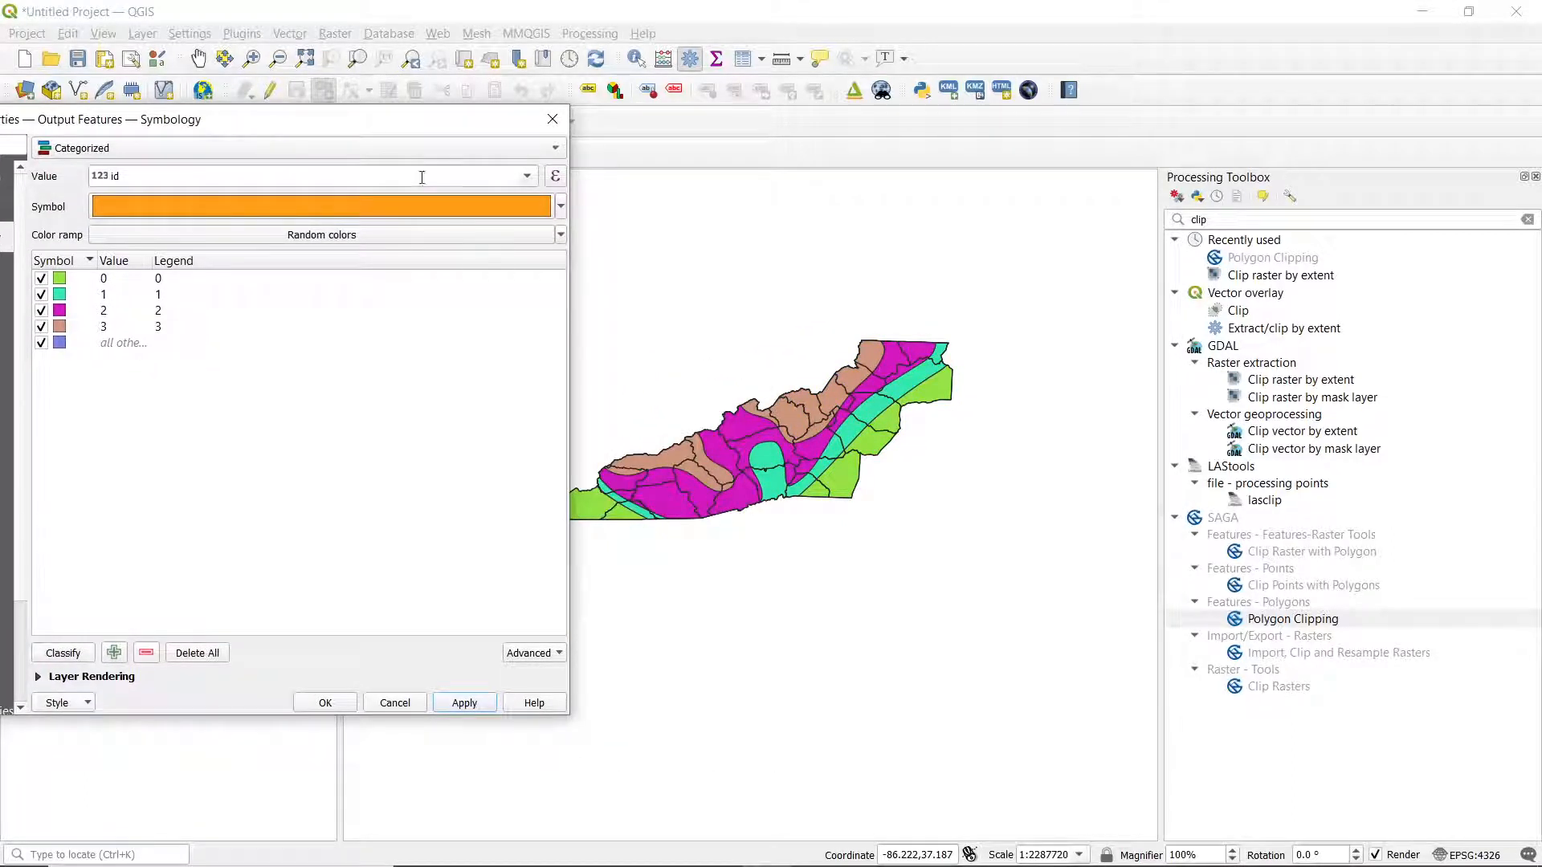
pyautogui.moveTo(239, 119); pyautogui.dragTo(443, 139)
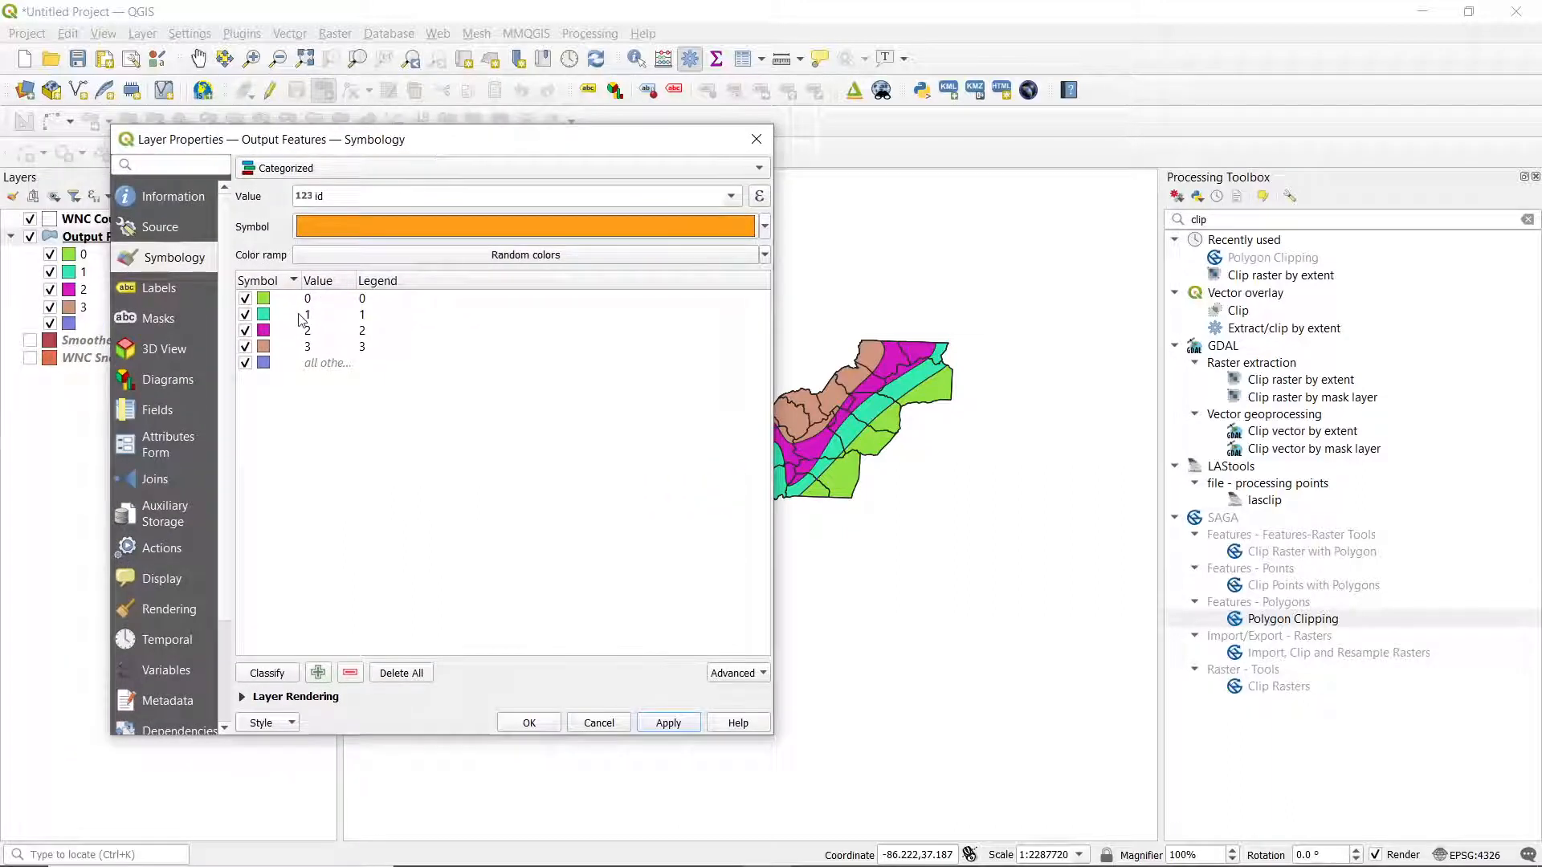
# Step: Change the simple fill color of category 0 from the id classification to magenta
pyautogui.doubleClick(264, 299)
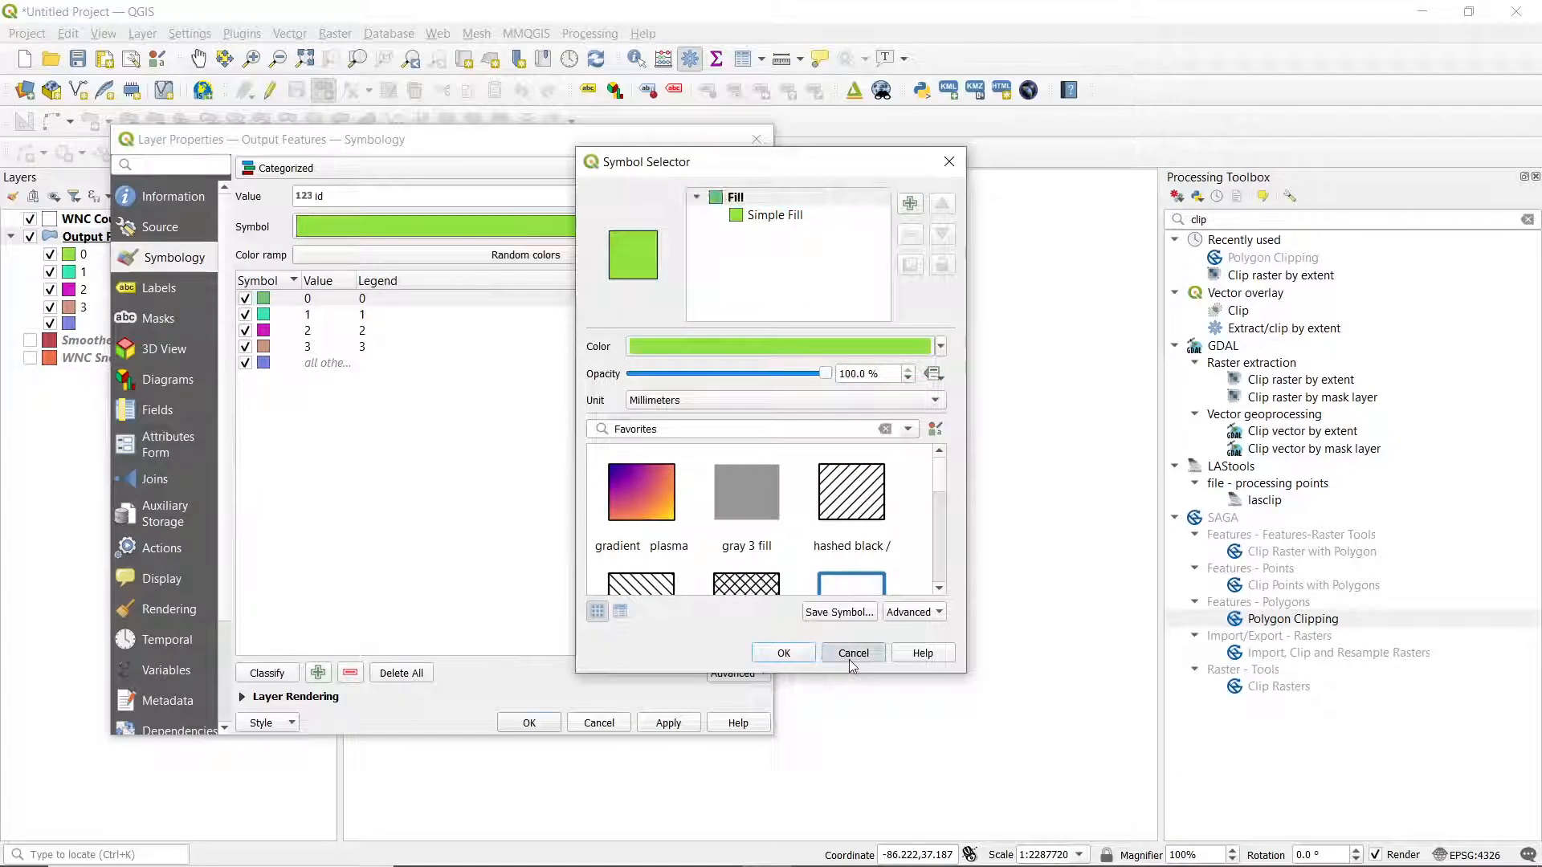
pyautogui.click(852, 655)
pyautogui.doubleClick(263, 298)
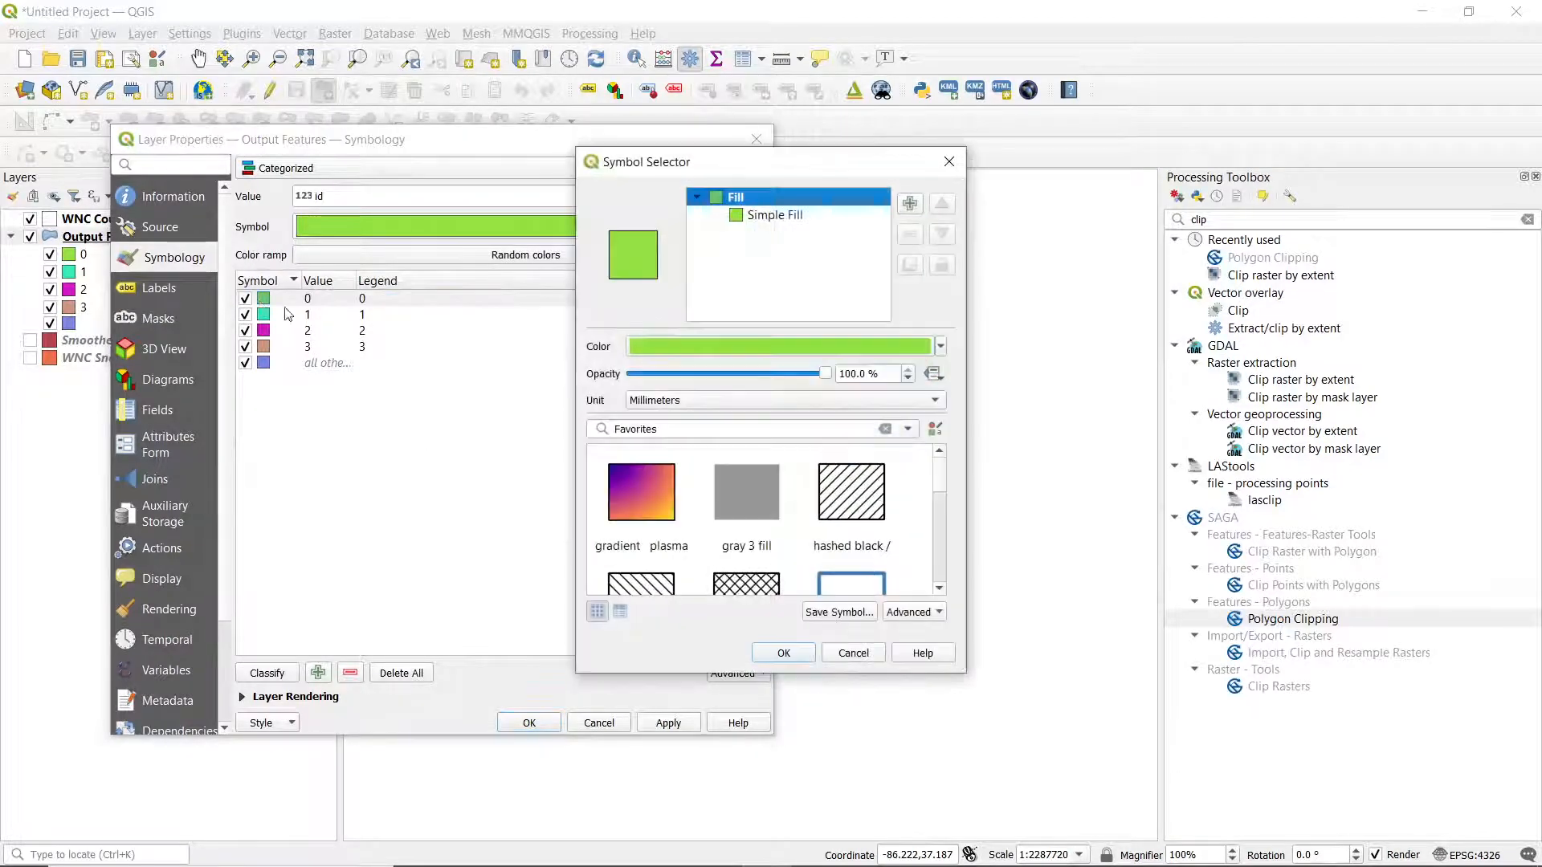
pyautogui.click(747, 218)
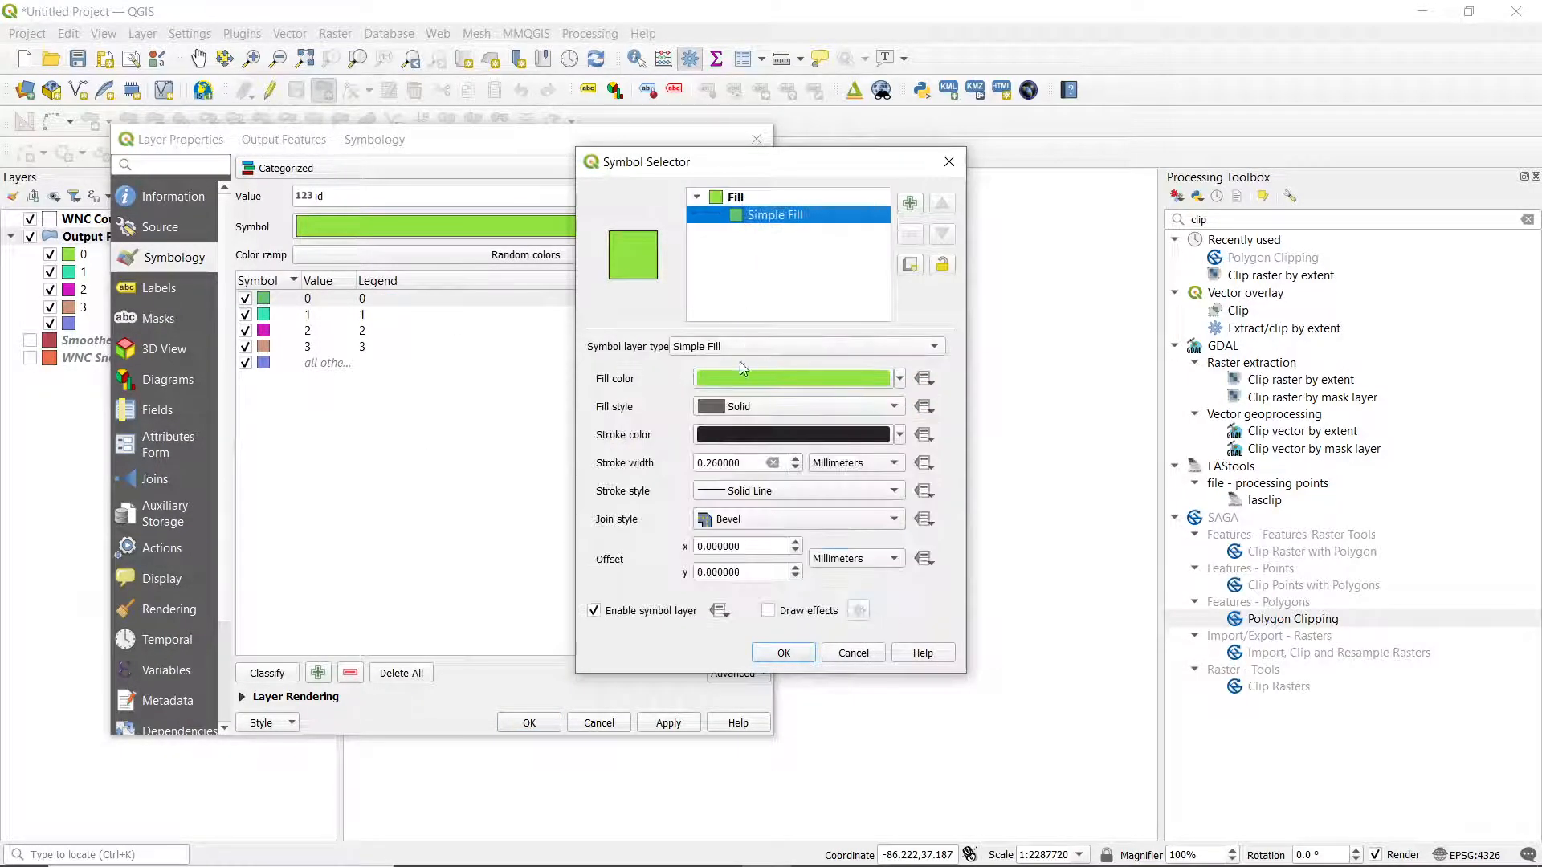
pyautogui.click(724, 378)
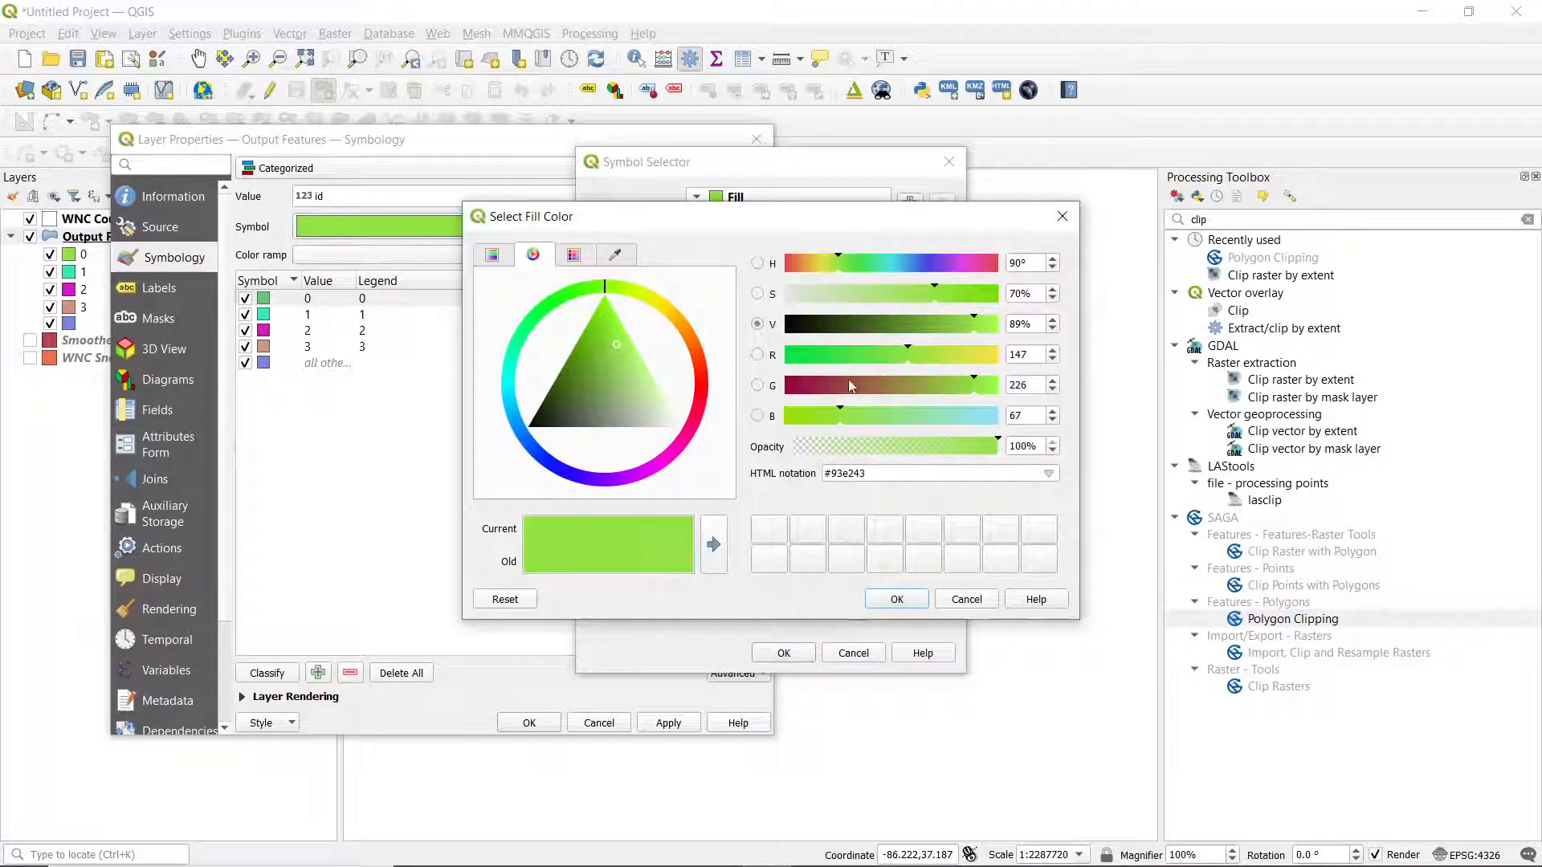
pyautogui.moveTo(939, 277); pyautogui.dragTo(974, 267)
pyautogui.click(897, 599)
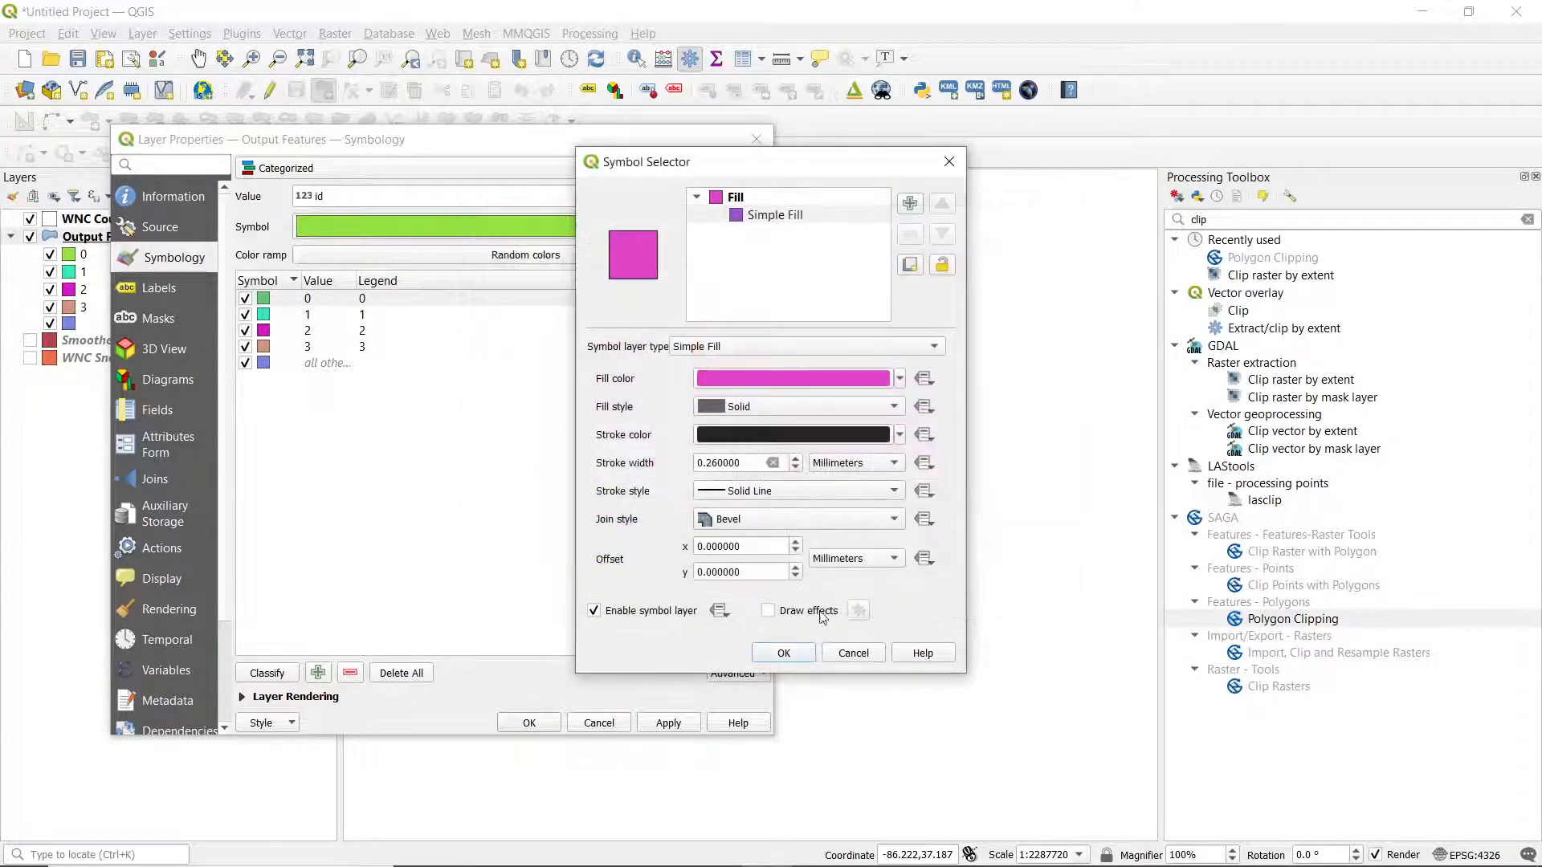
pyautogui.click(784, 653)
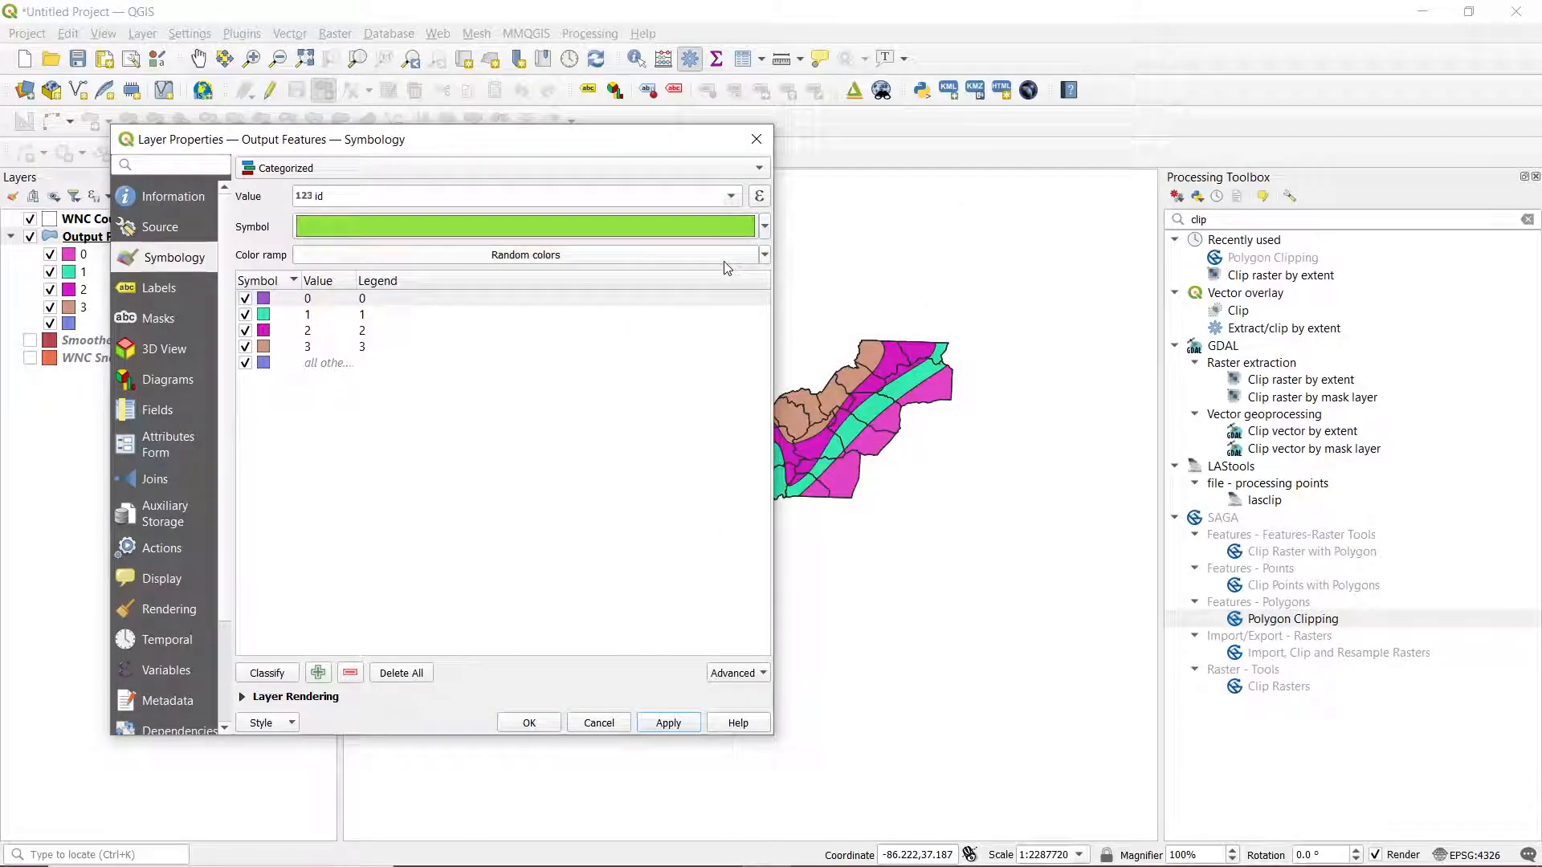
# Step: Apply the BuPu color ramp to the categories of the Output Features layer
pyautogui.click(765, 255)
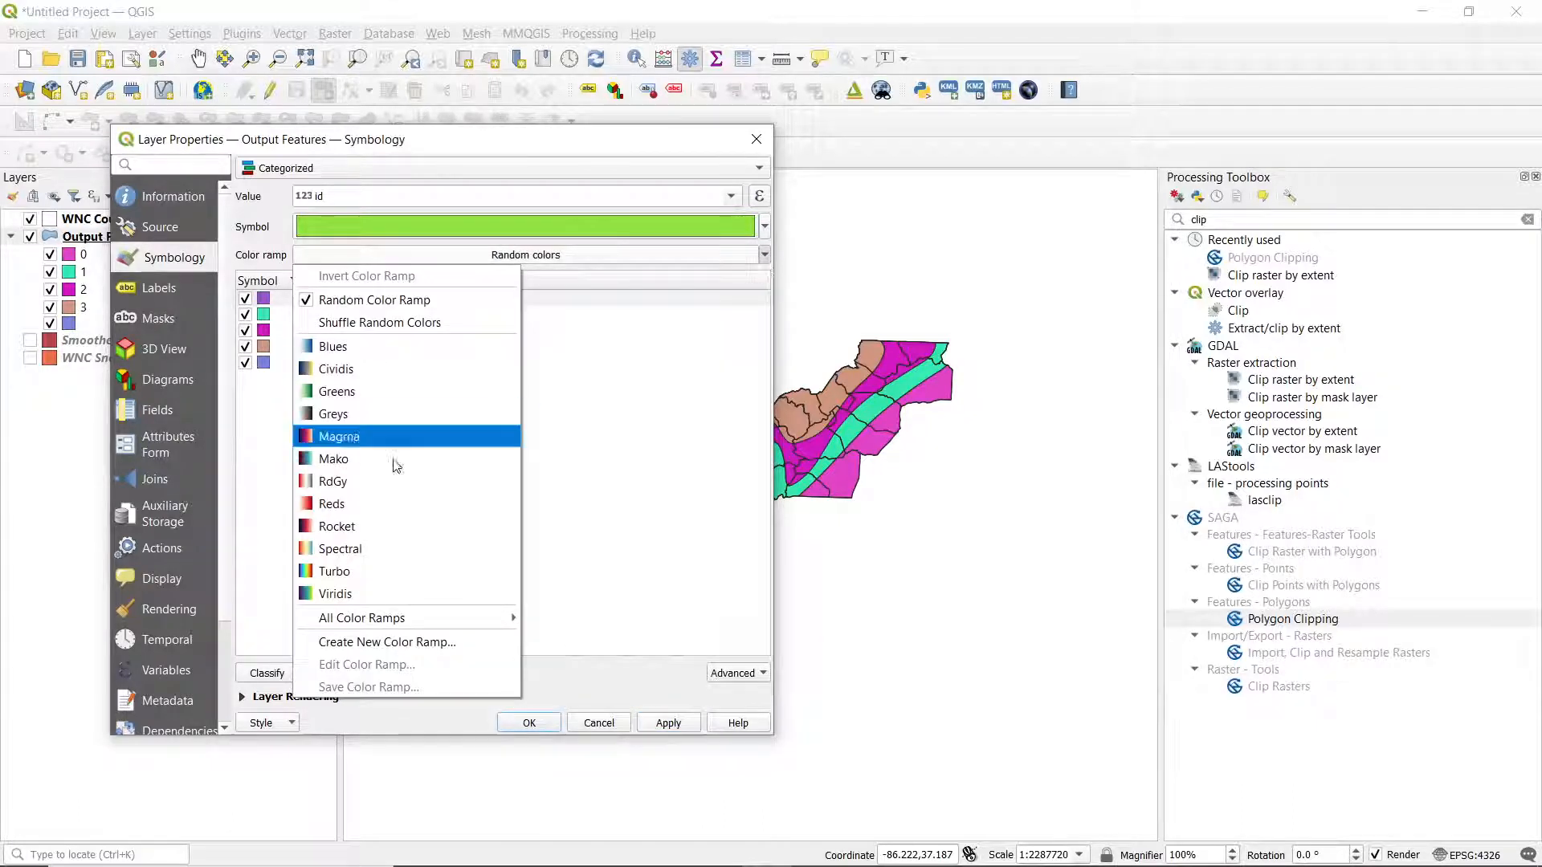
pyautogui.moveTo(374, 629)
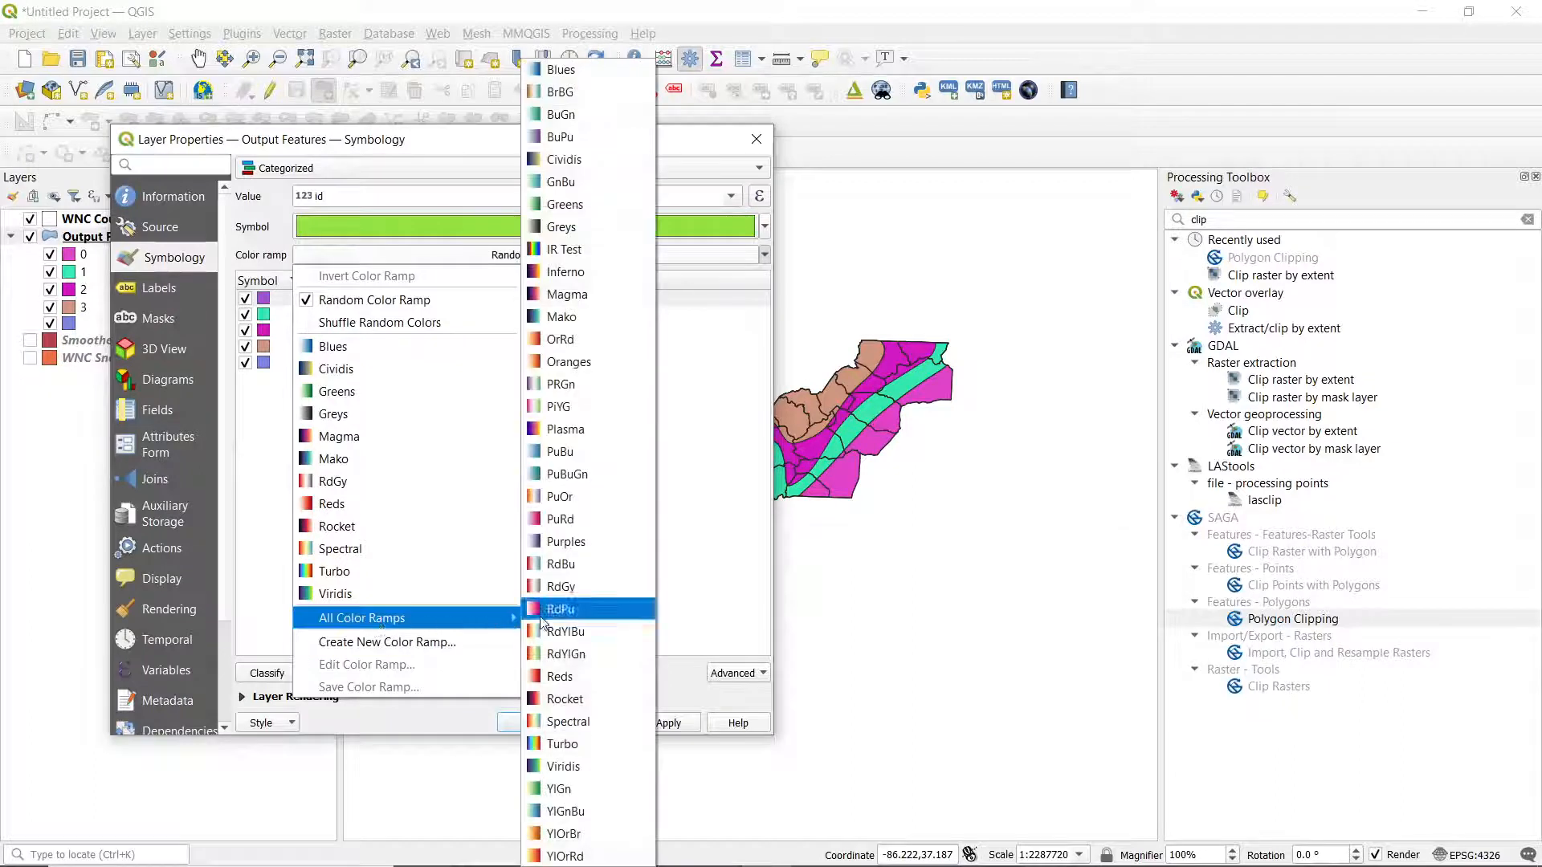
pyautogui.click(568, 138)
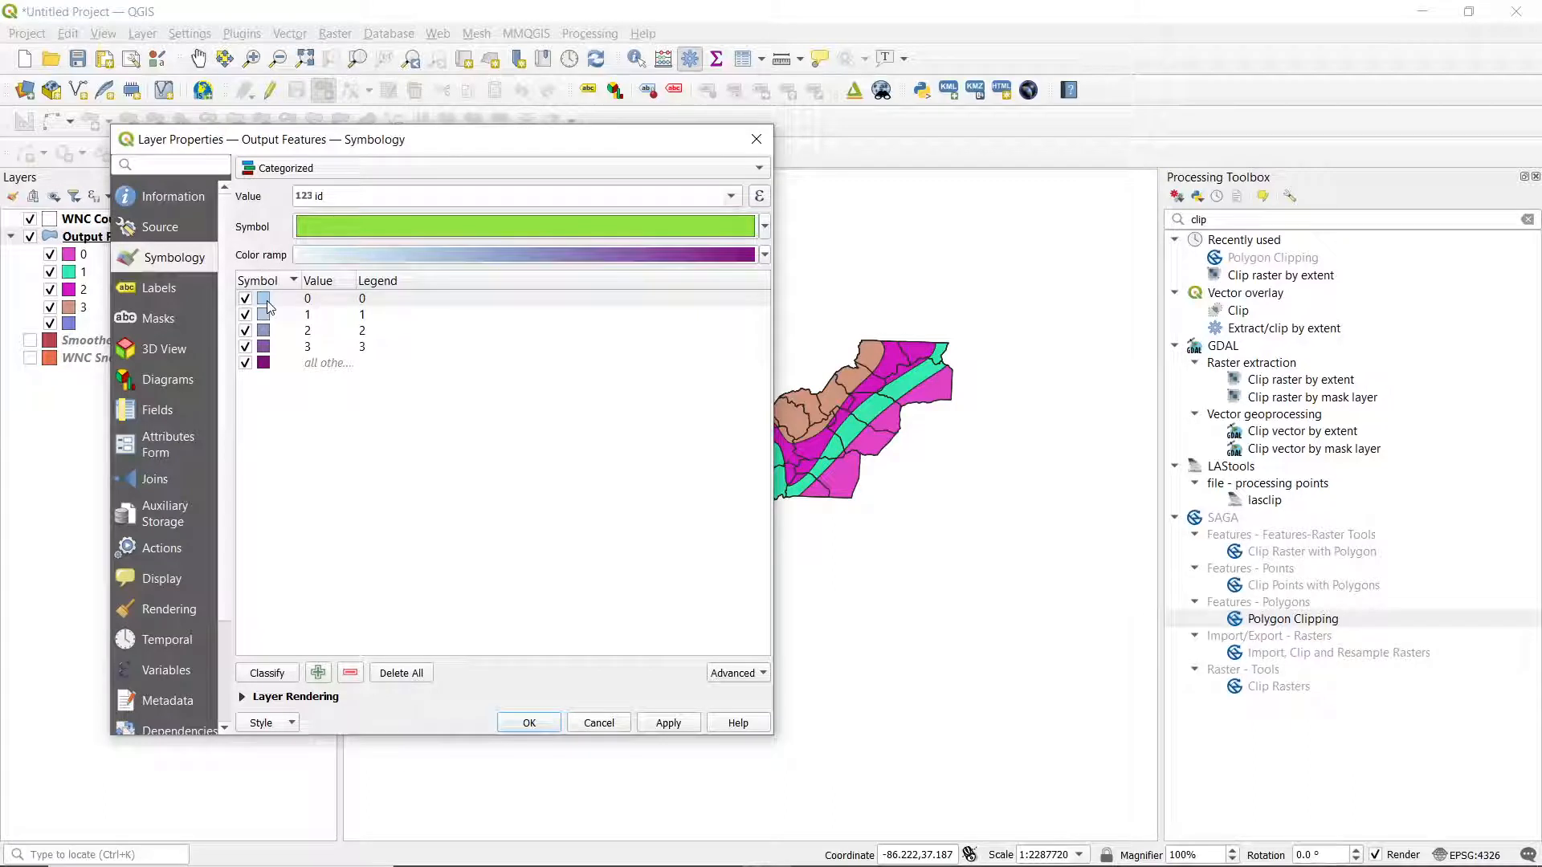
pyautogui.click(673, 725)
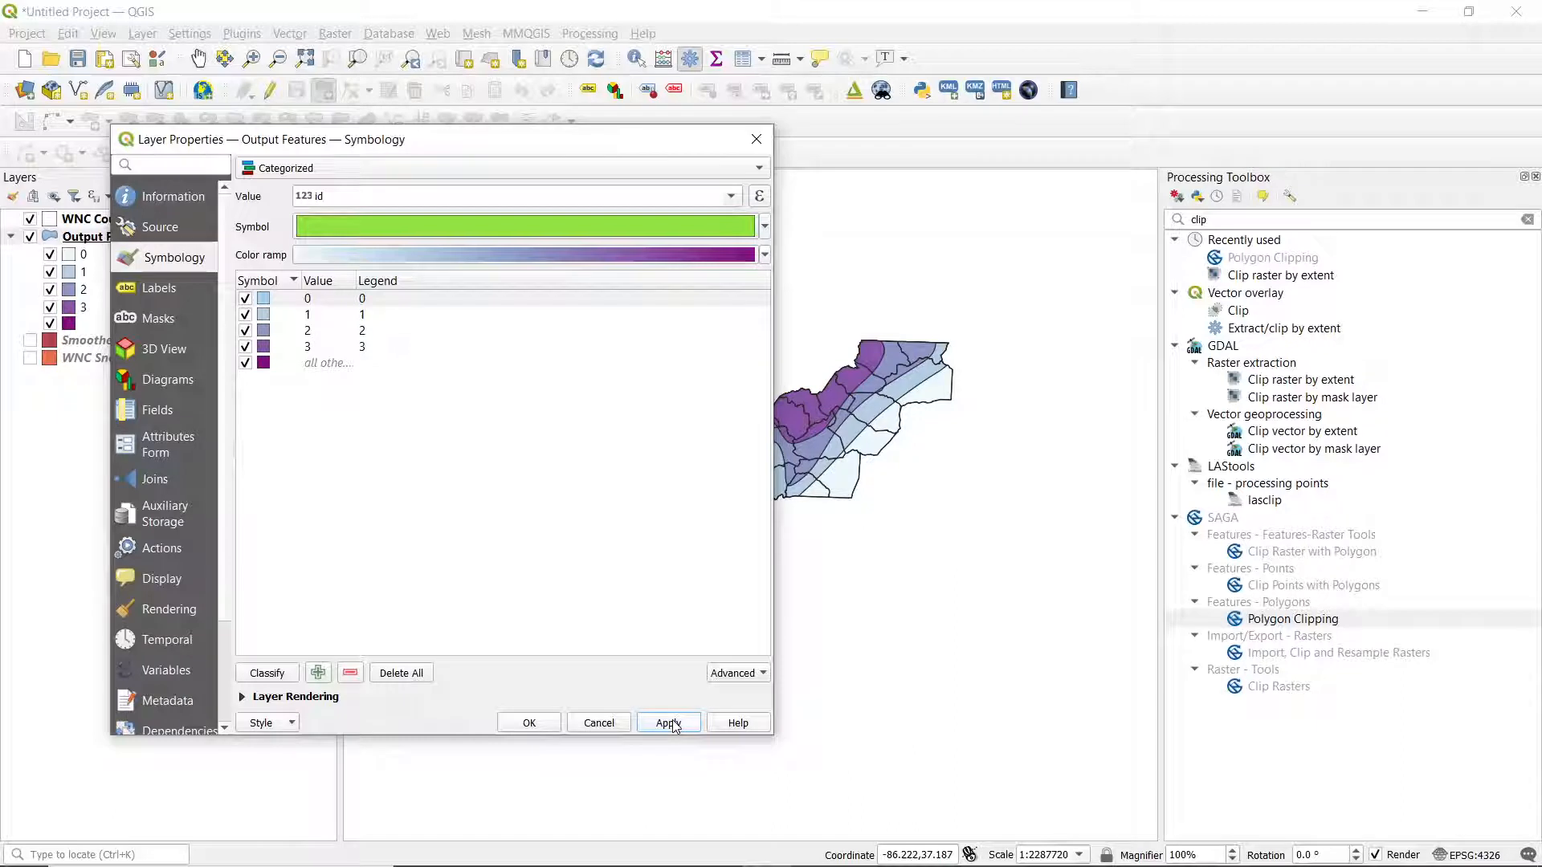
pyautogui.click(529, 724)
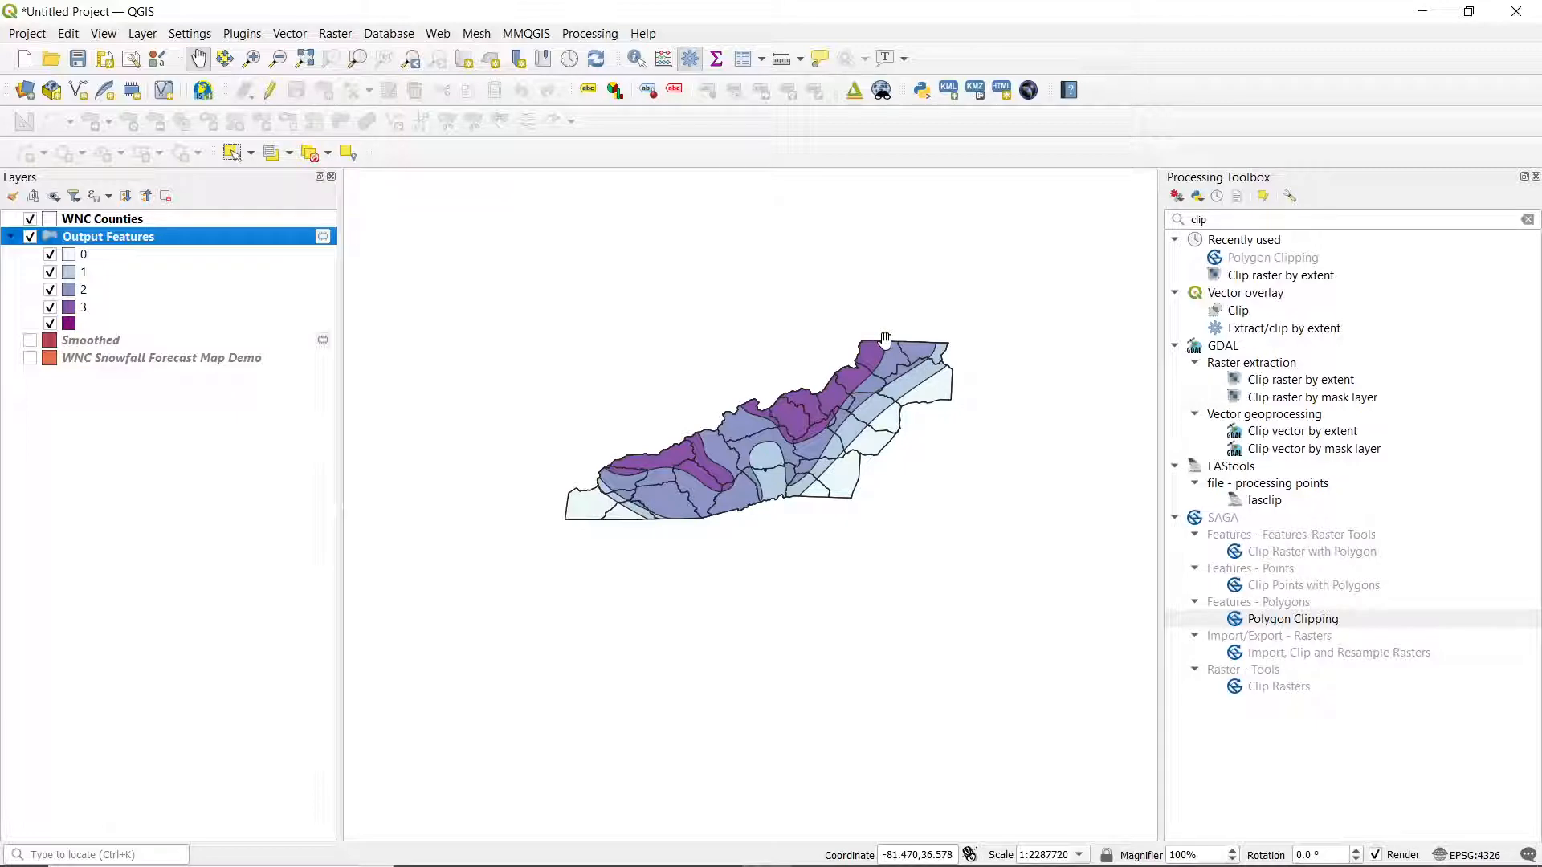
# Step: Remove the outlines of all Output Features categories by setting their simple fill stroke style to No Pen
pyautogui.doubleClick(88, 241)
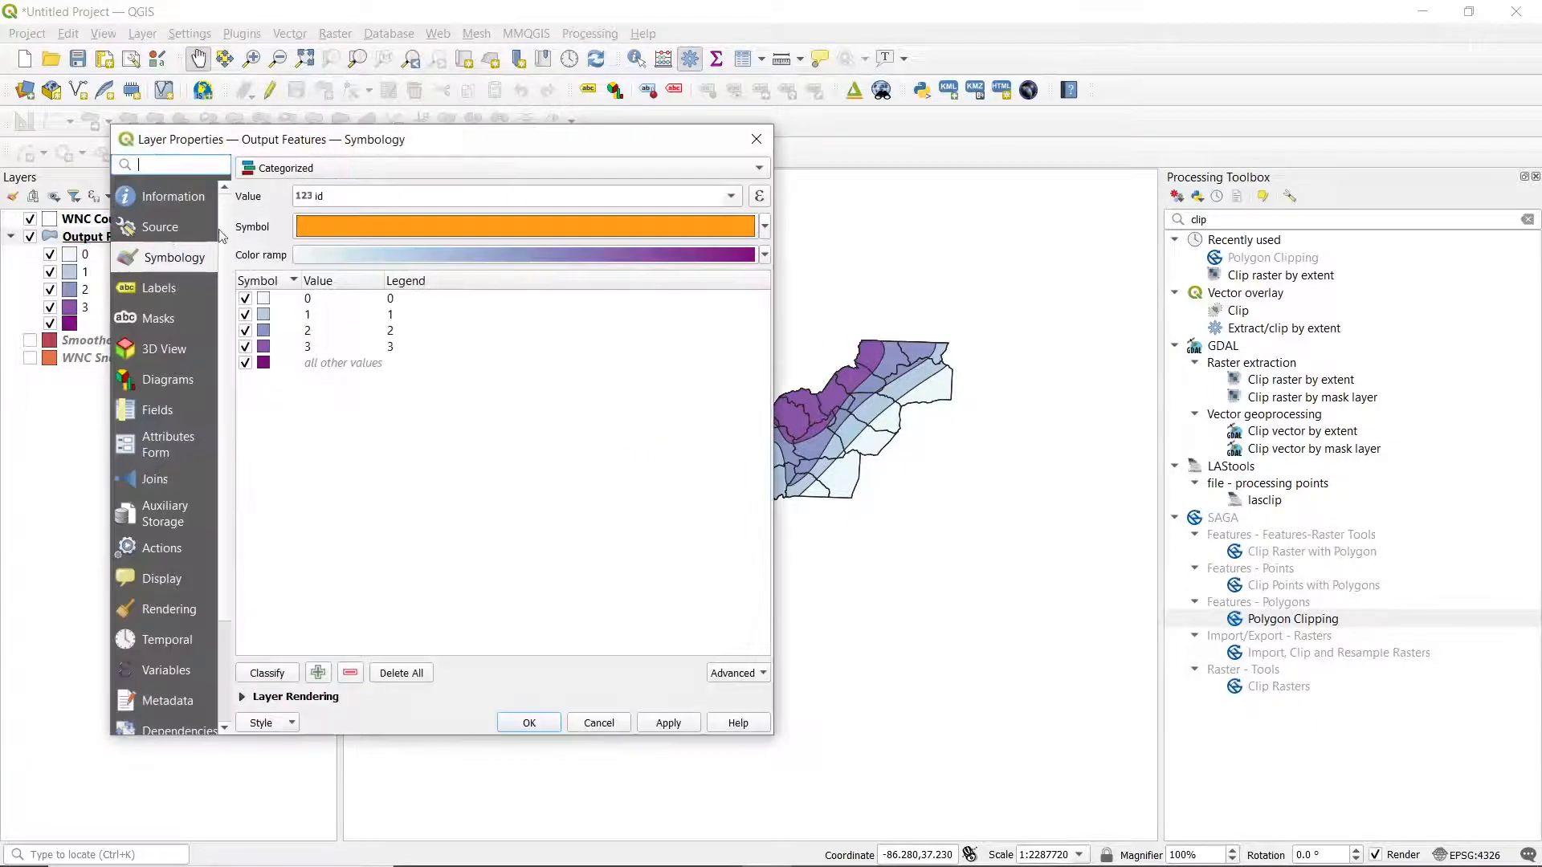
pyautogui.click(281, 300)
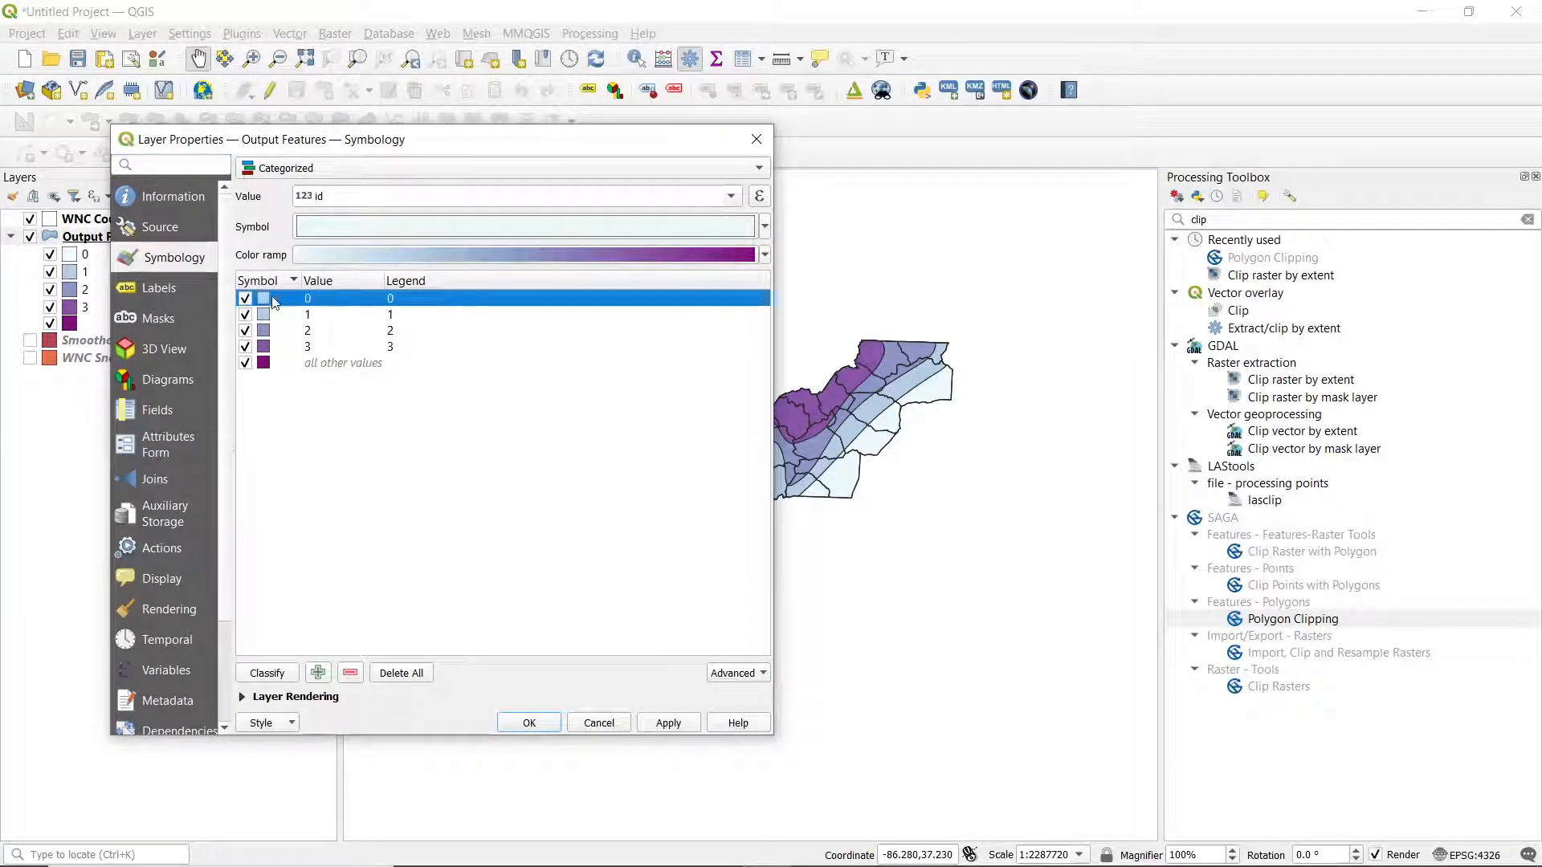
pyautogui.keyDown('shift'); pyautogui.click(270, 363); pyautogui.keyUp('shift')
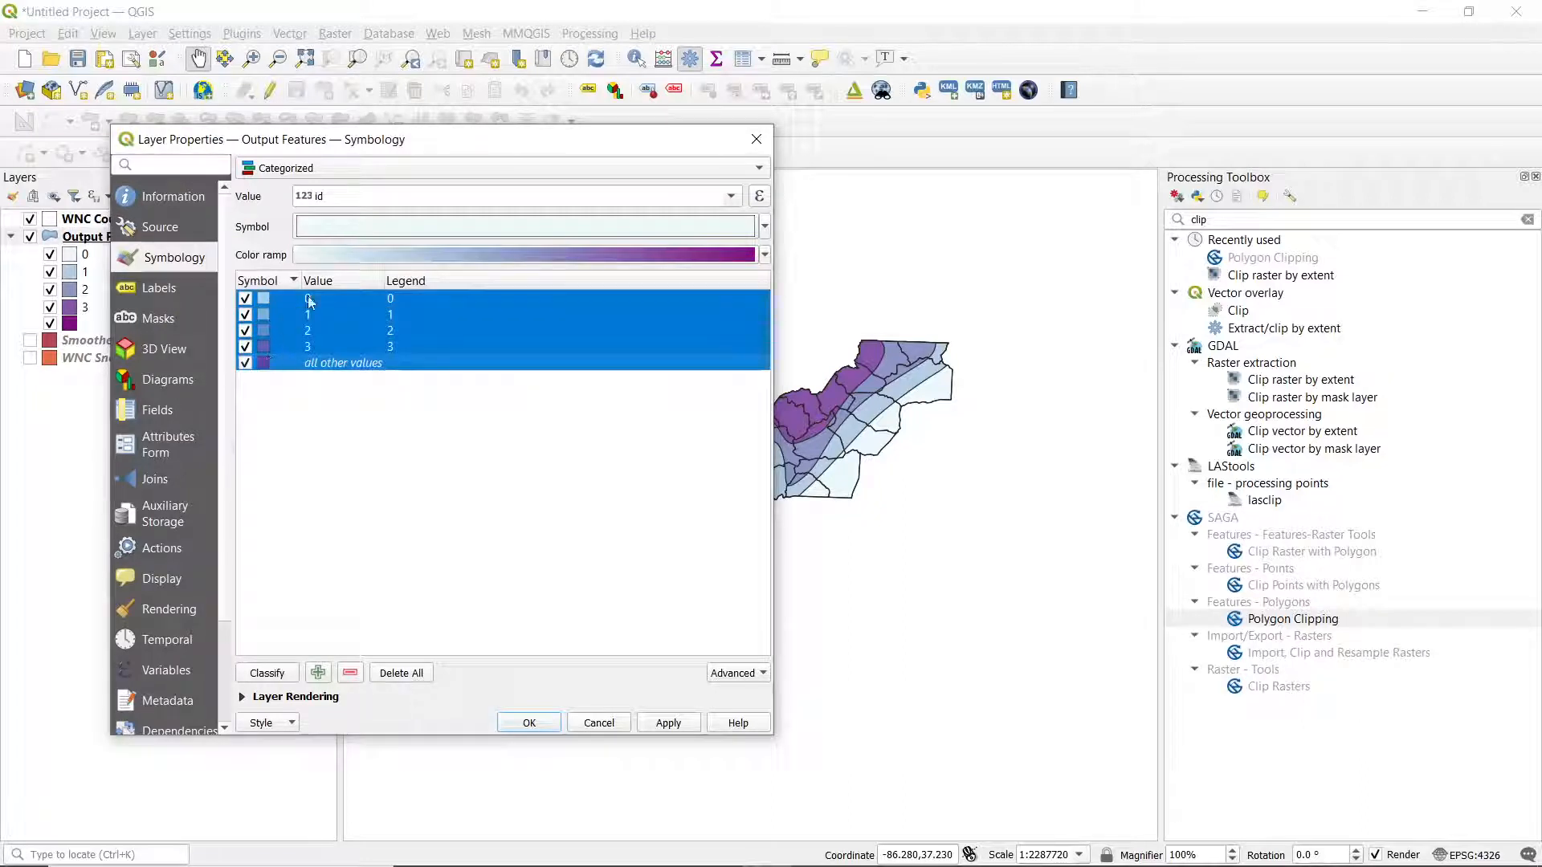
pyautogui.click(341, 228)
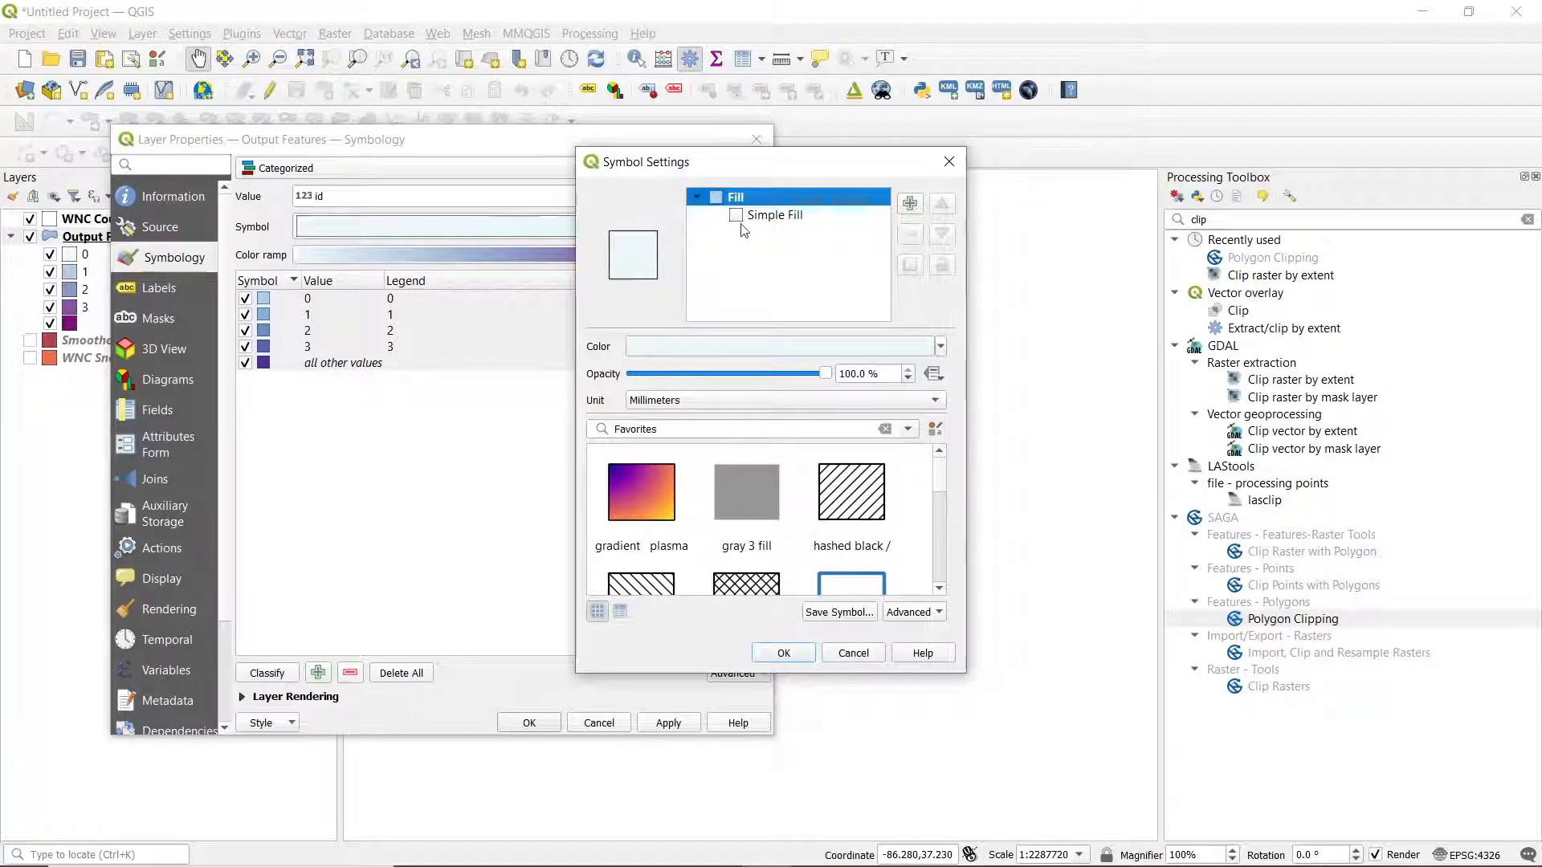
pyautogui.click(722, 215)
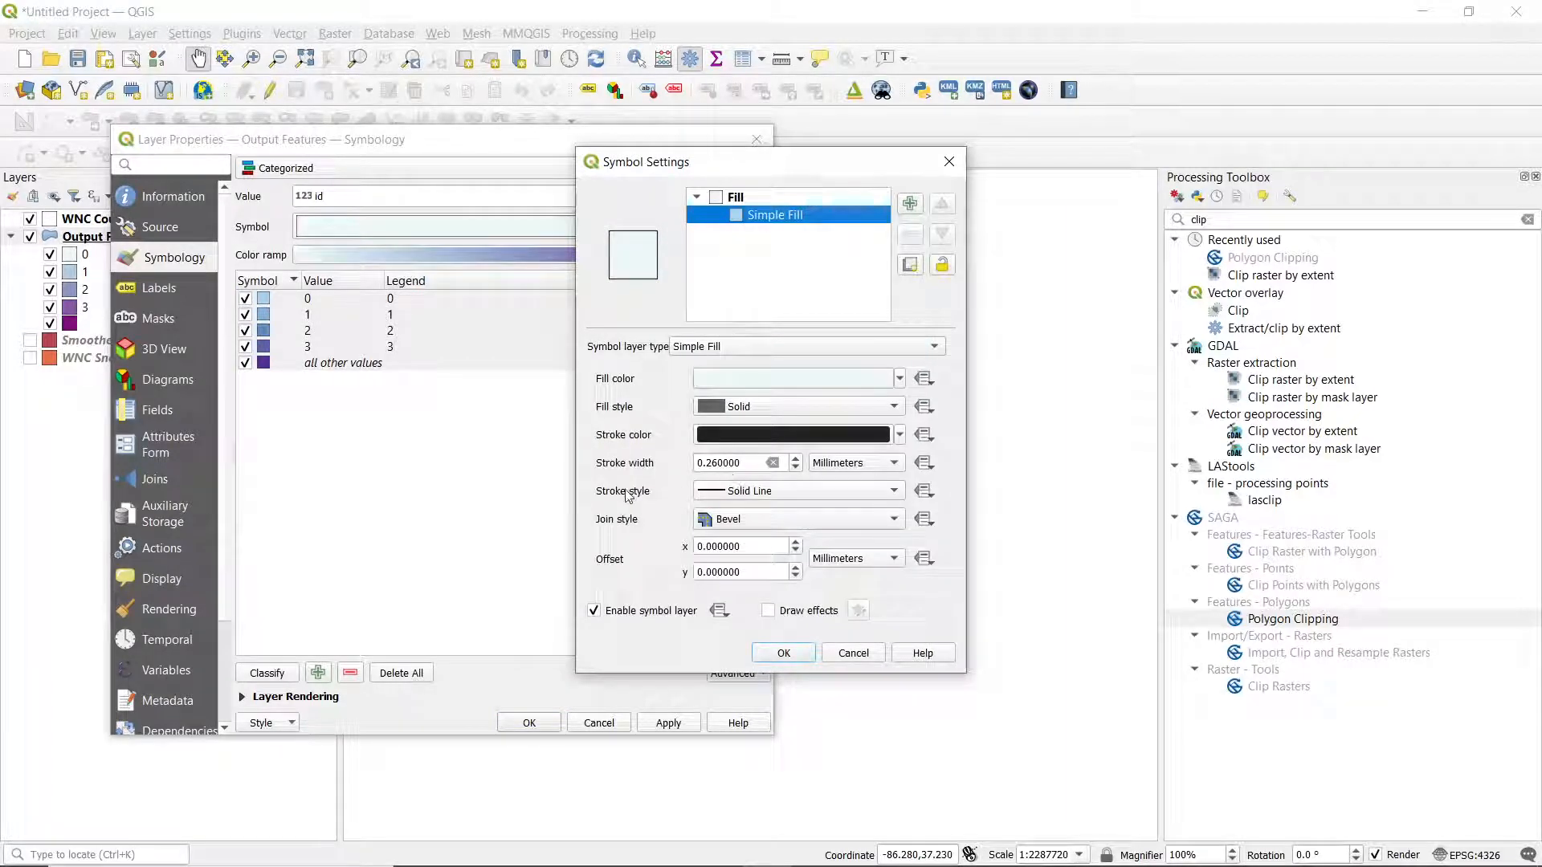
pyautogui.click(771, 500)
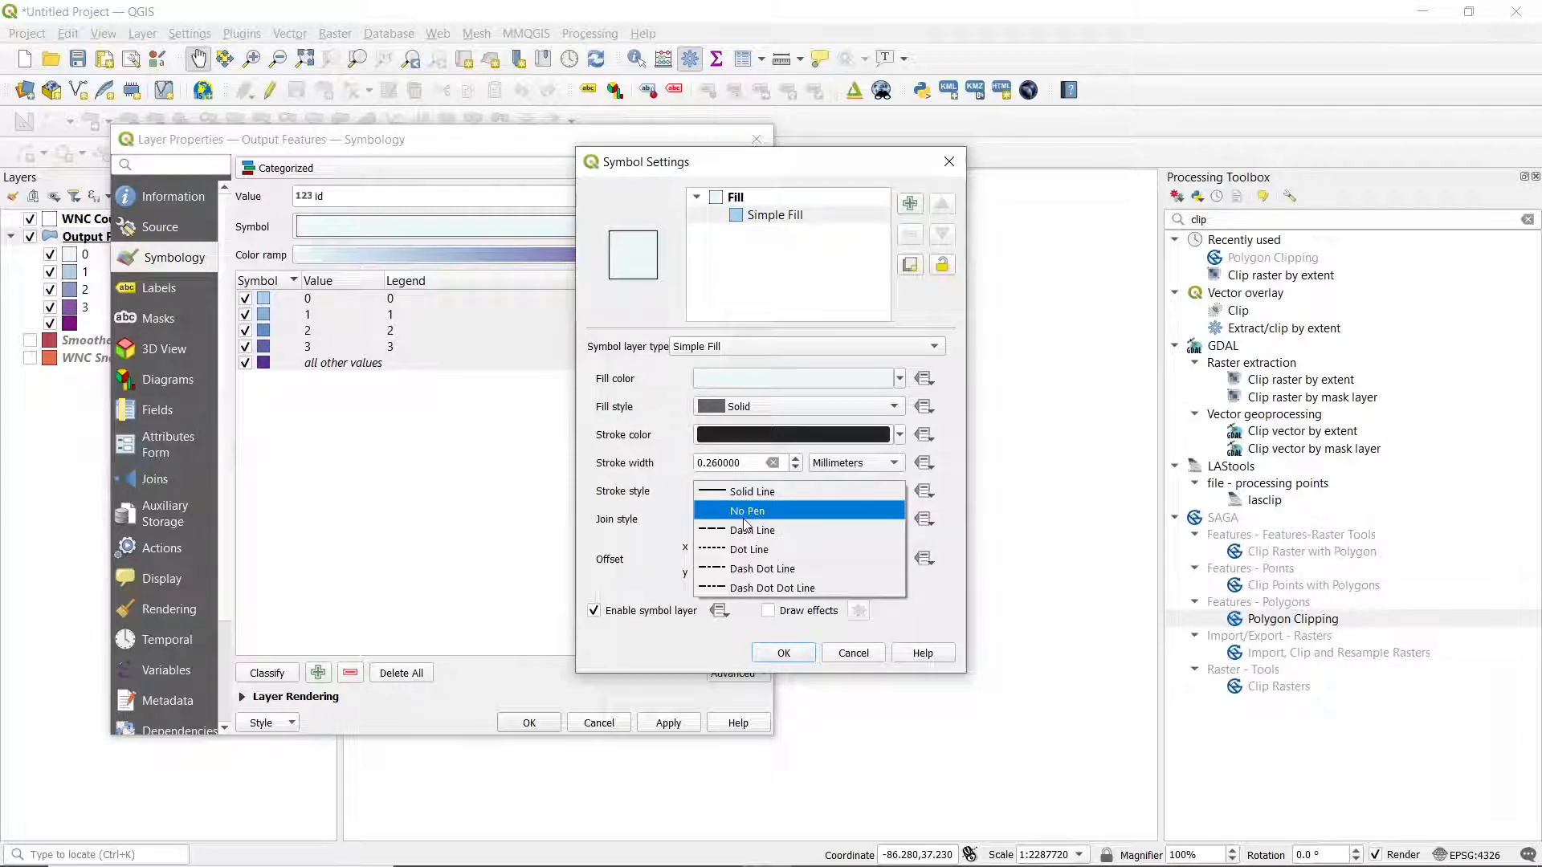
pyautogui.click(742, 520)
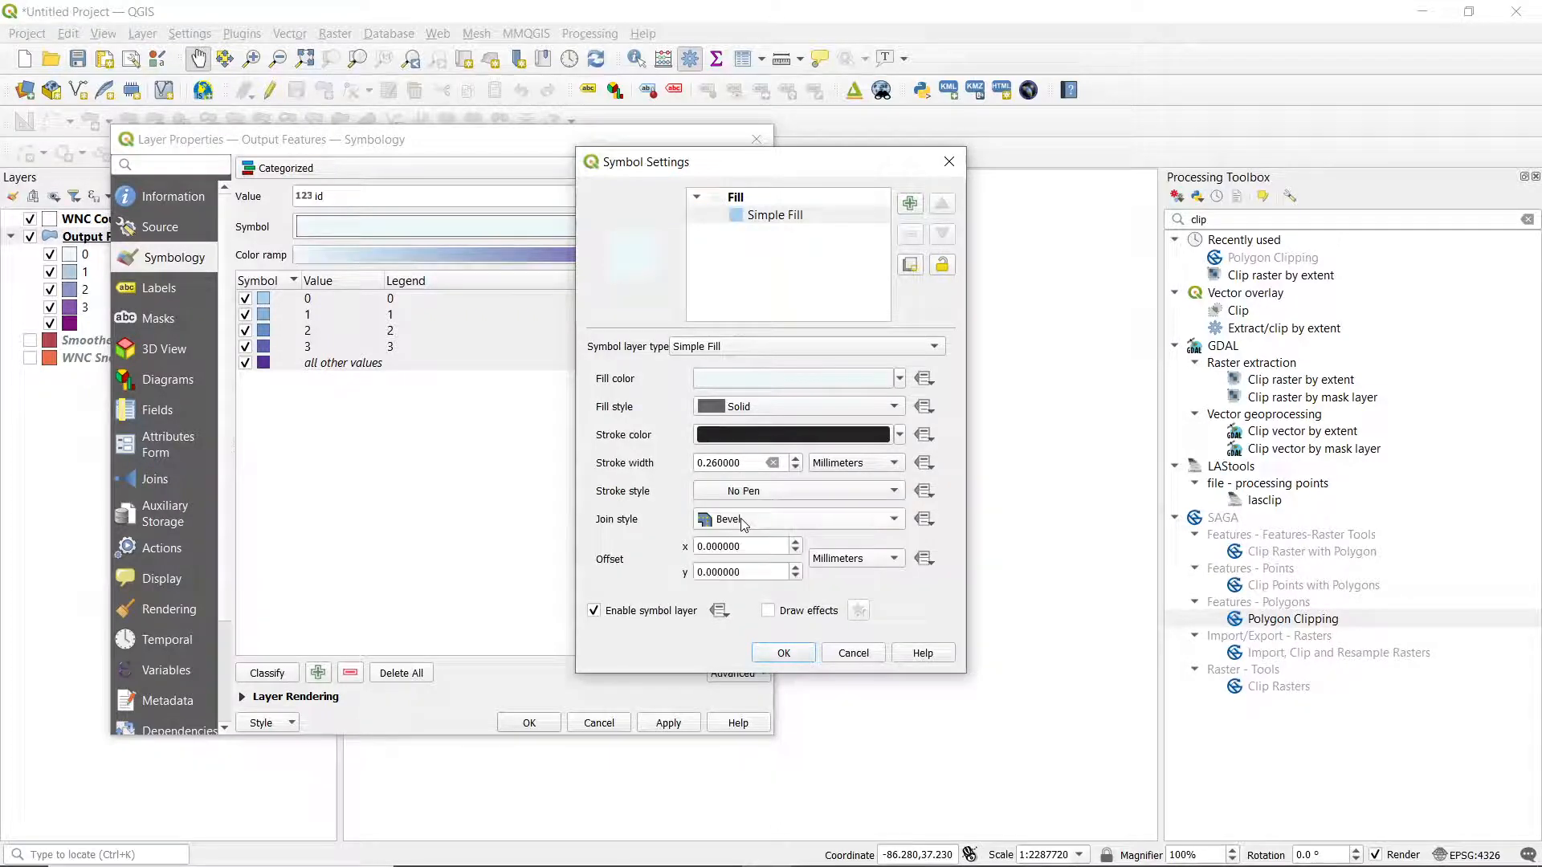
pyautogui.click(784, 653)
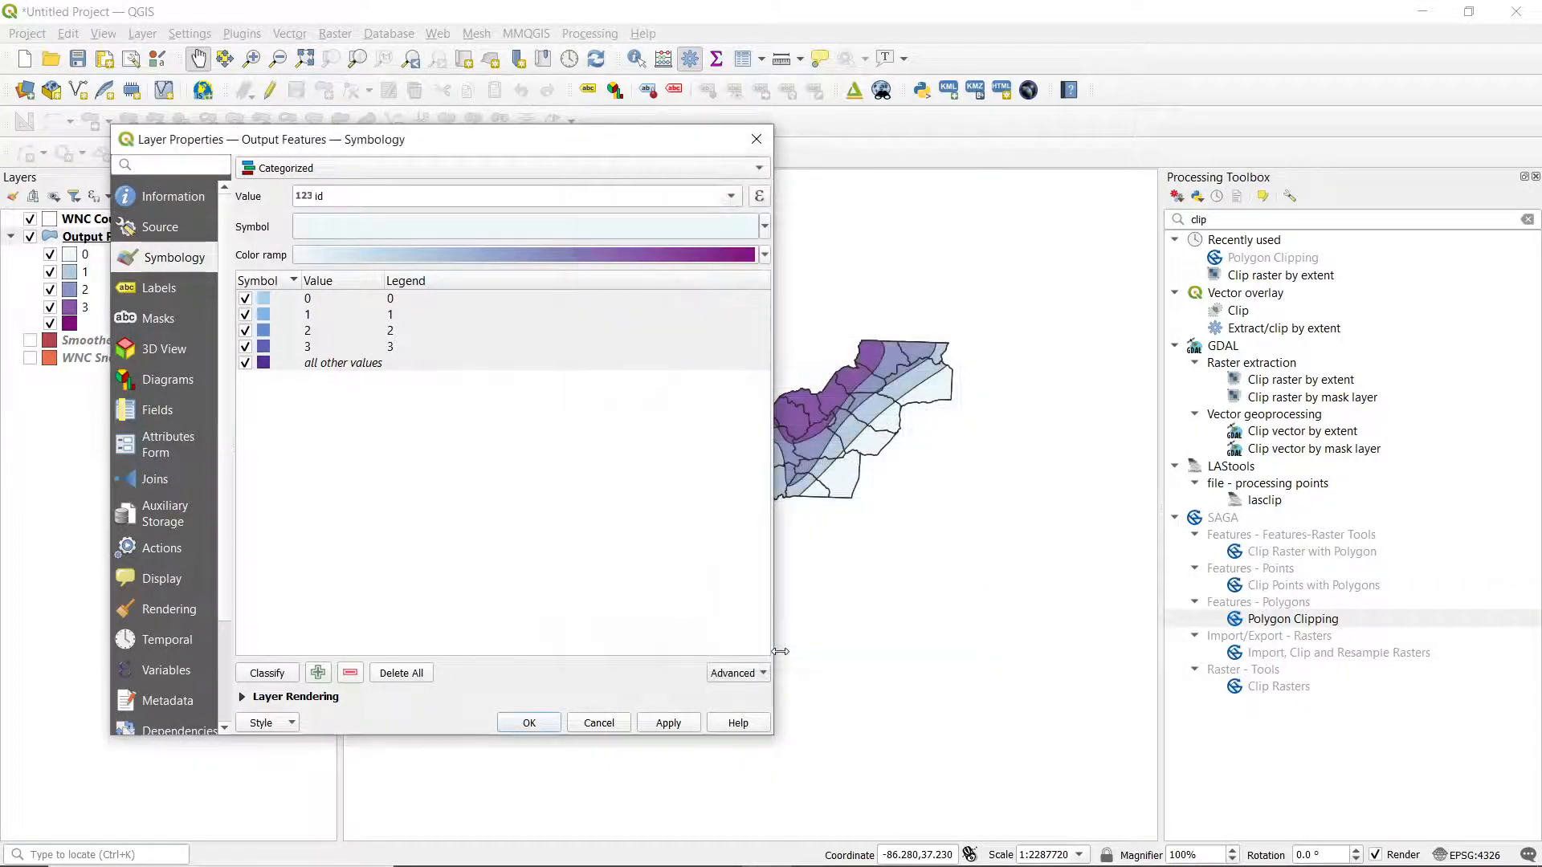
pyautogui.click(511, 725)
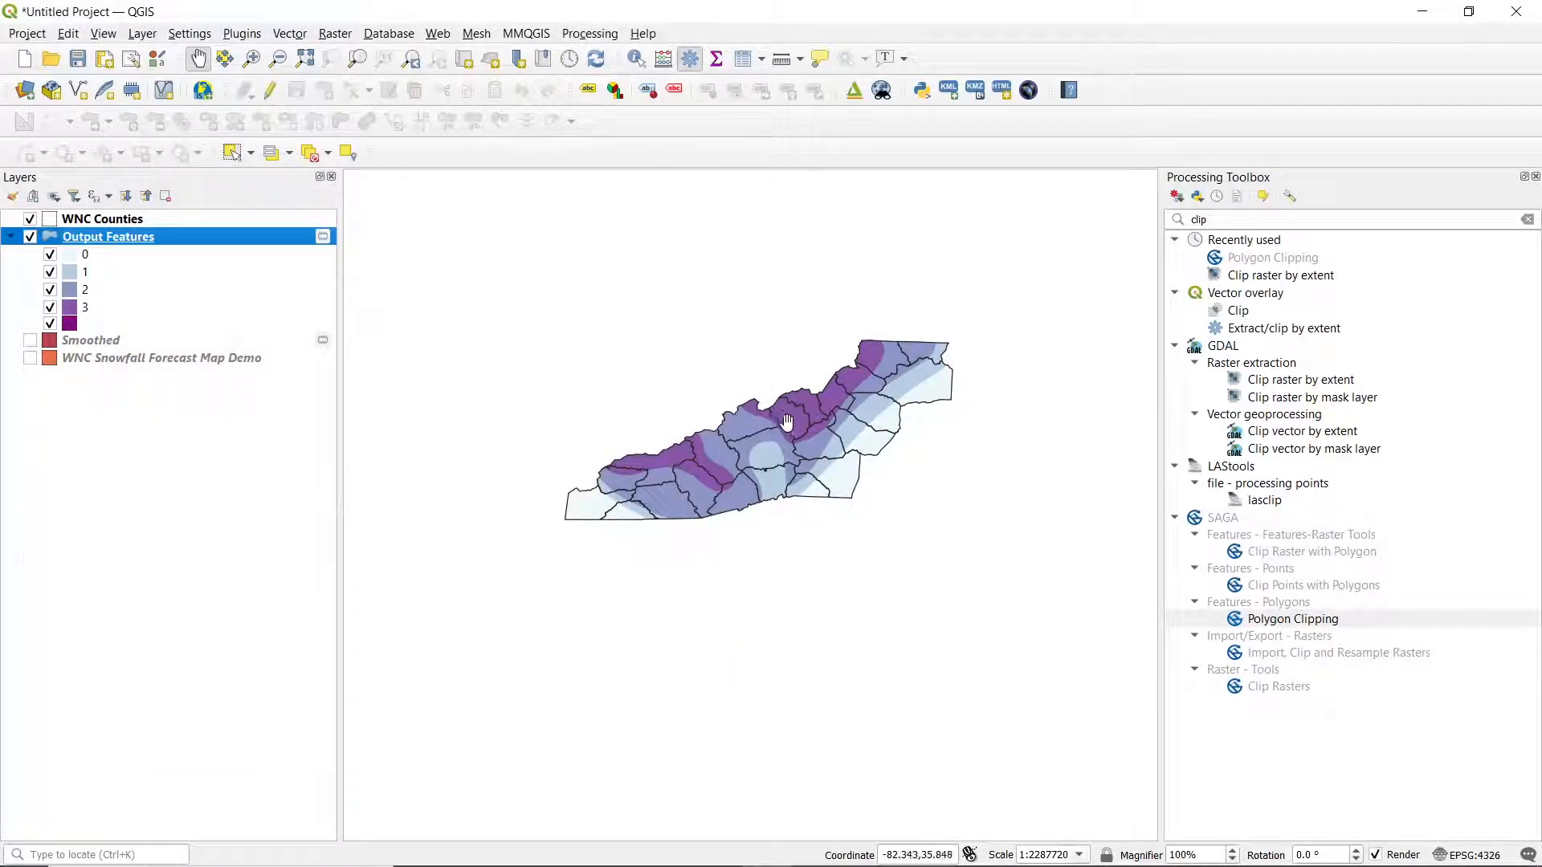
# Step: Close the Processing Toolbox to give the map canvas more room
pyautogui.click(1536, 178)
pyautogui.moveTo(1008, 438); pyautogui.dragTo(928, 518)
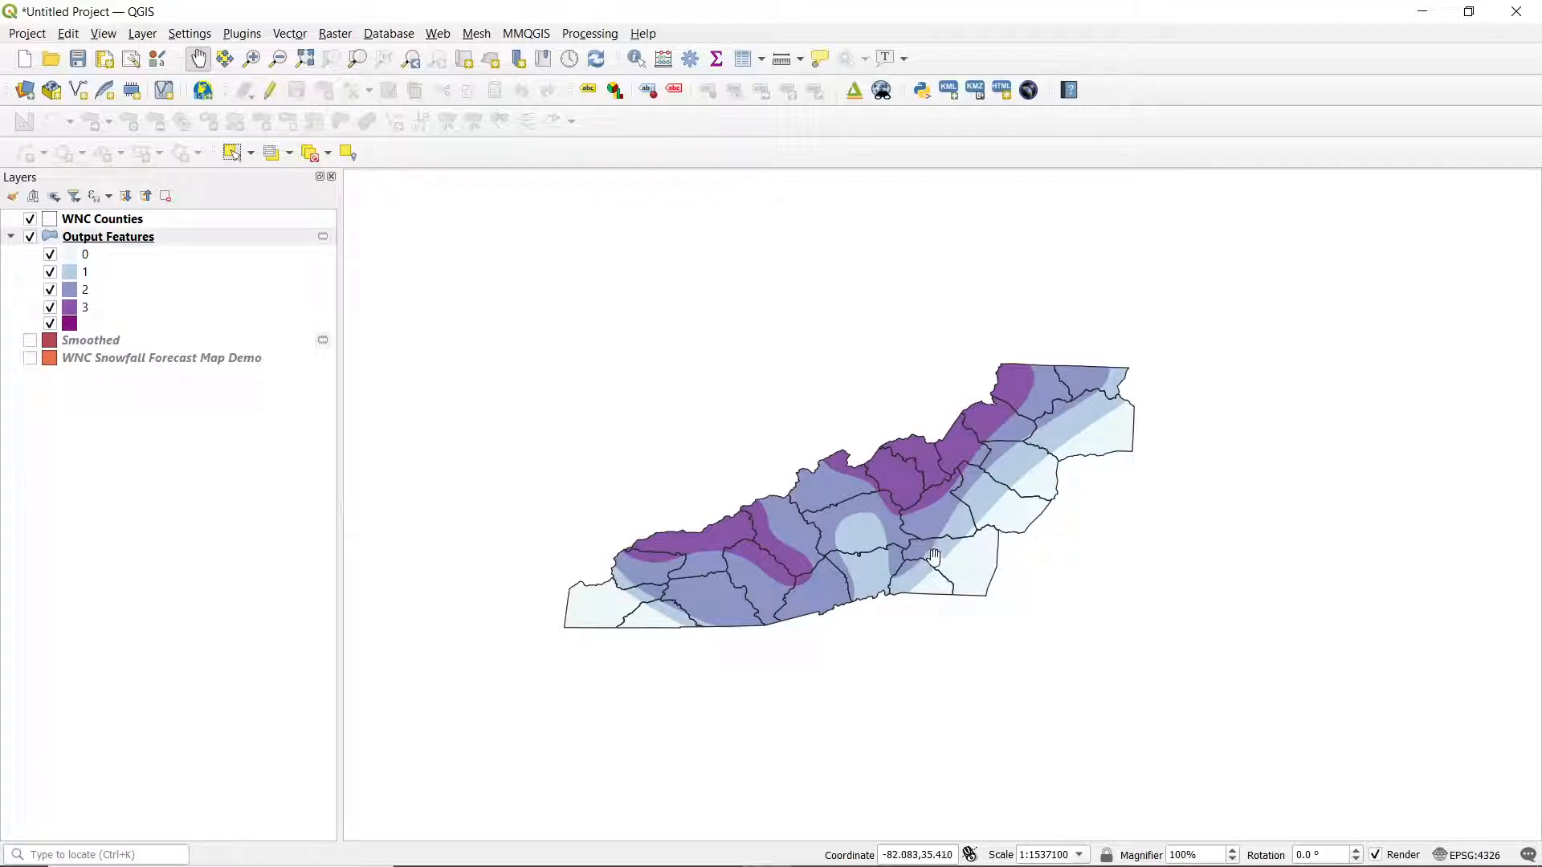
pyautogui.moveTo(815, 559); pyautogui.dragTo(910, 540)
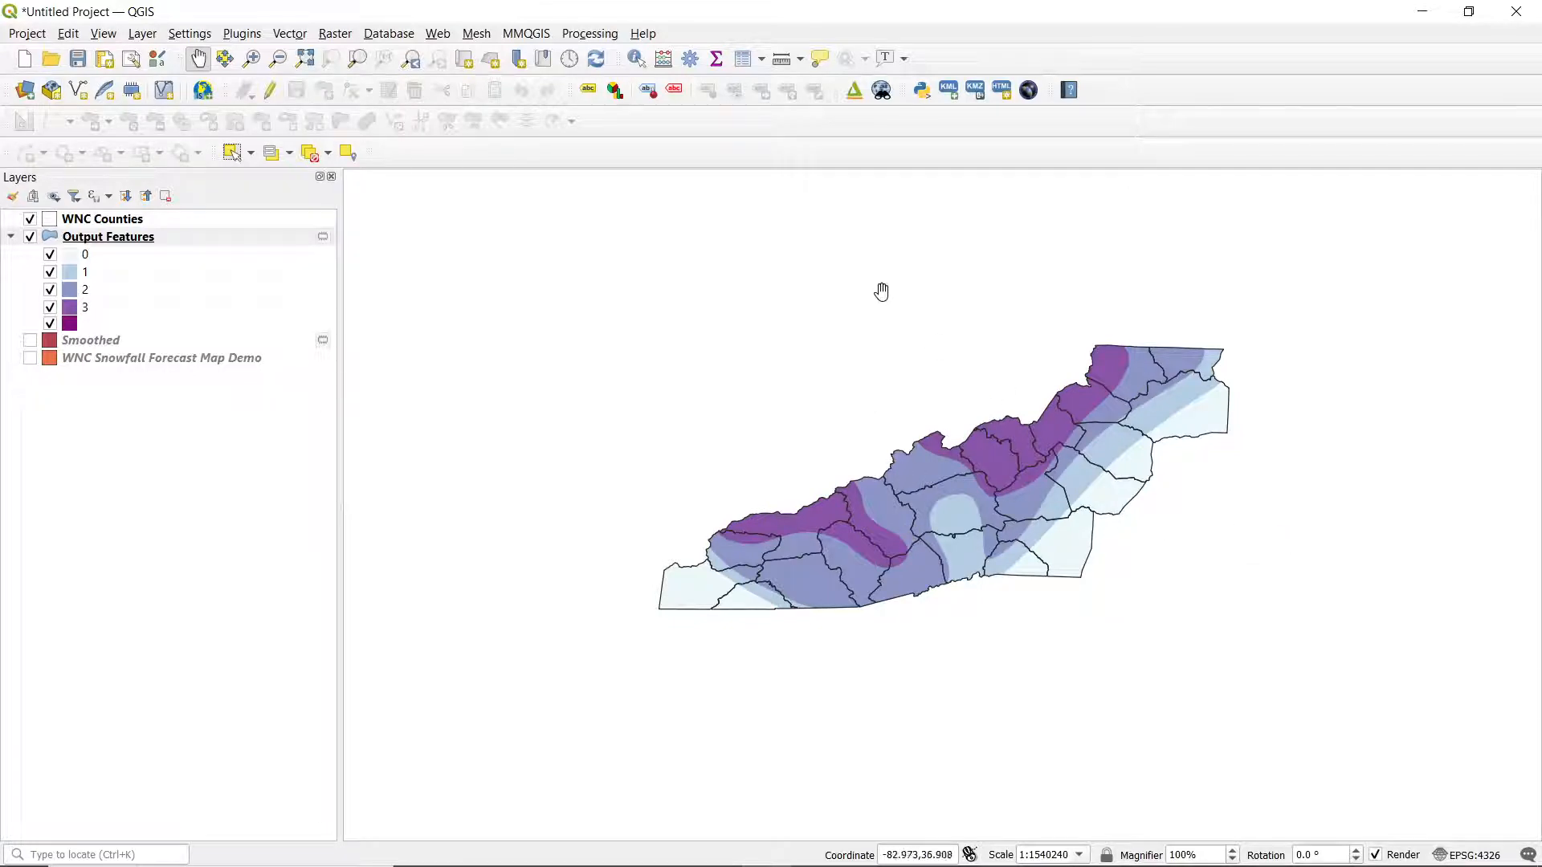
# Step: Create an empty print layout titled "WNC Snowfall Map Demo", close the Layout Manager and return to the layout
pyautogui.click(29, 34)
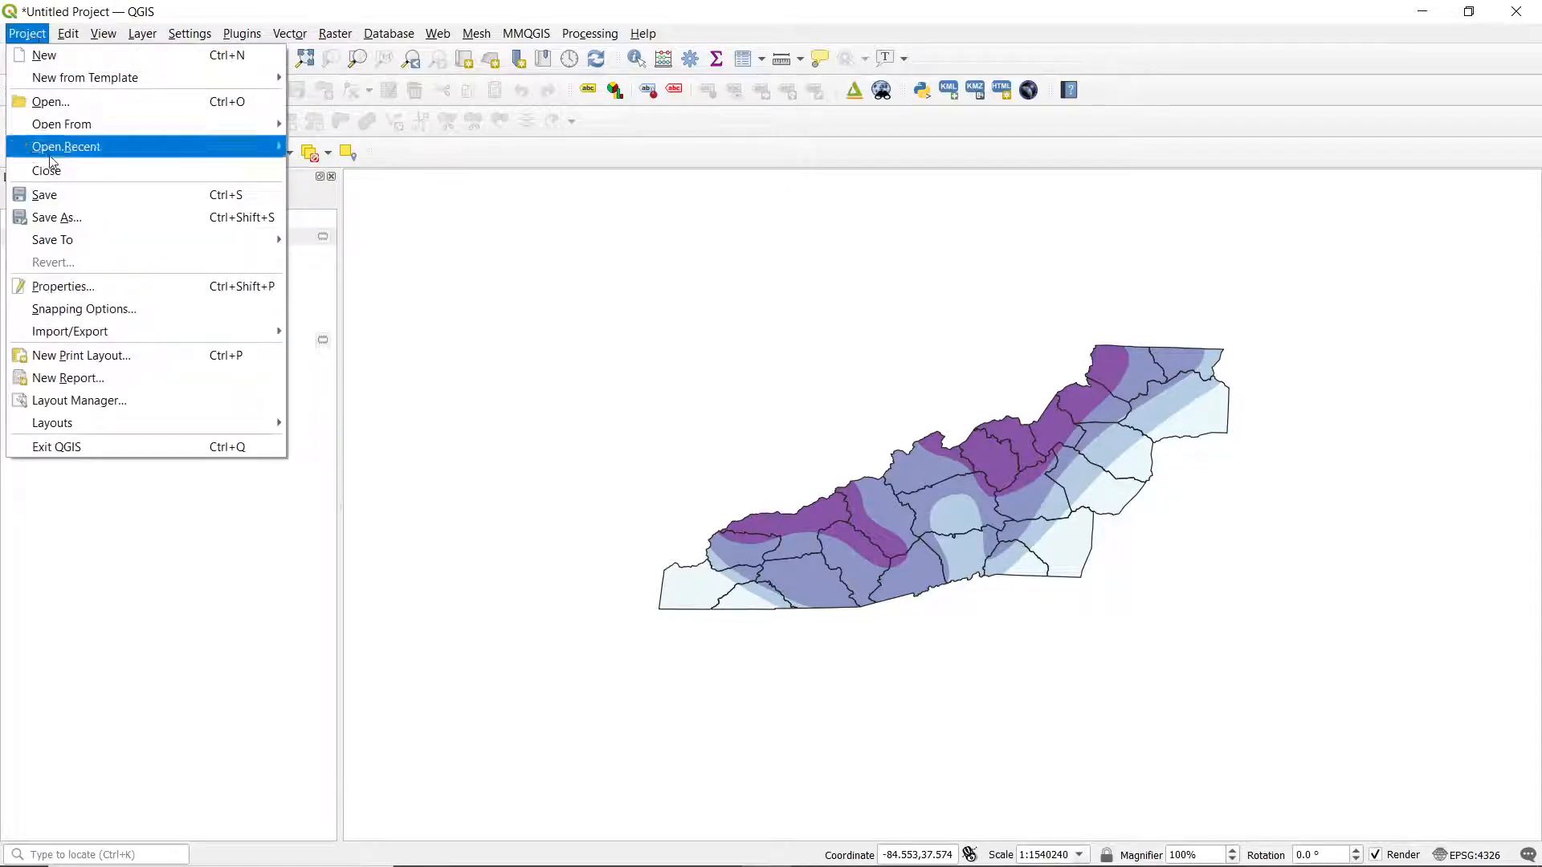
pyautogui.click(96, 400)
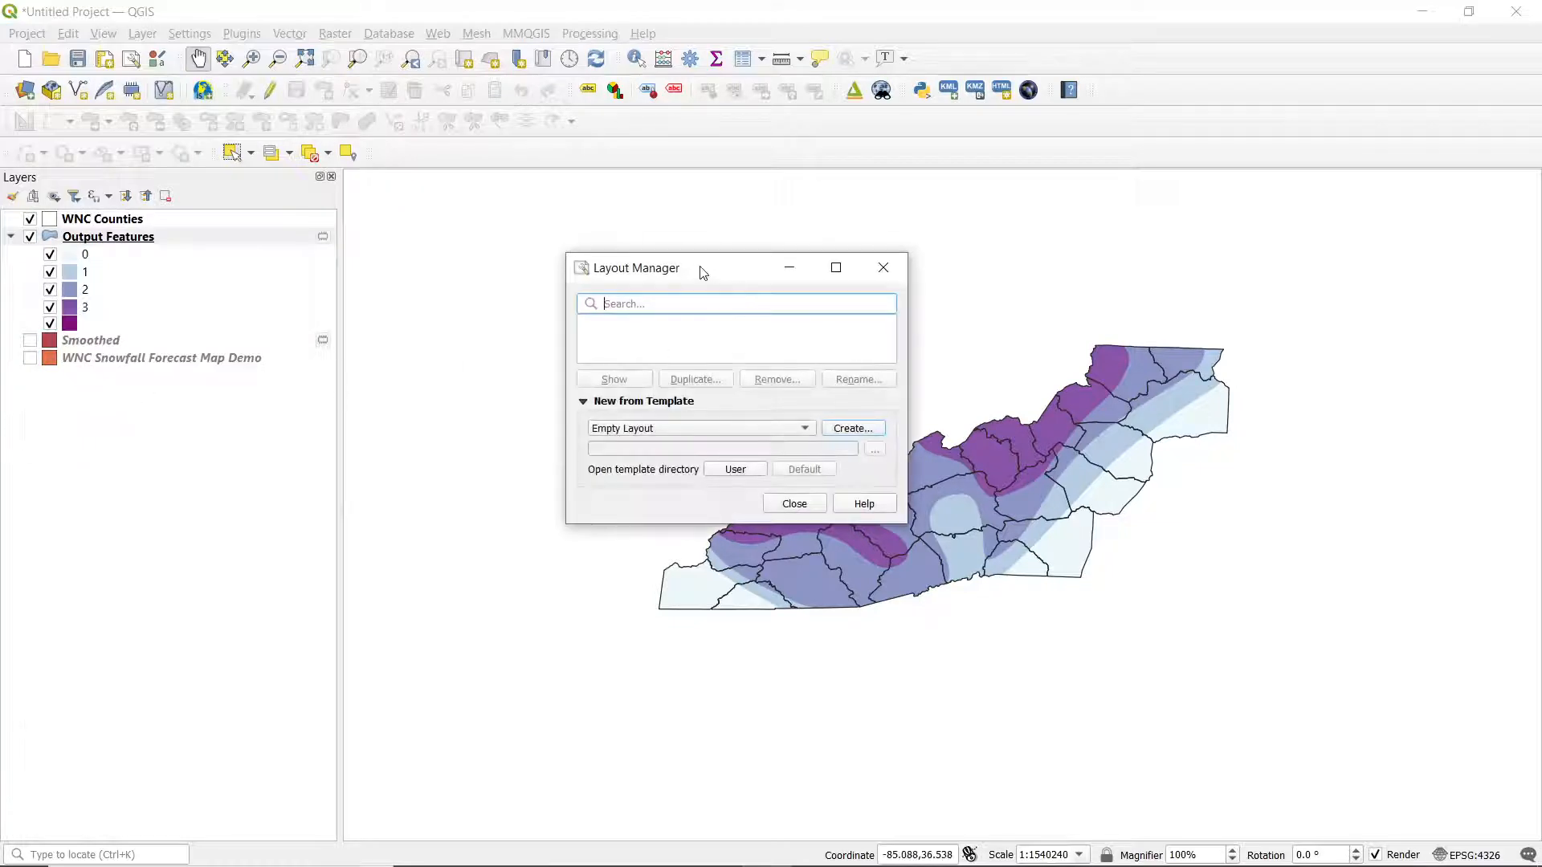
pyautogui.moveTo(702, 268); pyautogui.dragTo(469, 278)
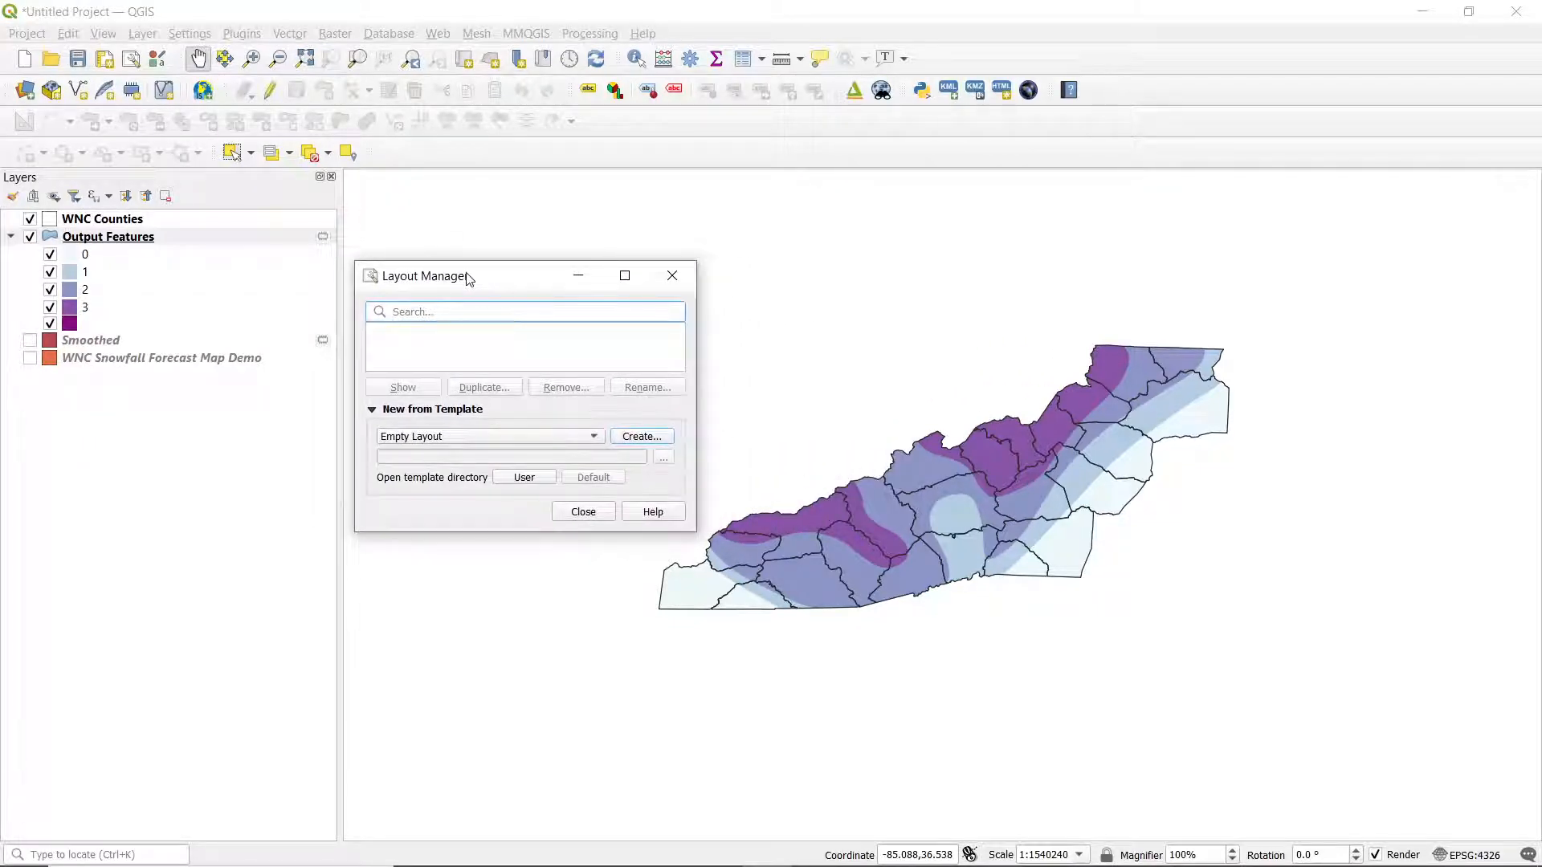
pyautogui.click(635, 436)
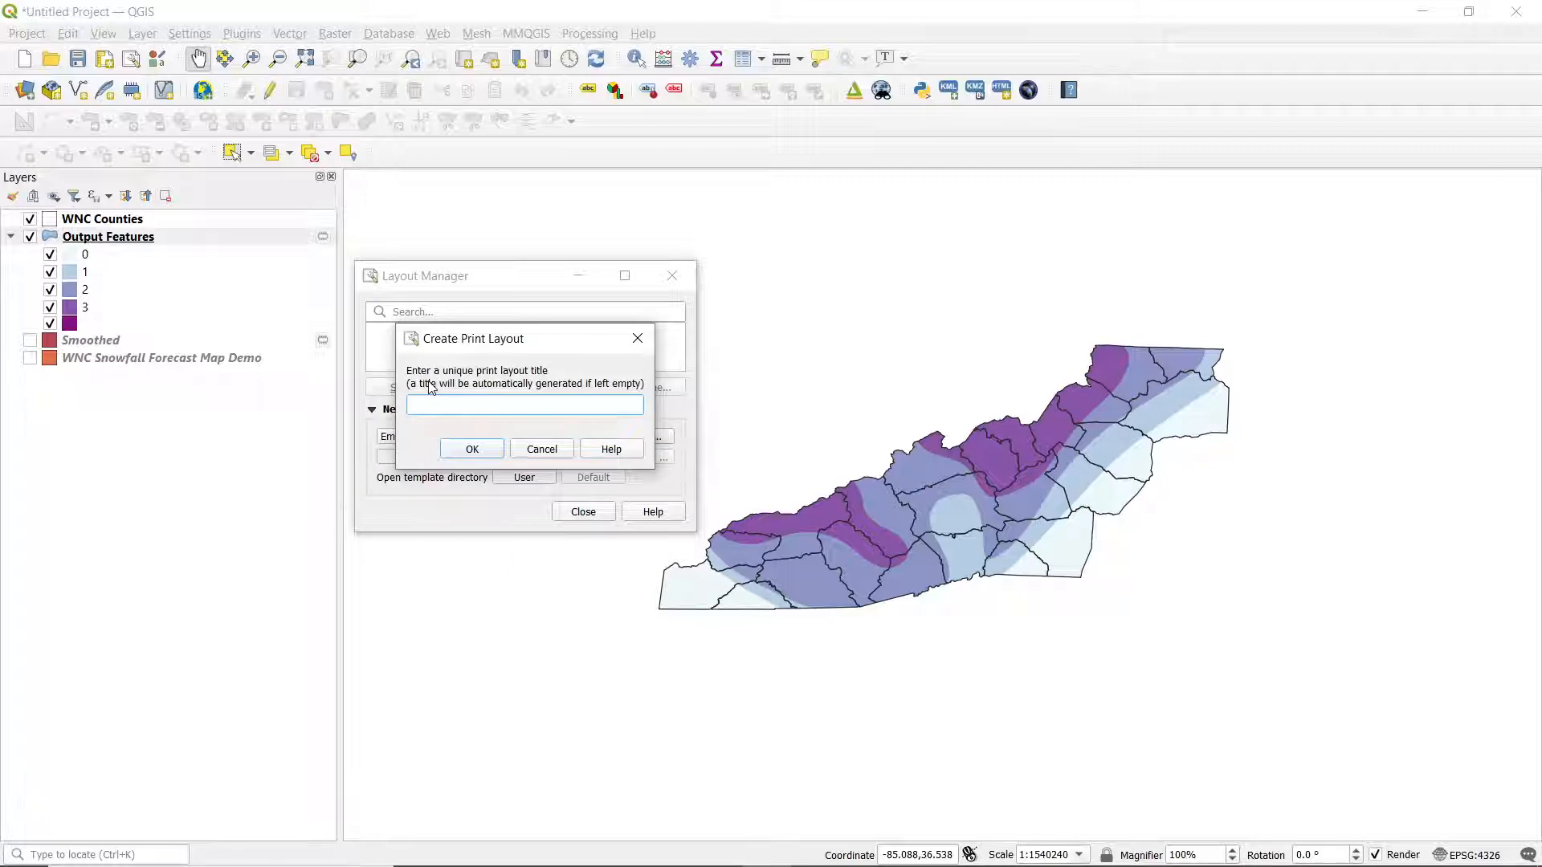
pyautogui.write('WNC Snowfall Map Demo')
pyautogui.press('Return')
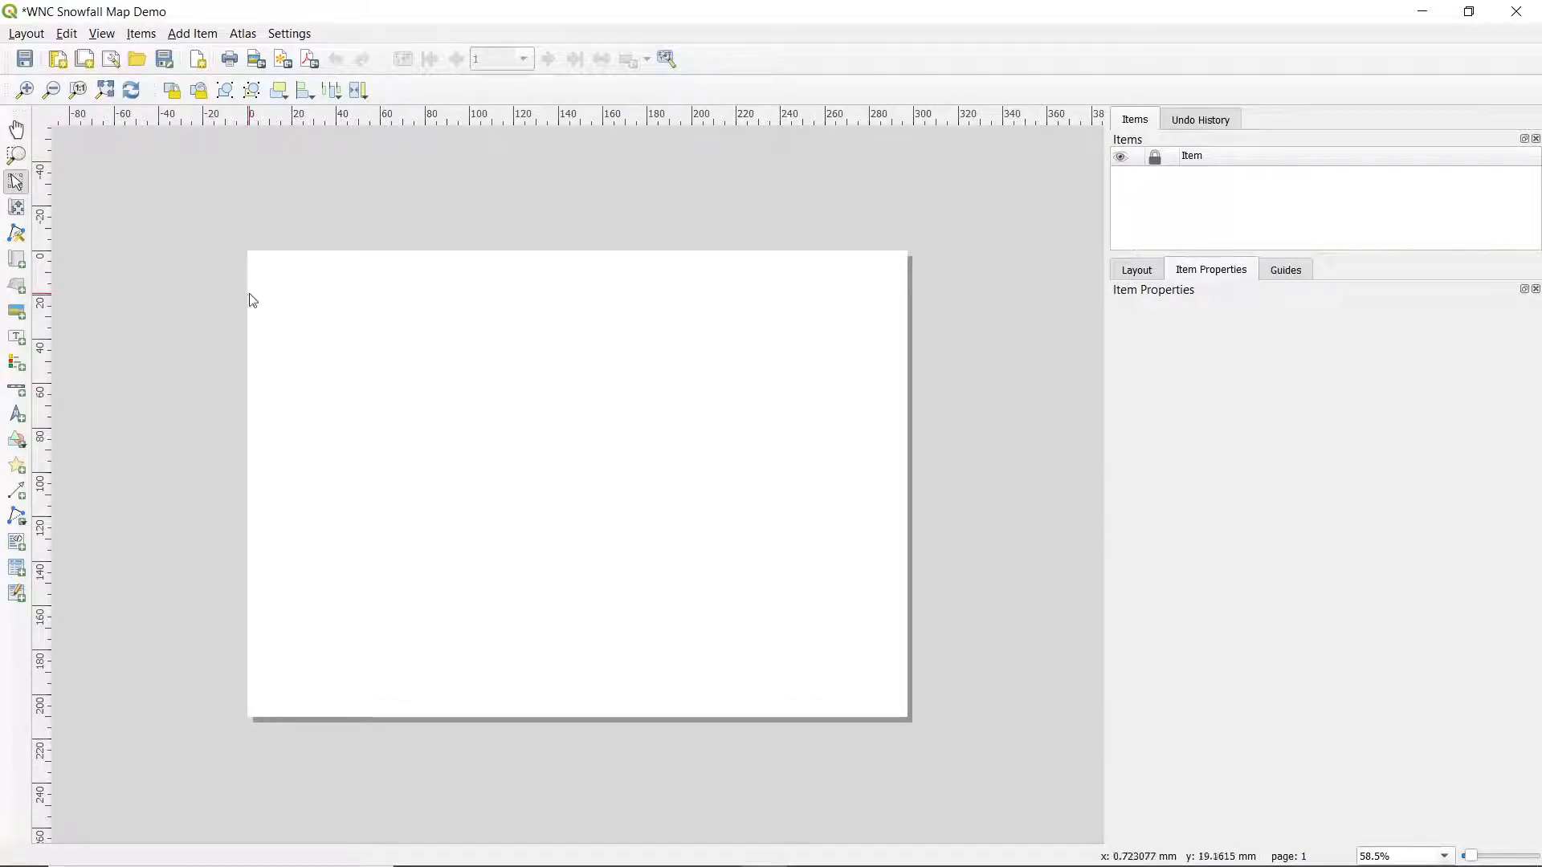
pyautogui.hotkey('alt', 'Tab')
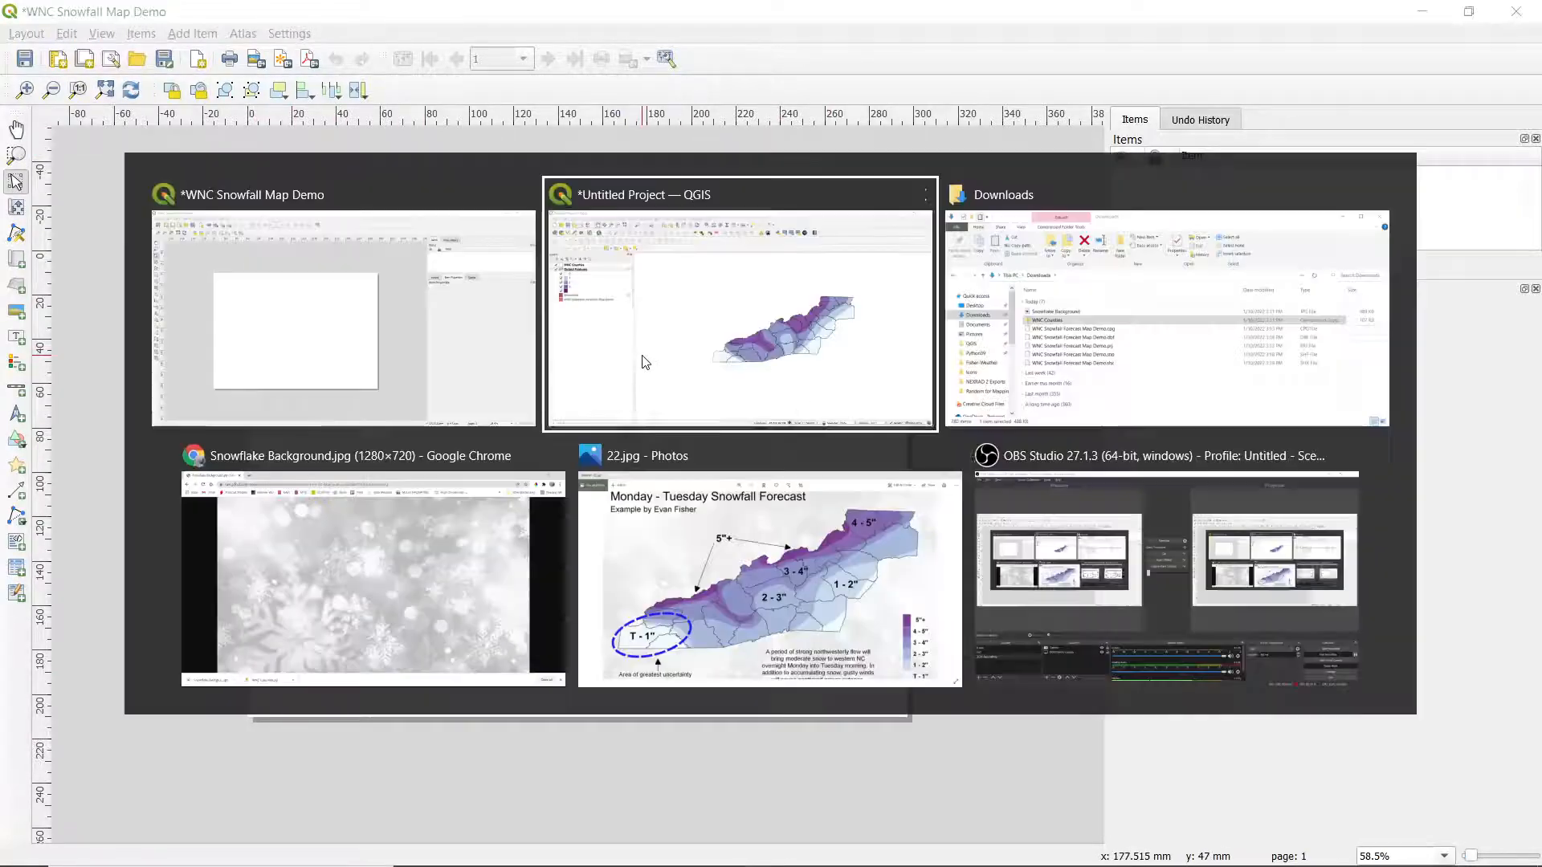
pyautogui.click(562, 512)
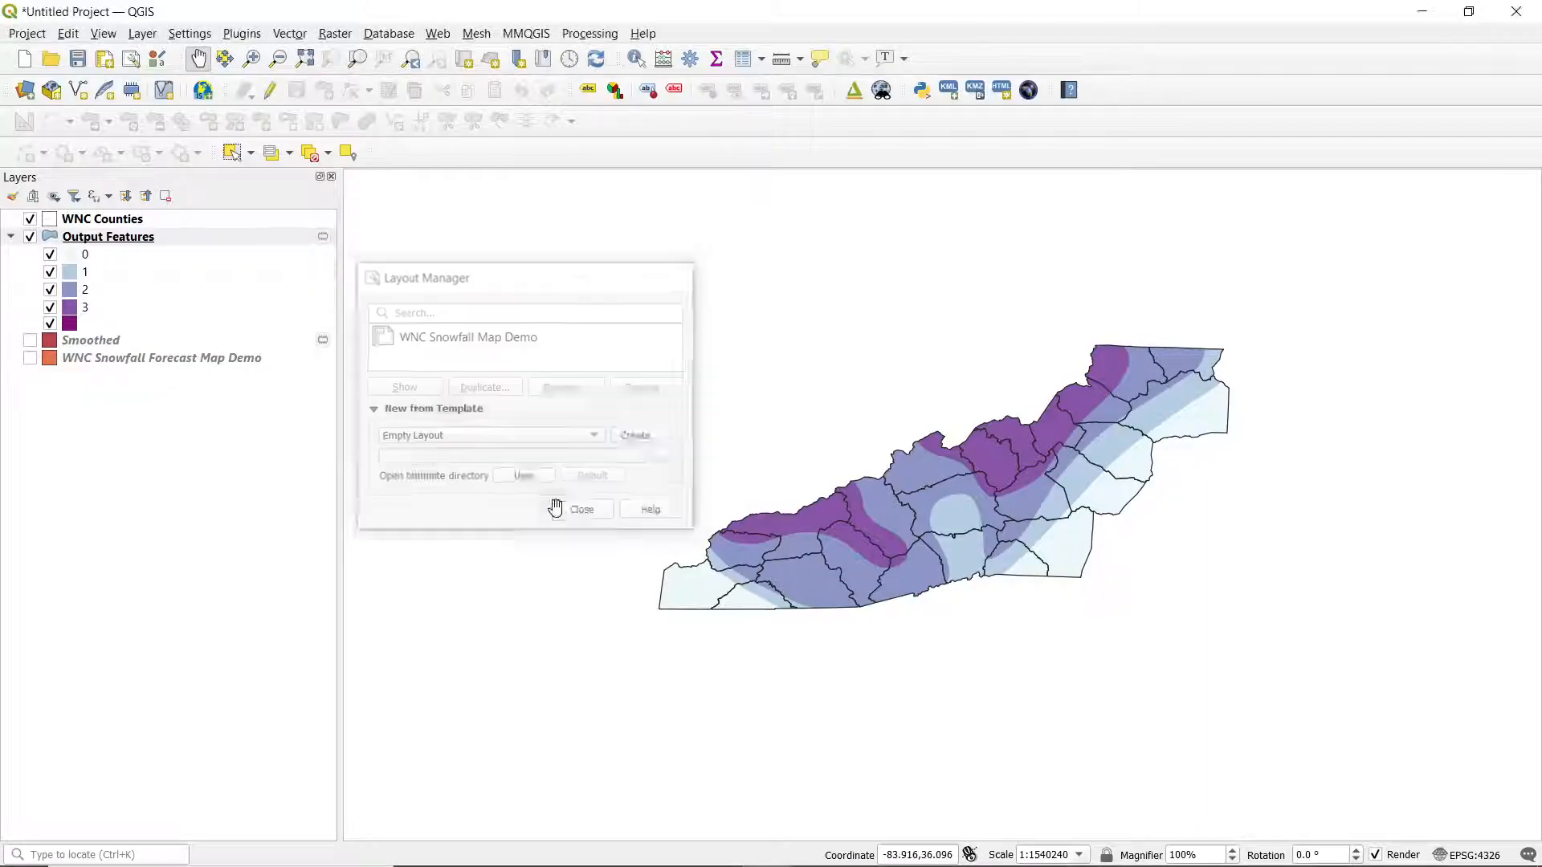
pyautogui.hotkey('alt', 'Tab')
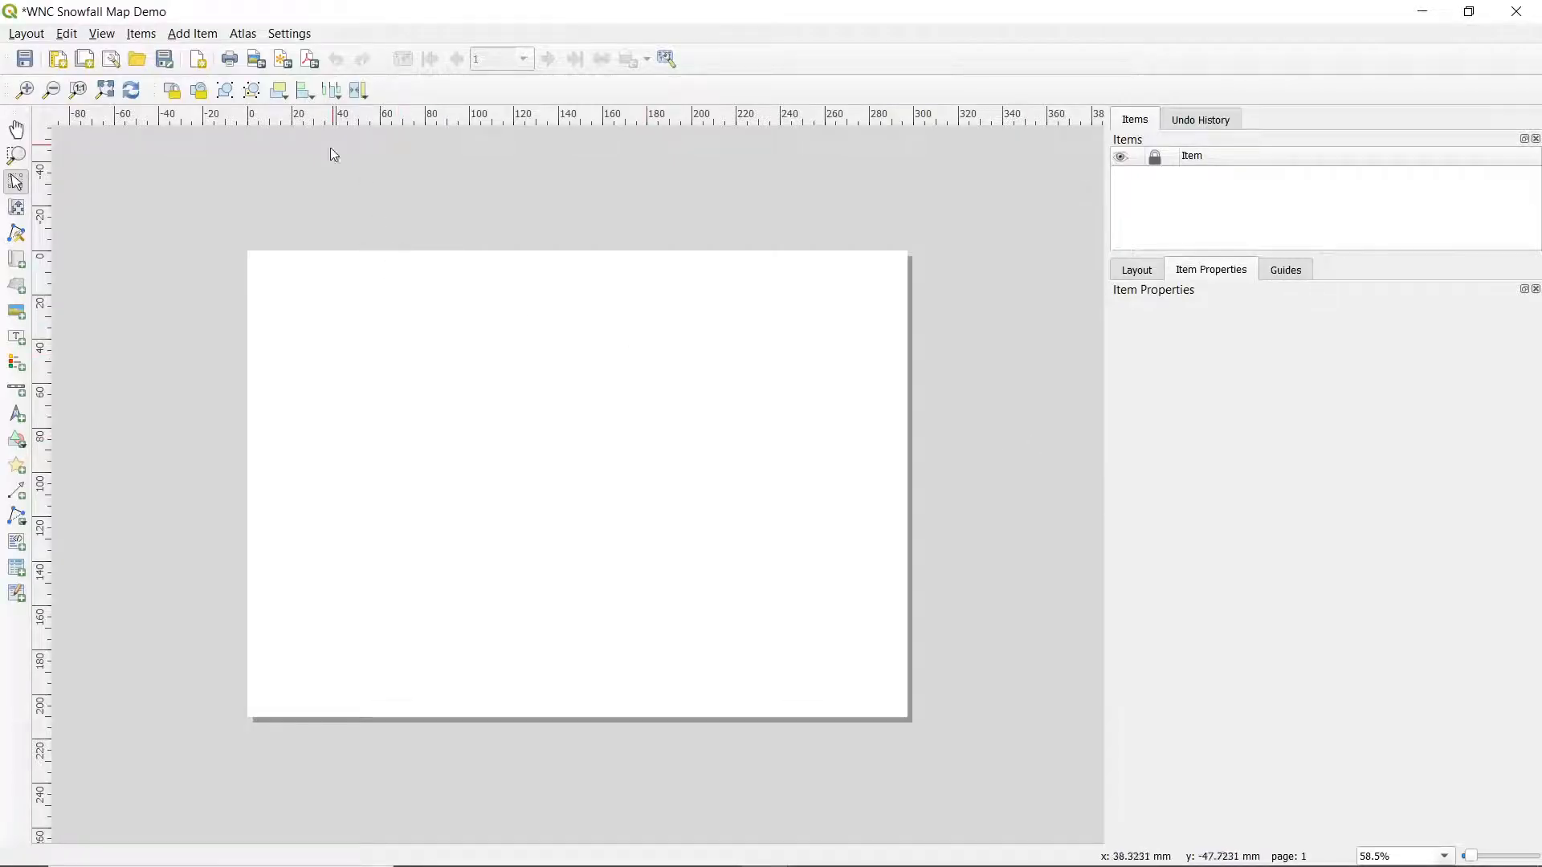
# Step: Add a map to the page from its upper-left corner, spanning the full 297 mm width and about 180 mm high
pyautogui.click(202, 35)
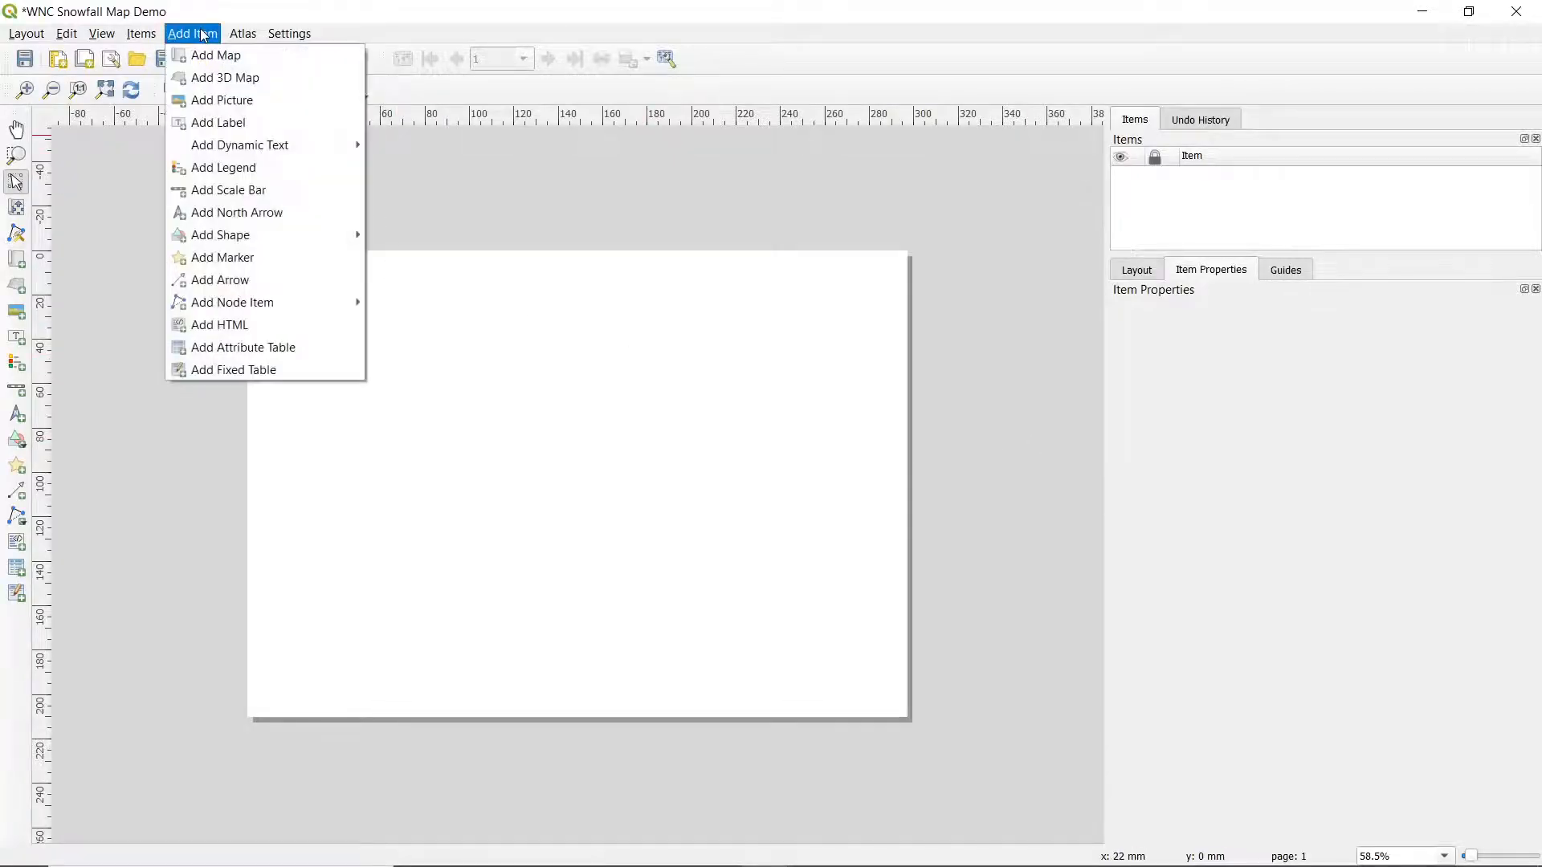
pyautogui.click(214, 55)
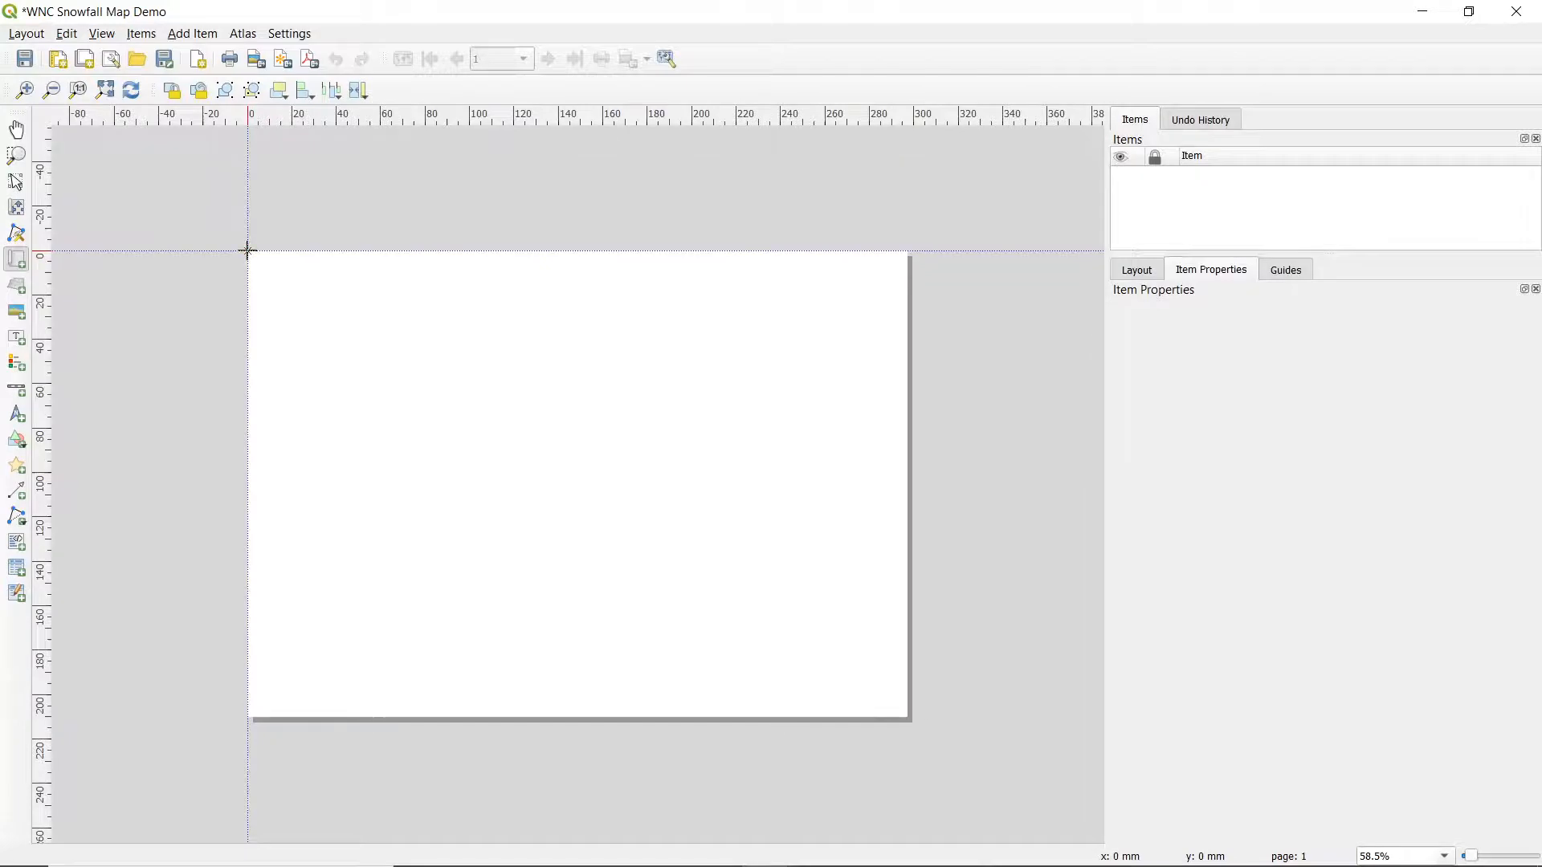
pyautogui.moveTo(247, 250); pyautogui.dragTo(905, 667)
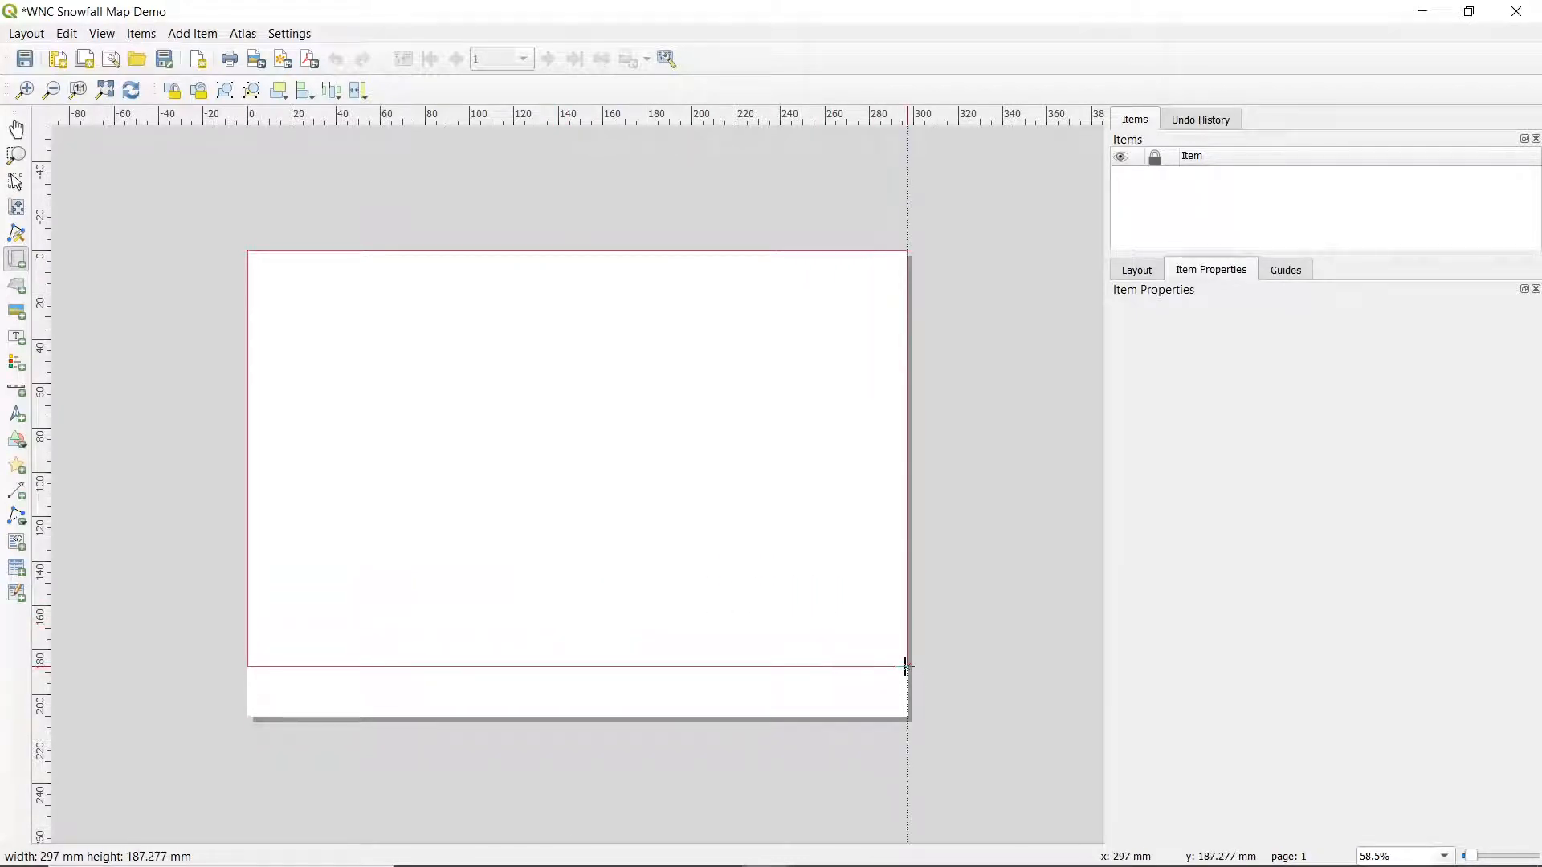
pyautogui.moveTo(906, 666)
pyautogui.mouseDown()
pyautogui.moveTo(896, 655)
pyautogui.moveTo(906, 715)
pyautogui.moveTo(902, 640)
pyautogui.moveTo(906, 653)
pyautogui.mouseUp()
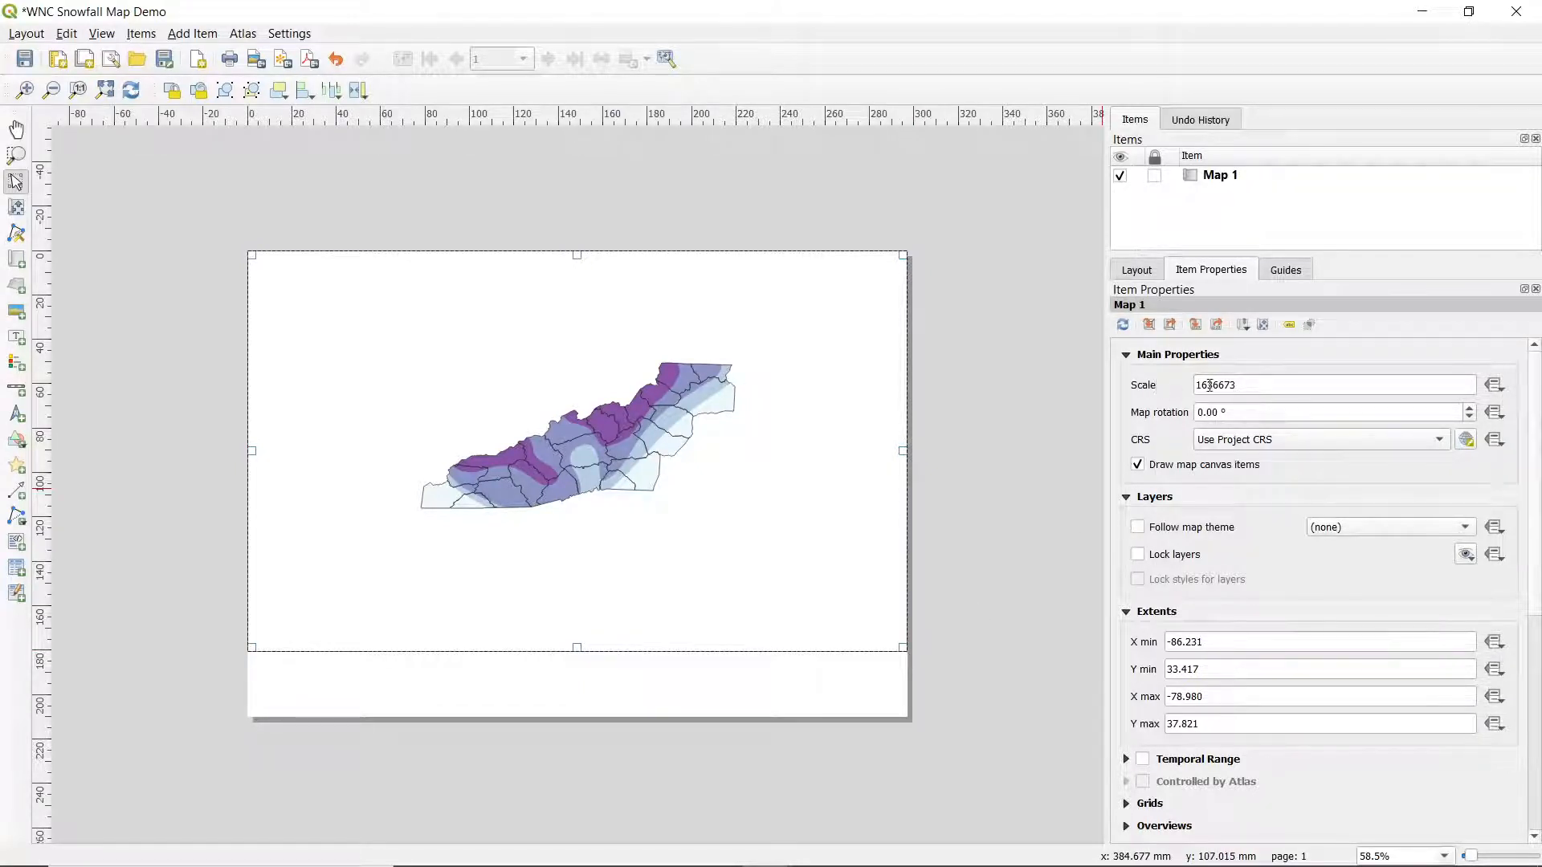
# Step: Enlarge the map content in the layout by setting the scale of Map 1 to 936673
pyautogui.moveTo(1196, 385); pyautogui.dragTo(1254, 383)
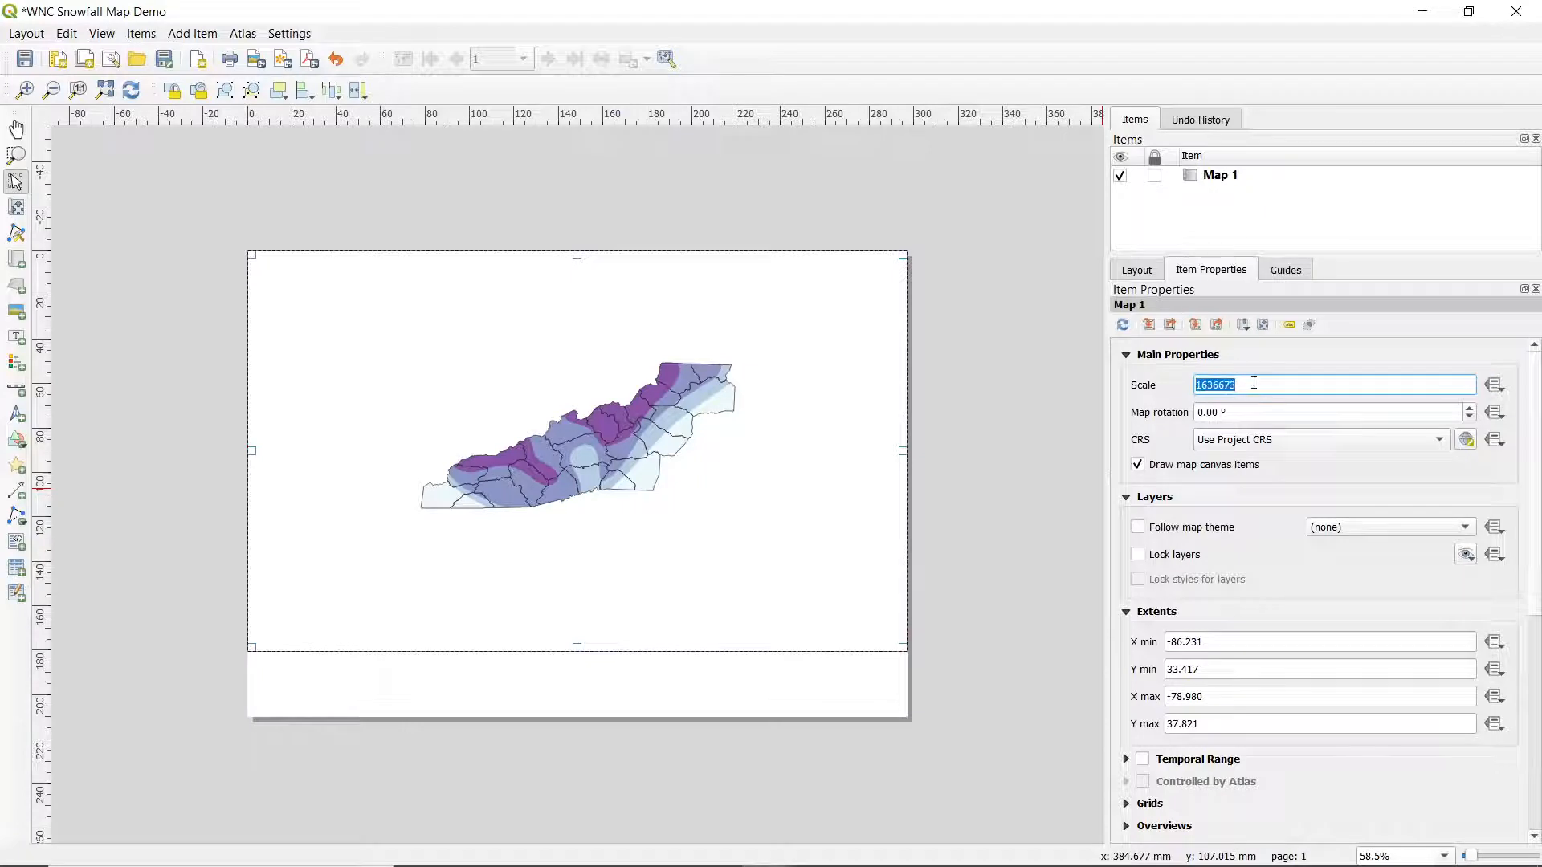
pyautogui.click(1251, 384)
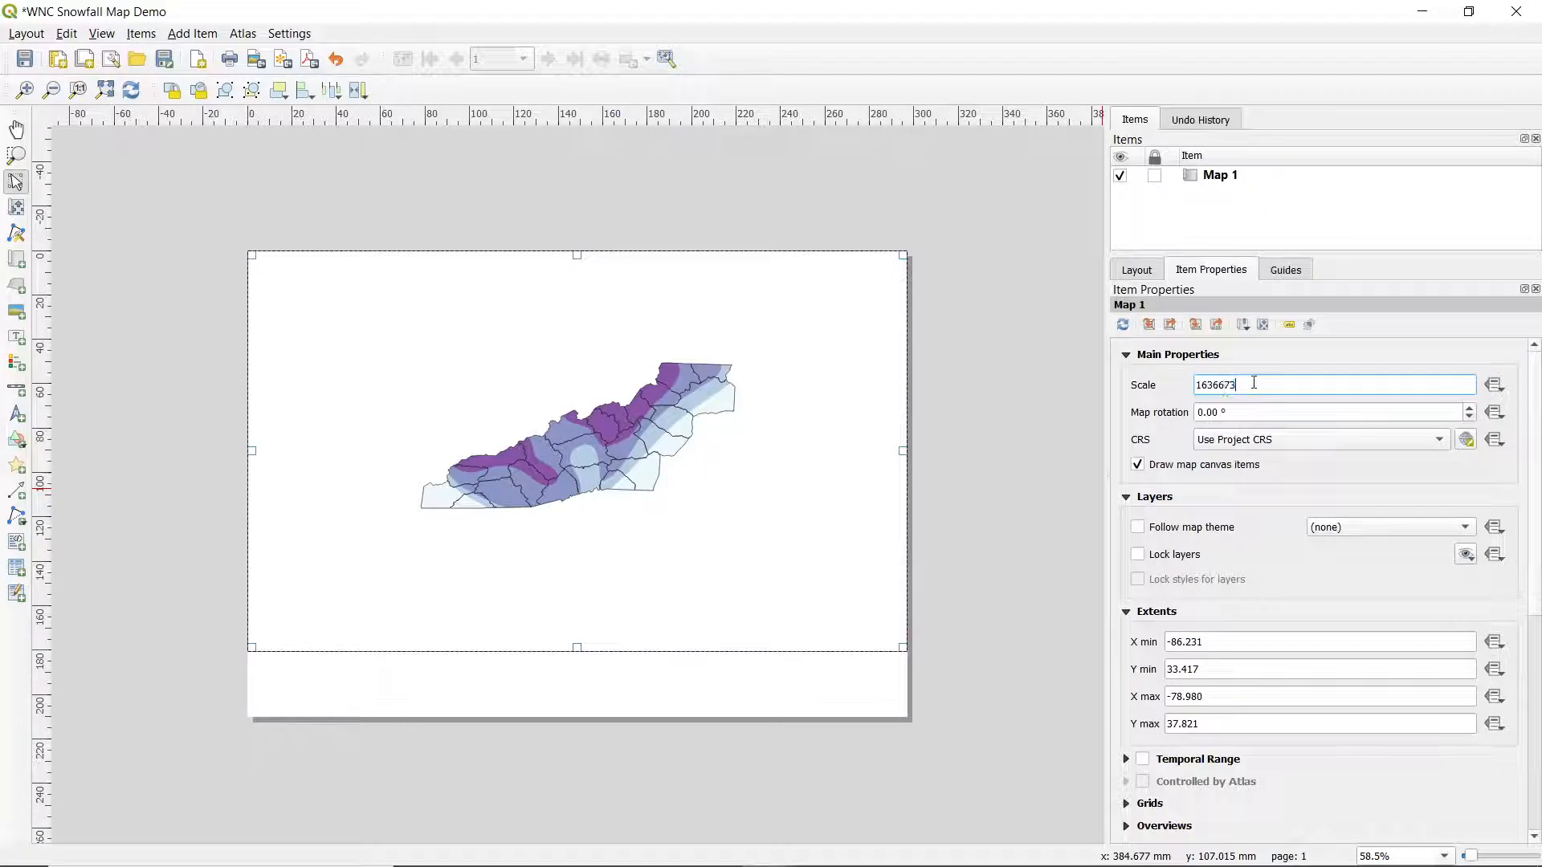
pyautogui.click(1213, 384)
pyautogui.press('BackSpace')
pyautogui.write('2')
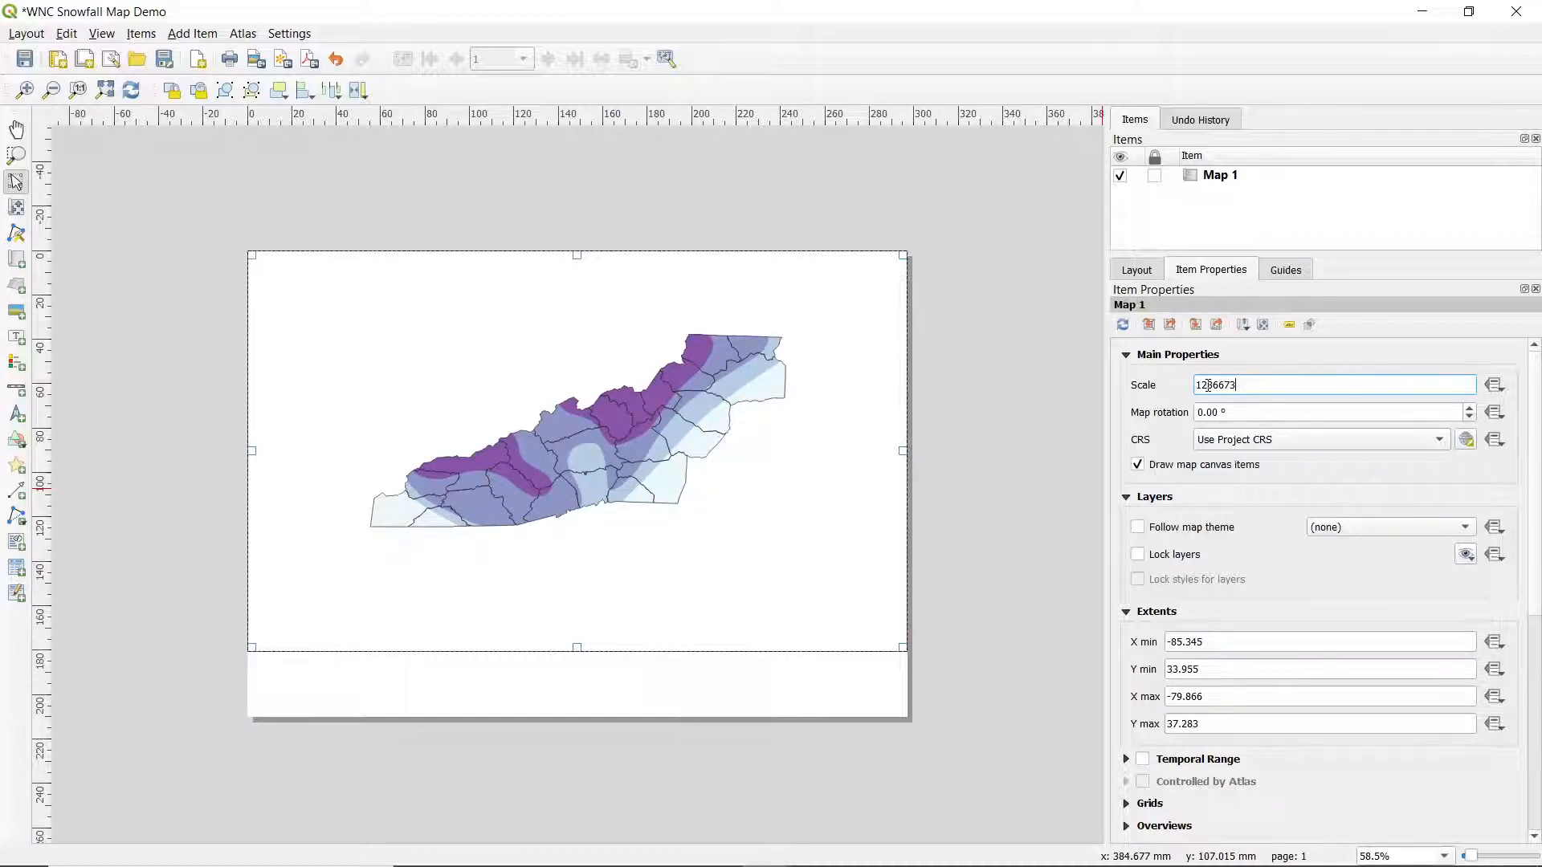
pyautogui.moveTo(1209, 385); pyautogui.dragTo(1194, 385)
pyautogui.write('93')
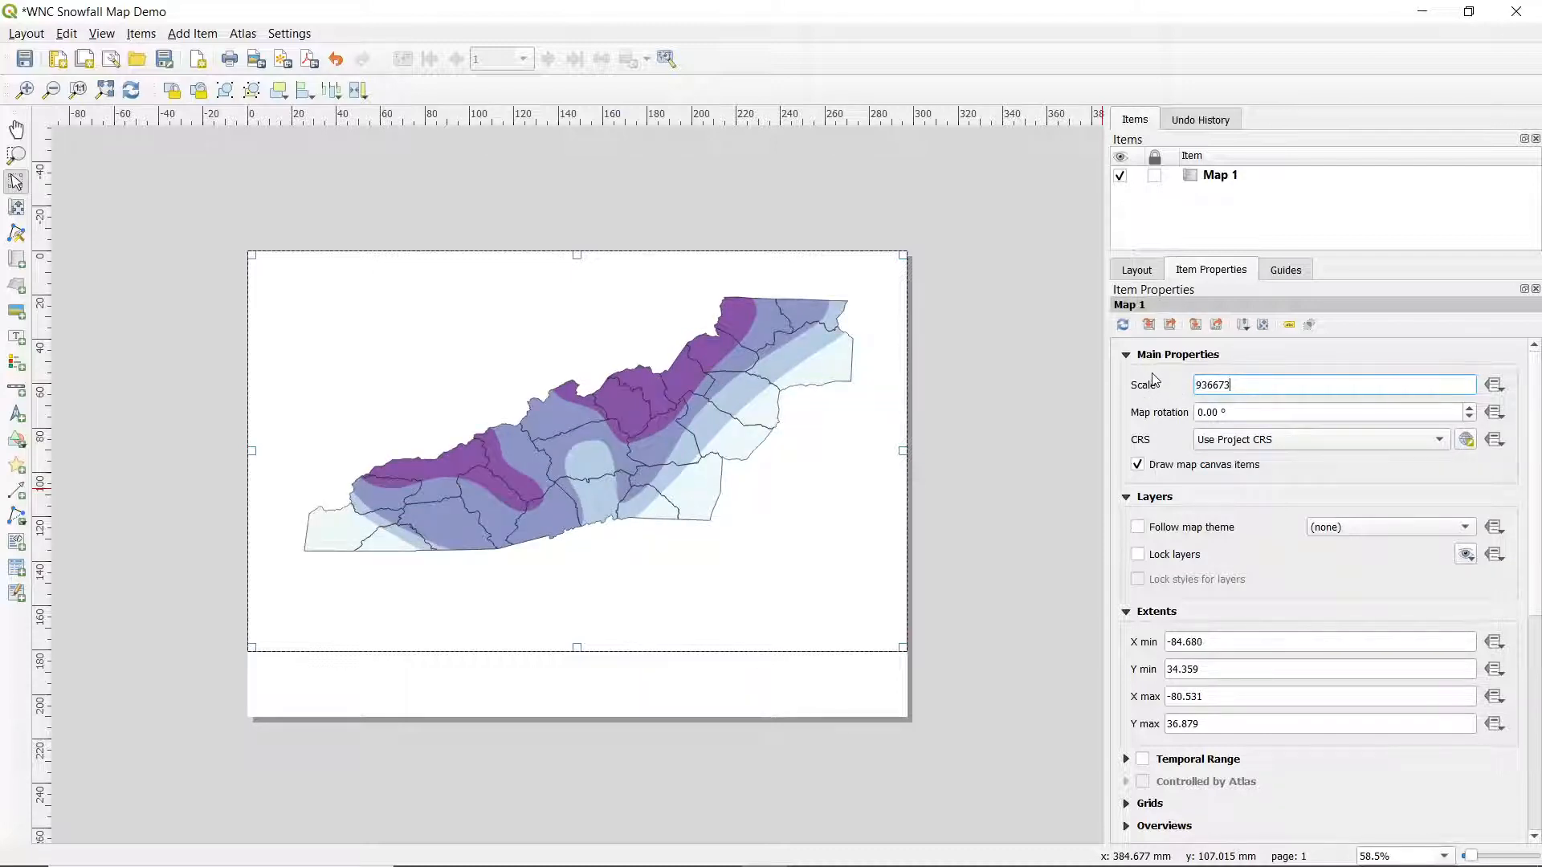
# Step: Move the map content about 7 mm down within its frame to center it vertically, and return to item selection
pyautogui.write('c')
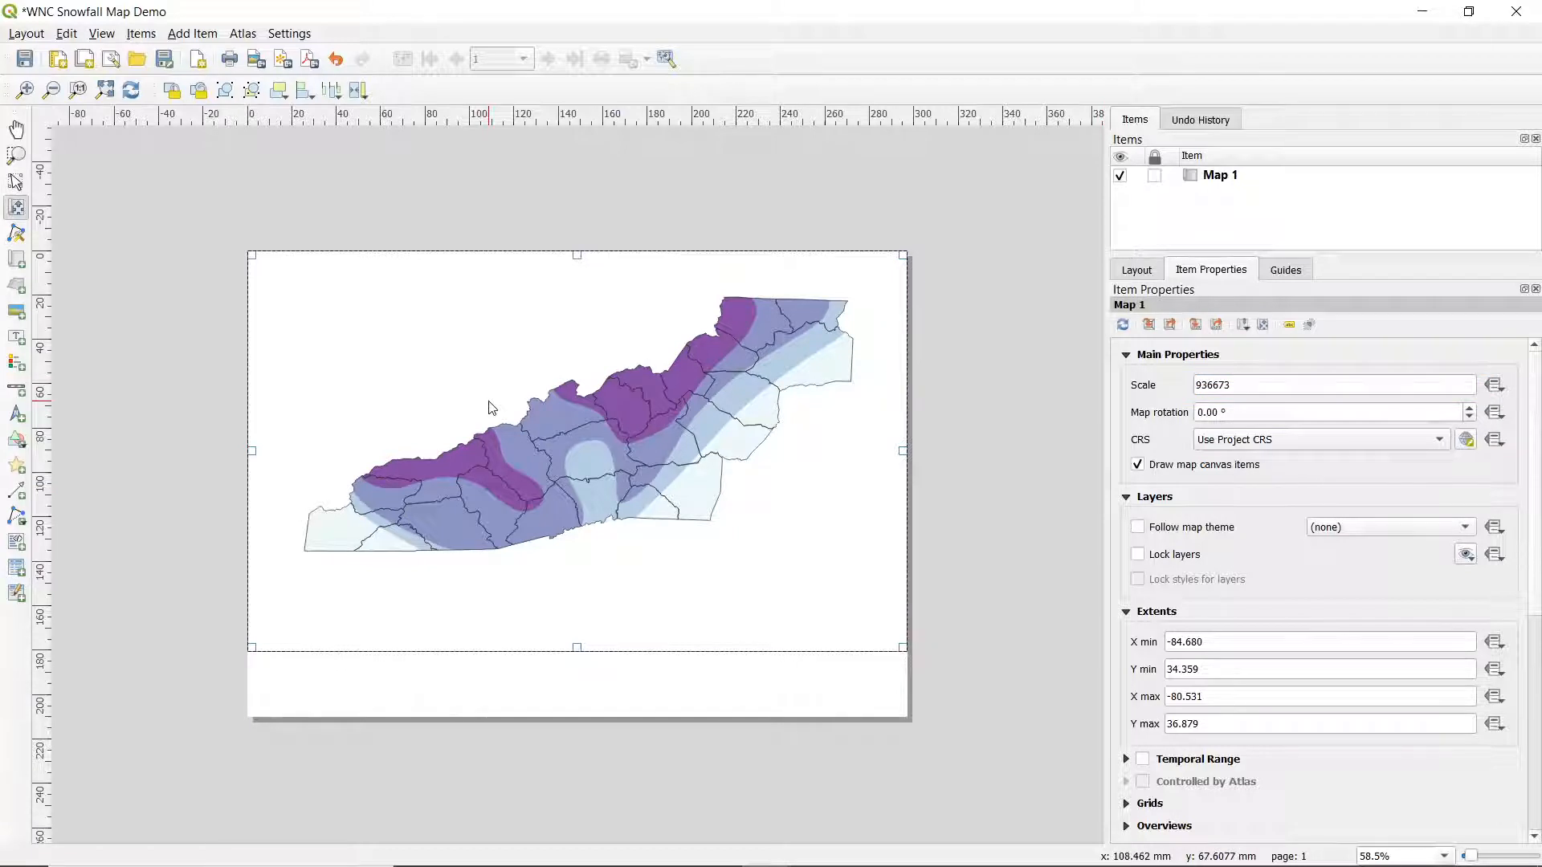
pyautogui.moveTo(529, 408); pyautogui.dragTo(527, 424)
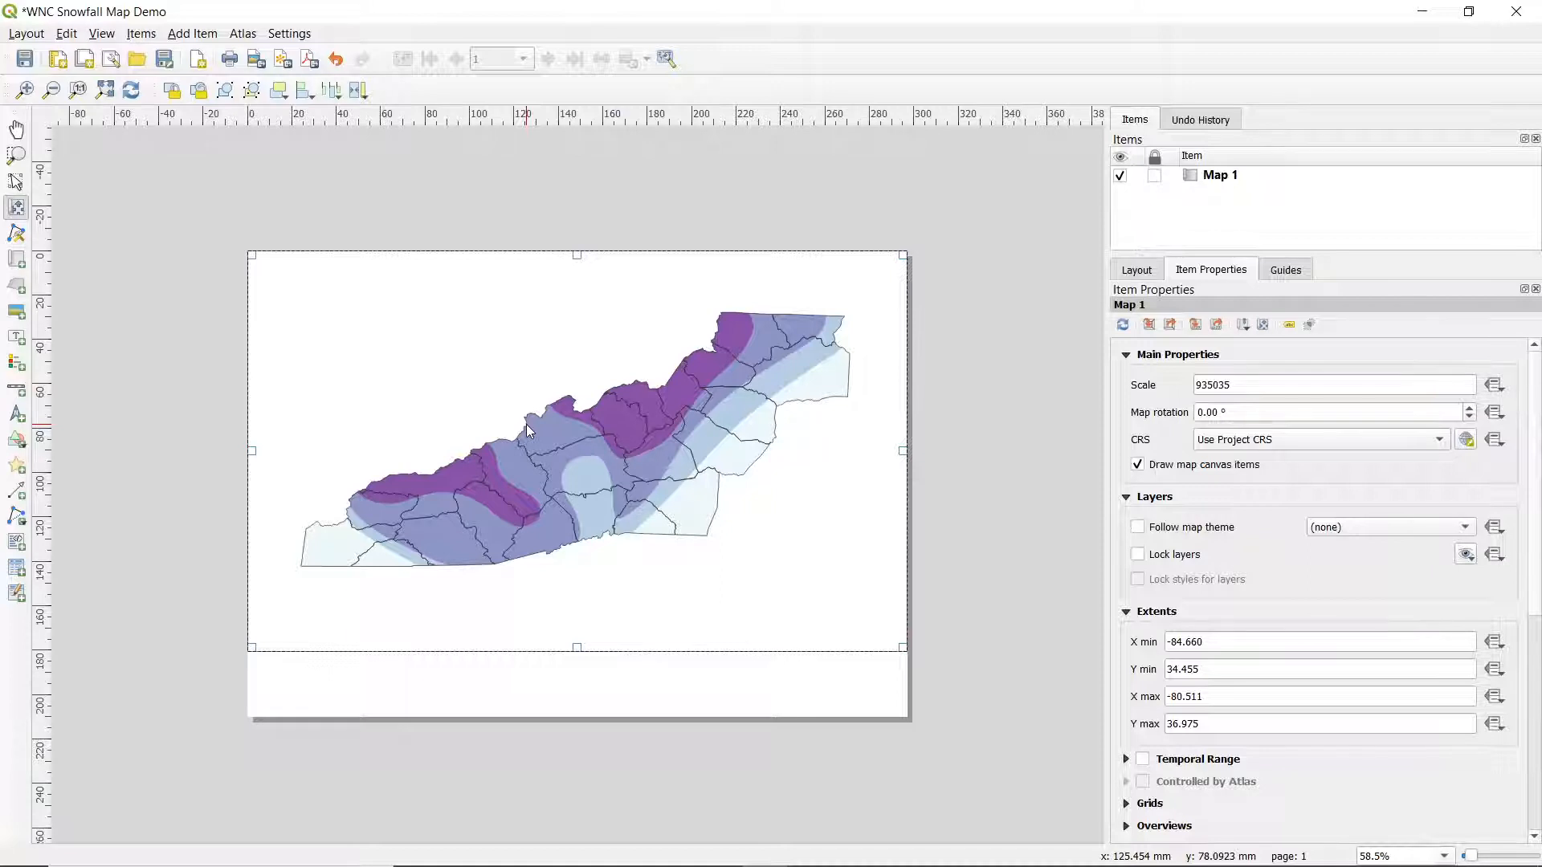
pyautogui.moveTo(527, 424); pyautogui.dragTo(586, 422)
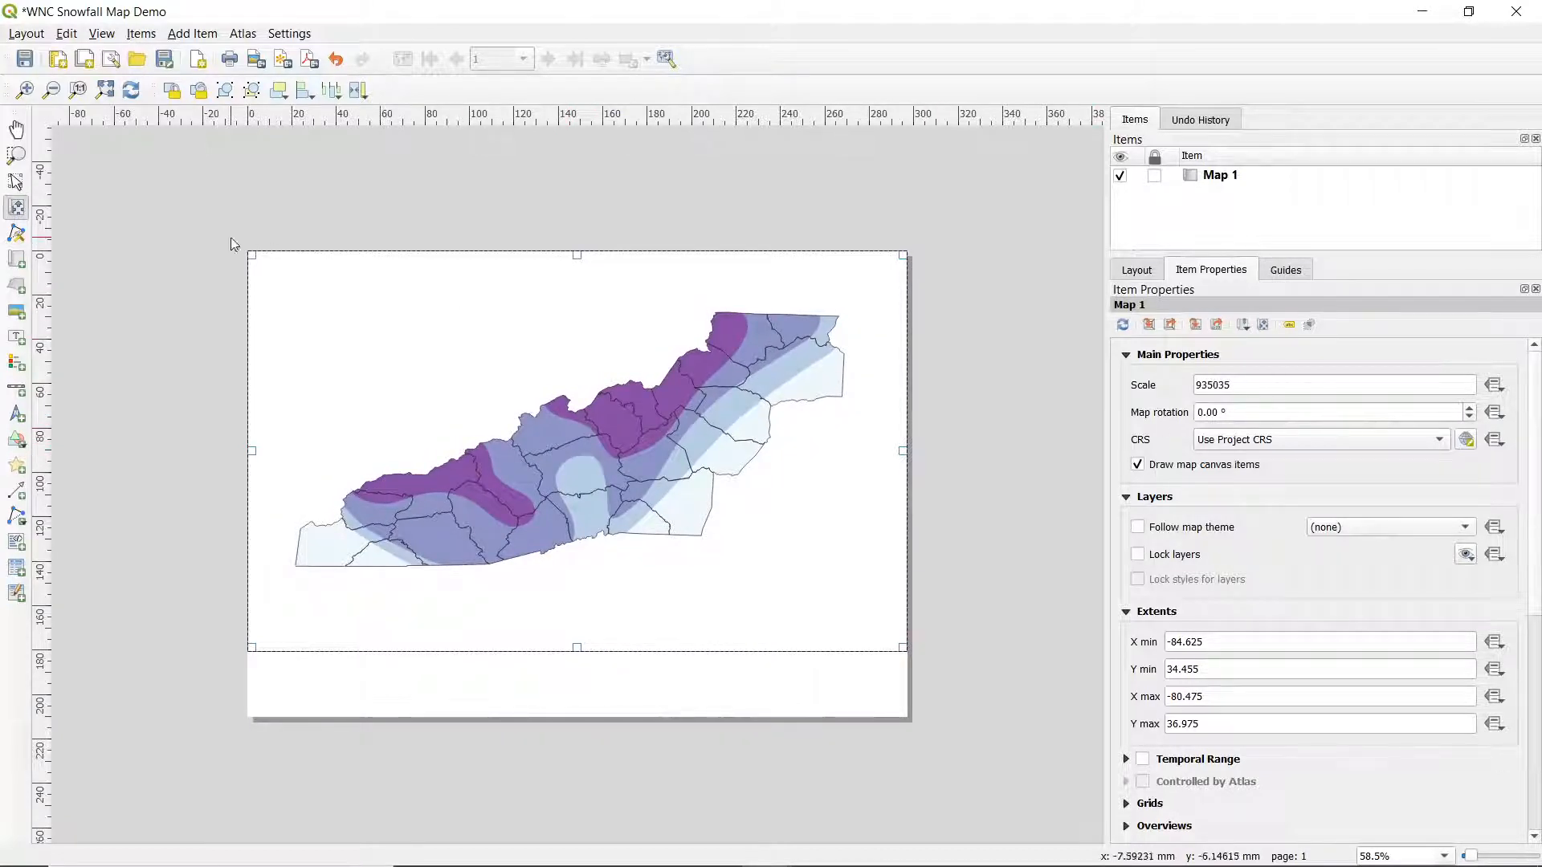
pyautogui.click(16, 181)
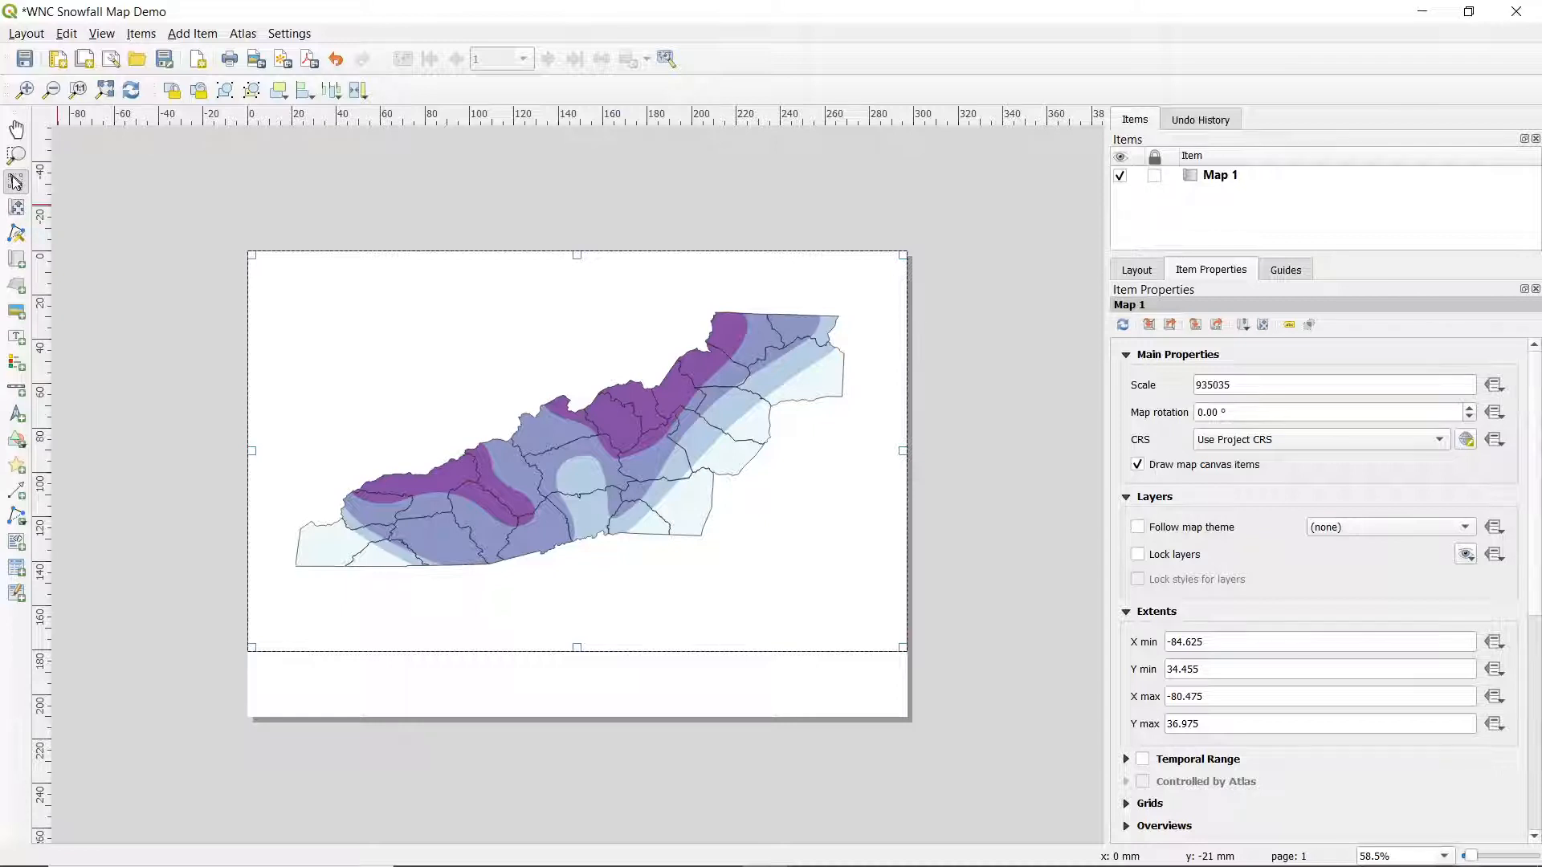
pyautogui.click(16, 207)
pyautogui.moveTo(611, 472)
pyautogui.mouseDown()
pyautogui.moveTo(578, 466)
pyautogui.moveTo(639, 454)
pyautogui.moveTo(613, 466)
pyautogui.mouseUp()
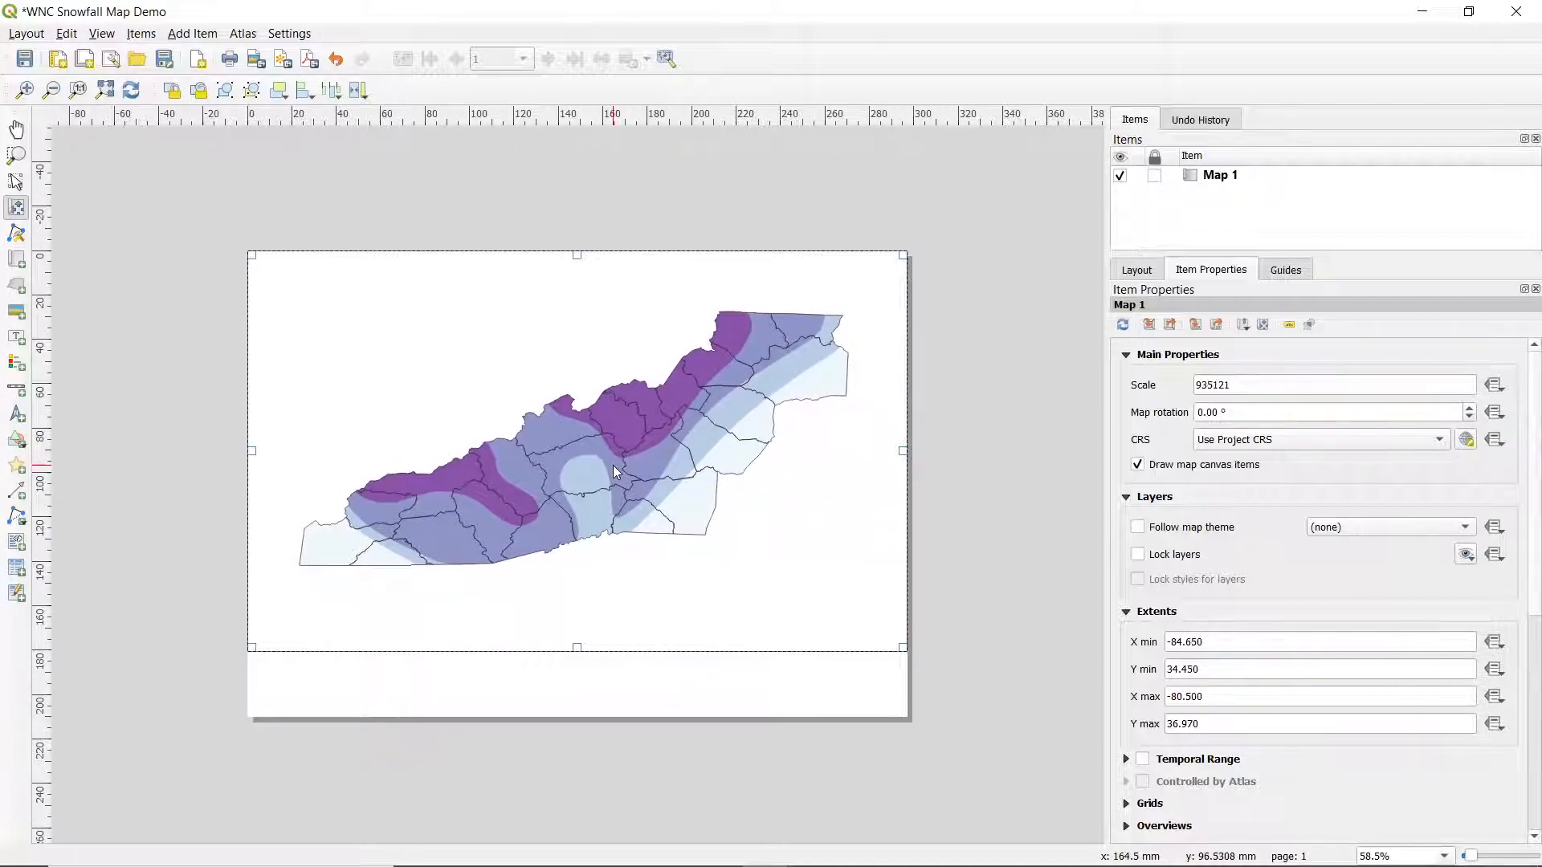
pyautogui.click(18, 183)
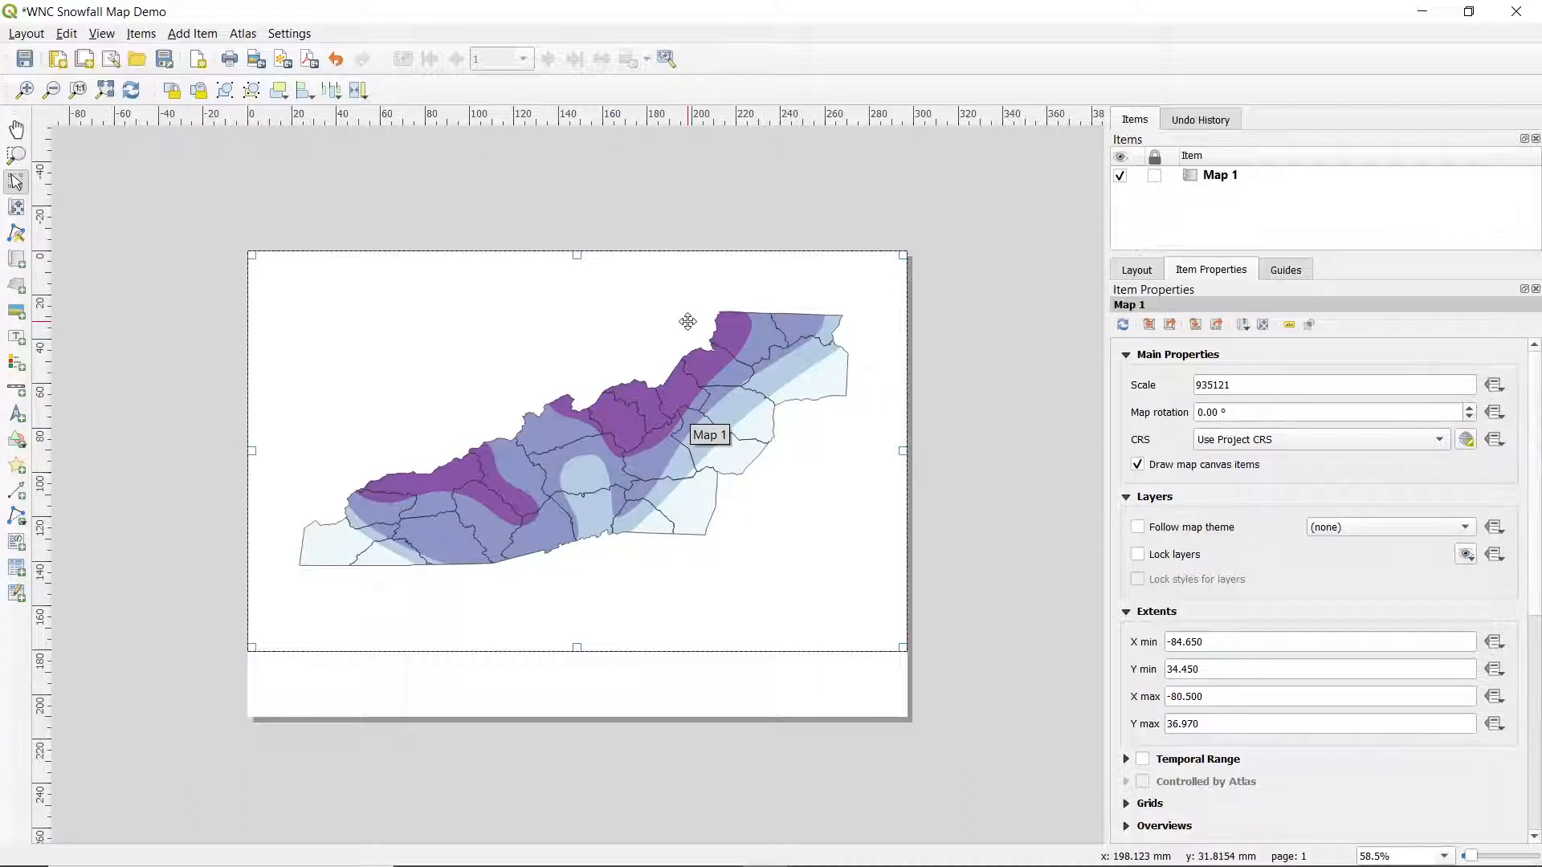
# Step: Add a legend for Map 1 in the empty area southeast of the counties
pyautogui.click(199, 35)
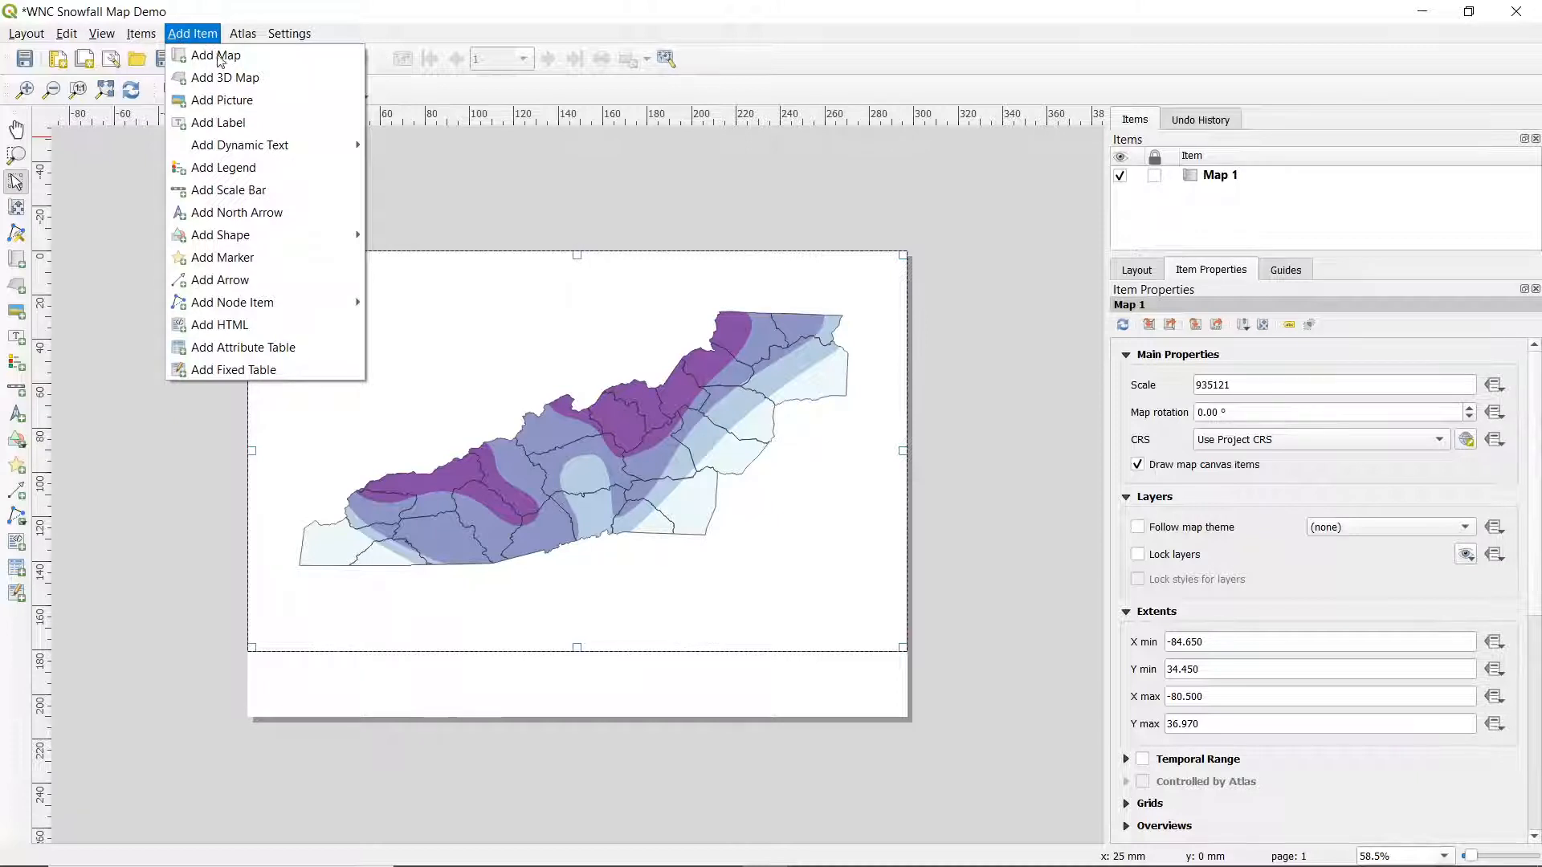
pyautogui.click(232, 169)
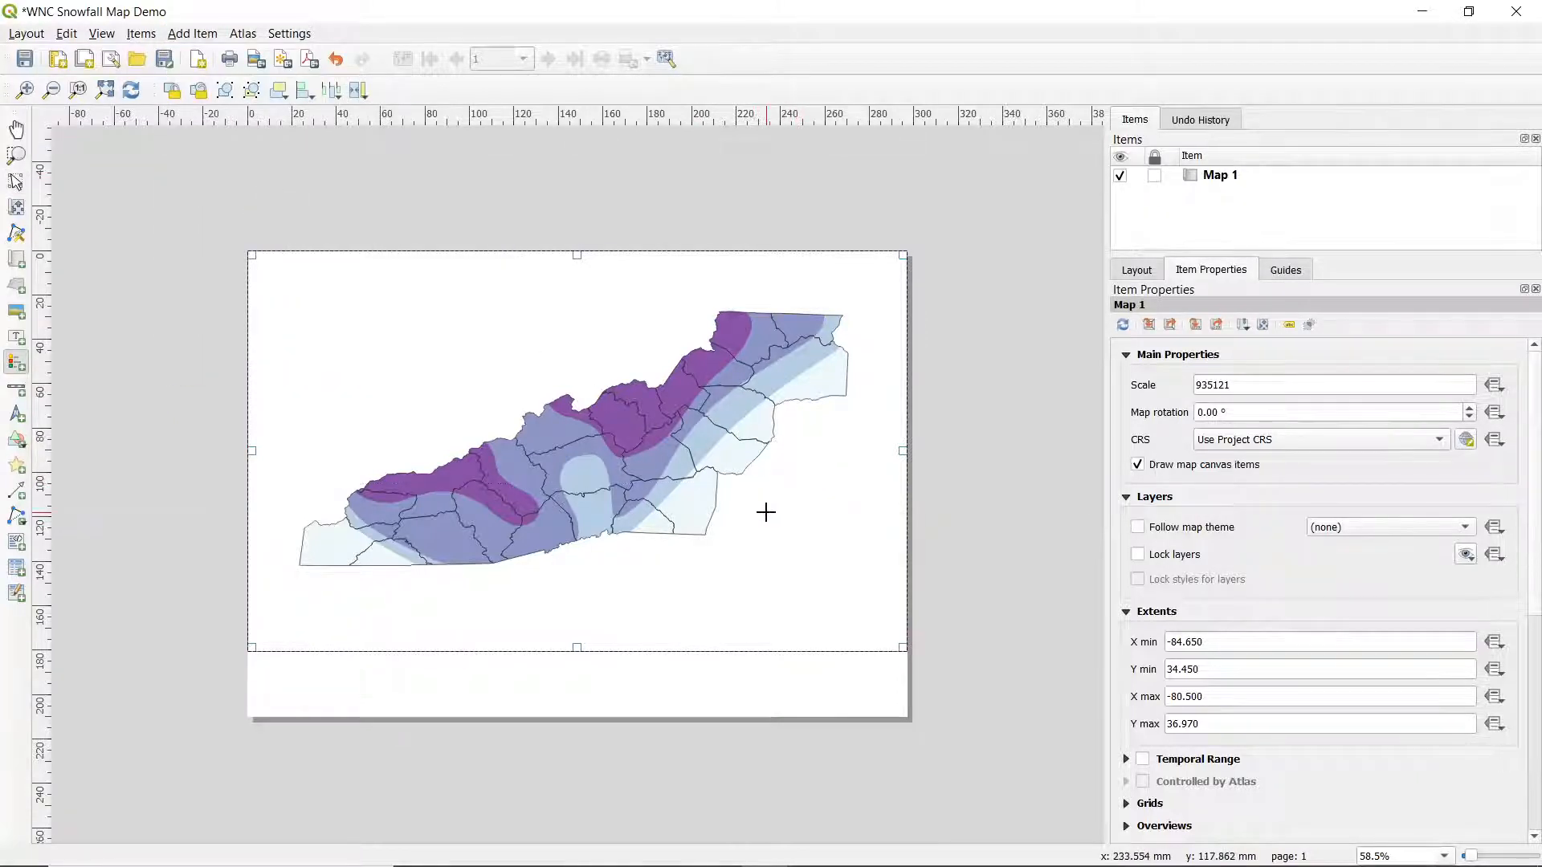
pyautogui.moveTo(780, 484); pyautogui.dragTo(904, 651)
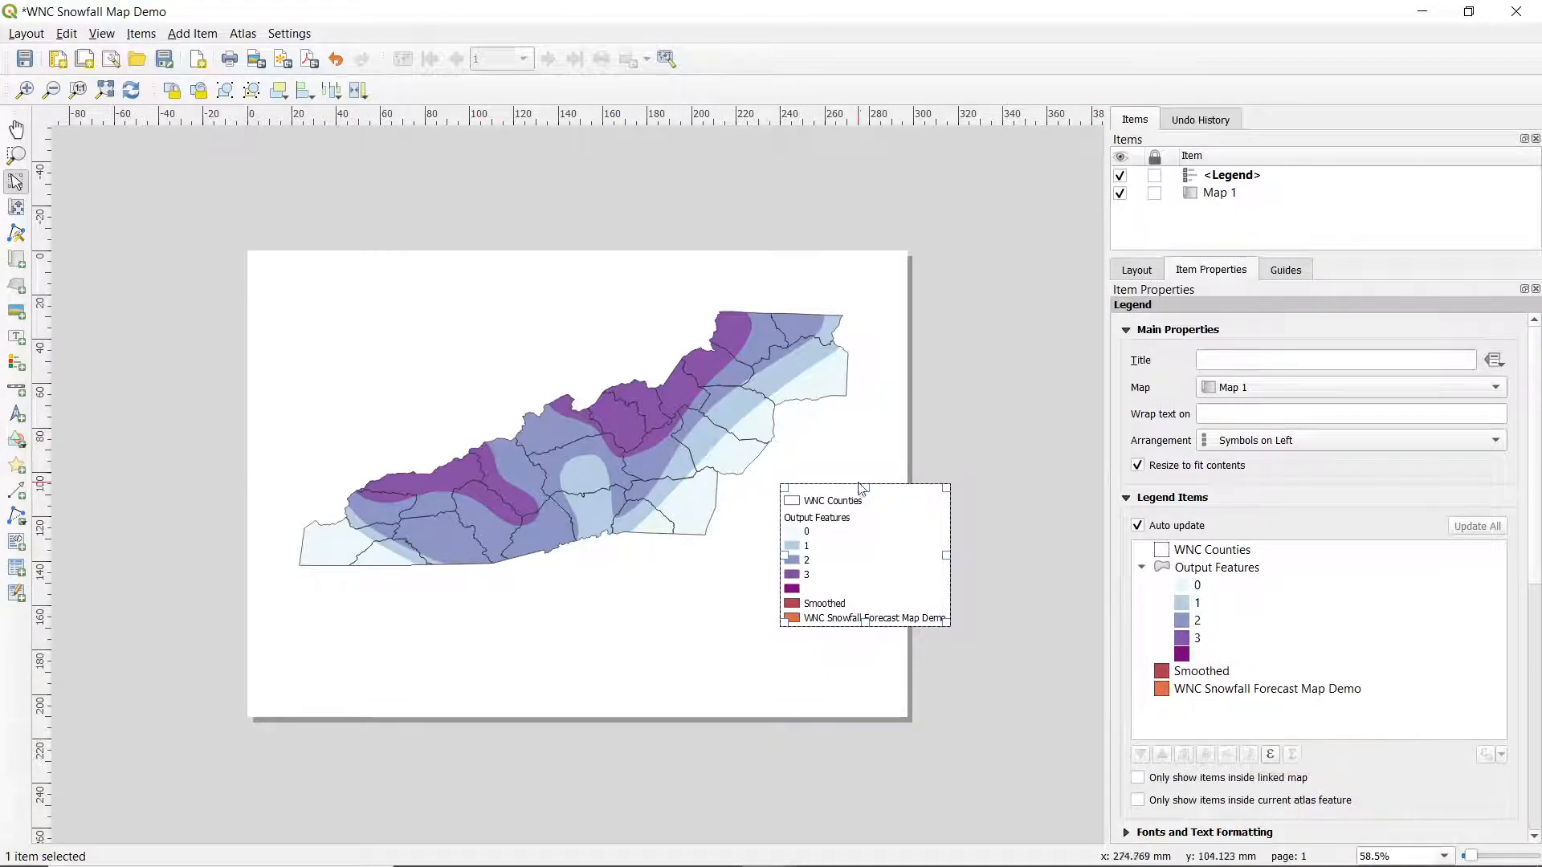
# Step: Turn off the legend's auto update and remove the WNC Counties, Smoothed and WNC Snowfall Forecast Map Demo entries
pyautogui.click(1205, 553)
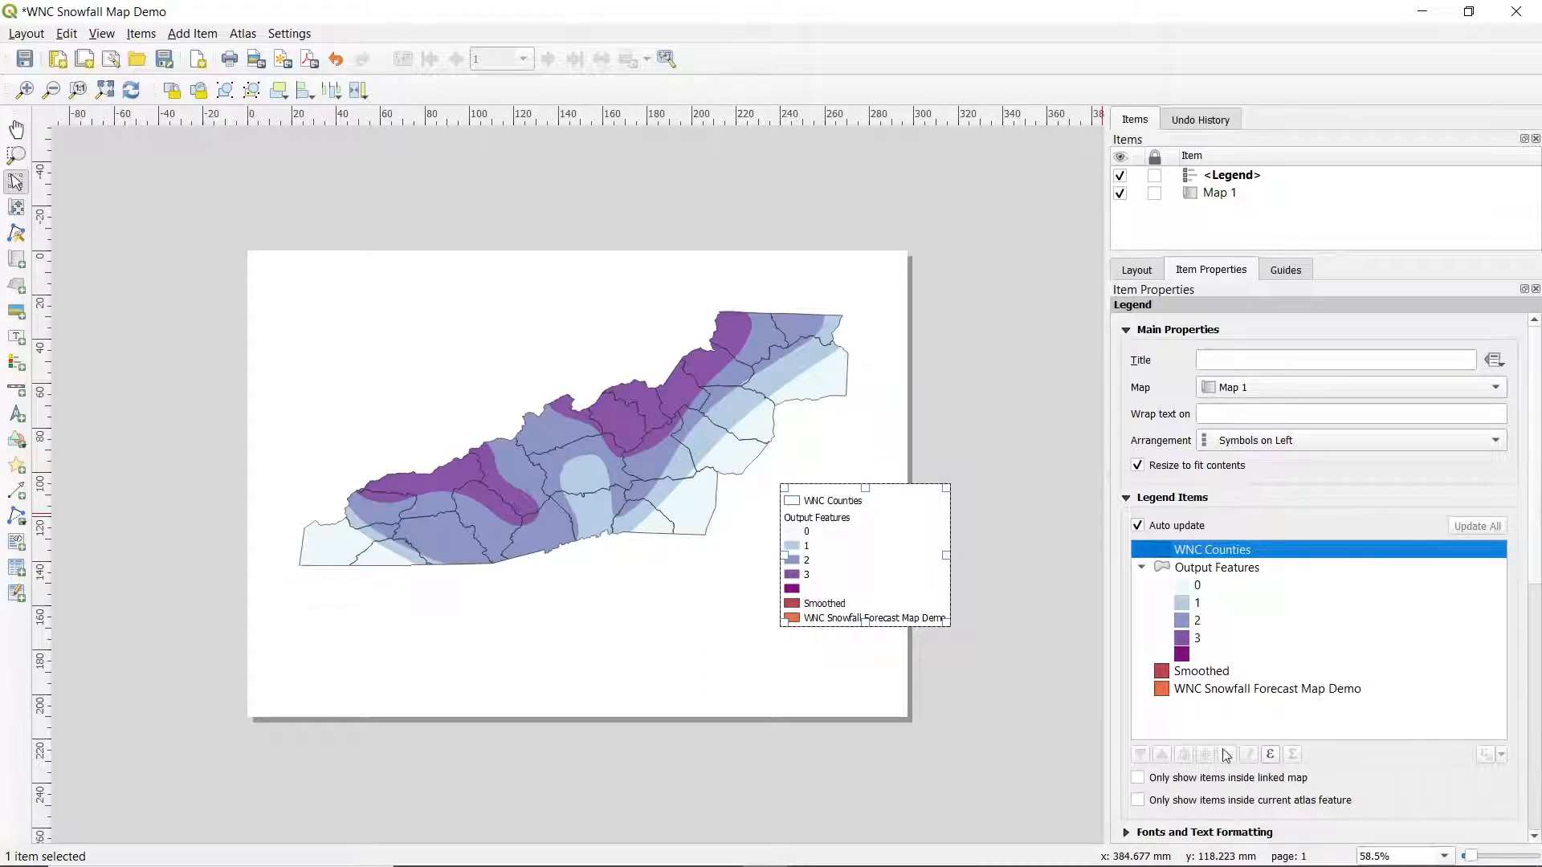
pyautogui.click(1139, 526)
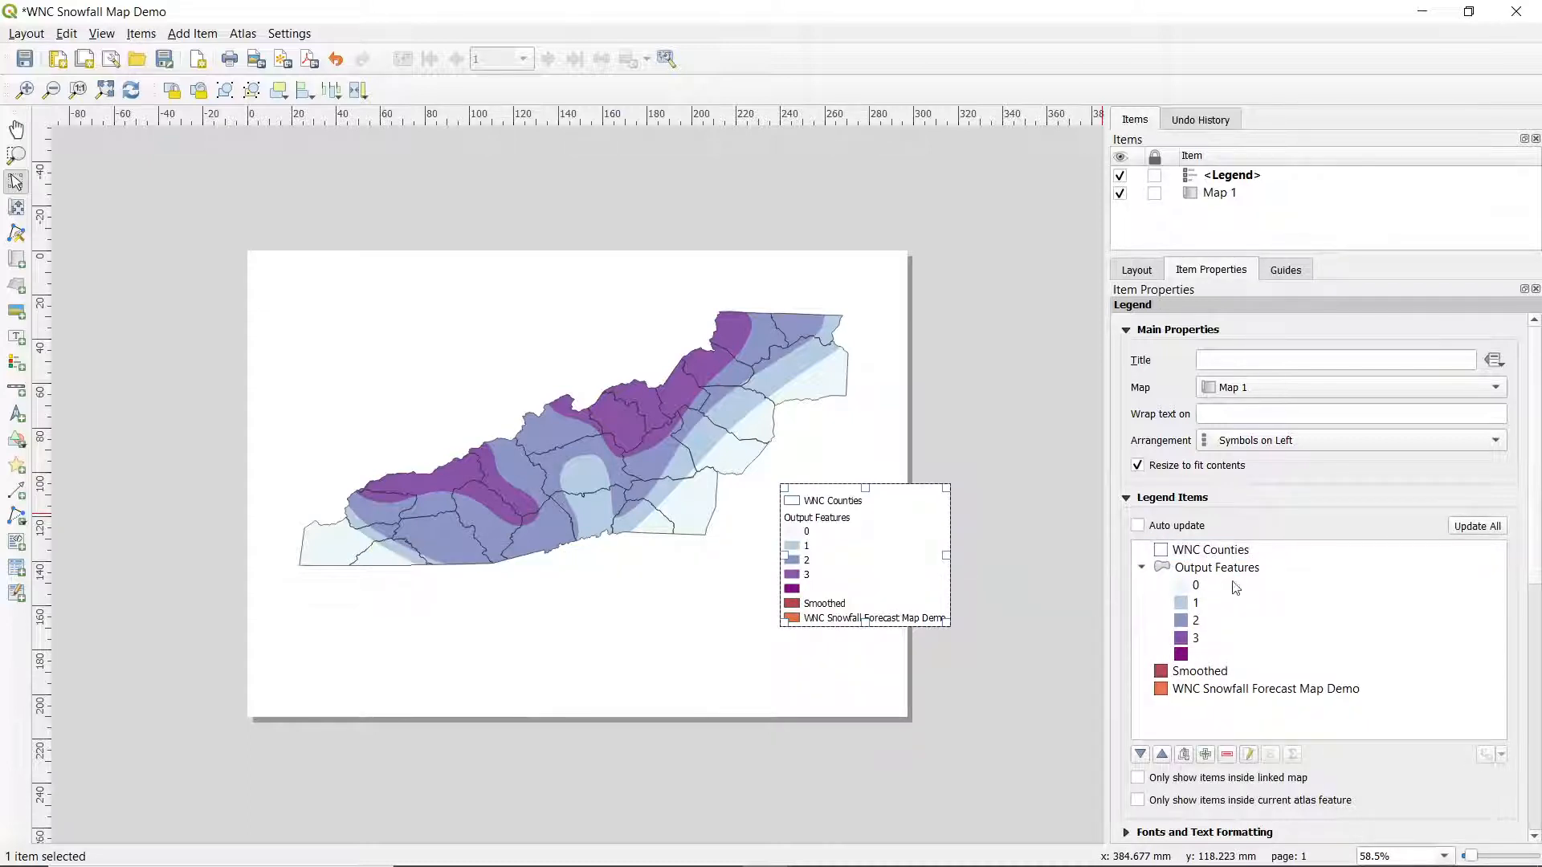
pyautogui.click(1201, 549)
pyautogui.click(1227, 754)
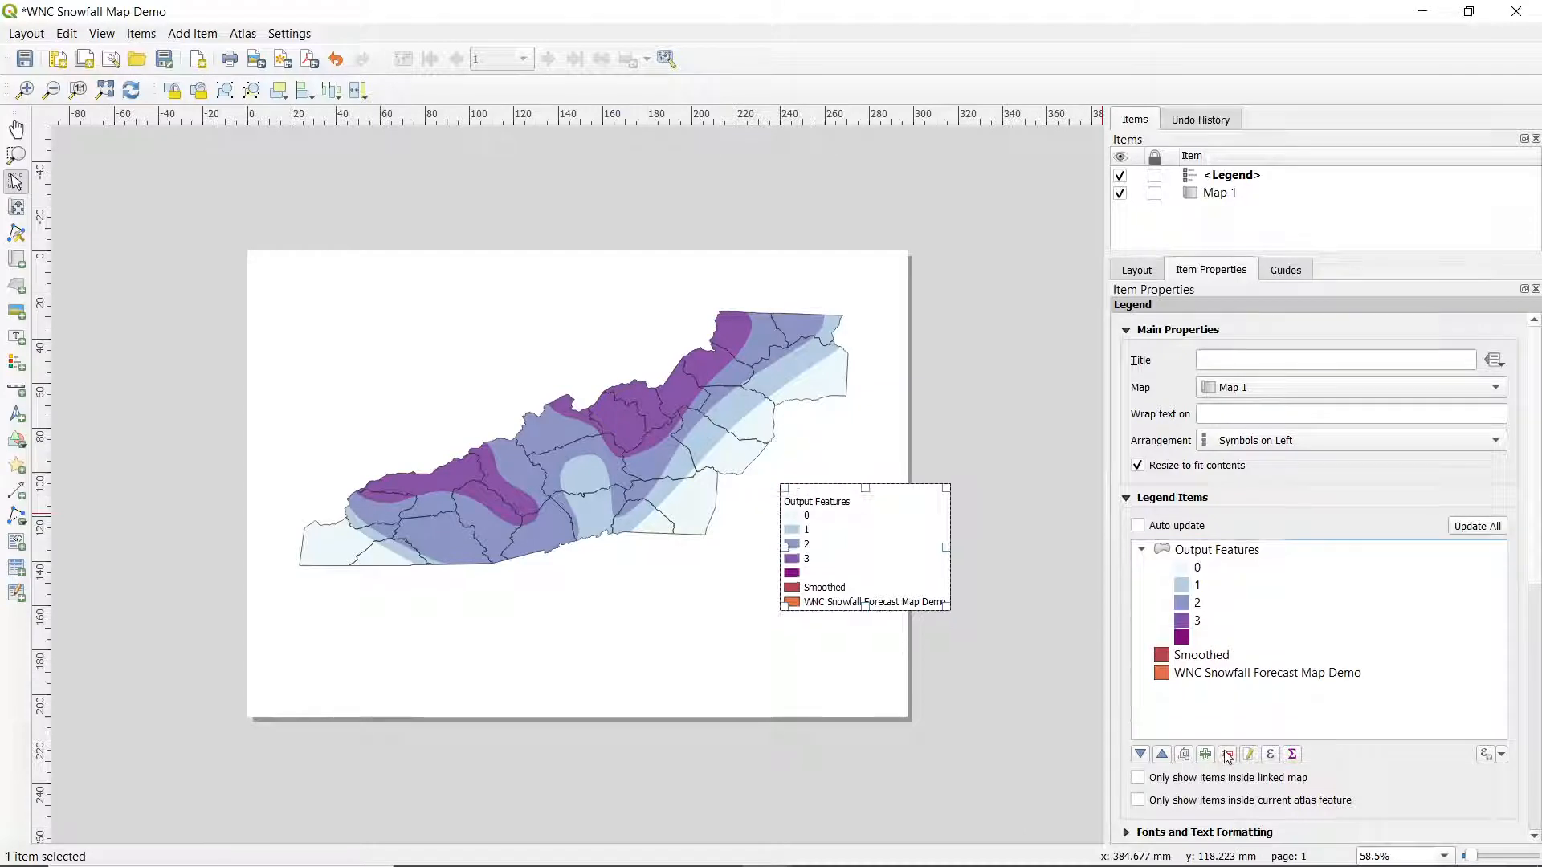
pyautogui.click(1202, 658)
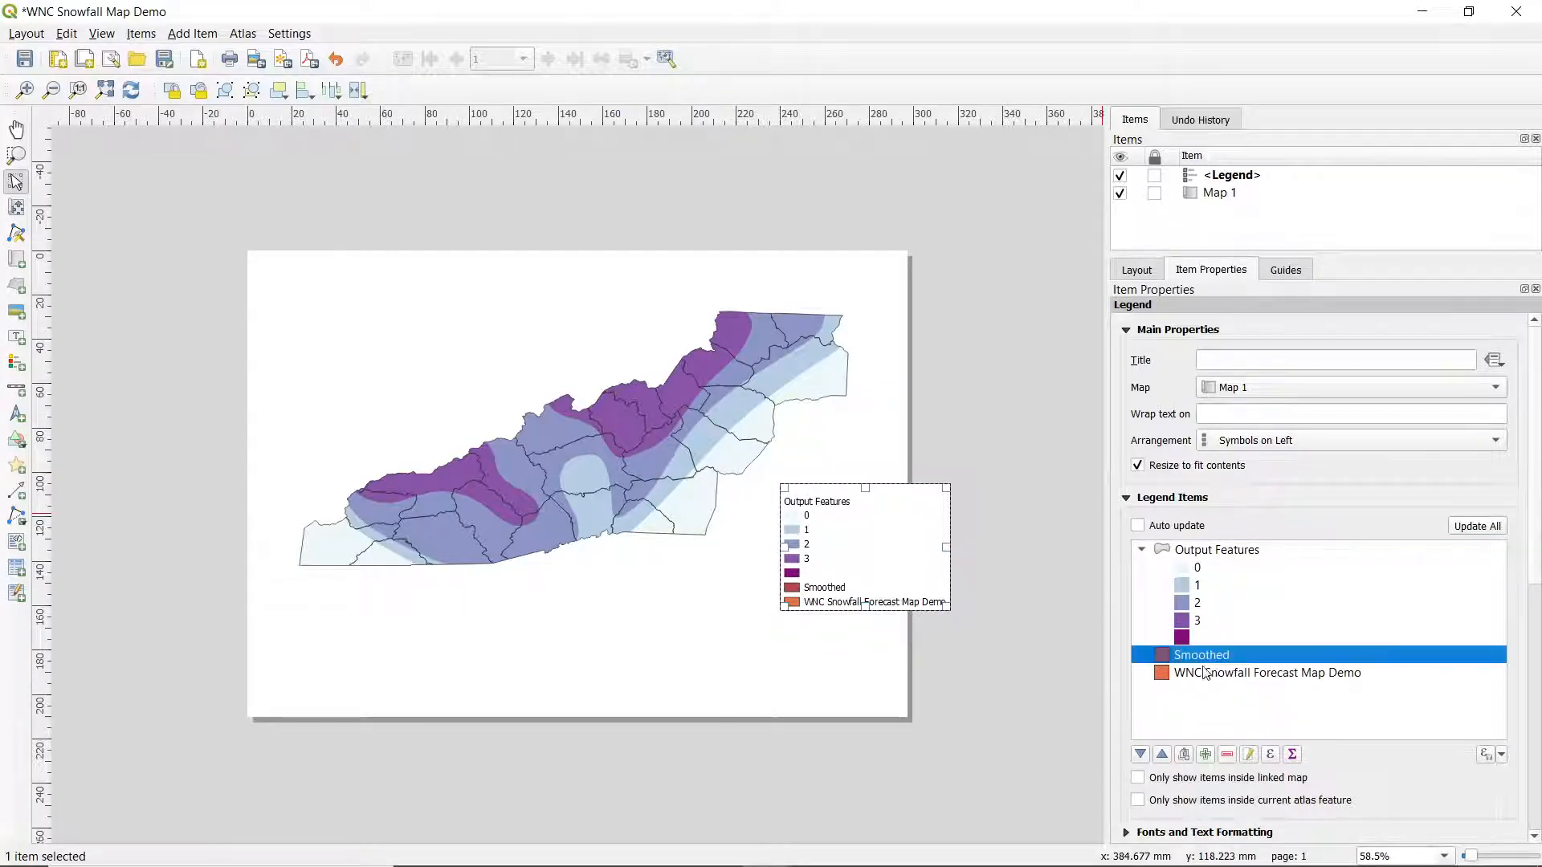
pyautogui.click(1227, 754)
pyautogui.click(1185, 660)
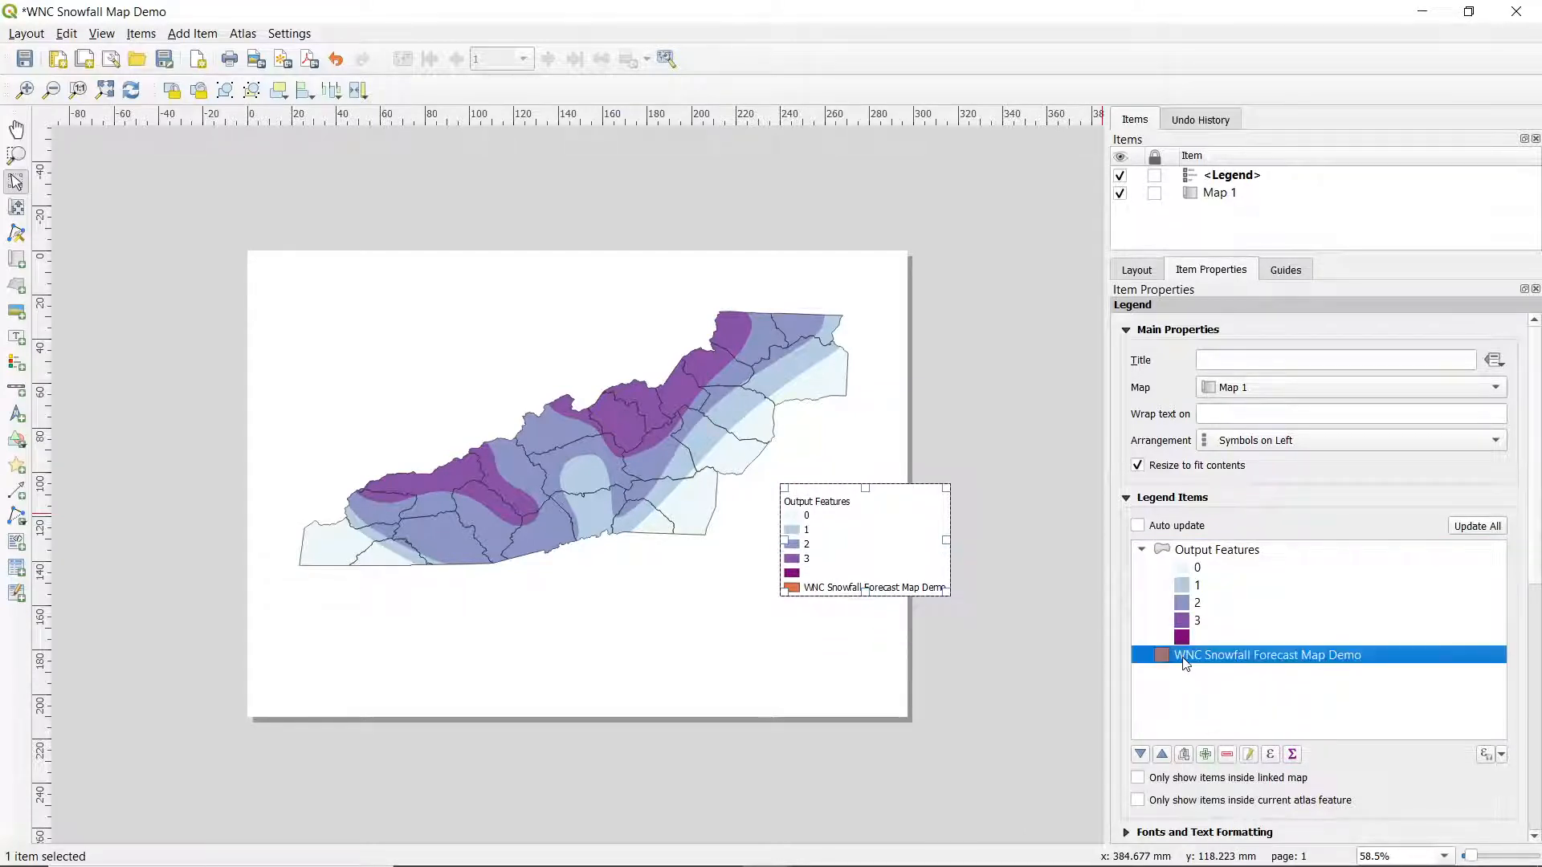
pyautogui.click(1227, 755)
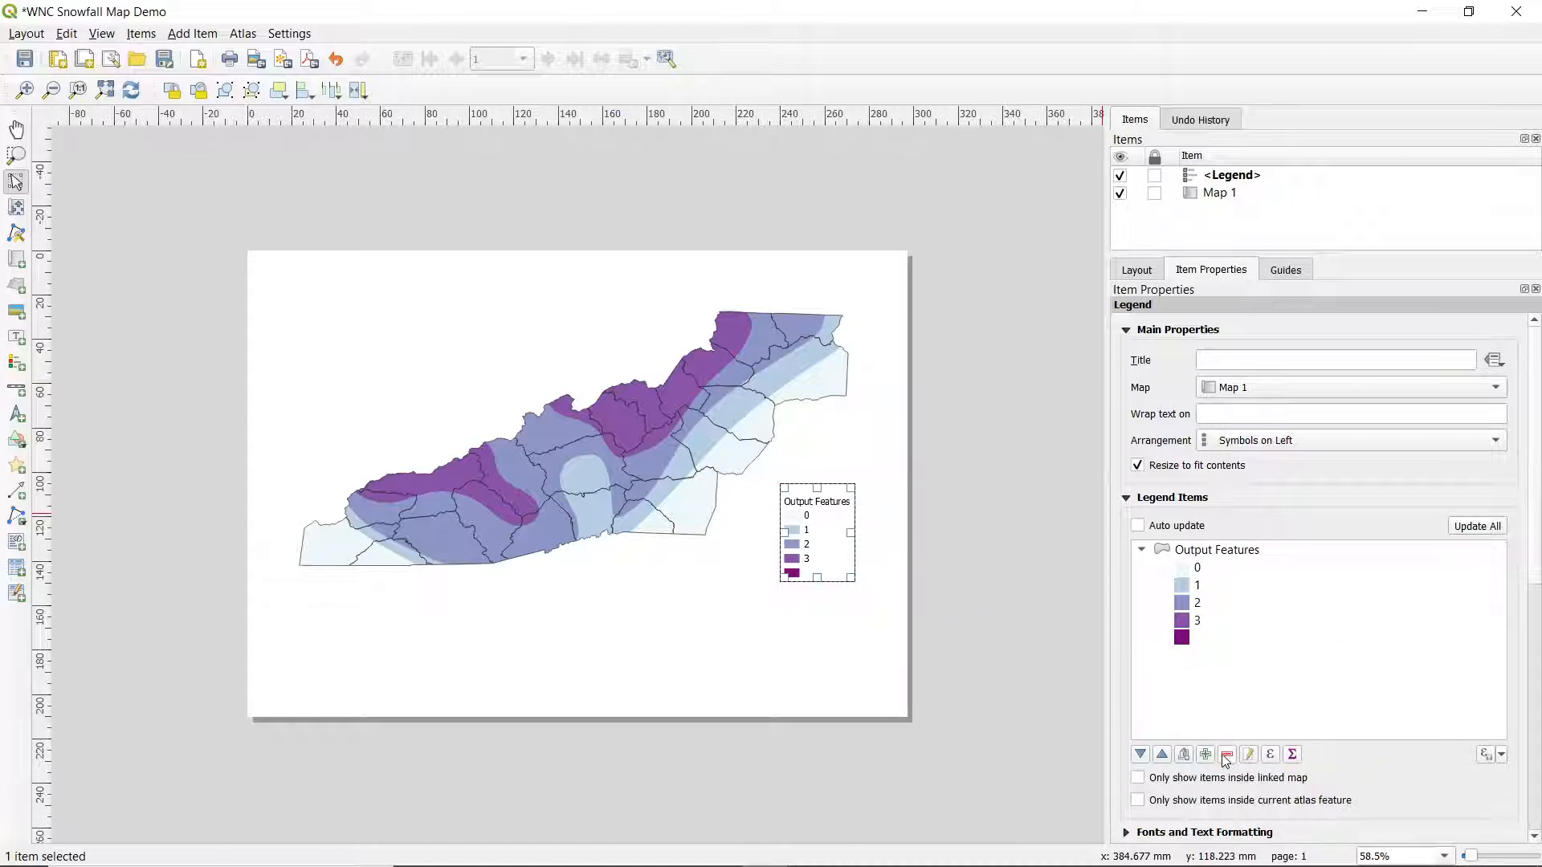
# Step: Shift the legend slightly toward the page's right edge and set its Output Features heading to Hidden
pyautogui.moveTo(808, 526); pyautogui.dragTo(838, 535)
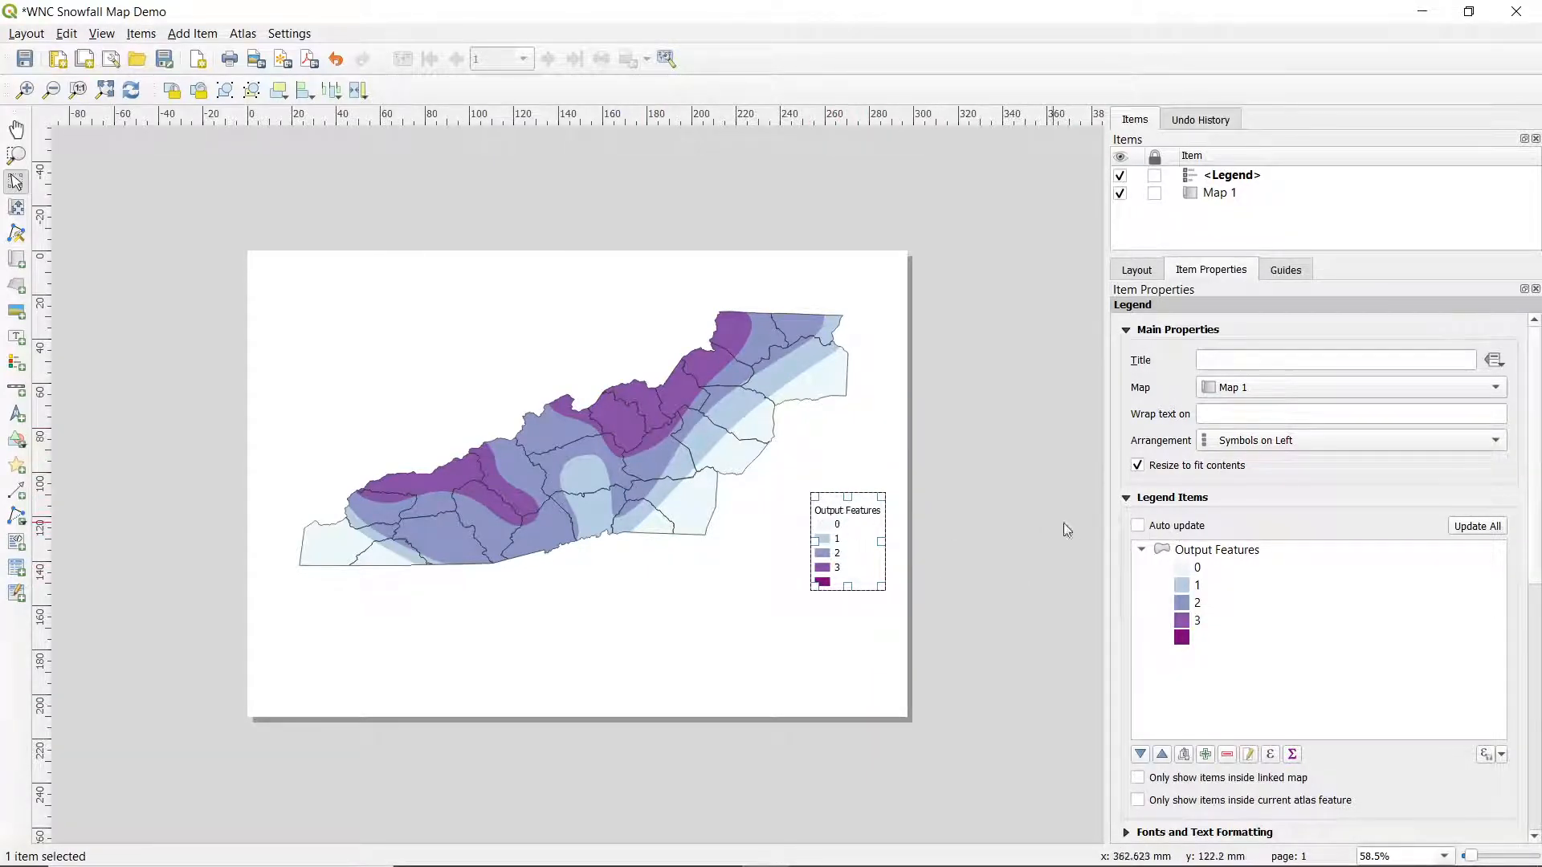
pyautogui.rightClick(1192, 553)
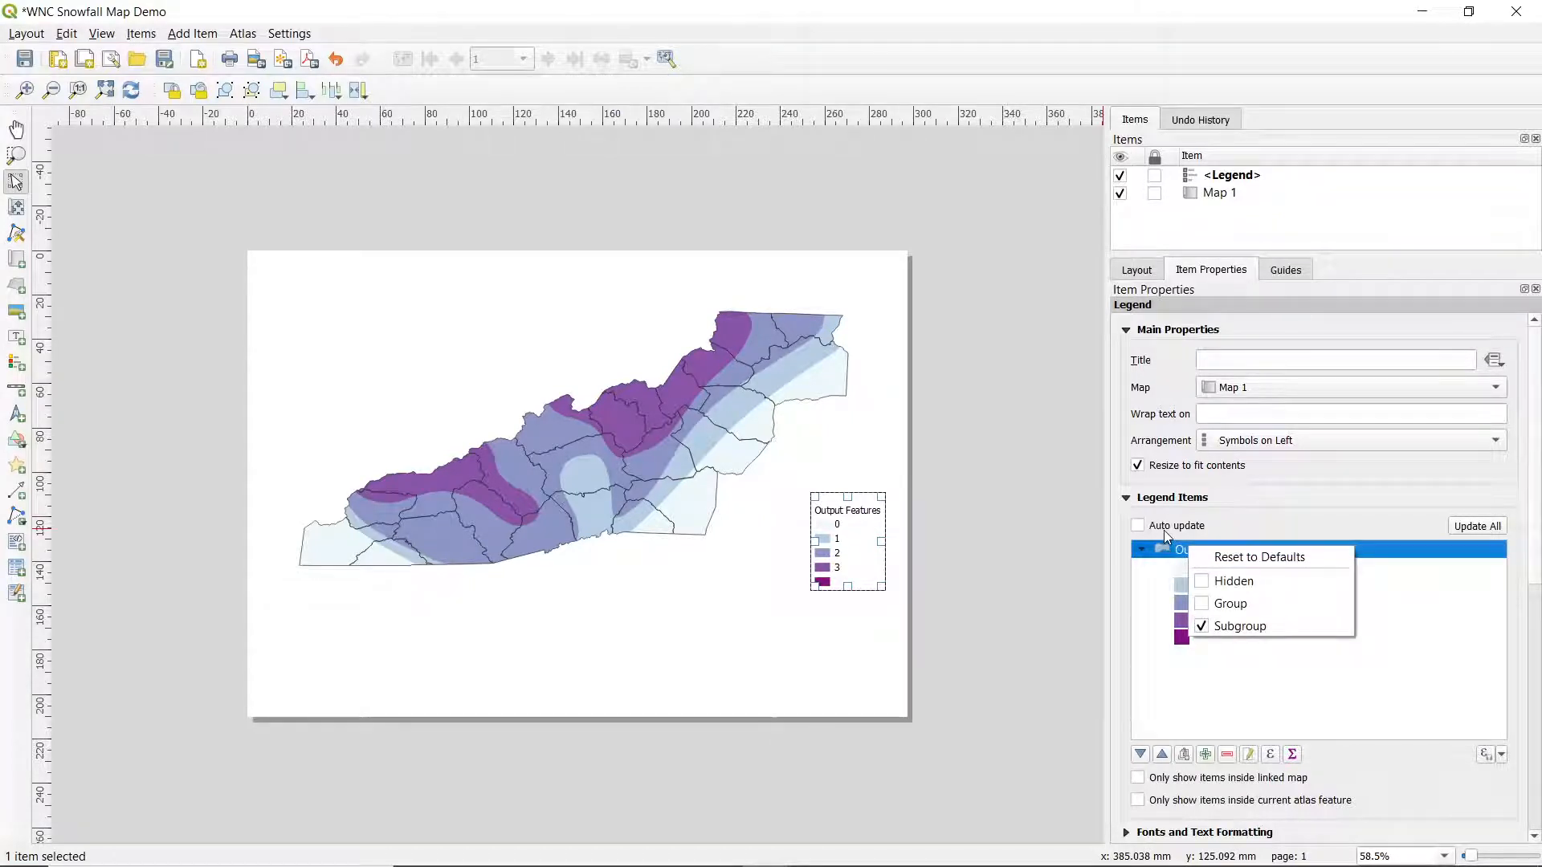
pyautogui.click(1235, 584)
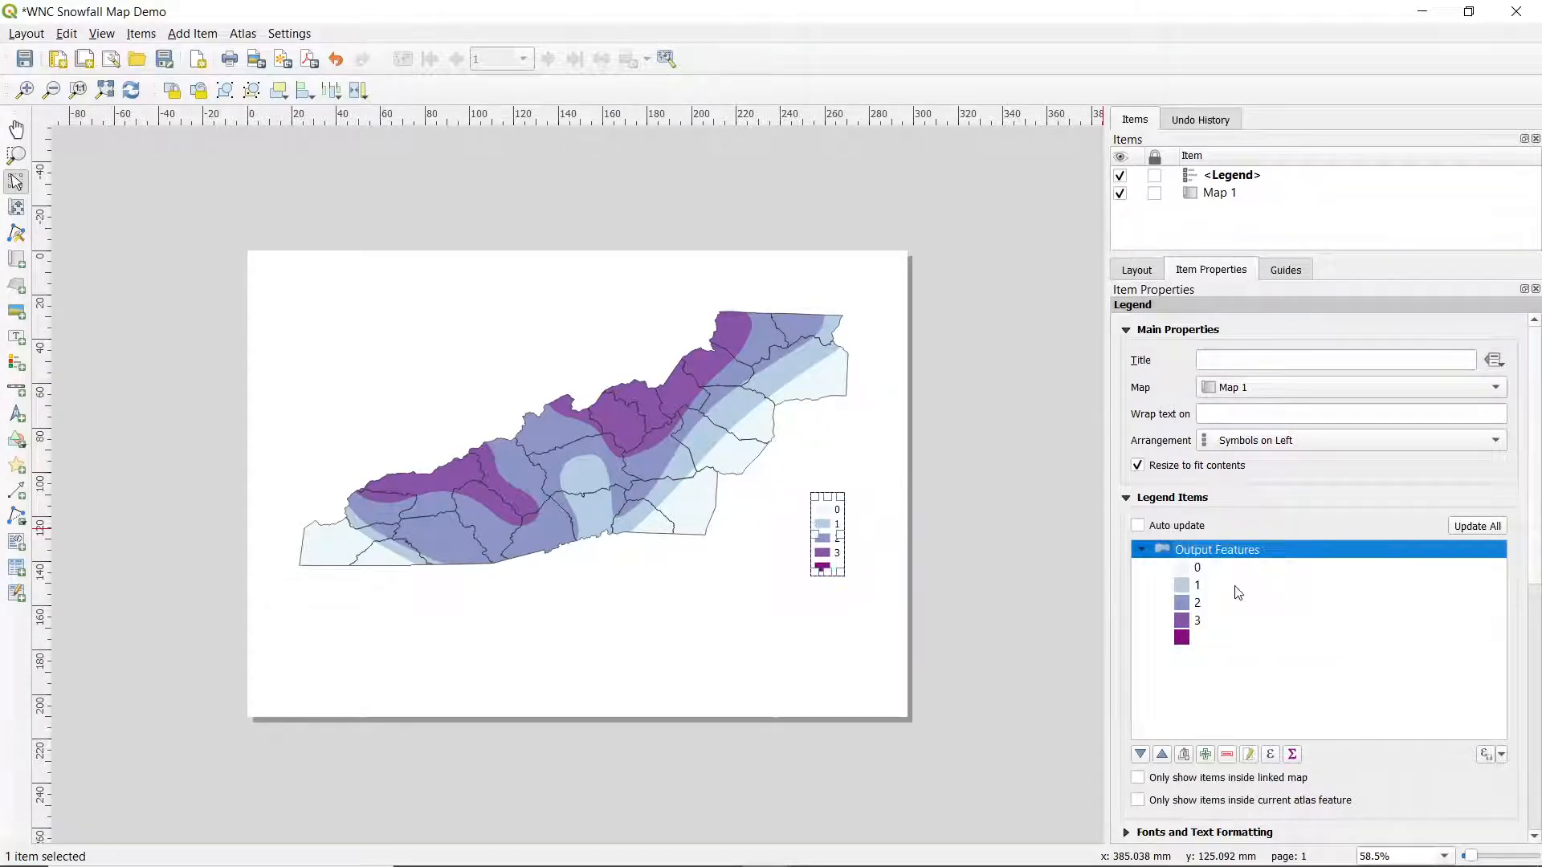
# Step: Remove the unlabeled dark purple category from the legend's Output Features group
pyautogui.click(1199, 641)
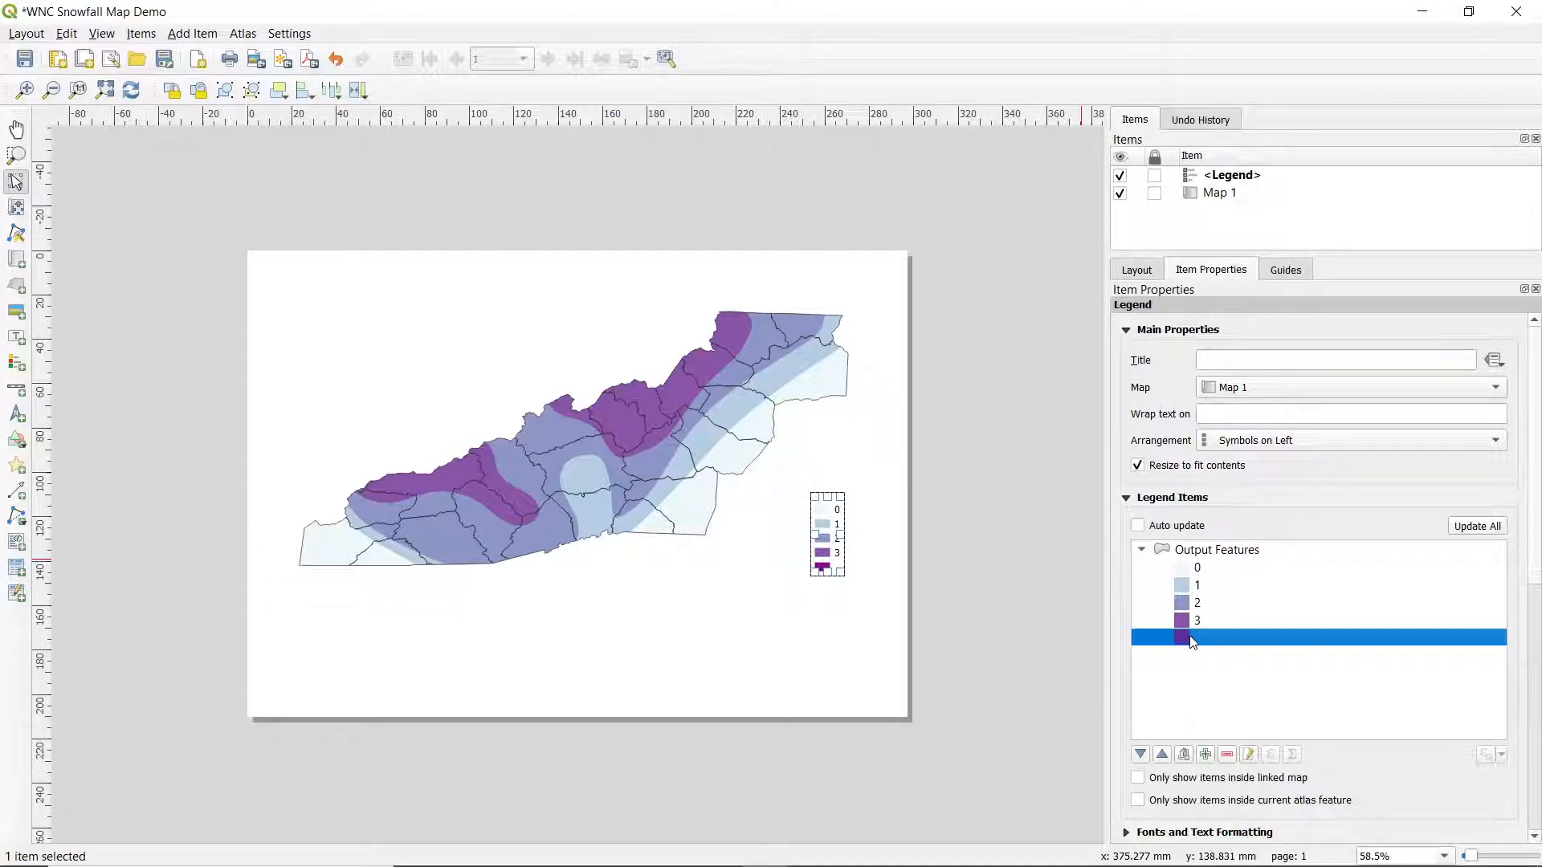
pyautogui.click(1228, 755)
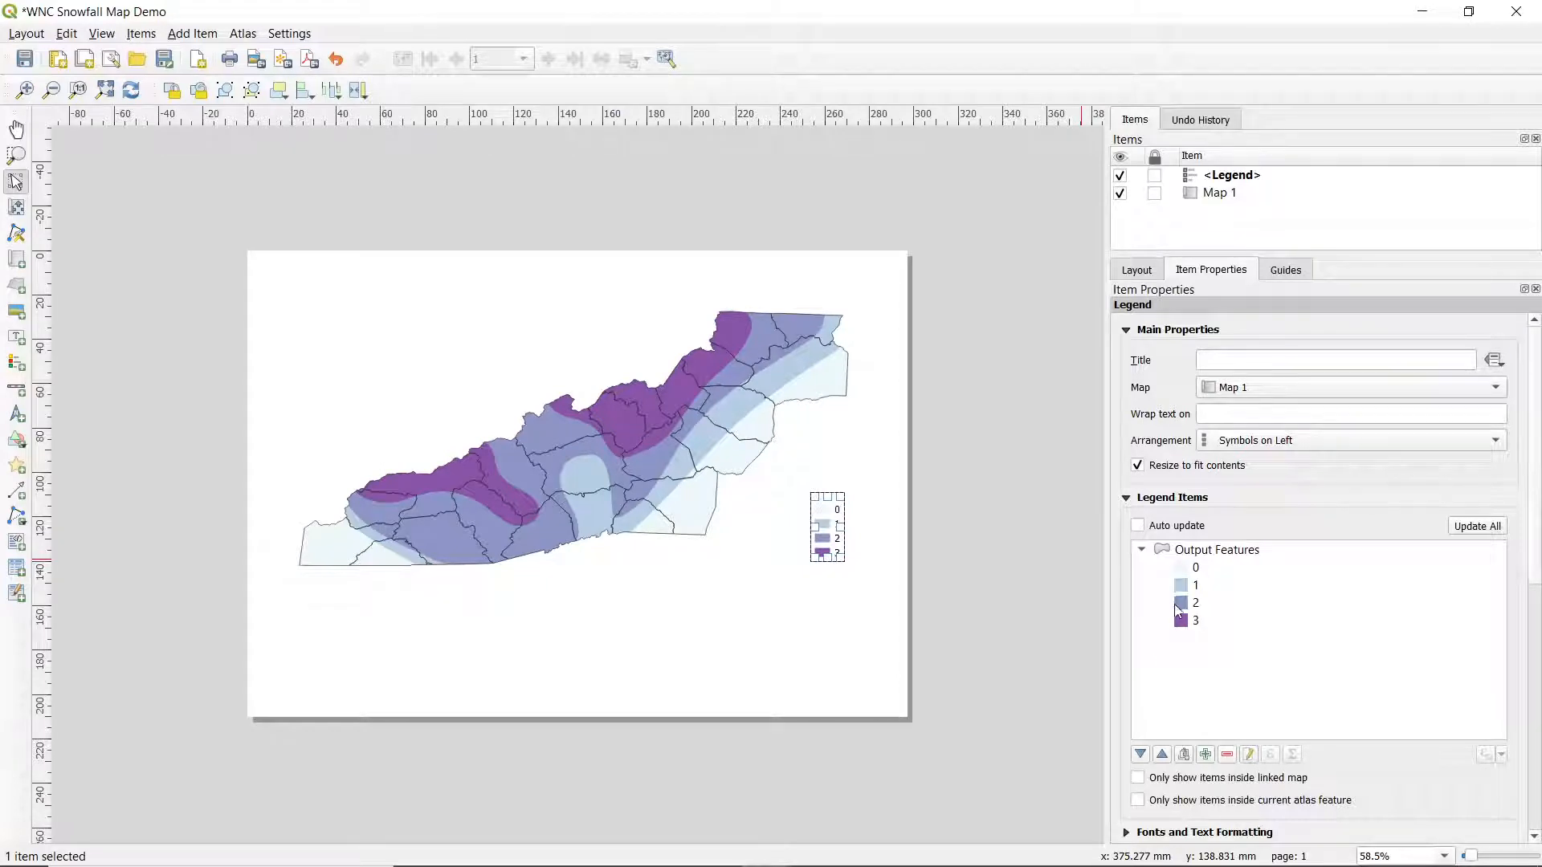
pyautogui.click(1188, 625)
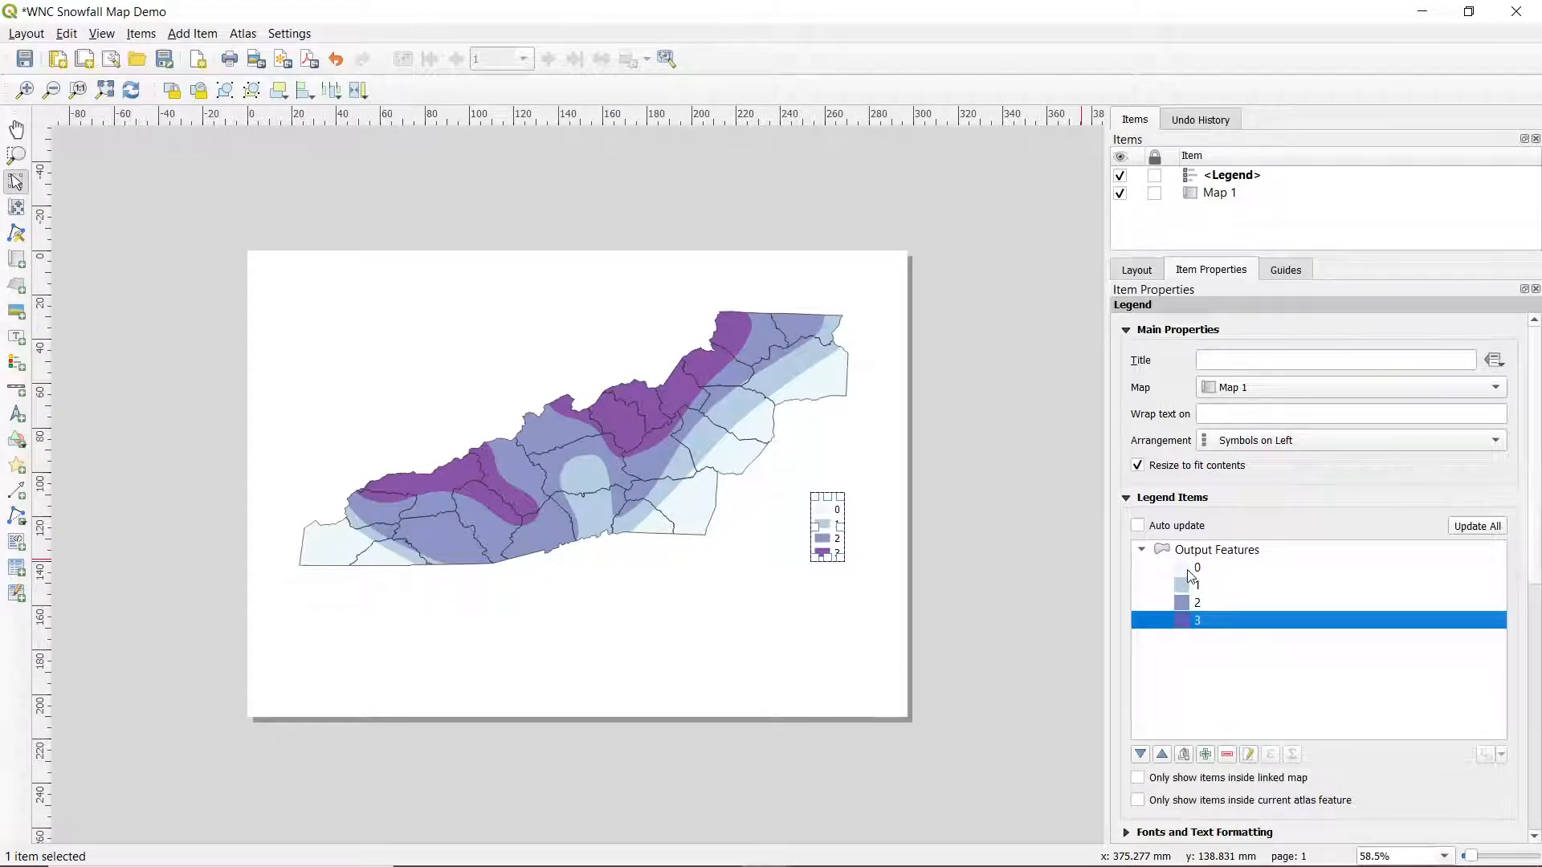
pyautogui.click(1205, 653)
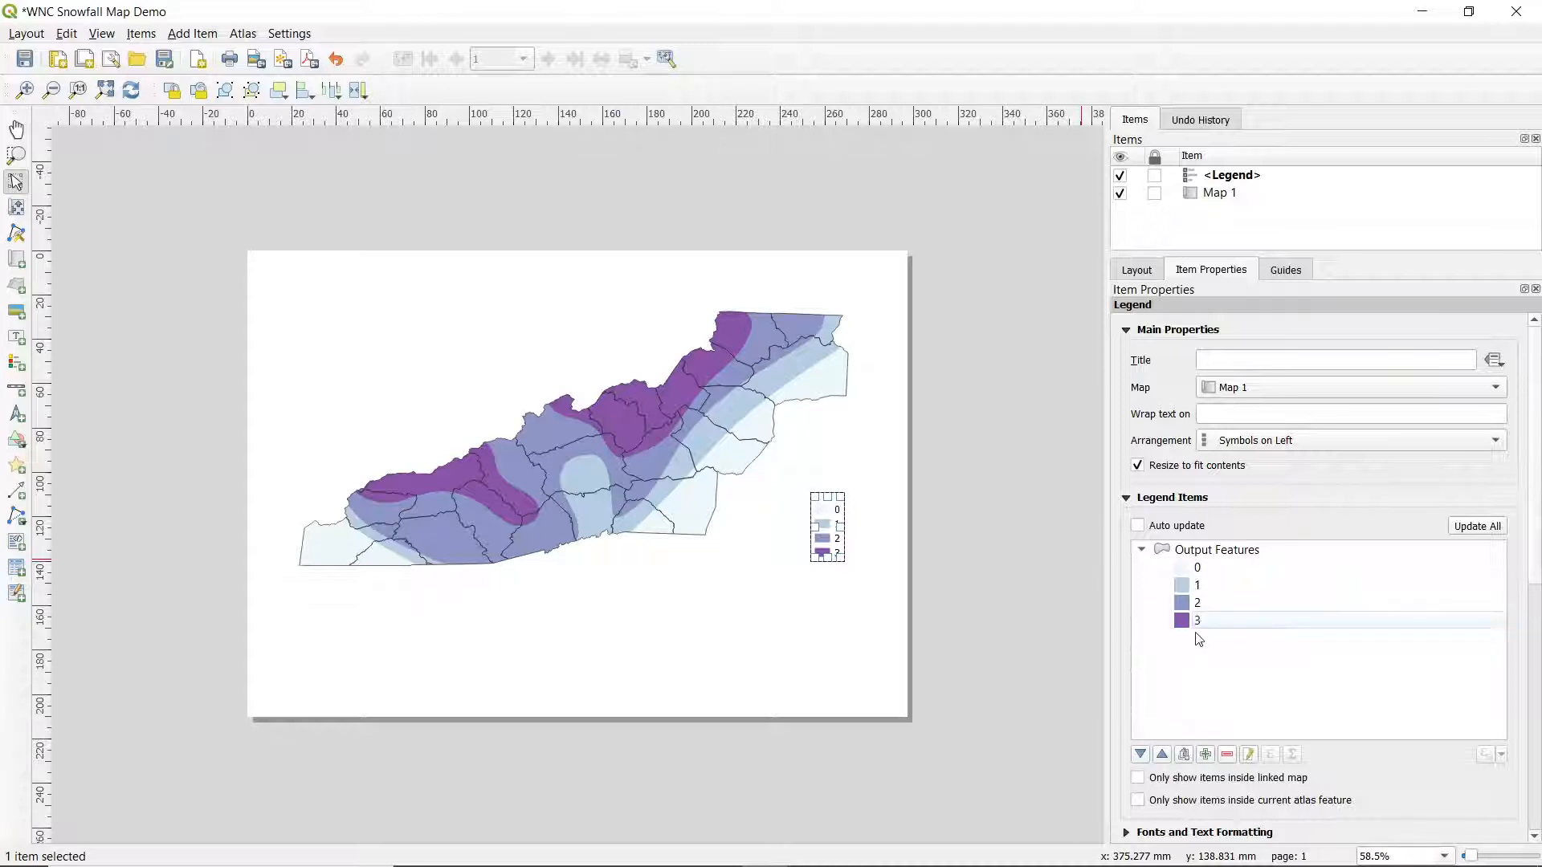
# Step: Reorder the legend's Output Features categories from highest to lowest as 3, 2, 1, 0
pyautogui.click(1193, 624)
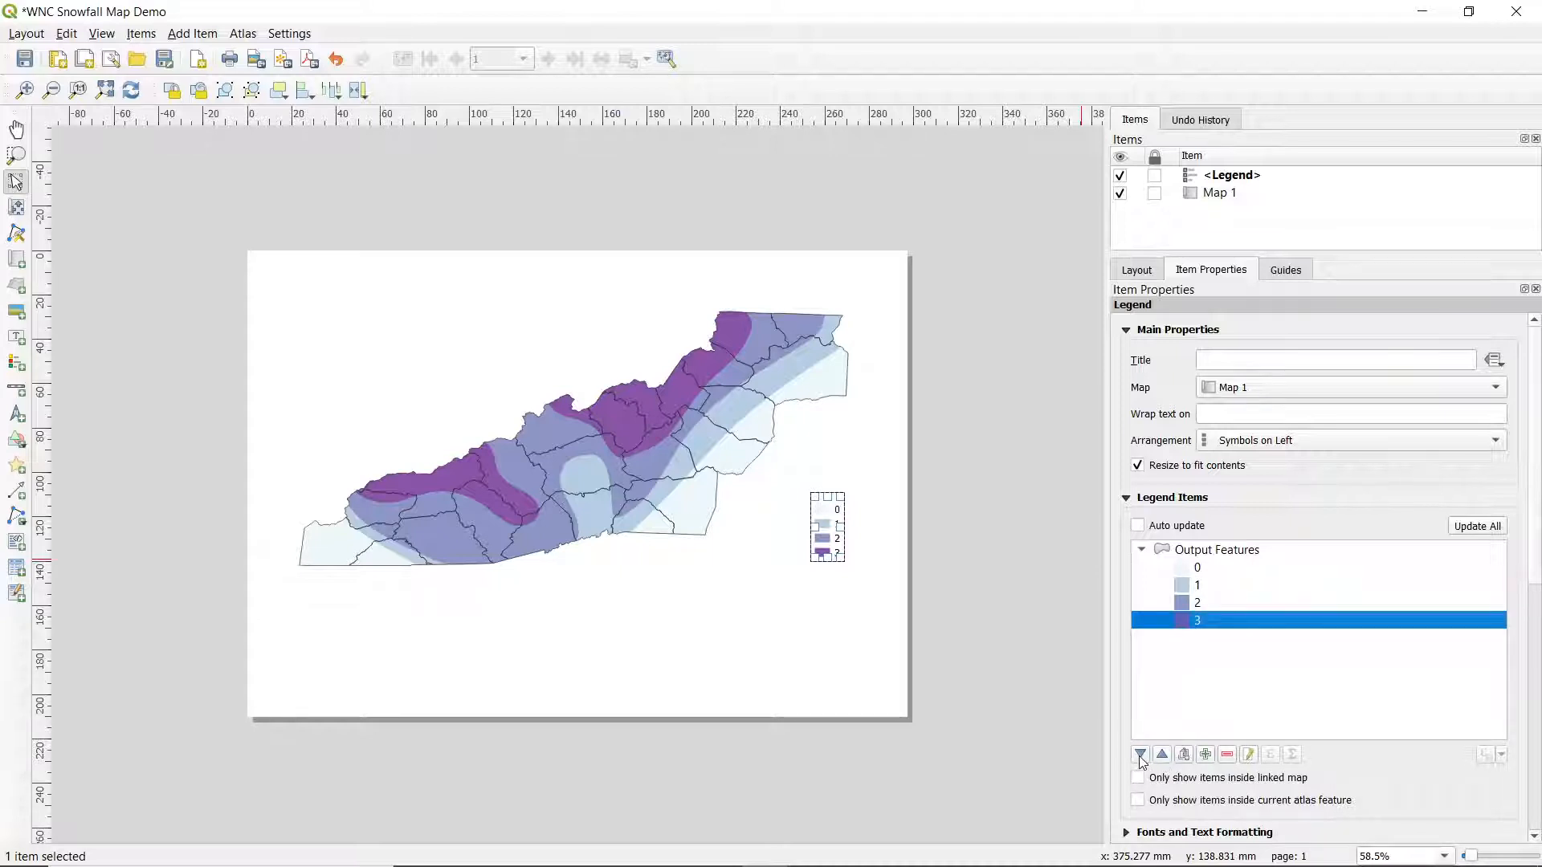
pyautogui.click(1162, 755)
pyautogui.click(1163, 755)
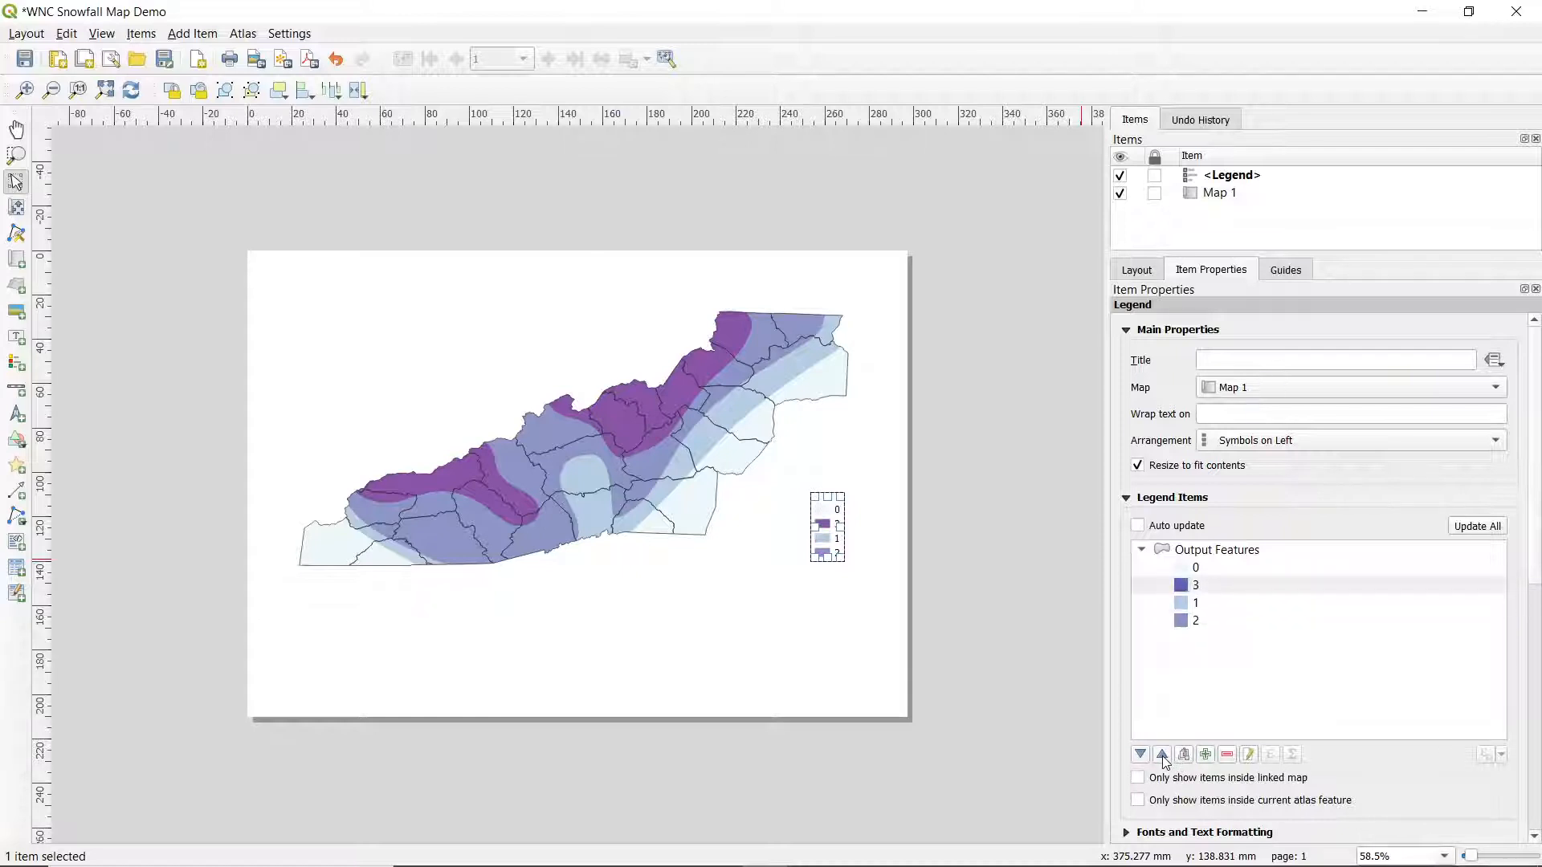
pyautogui.click(1162, 755)
pyautogui.click(1185, 625)
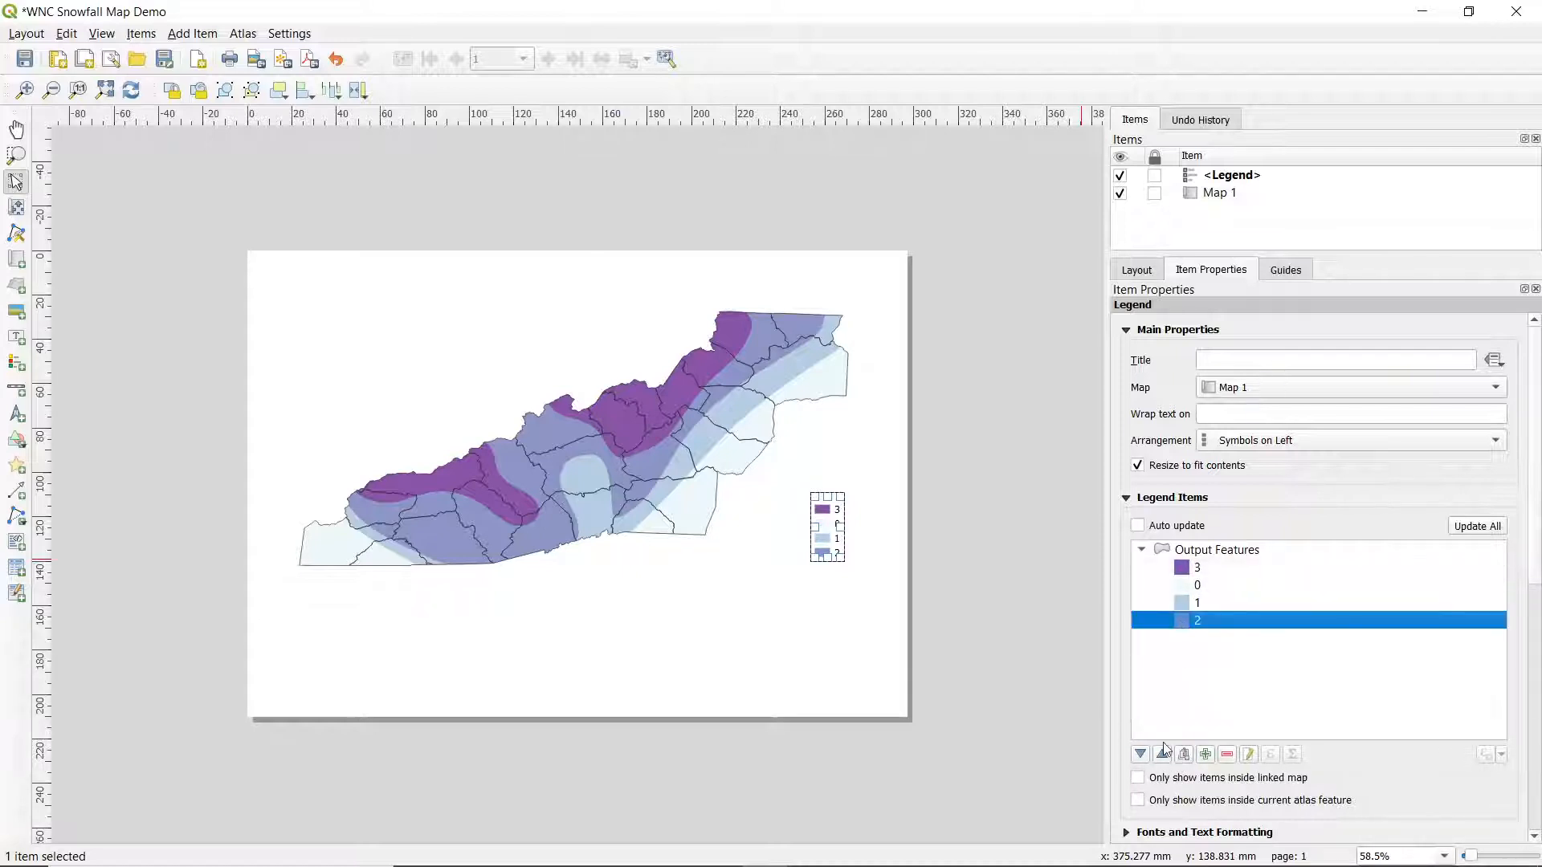
pyautogui.click(1163, 755)
pyautogui.click(1163, 755)
pyautogui.click(1162, 755)
pyautogui.click(1140, 755)
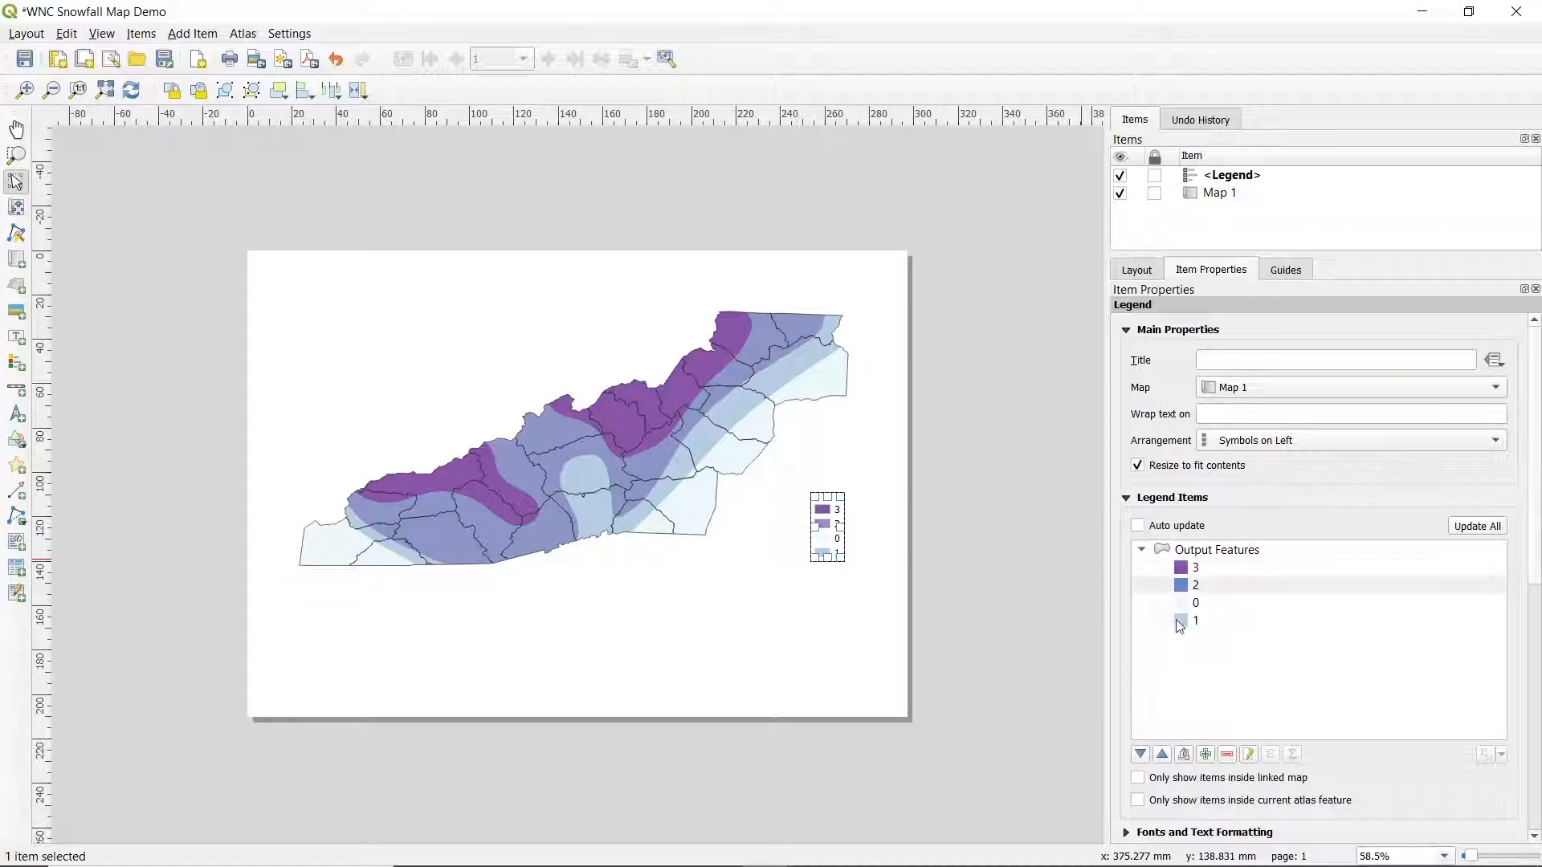
pyautogui.click(1174, 603)
pyautogui.click(1140, 755)
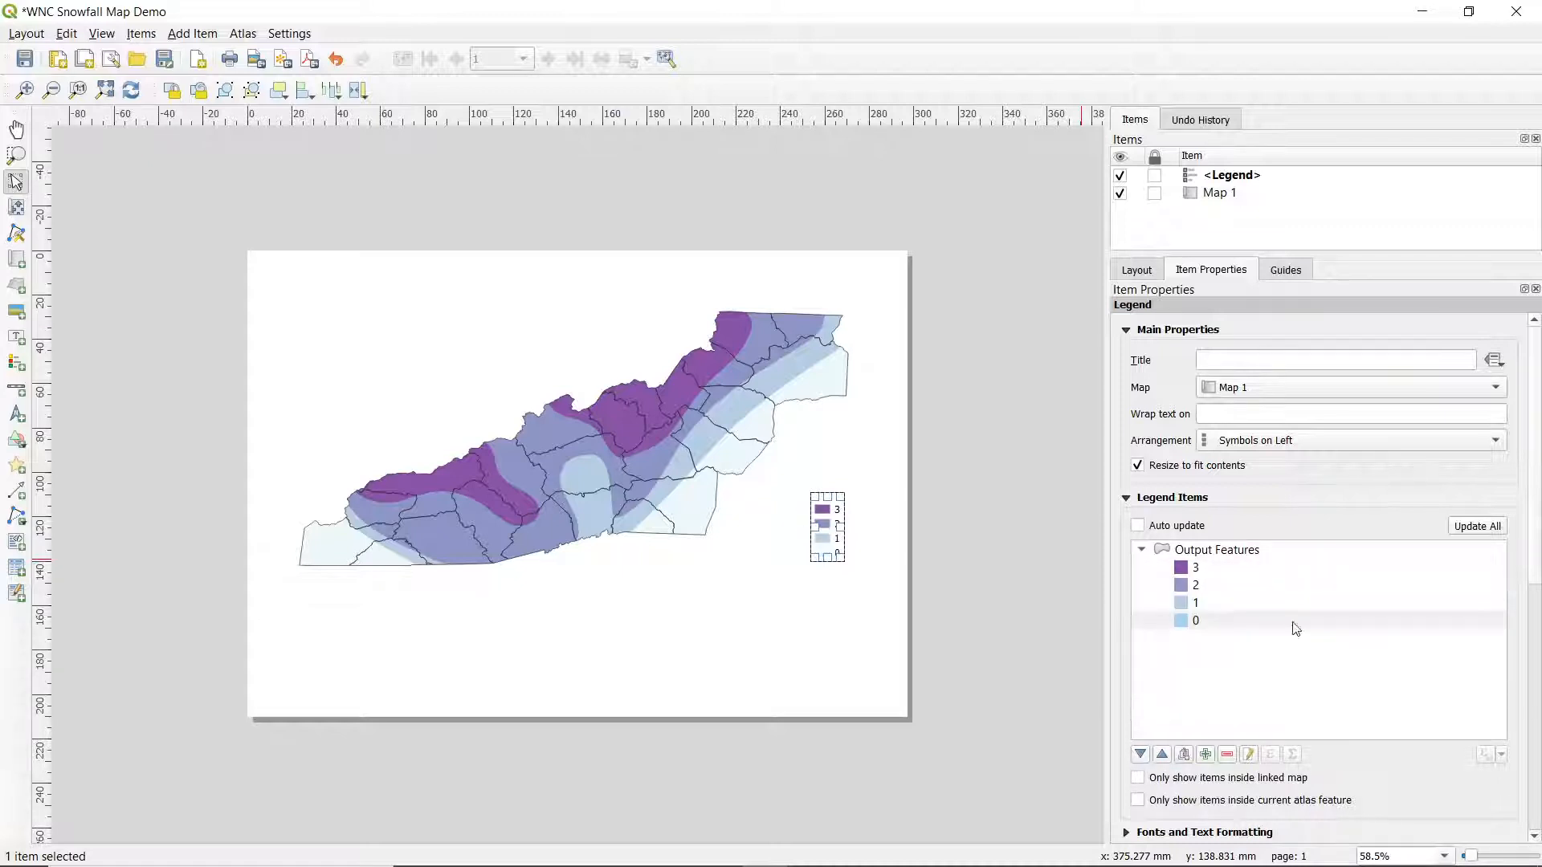
# Step: Move the legend about 14 mm right and slightly down, closer to the page's right edge
pyautogui.click(1005, 580)
pyautogui.click(811, 524)
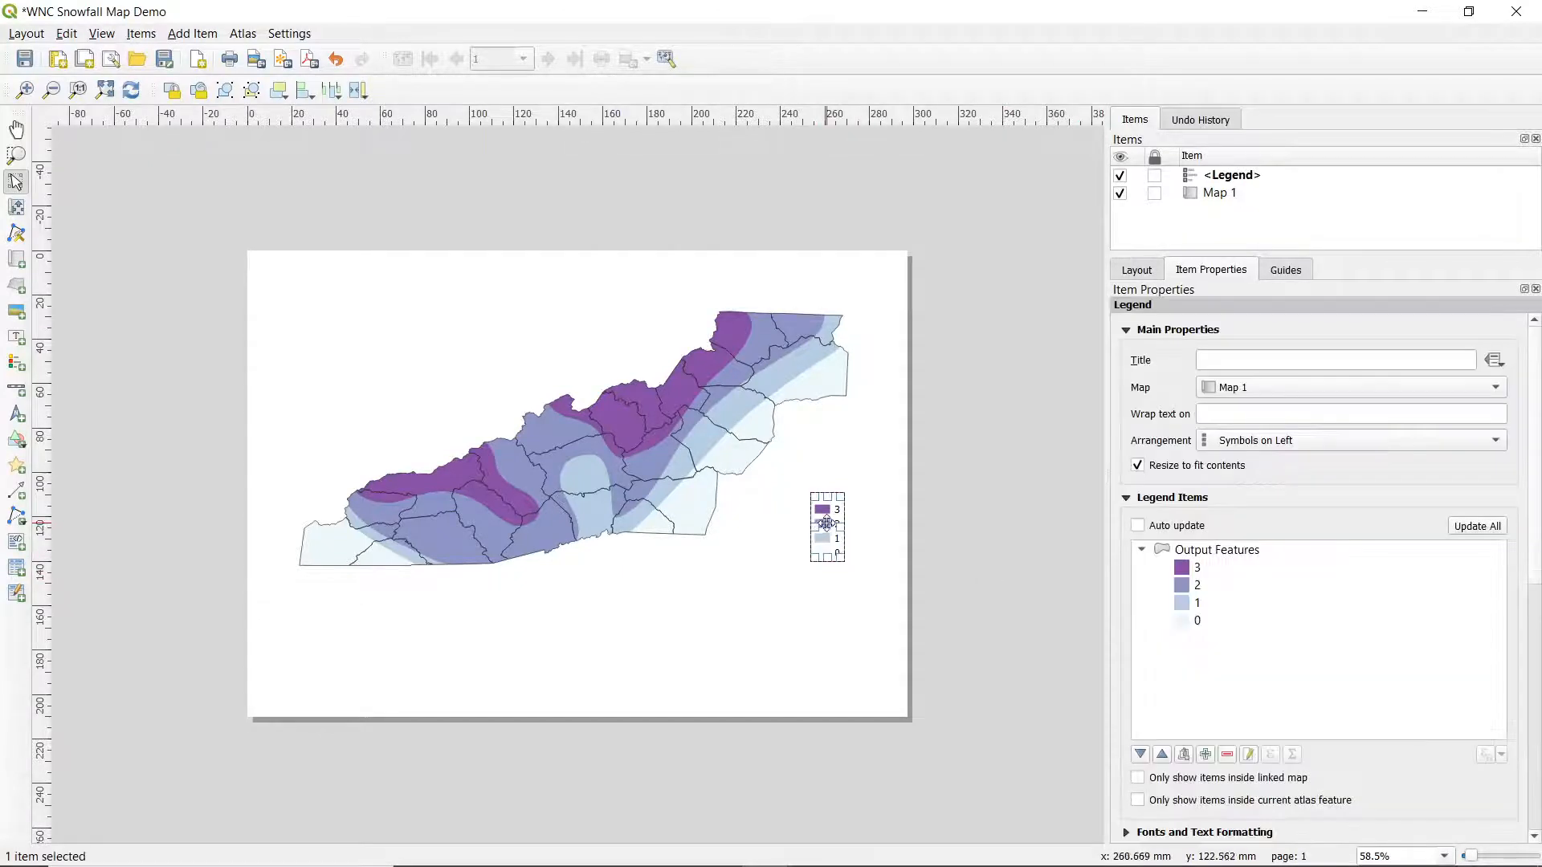
pyautogui.moveTo(836, 525); pyautogui.dragTo(866, 529)
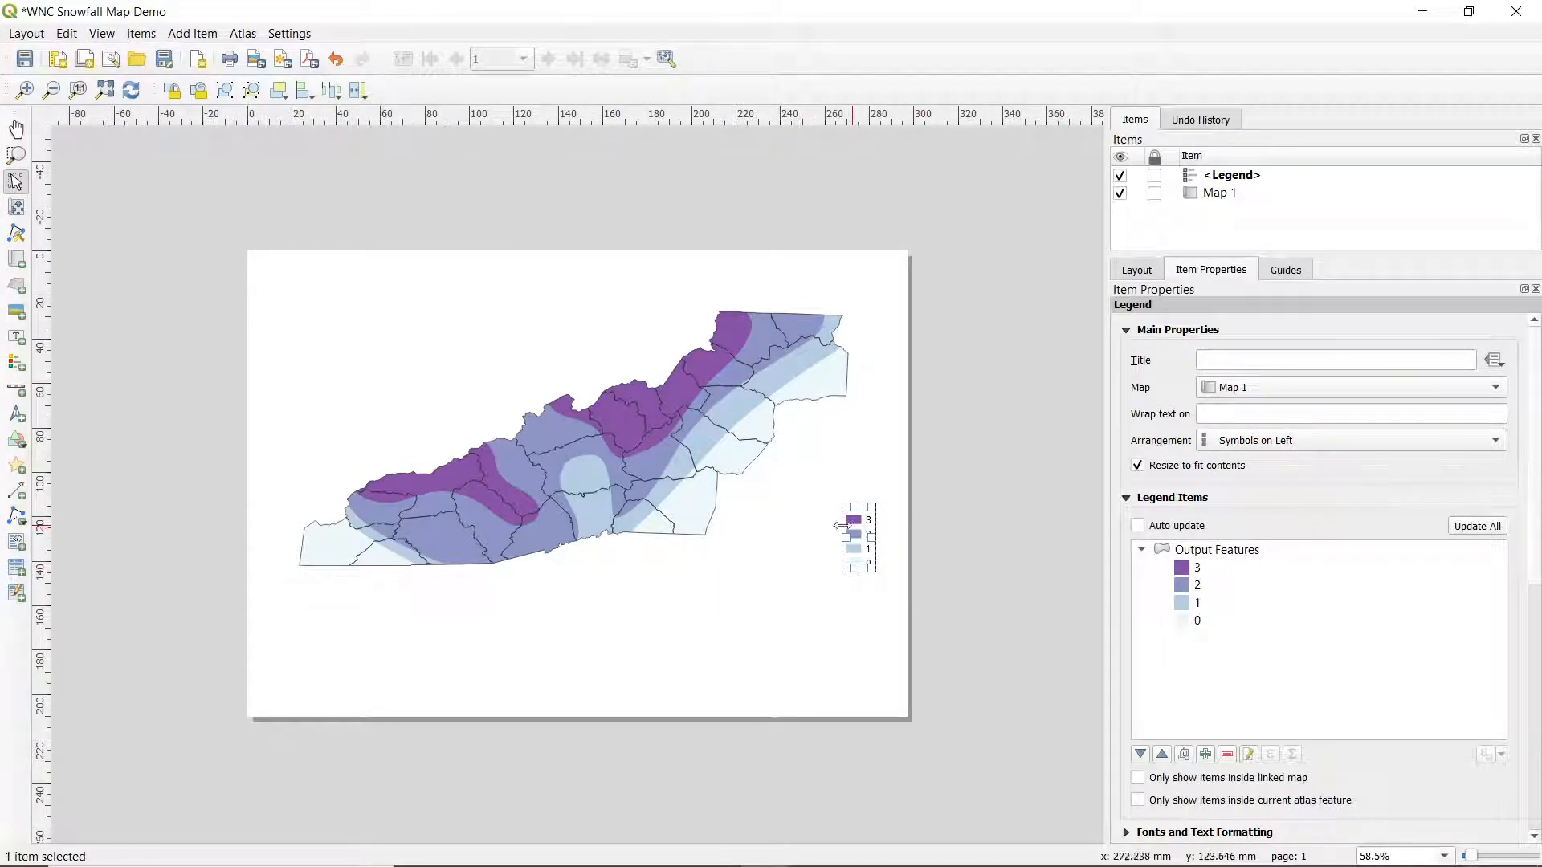
pyautogui.scroll(-2, 1339, 493)
pyautogui.scroll(-5, 1208, 771)
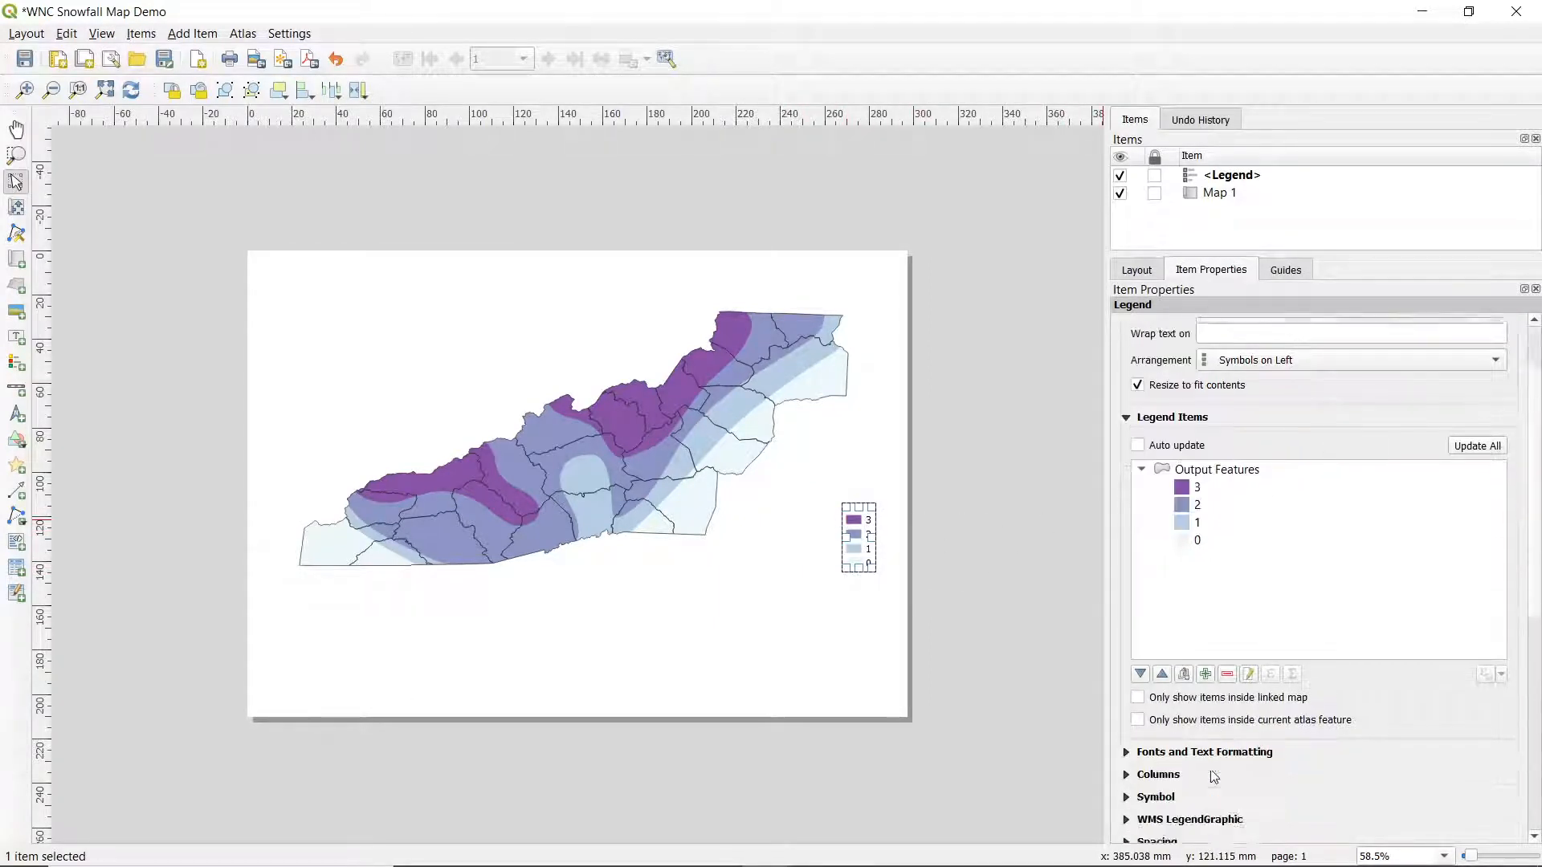
pyautogui.scroll(6, 1222, 667)
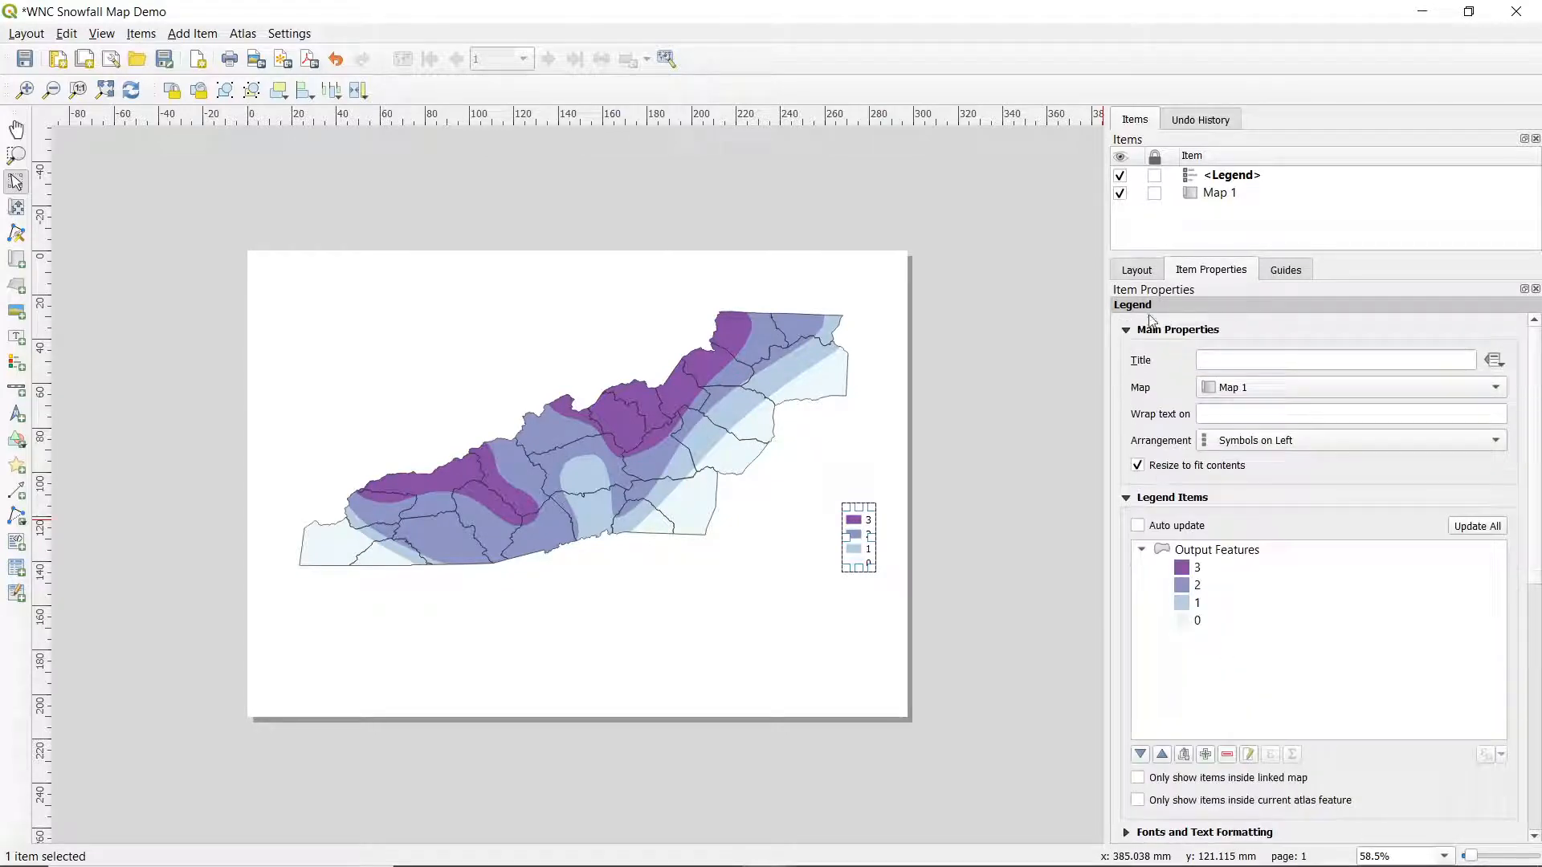
# Step: Set the symbol height of the legend's colour patches to 10 mm
pyautogui.scroll(-5, 1283, 534)
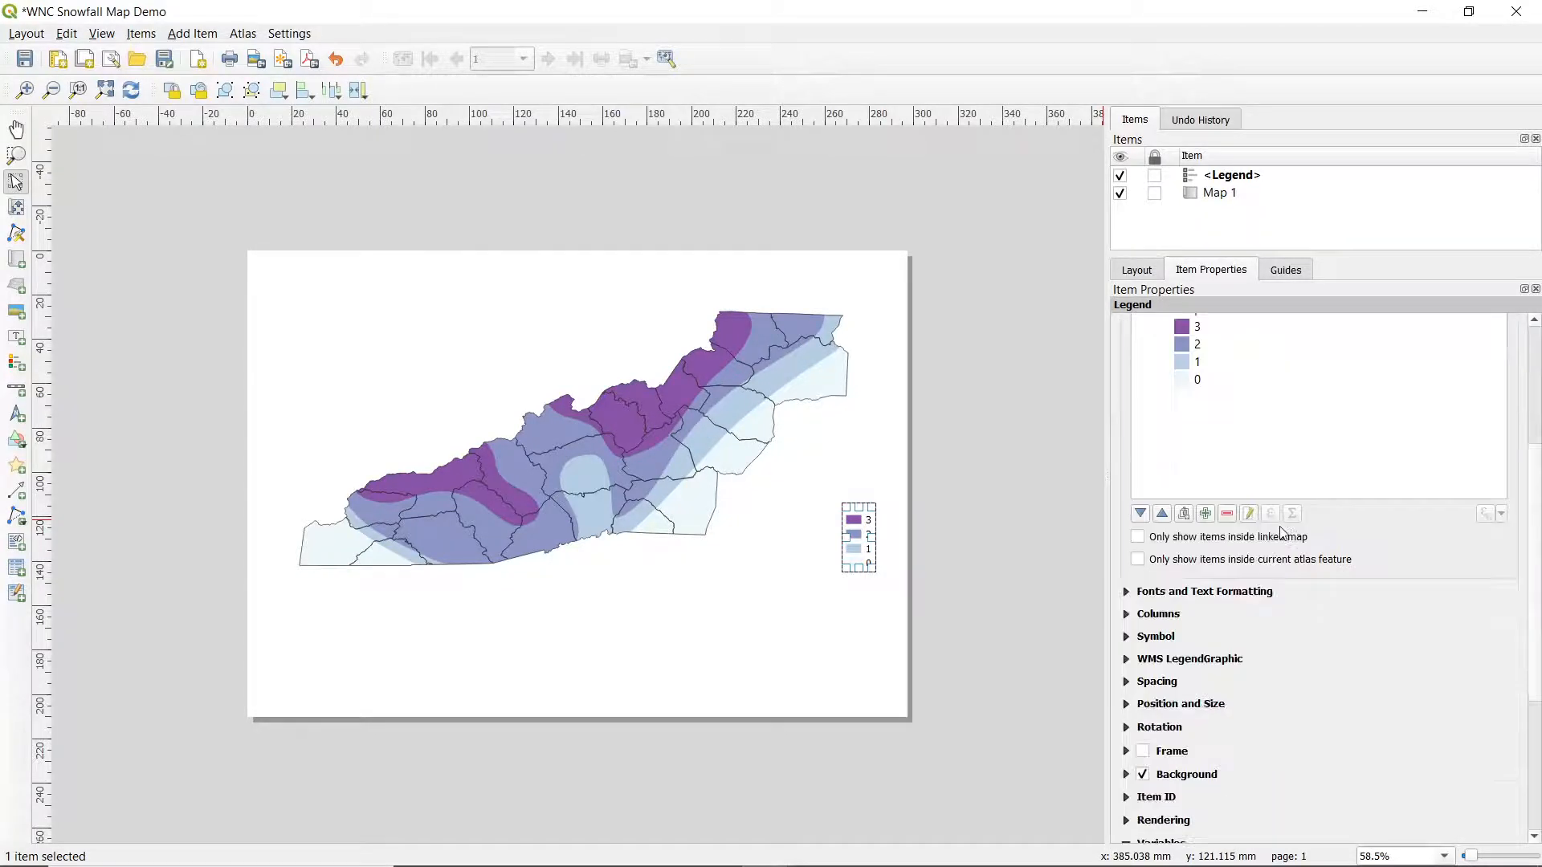
pyautogui.click(1127, 637)
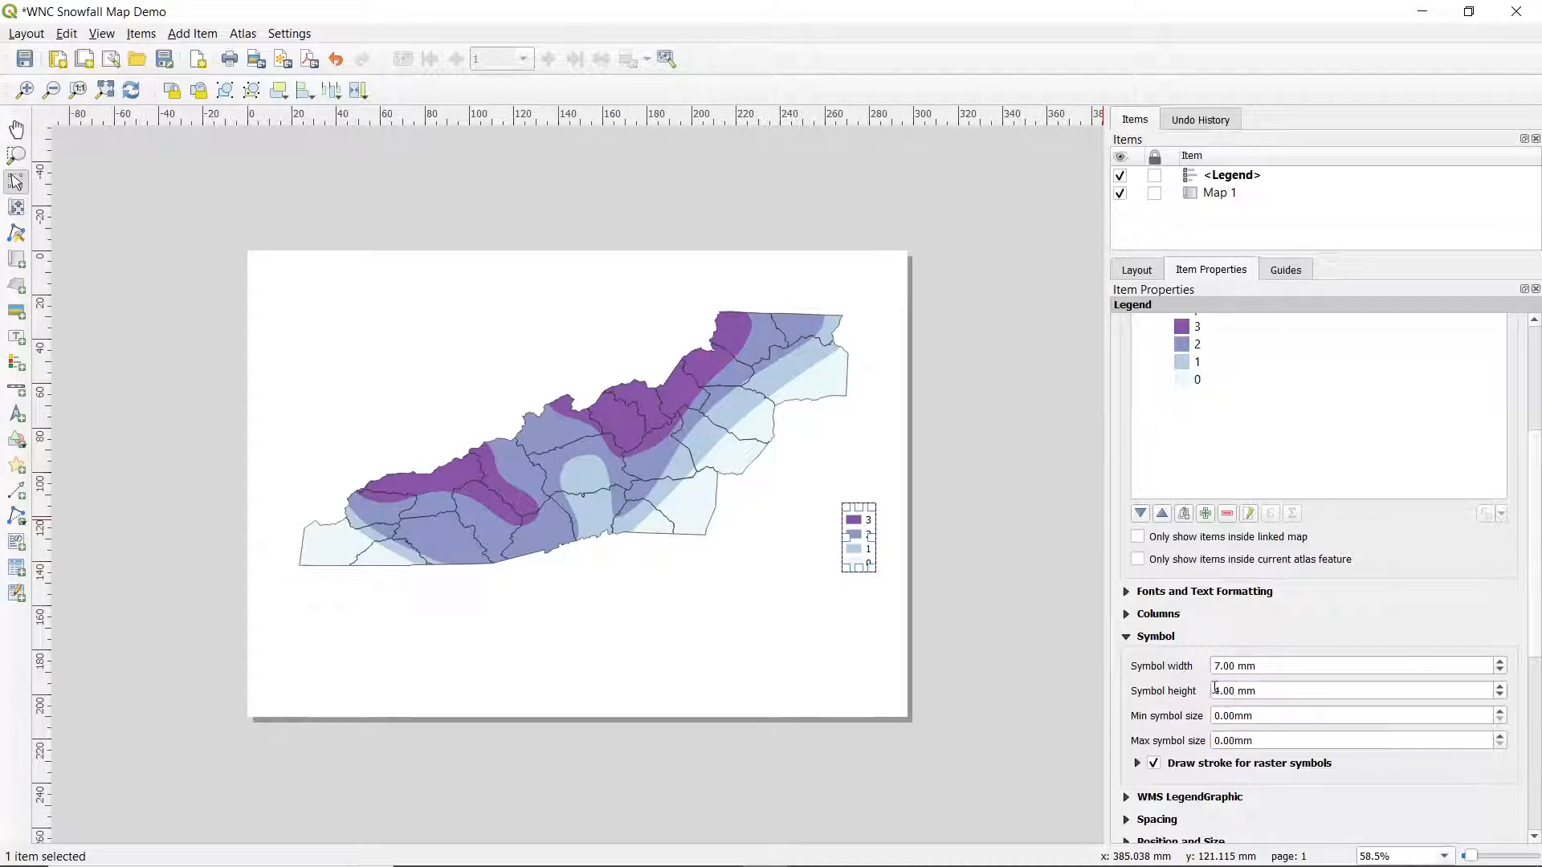
pyautogui.write('10')
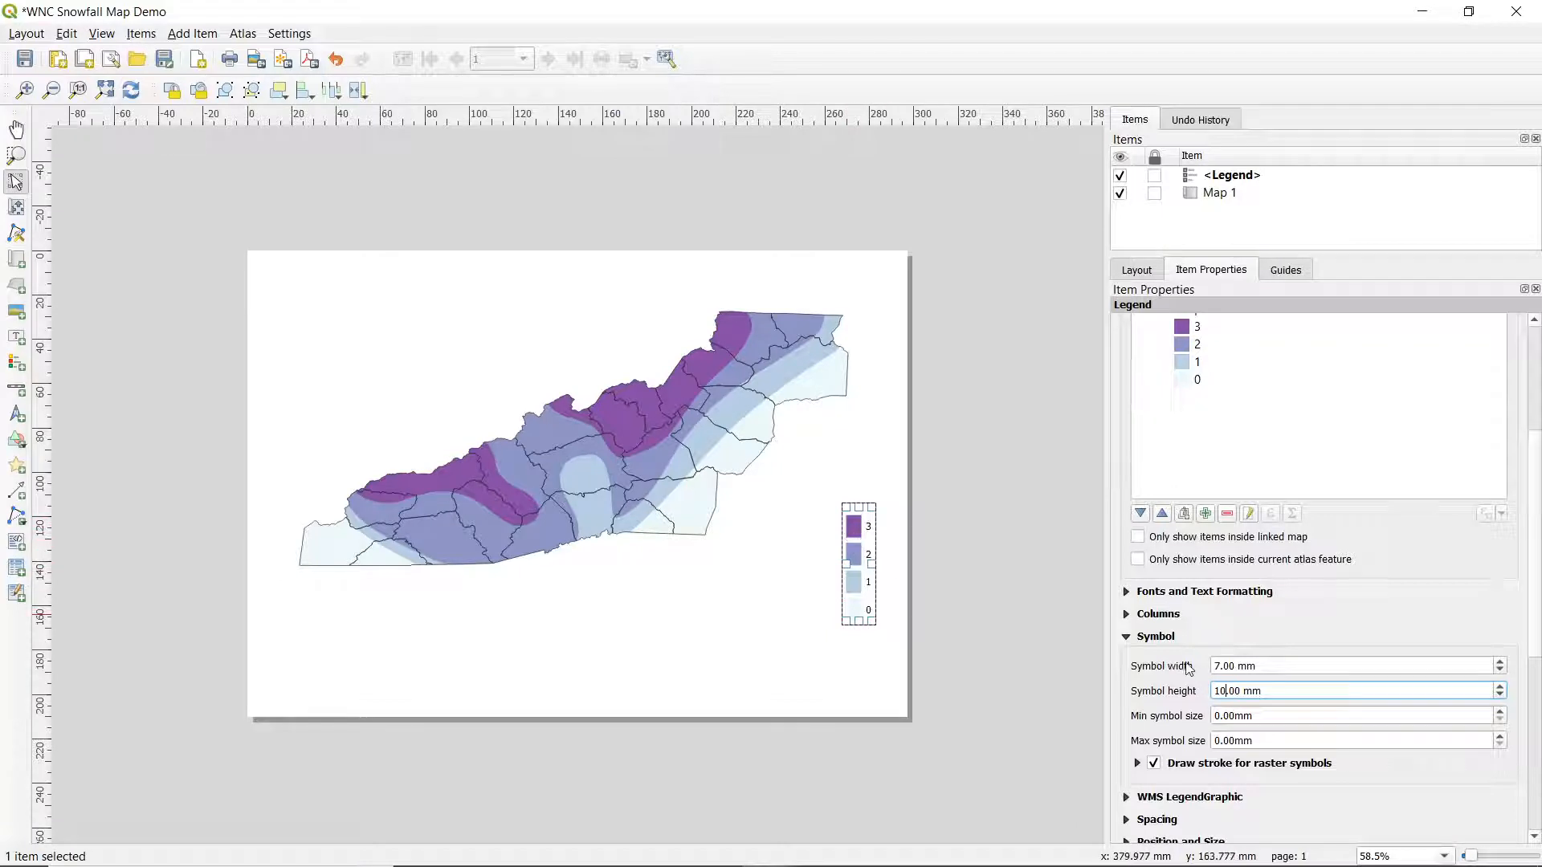
pyautogui.click(1127, 637)
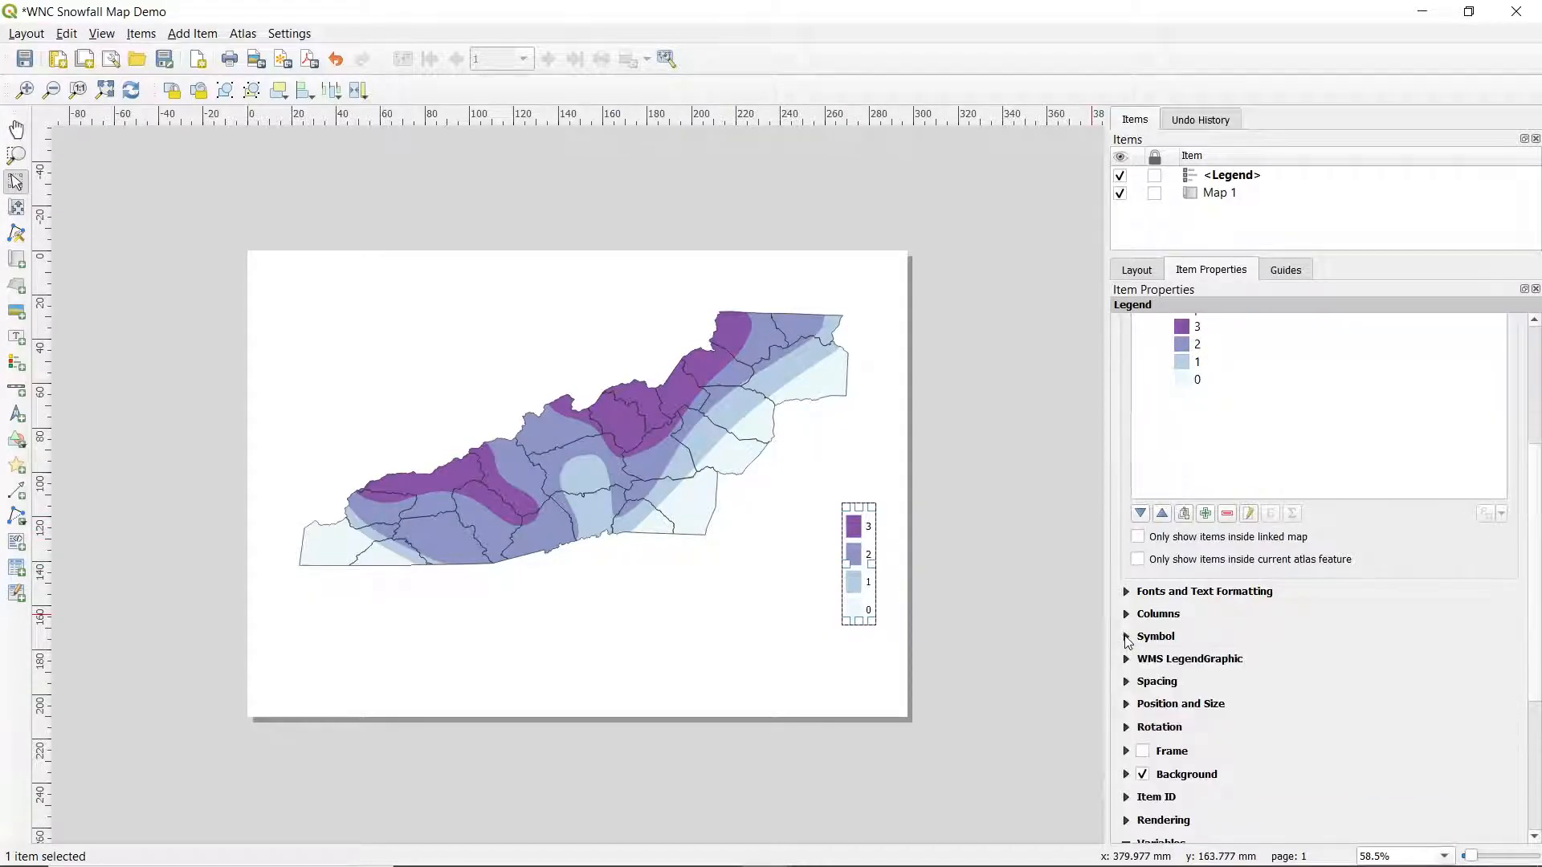
# Step: Set the legend's space between symbols to 0 mm and nudge the legend about 4 mm right and down
pyautogui.scroll(-1, 1163, 643)
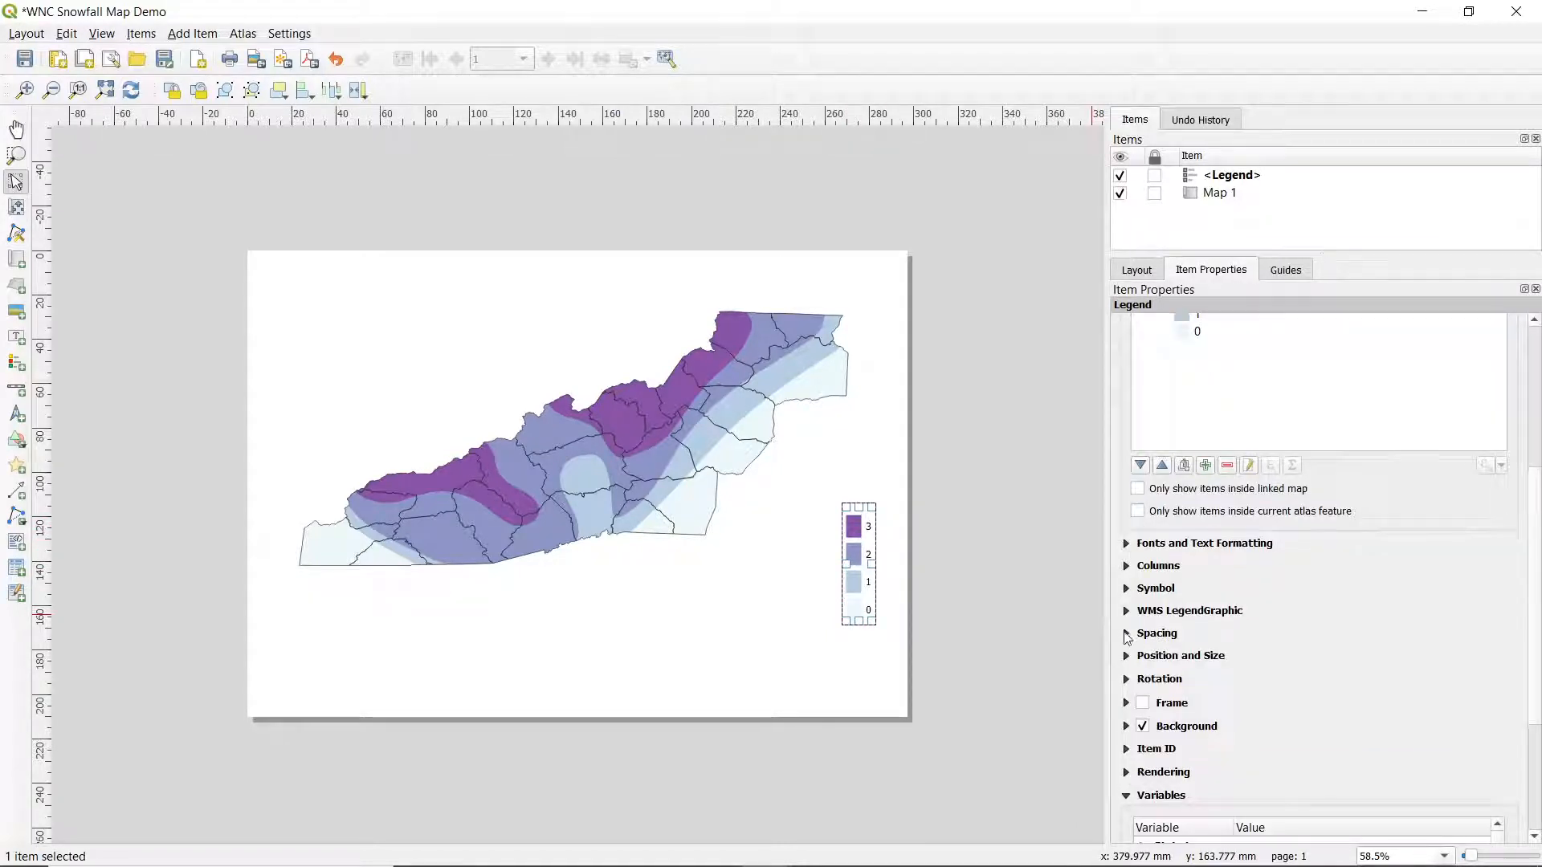
pyautogui.click(1127, 635)
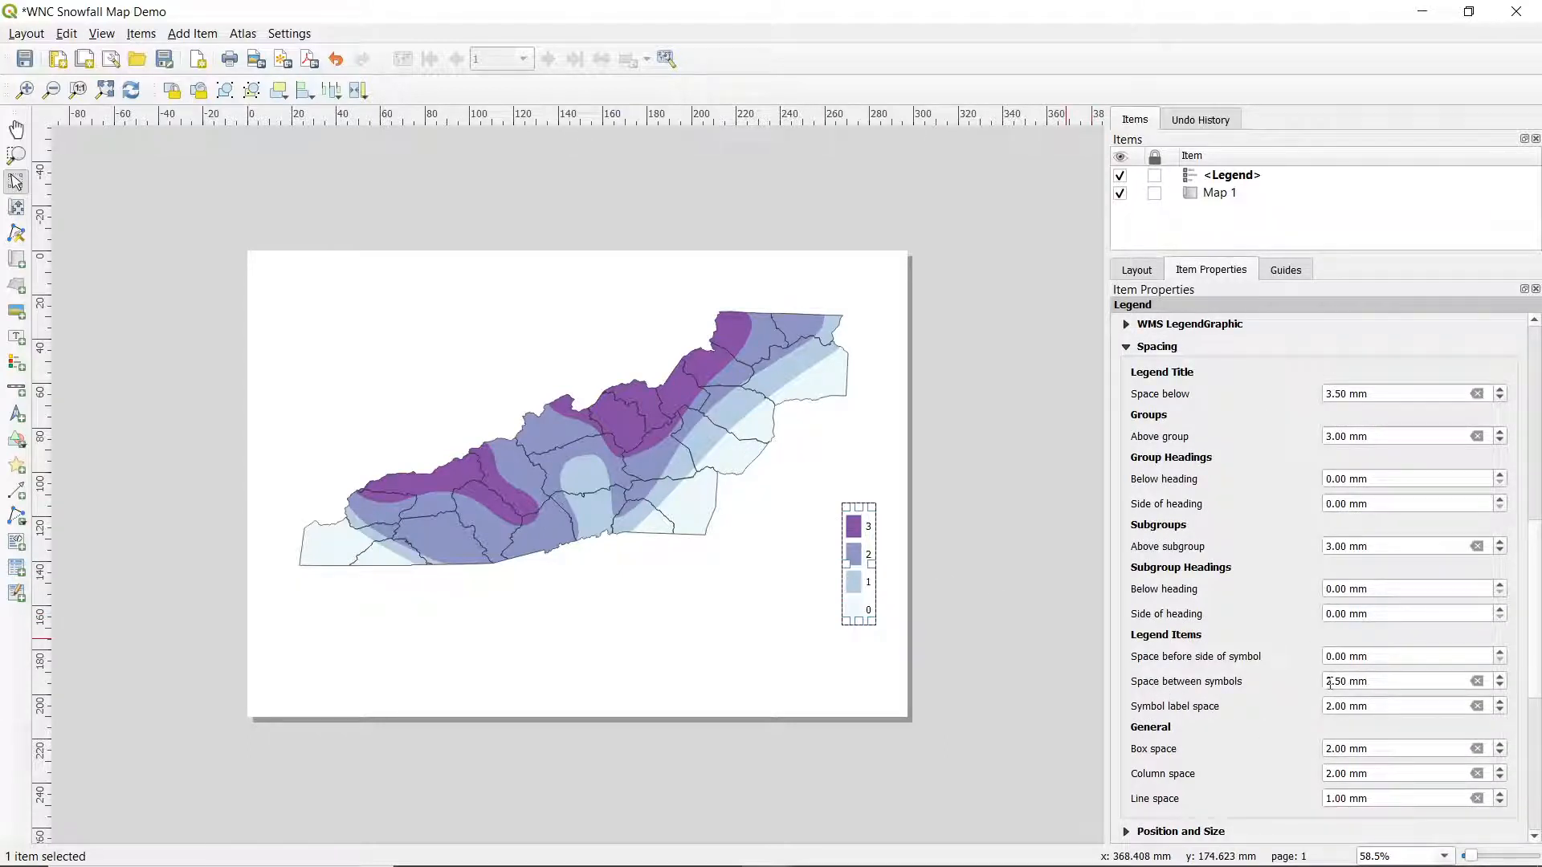
pyautogui.click(1393, 681)
pyautogui.write('0')
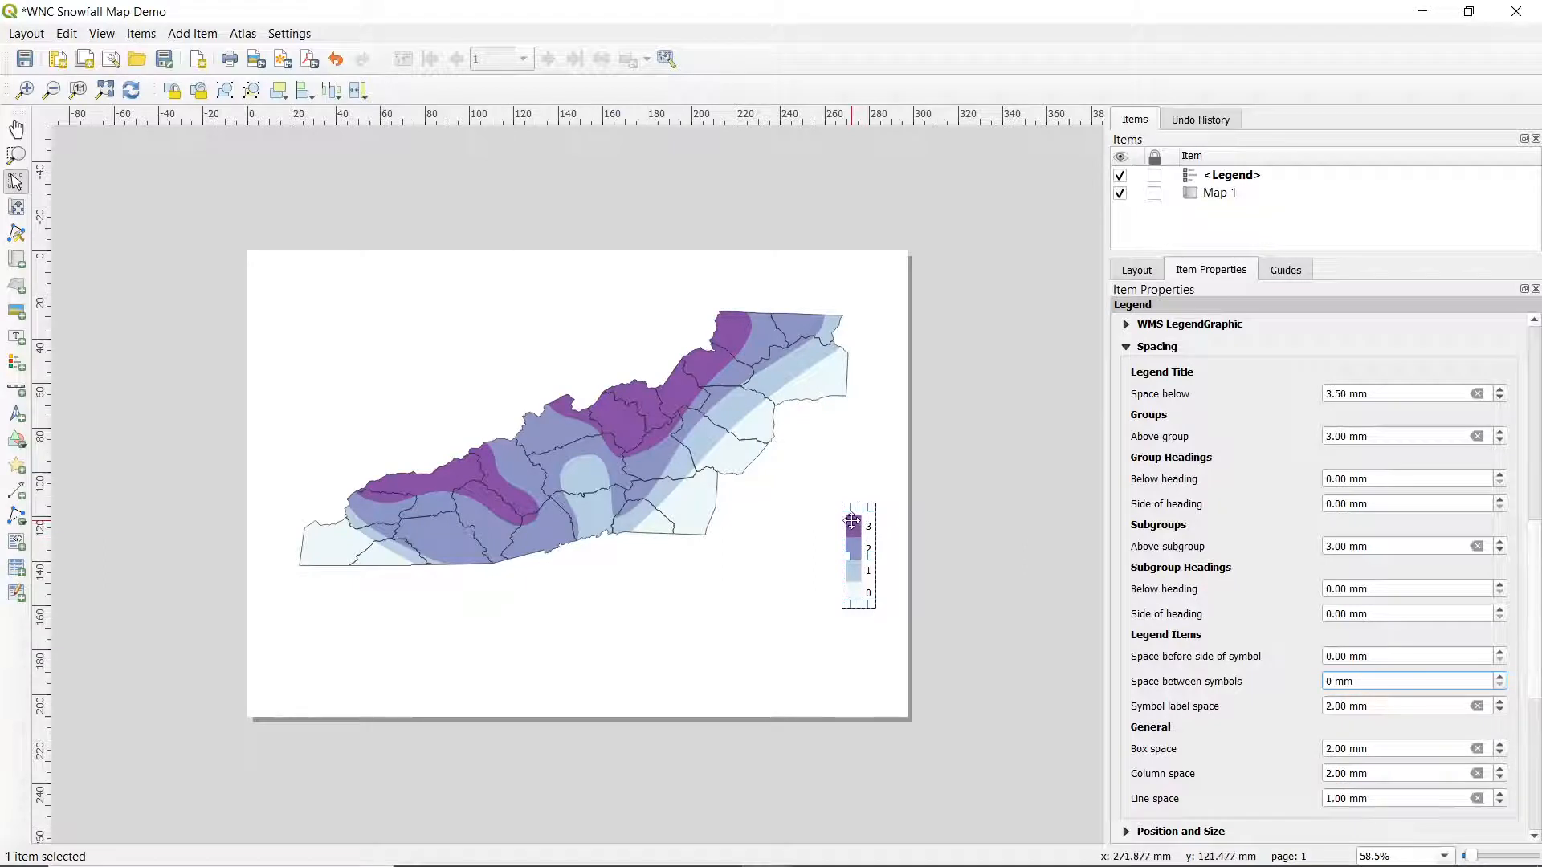
pyautogui.moveTo(856, 528); pyautogui.dragTo(863, 539)
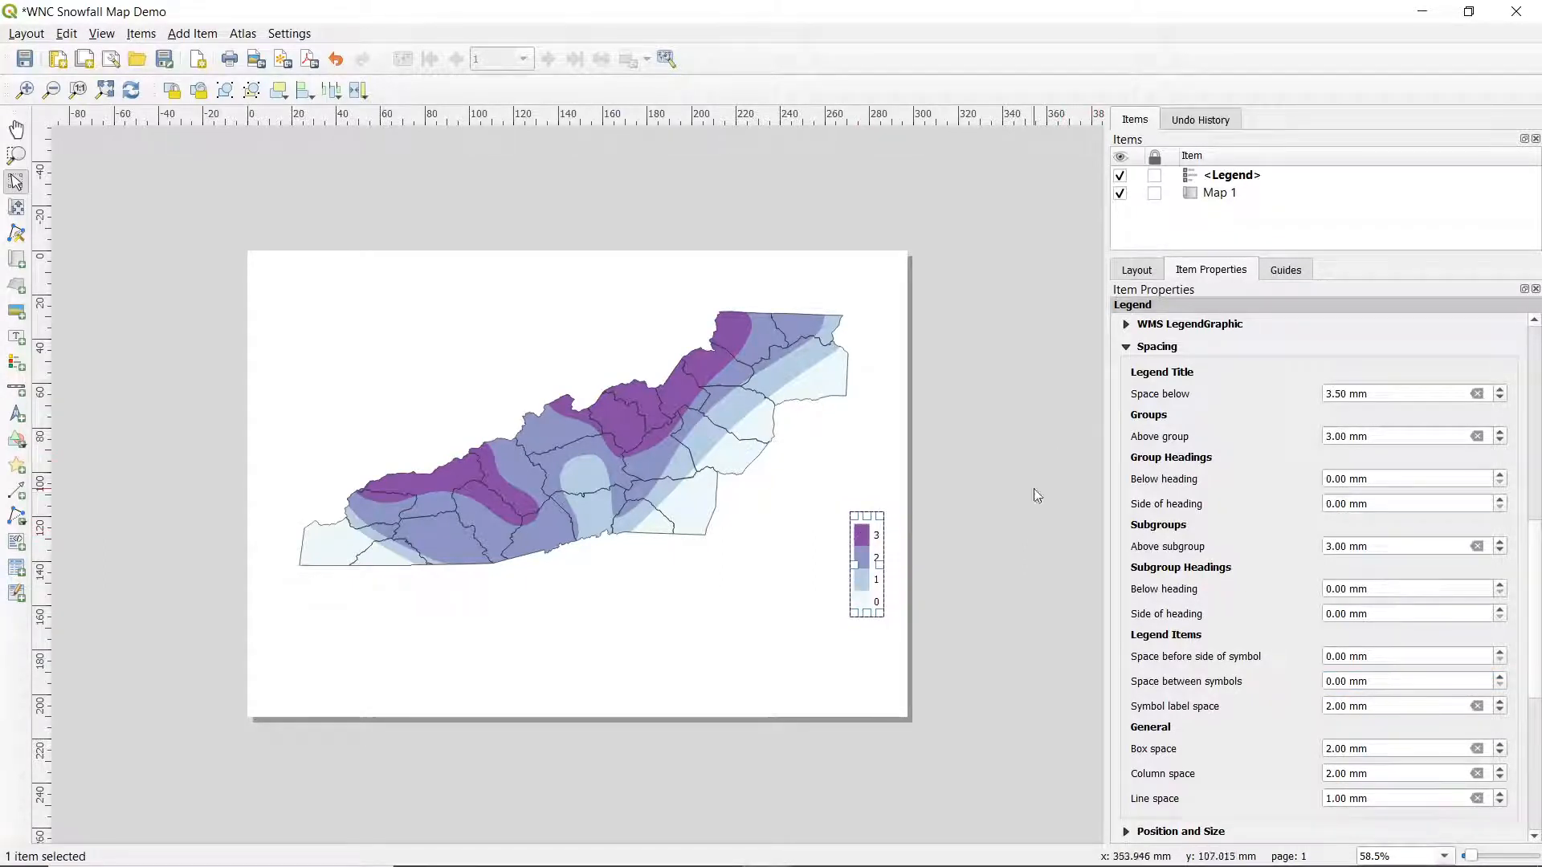
pyautogui.click(984, 600)
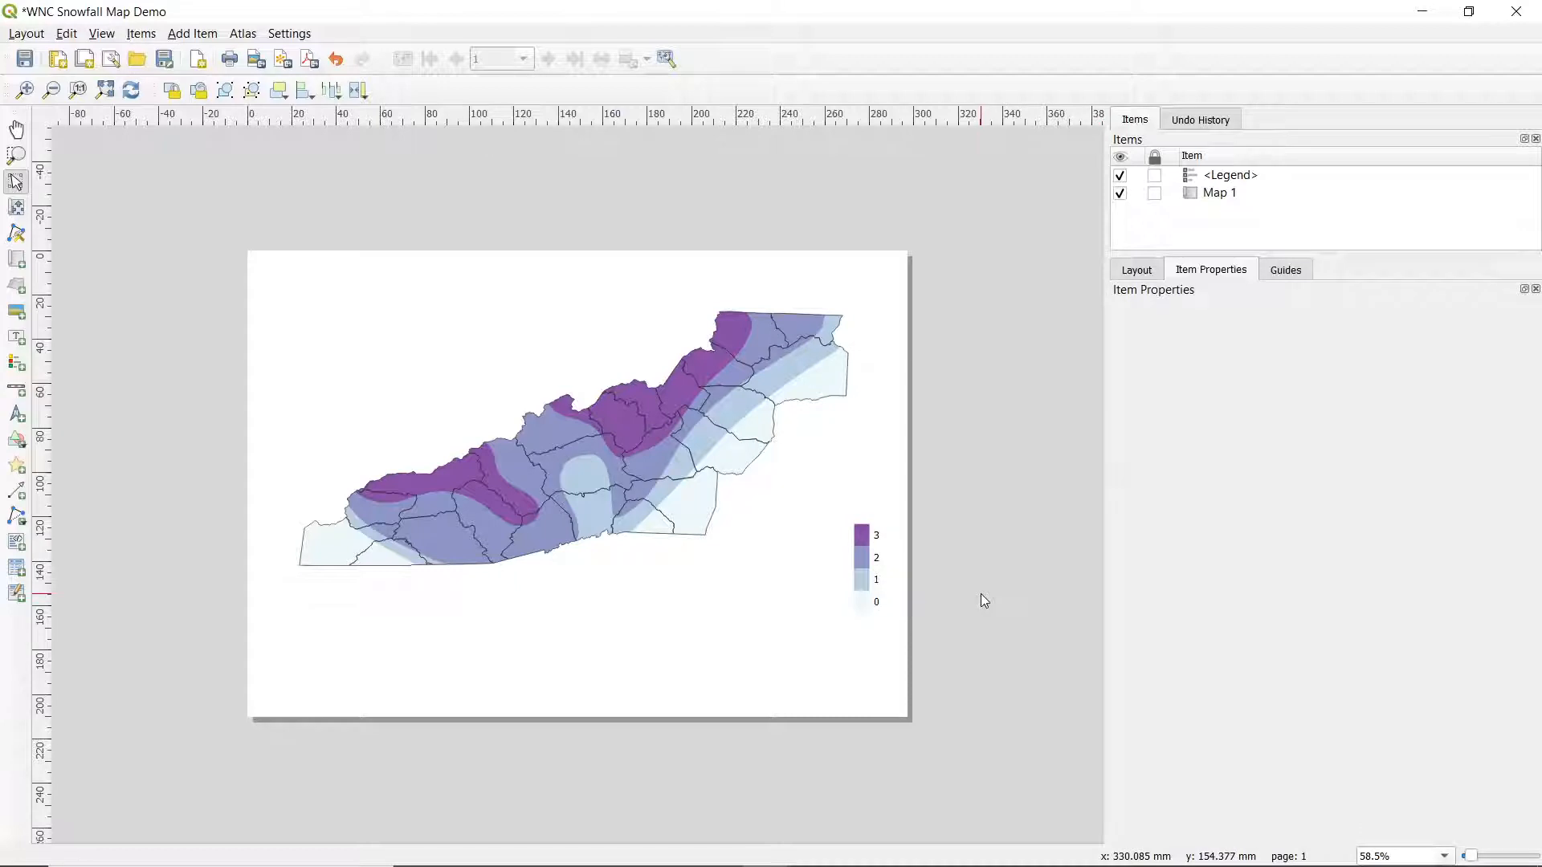
# Step: Relabel the legend's lowest category, 0, as 2 - 4"
pyautogui.click(855, 557)
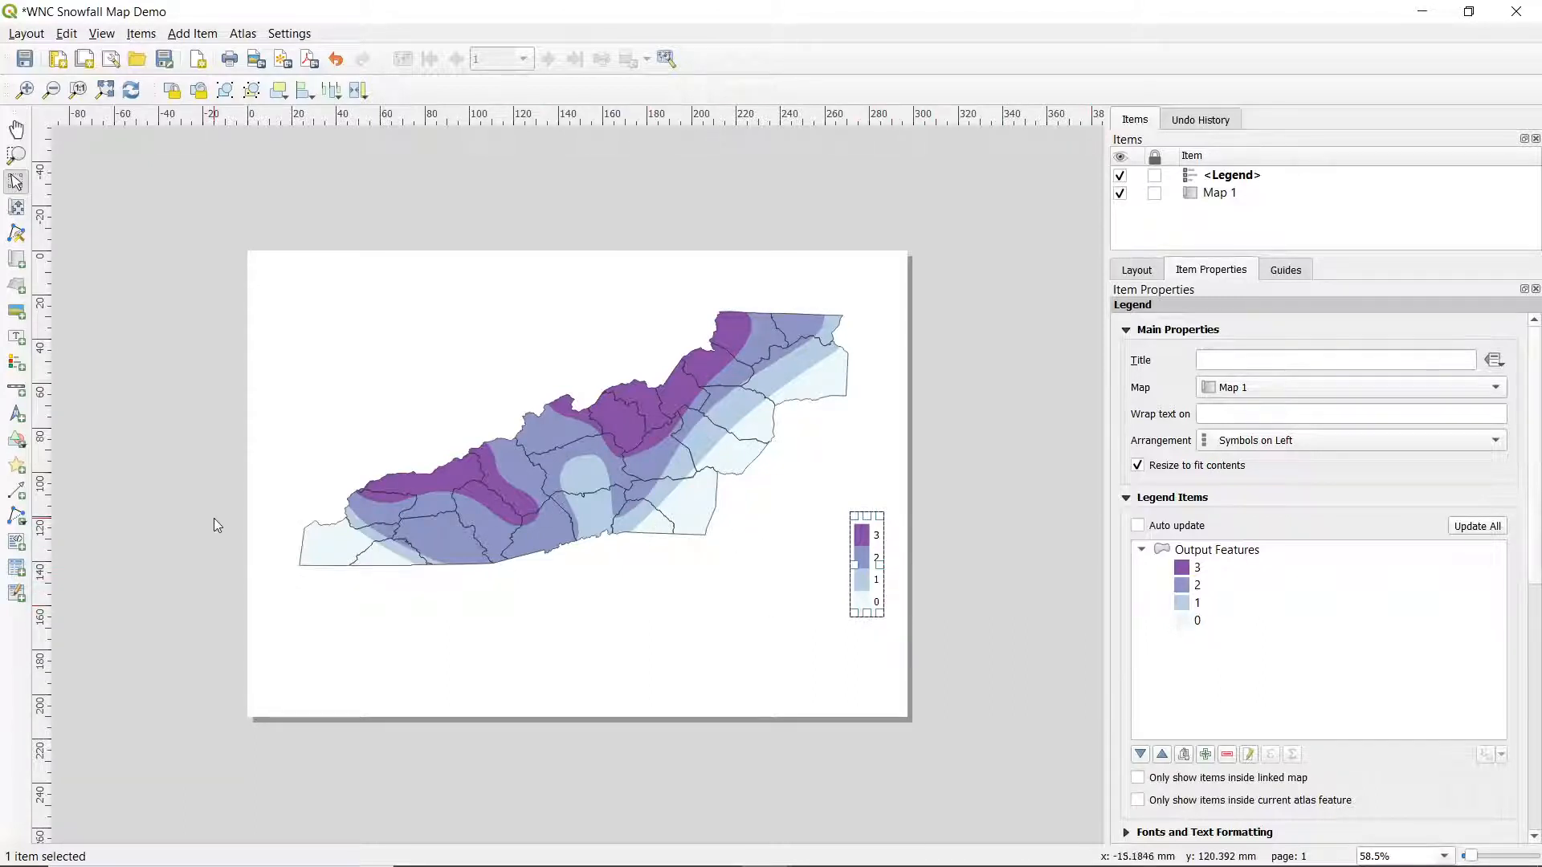
pyautogui.doubleClick(1196, 621)
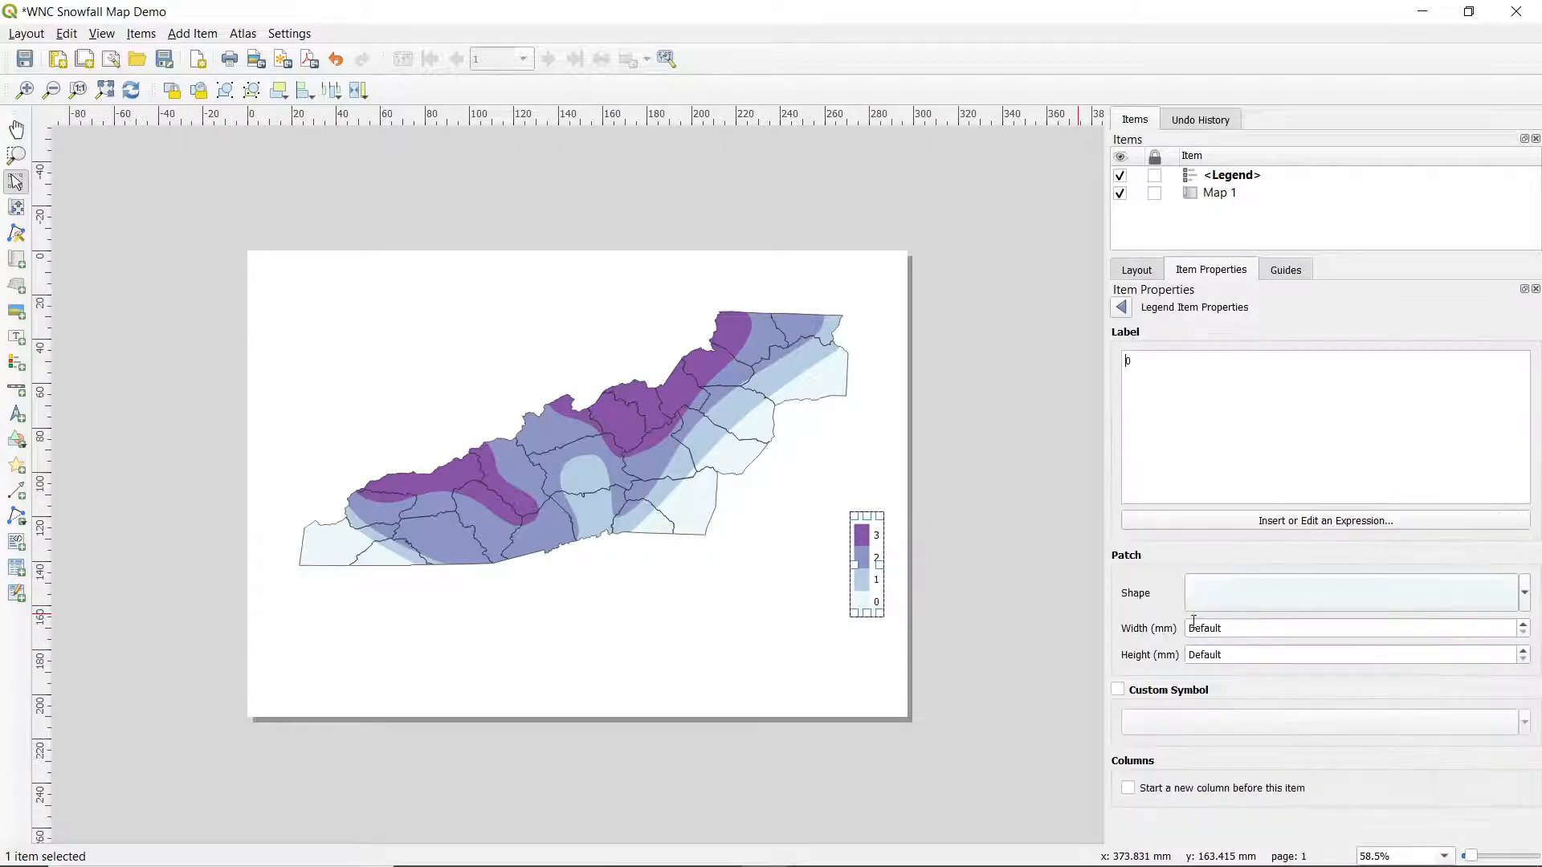
pyautogui.moveTo(1157, 363); pyautogui.dragTo(1052, 334)
pyautogui.write('2-4')
pyautogui.press('BackSpace')
pyautogui.press('BackSpace')
pyautogui.write('-4')
pyautogui.press('BackSpace')
pyautogui.write('4"')
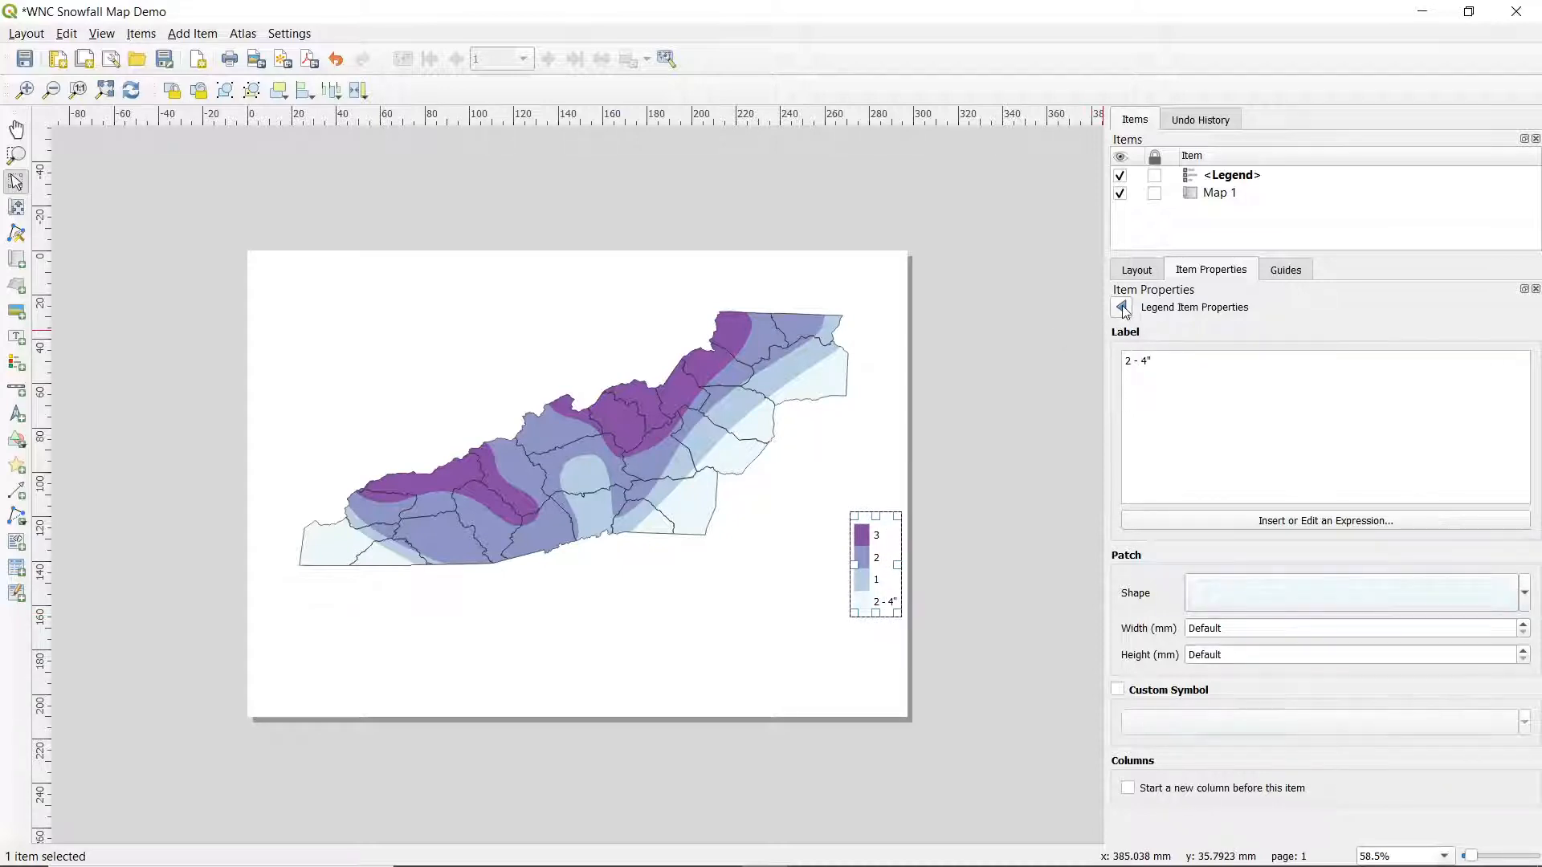
pyautogui.click(1123, 308)
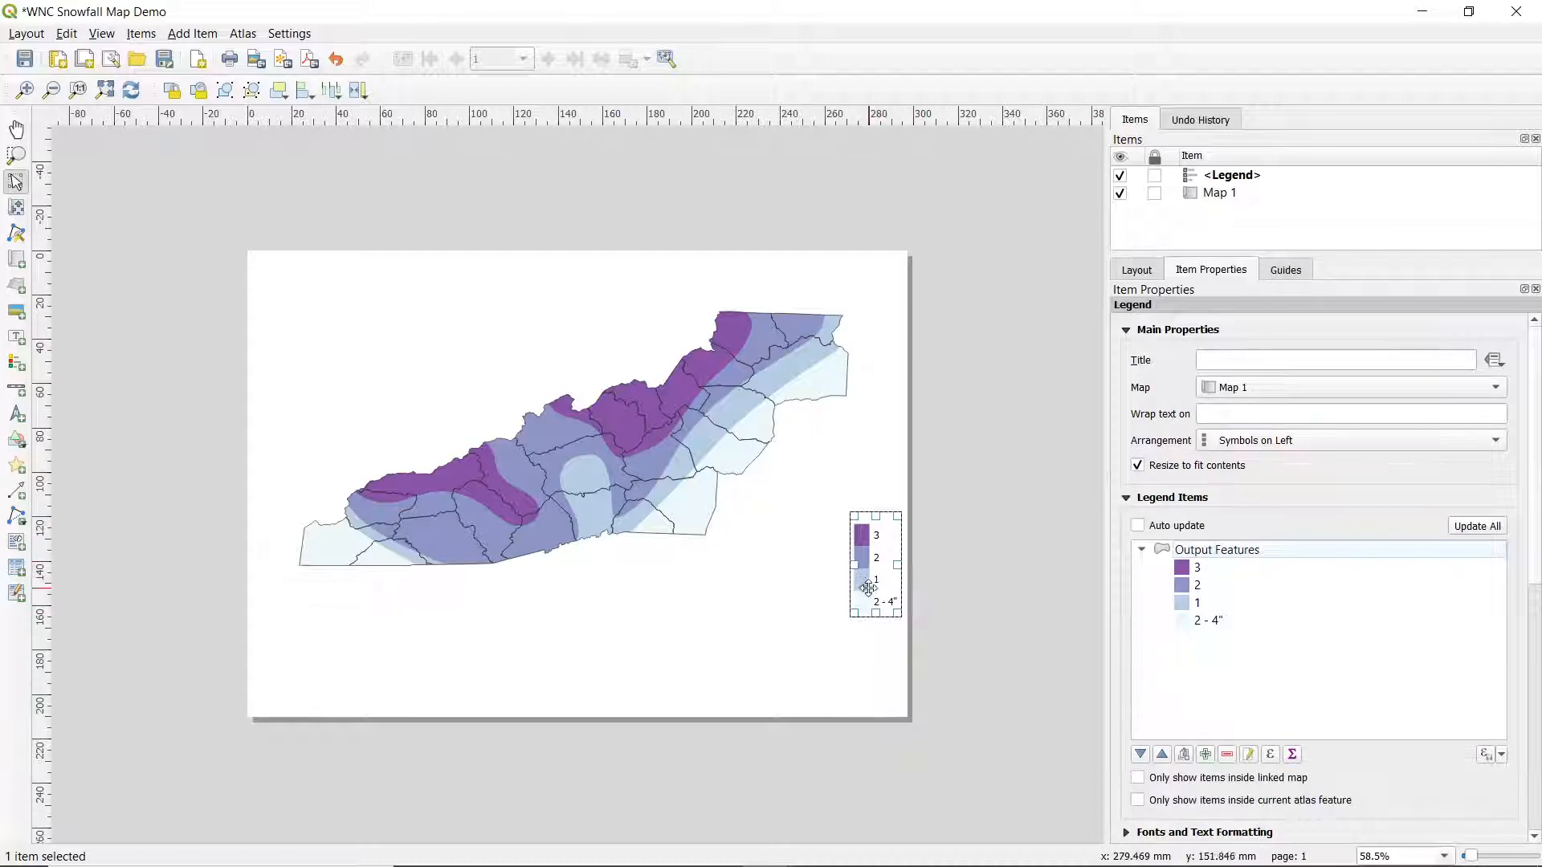
# Step: Relabel legend category 1 as 4 - 8"
pyautogui.doubleClick(1197, 603)
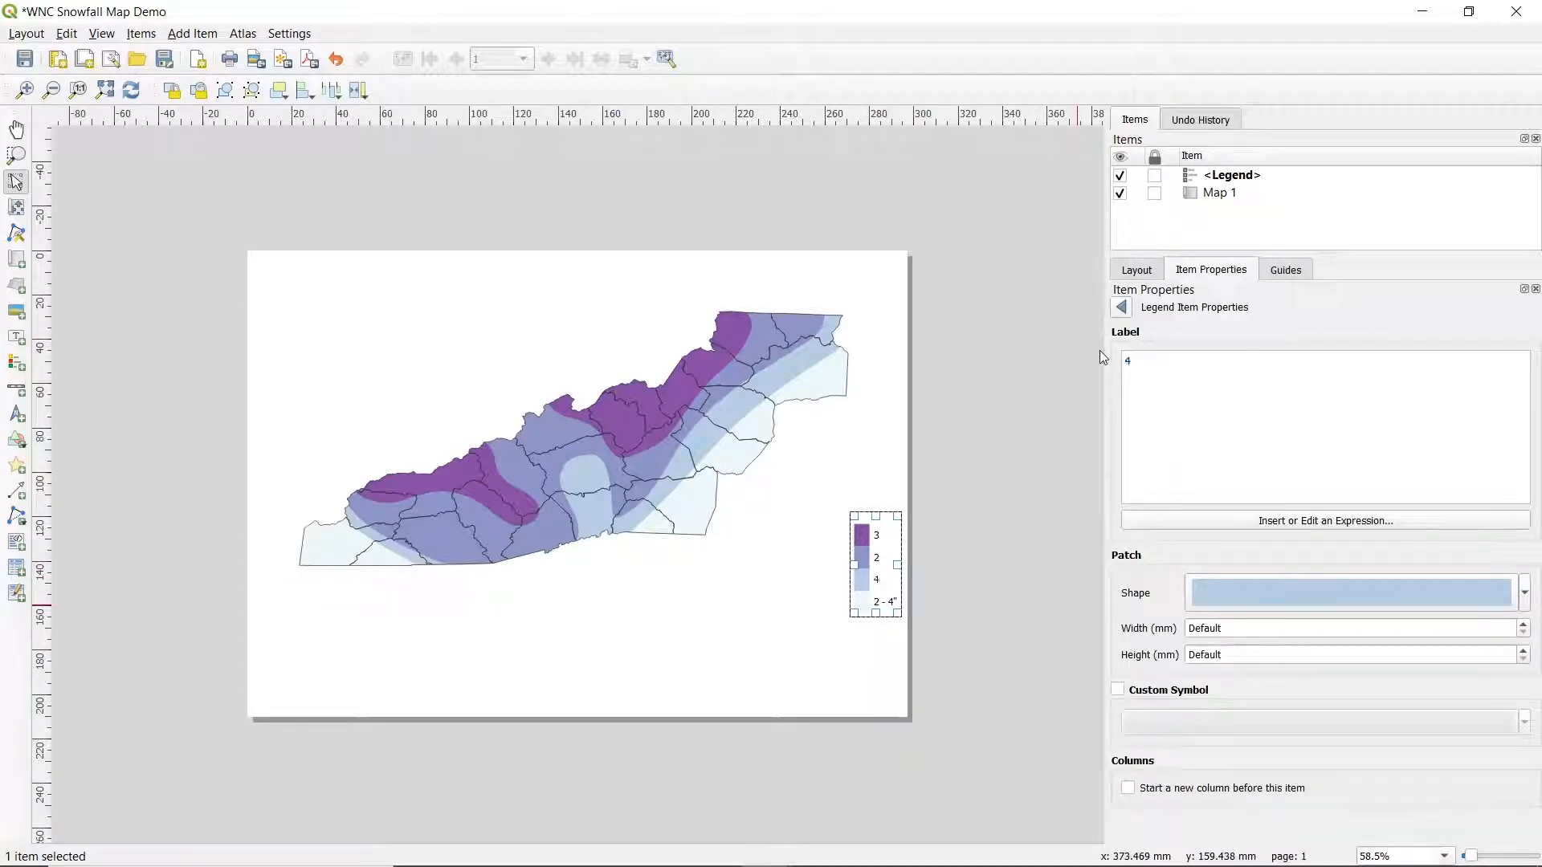
pyautogui.write('4 - 8"')
pyautogui.click(1122, 307)
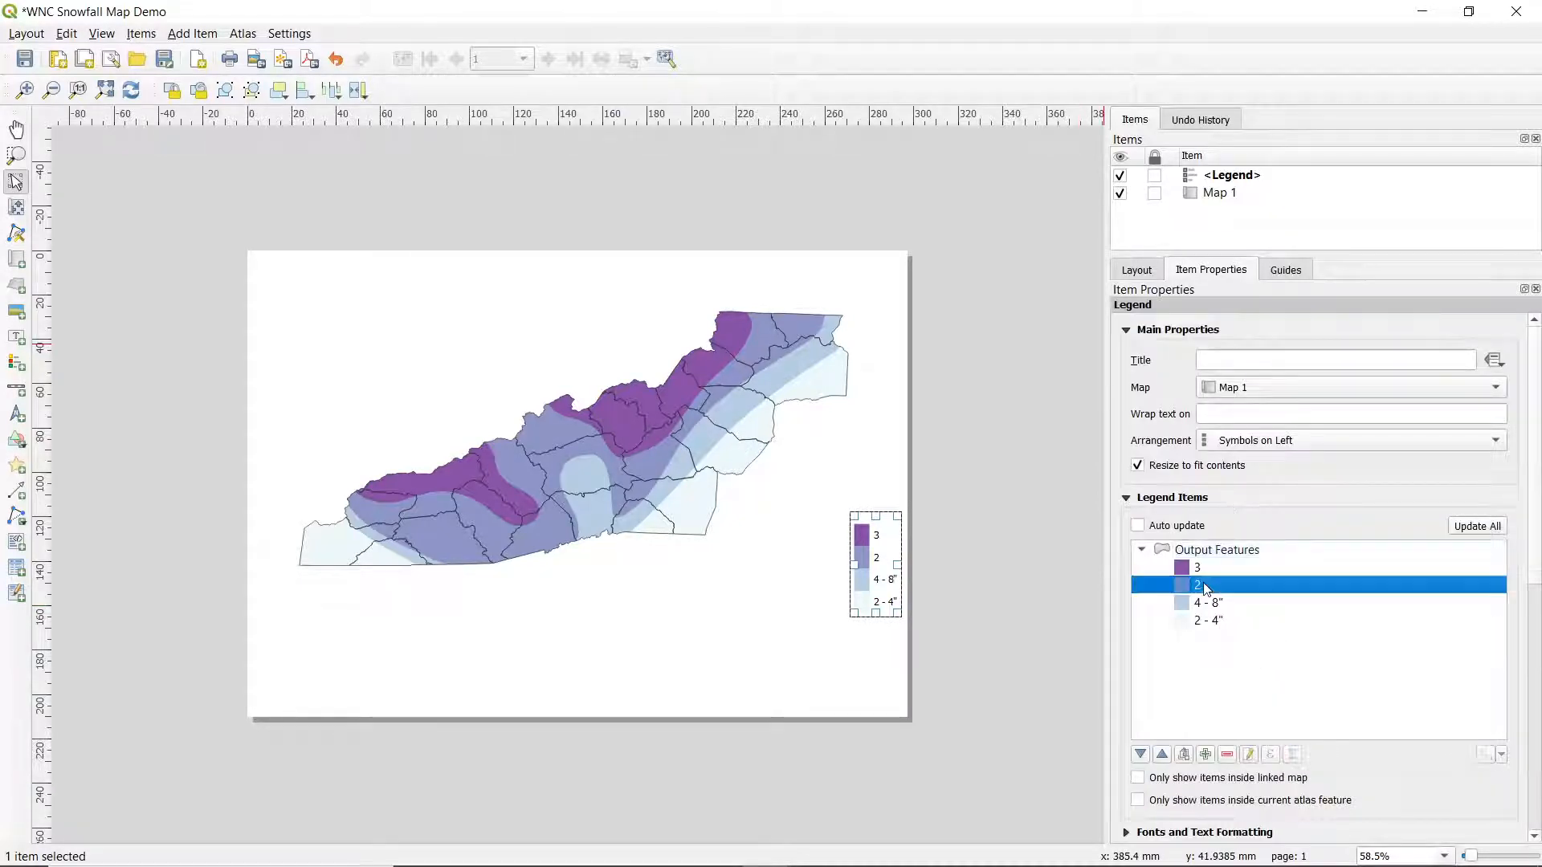
# Step: Relabel legend category 2 as 8 - 12" and category 3 as 12"+
pyautogui.doubleClick(1195, 585)
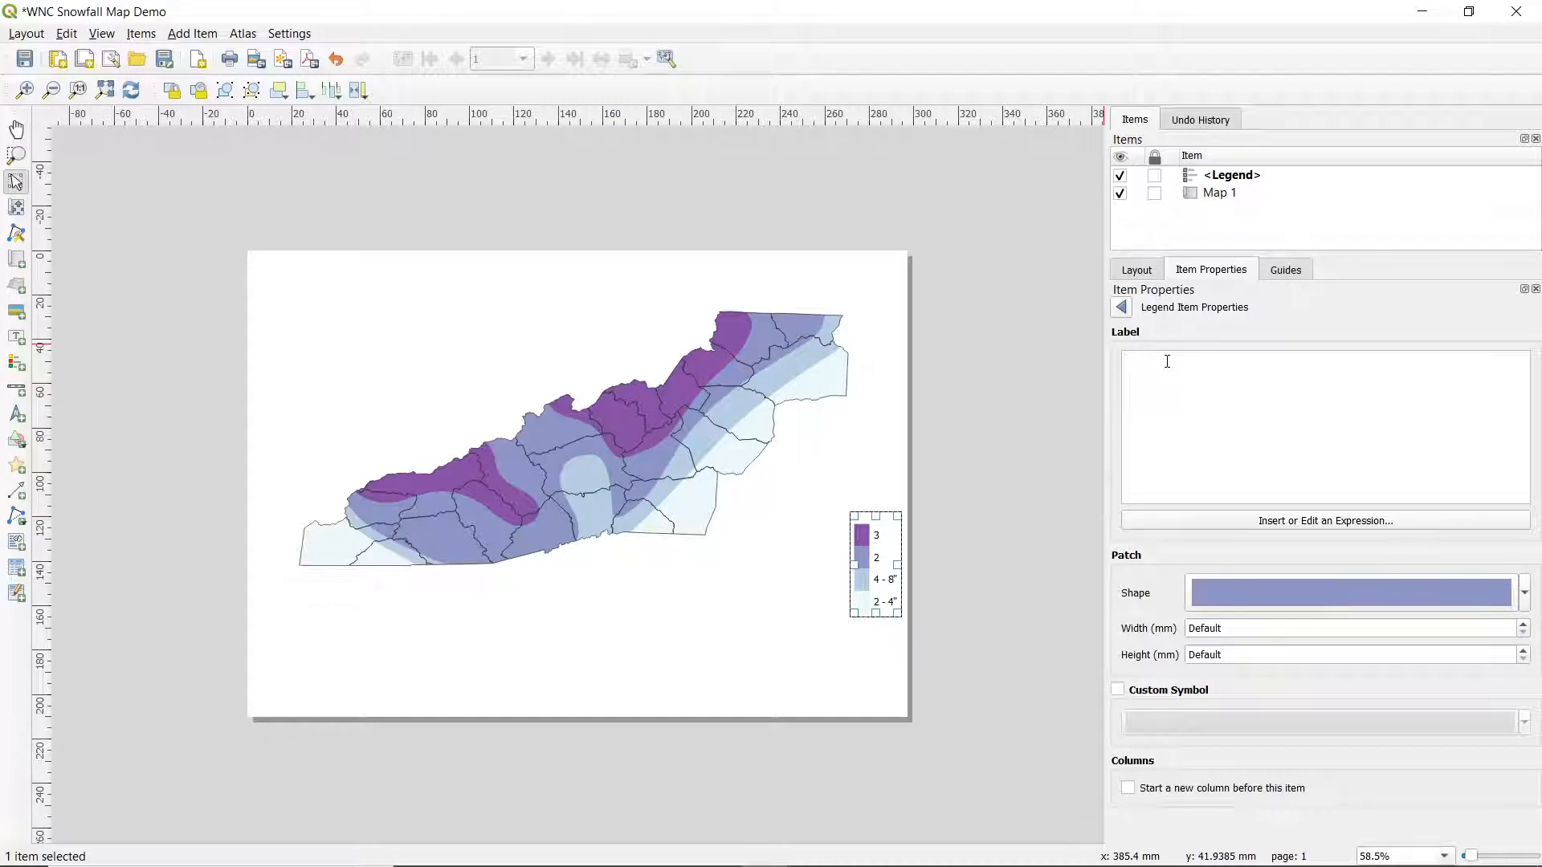
pyautogui.write('8 - 12"')
pyautogui.click(1123, 306)
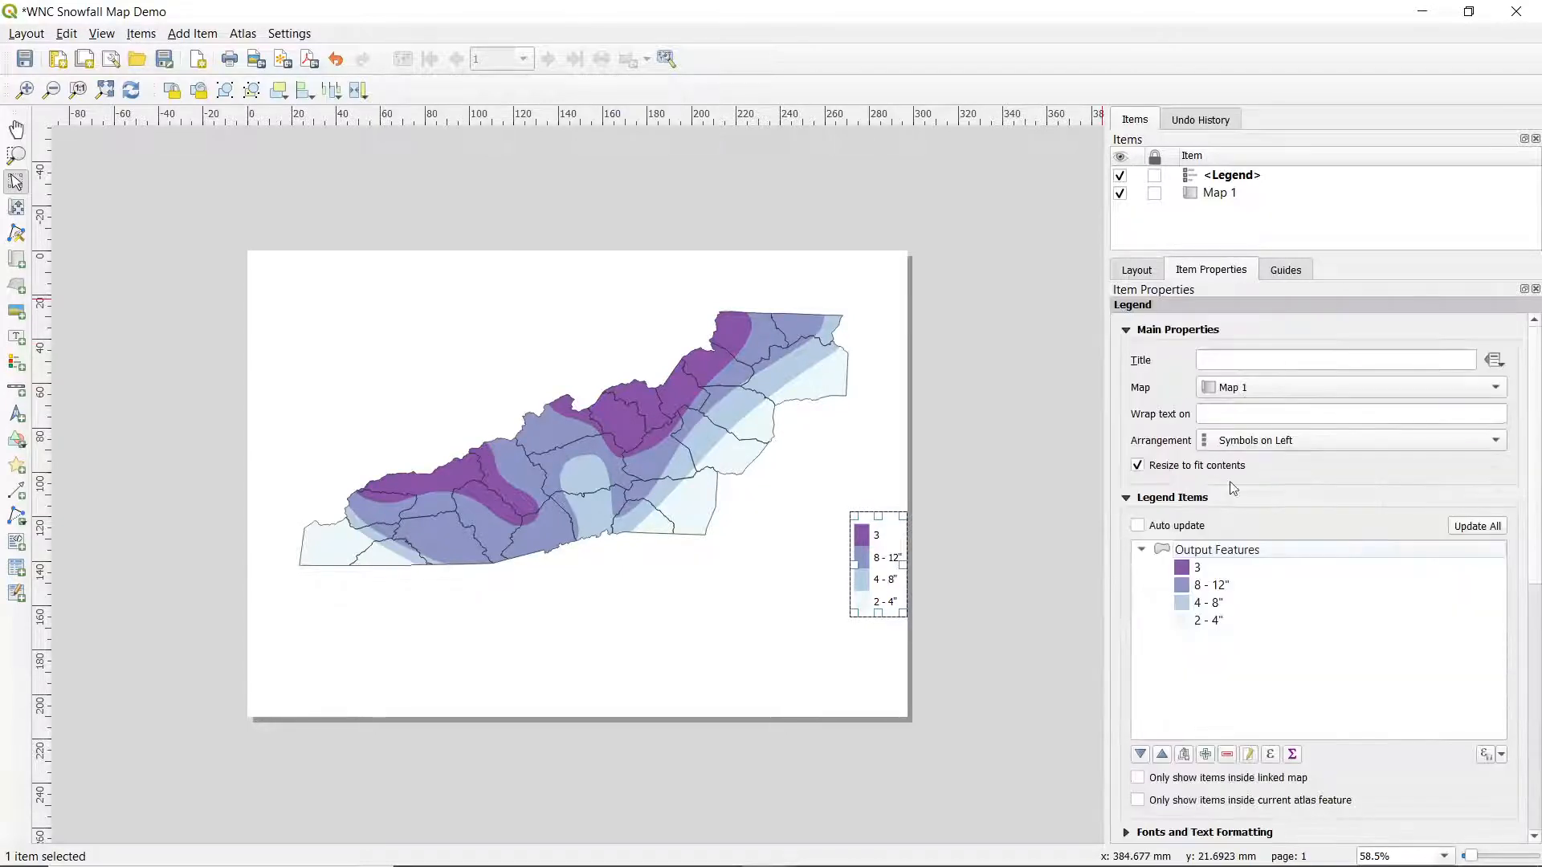
pyautogui.doubleClick(1193, 584)
pyautogui.click(1123, 306)
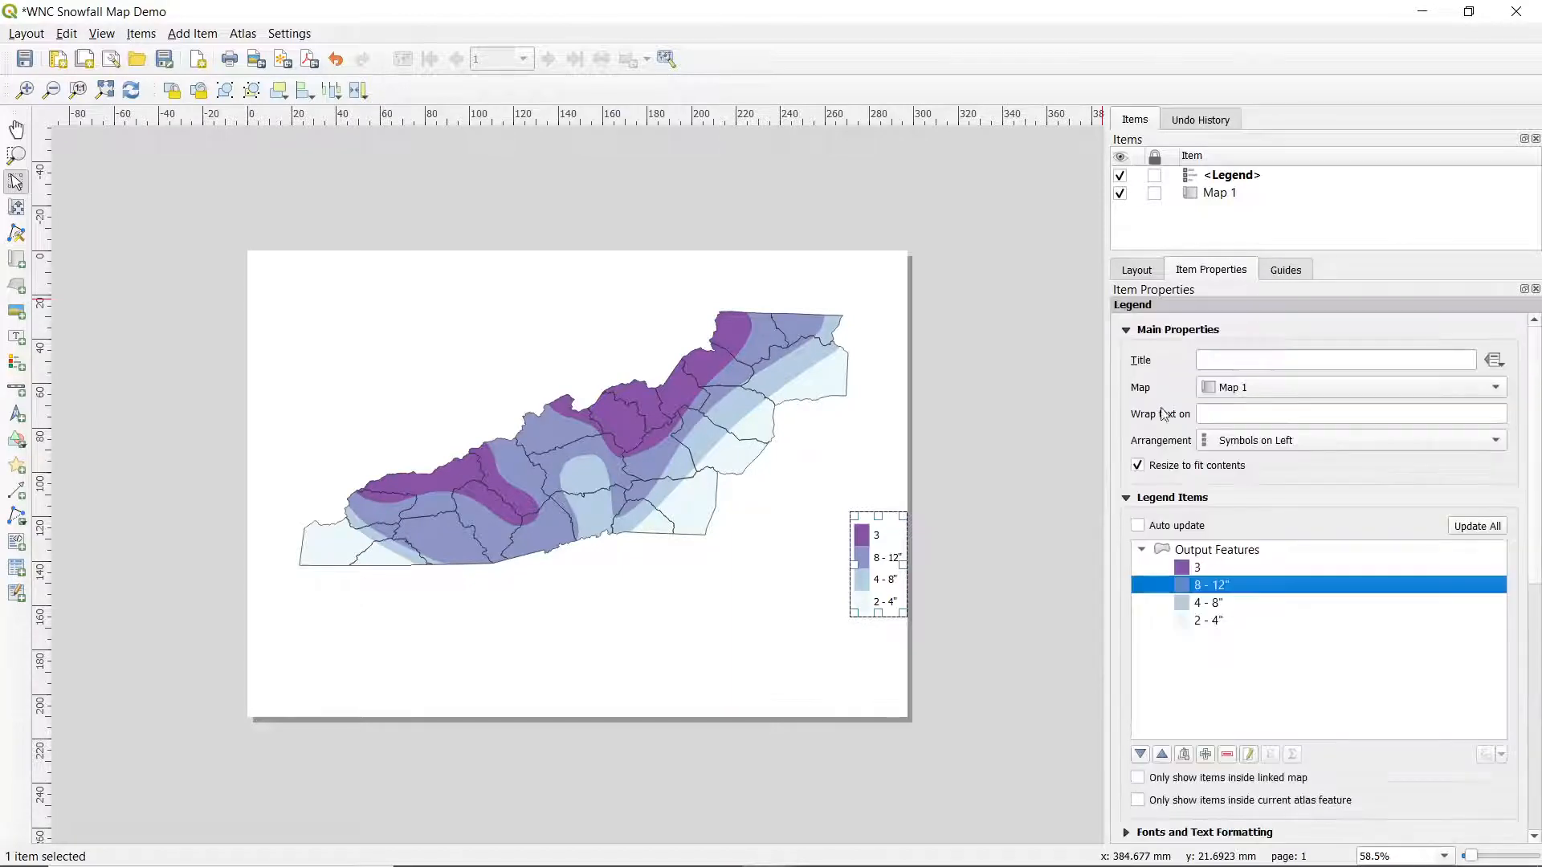
pyautogui.doubleClick(1194, 567)
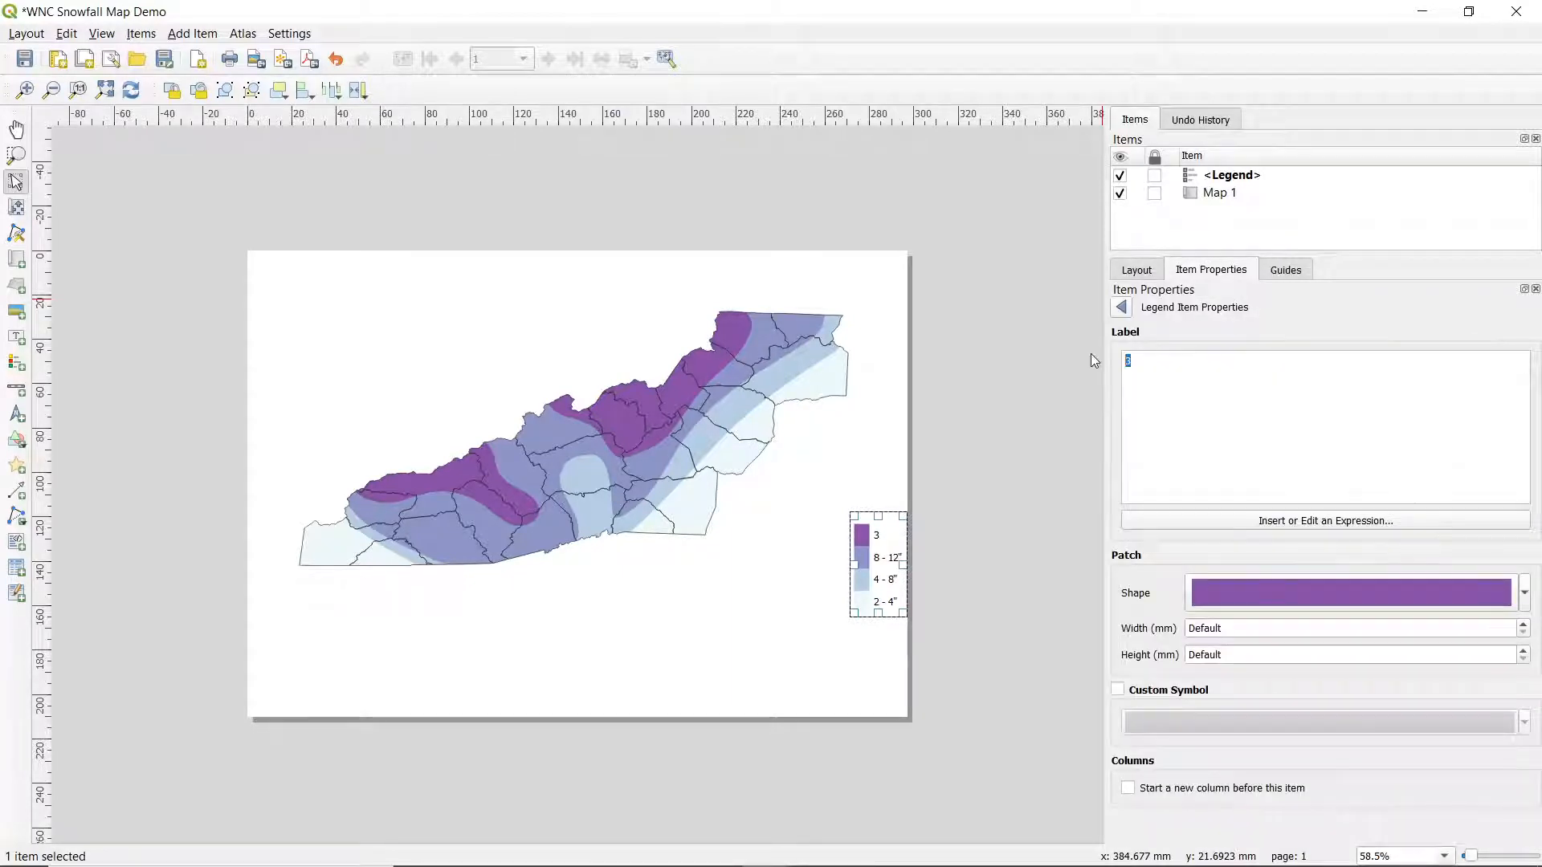
pyautogui.click(1123, 309)
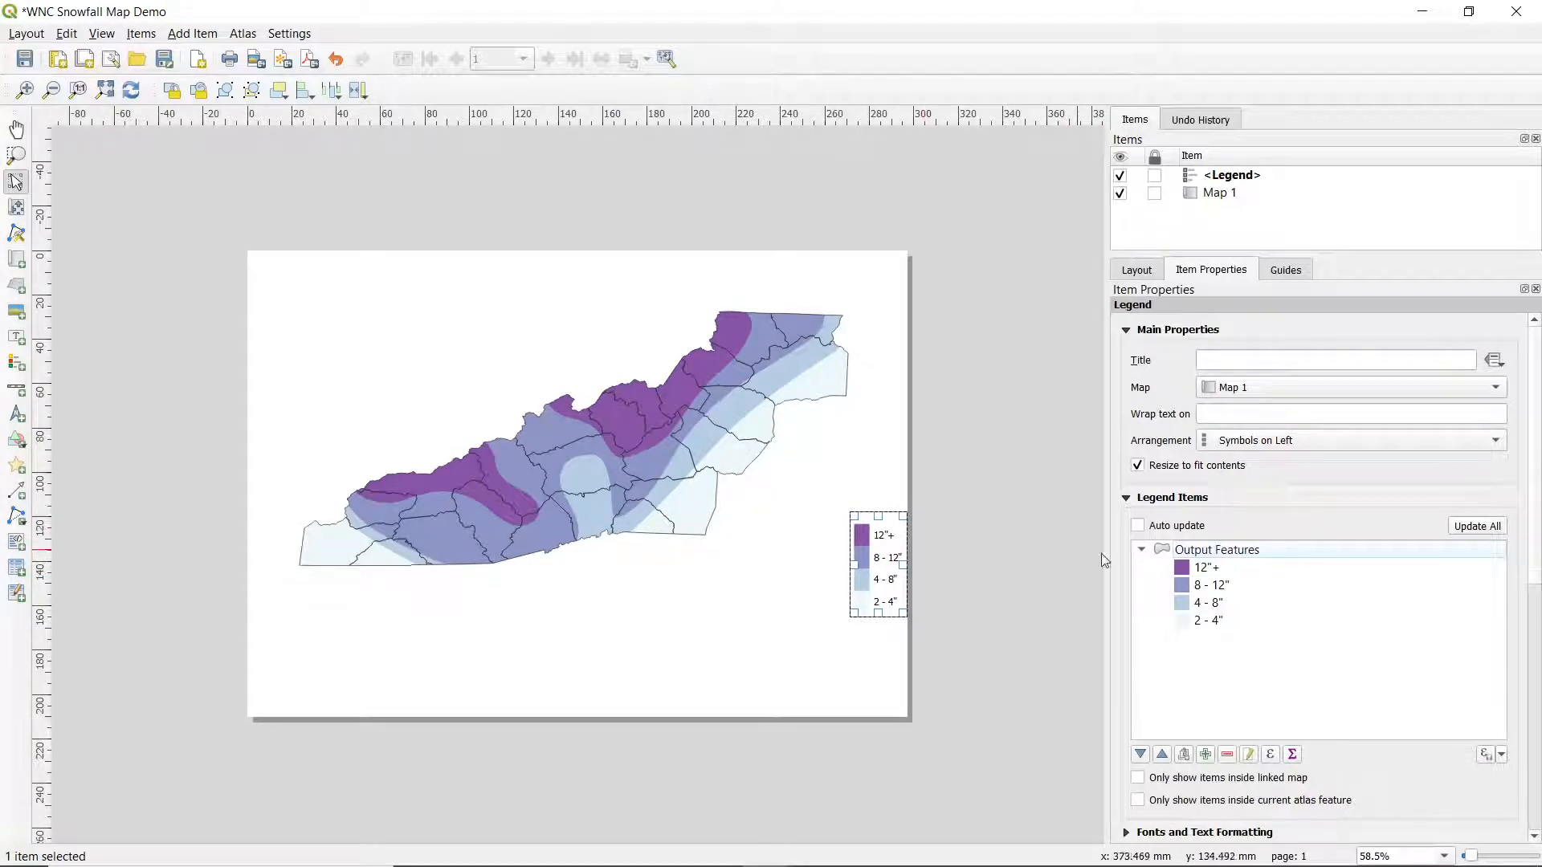
# Step: Set the font of the legend's item labels to Arial Bold, size 15
pyautogui.scroll(-3, 1234, 520)
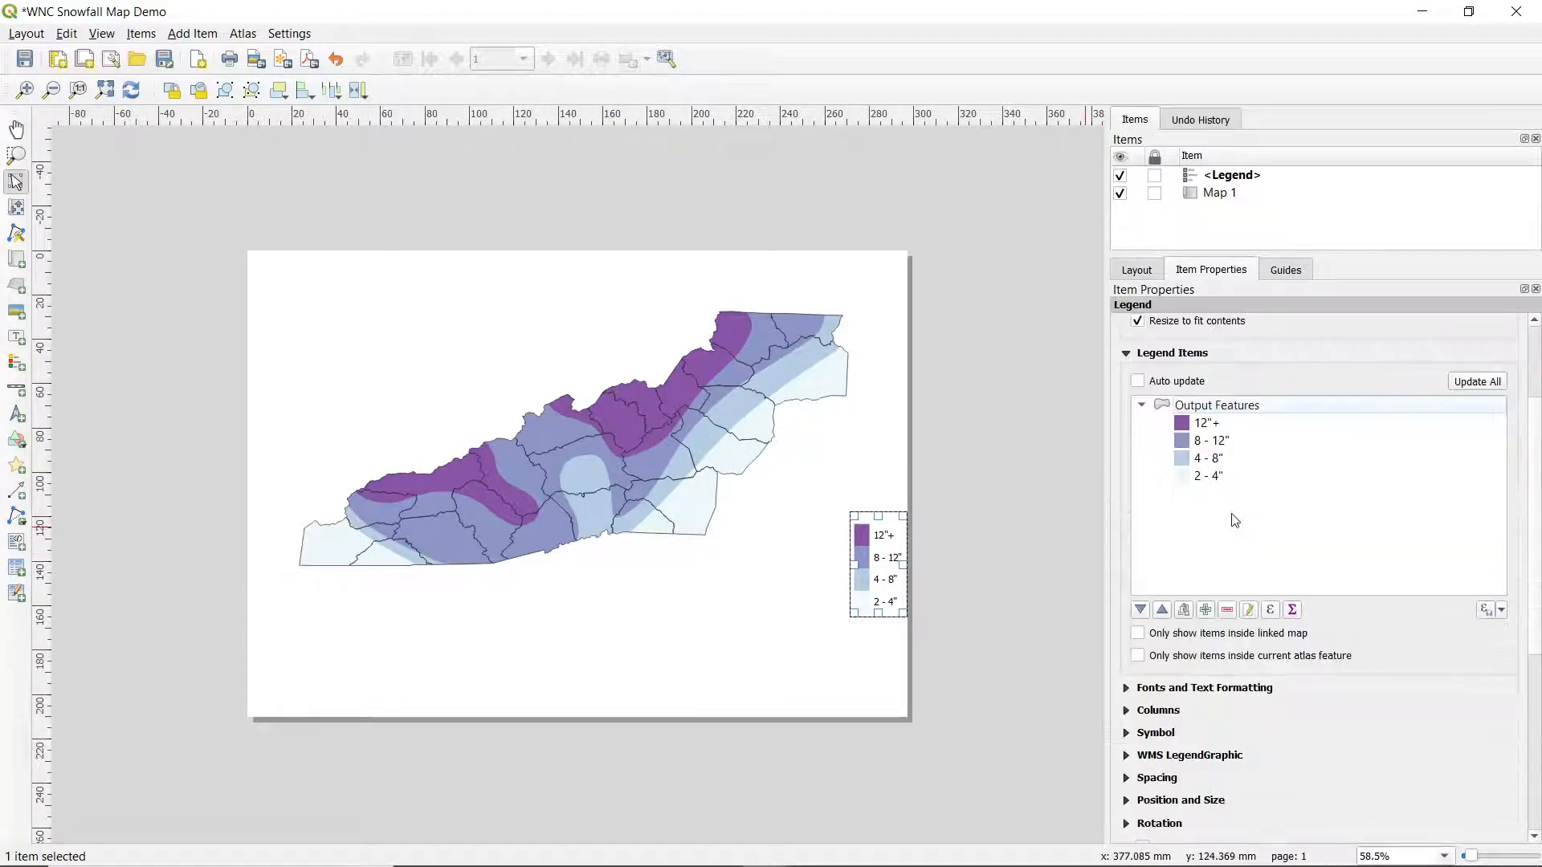
pyautogui.click(1126, 689)
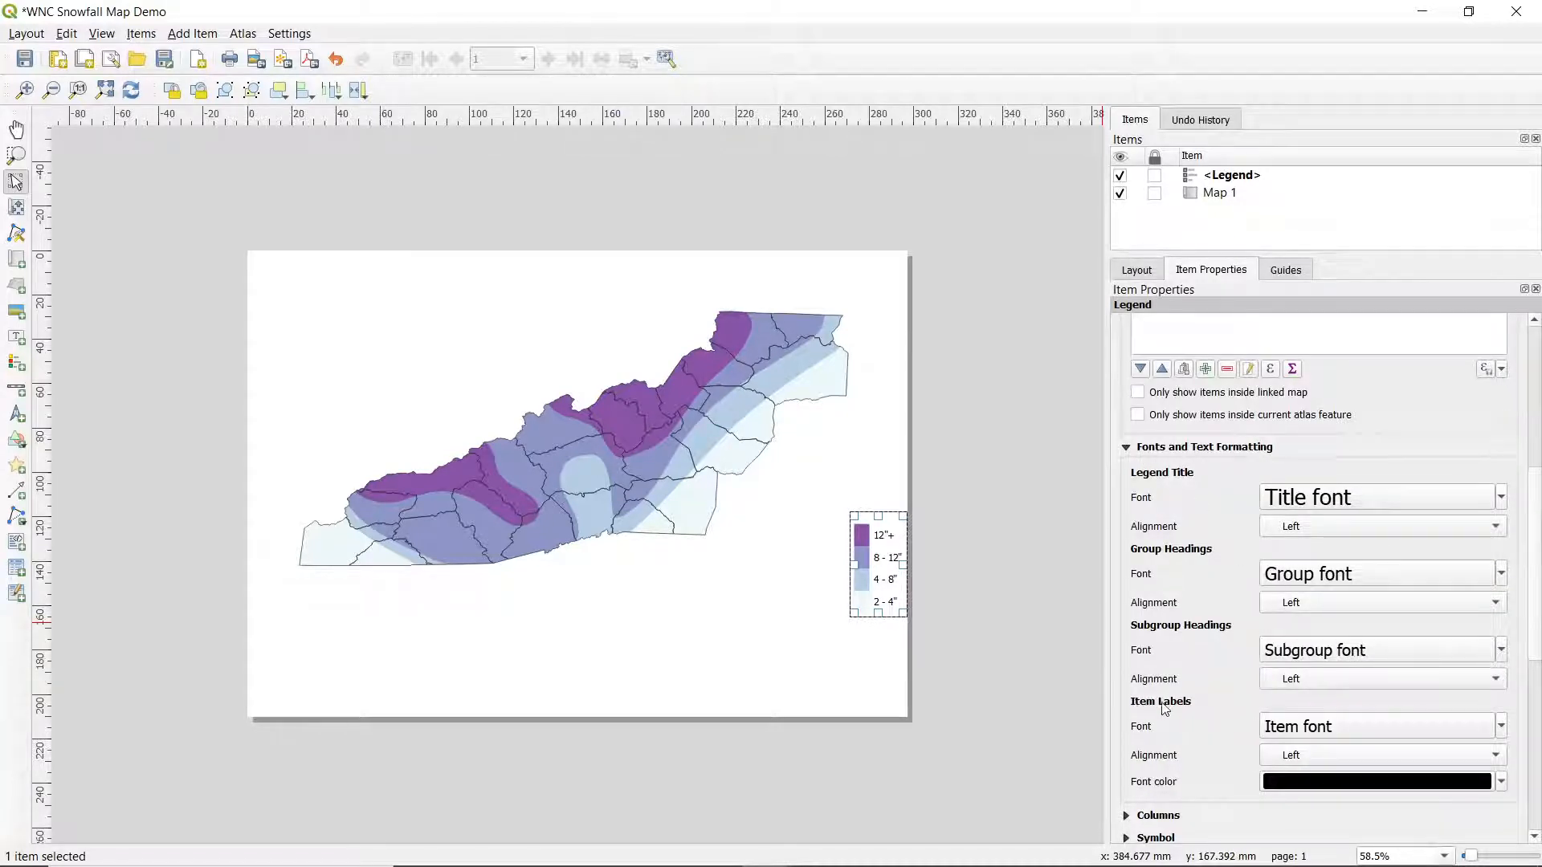
pyautogui.click(1294, 729)
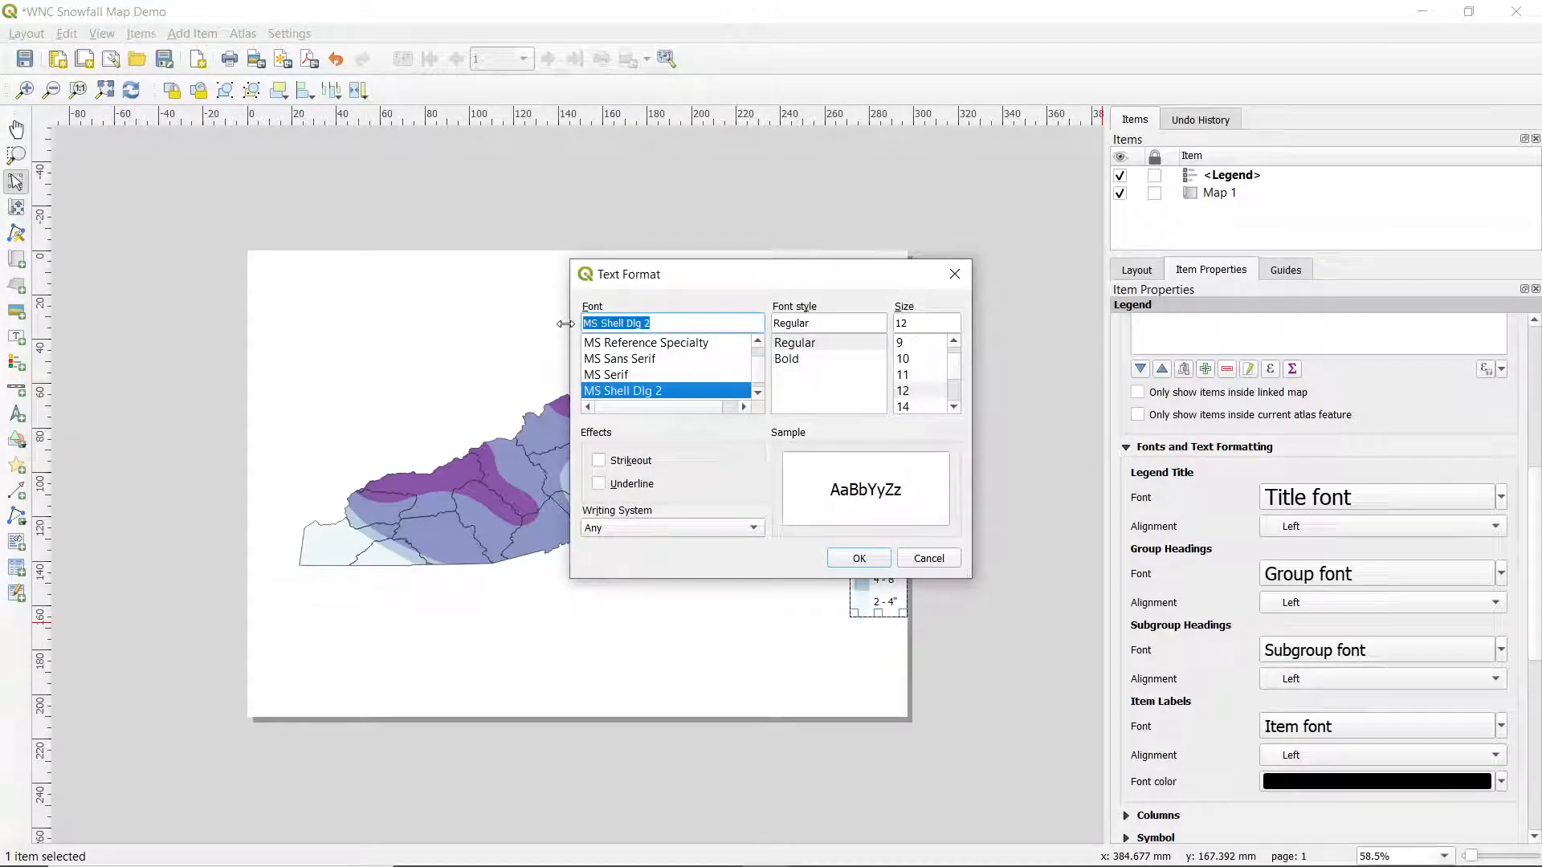
pyautogui.write('arial')
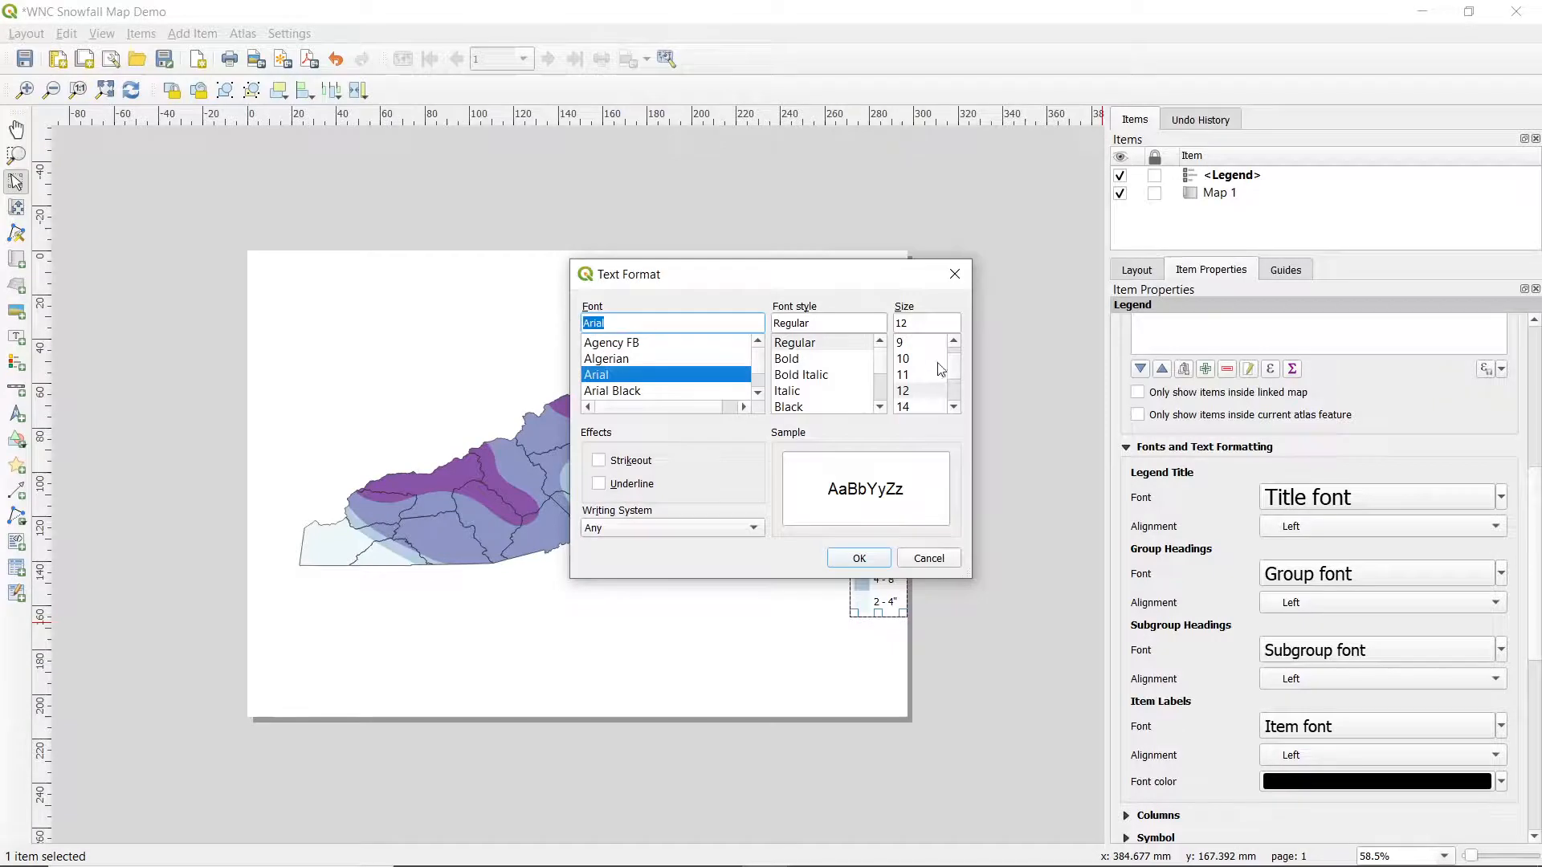
pyautogui.click(800, 360)
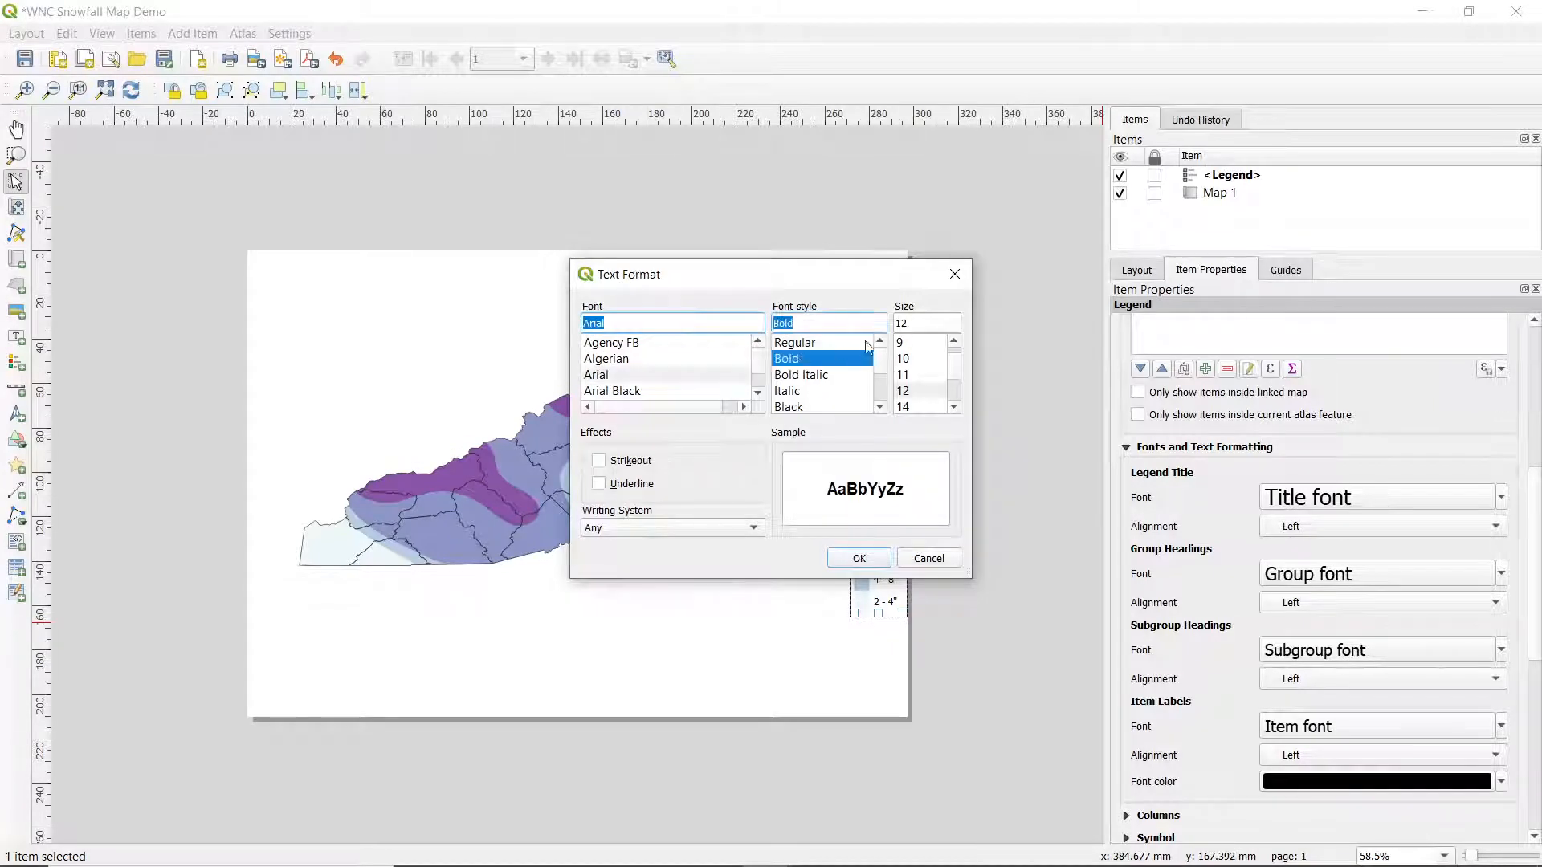
pyautogui.doubleClick(956, 322)
pyautogui.write('15')
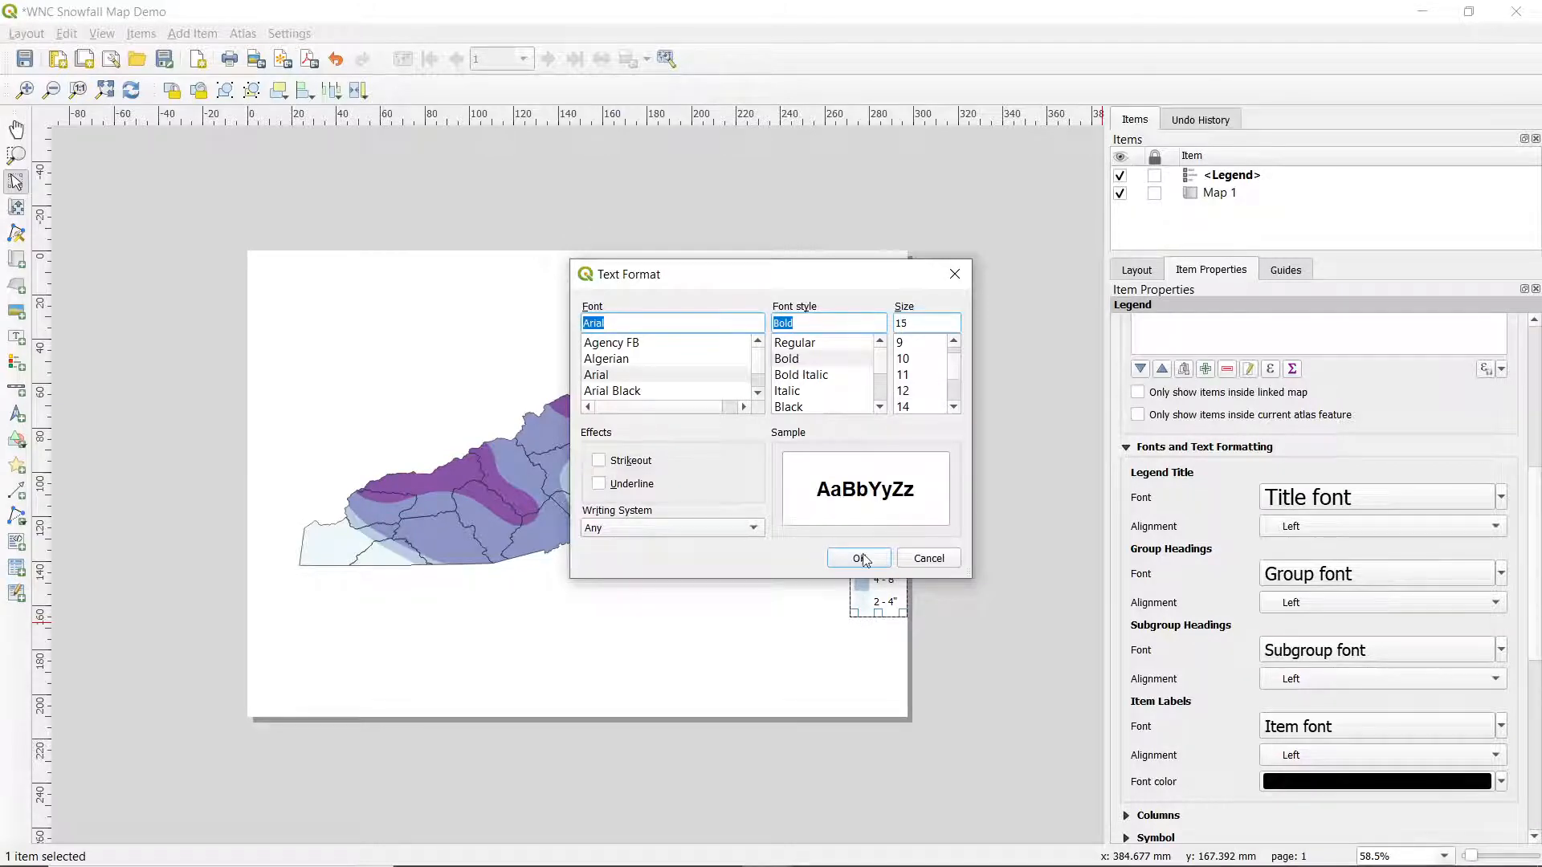
pyautogui.click(859, 558)
# Step: Move the legend left and down to sit inside the lower-right area of the map
pyautogui.moveTo(897, 581); pyautogui.dragTo(862, 610)
pyautogui.click(872, 521)
pyautogui.click(812, 427)
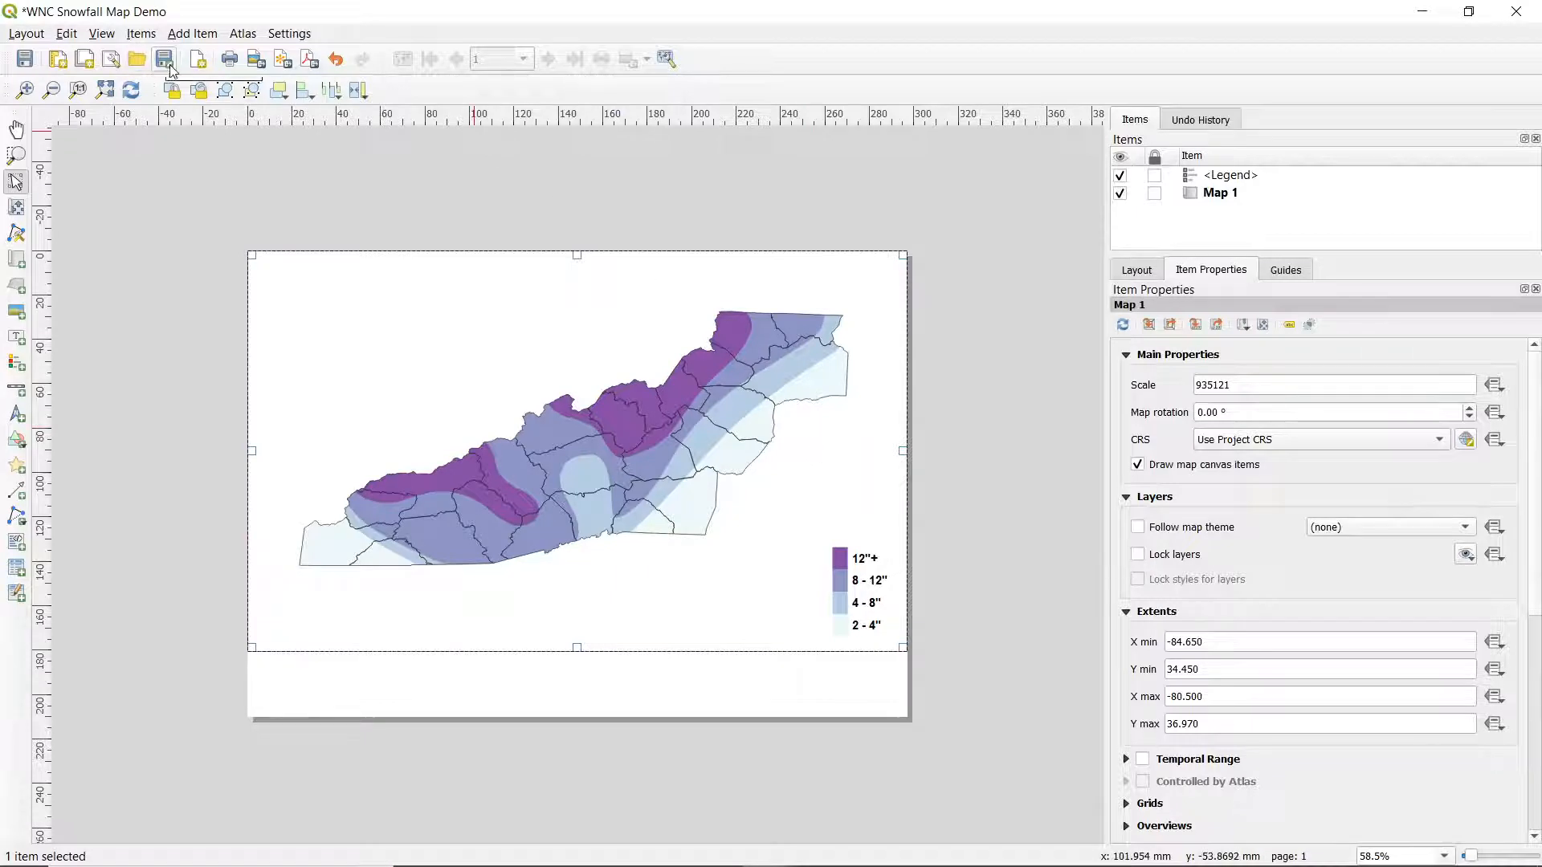
# Step: Add a label box about 145 mm wide and 28 mm high in the page's upper-left corner
pyautogui.click(192, 33)
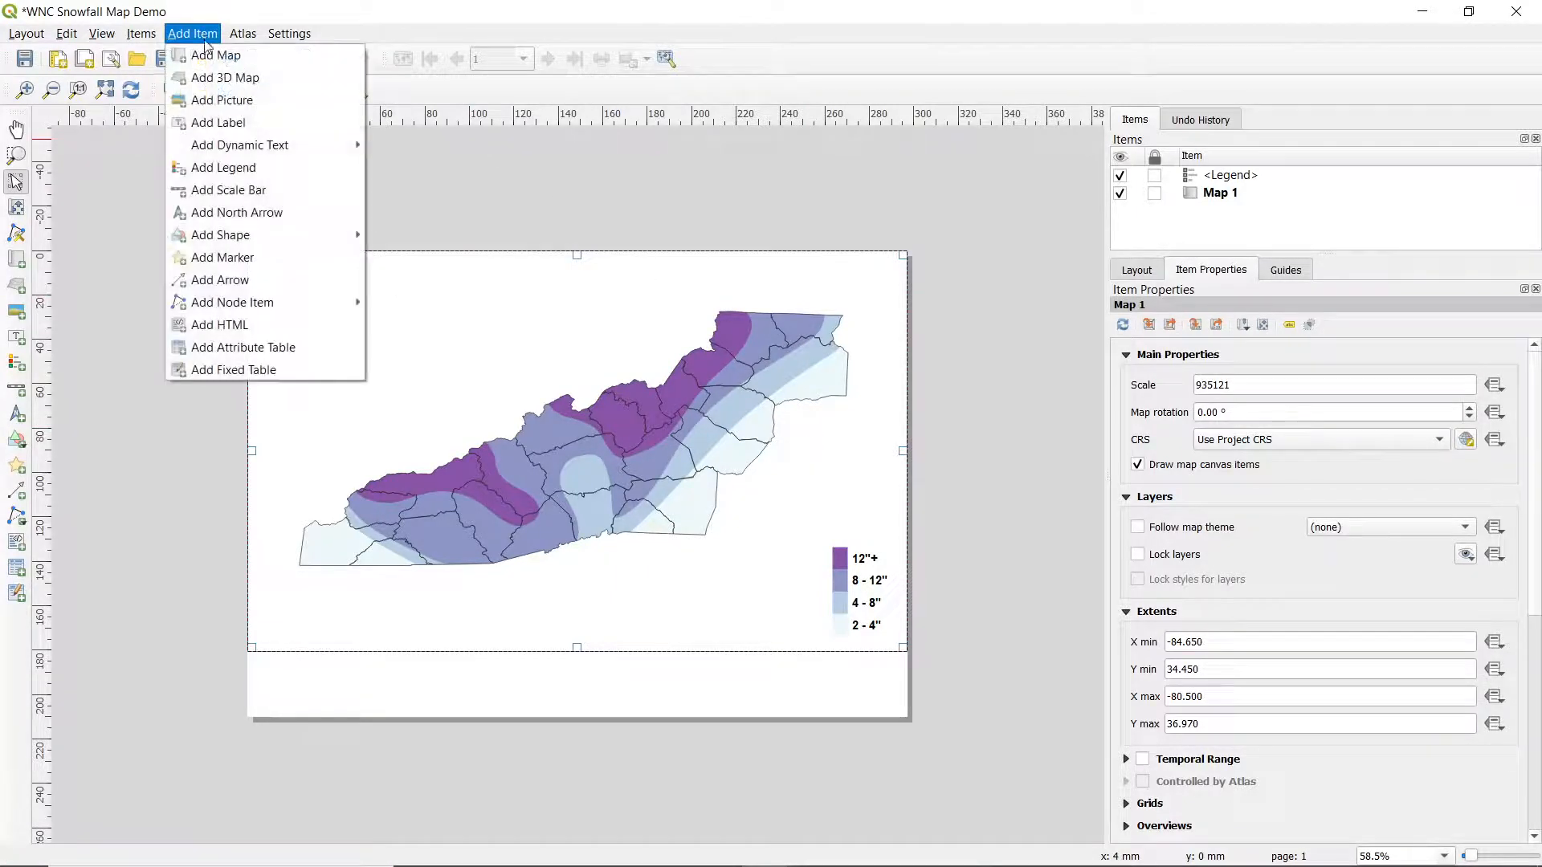
pyautogui.click(210, 119)
pyautogui.moveTo(259, 265); pyautogui.dragTo(581, 328)
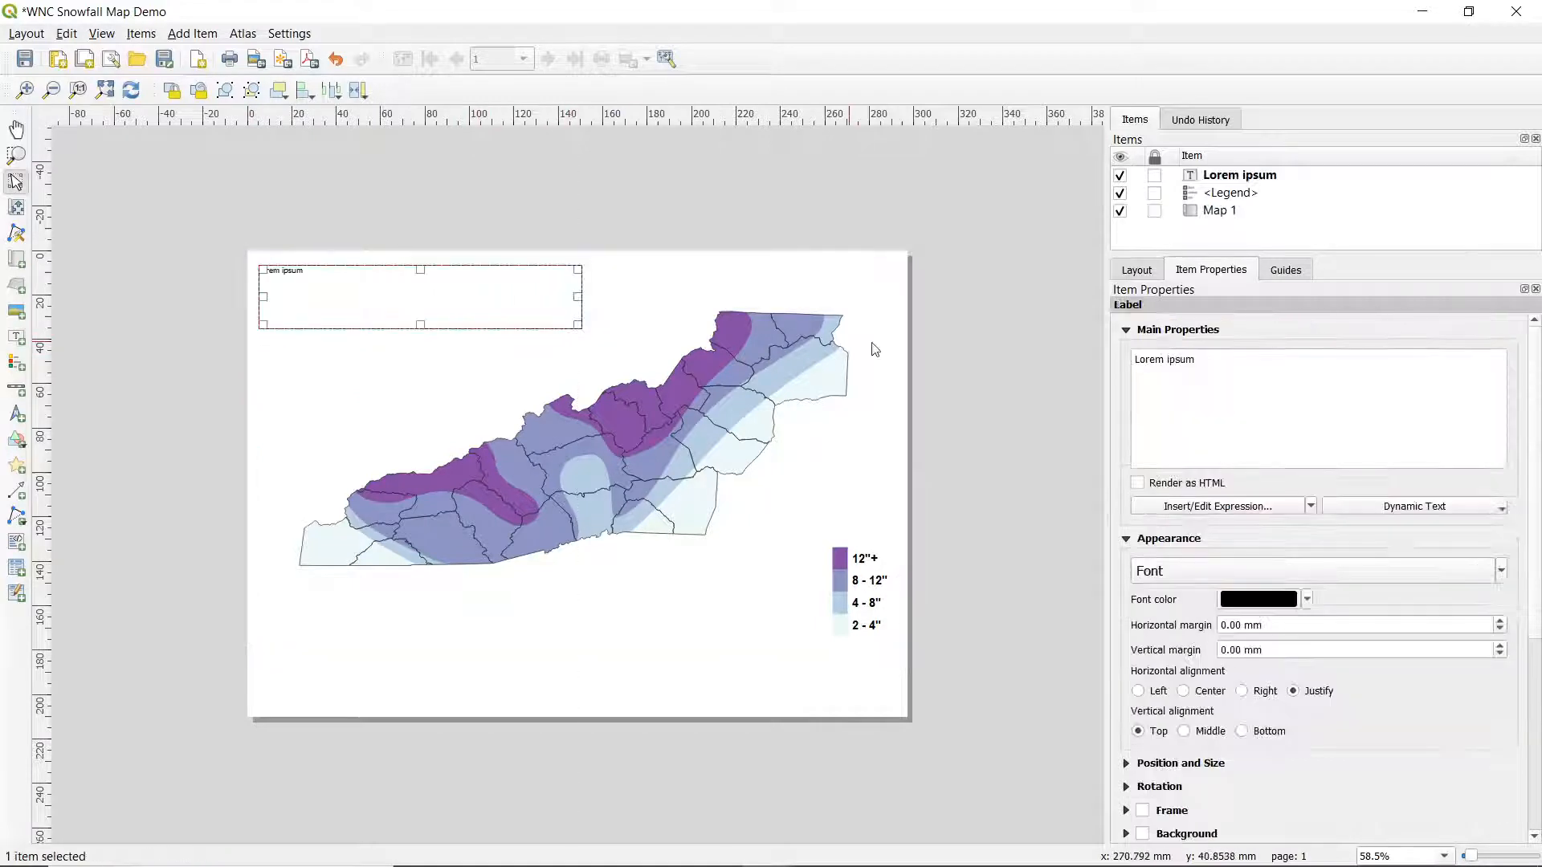
# Step: Replace the new label's placeholder text with Monday - Tuesday Snowfall Forecast
pyautogui.click(1246, 372)
pyautogui.hotkey('ctrl', 'a')
pyautogui.write('Sw')
pyautogui.press('BackSpace')
pyautogui.press('BackSpace')
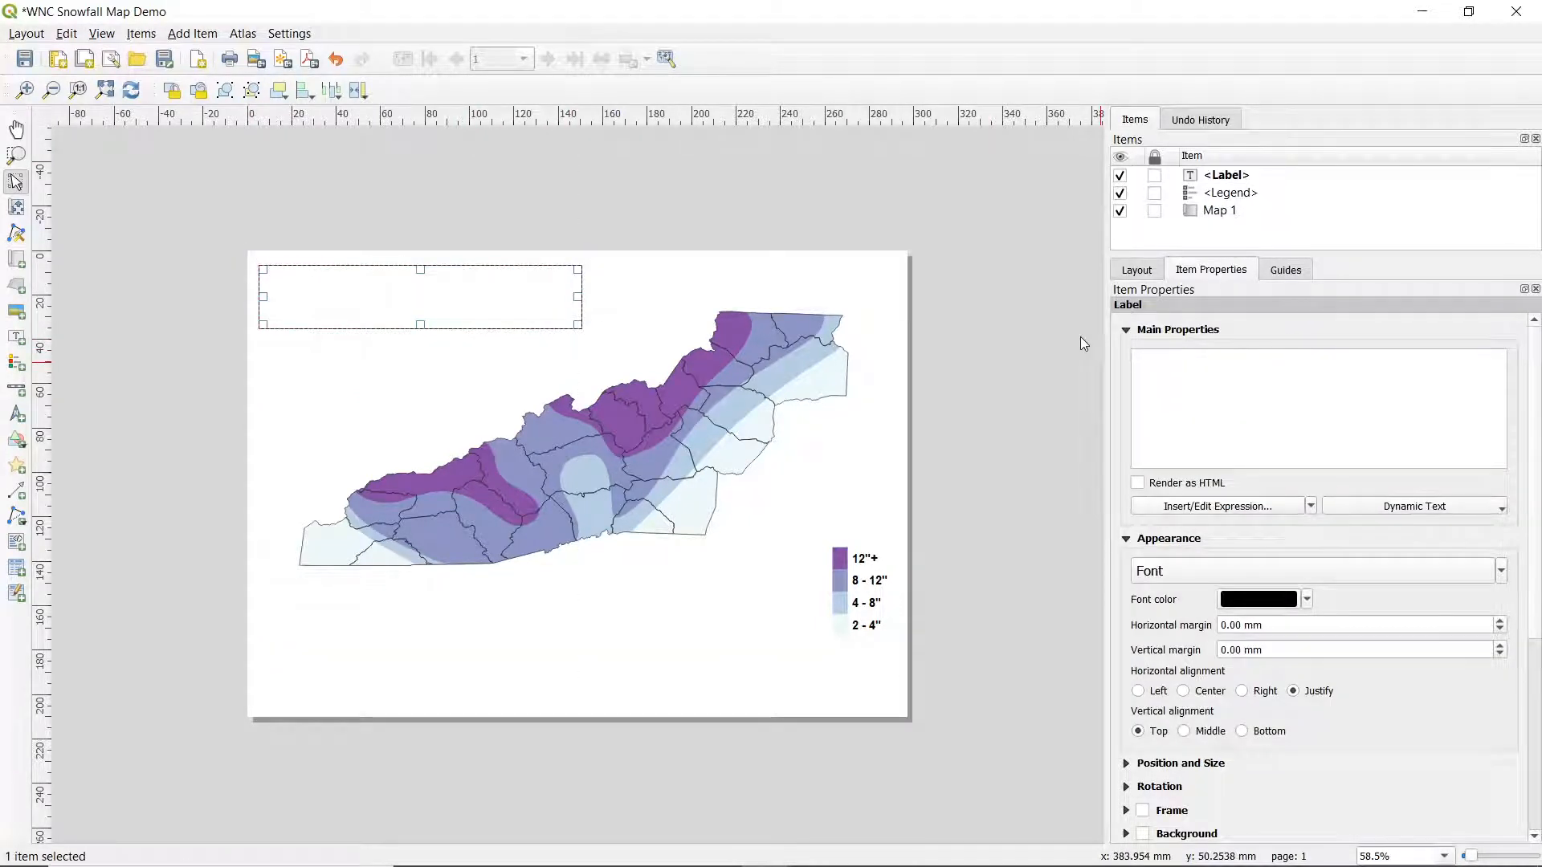
pyautogui.write('Monday - Tuesday S')
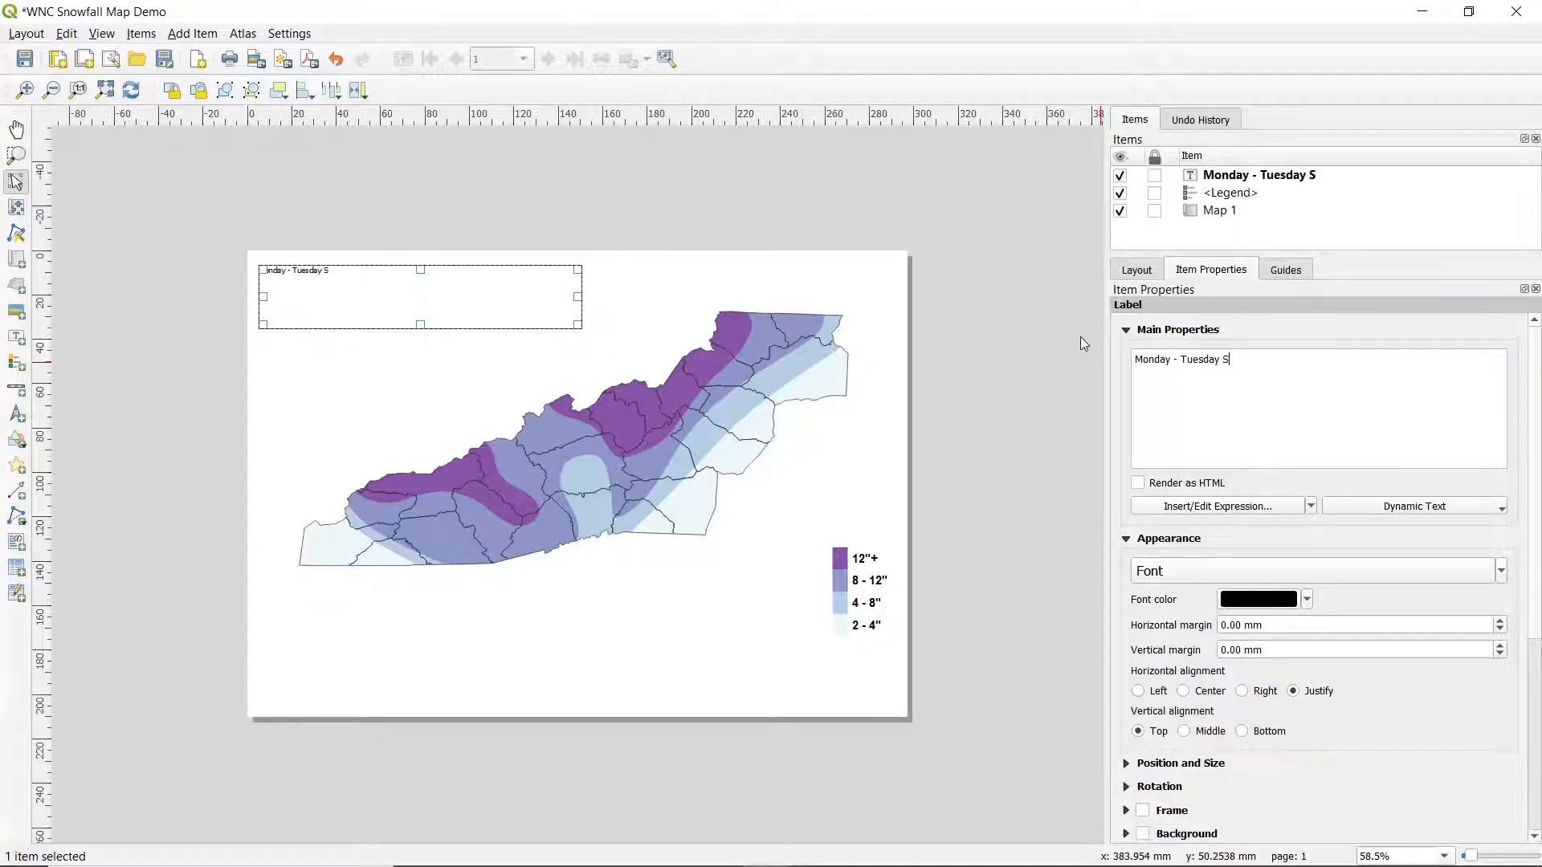
pyautogui.write('nowfall Fore')
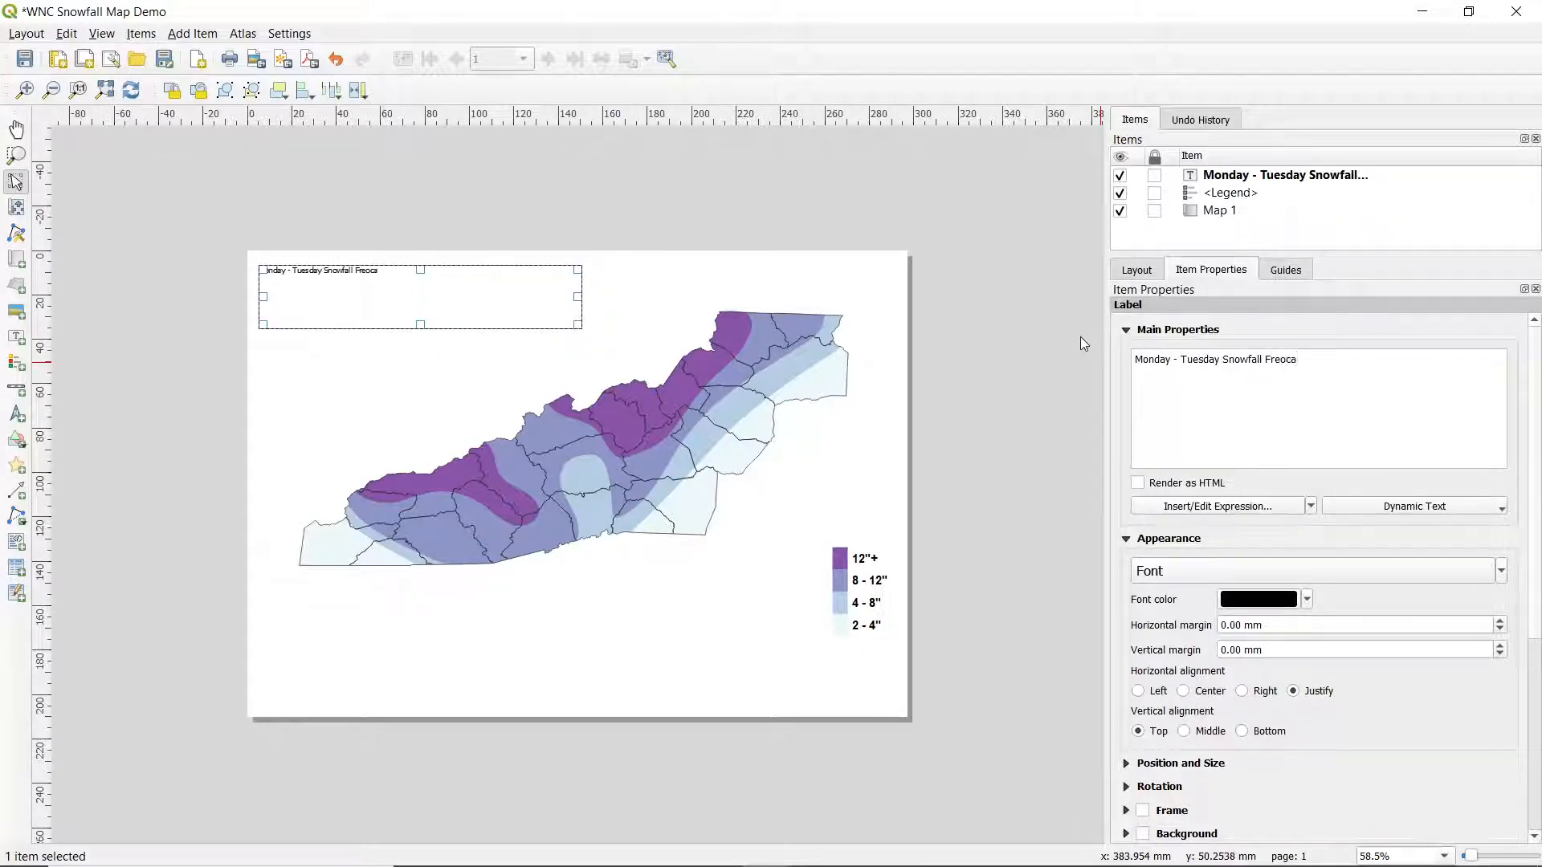
pyautogui.write('cast')
# Step: Set the font of the Monday - Tuesday Snowfall Forecast label to Arial, size 25
pyautogui.click(1156, 572)
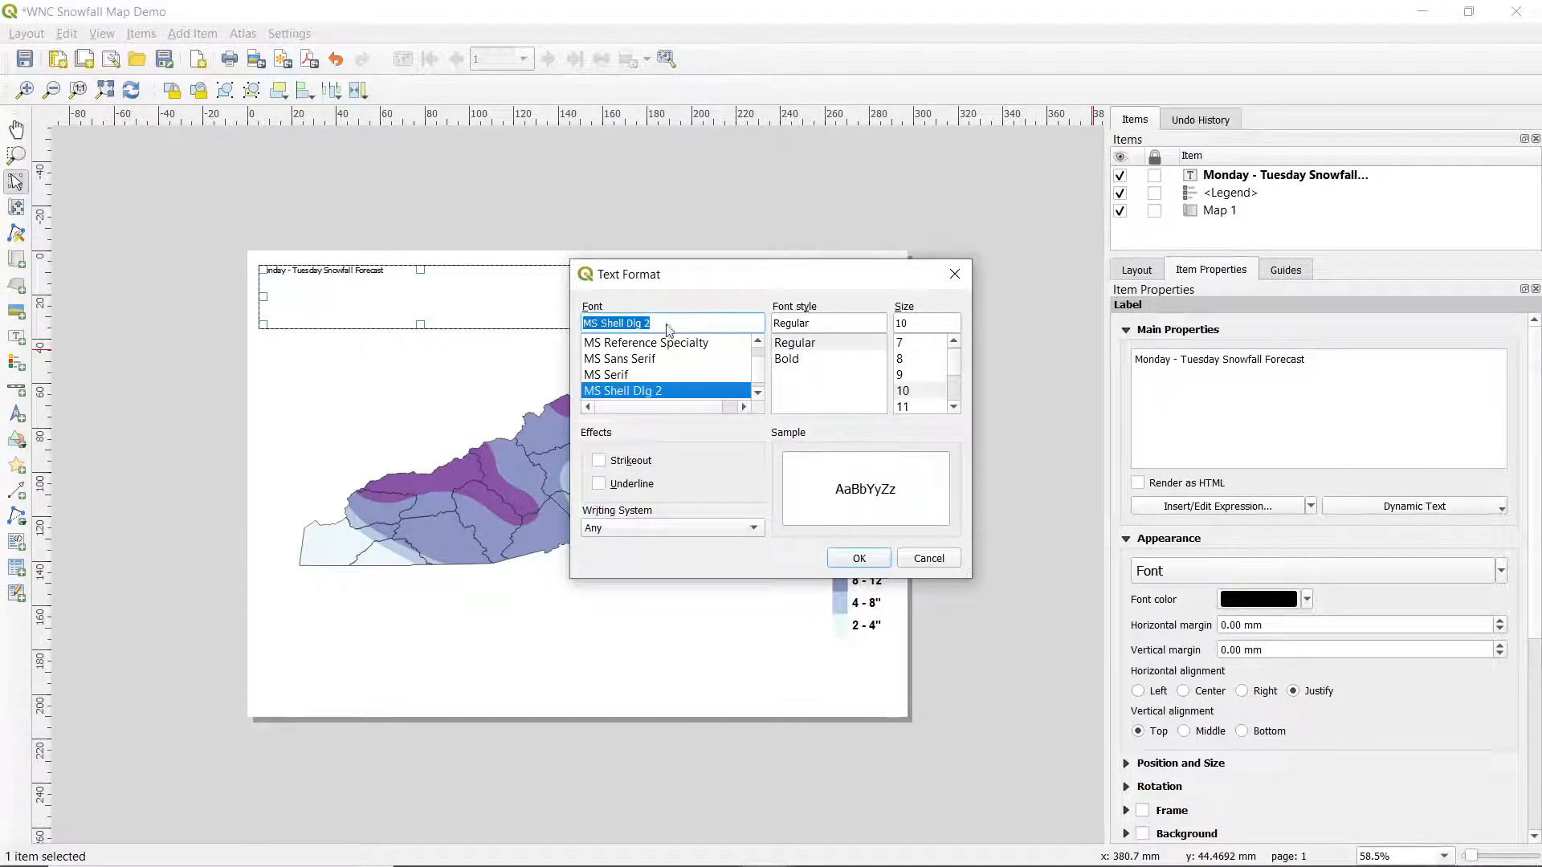
pyautogui.write('ar')
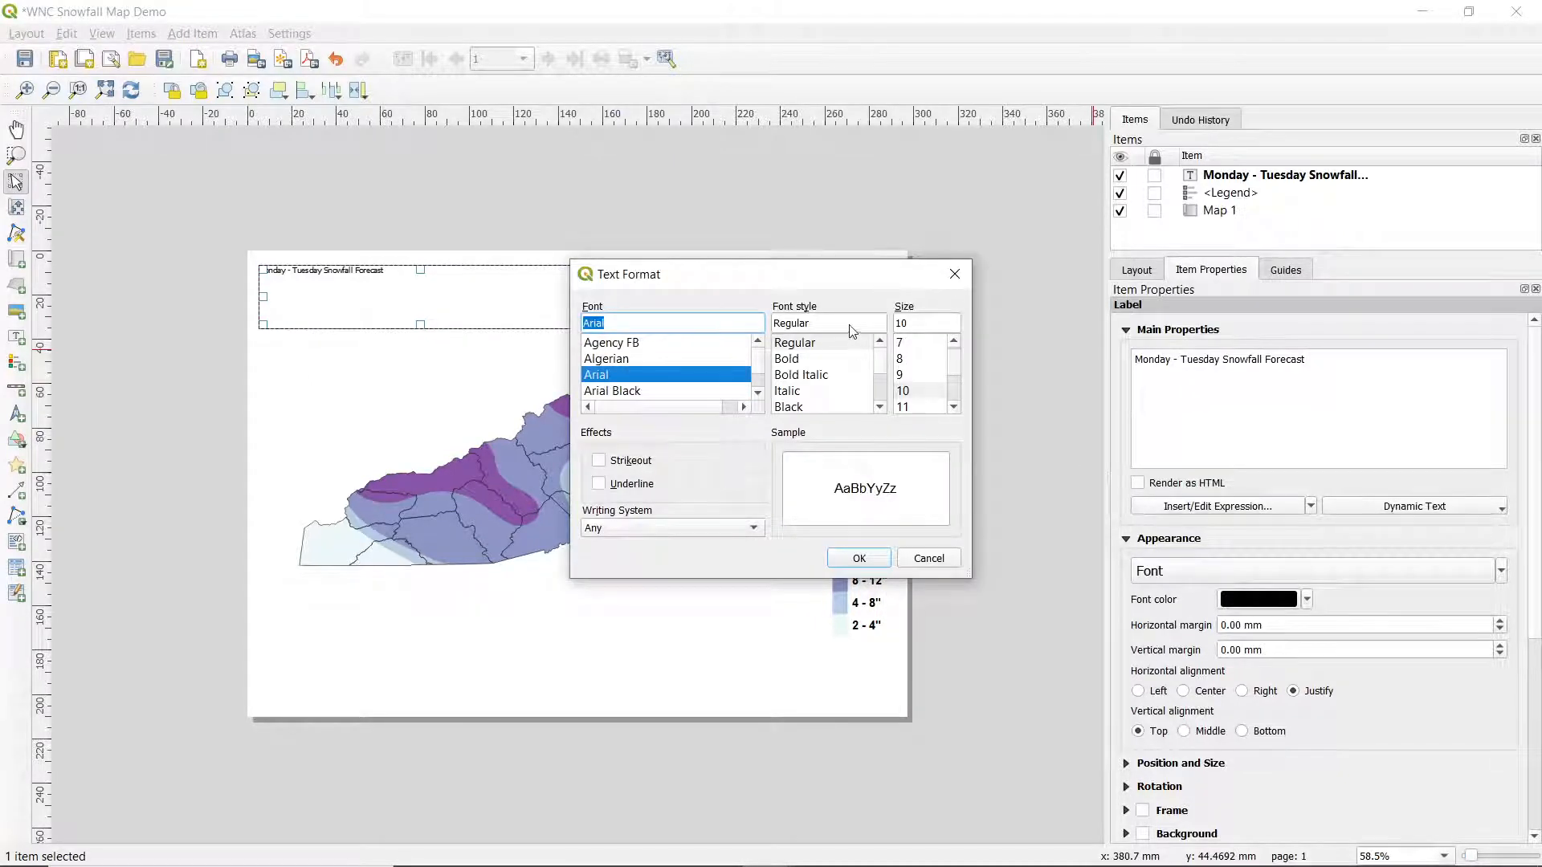
pyautogui.doubleClick(931, 324)
pyautogui.write('28')
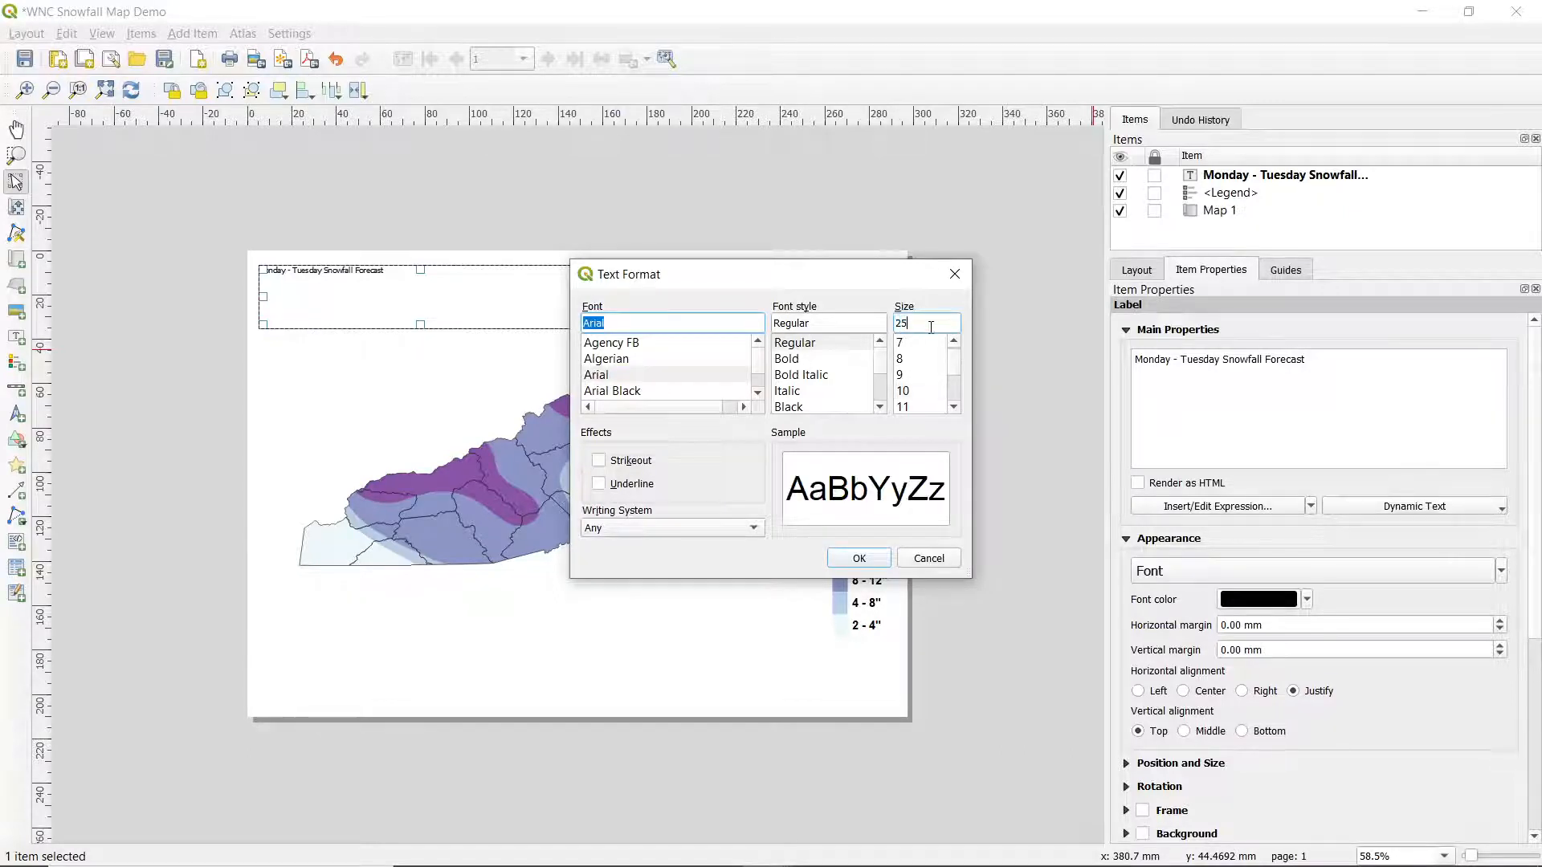
pyautogui.press('Return')
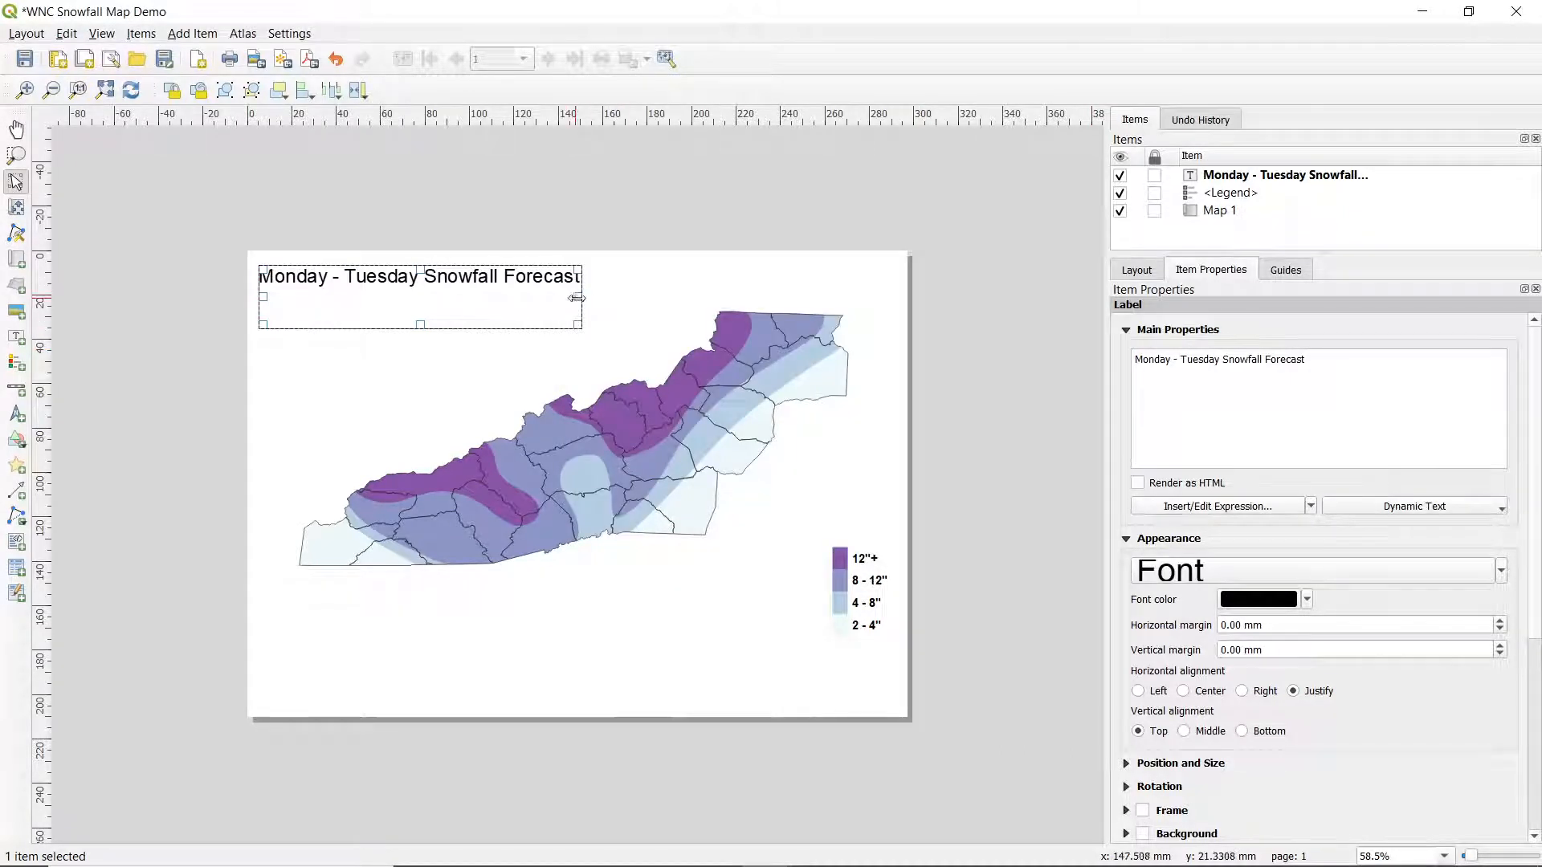
# Step: Widen the forecast title's label box to about 165 mm and nudge it slightly upward
pyautogui.moveTo(578, 297); pyautogui.dragTo(620, 289)
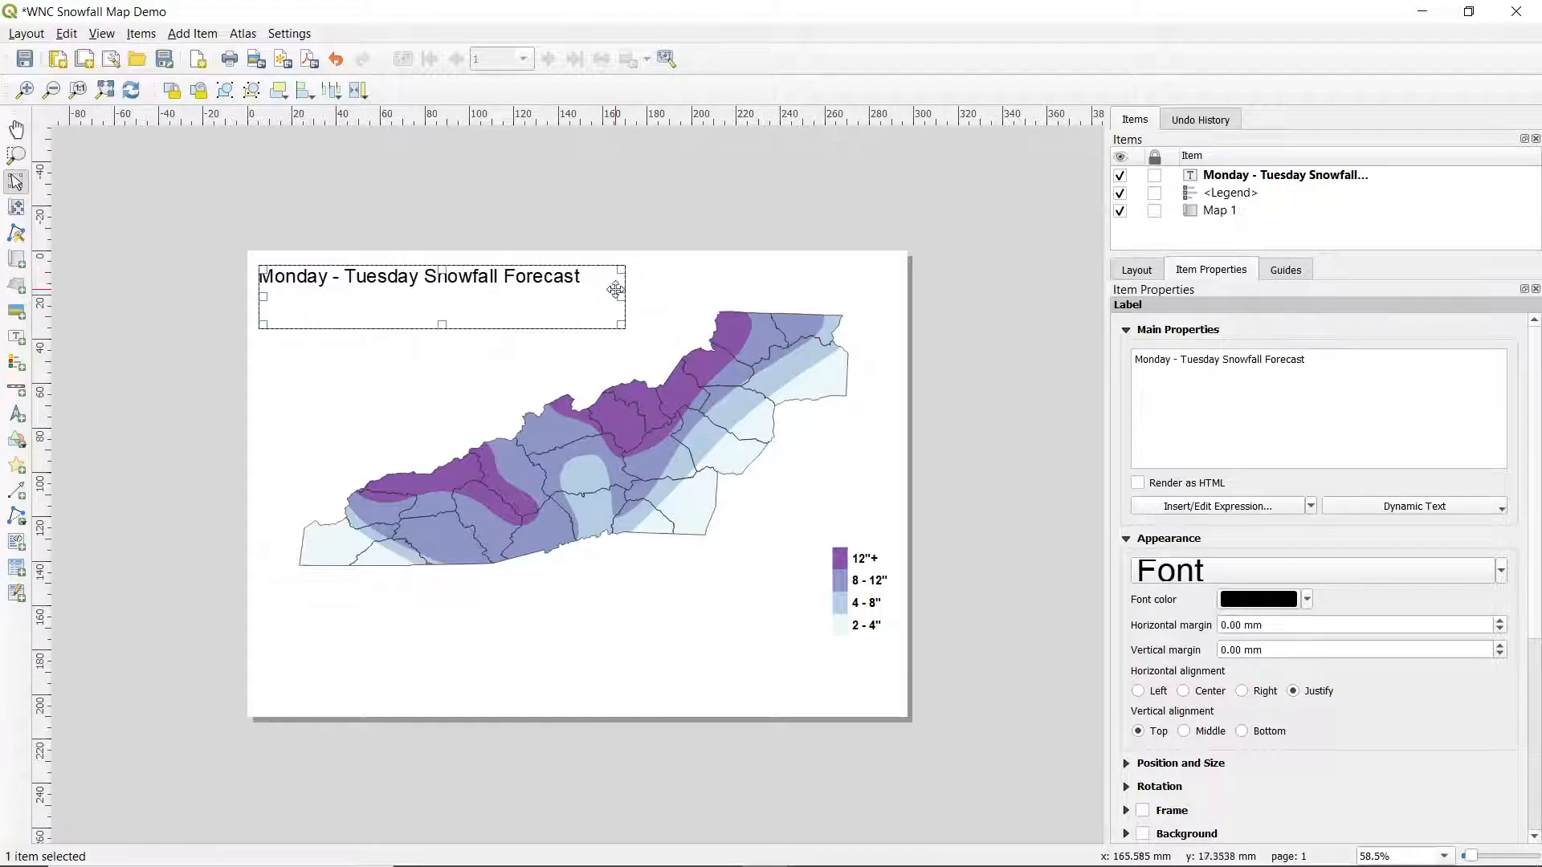
pyautogui.moveTo(348, 299); pyautogui.dragTo(348, 298)
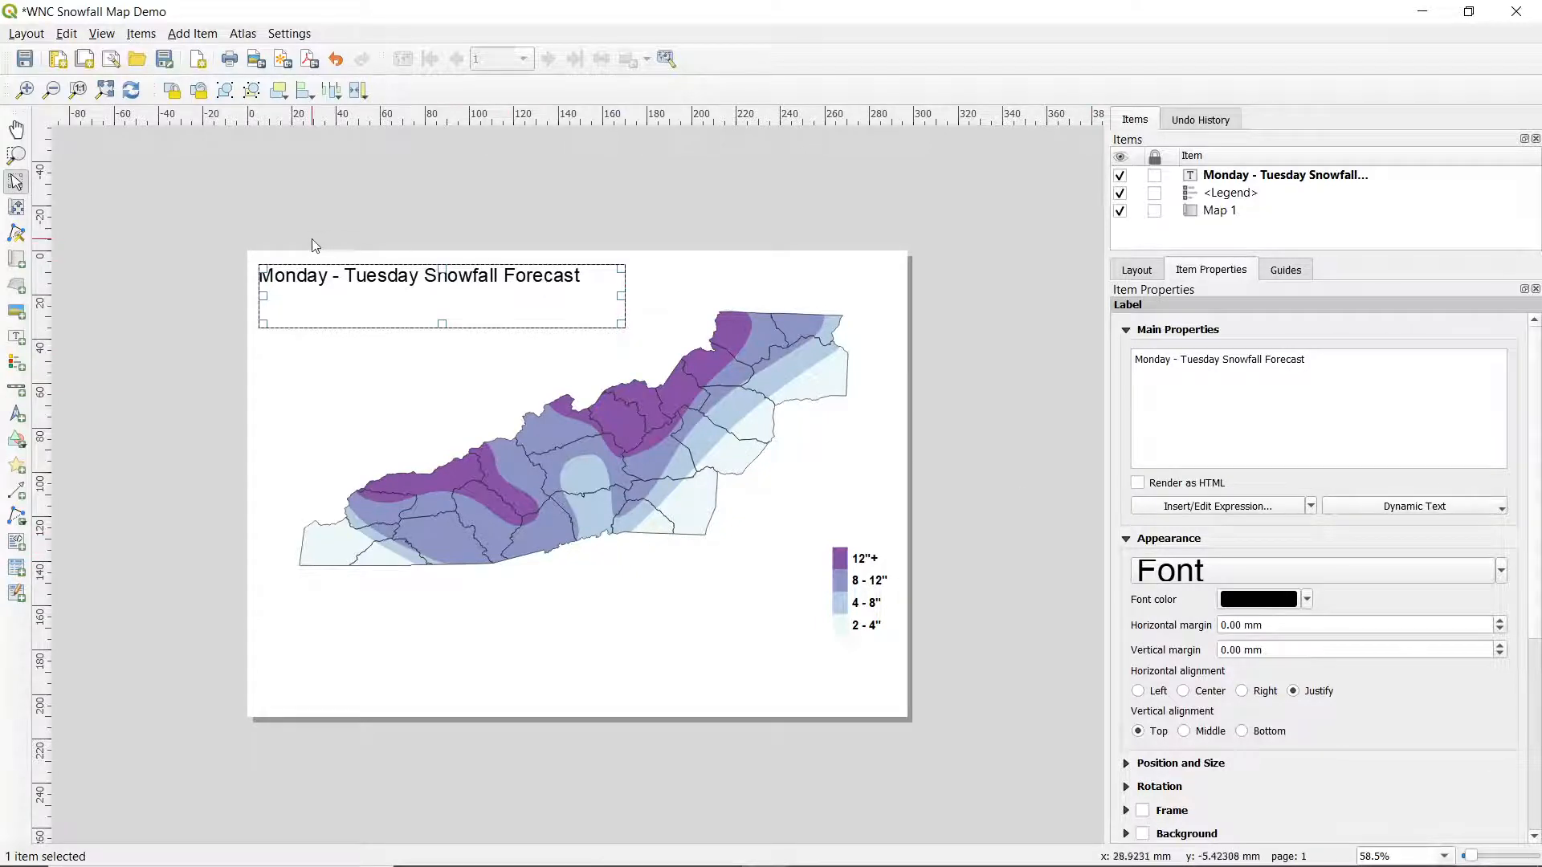
pyautogui.click(223, 241)
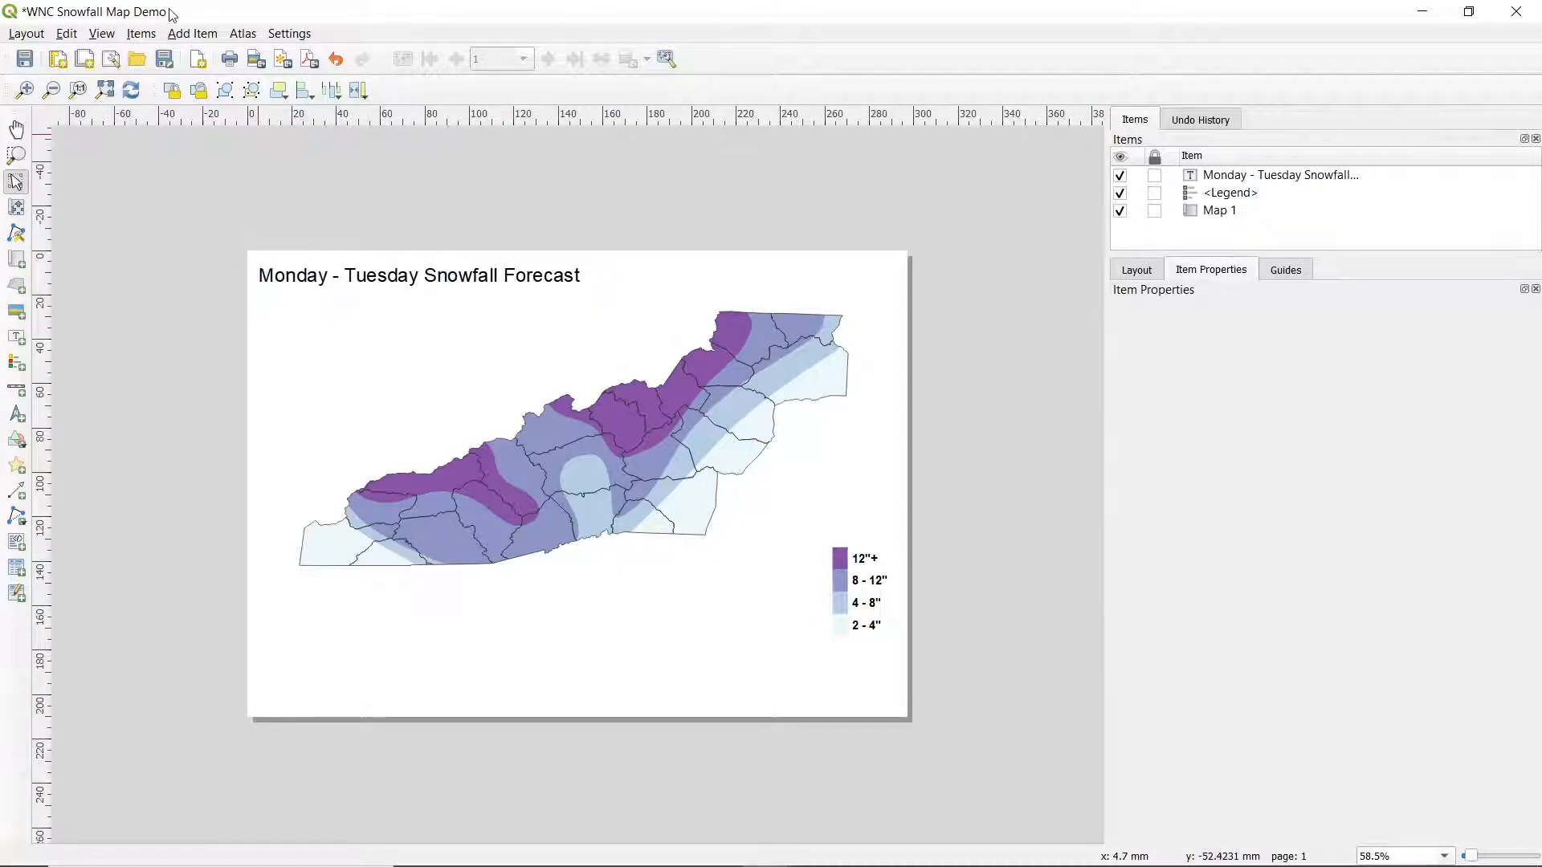
# Step: Add a label about 128 mm wide and 14 mm high beneath the title, reading "Example by" followed by the author's full name
pyautogui.click(192, 33)
pyautogui.click(215, 123)
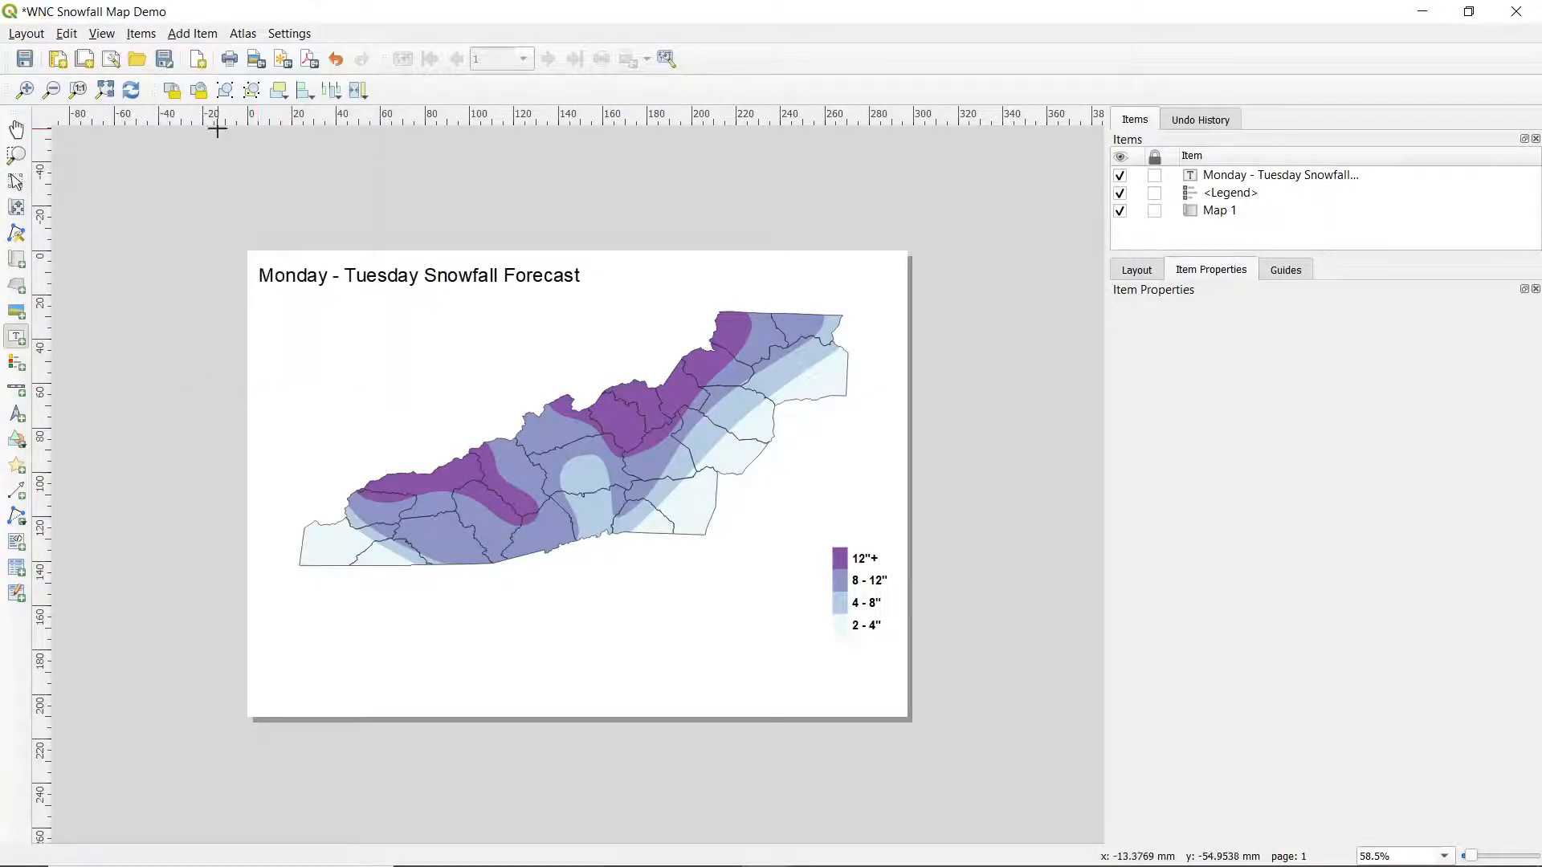
pyautogui.moveTo(259, 297); pyautogui.dragTo(544, 327)
pyautogui.write('Exa')
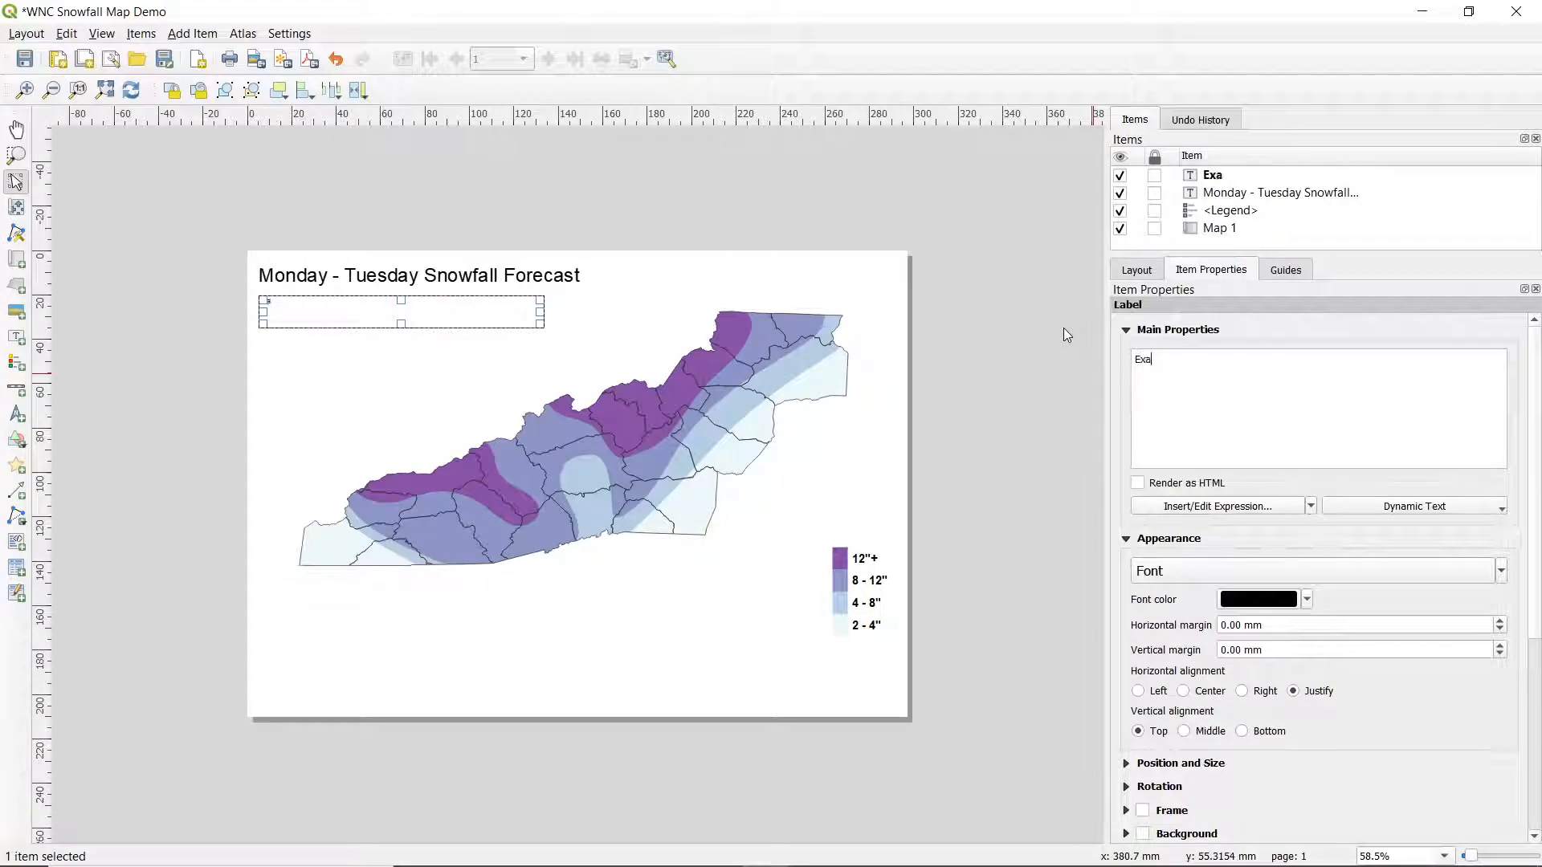
pyautogui.write('mple by Eva')
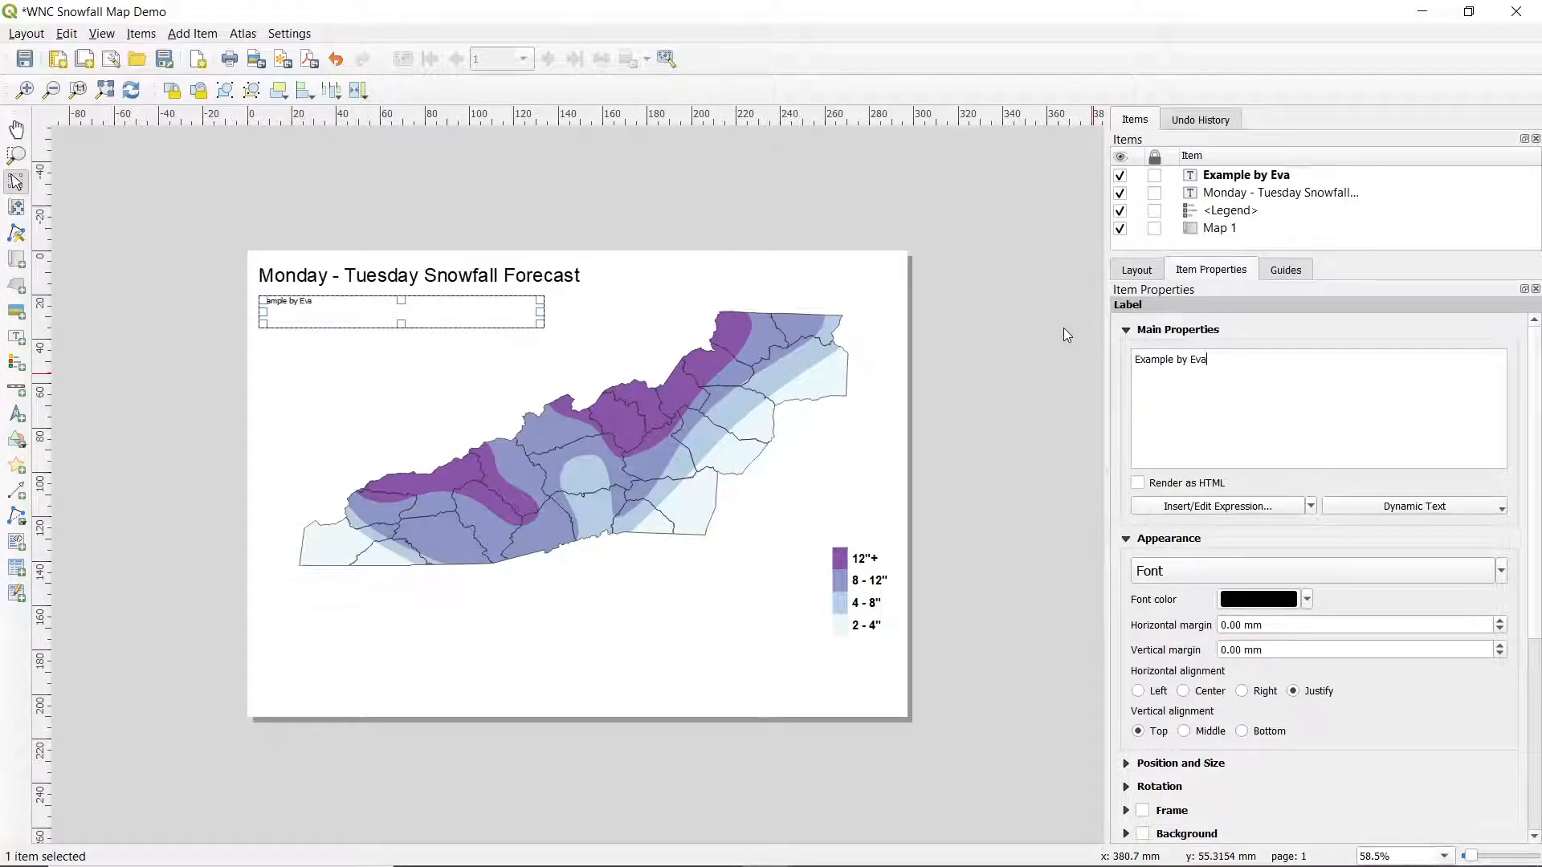
pyautogui.write('n Fisher')
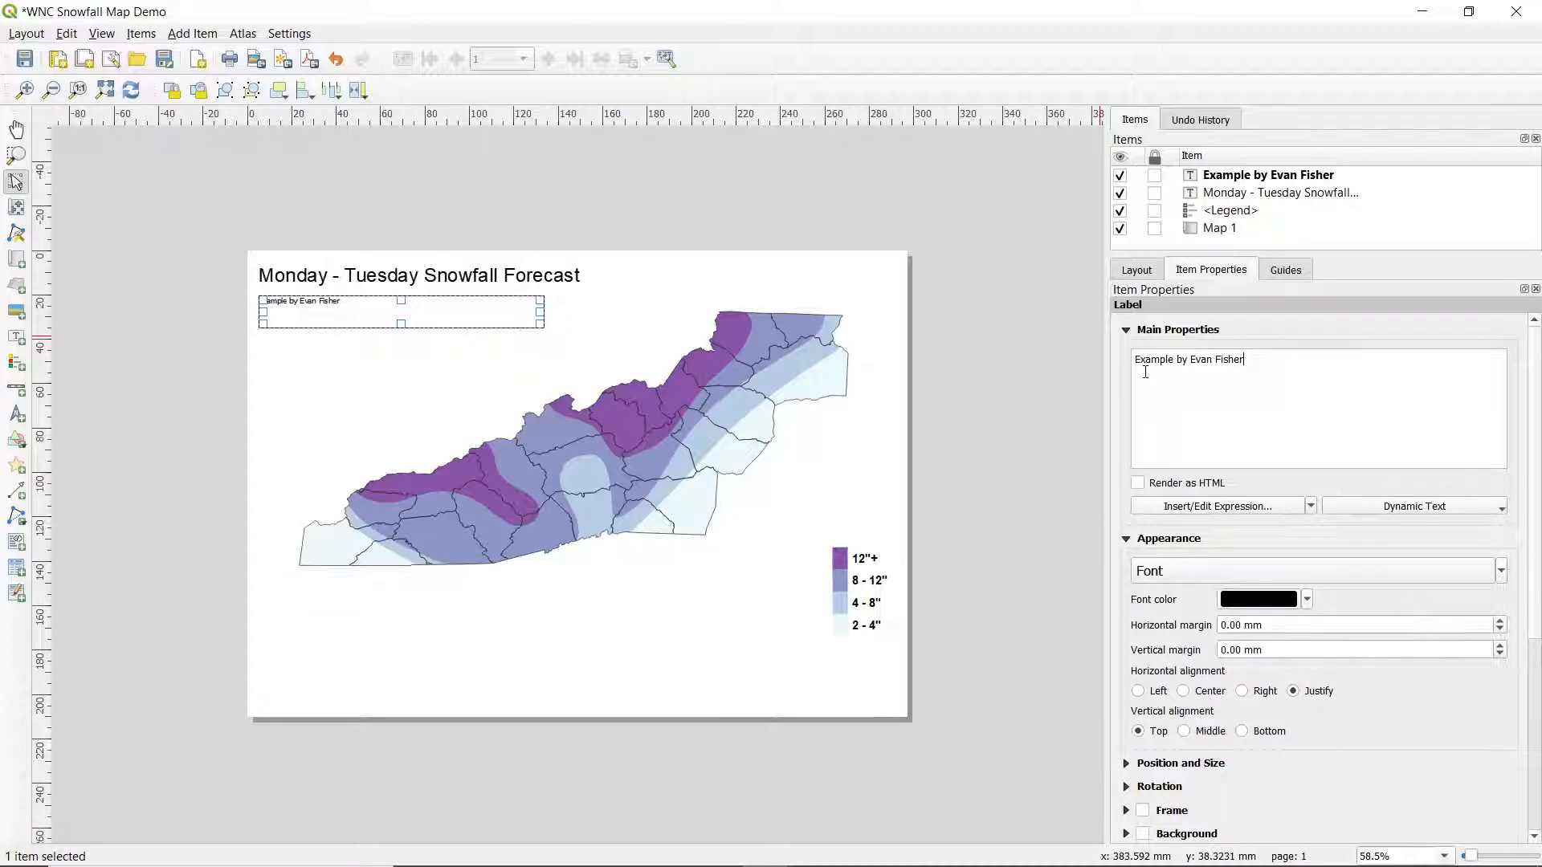
# Step: Set the font of the author credit label to Arial, size 20
pyautogui.click(1155, 571)
pyautogui.press('Down')
pyautogui.press('Down')
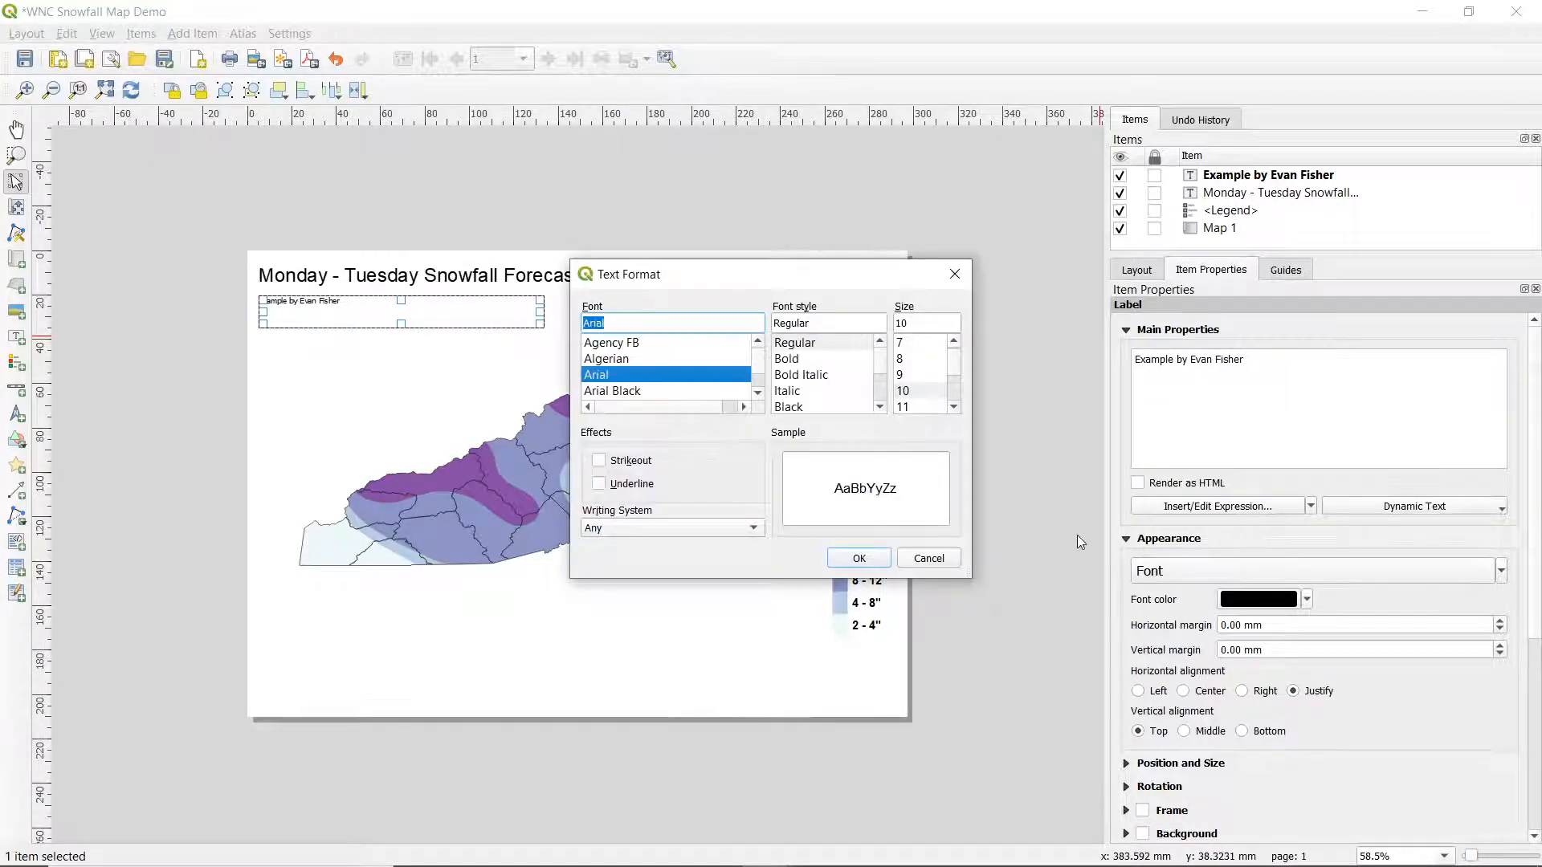
pyautogui.doubleClick(921, 319)
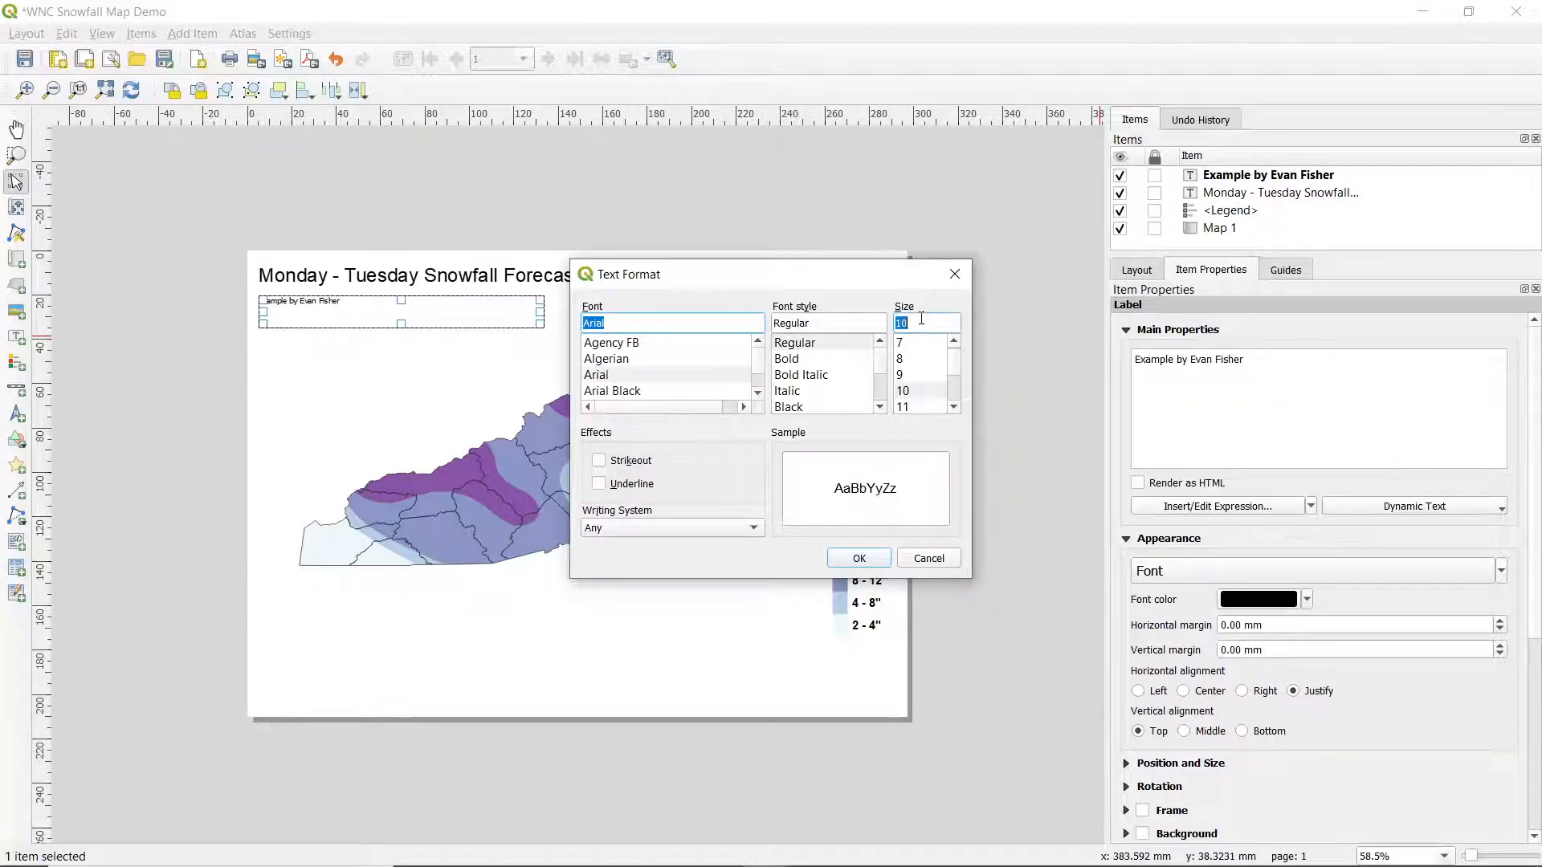
pyautogui.write('18')
pyautogui.press('Return')
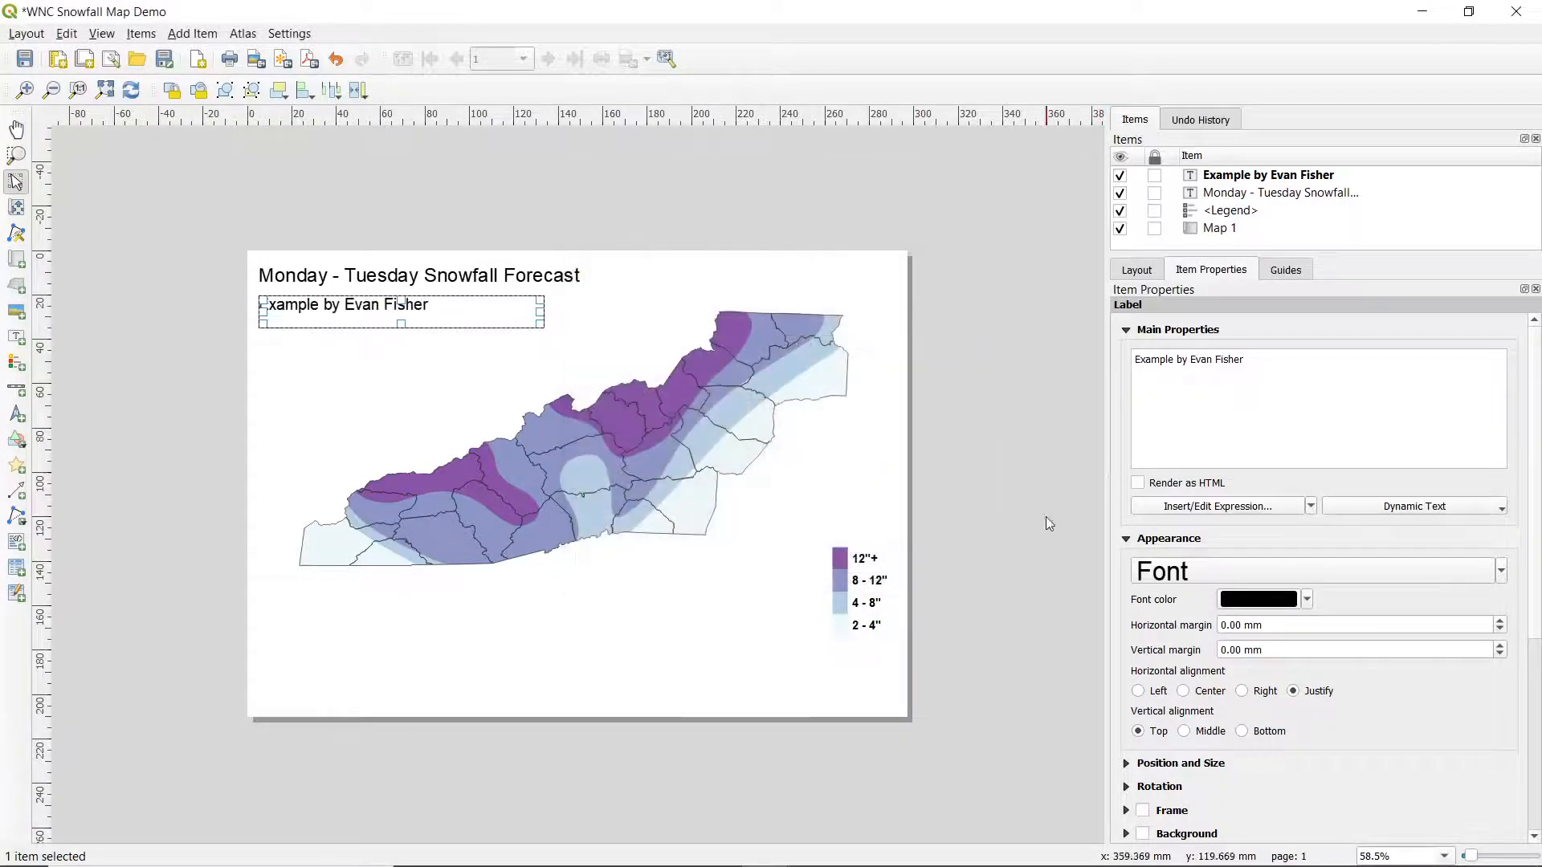
# Step: Reduce the author credit label's font size to 17
pyautogui.click(1191, 580)
pyautogui.doubleClick(920, 324)
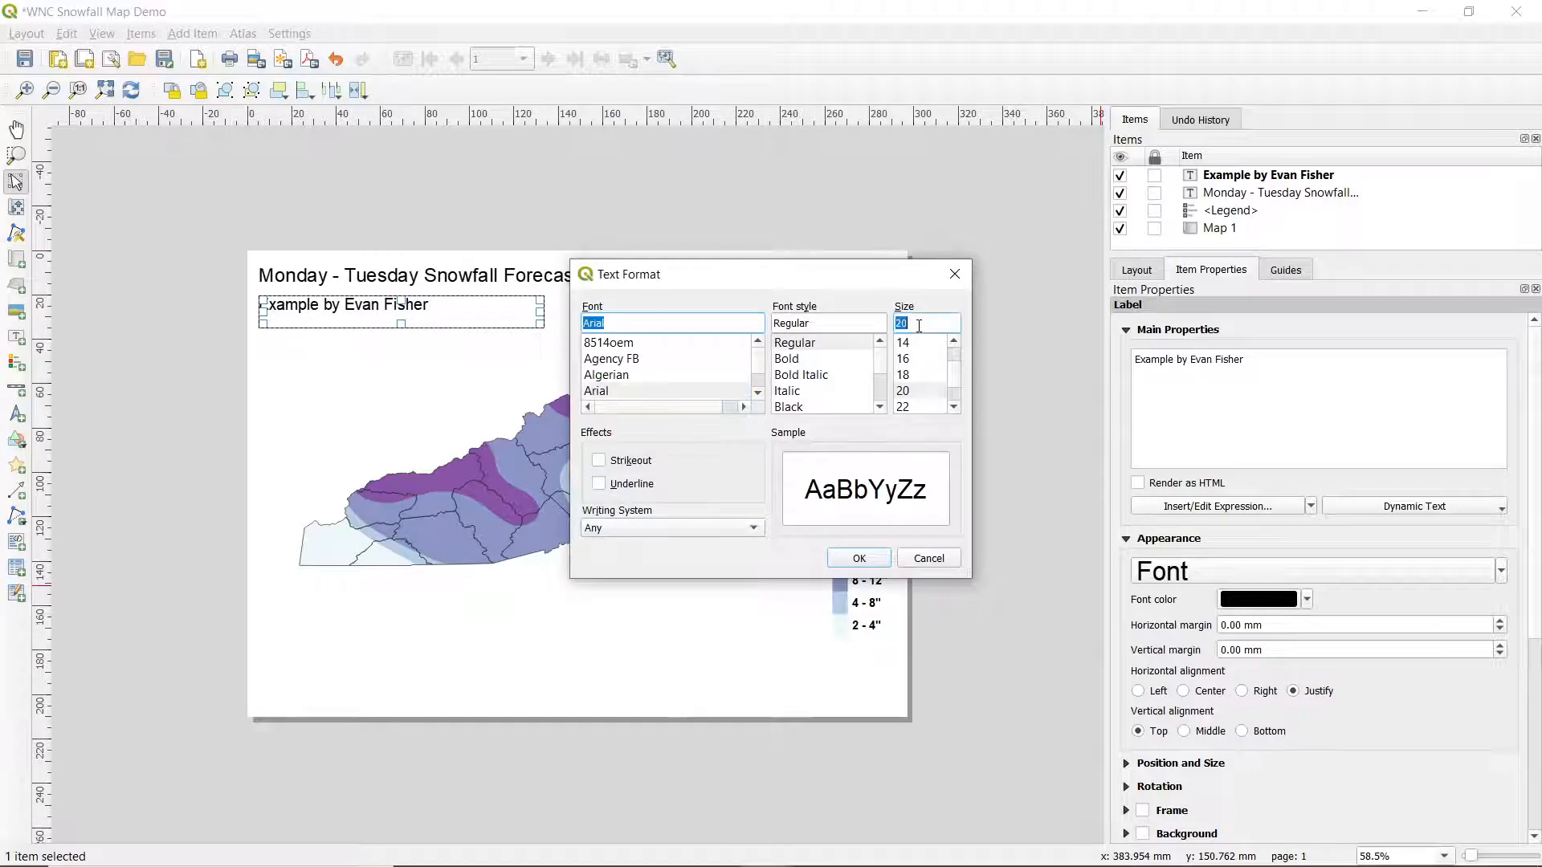
pyautogui.write('17')
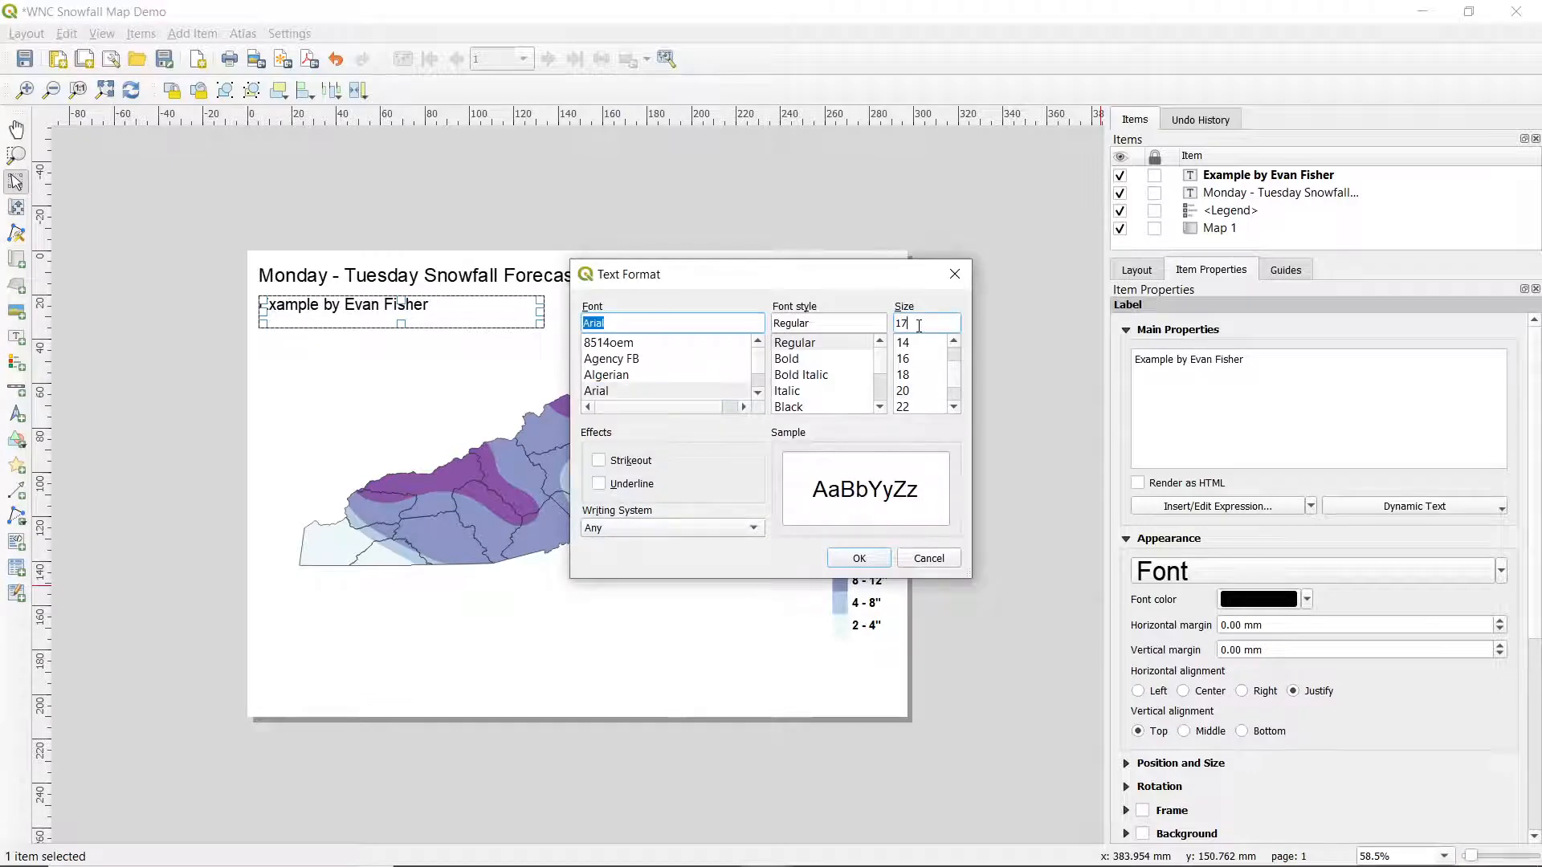
pyautogui.press('Return')
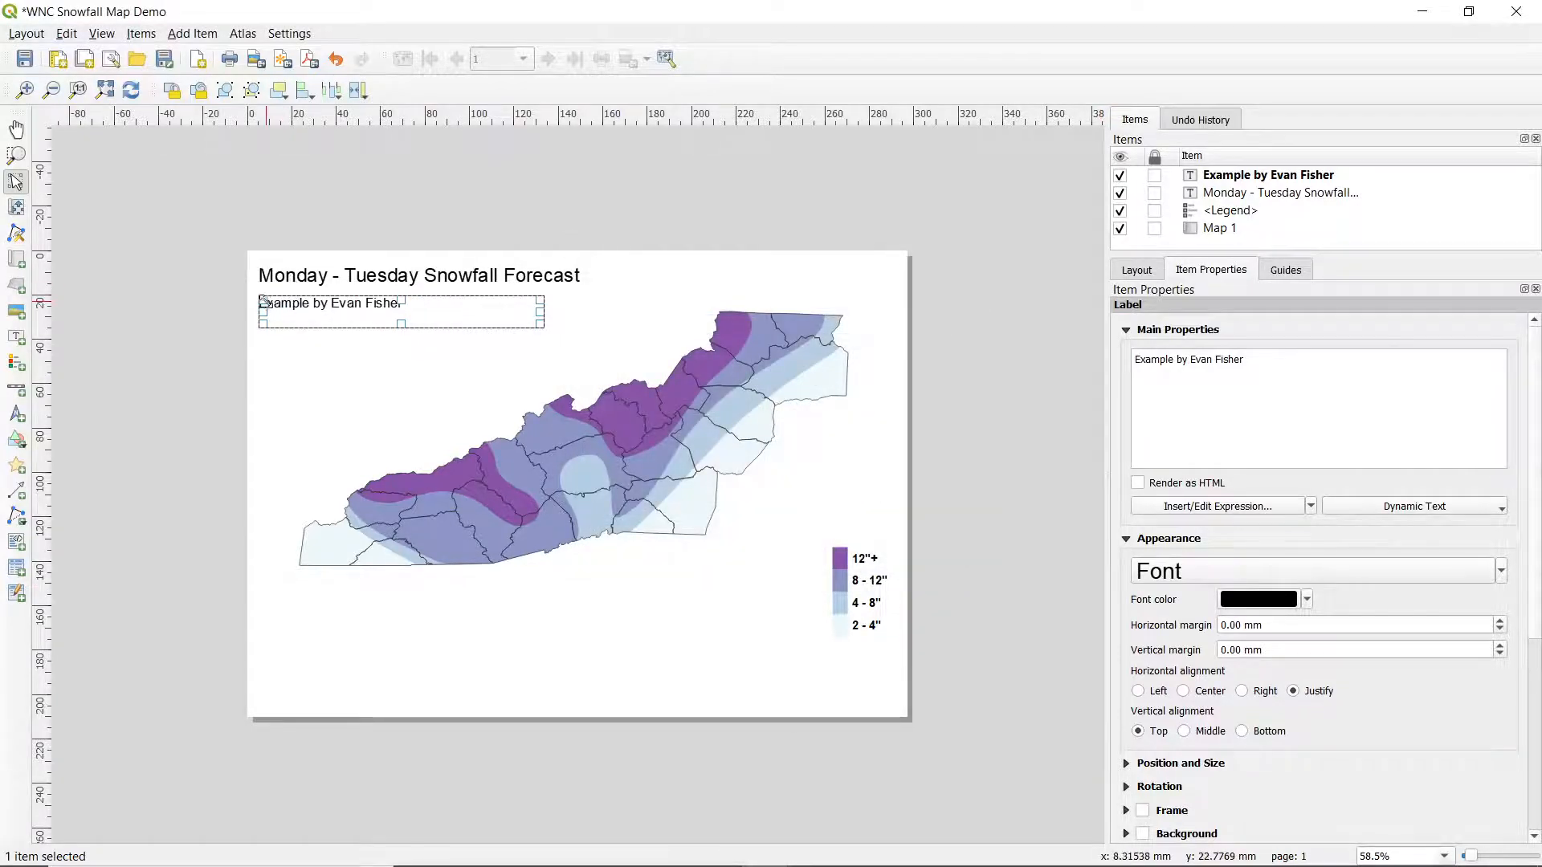
pyautogui.scroll(1, 263, 302)
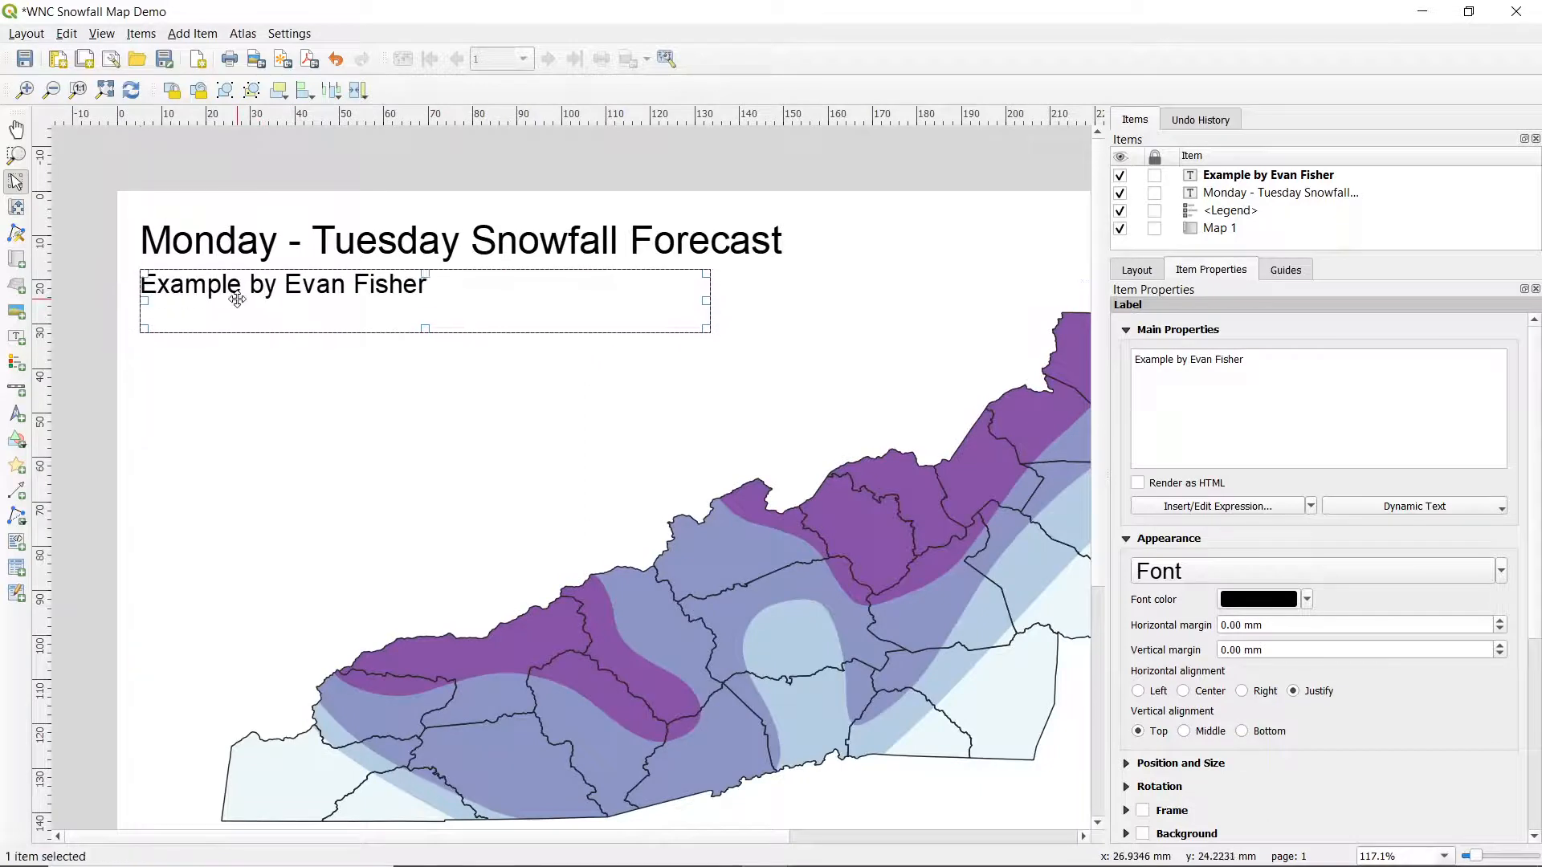
pyautogui.scroll(-1, 236, 301)
pyautogui.click(1052, 410)
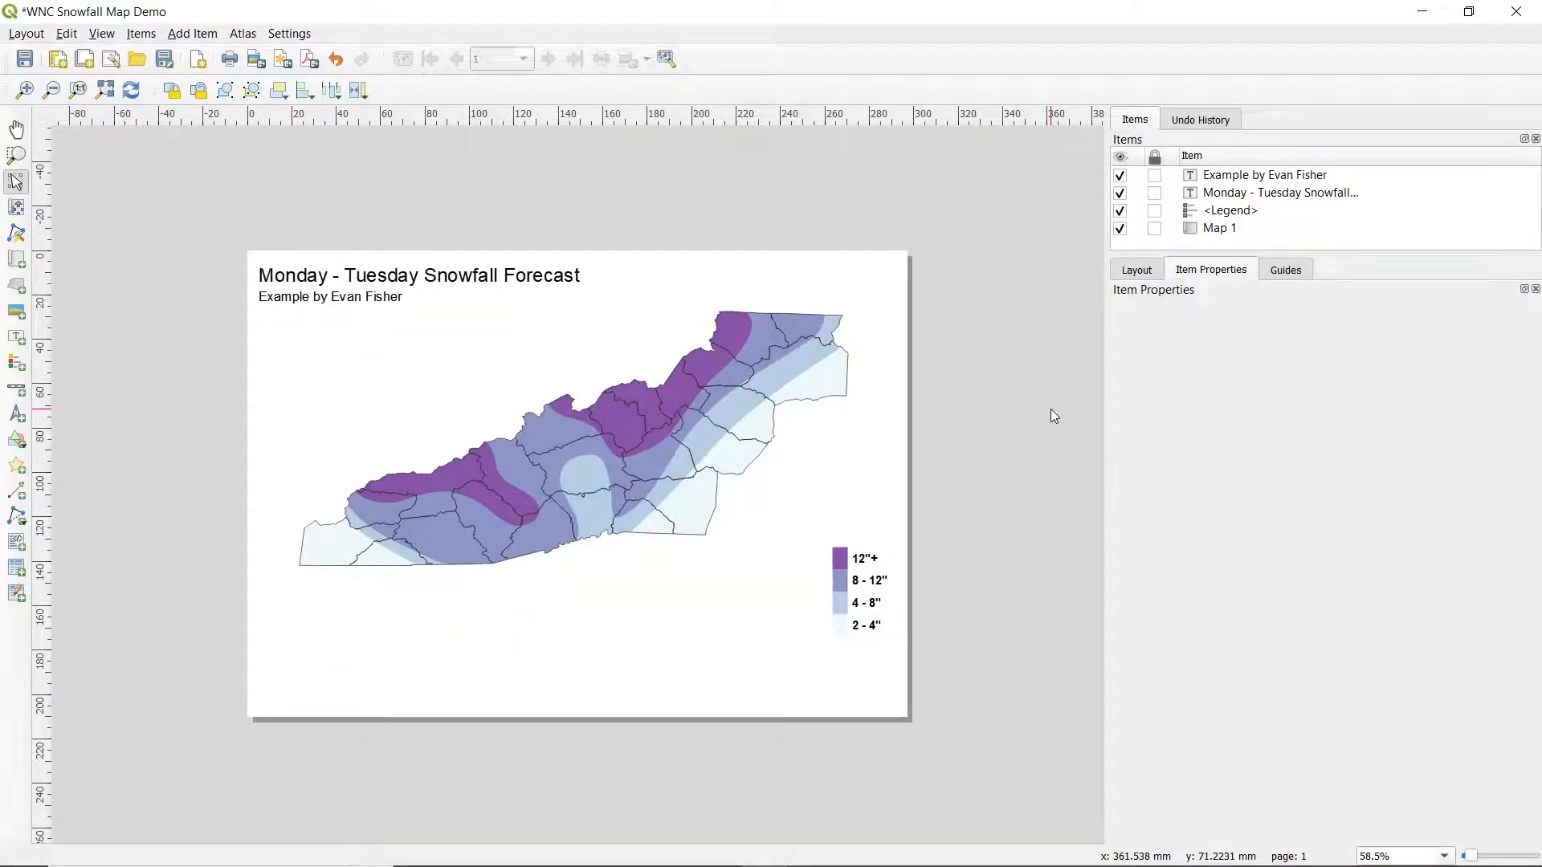
# Step: Add a picture item about 297 mm wide and 180 mm high, covering the whole frame of Map 1
pyautogui.click(840, 400)
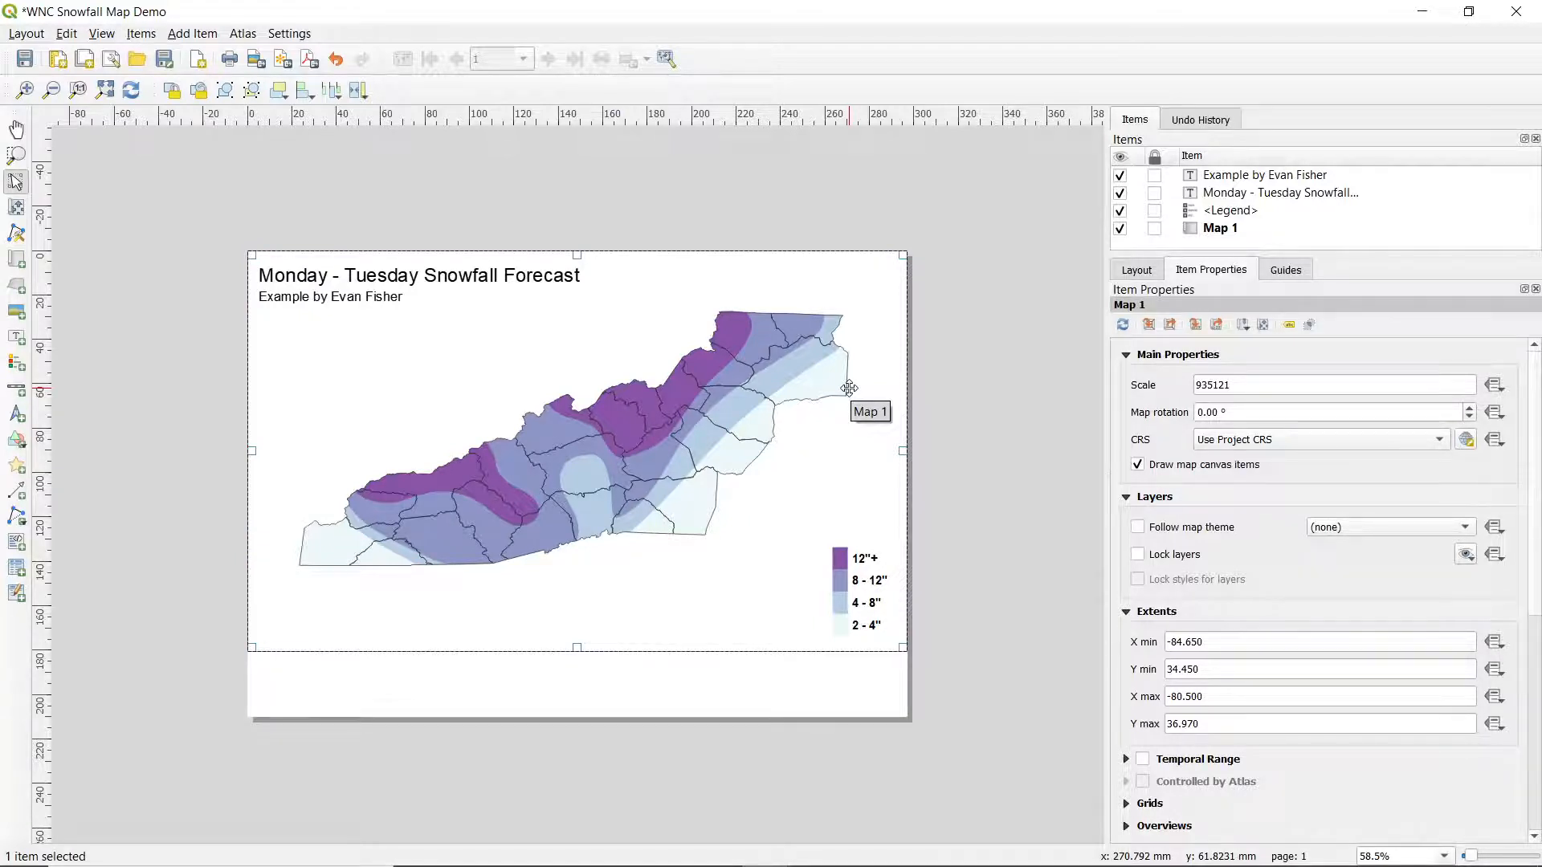
pyautogui.click(203, 36)
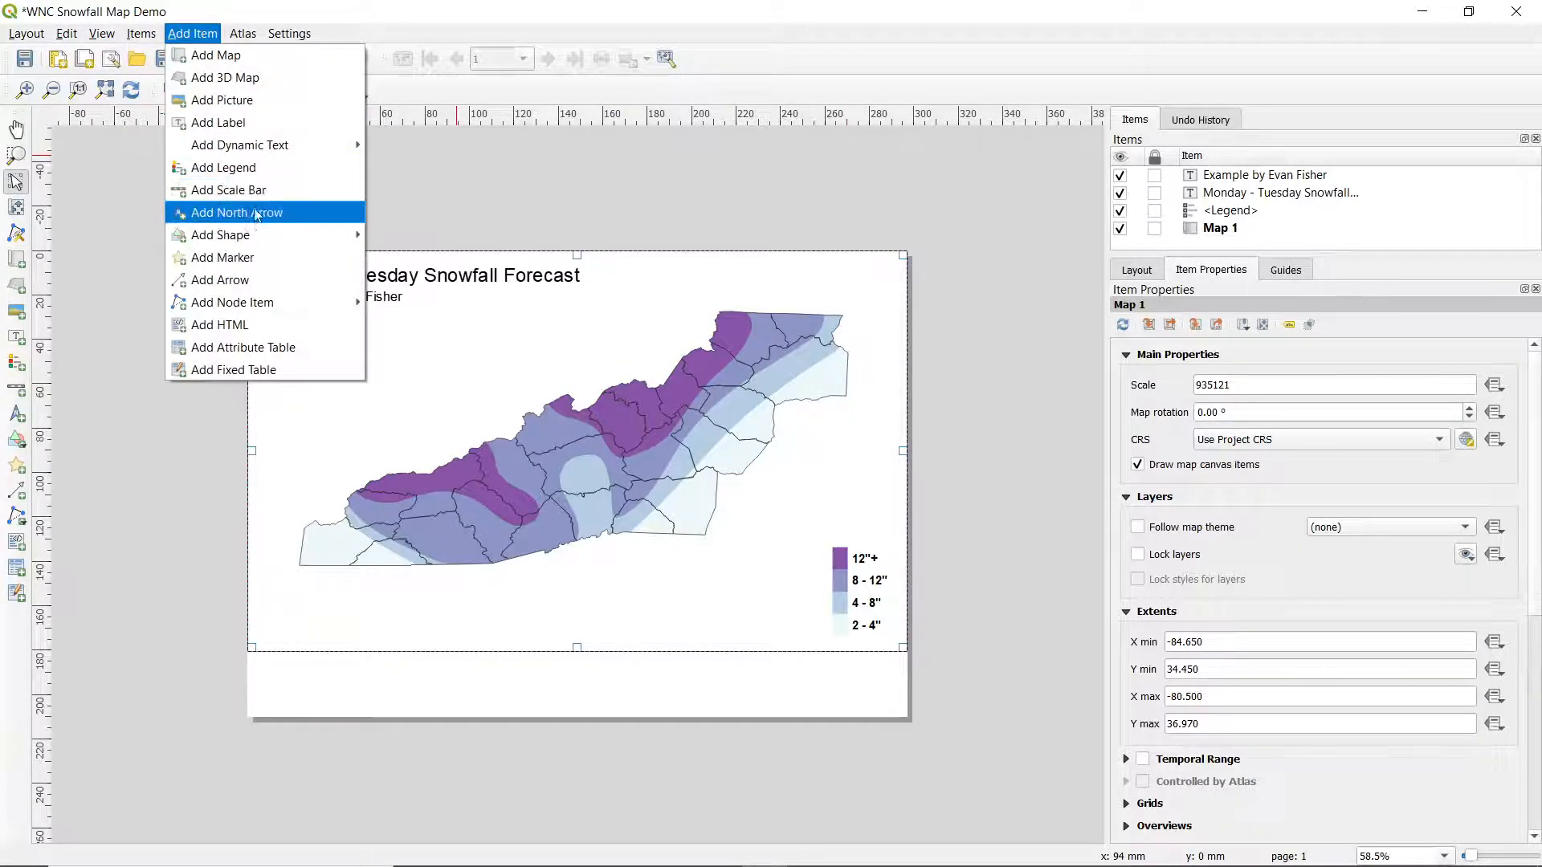
pyautogui.click(227, 103)
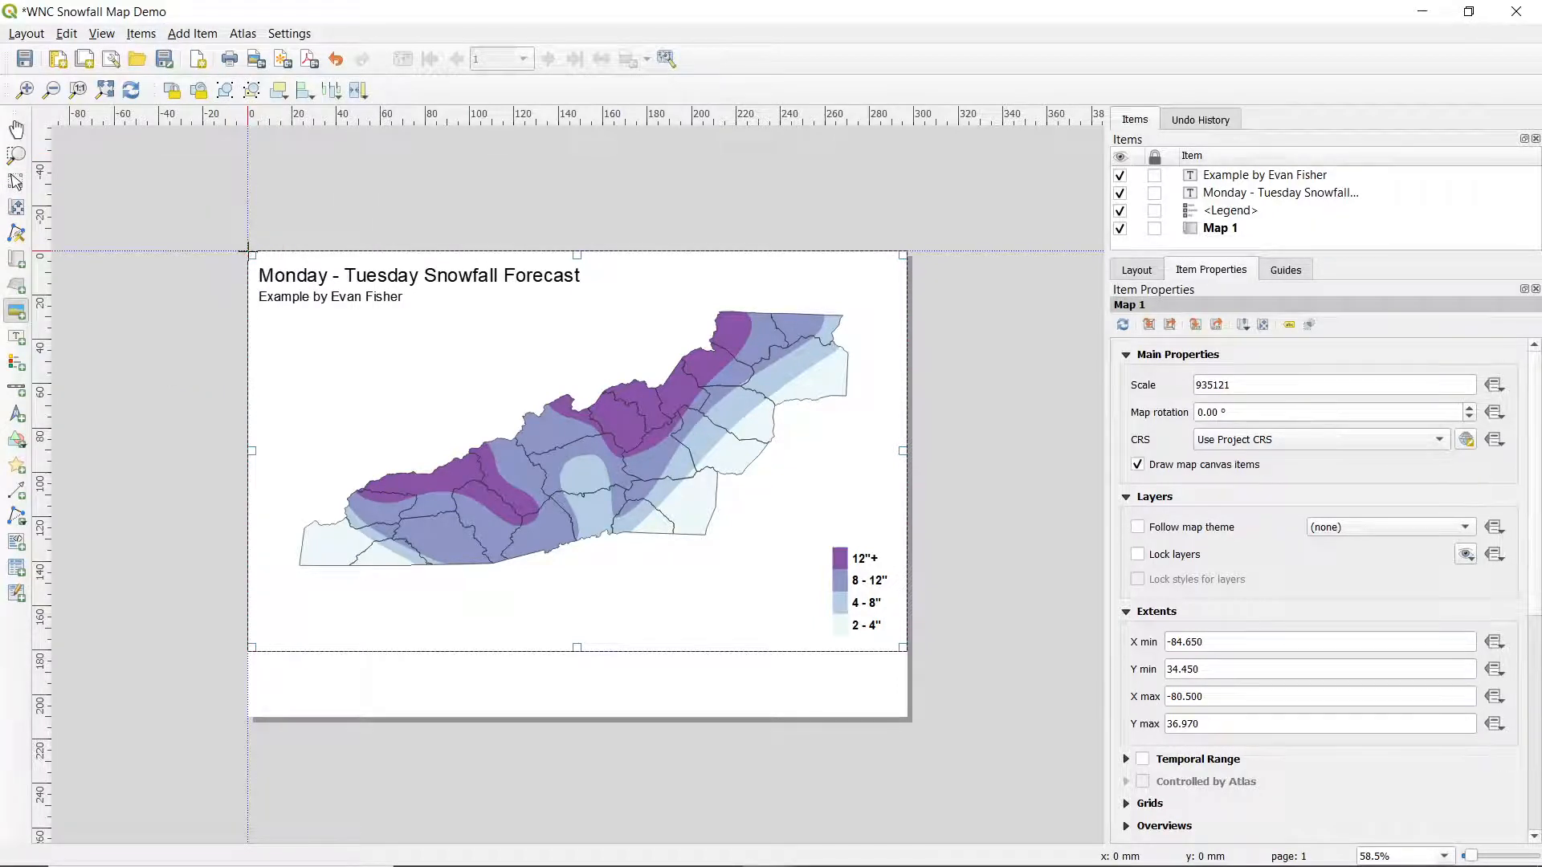
pyautogui.moveTo(247, 251); pyautogui.dragTo(903, 652)
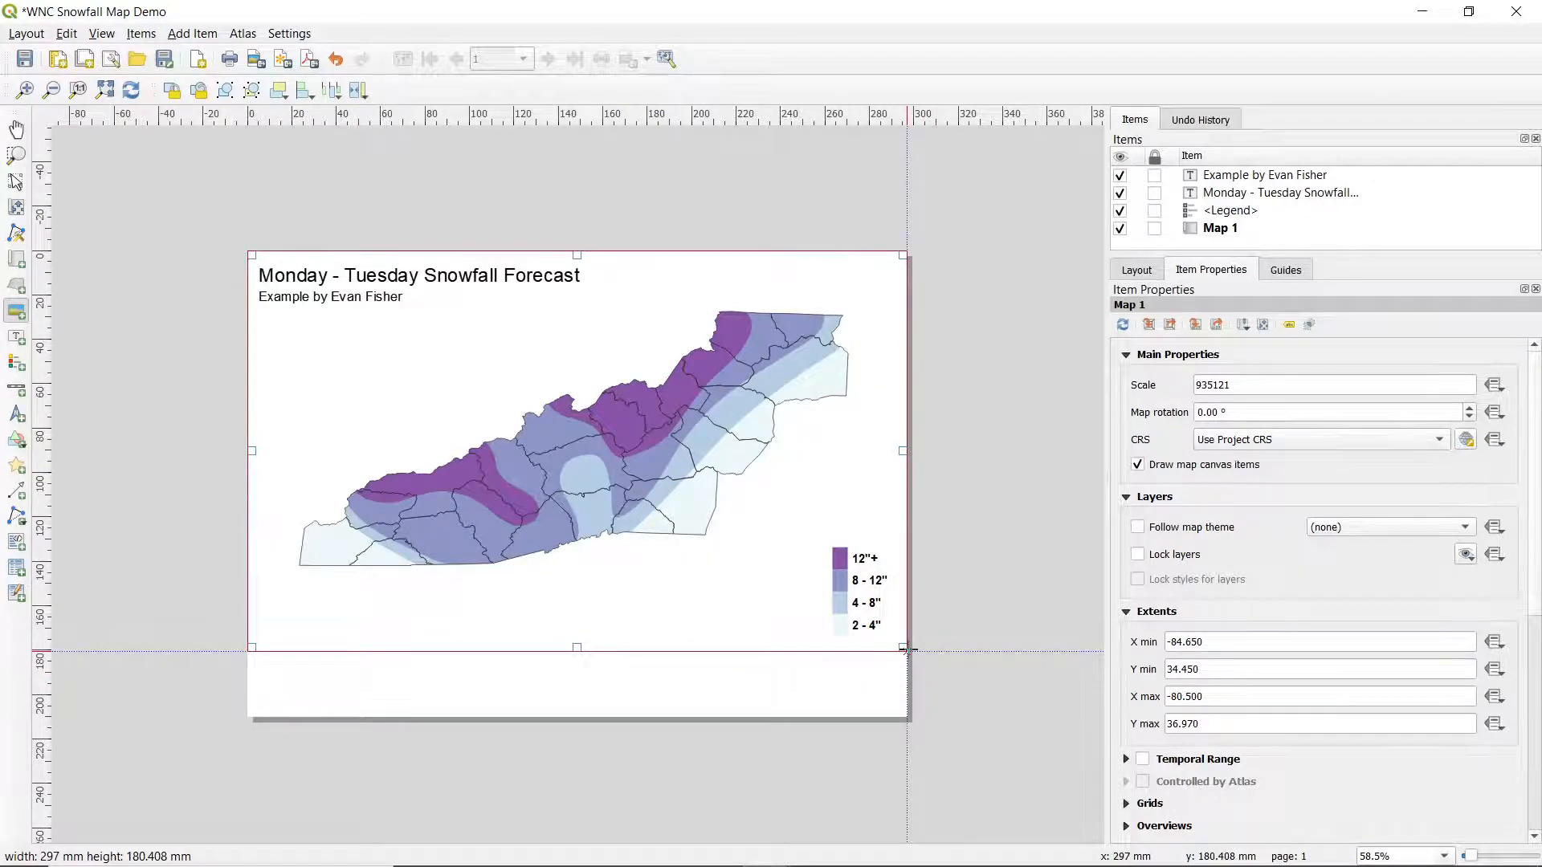
pyautogui.moveTo(903, 649); pyautogui.dragTo(905, 651)
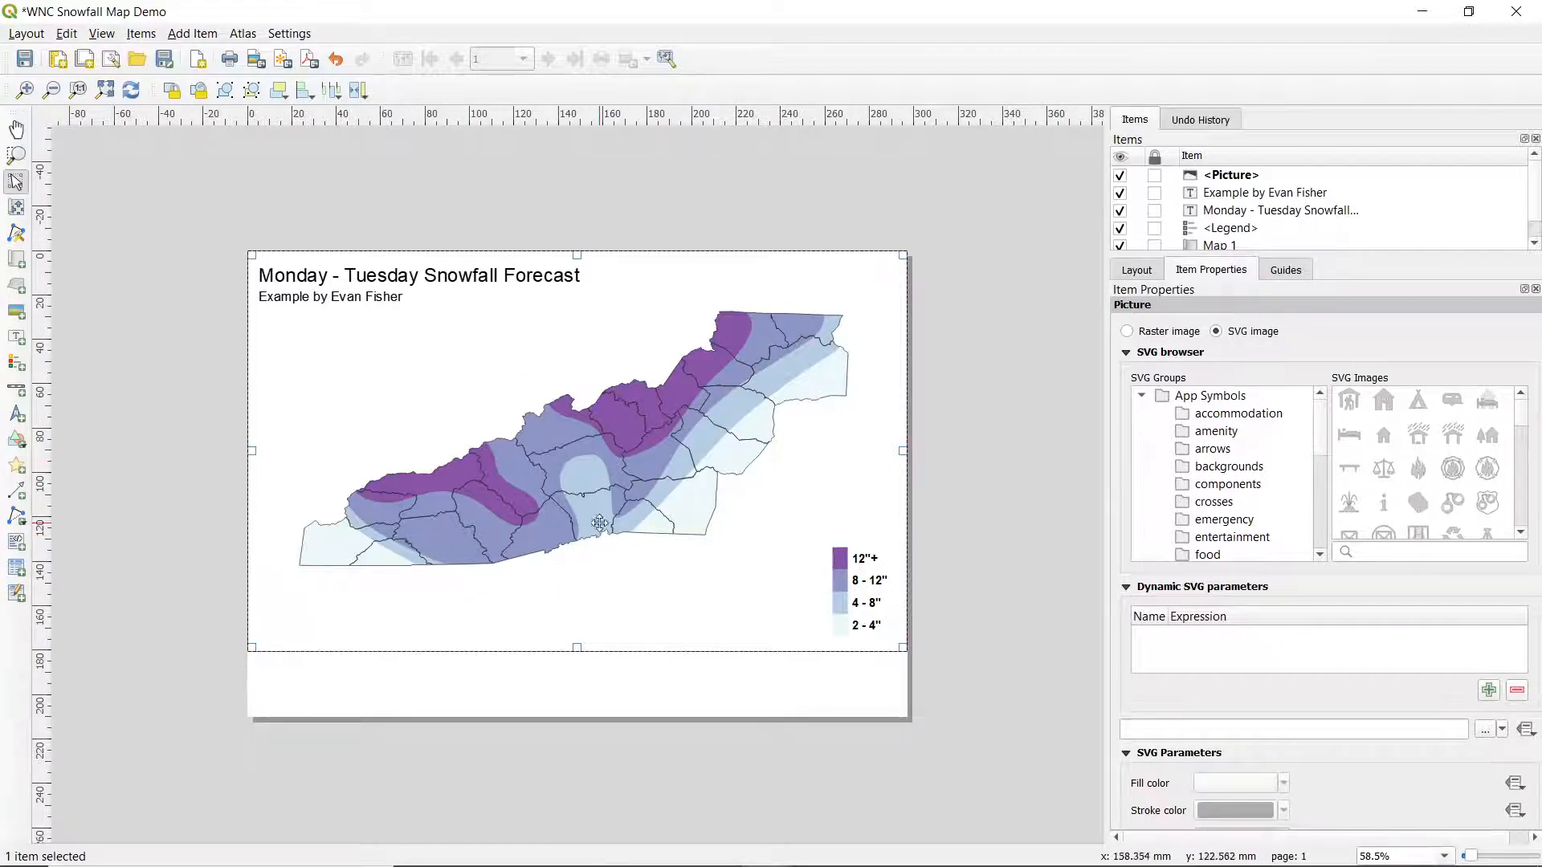
# Step: Load the raster image Snowflake Background.jpg from Downloads into the picture item and set its resize mode to Stretch
pyautogui.click(1129, 334)
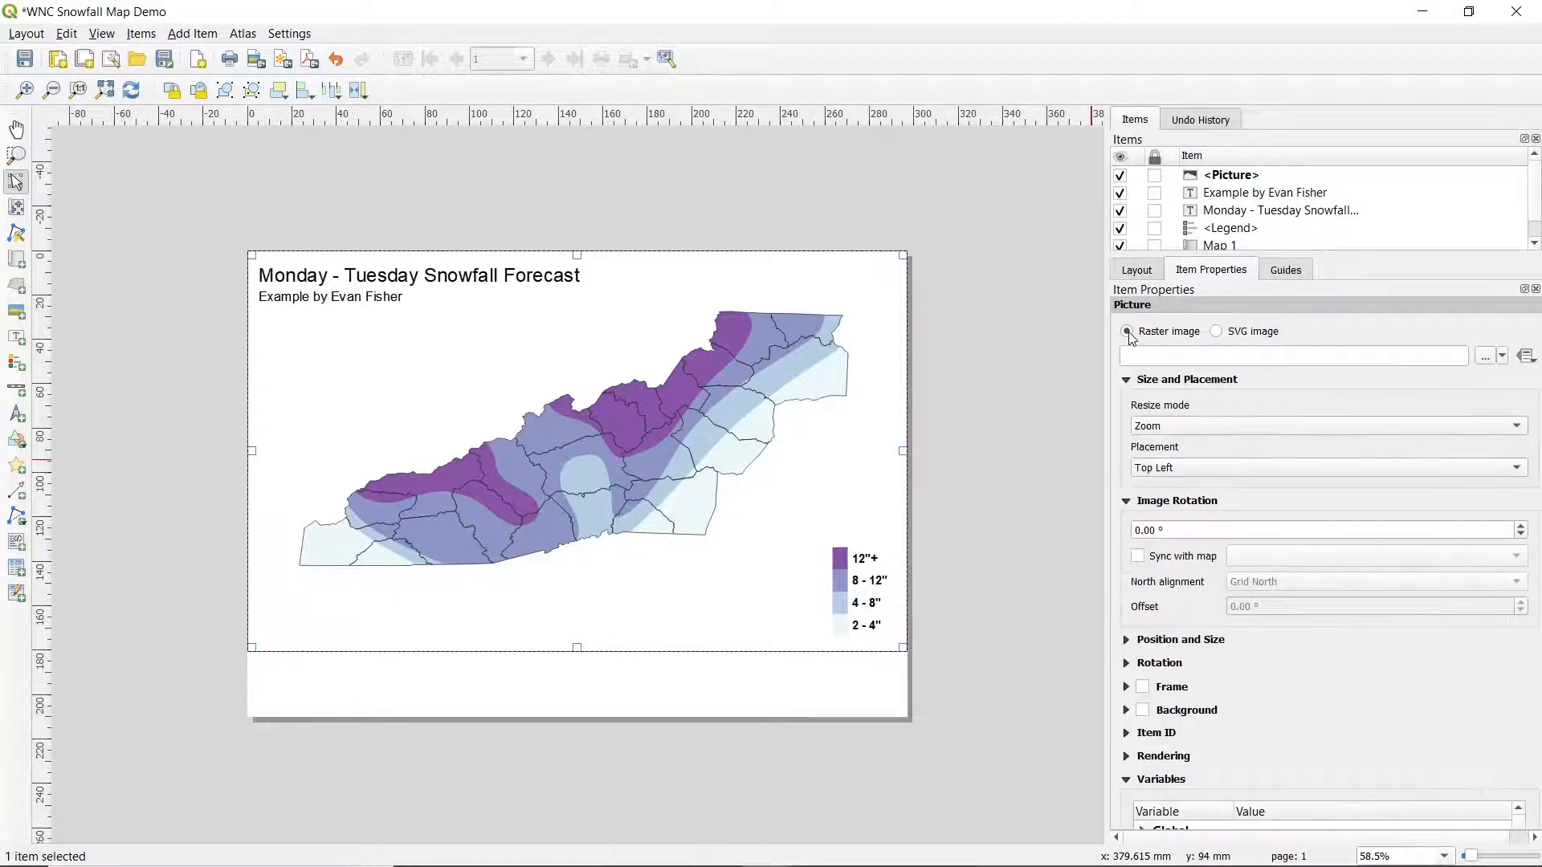
pyautogui.click(1485, 357)
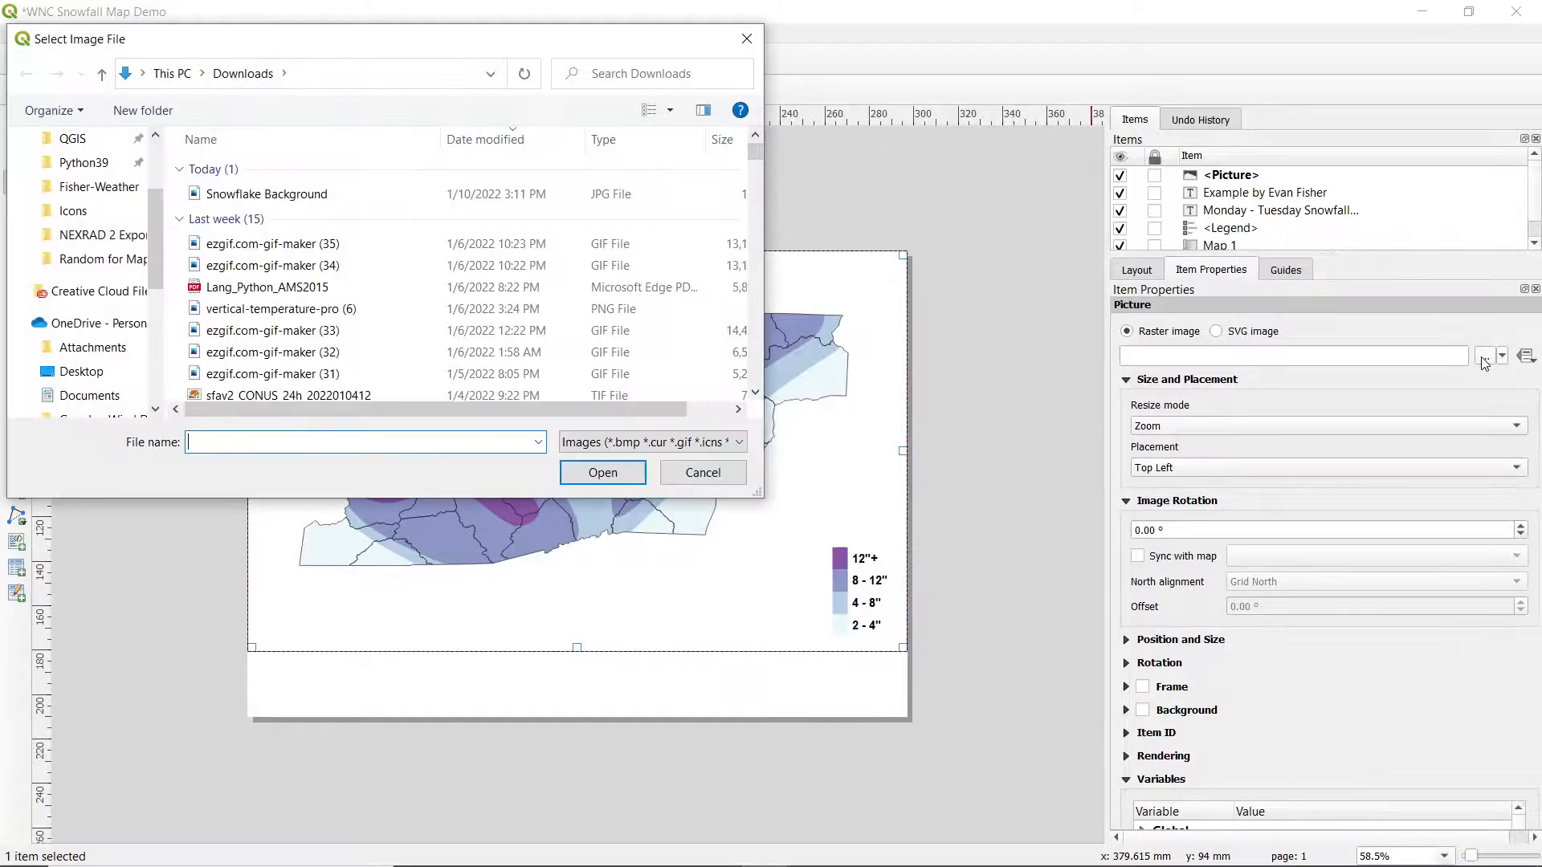
pyautogui.doubleClick(268, 195)
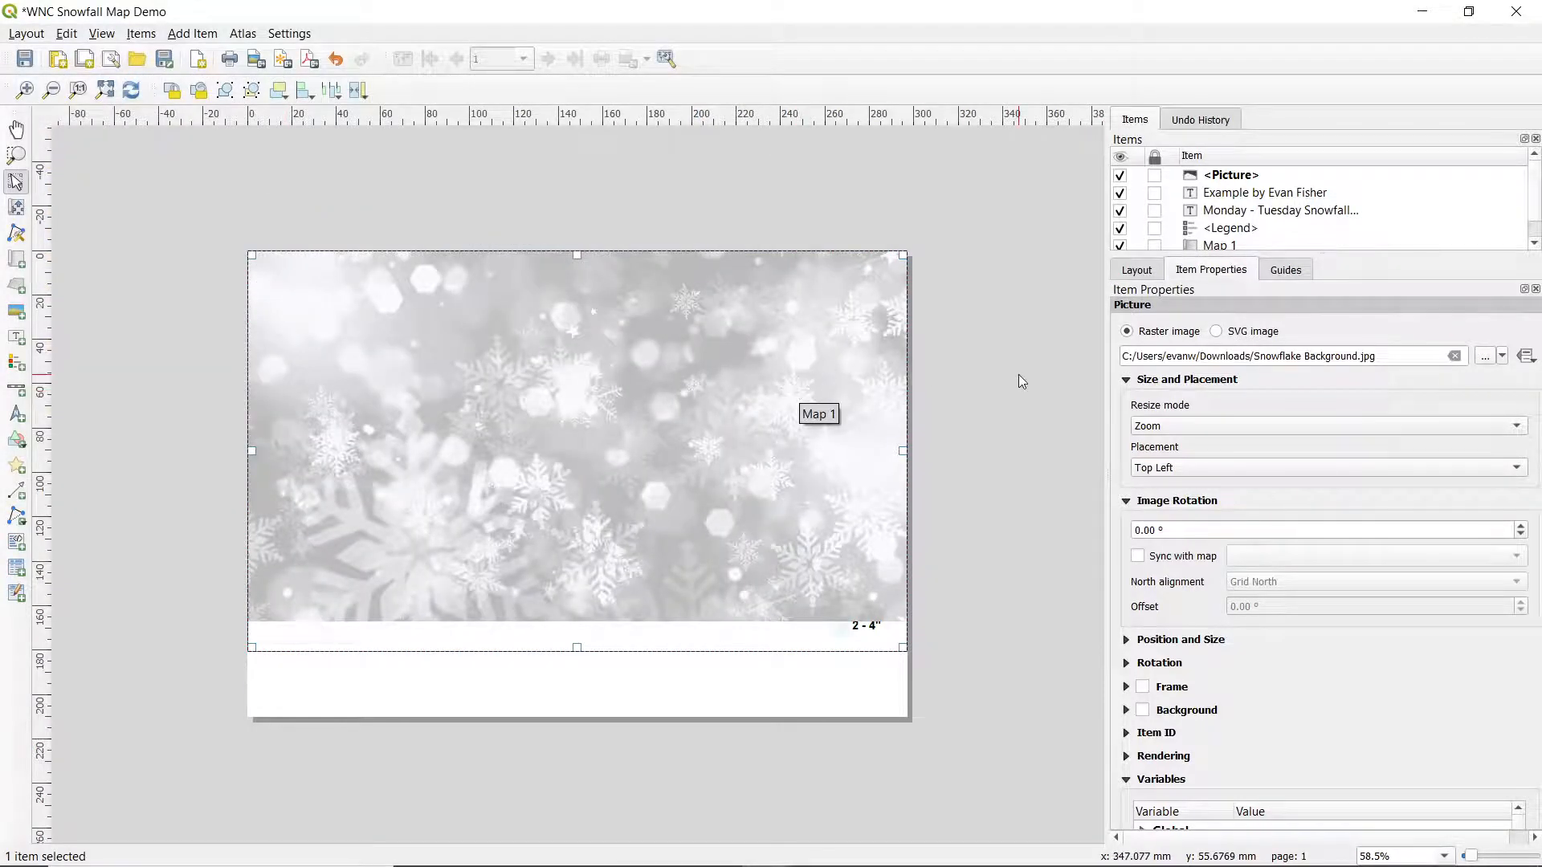
pyautogui.click(1180, 427)
pyautogui.click(1178, 447)
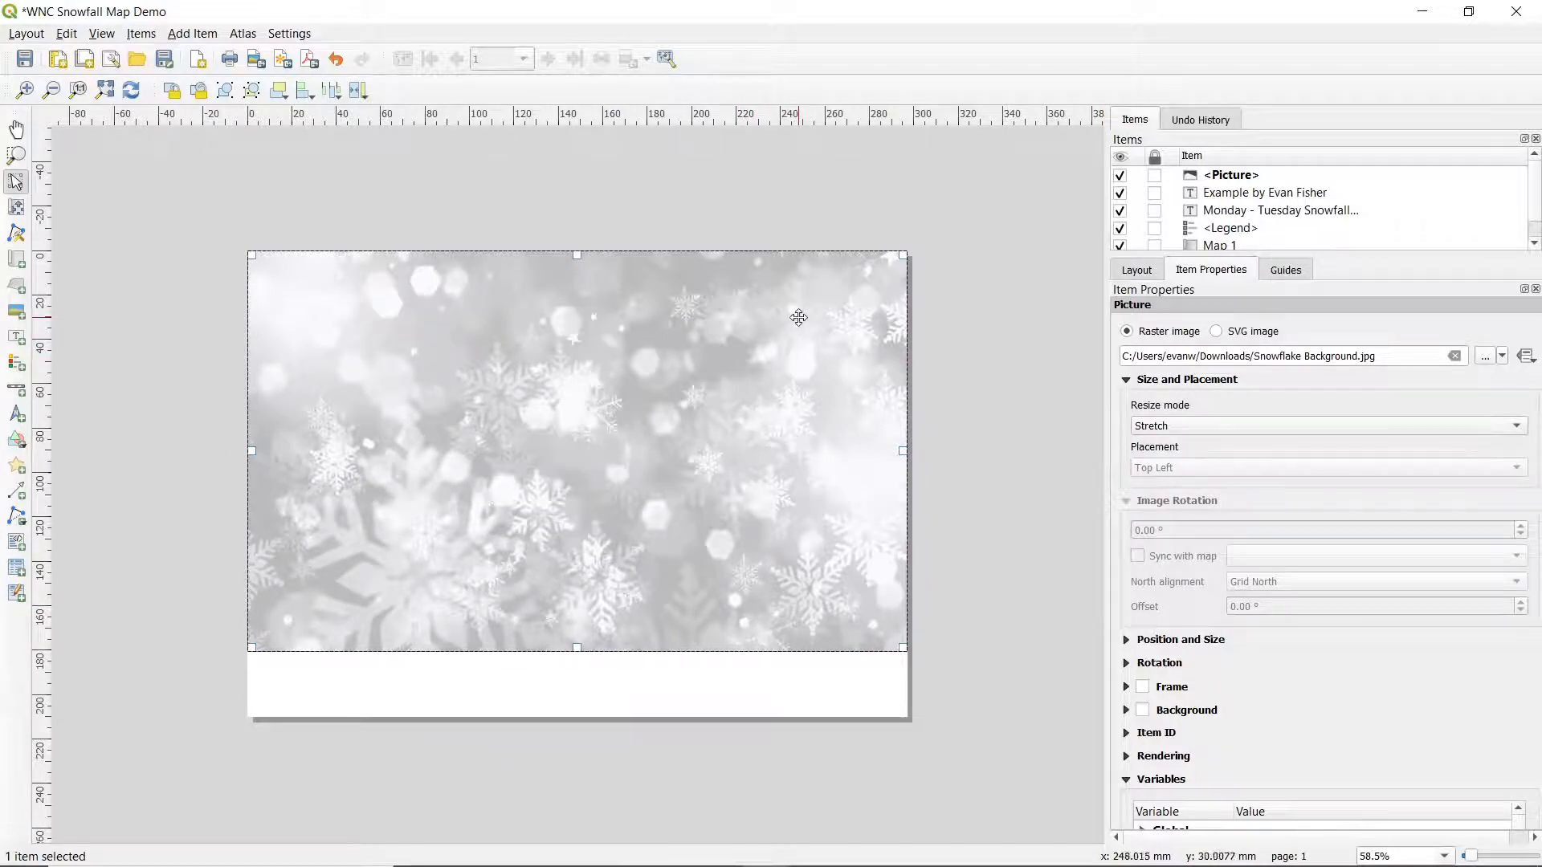
# Step: Send the snowflake picture to the back of the layout's item order
pyautogui.click(141, 33)
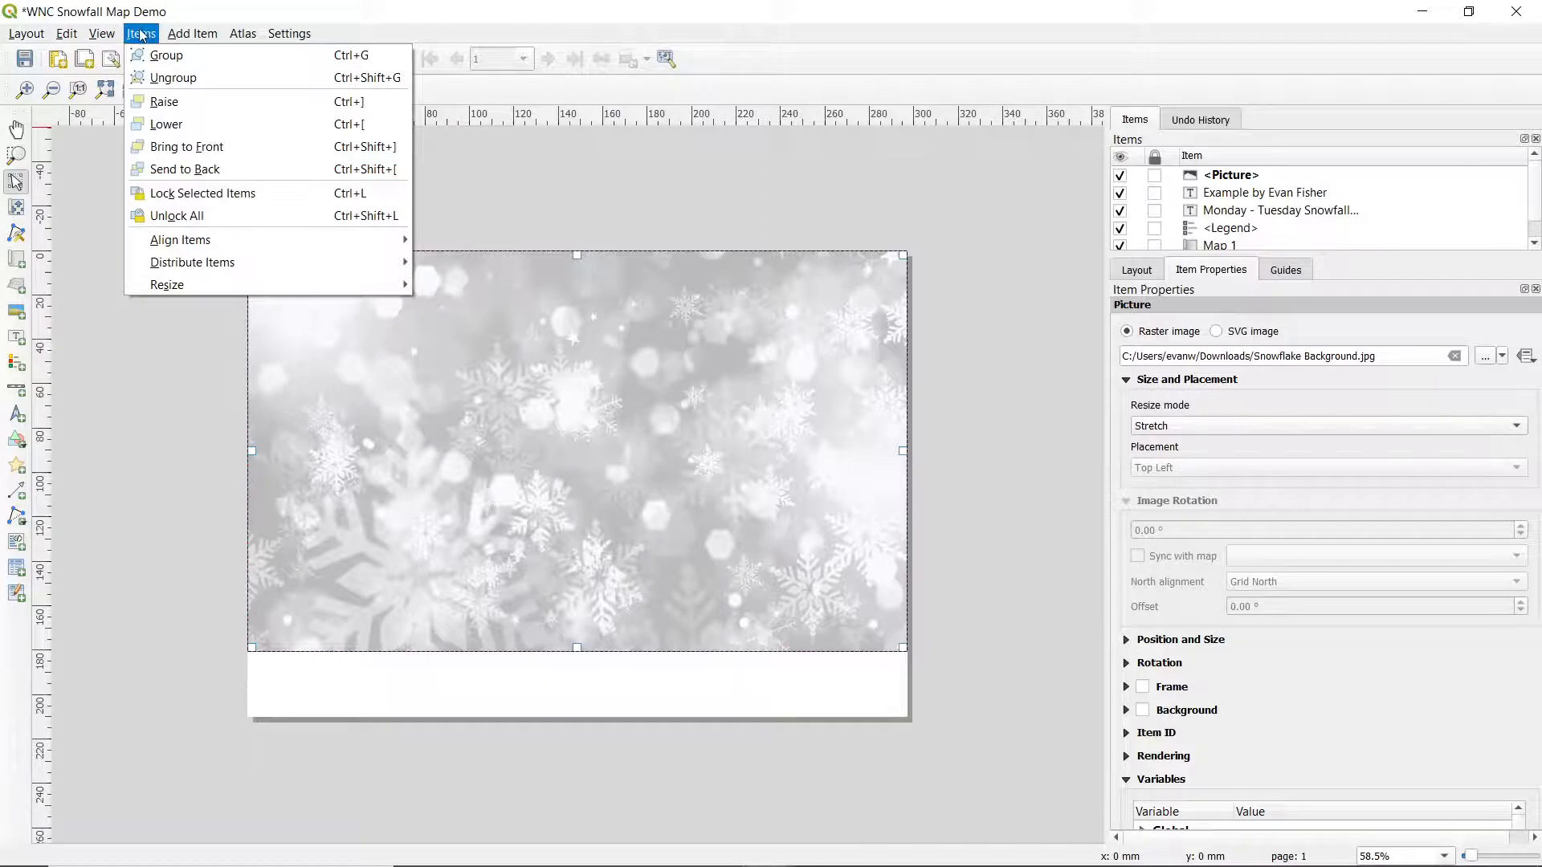
pyautogui.click(141, 34)
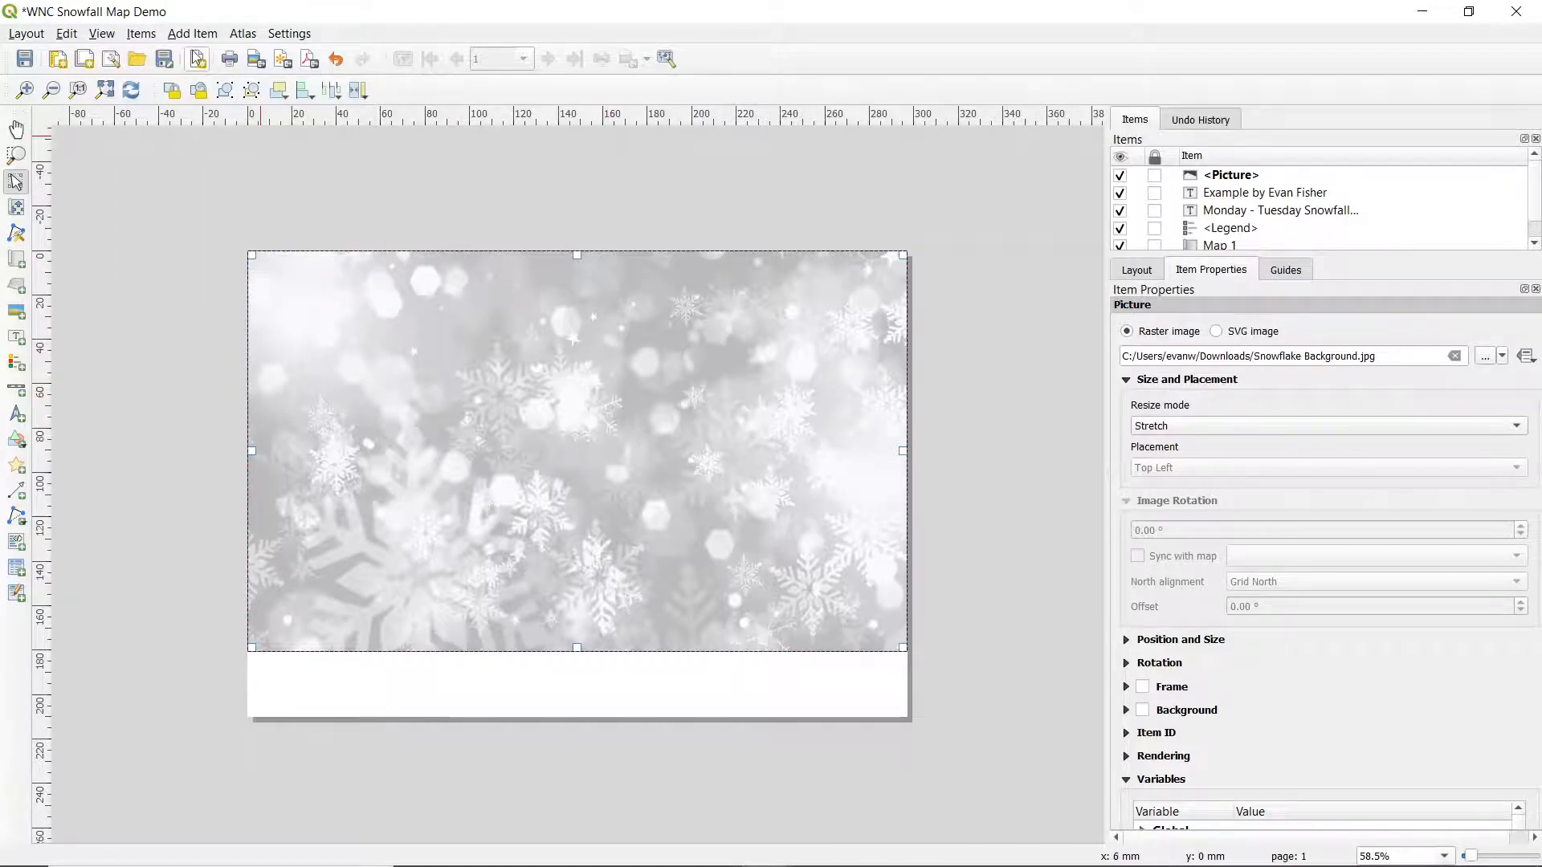
pyautogui.click(141, 33)
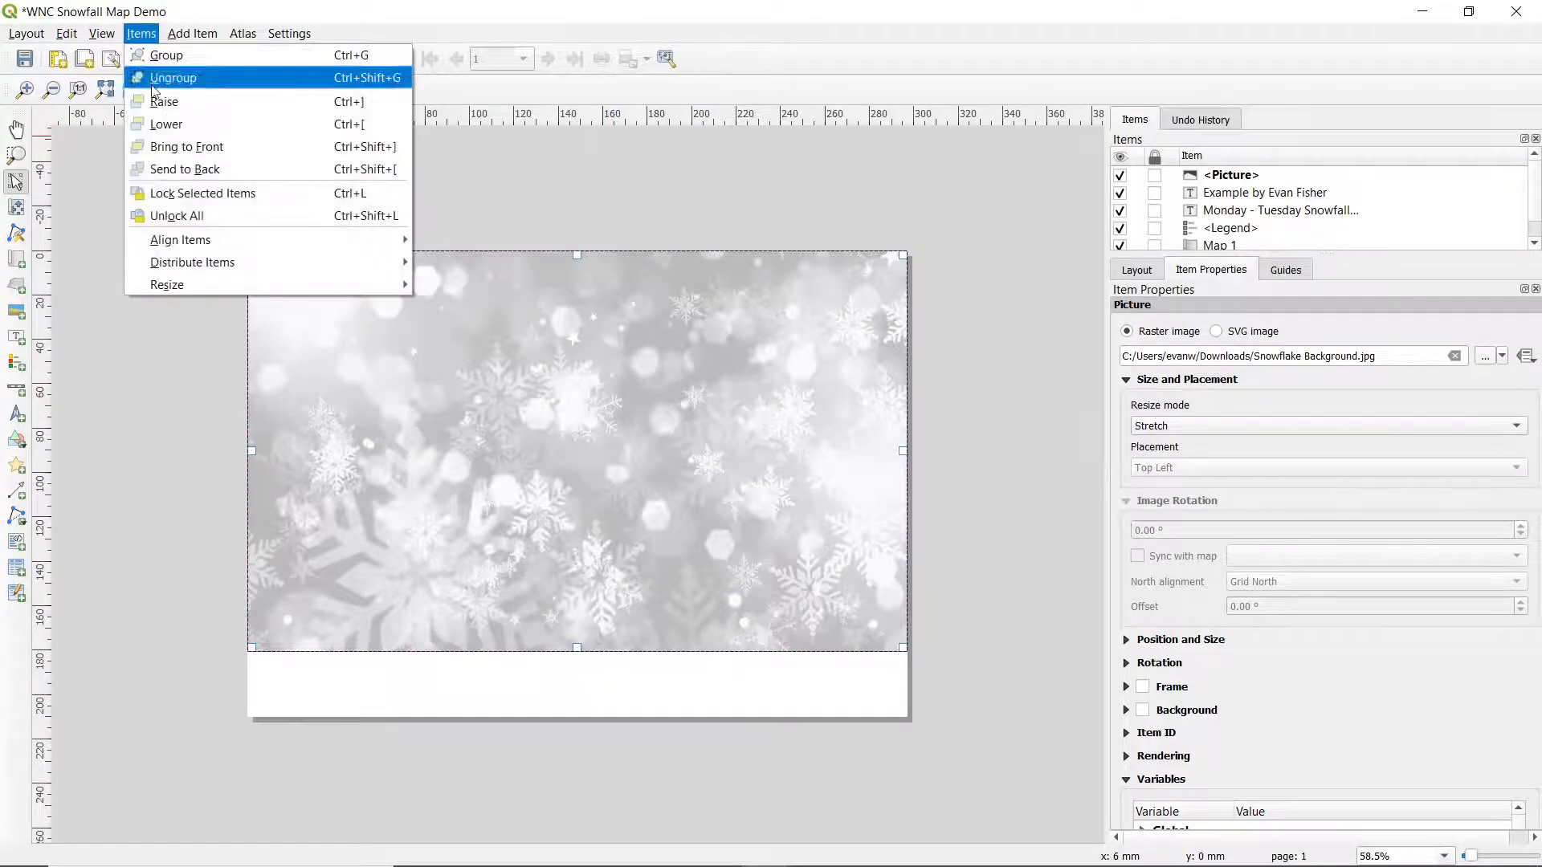
pyautogui.click(186, 169)
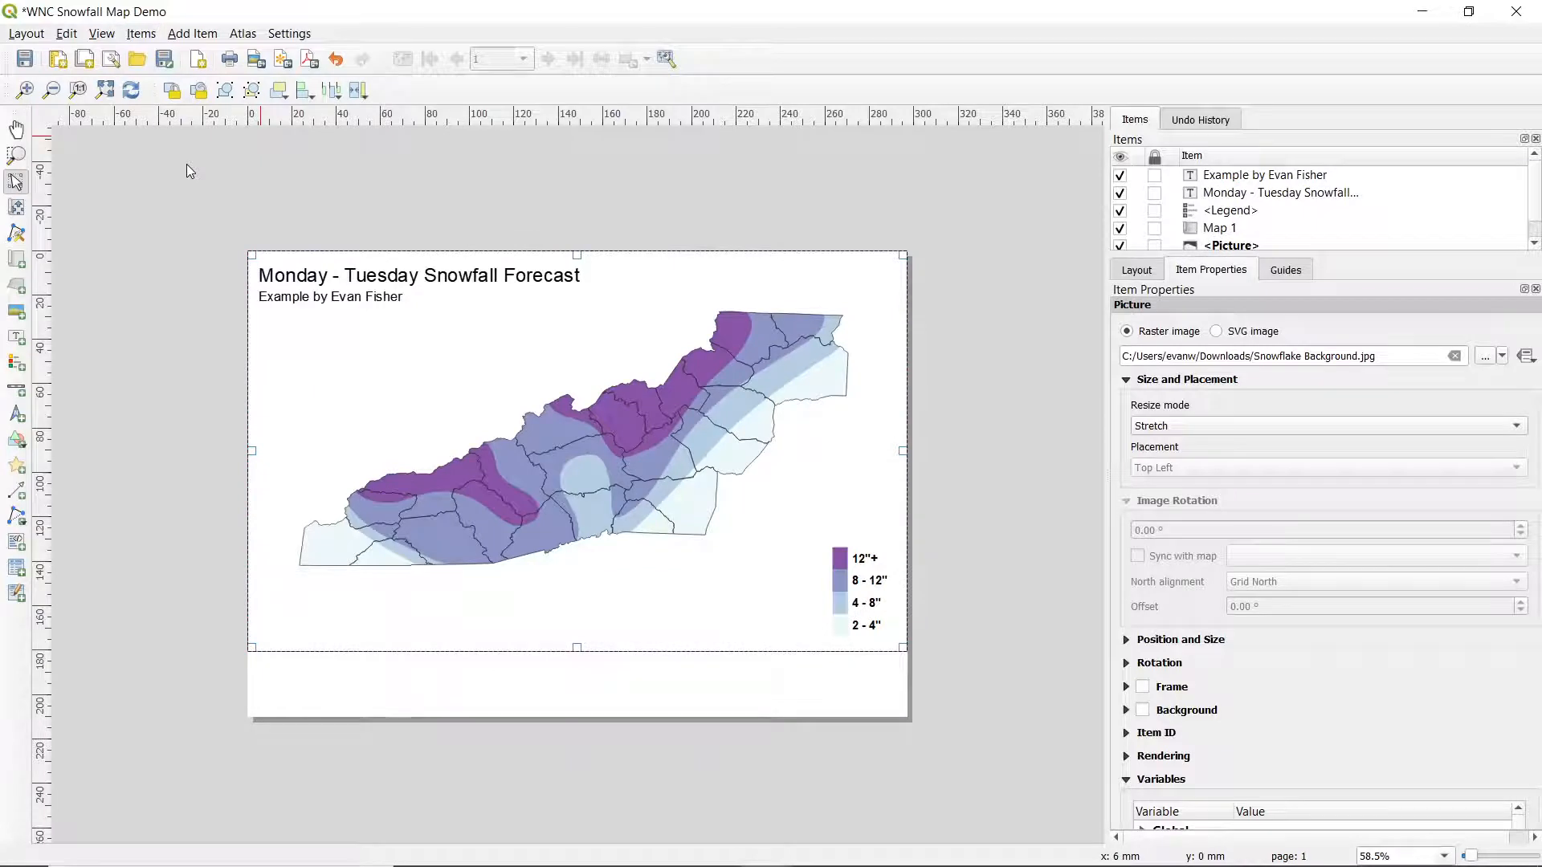
pyautogui.click(1044, 448)
# Step: Turn off the background of Map 1
pyautogui.click(714, 478)
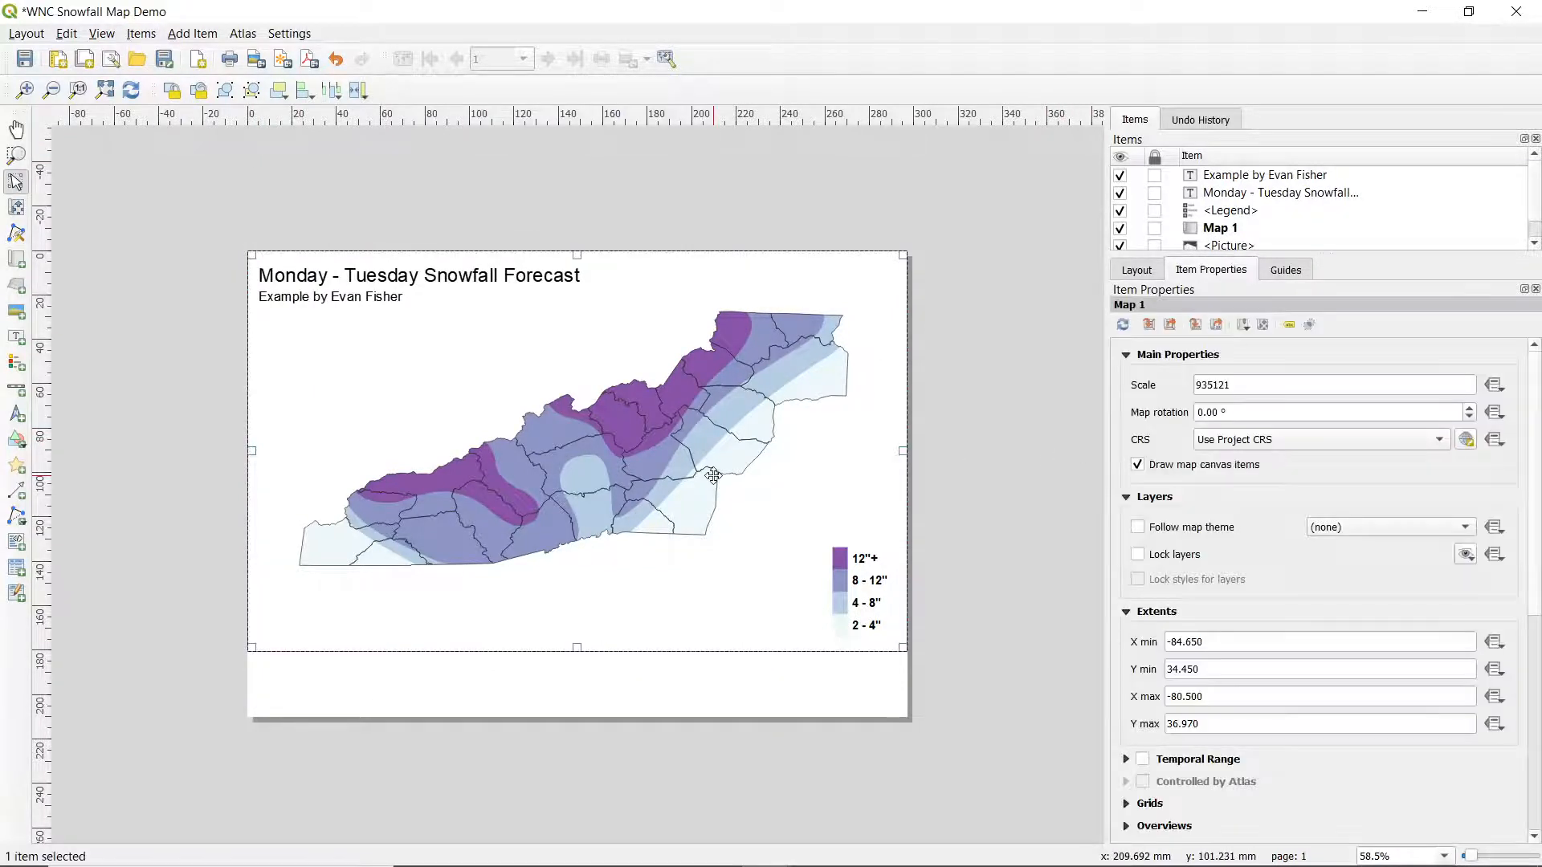
pyautogui.scroll(-3, 1188, 509)
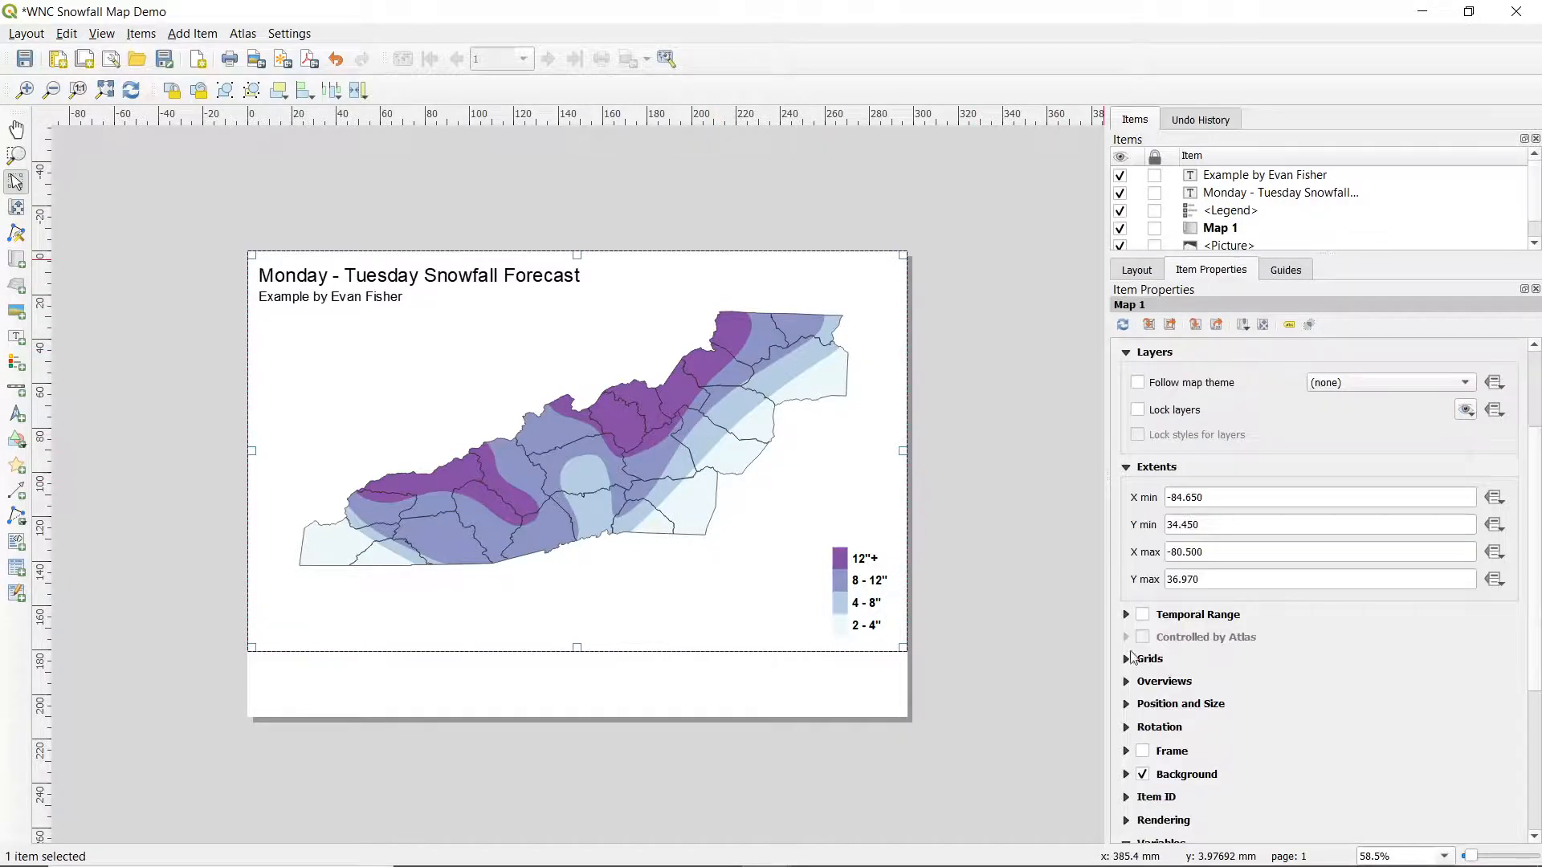
pyautogui.click(1142, 776)
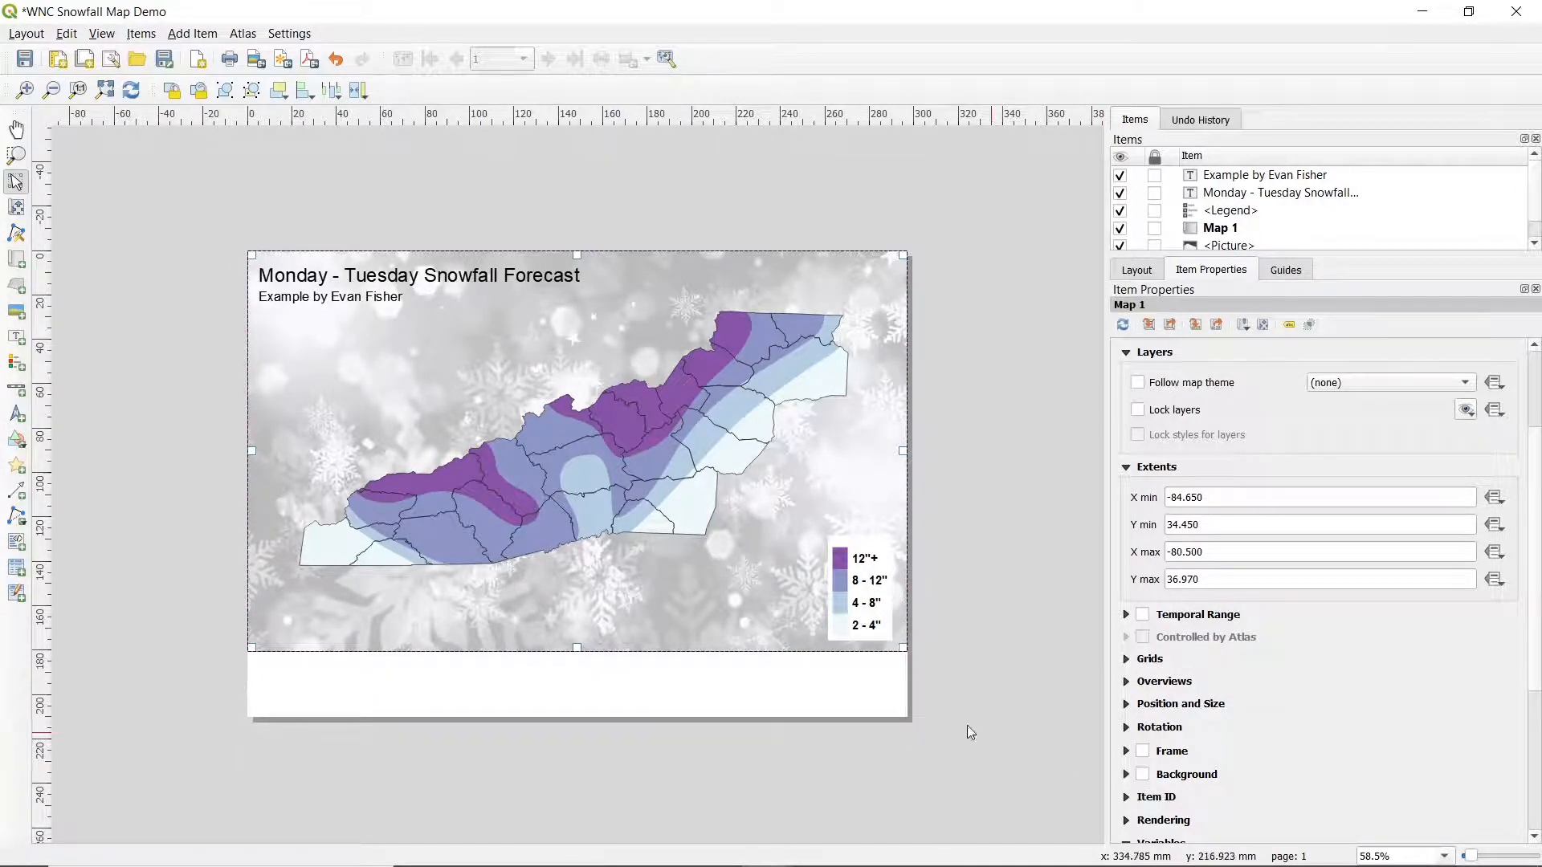
# Step: Turn off the background of the snowfall legend
pyautogui.click(850, 591)
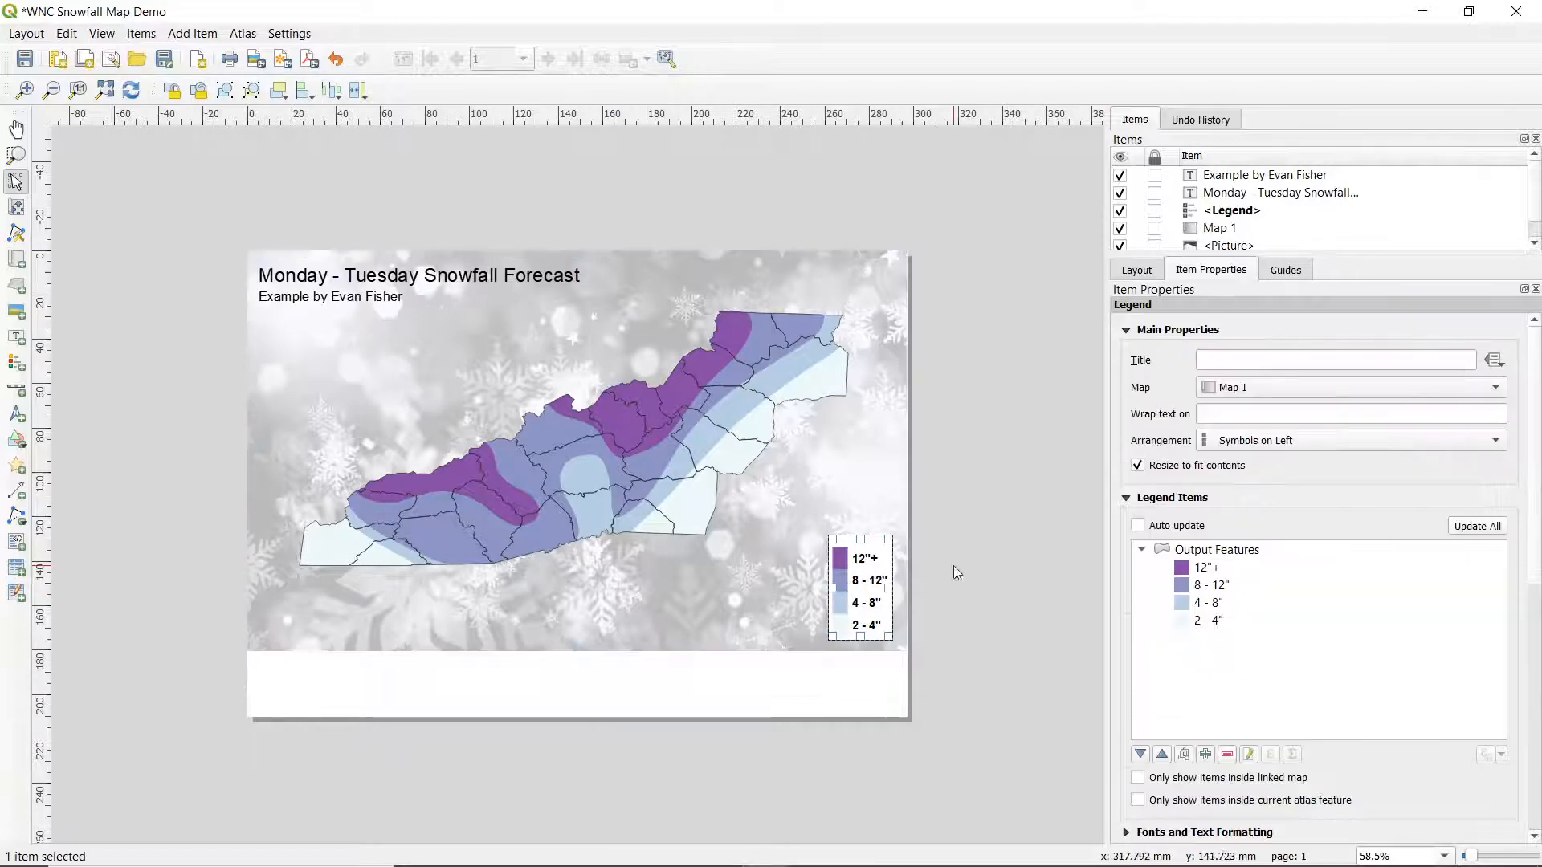
pyautogui.scroll(-5, 1287, 502)
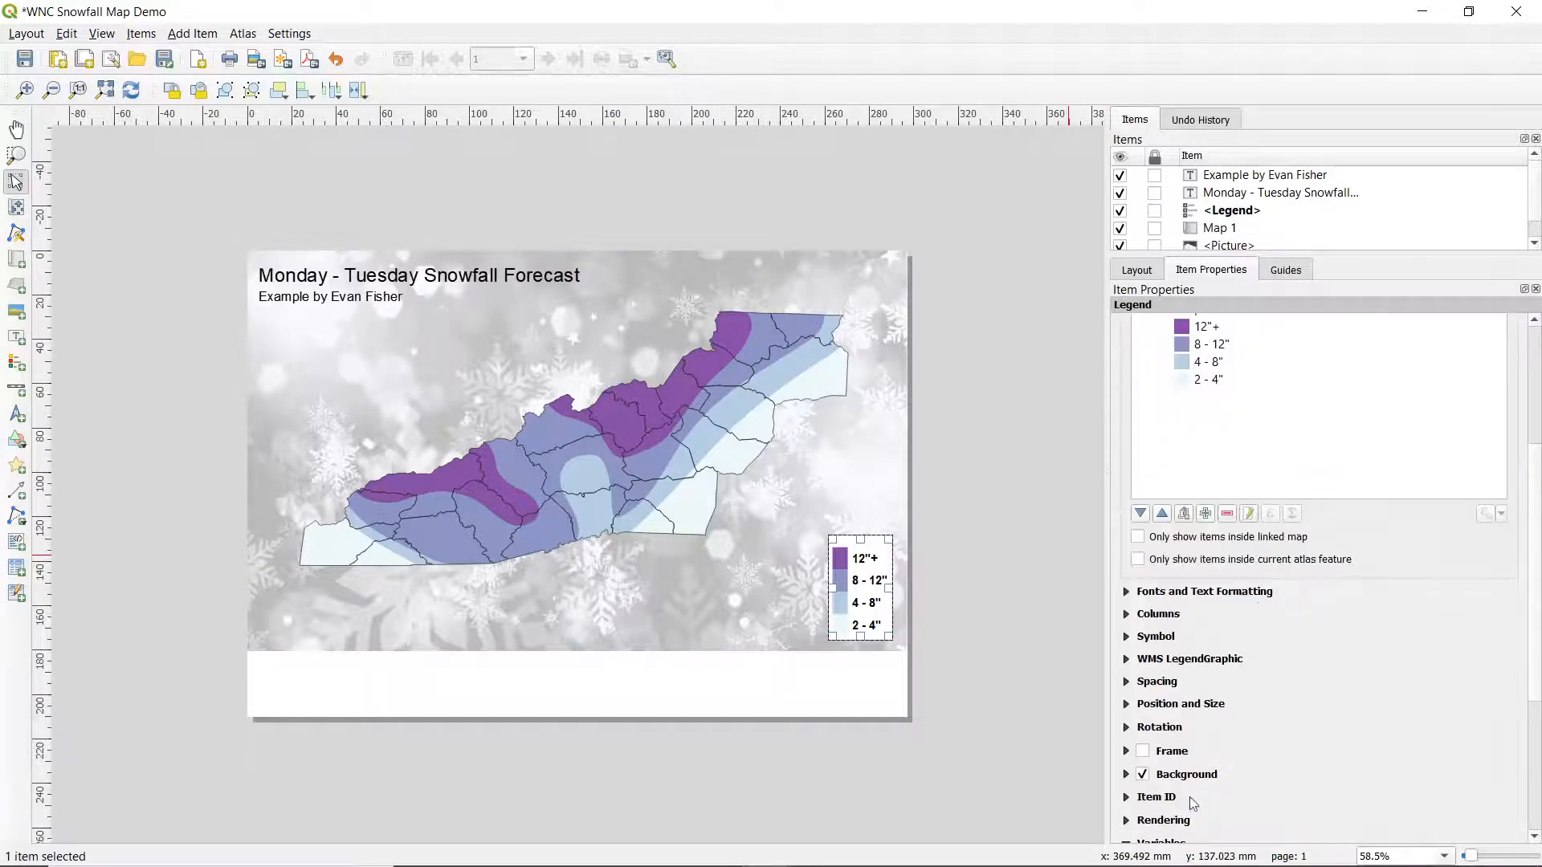
pyautogui.click(1143, 775)
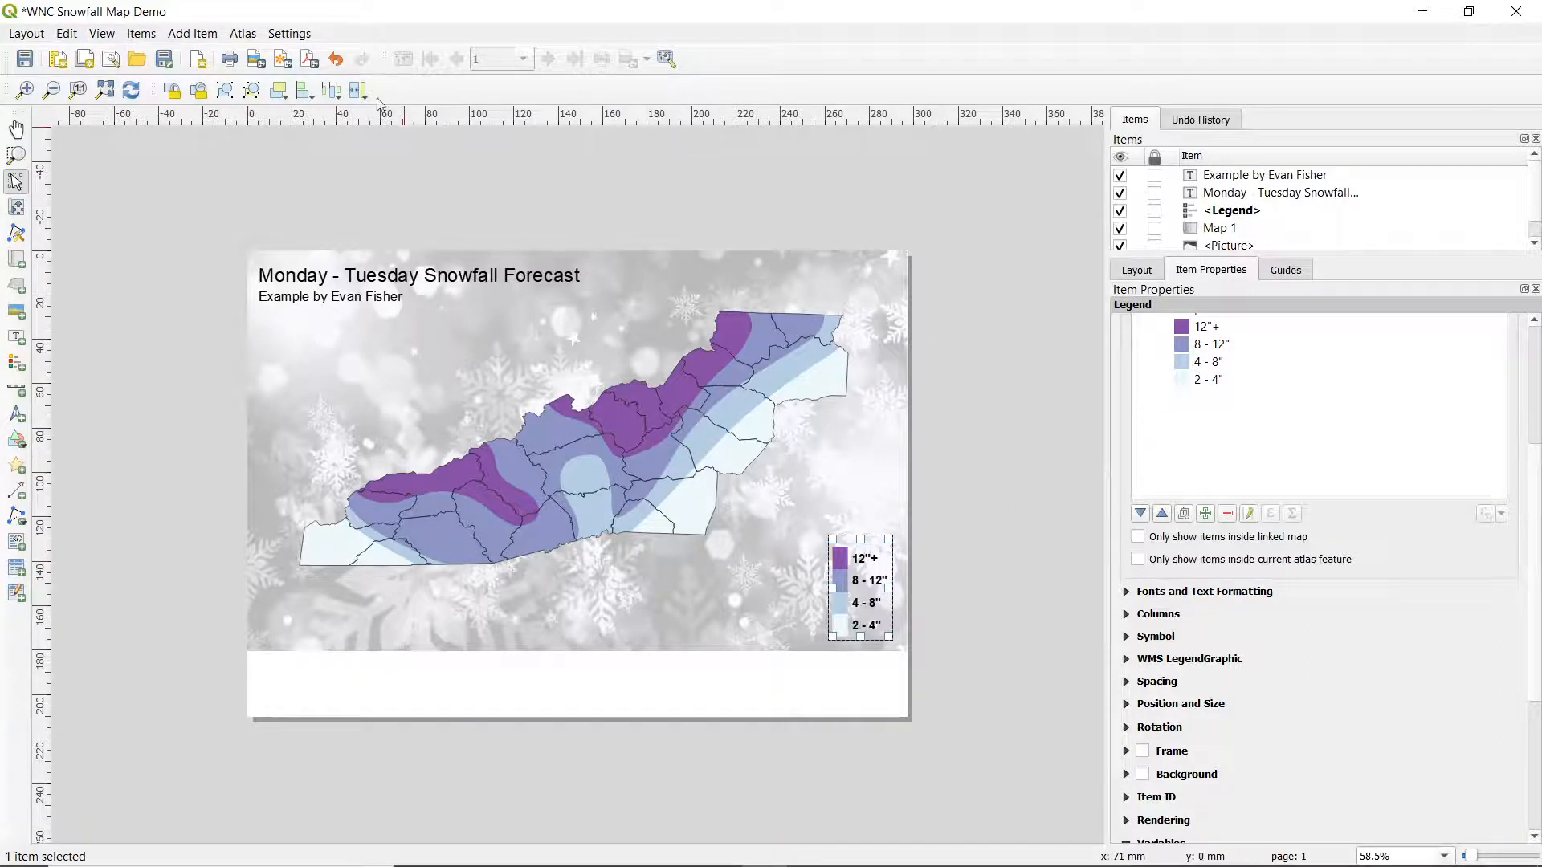
# Step: Add a rectangle shape about 297 mm wide and 180 mm high, covering the whole frame of Map 1
pyautogui.click(192, 34)
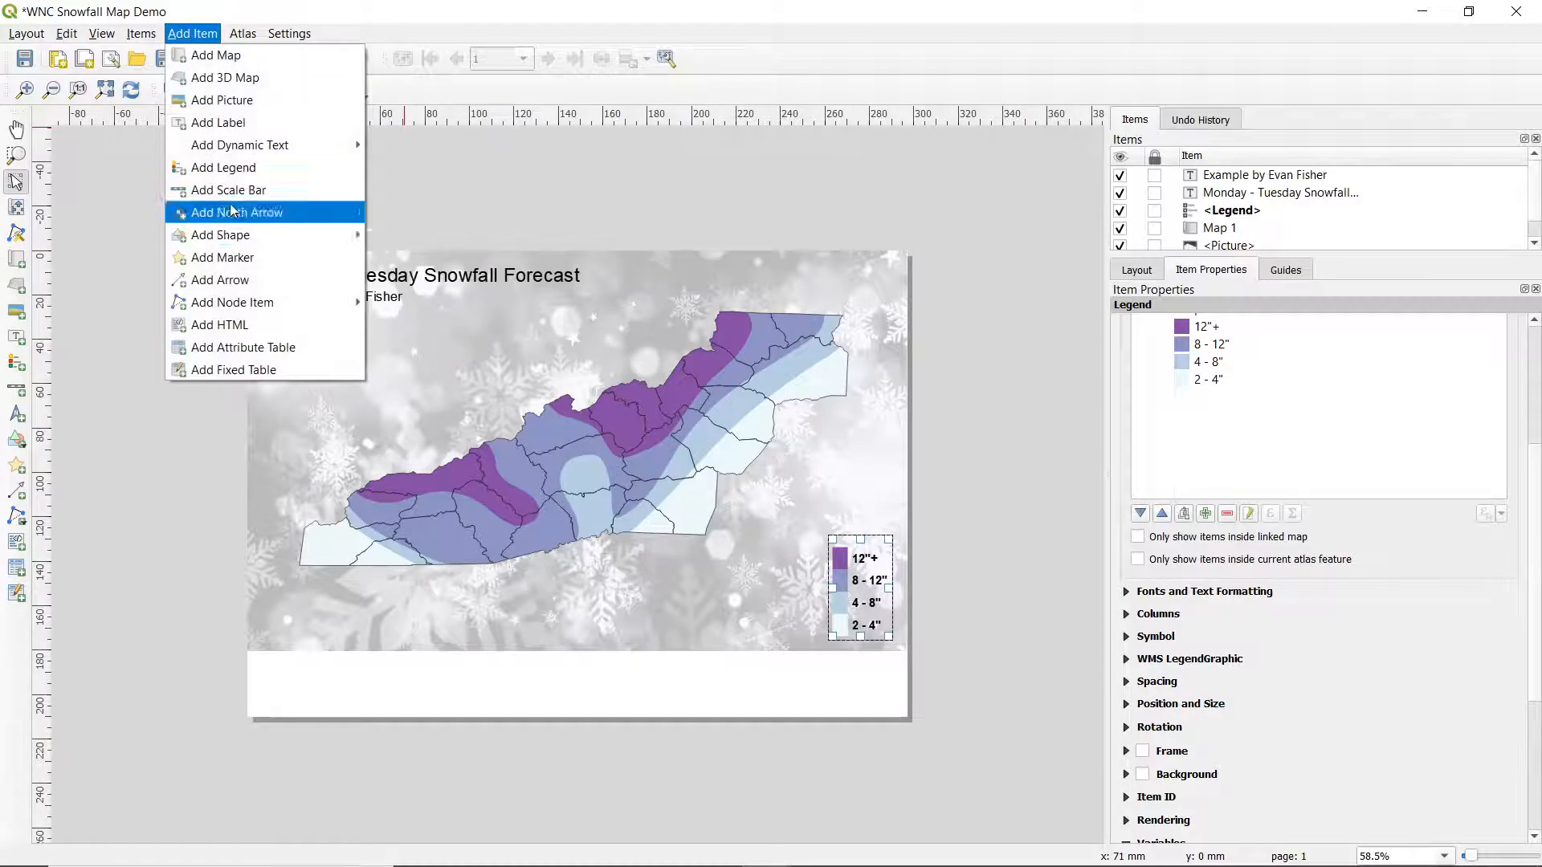
pyautogui.moveTo(217, 238)
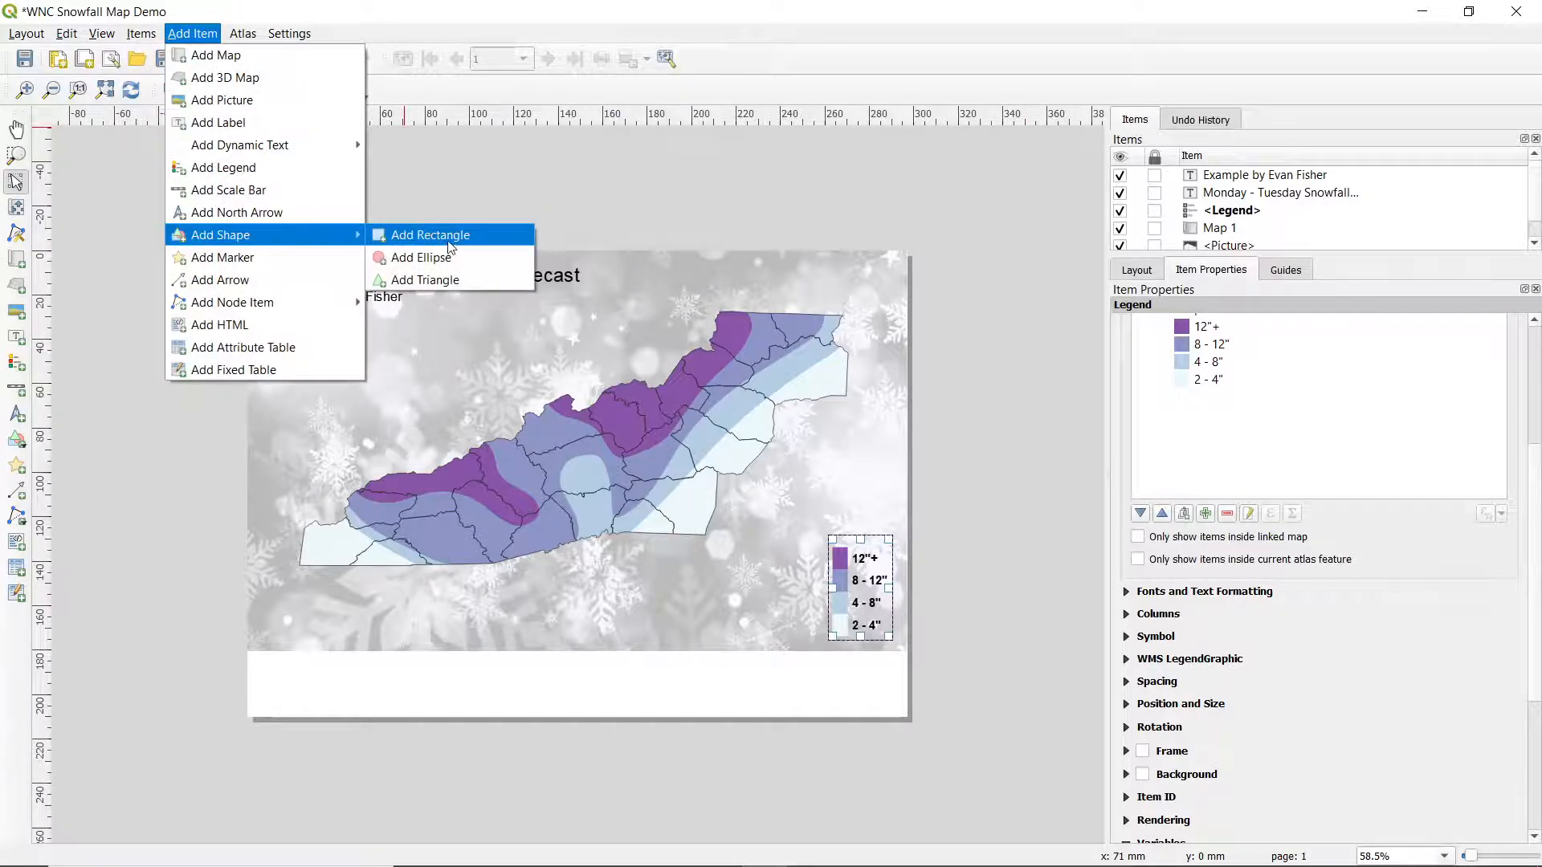
pyautogui.click(445, 239)
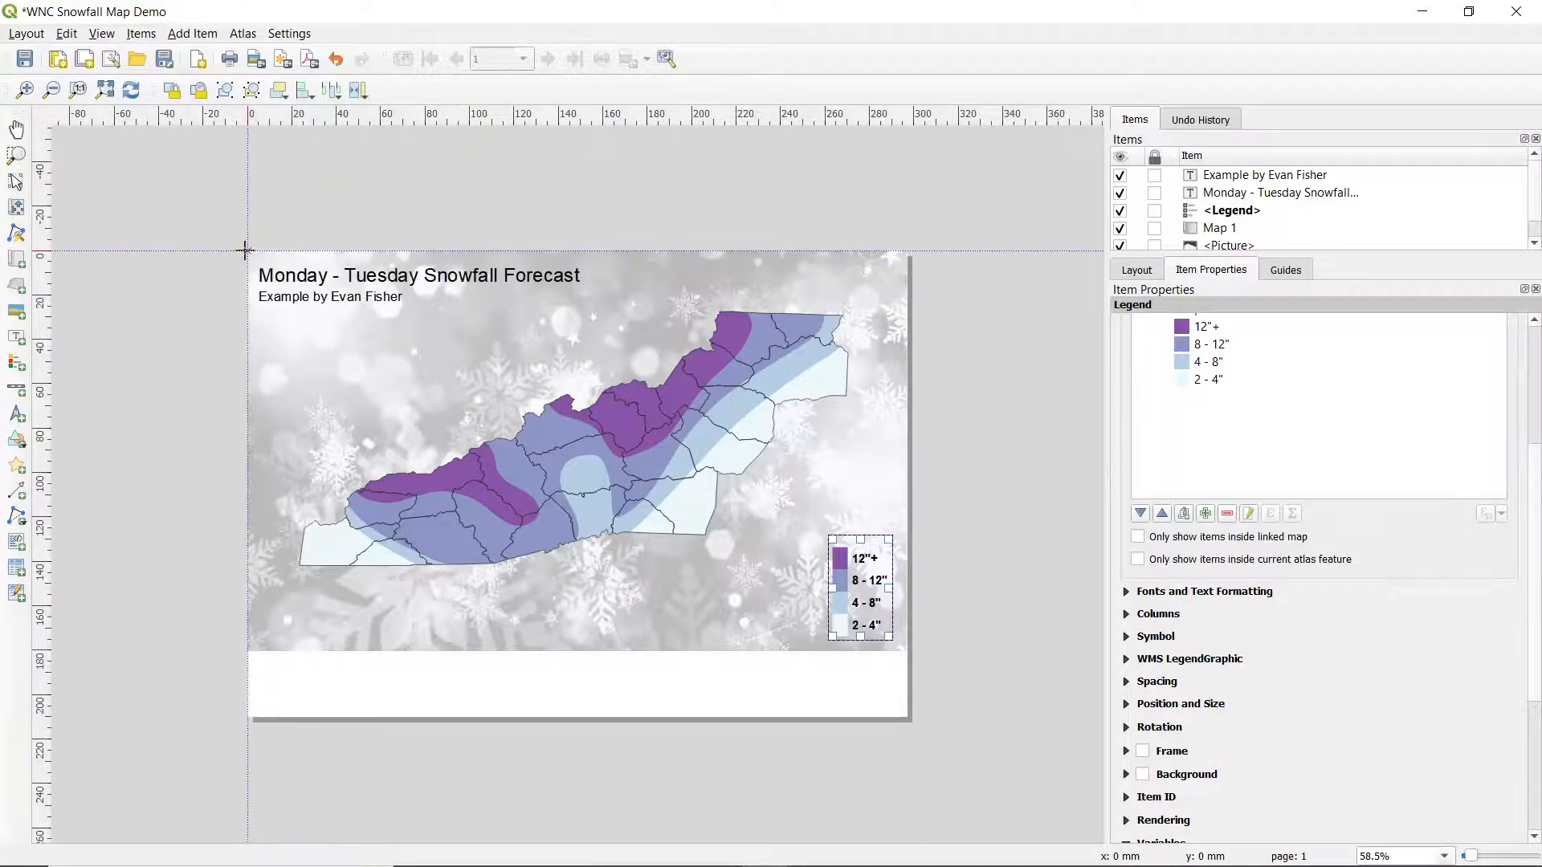
pyautogui.moveTo(247, 251); pyautogui.dragTo(904, 649)
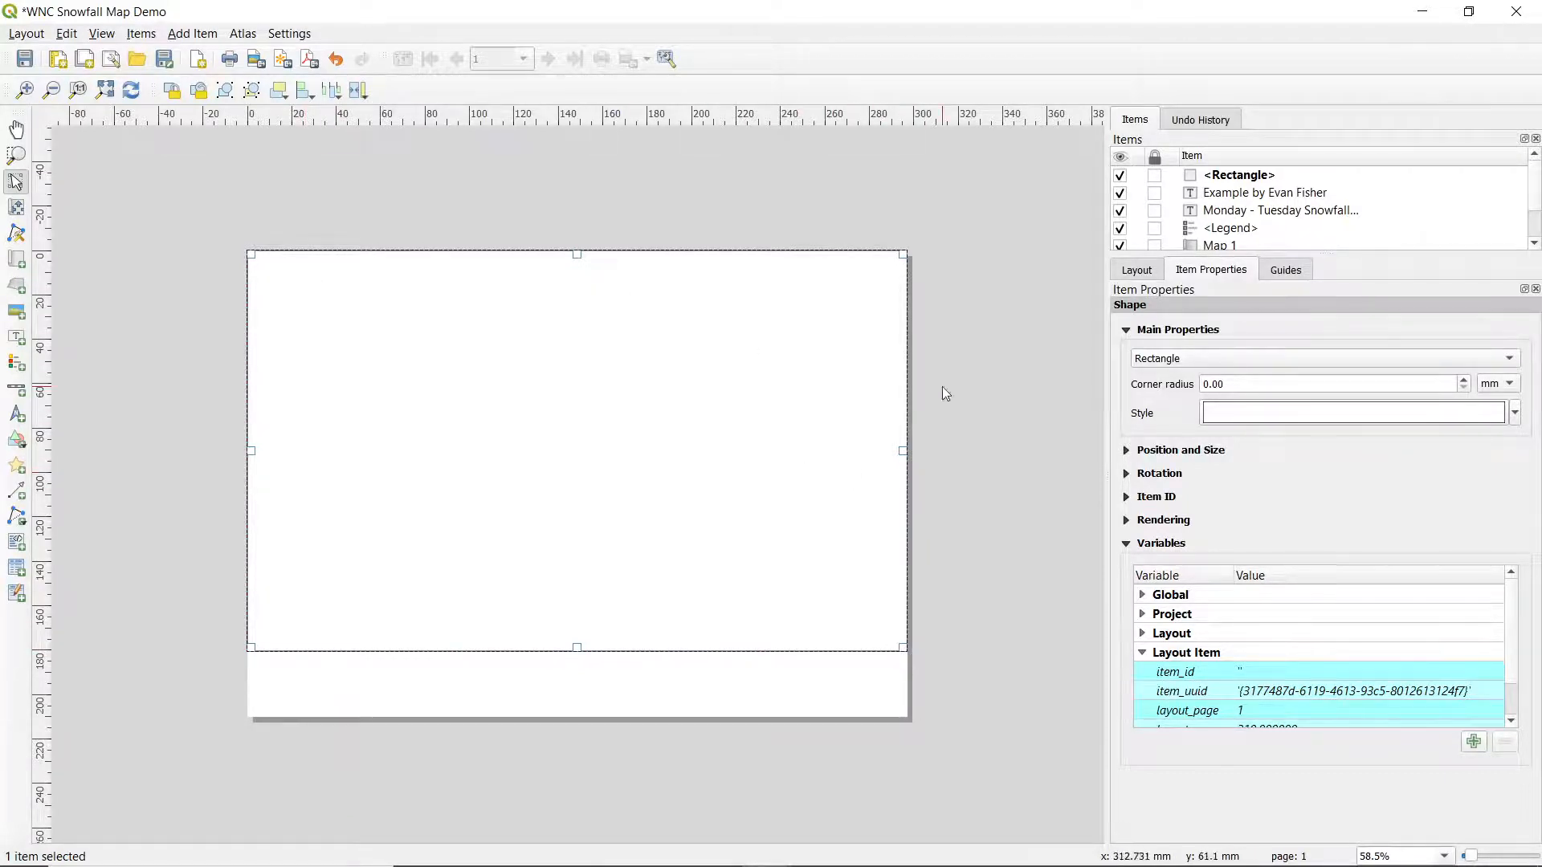
# Step: Set the rectangle's stroke style to No Pen and the opacity of its white fill color to 60%
pyautogui.click(1247, 417)
pyautogui.click(1333, 354)
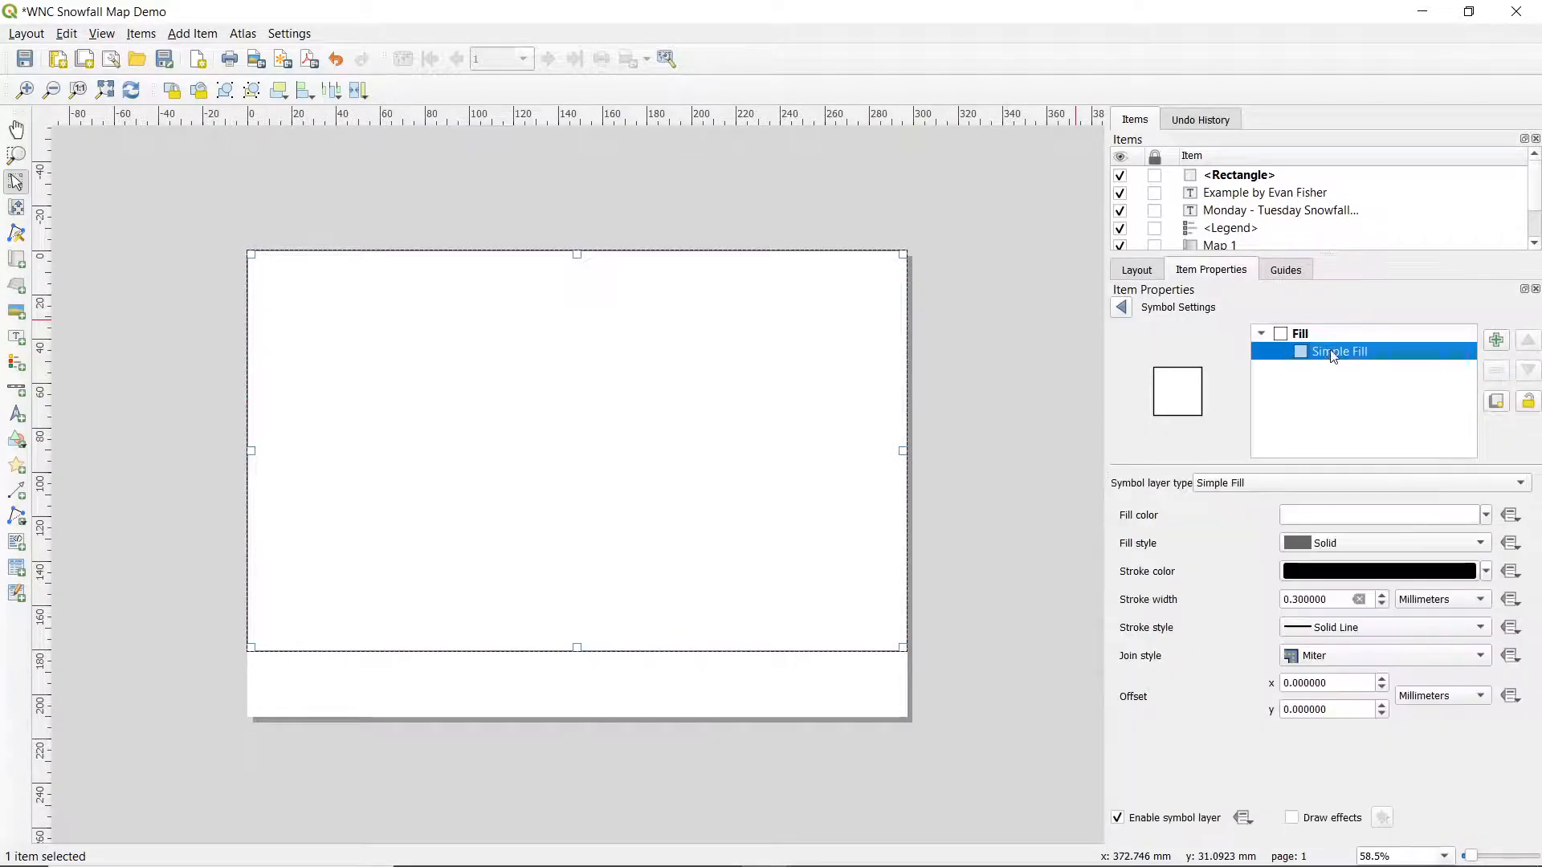
pyautogui.click(1304, 634)
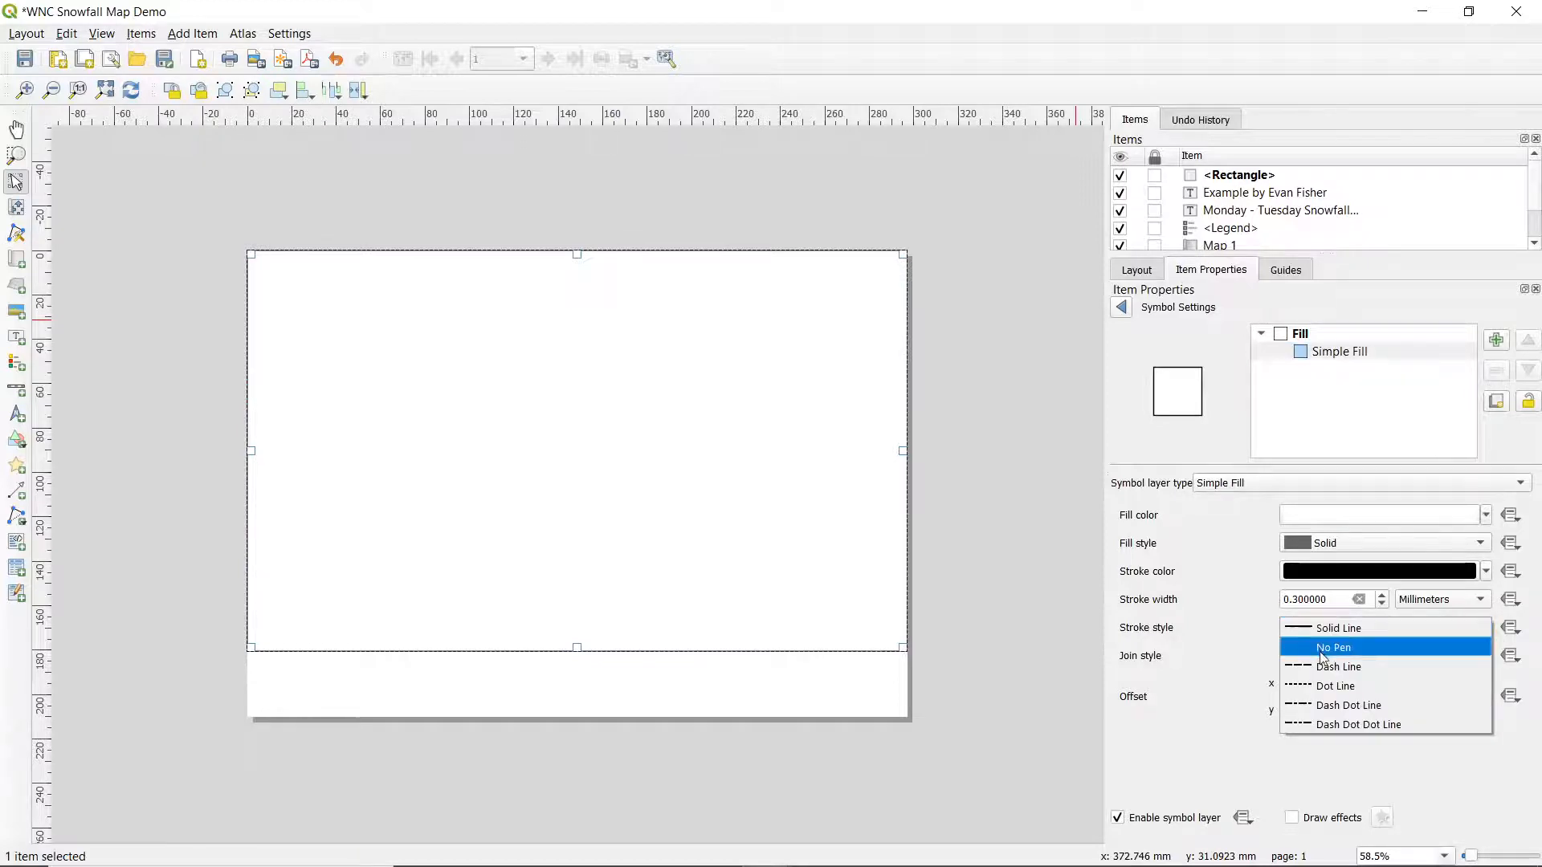
pyautogui.click(1320, 651)
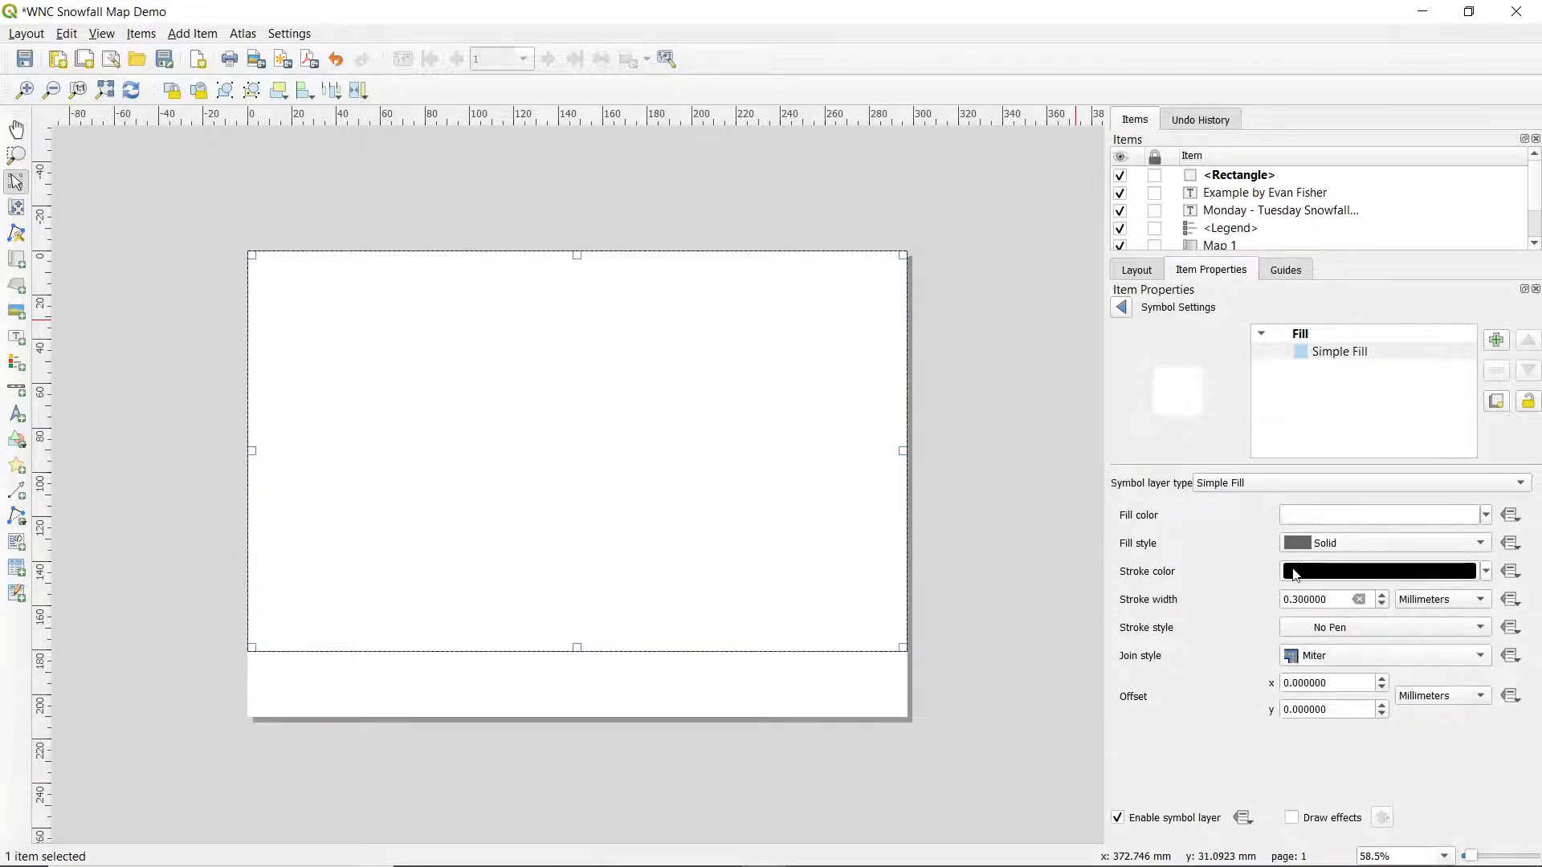
pyautogui.click(1303, 522)
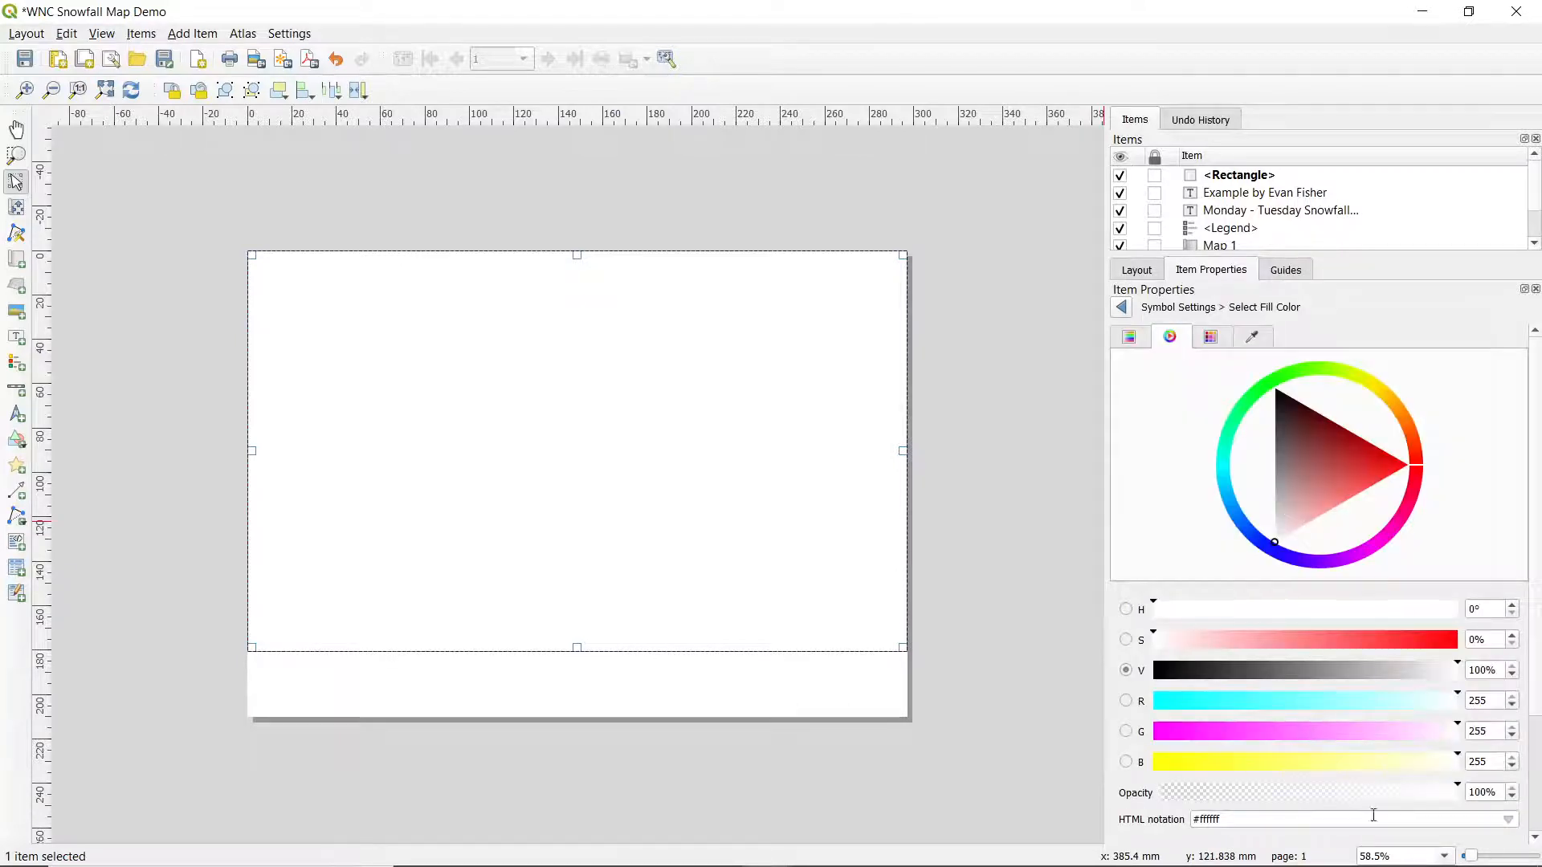
pyautogui.doubleClick(1477, 792)
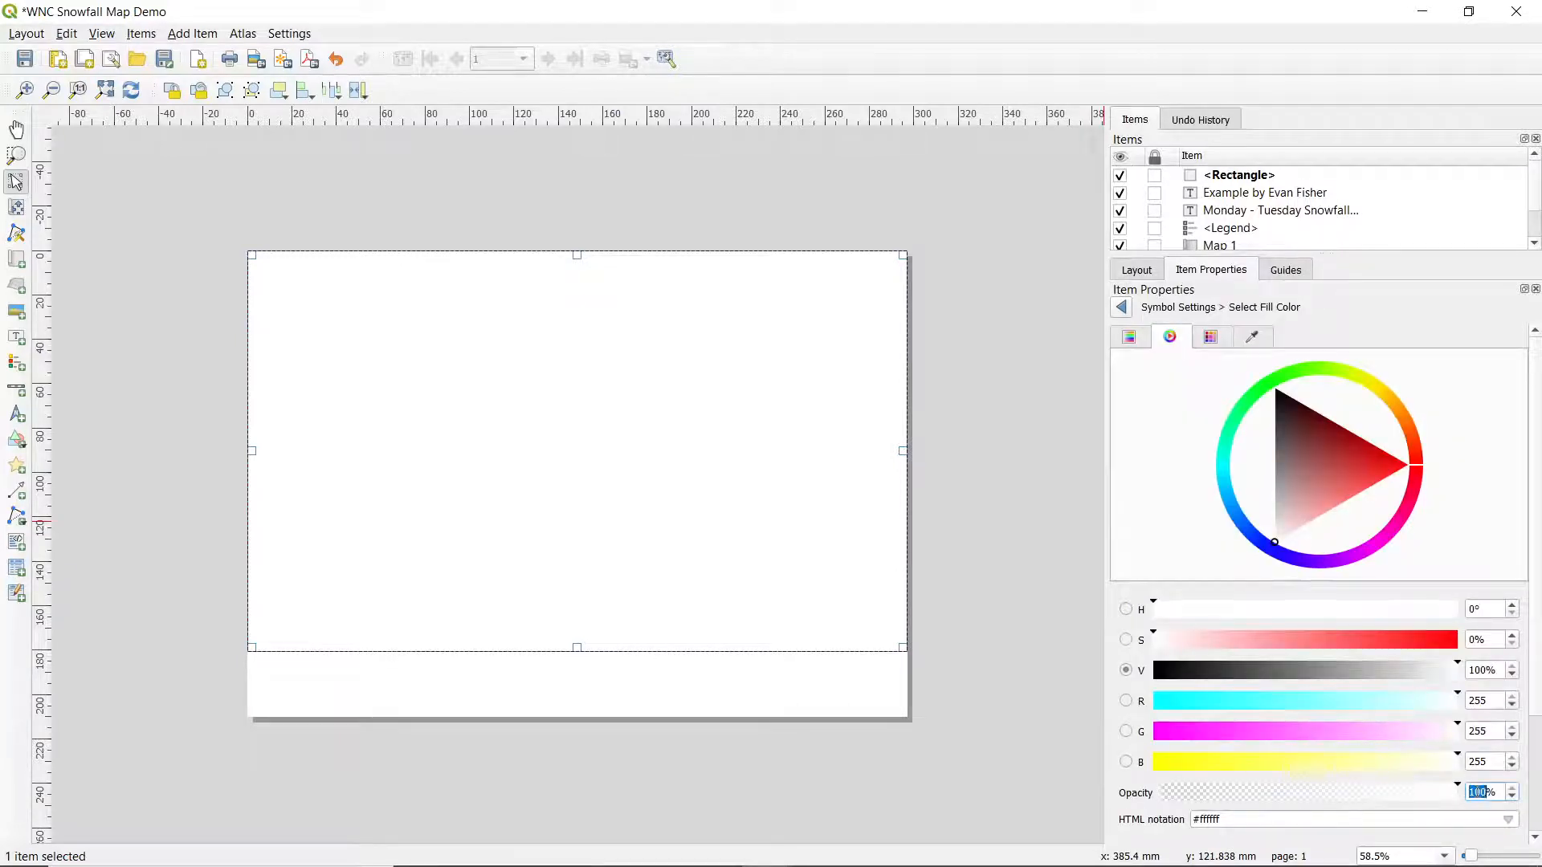
pyautogui.write('60')
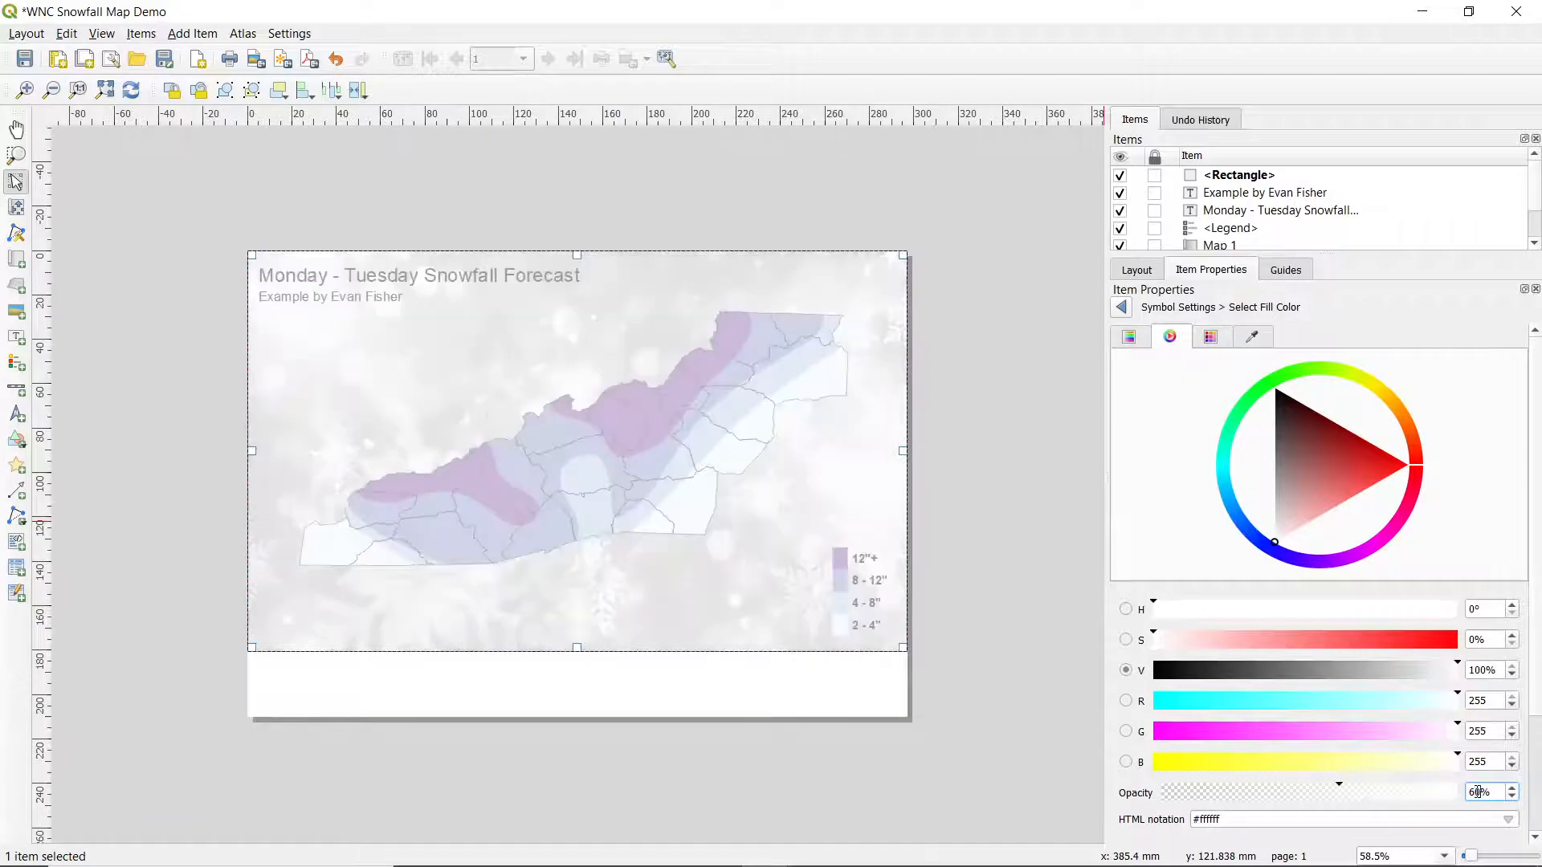
pyautogui.click(1011, 511)
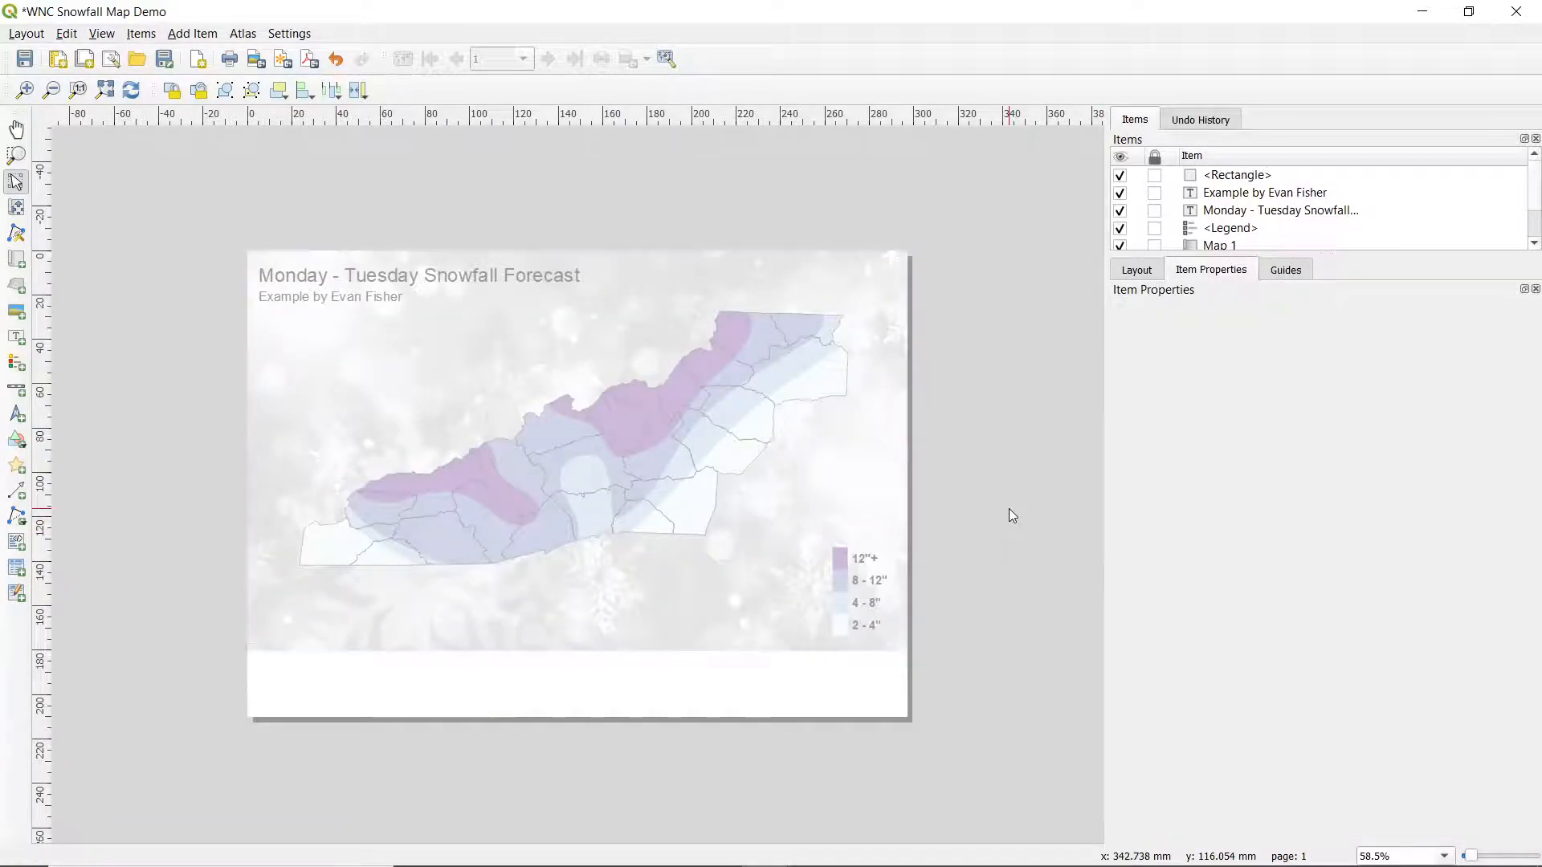
# Step: Send the translucent white rectangle to the back of the layout's item order
pyautogui.click(512, 372)
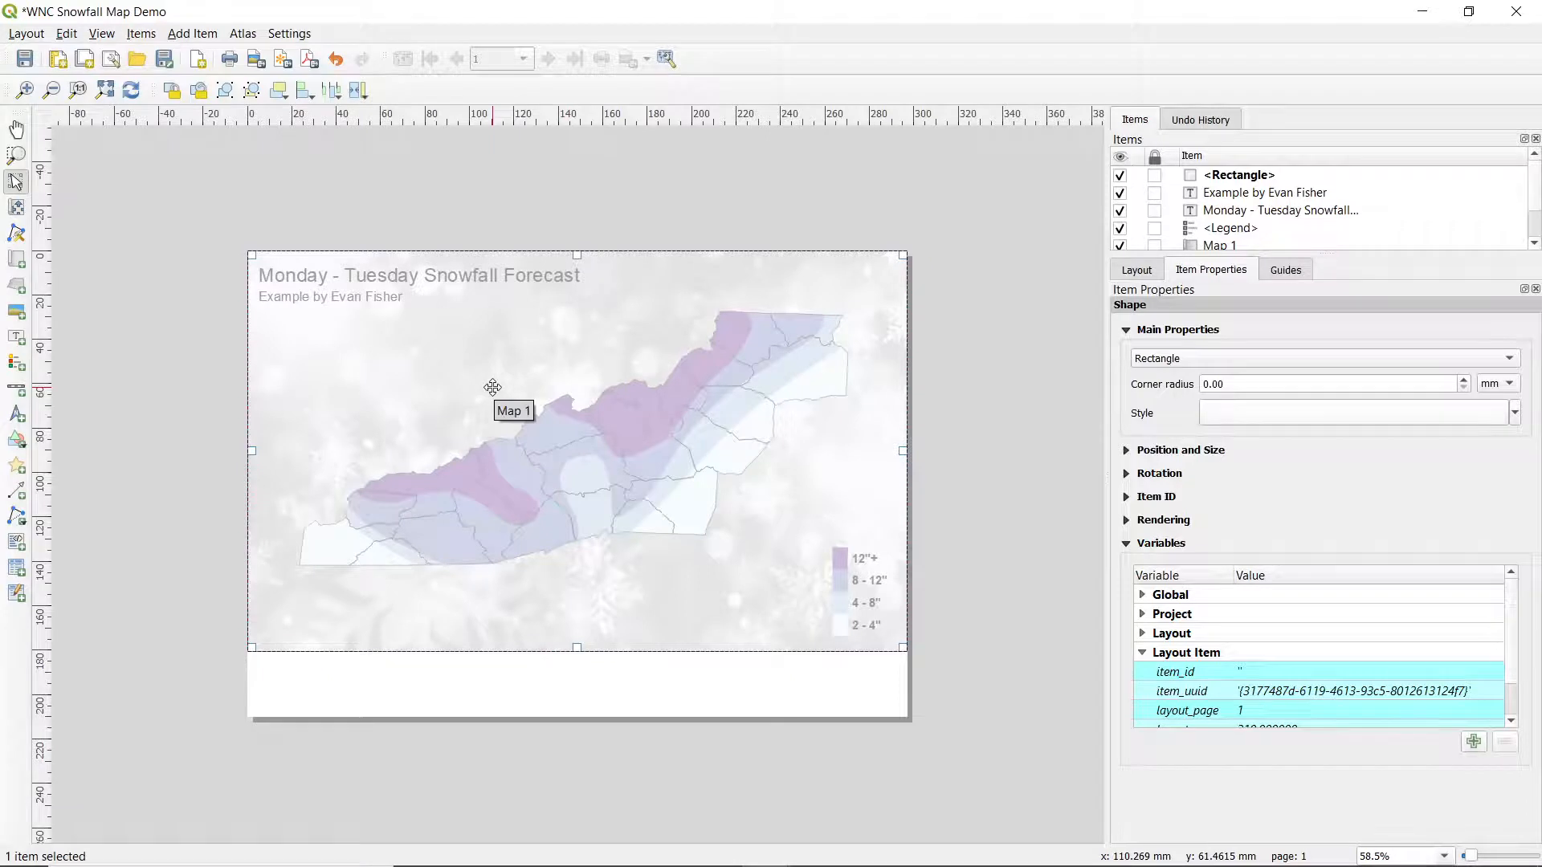
pyautogui.click(1007, 430)
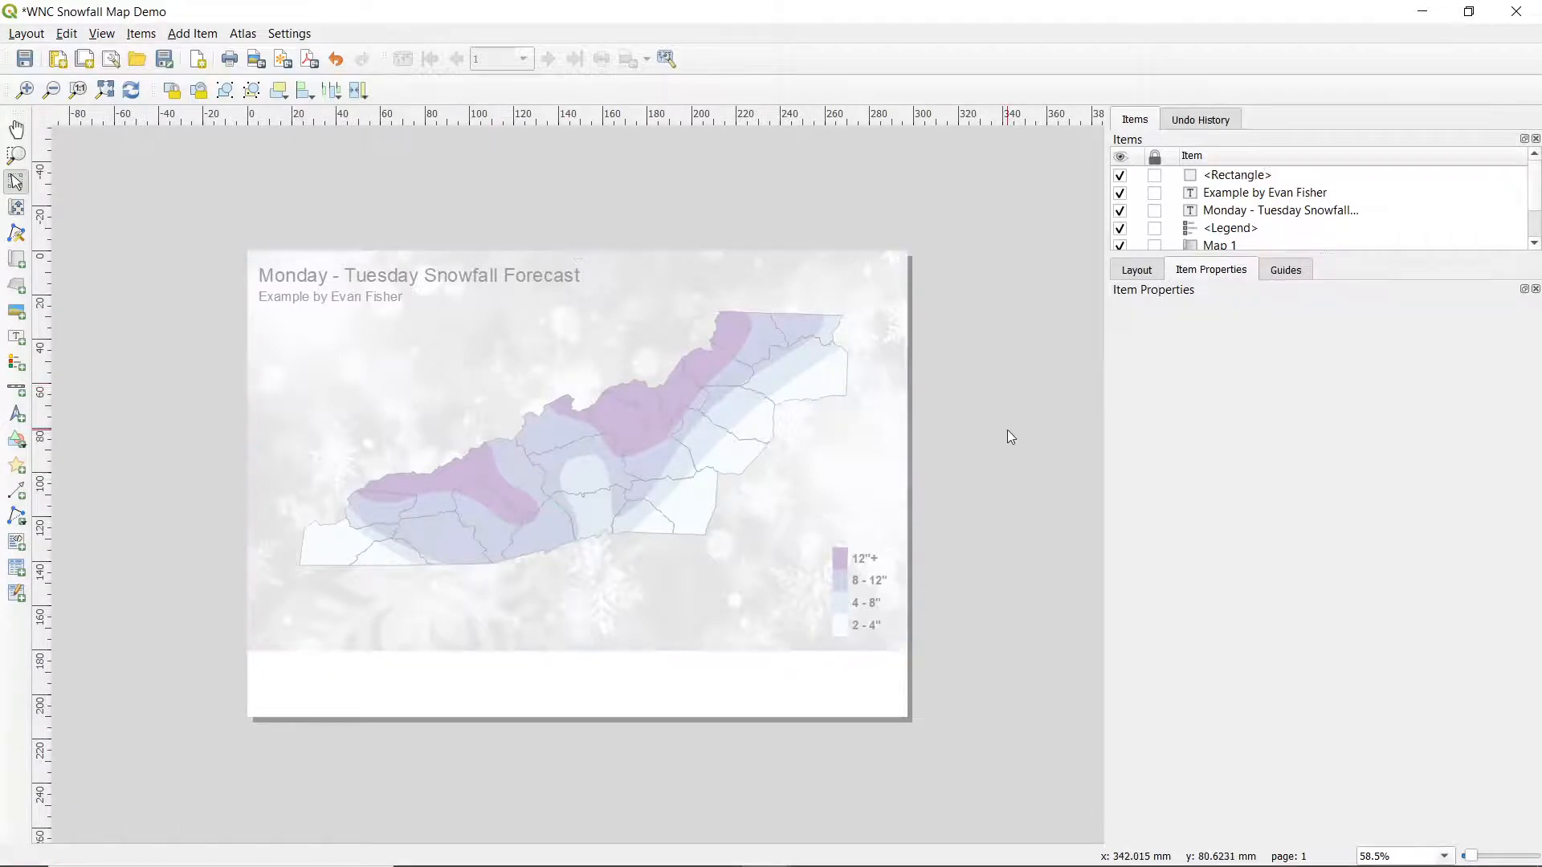
pyautogui.click(679, 416)
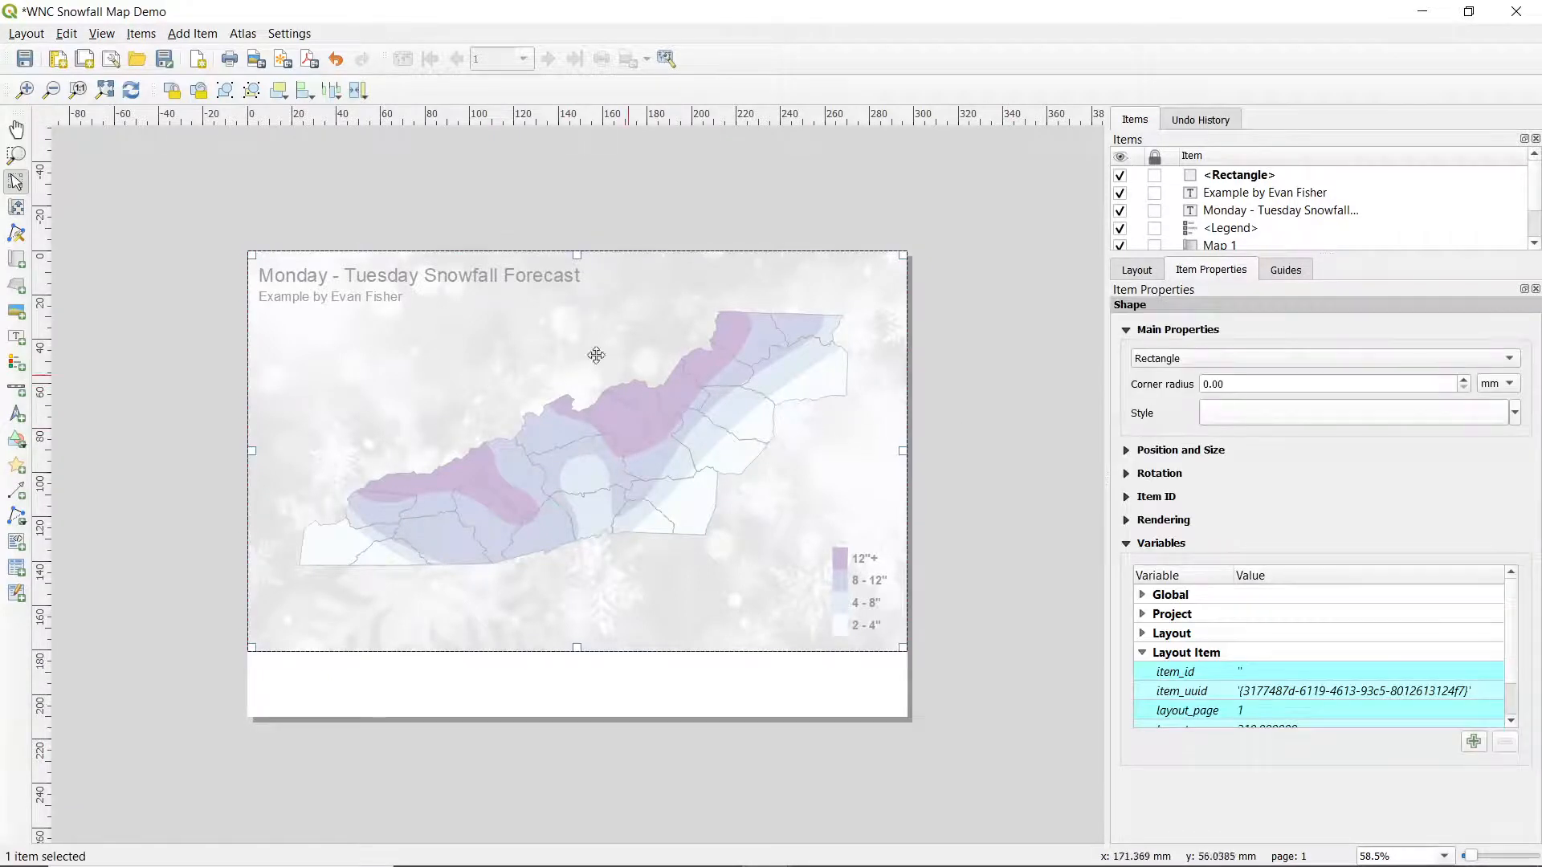
pyautogui.click(155, 37)
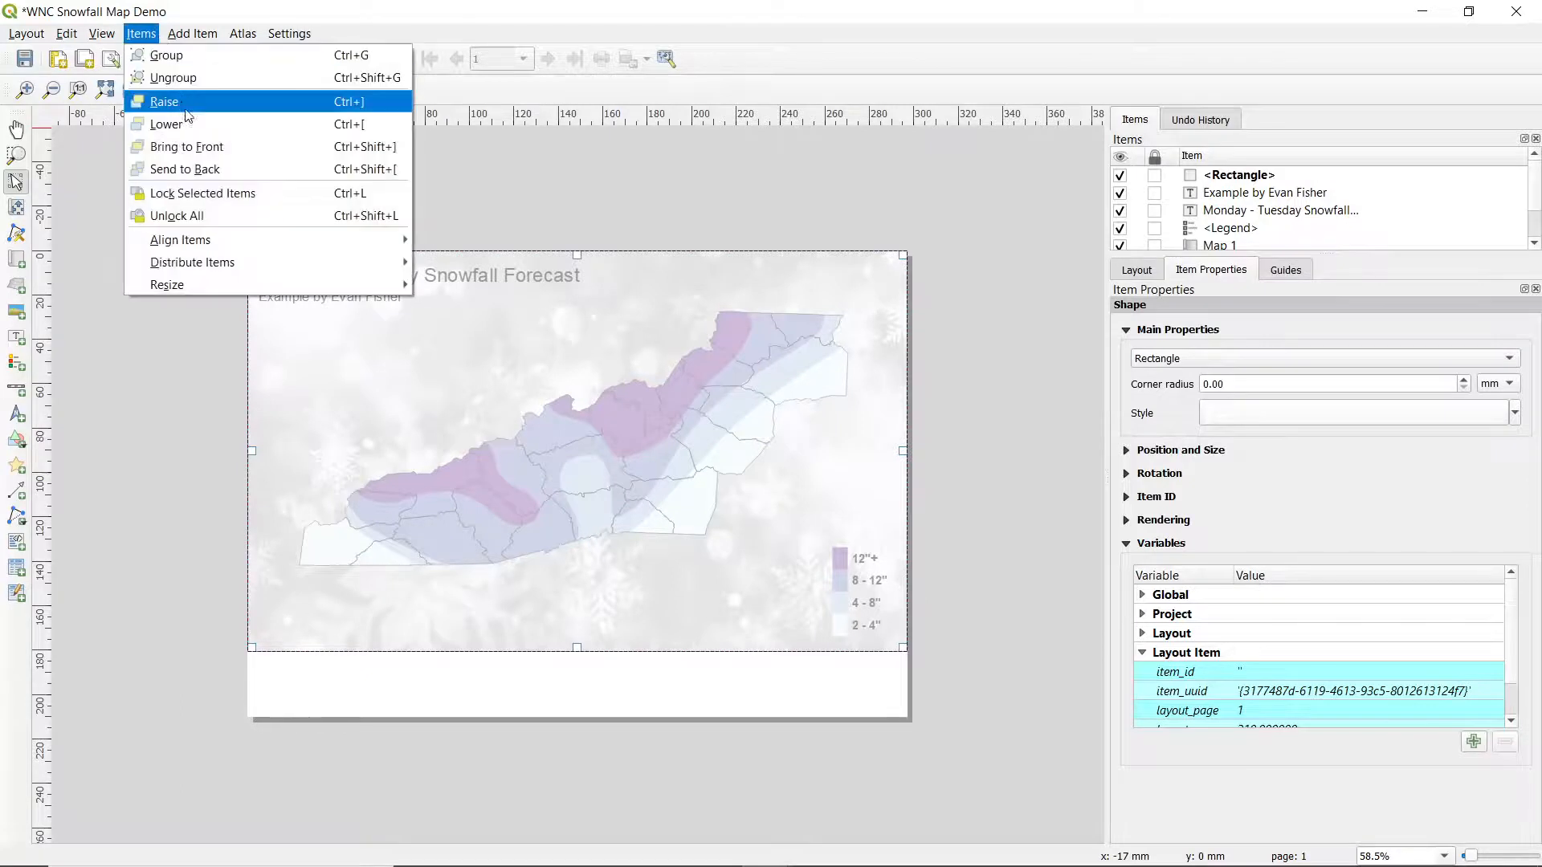
pyautogui.click(202, 164)
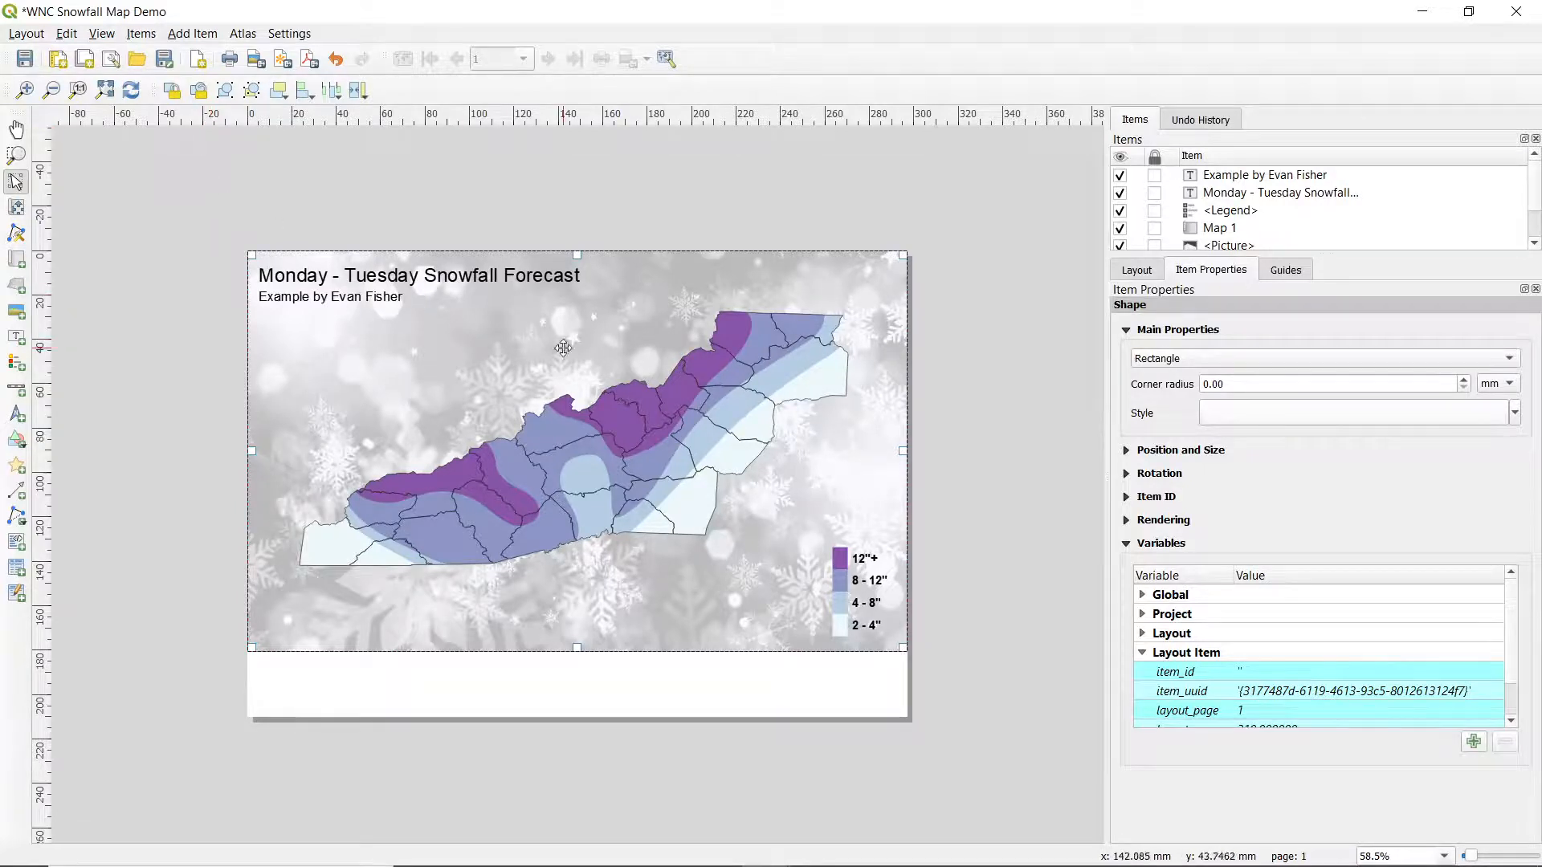
# Step: Shift Map 1 about 6 mm down the page
pyautogui.click(584, 298)
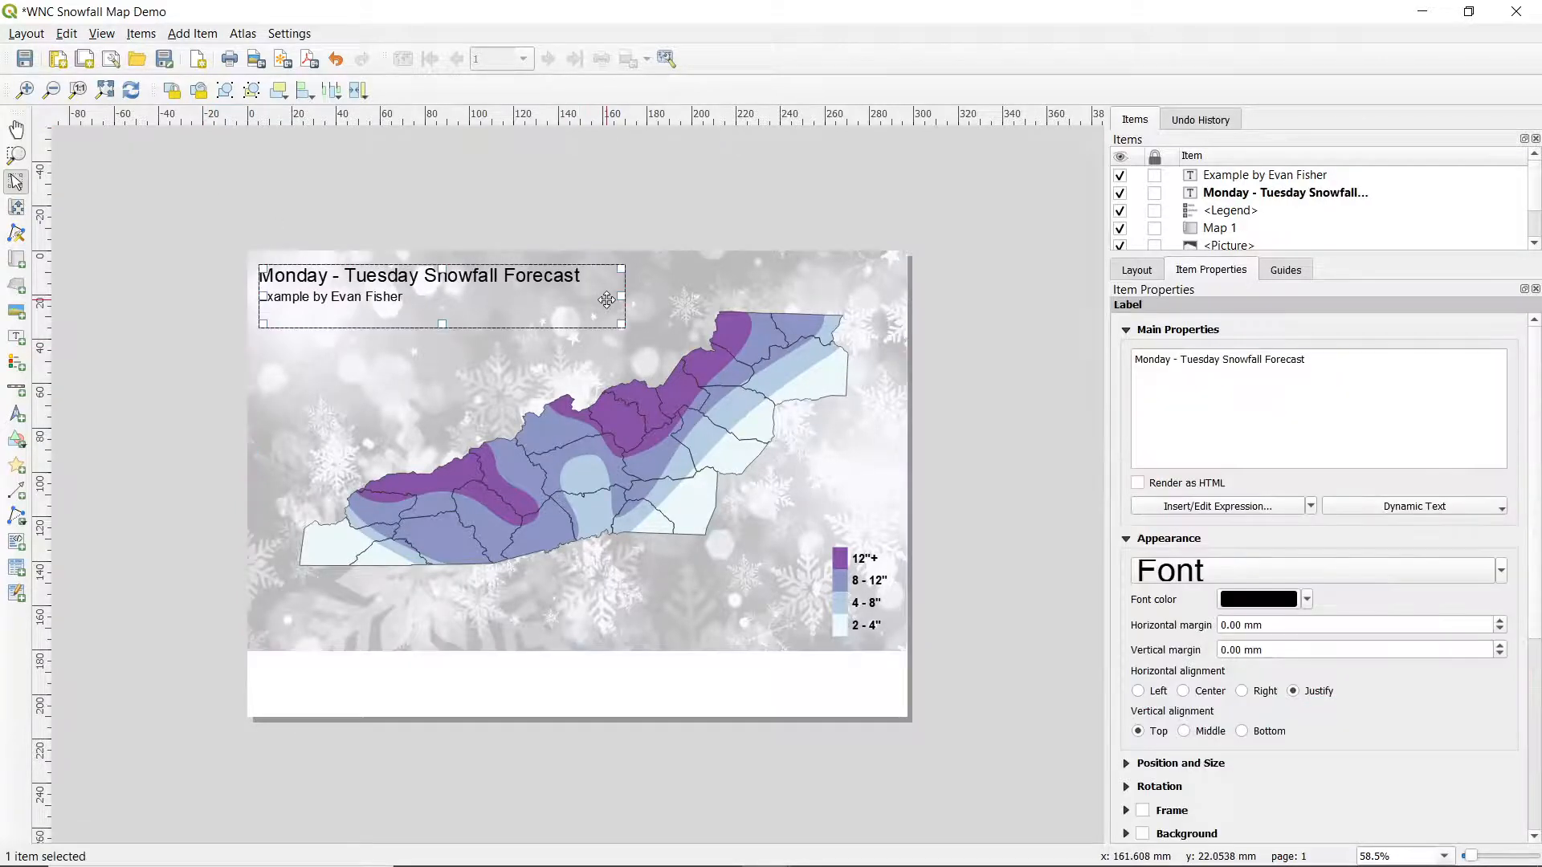
pyautogui.click(657, 295)
pyautogui.moveTo(658, 295); pyautogui.dragTo(658, 309)
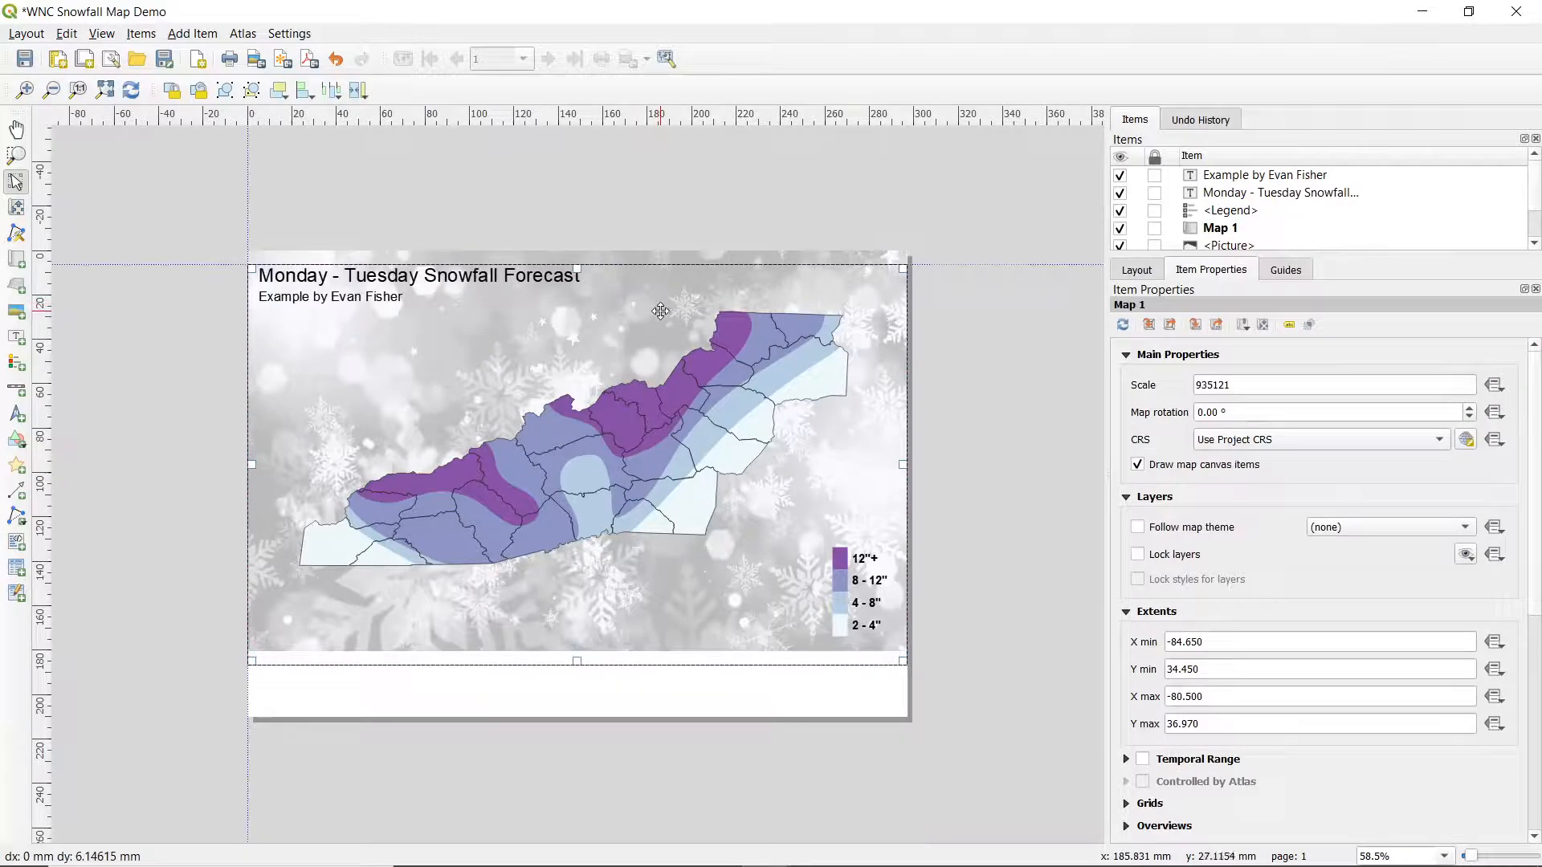
# Step: Send the snowflake picture to the back of the item order, behind the white rectangle
pyautogui.click(735, 255)
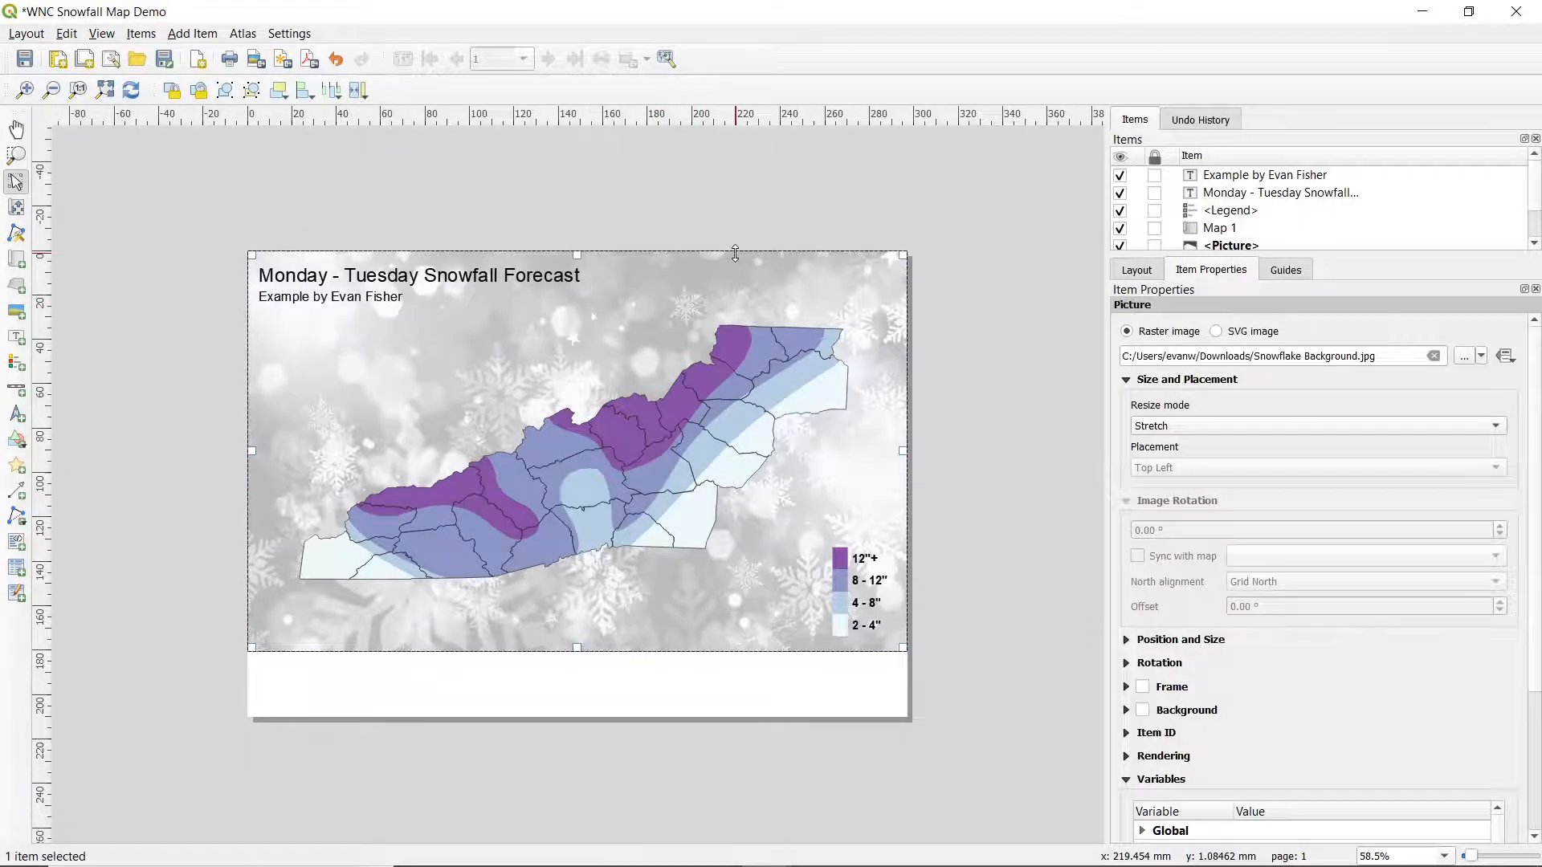
pyautogui.click(142, 33)
pyautogui.click(210, 171)
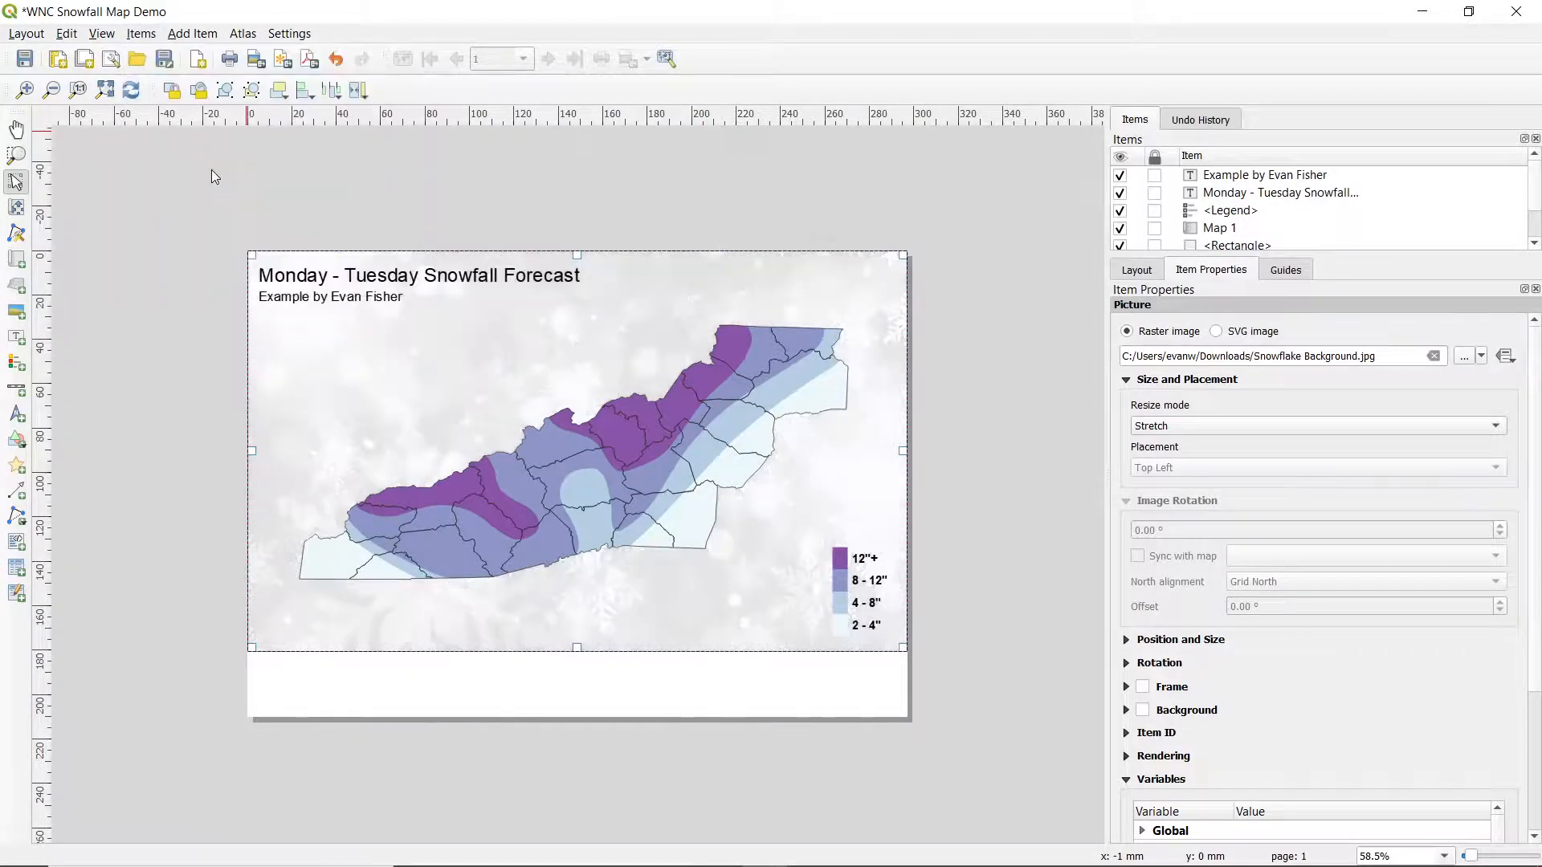
# Step: Move Map 1 back up so its frame lines up with the page's upper edge
pyautogui.click(579, 382)
pyautogui.moveTo(596, 372); pyautogui.dragTo(595, 359)
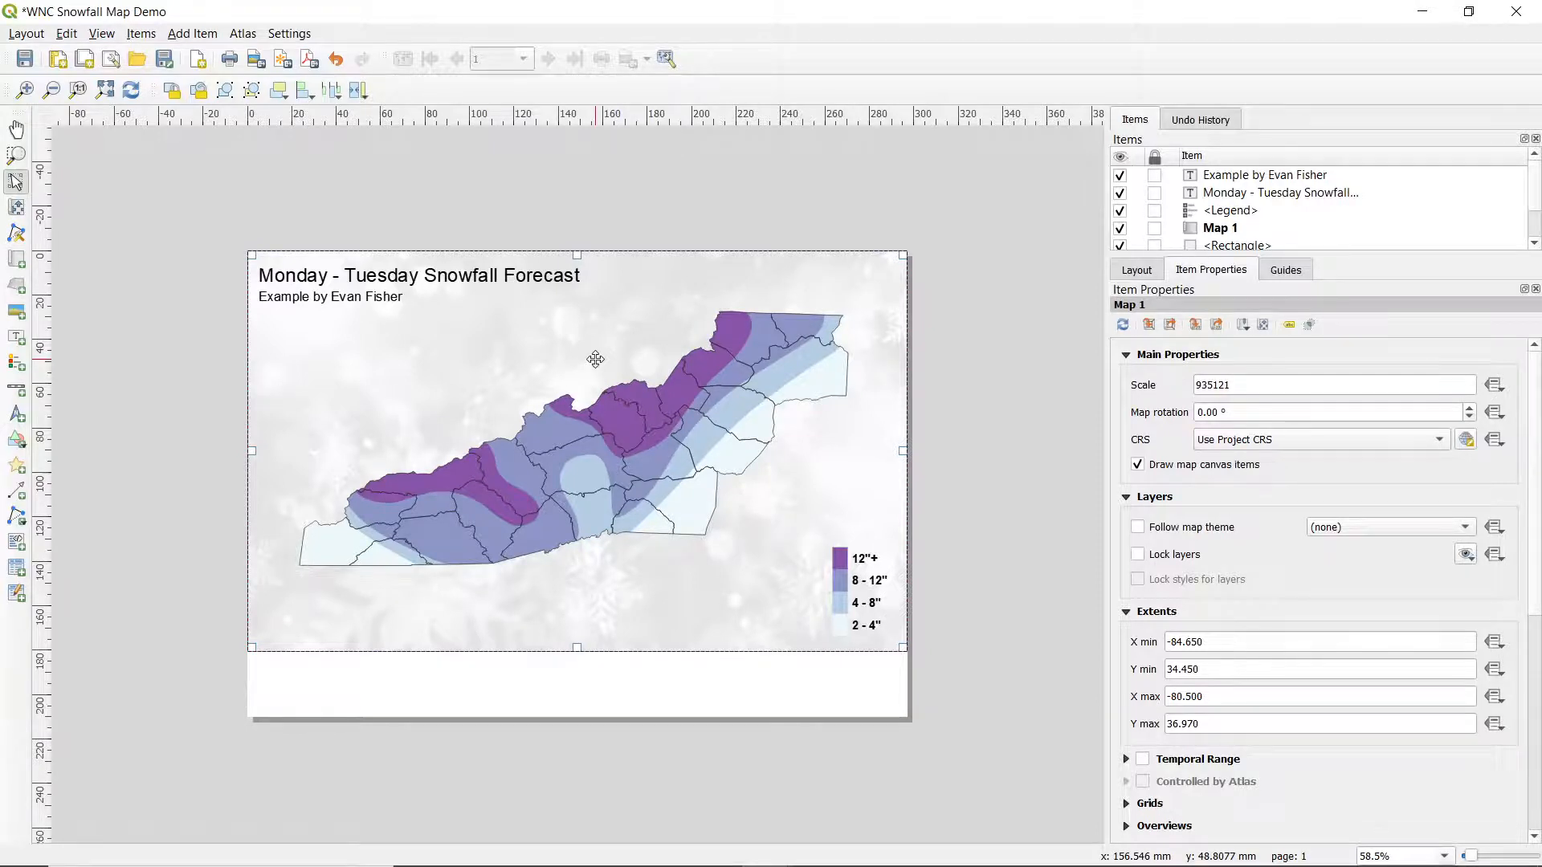
# Step: Add a label about 84 by 34 mm between the counties and the legend, reading "Forecast information heavy snow moving in monday into tuesday"
pyautogui.click(191, 33)
pyautogui.click(215, 121)
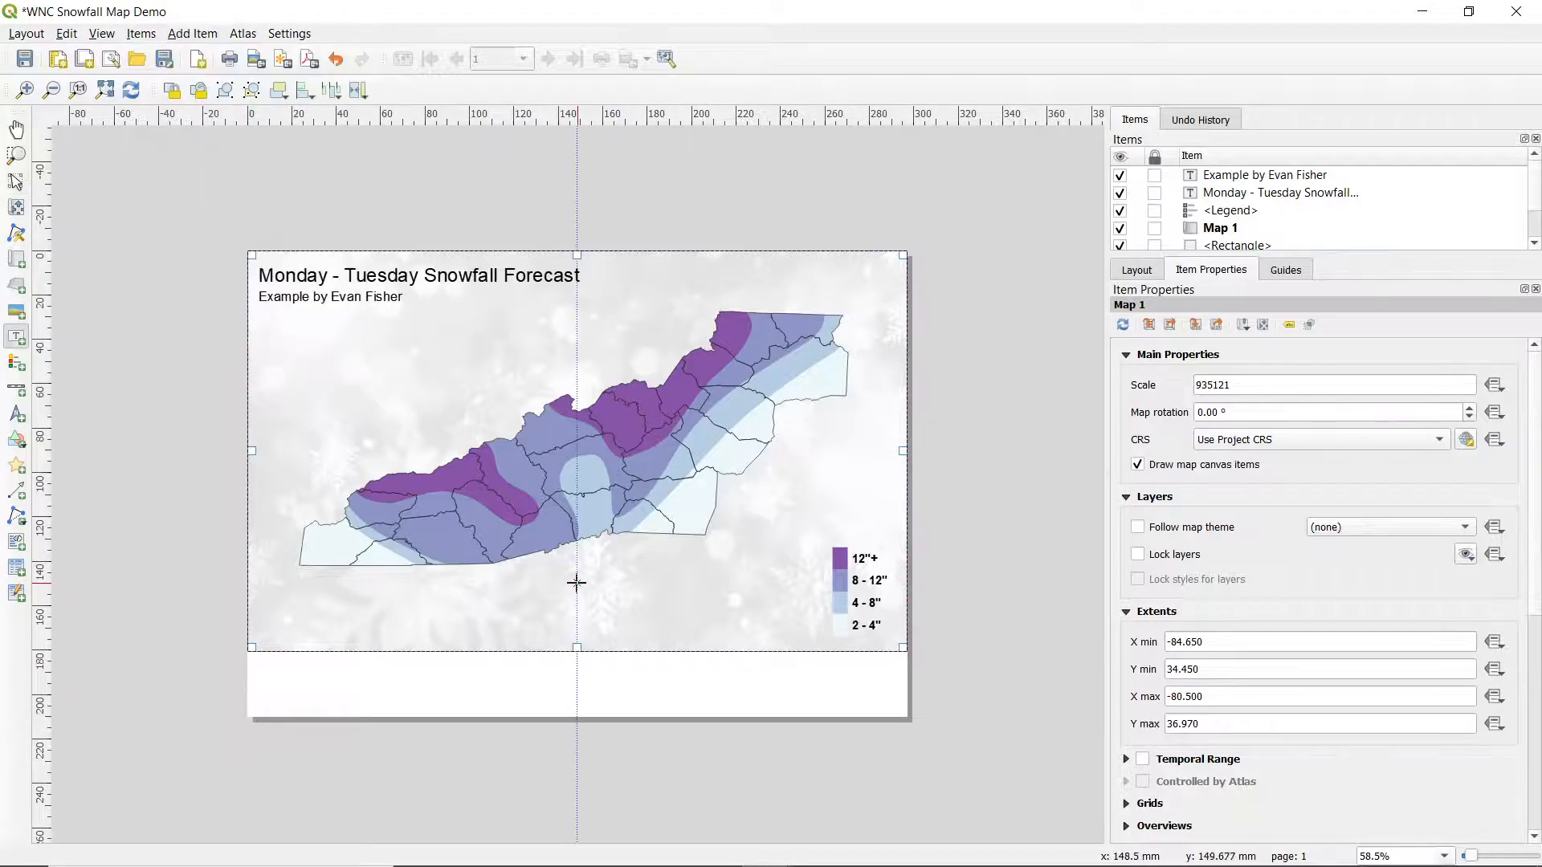
pyautogui.moveTo(577, 565); pyautogui.dragTo(764, 640)
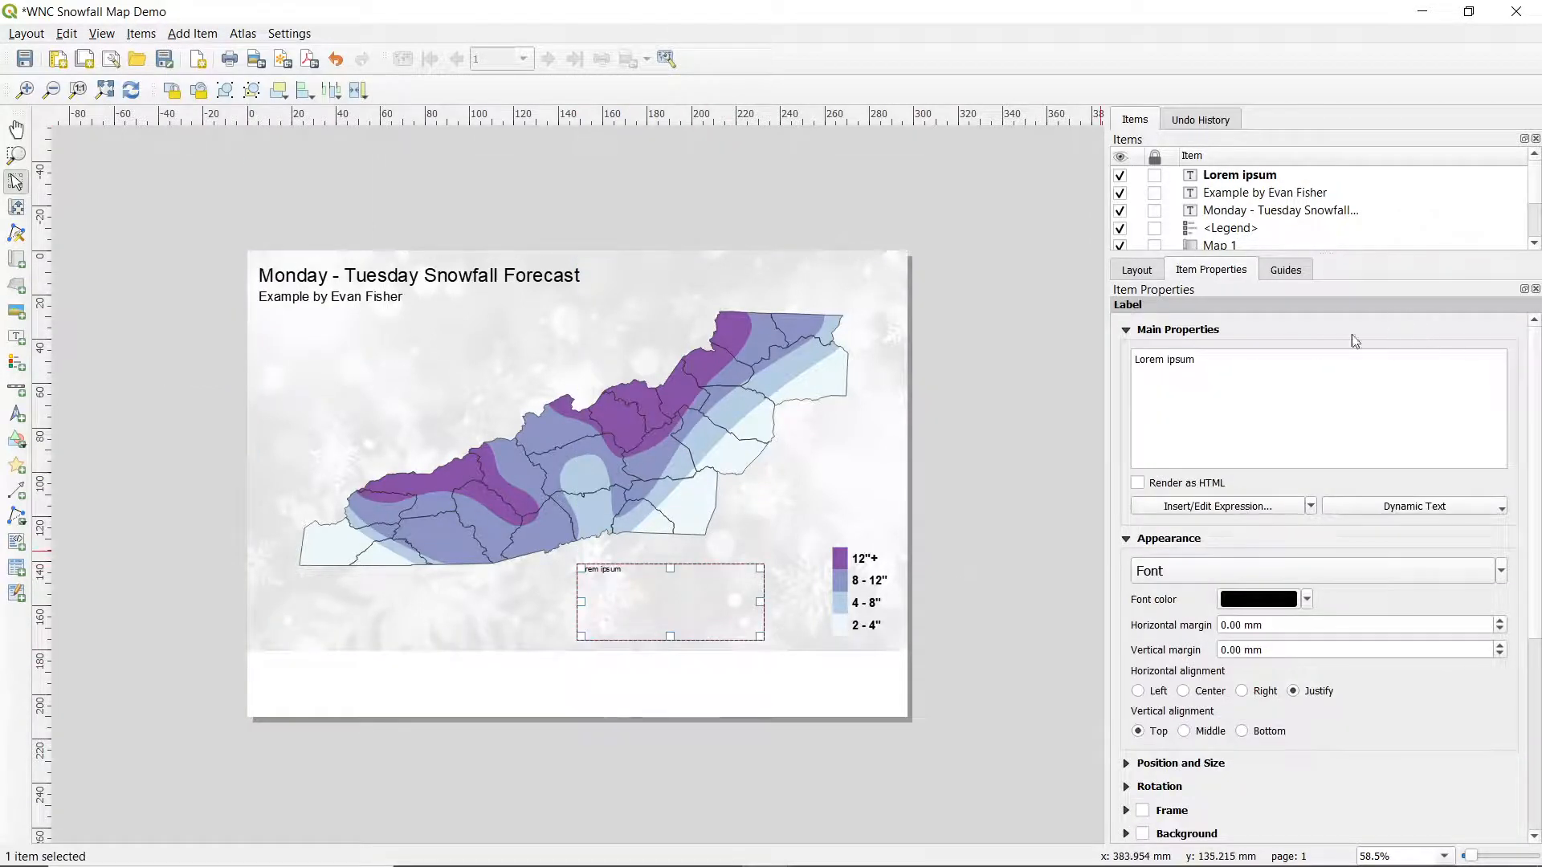
pyautogui.write('Foreca')
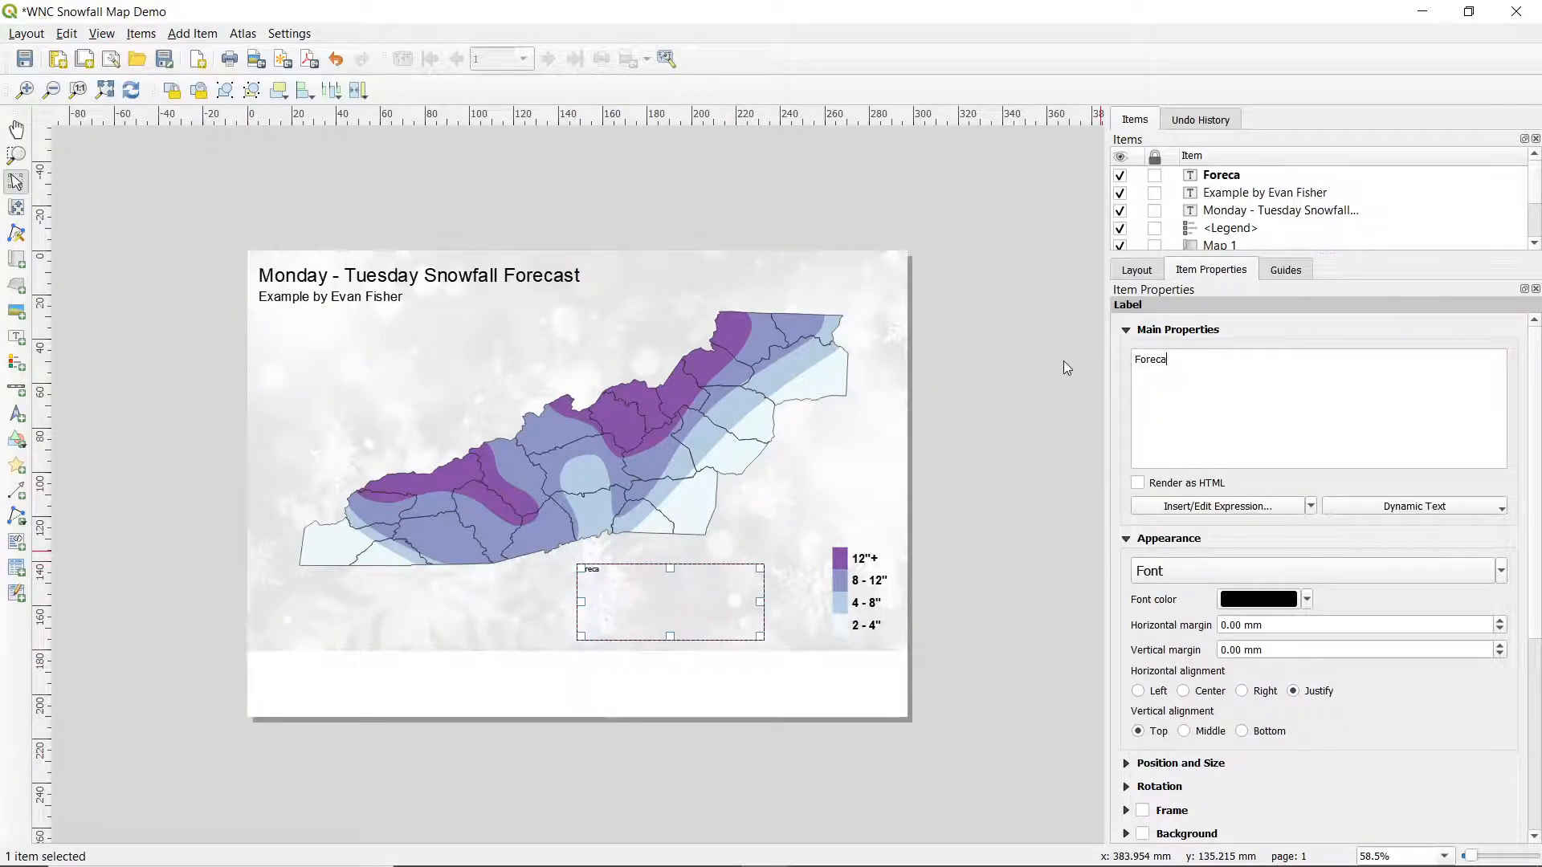
pyautogui.write('st informatio')
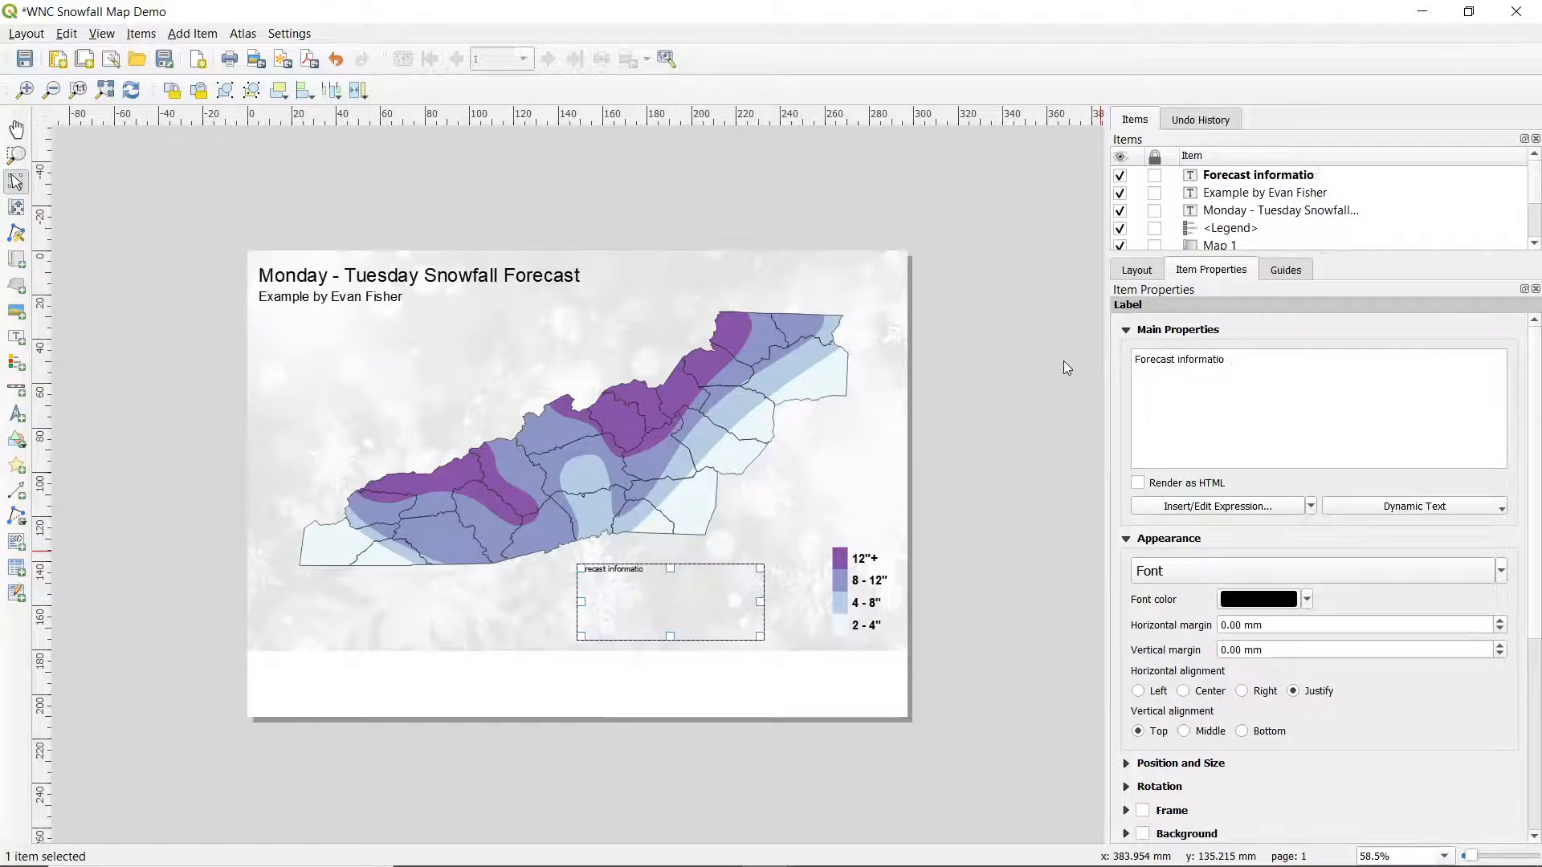
pyautogui.write('n heavy snow mov')
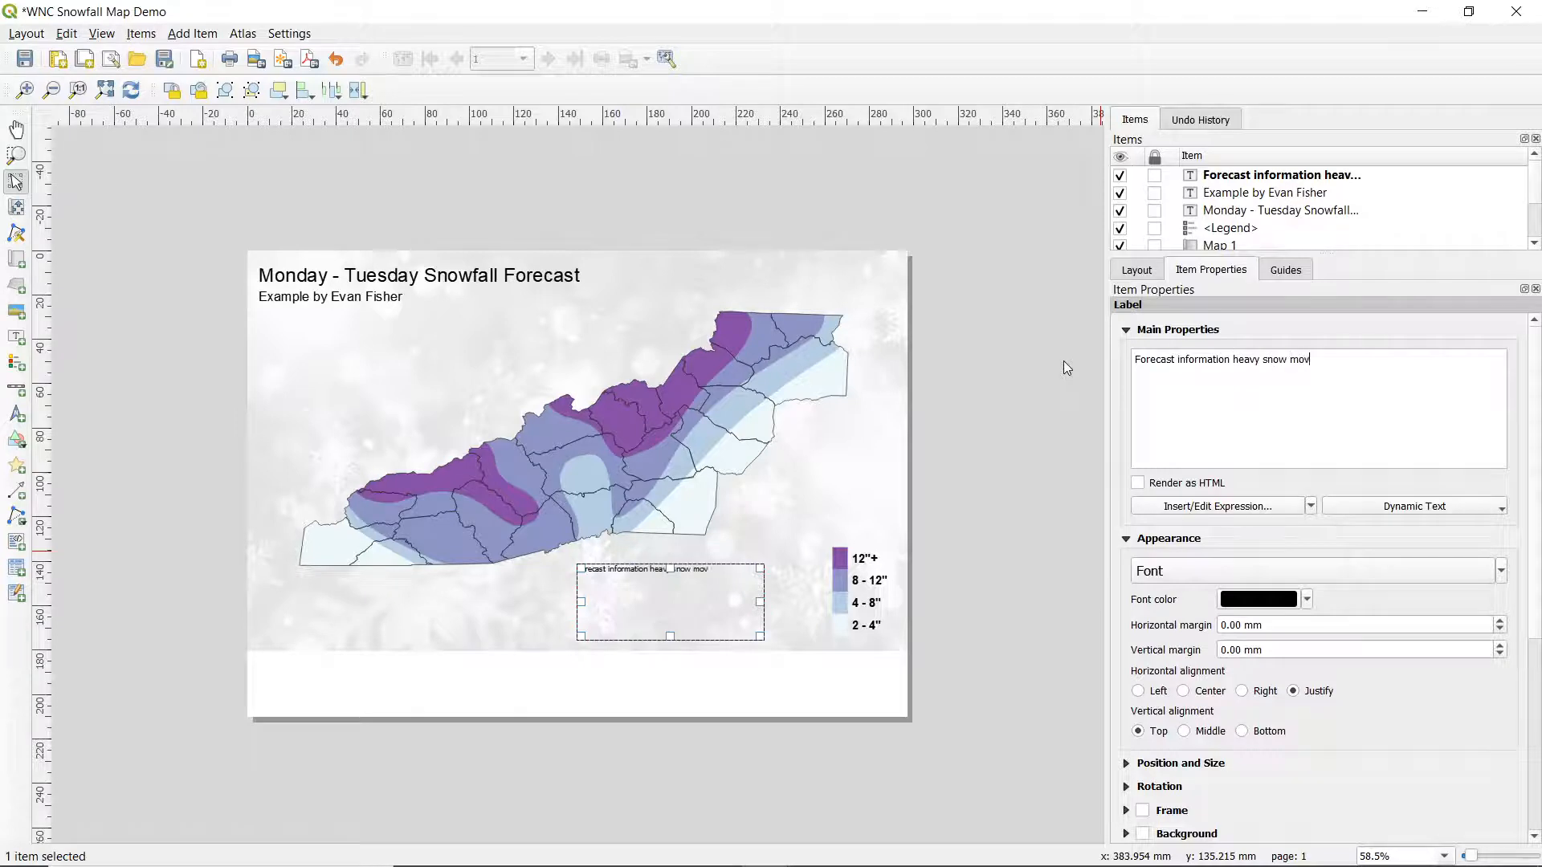
pyautogui.write('ing in monday into')
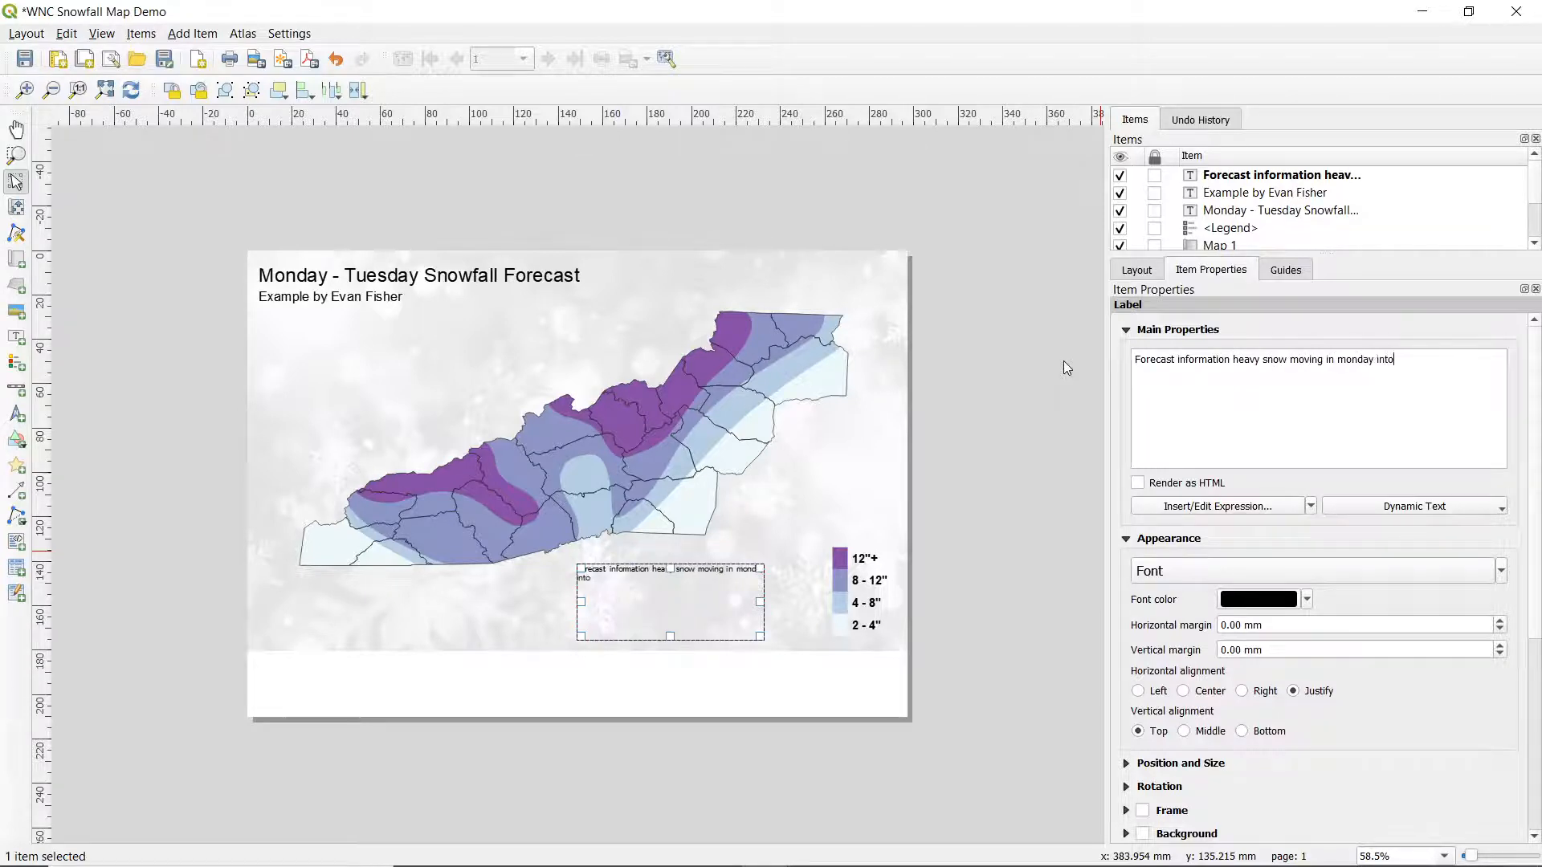
pyautogui.write(' tuesday')
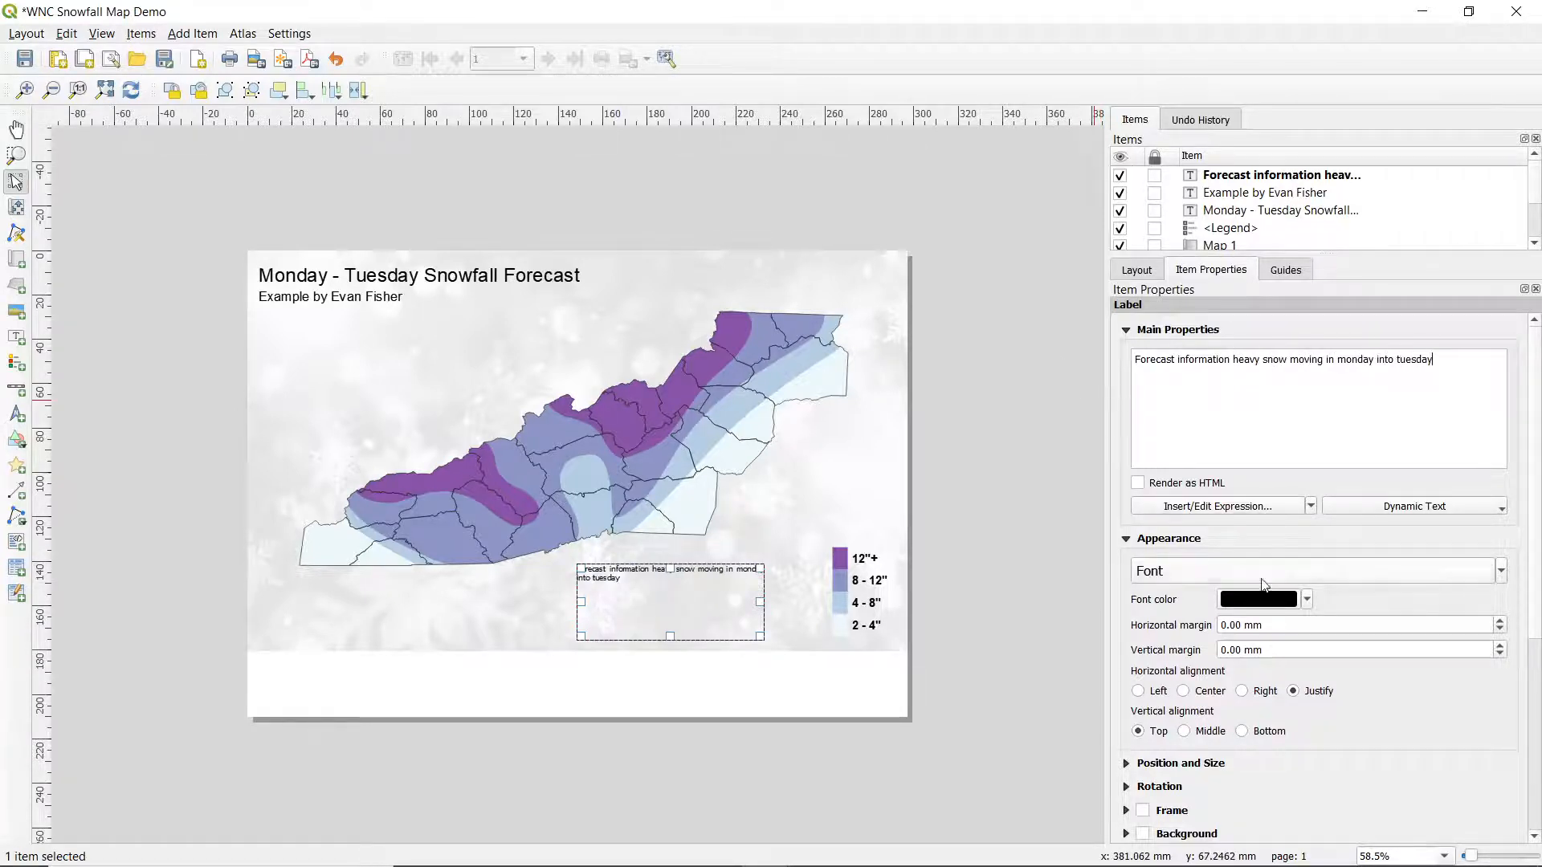
# Step: Set the forecast information label's font to Arial at size 15 and its horizontal alignment to Center
pyautogui.click(1173, 572)
pyautogui.write('ar')
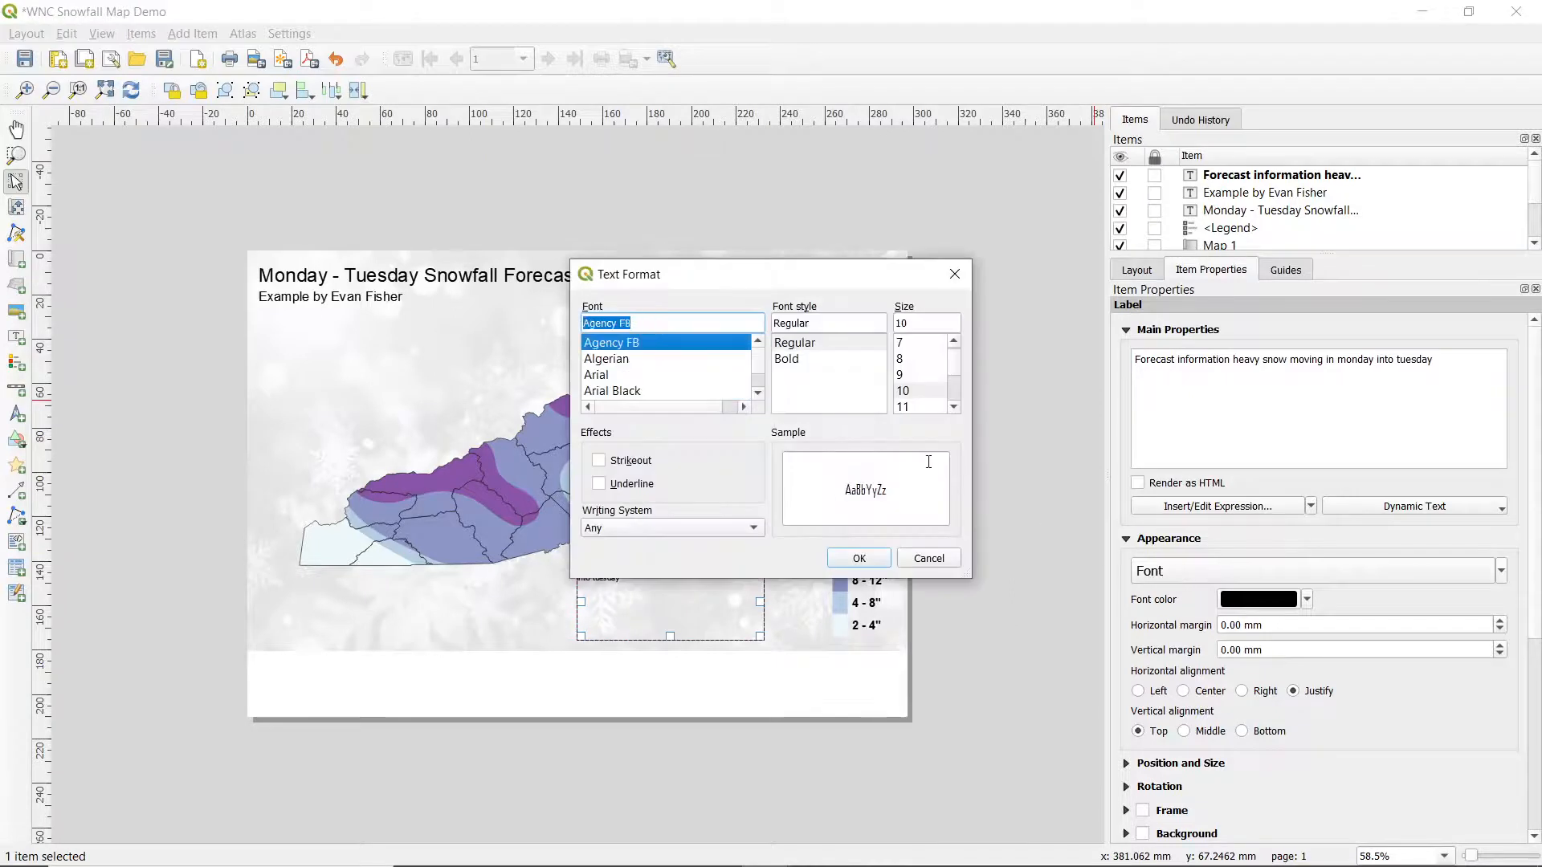
pyautogui.doubleClick(935, 322)
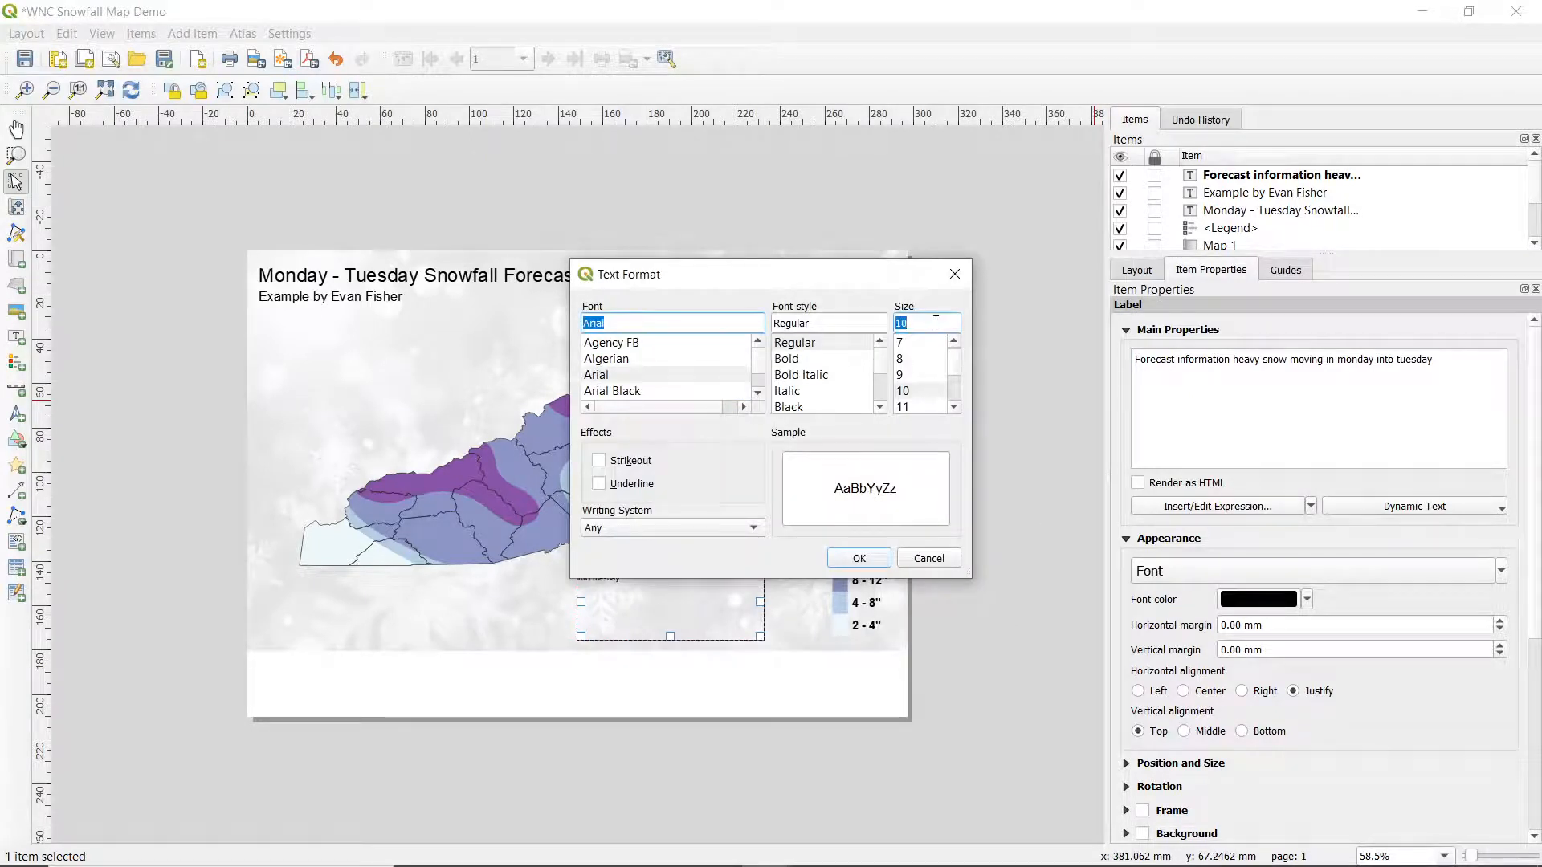
pyautogui.write('15')
pyautogui.press('Return')
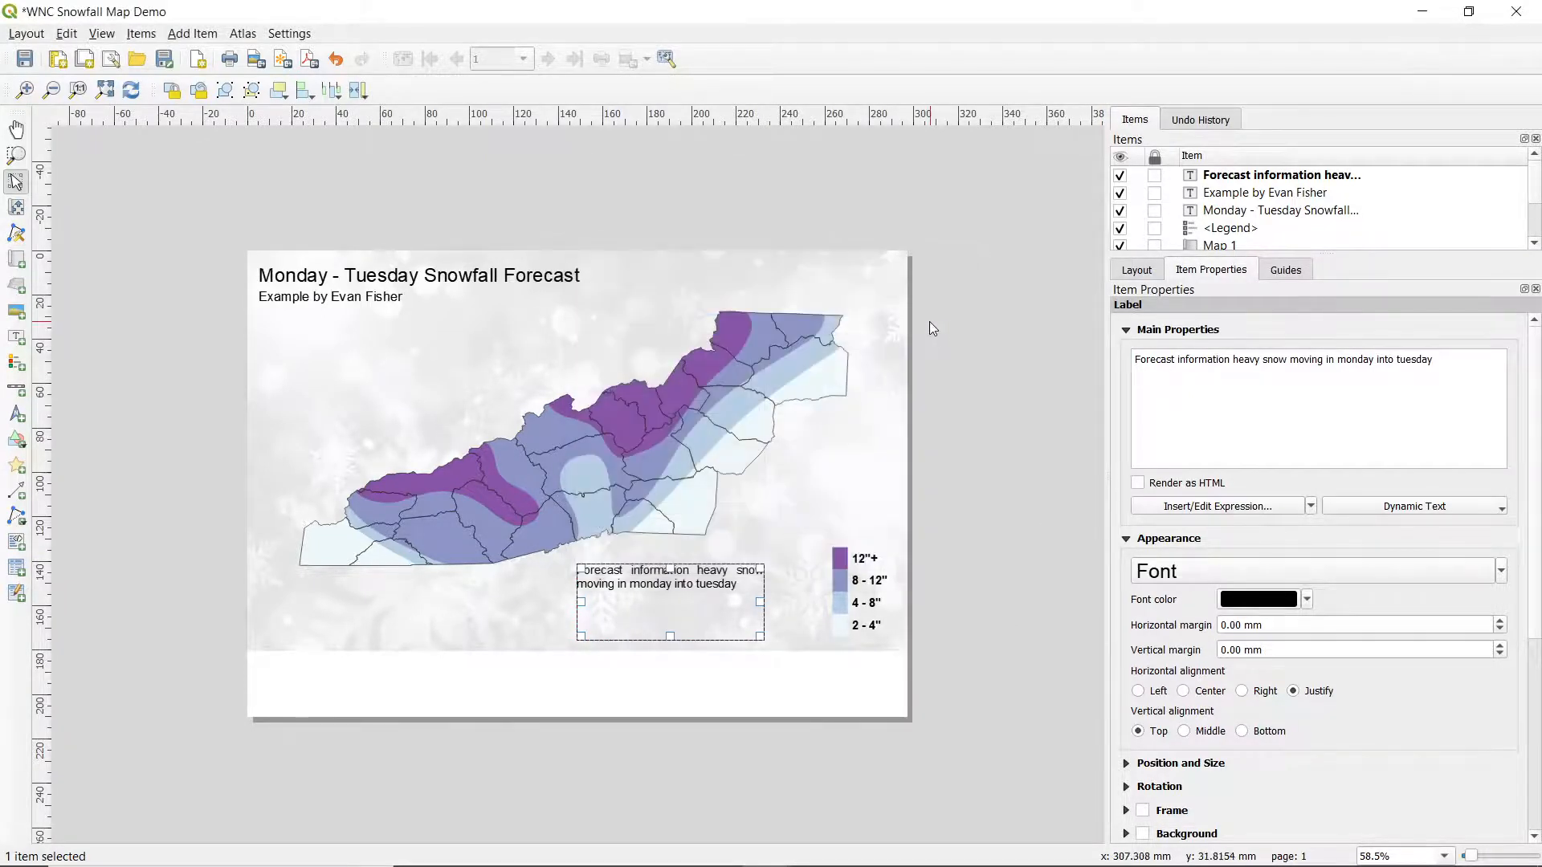
pyautogui.click(1183, 691)
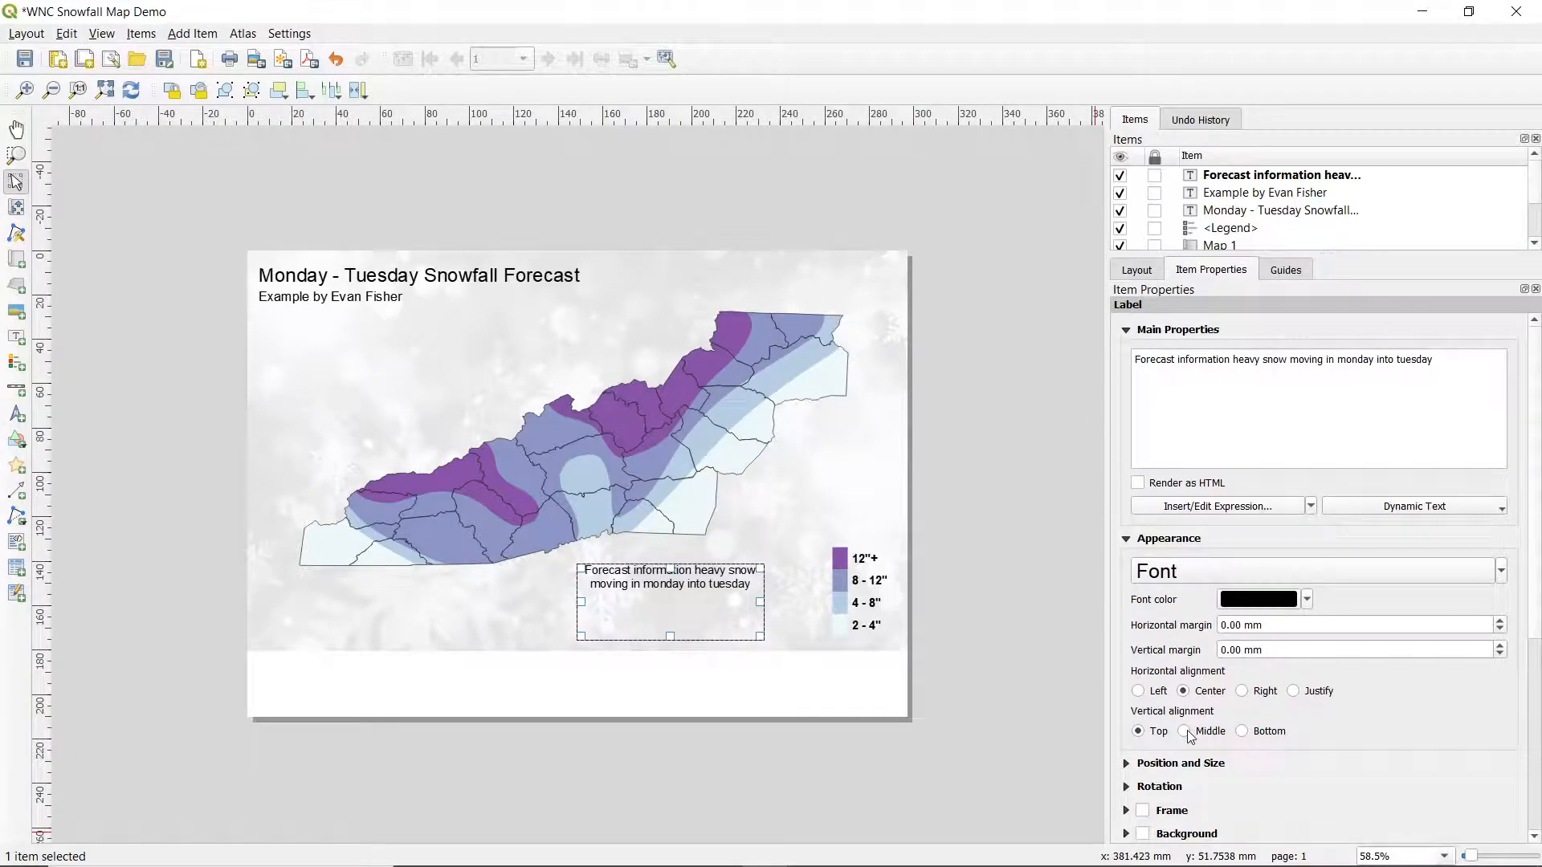
# Step: Set the forecast information label's vertical alignment to Middle and shift the label slightly up and to the left
pyautogui.click(1184, 731)
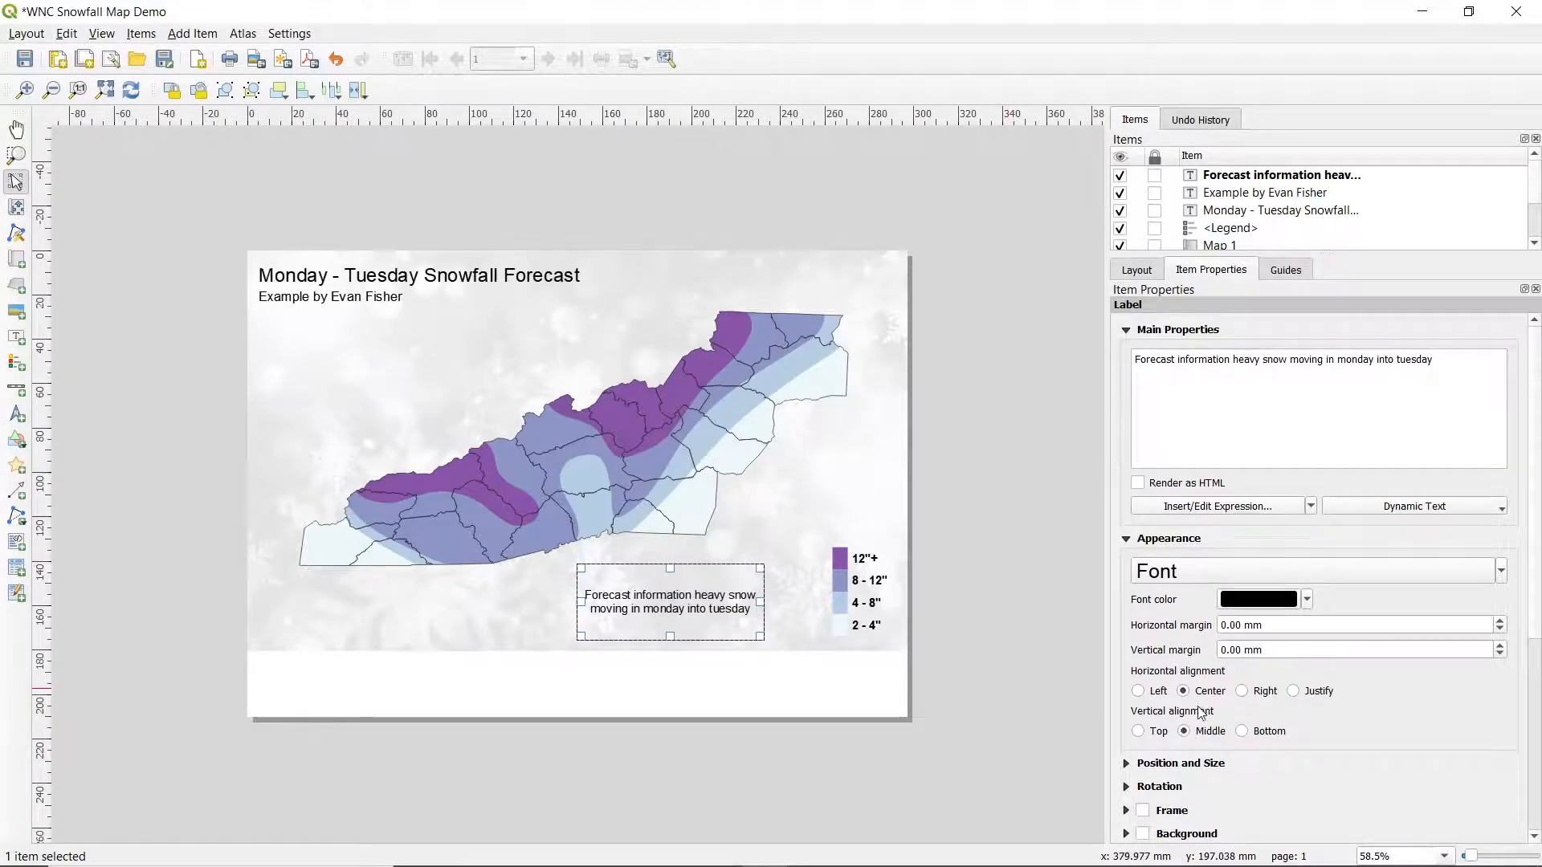
pyautogui.moveTo(633, 587)
pyautogui.mouseDown()
pyautogui.moveTo(634, 605)
pyautogui.moveTo(644, 595)
pyautogui.mouseUp()
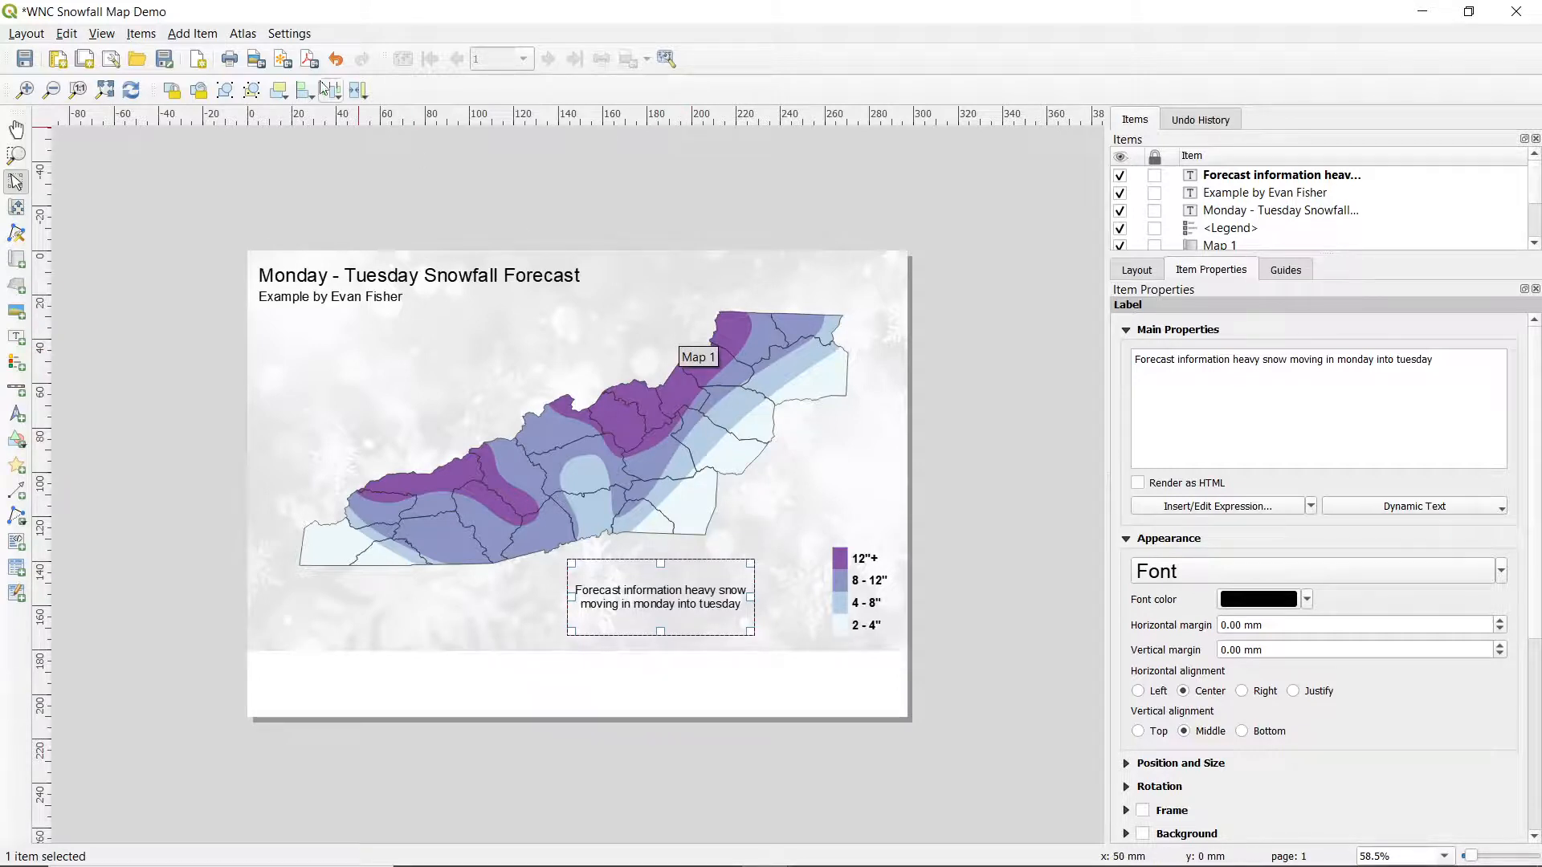
# Step: Draw an ellipse shape about 83 by 35 mm over the far southwestern counties of the map
pyautogui.click(197, 38)
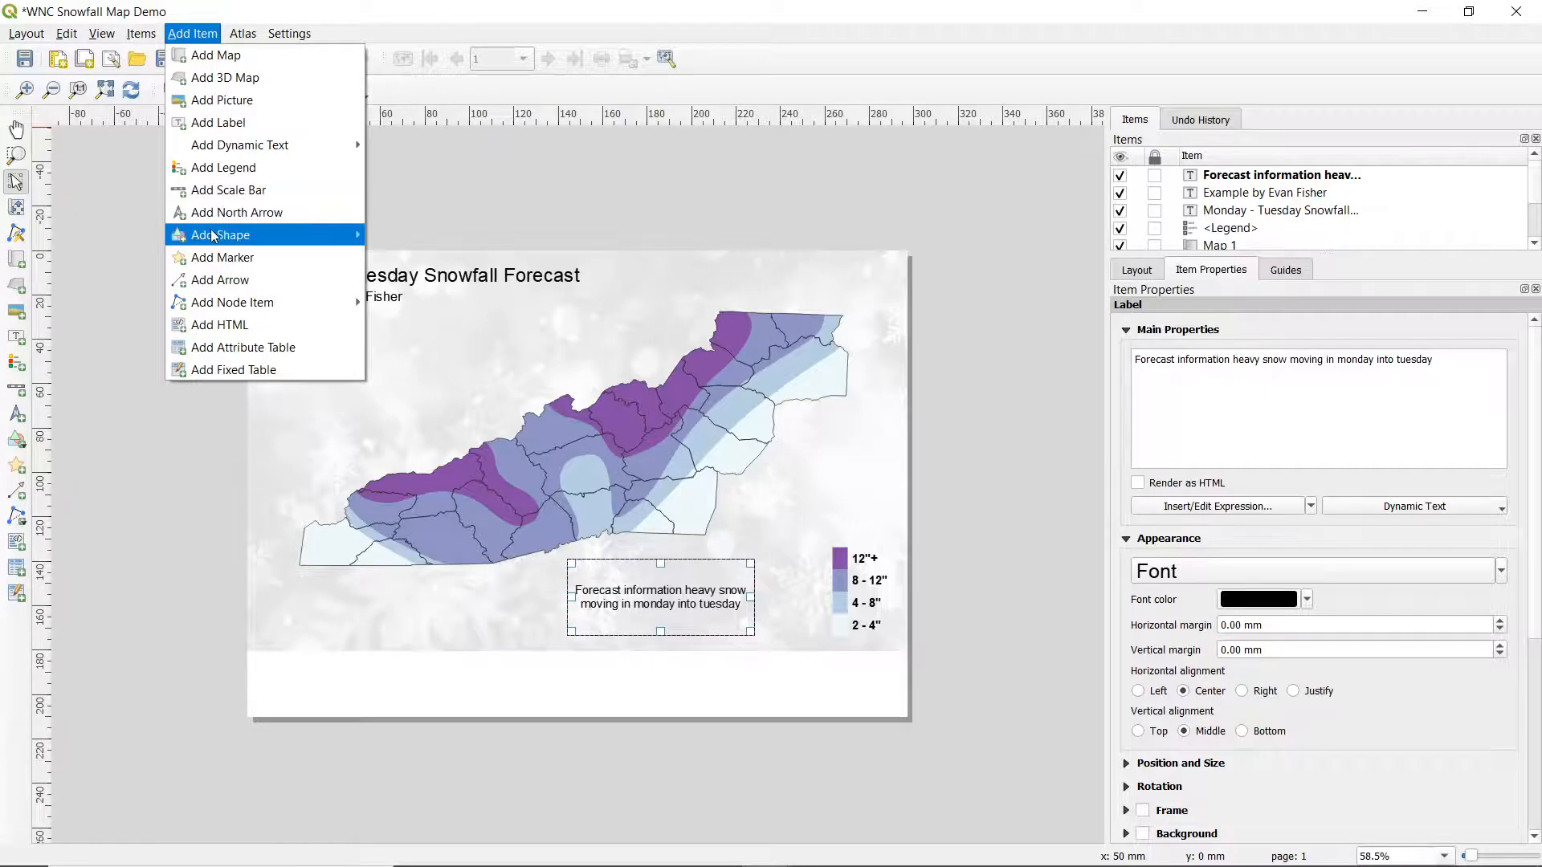
pyautogui.moveTo(237, 235)
pyautogui.click(461, 261)
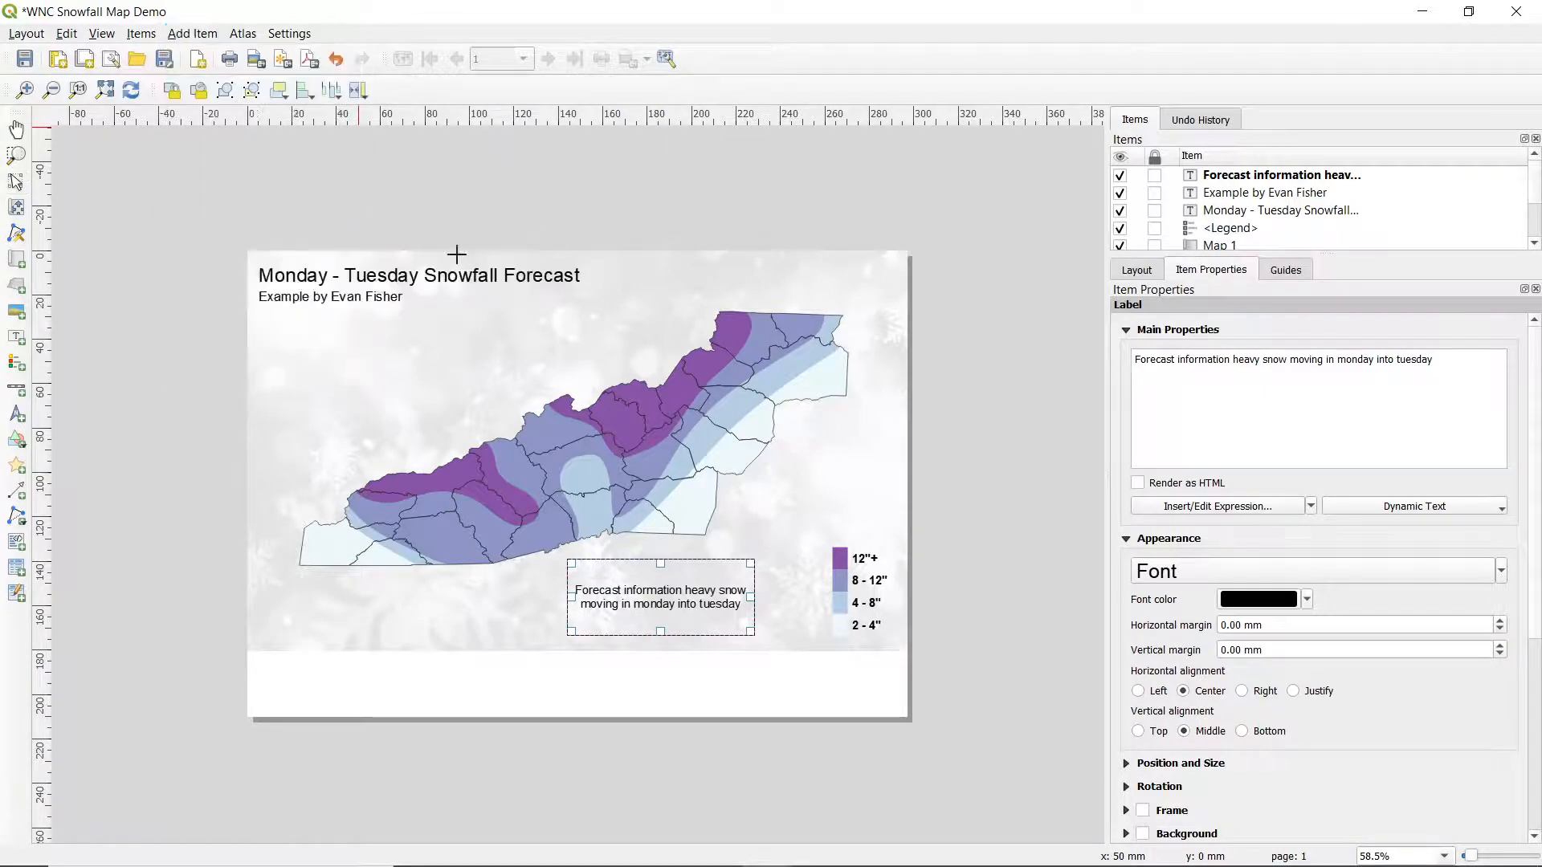
pyautogui.moveTo(285, 499); pyautogui.dragTo(469, 575)
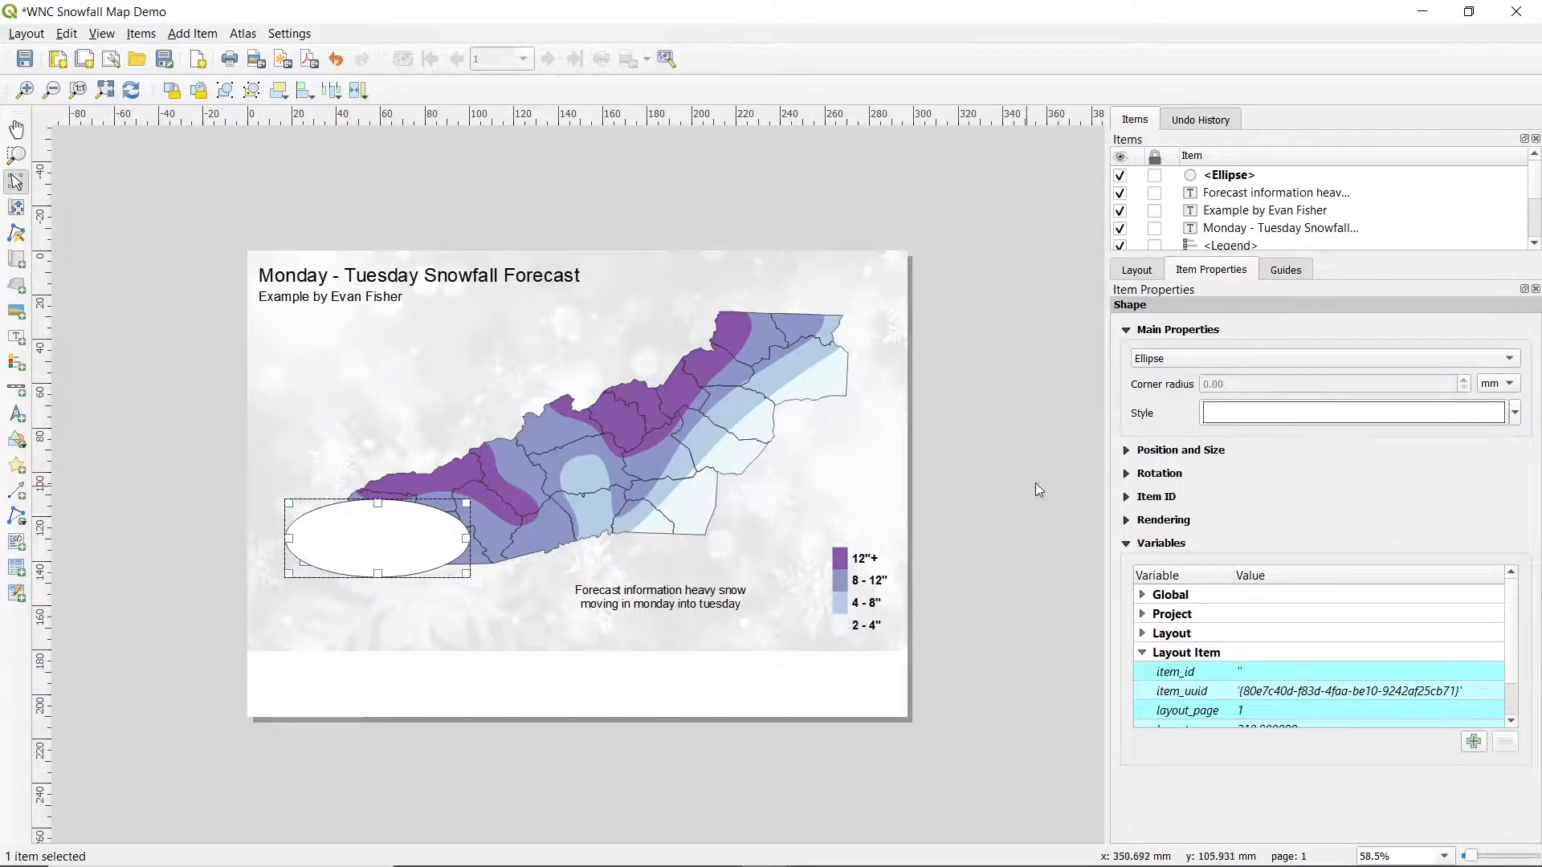
# Step: Make the ellipse's simple fill fully transparent by setting the fill color's opacity to 0%
pyautogui.click(1243, 416)
pyautogui.click(1121, 308)
pyautogui.click(1219, 412)
pyautogui.click(1357, 353)
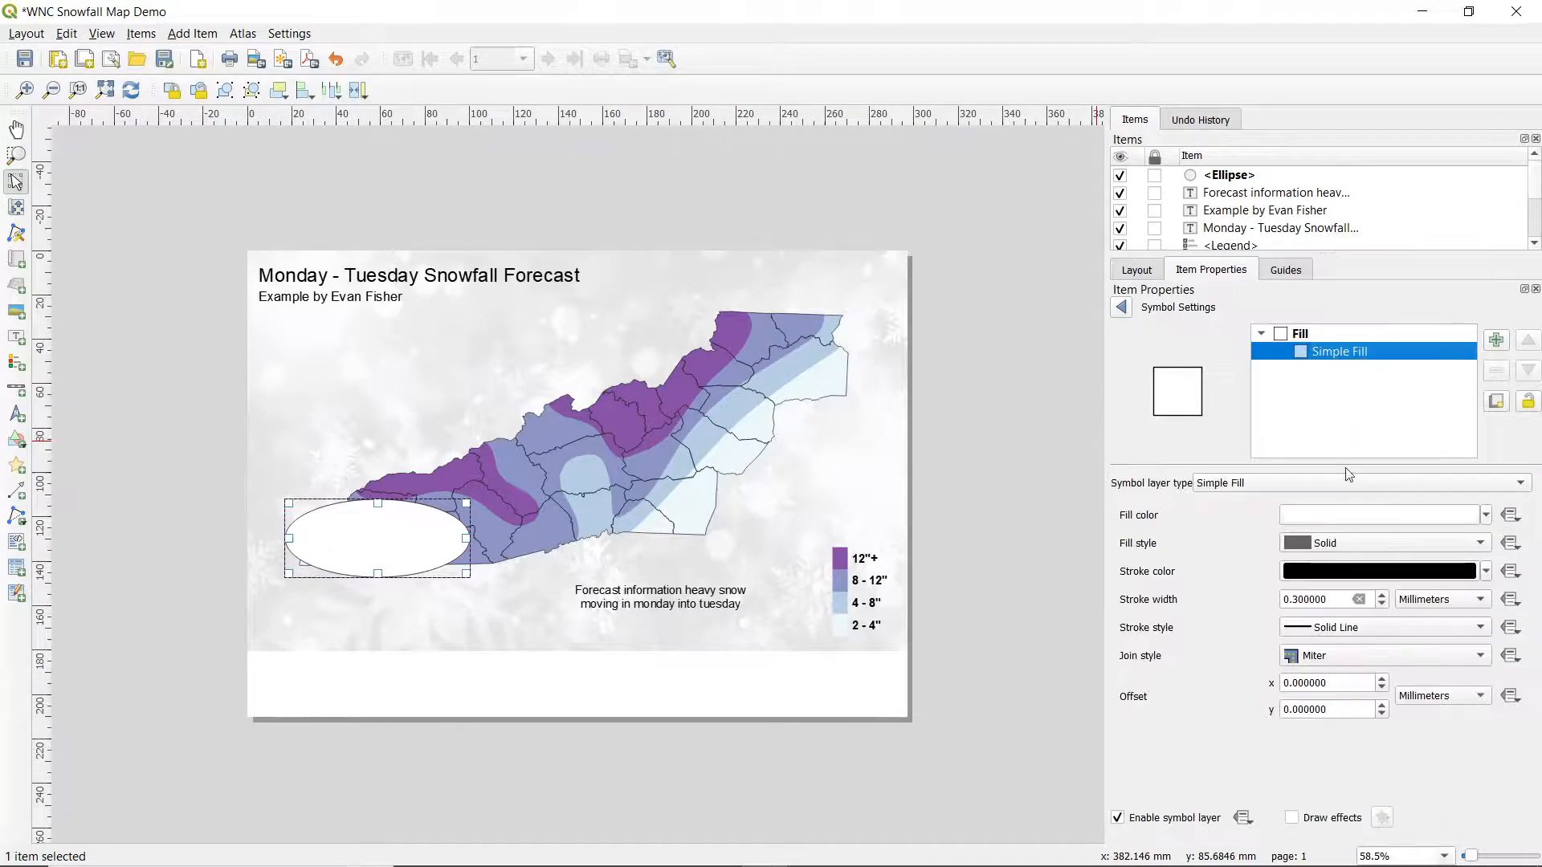
pyautogui.click(1299, 516)
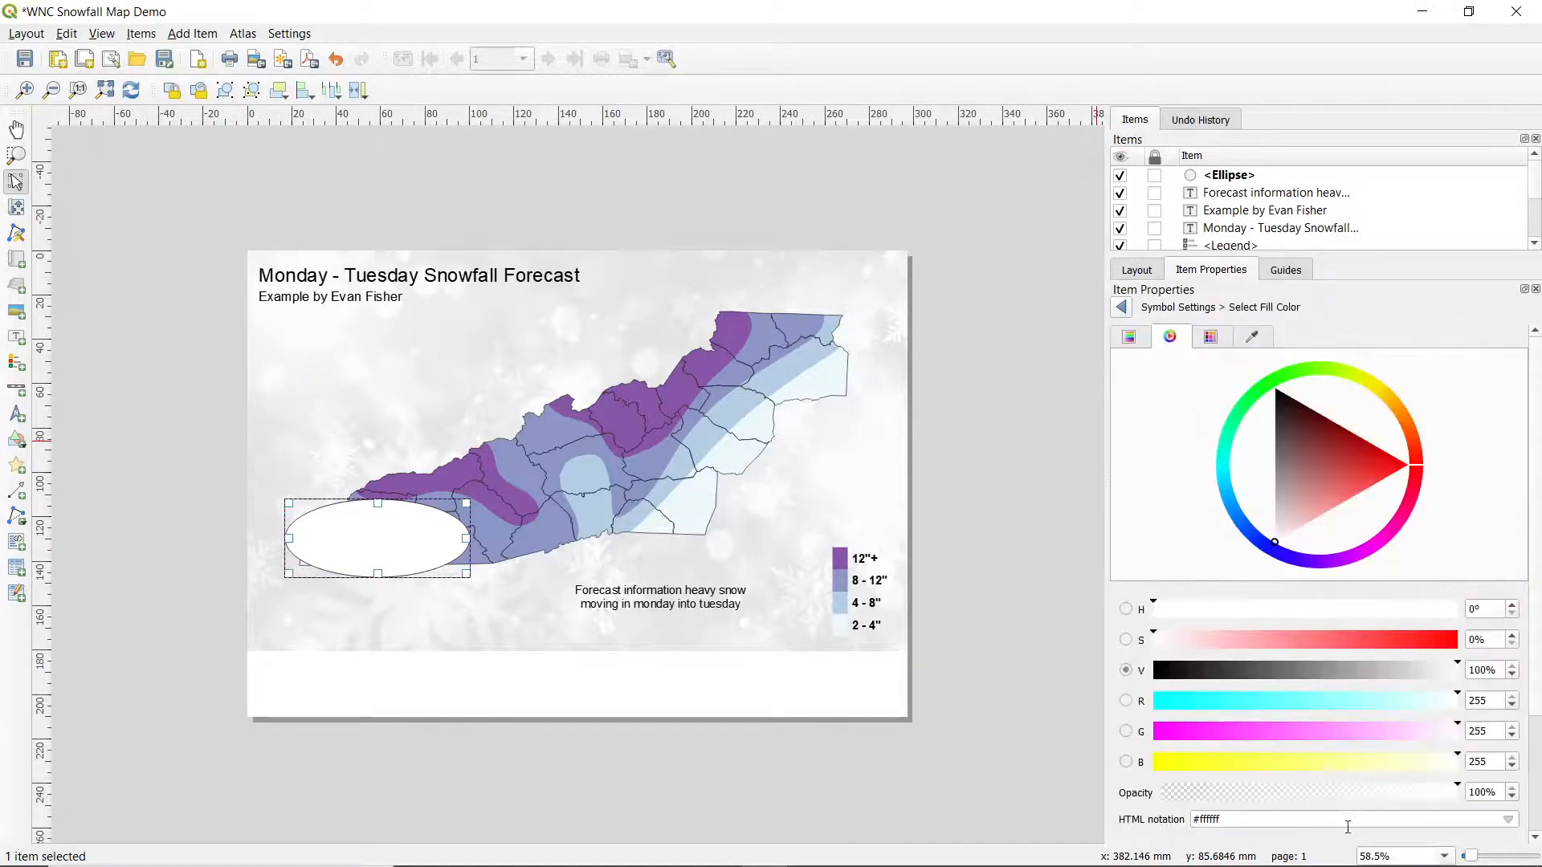
pyautogui.moveTo(1324, 792); pyautogui.dragTo(1063, 788)
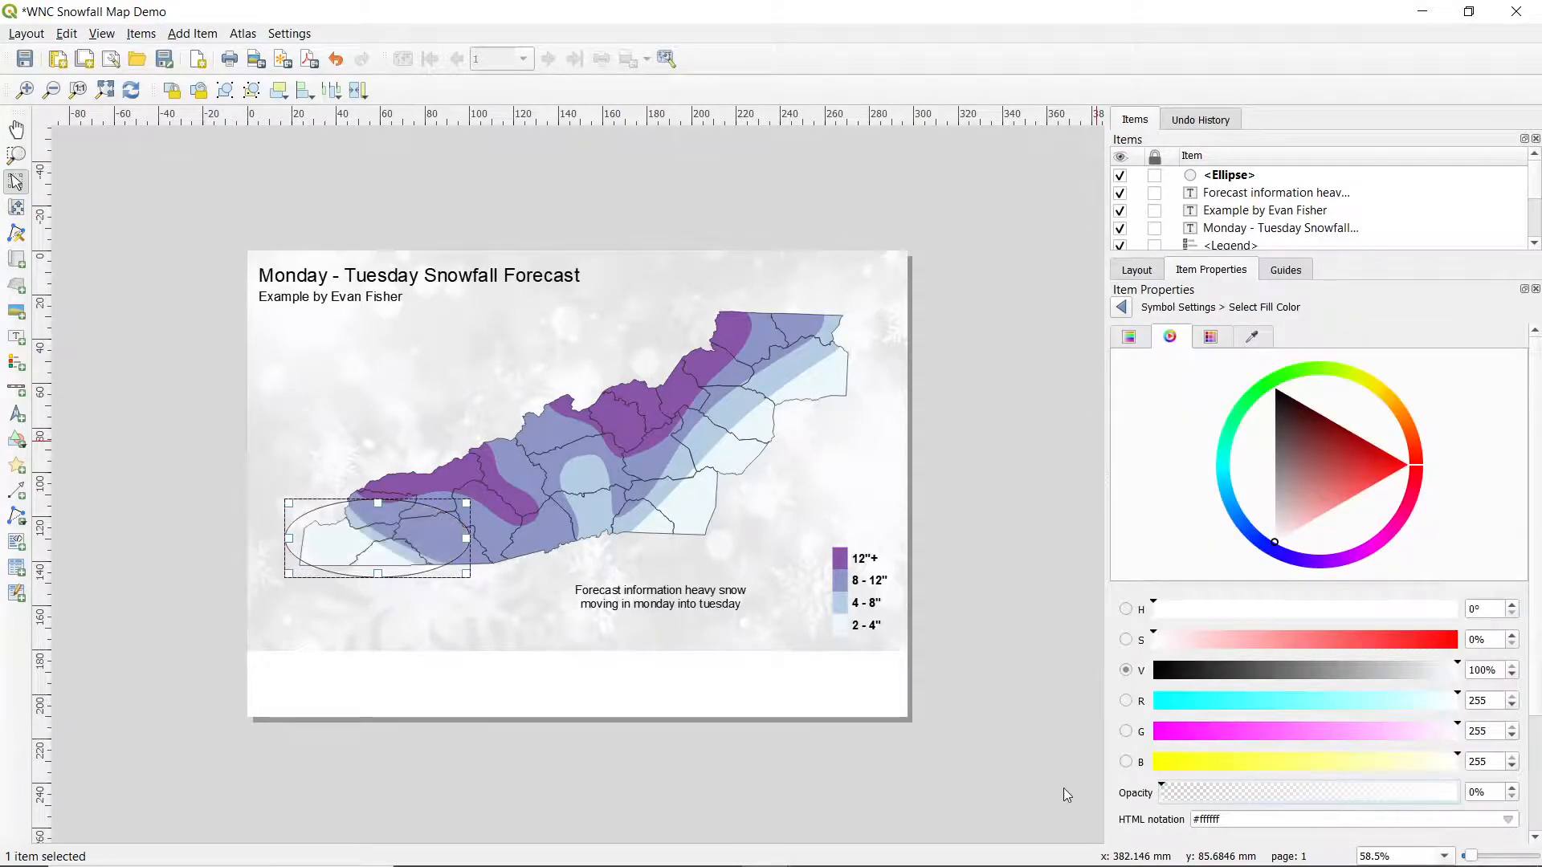
pyautogui.click(1121, 307)
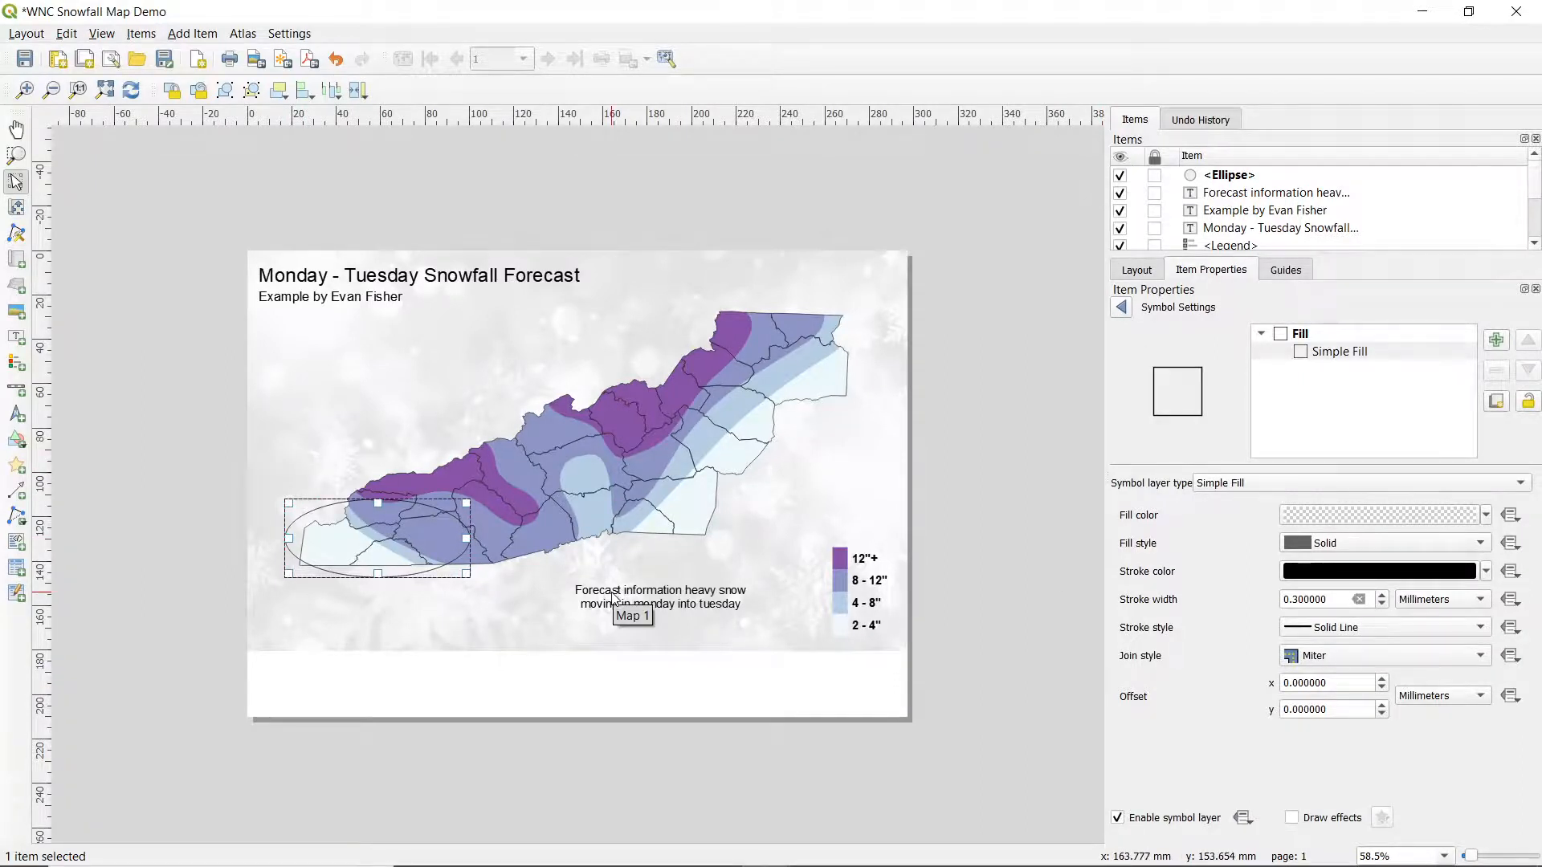
# Step: Style the ellipse's outline as a Dash Line in blue #0000ff with a stroke width of 1.3 mm
pyautogui.click(1351, 627)
pyautogui.click(1333, 669)
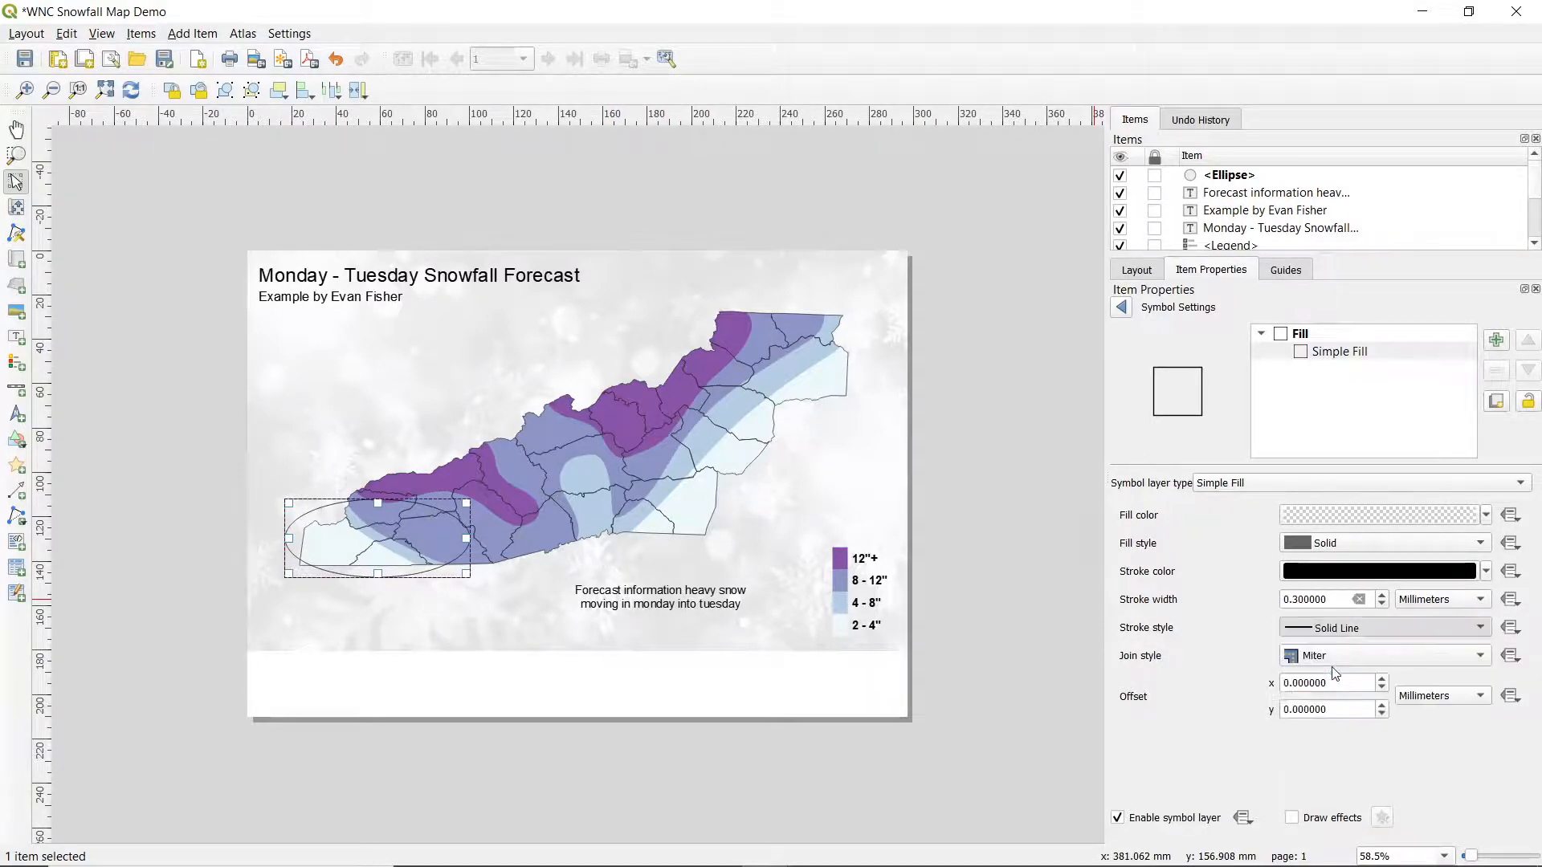
pyautogui.click(1298, 572)
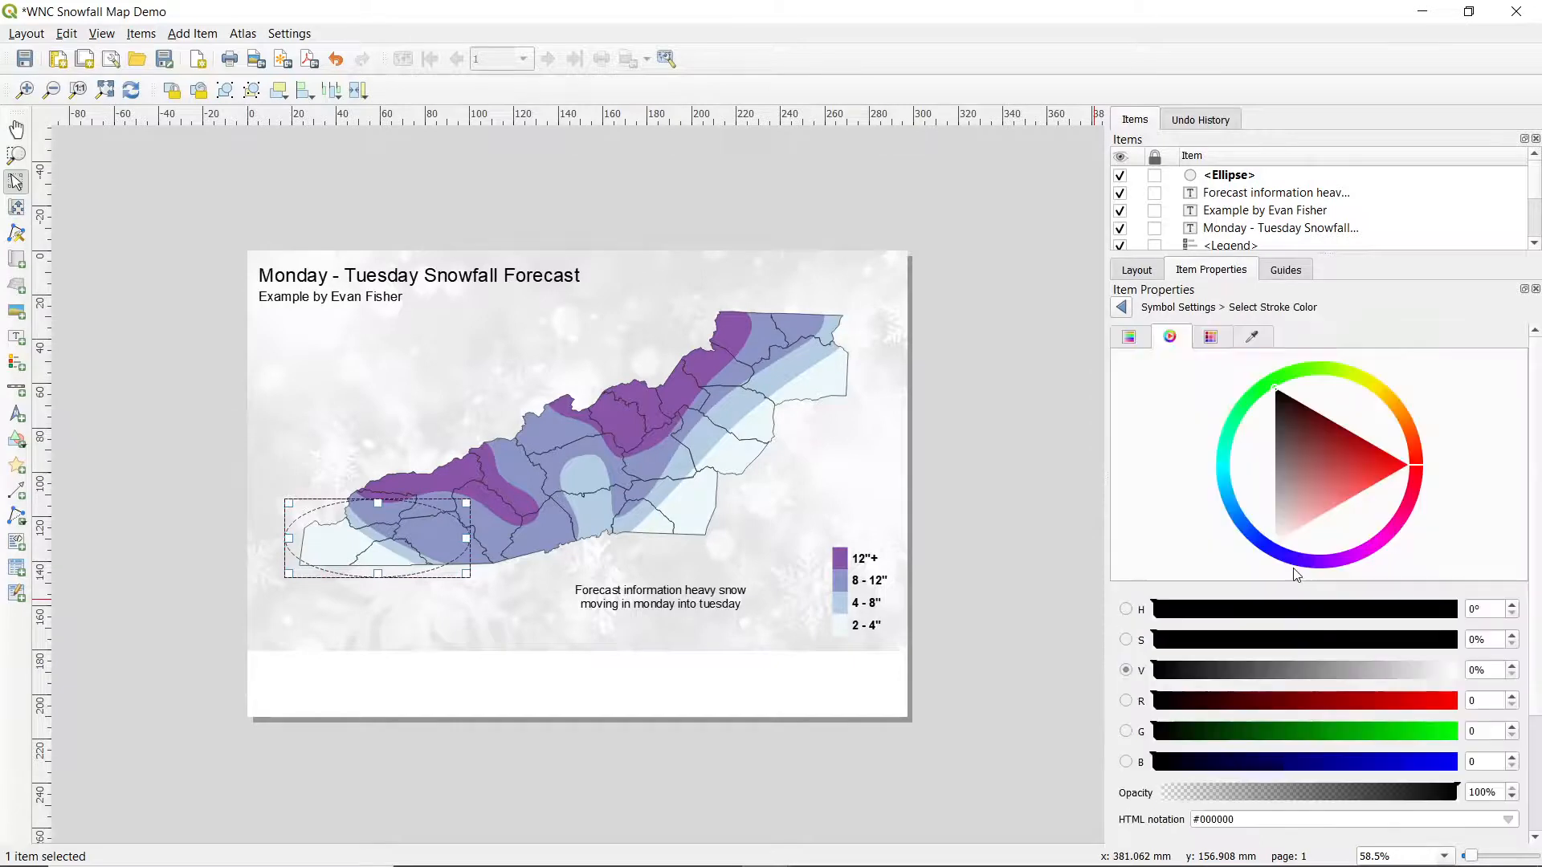
pyautogui.click(1422, 761)
pyautogui.moveTo(1425, 771); pyautogui.dragTo(1521, 752)
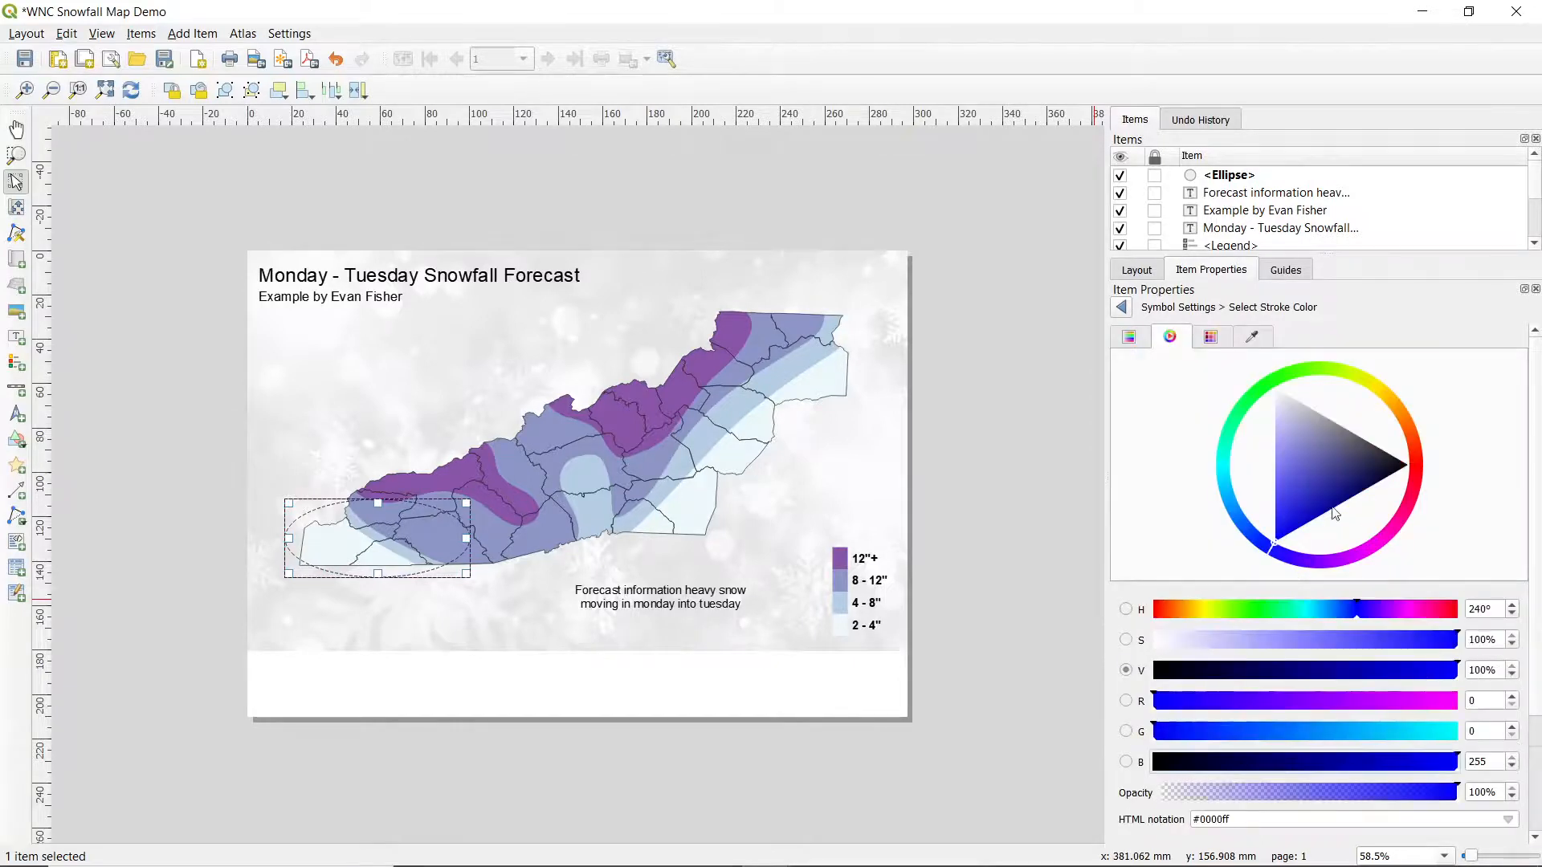
pyautogui.click(1121, 307)
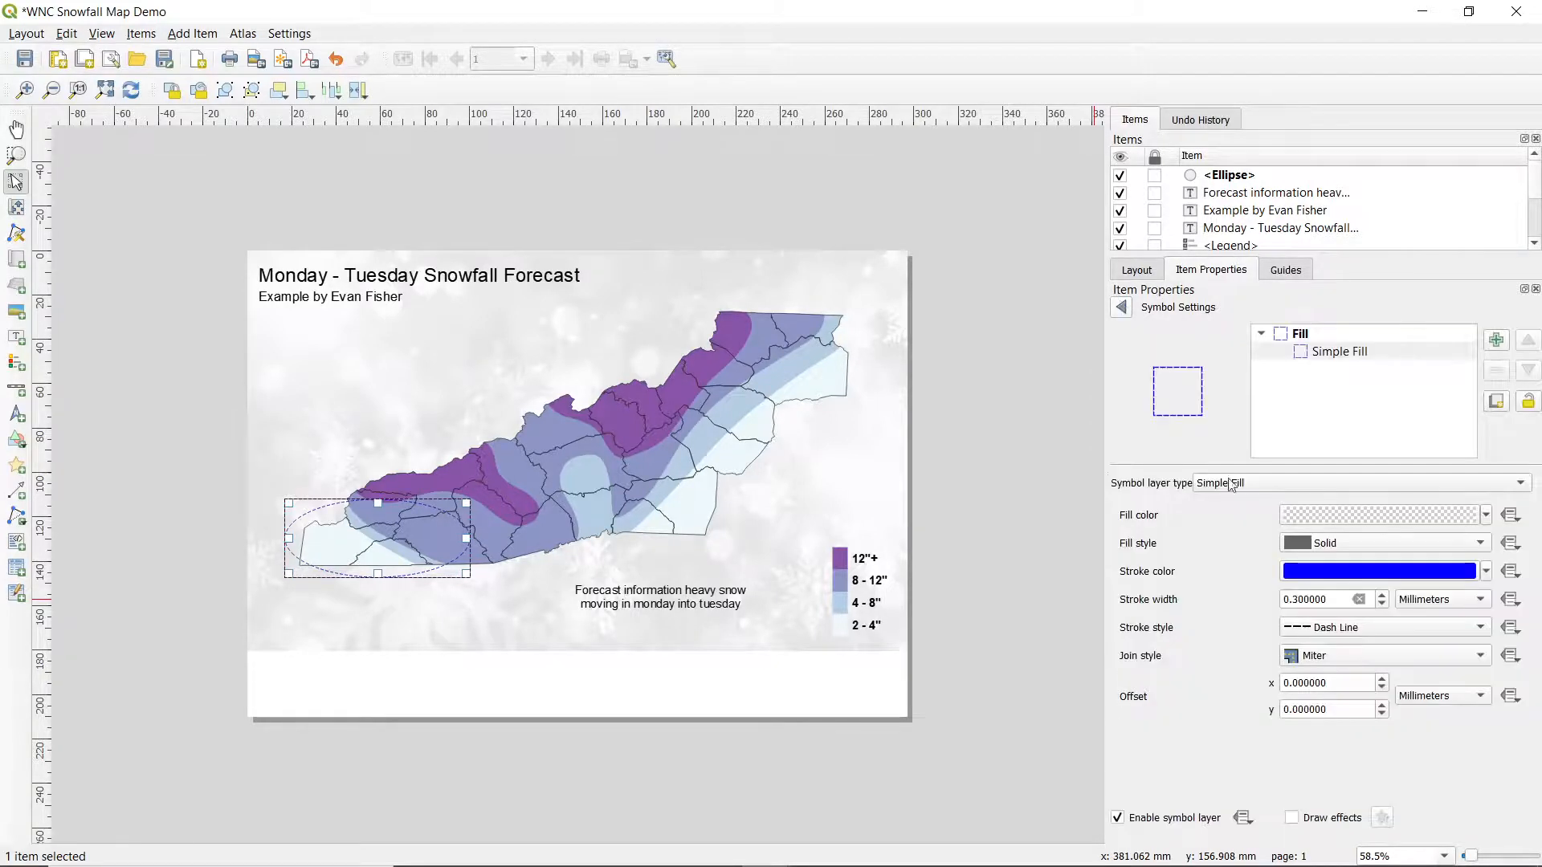
pyautogui.doubleClick(1288, 598)
pyautogui.write('1.3')
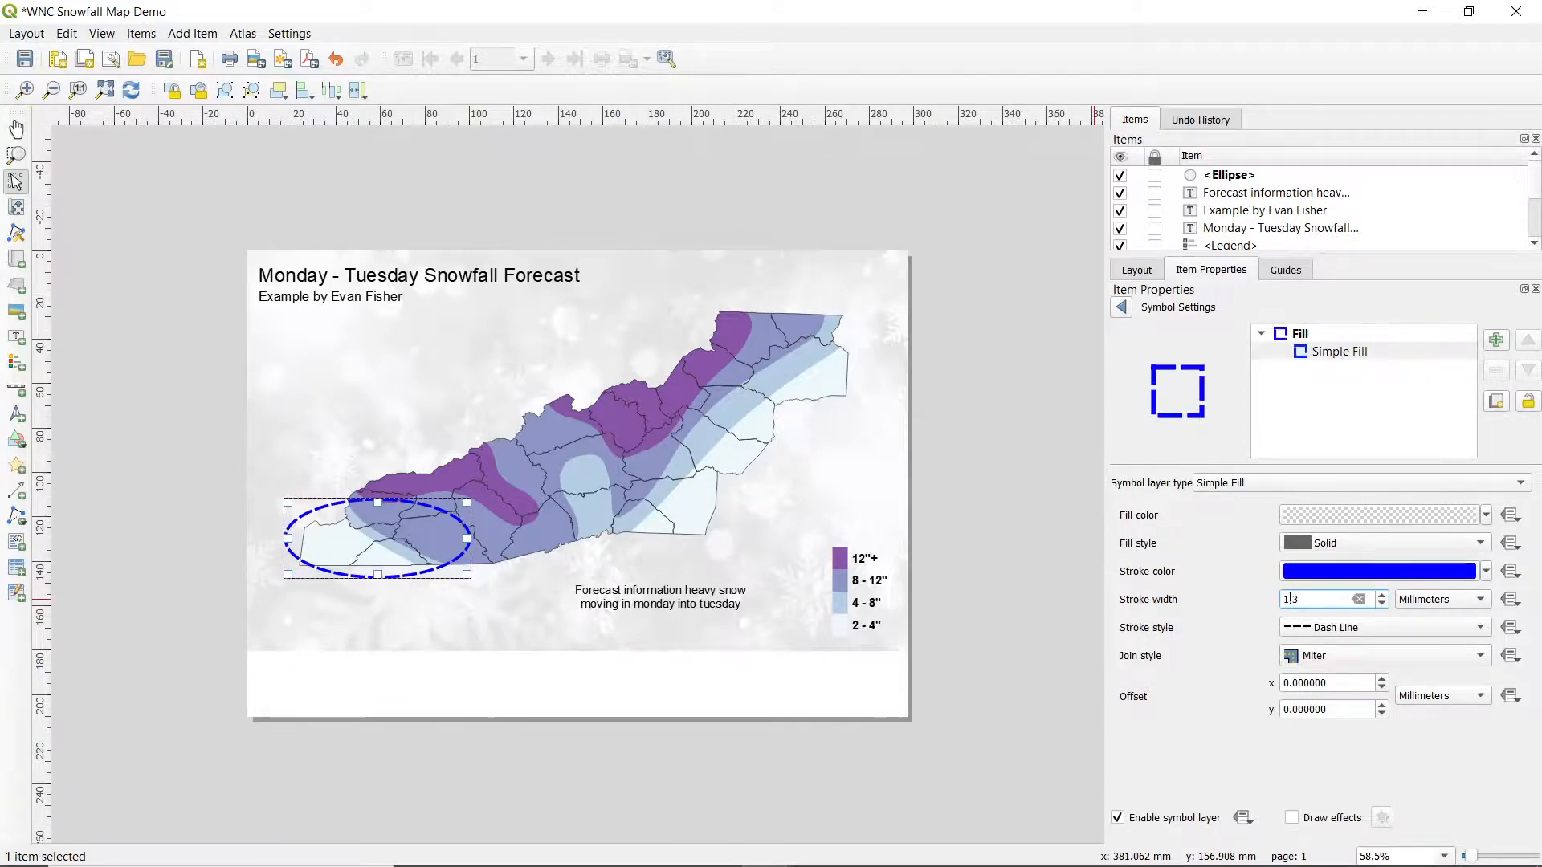
pyautogui.click(1121, 308)
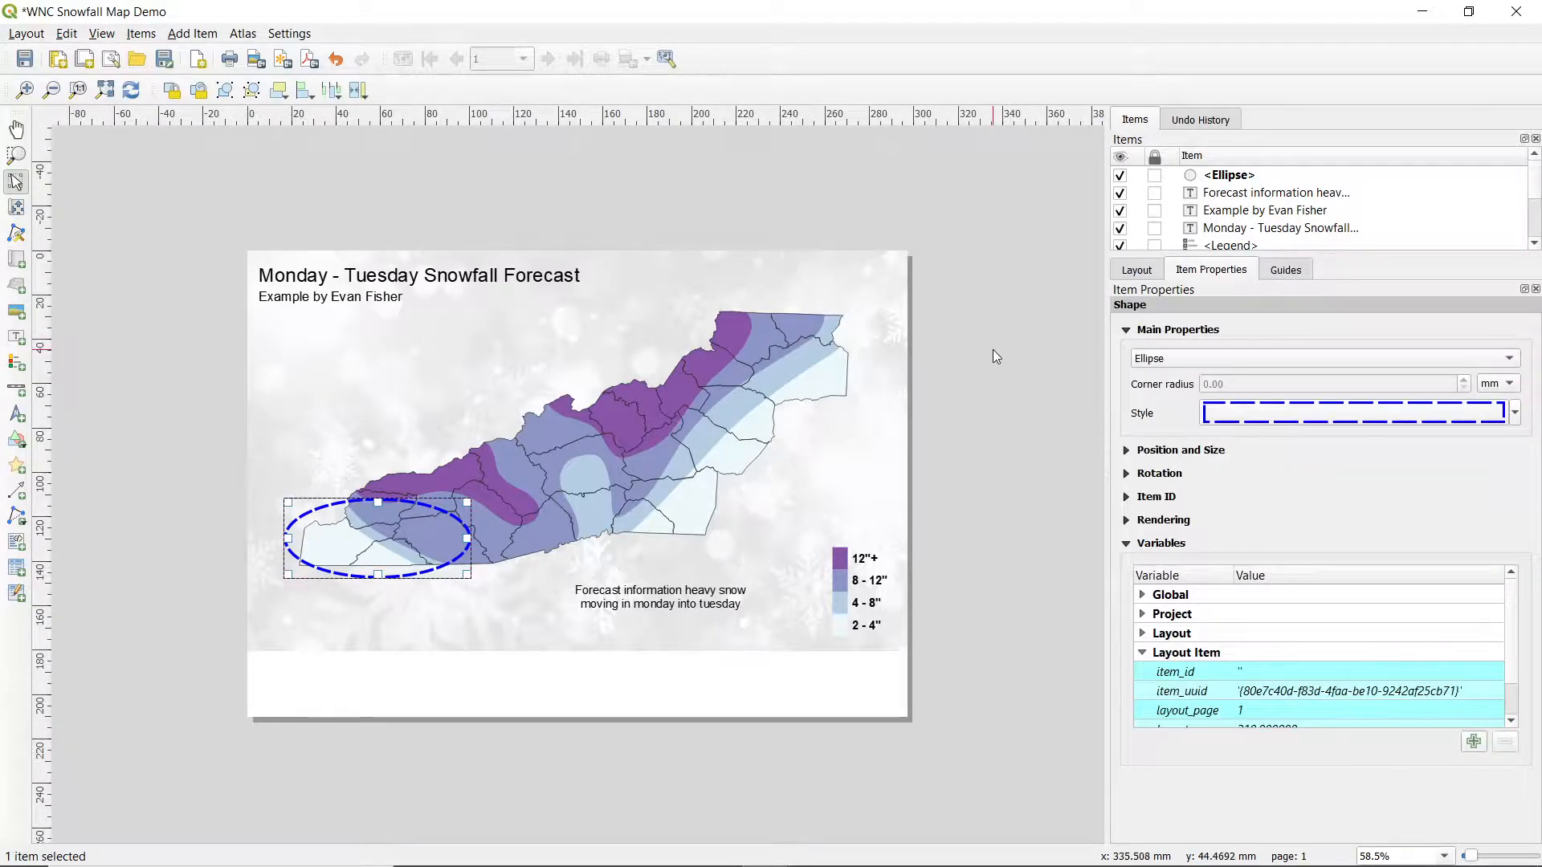
# Step: Rotate the dashed ellipse to -10° so it follows the tilt of the southwestern counties
pyautogui.click(1128, 475)
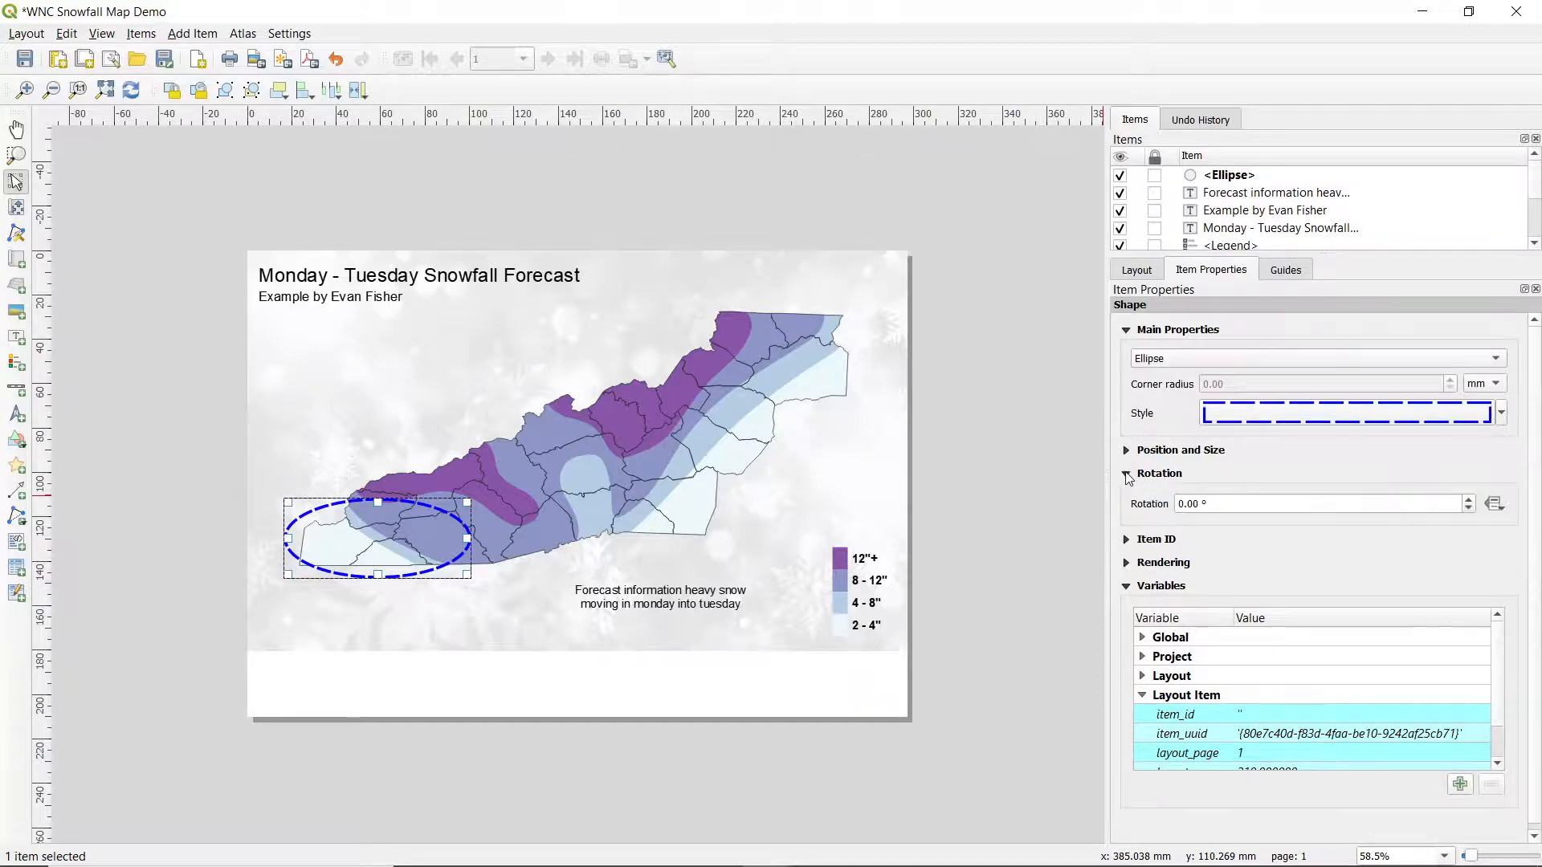
pyautogui.click(1182, 504)
pyautogui.write('1')
pyautogui.press('Home')
pyautogui.write('-')
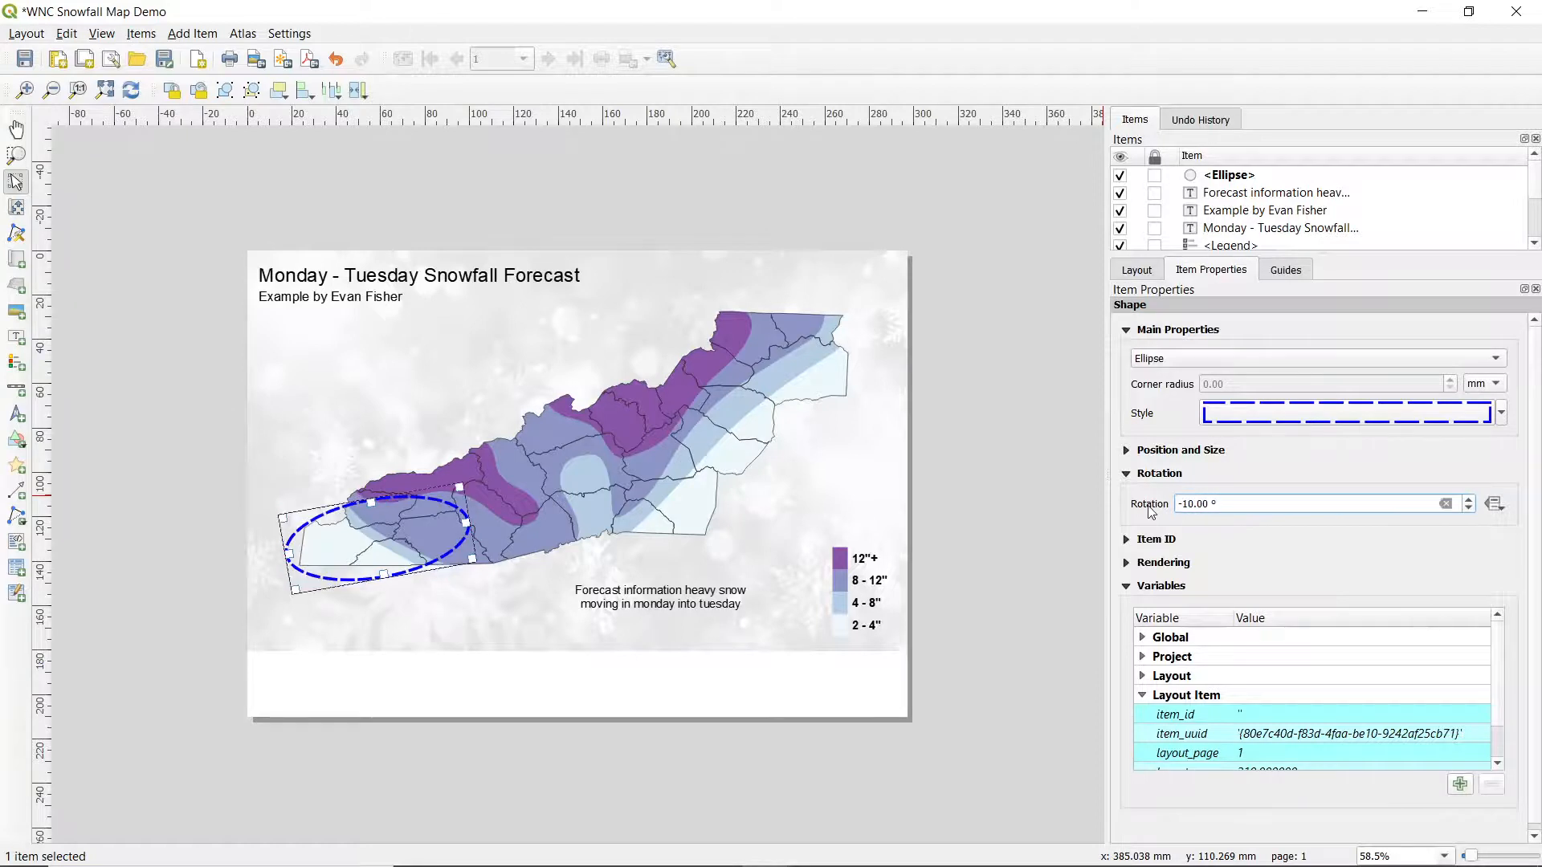
pyautogui.click(663, 592)
# Step: Add a label about 63 by 14 mm below the dashed ellipse, reading "Area of Greatest Uncertainty"
pyautogui.click(182, 38)
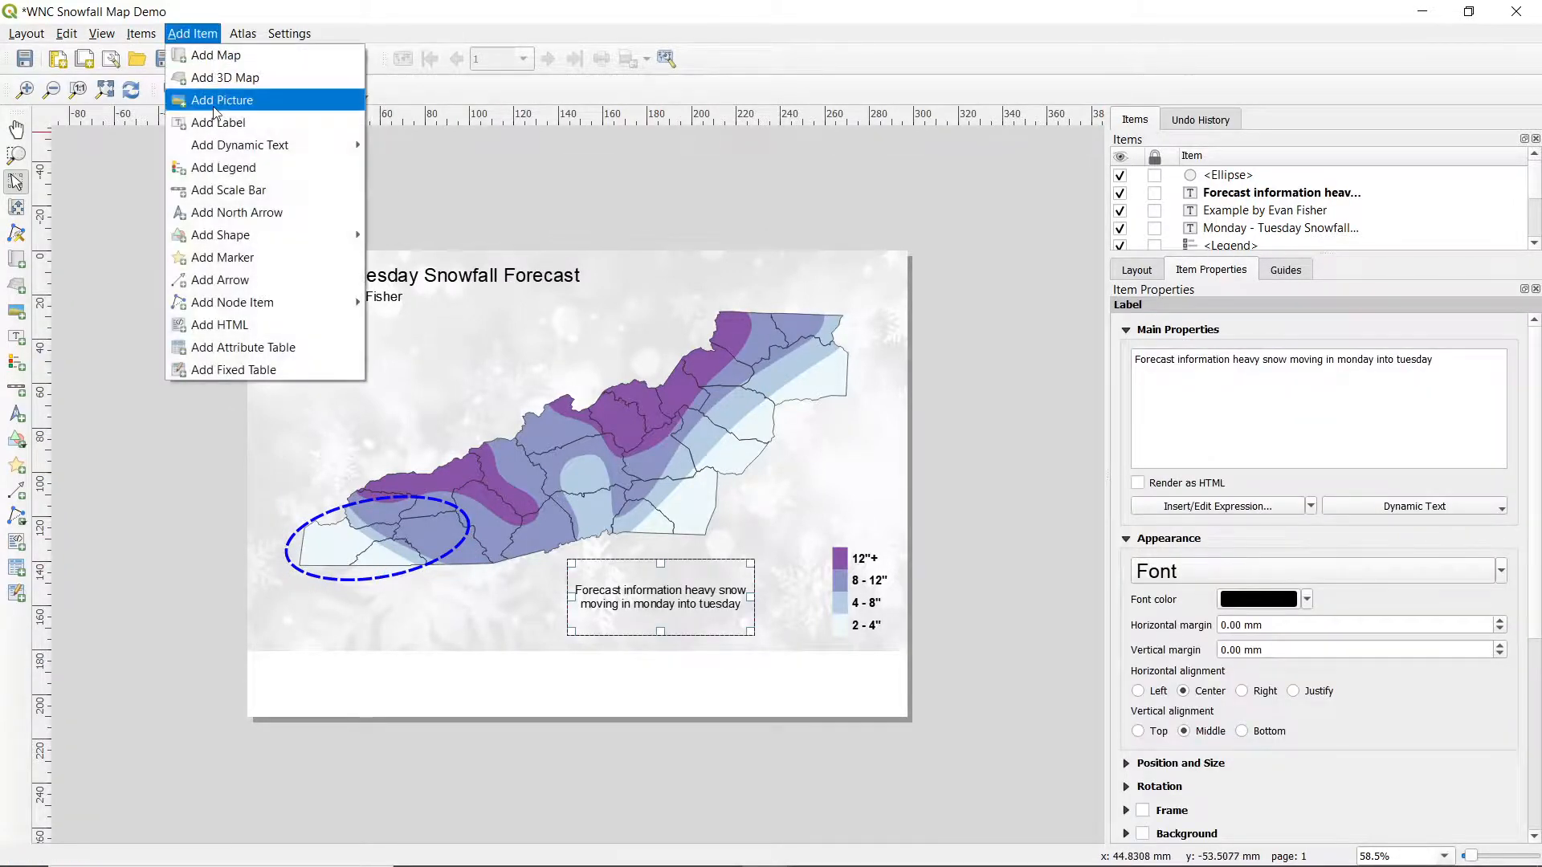
pyautogui.click(216, 117)
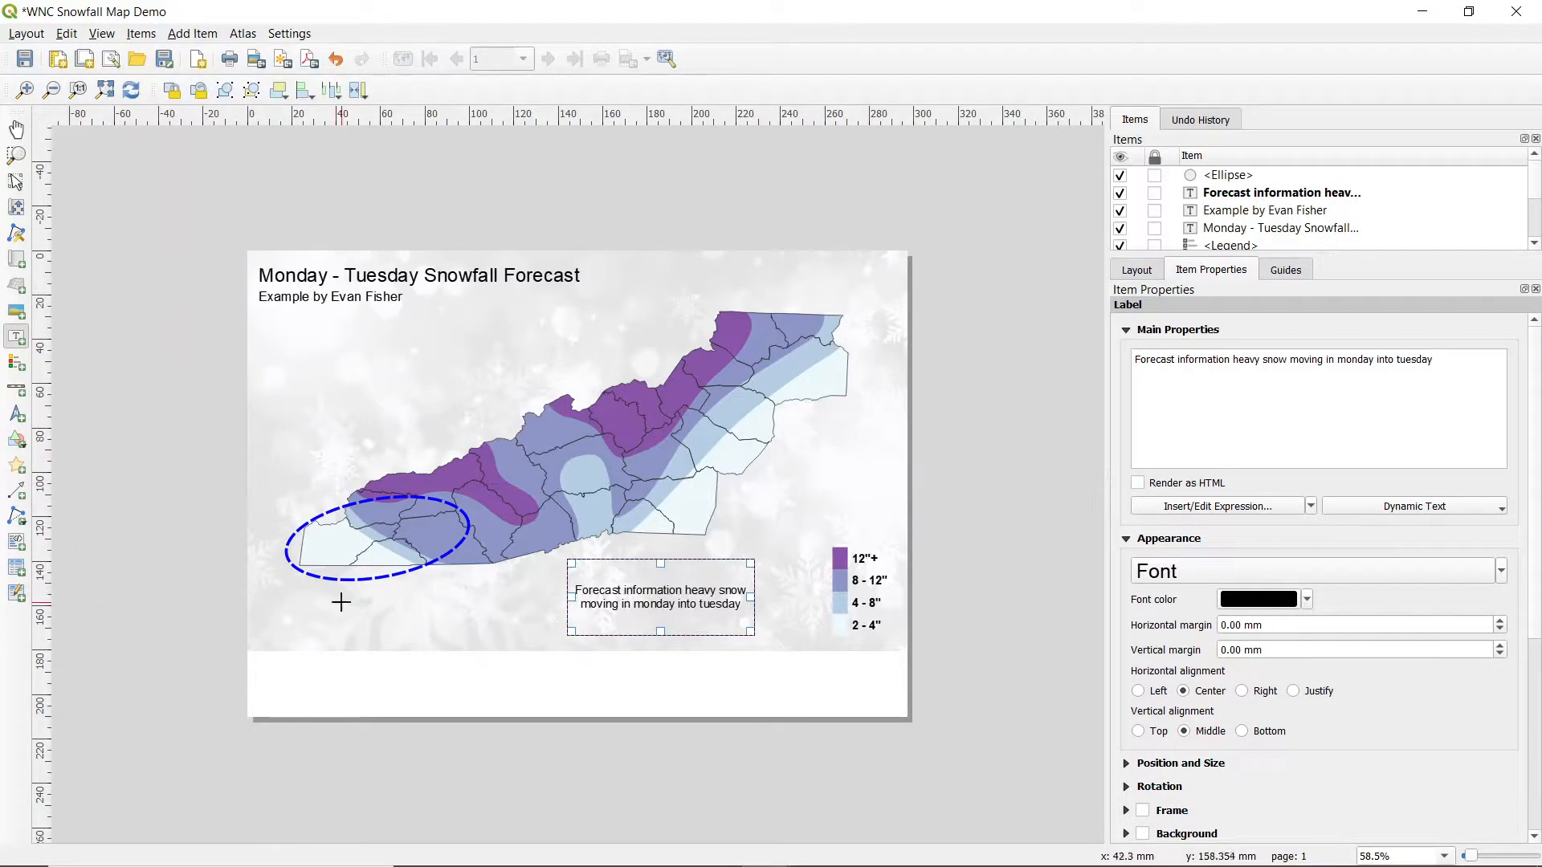
pyautogui.moveTo(342, 604); pyautogui.dragTo(482, 634)
pyautogui.click(1183, 449)
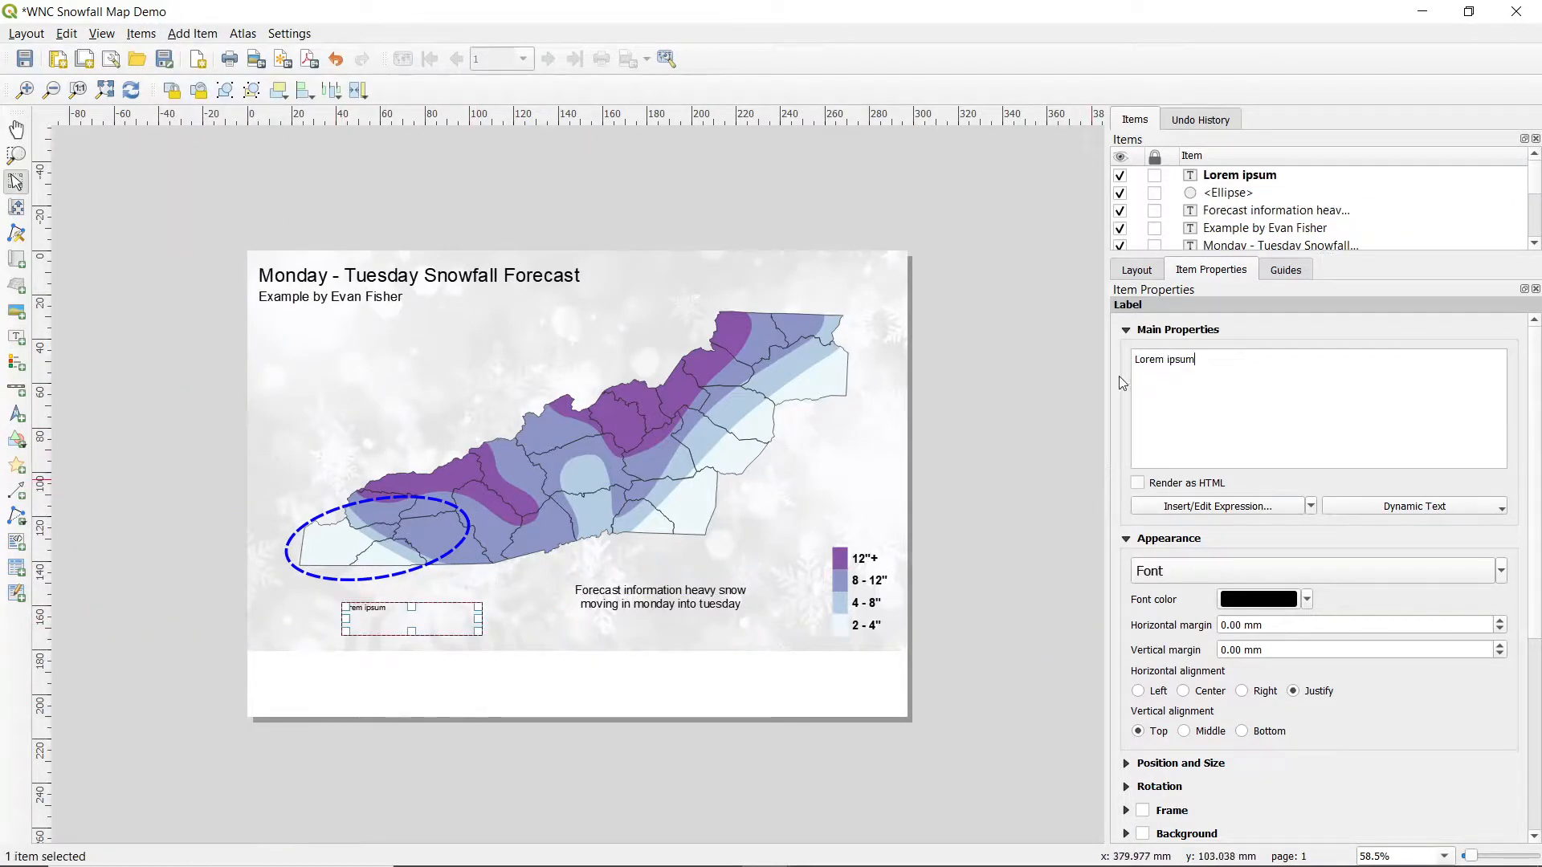
pyautogui.write('A')
pyautogui.hotkey('ctrl', 'shift', 'Left')
pyautogui.hotkey('ctrl', 'shift', 'Left')
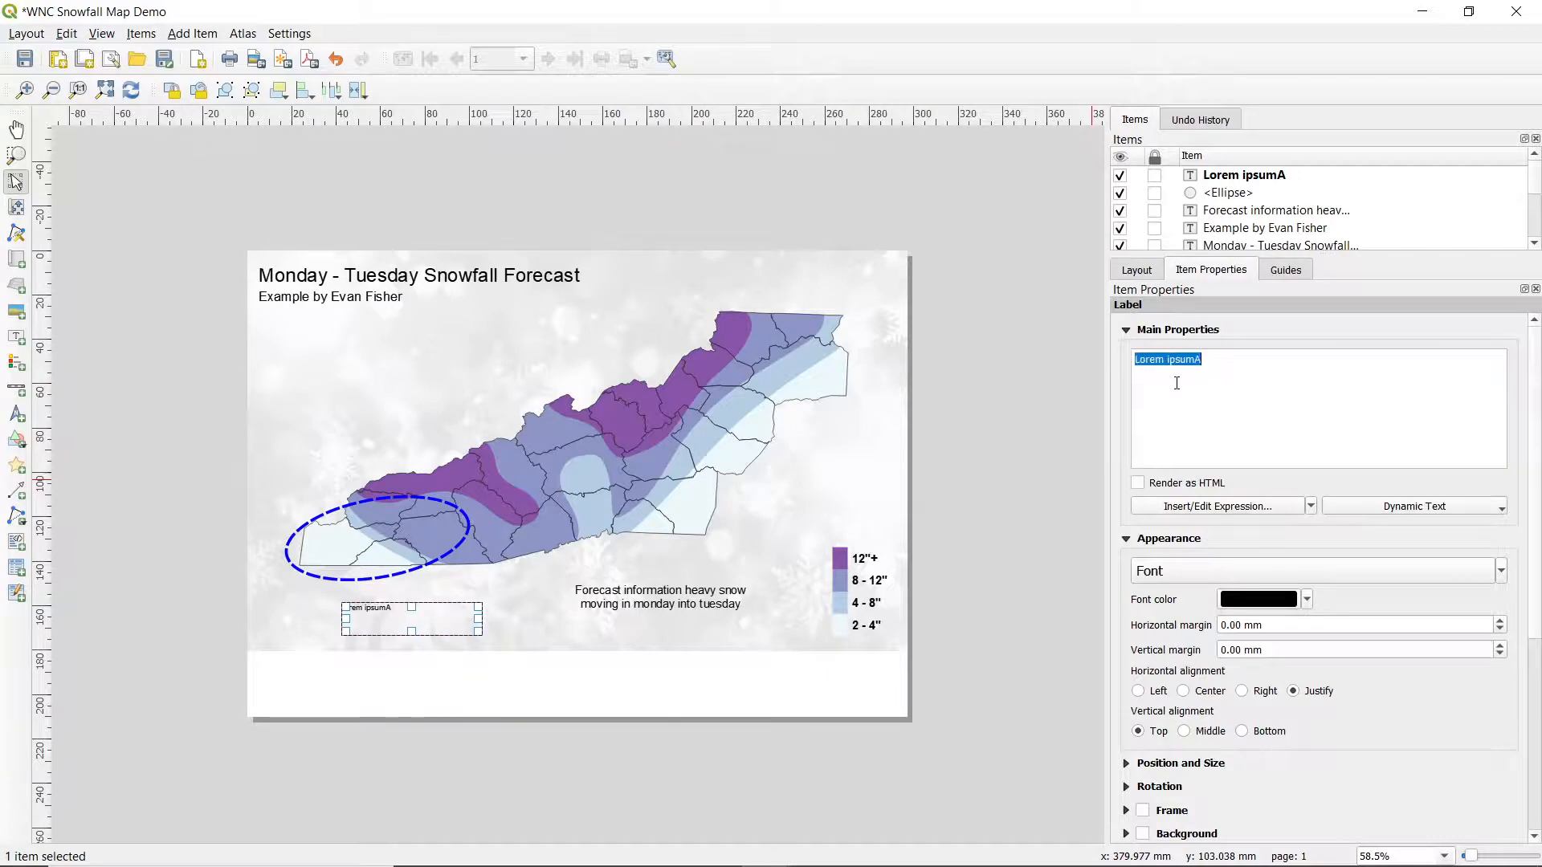
pyautogui.write('Area of Greatest Uncerc')
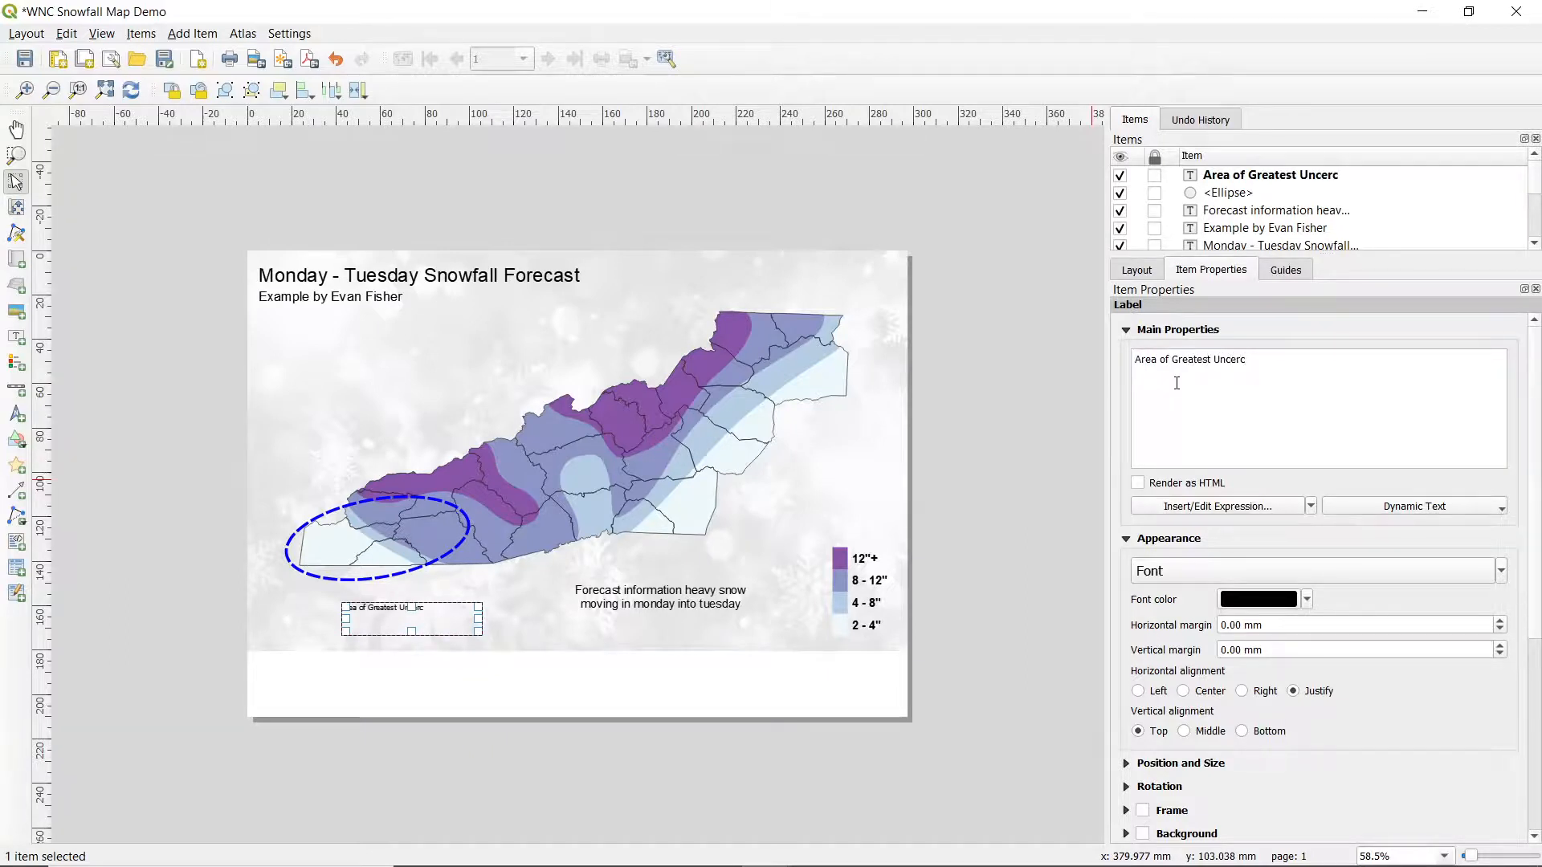
pyautogui.press('BackSpace')
pyautogui.write('tainty')
# Step: Set the uncertainty label's font to Arial at size 16
pyautogui.click(1193, 572)
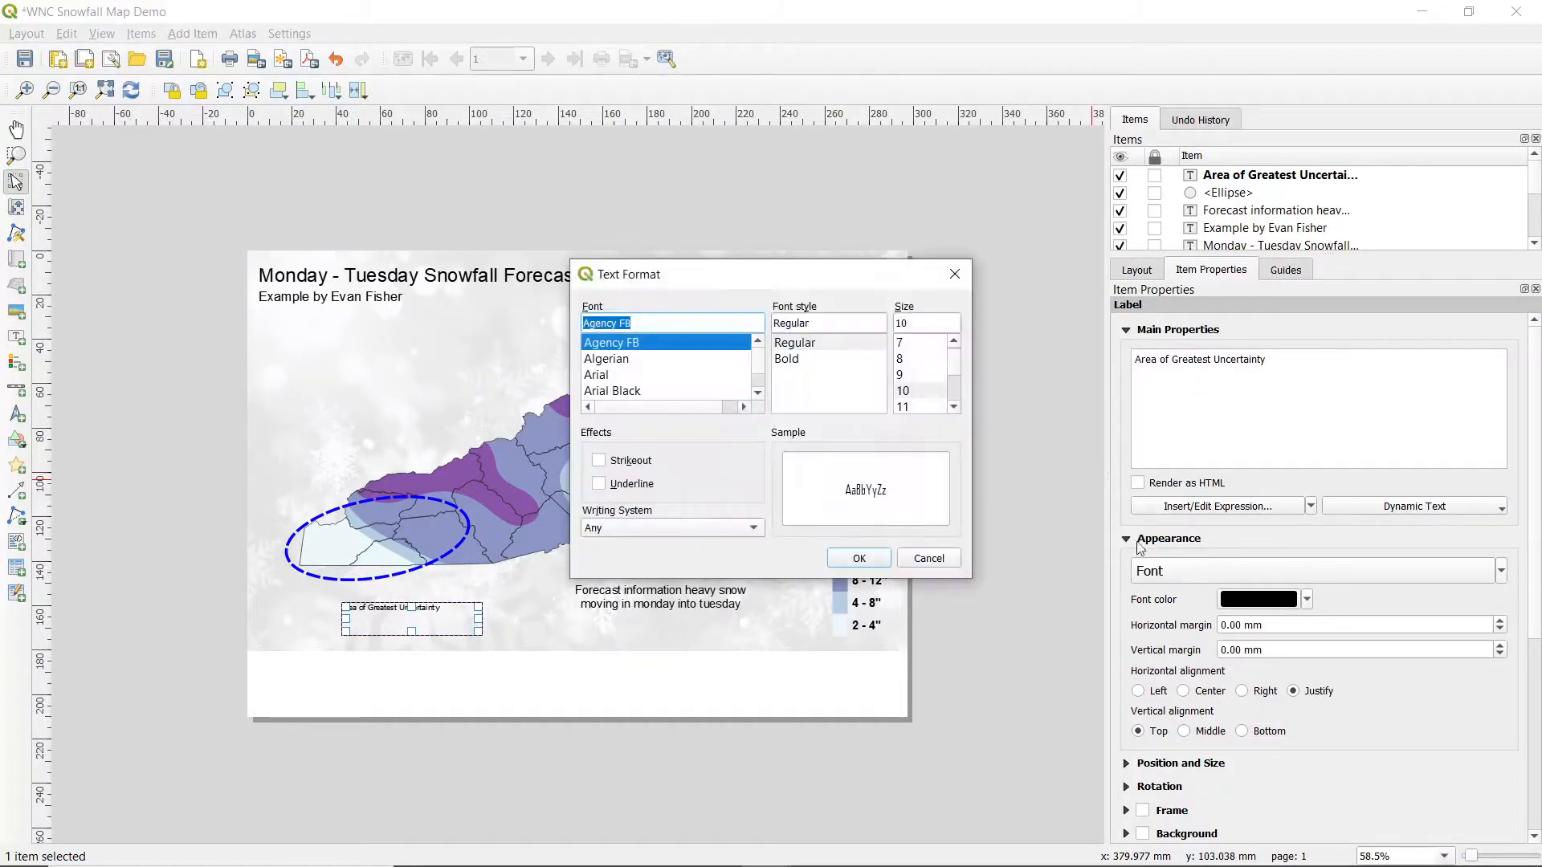
pyautogui.press('Down')
pyautogui.doubleClick(930, 325)
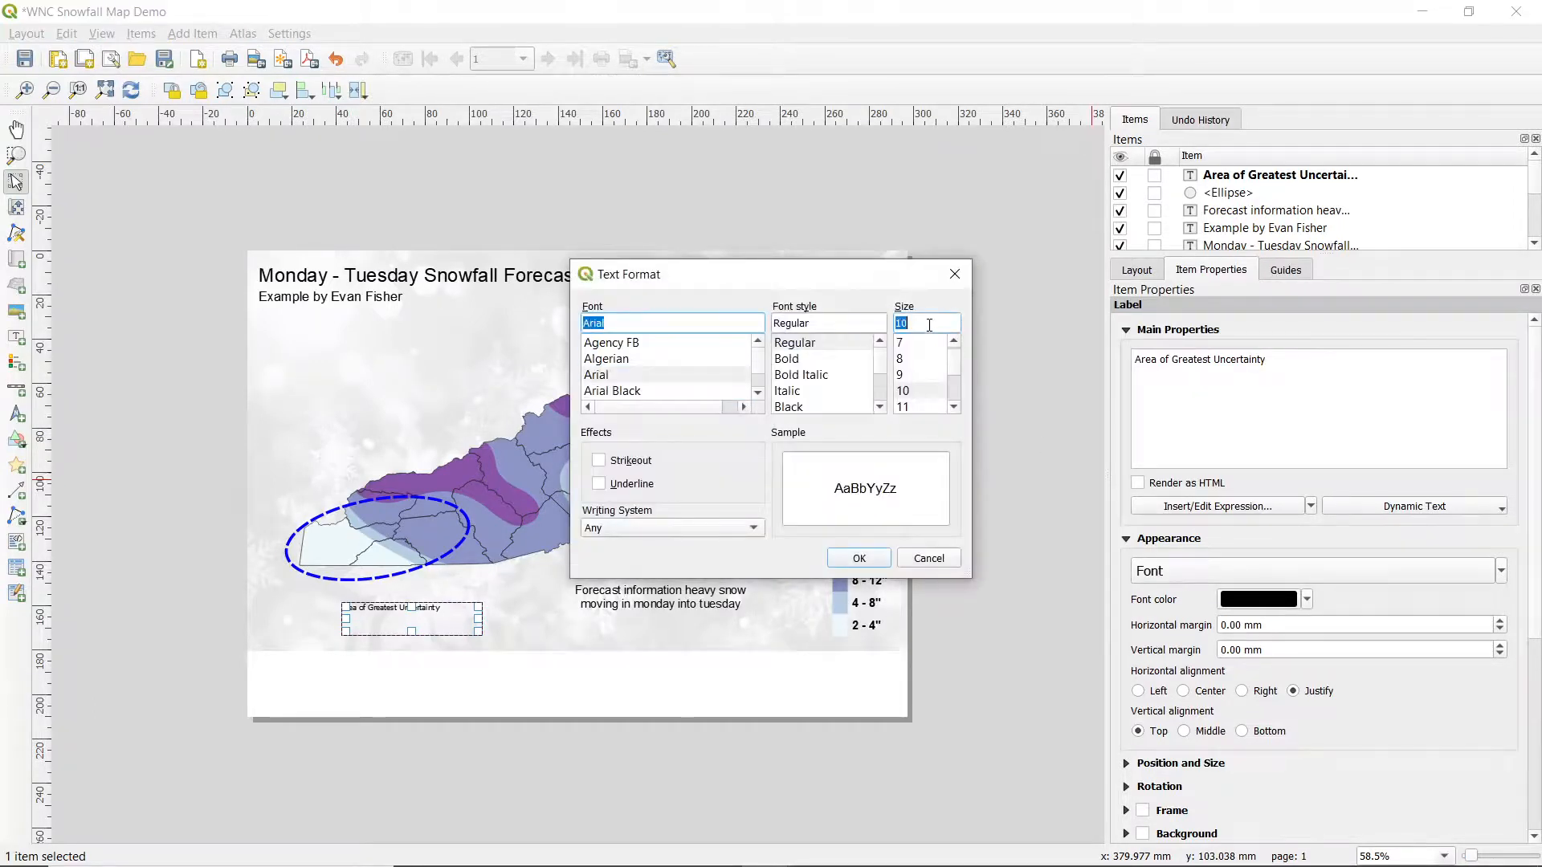
pyautogui.write('16')
pyautogui.press('Return')
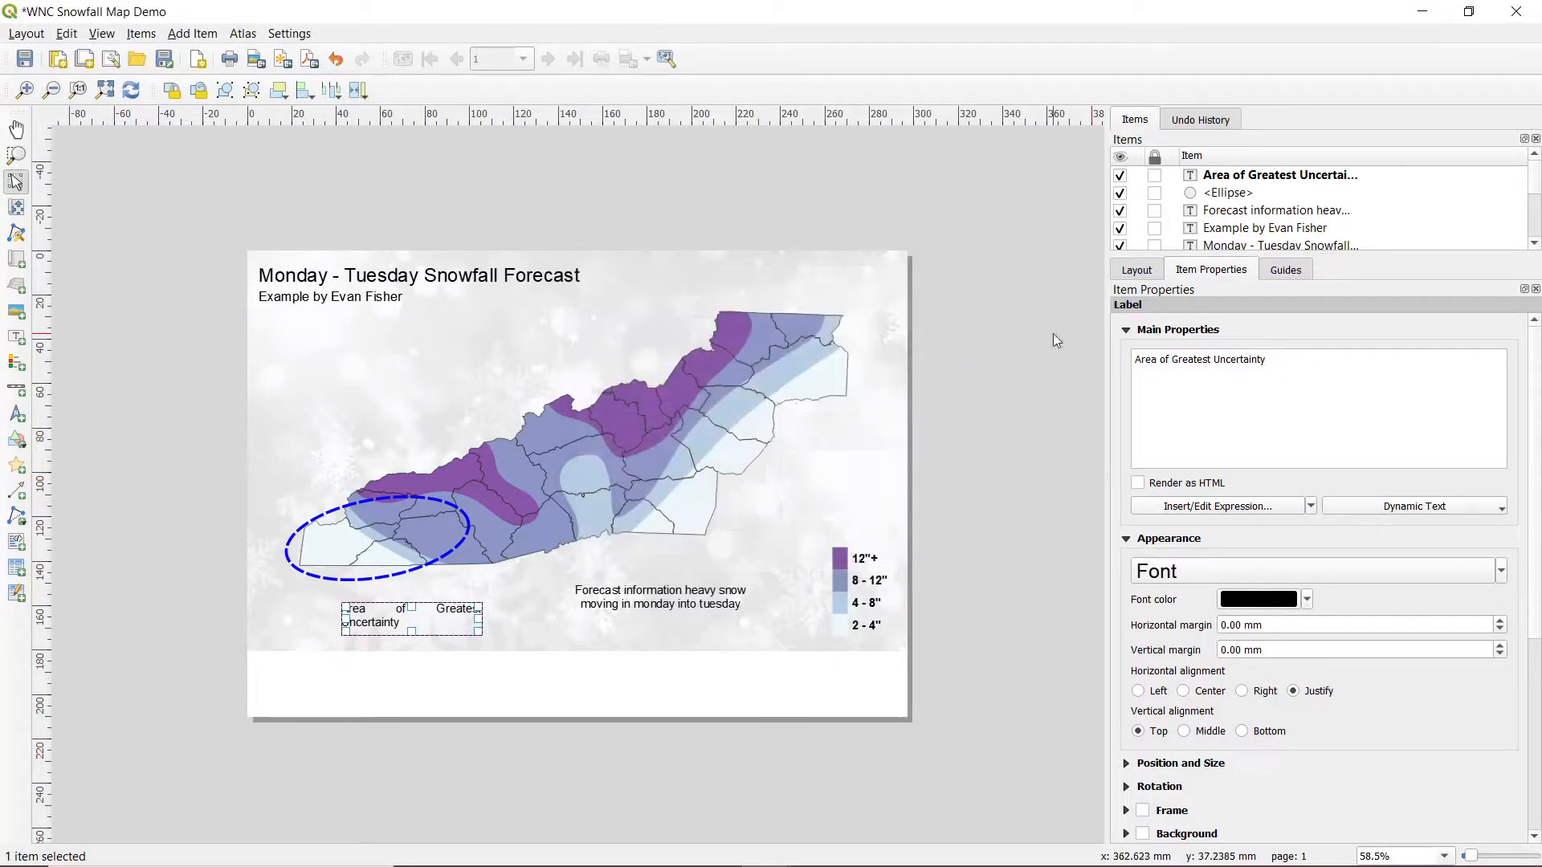
# Step: Add an exclamation mark to the end of the uncertainty label and align its text to Center horizontally and Middle vertically
pyautogui.click(1362, 388)
pyautogui.write('!')
pyautogui.click(1186, 691)
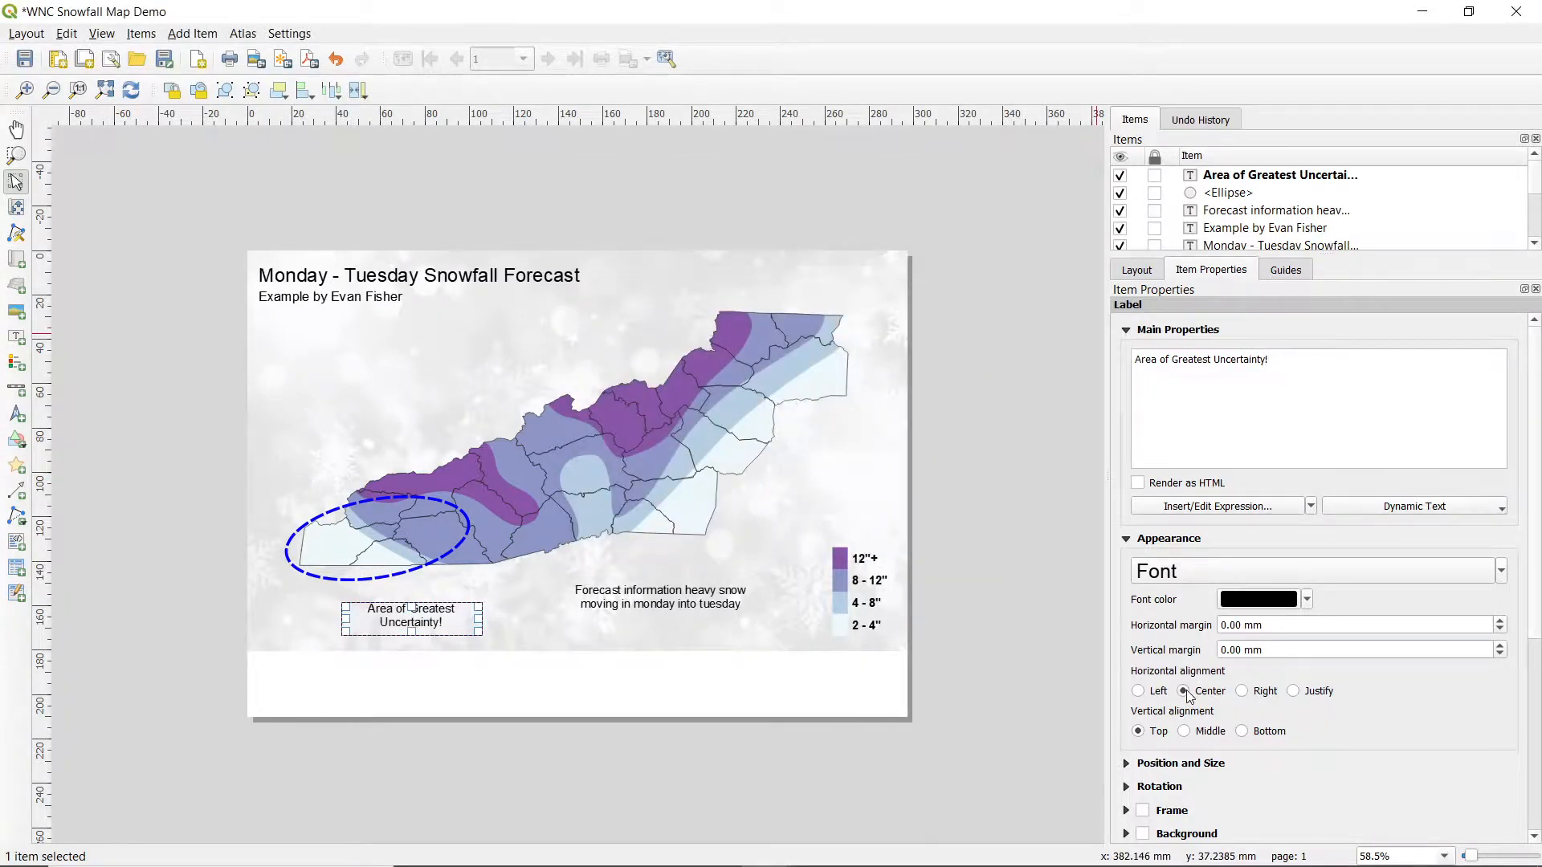
pyautogui.click(1186, 732)
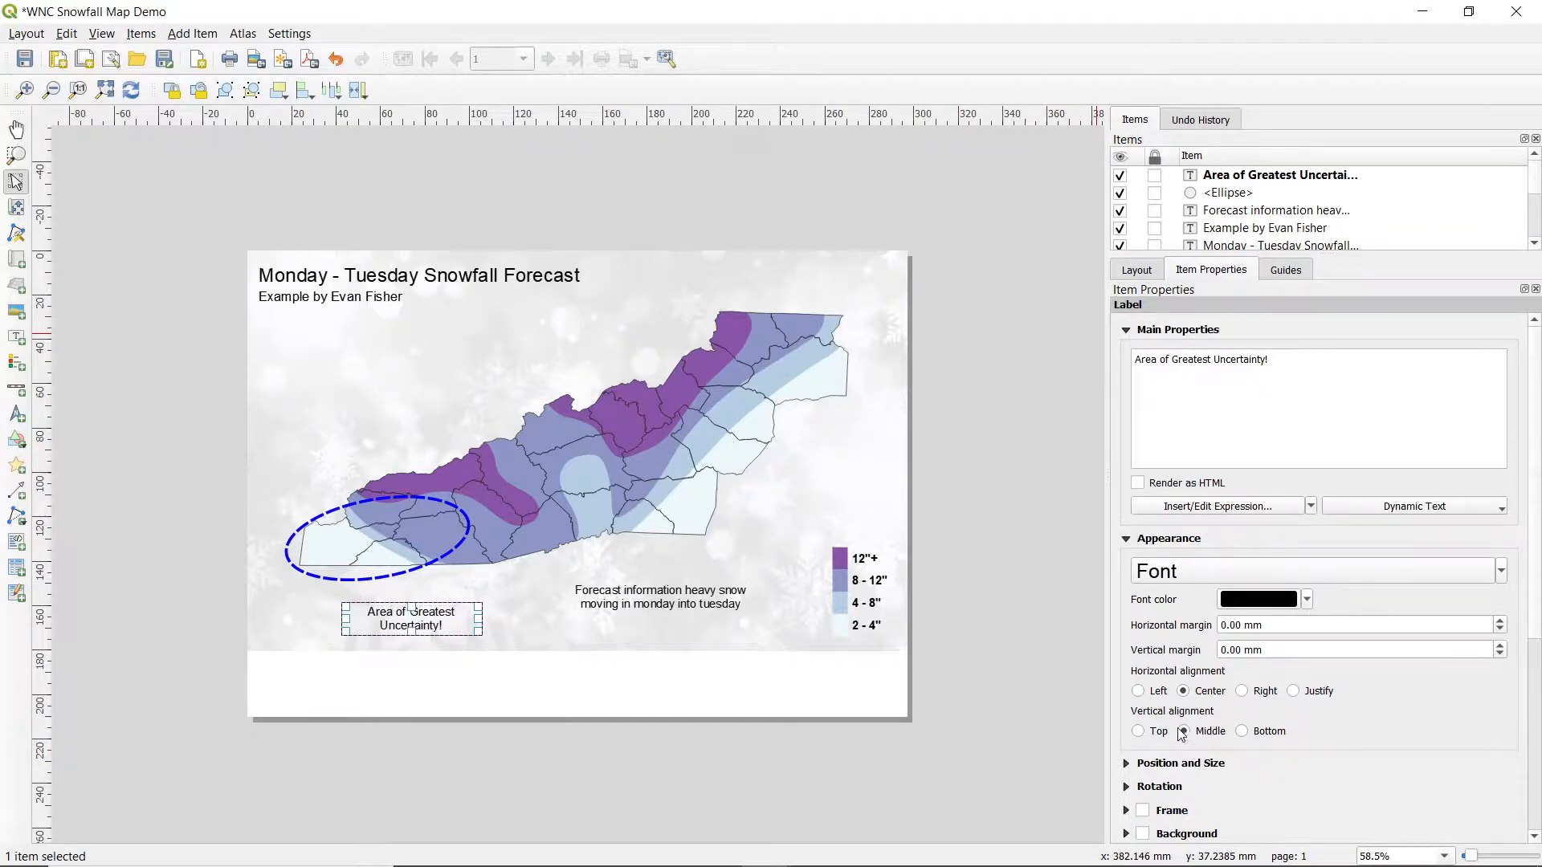
# Step: Draw a short arrow from the top of the uncertainty label up to the dashed ellipse, and deselect it
pyautogui.click(205, 35)
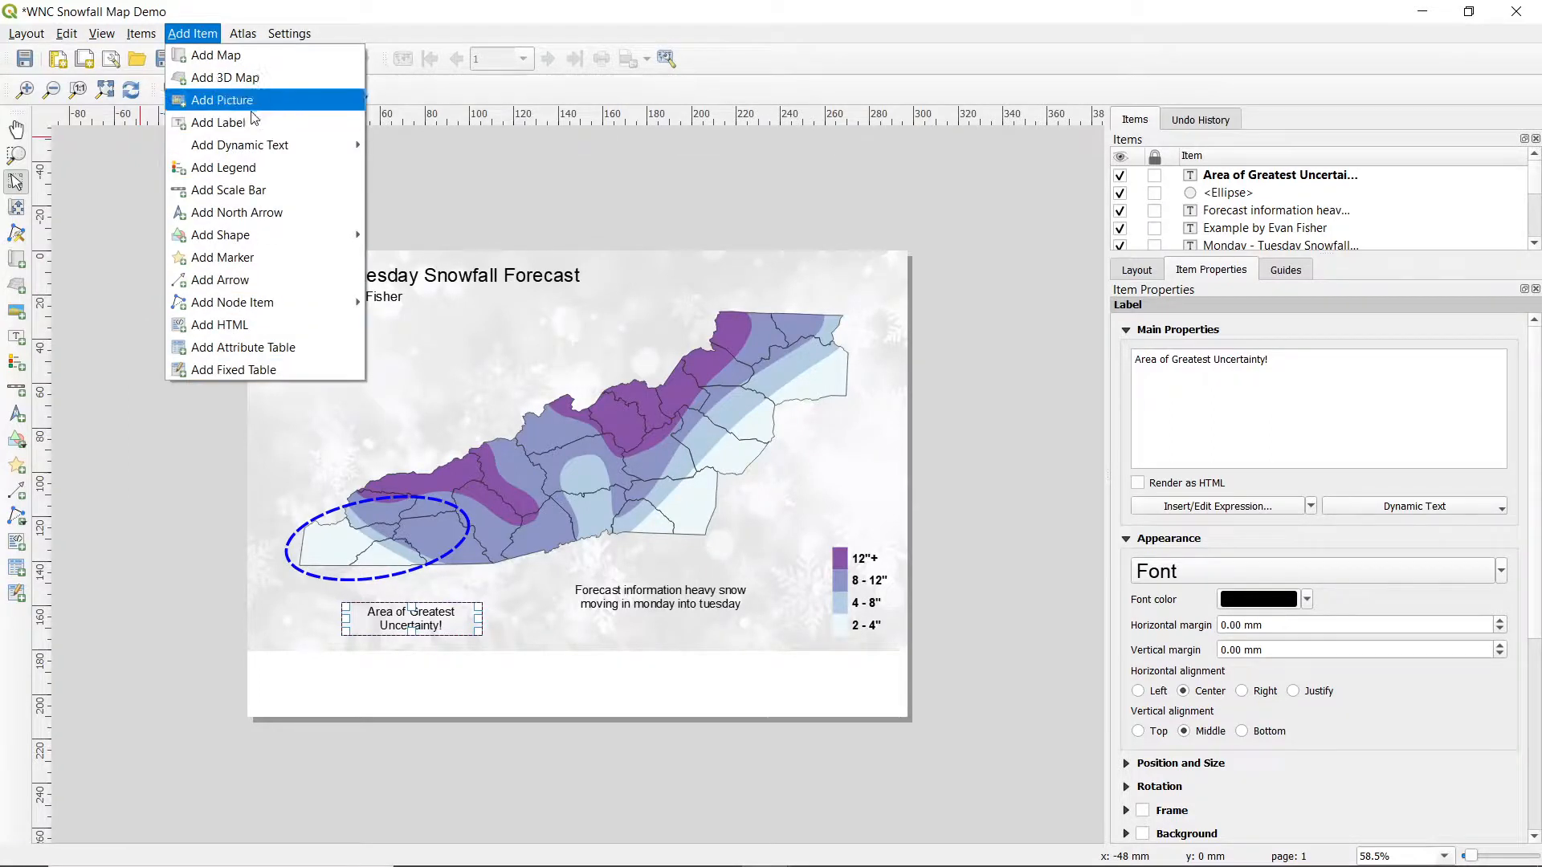
pyautogui.moveTo(243, 143)
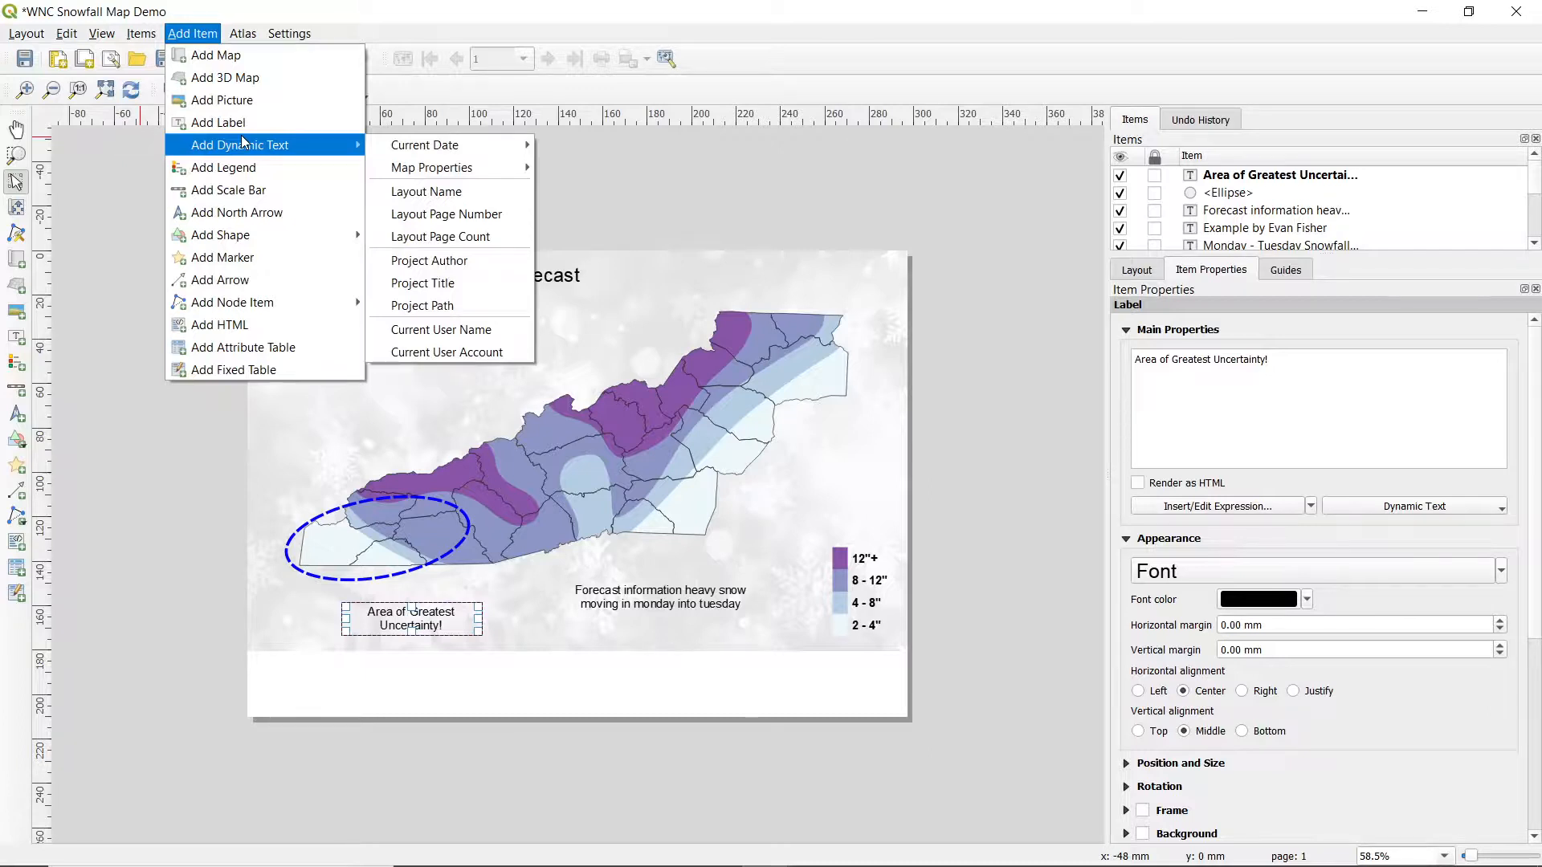
pyautogui.click(238, 281)
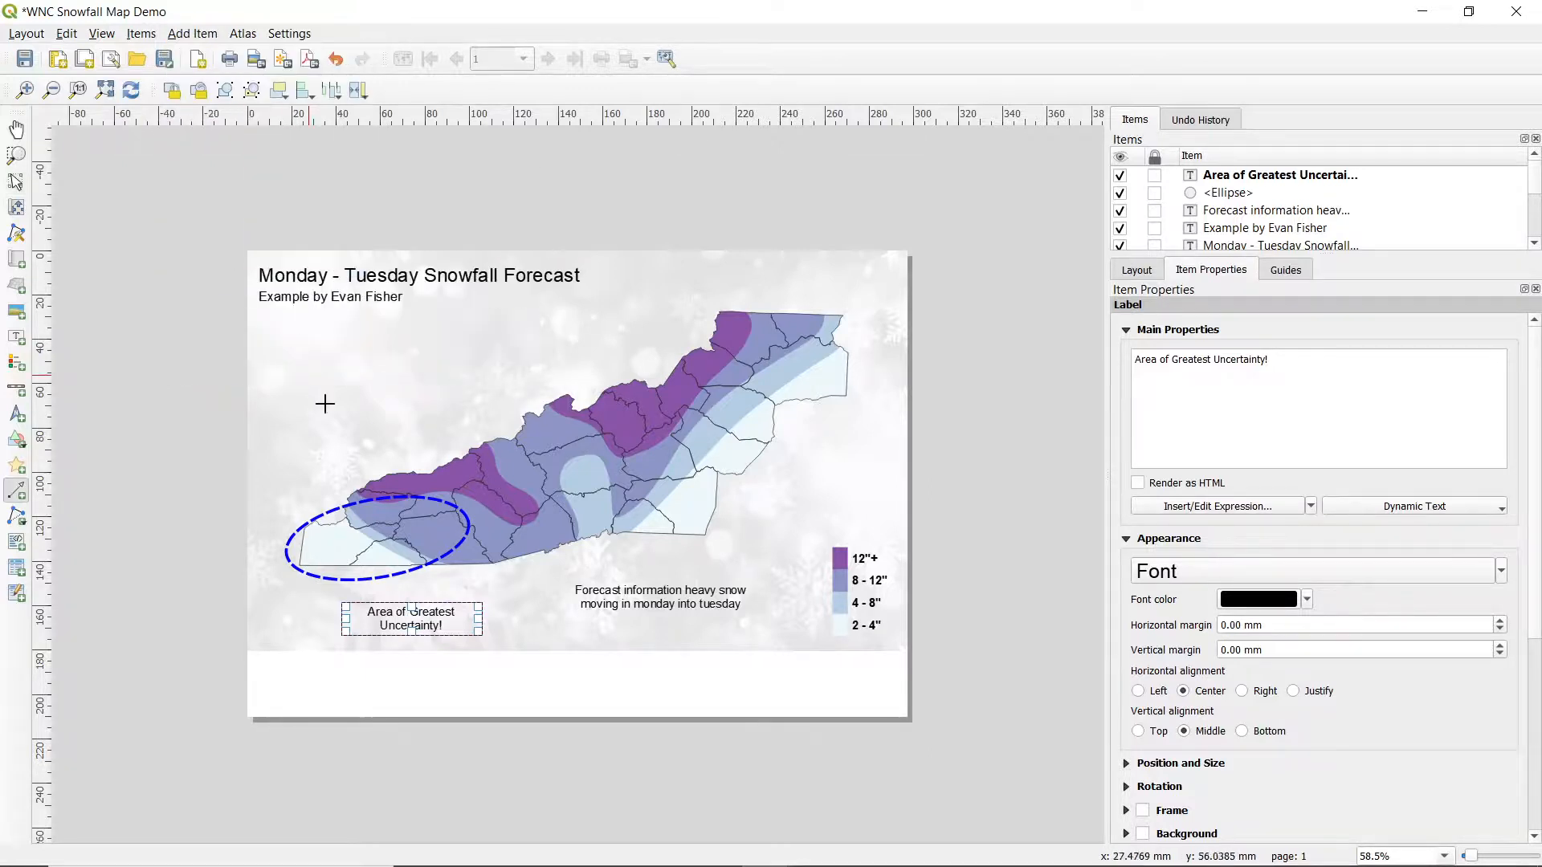
pyautogui.click(411, 602)
pyautogui.click(405, 580)
pyautogui.rightClick(405, 579)
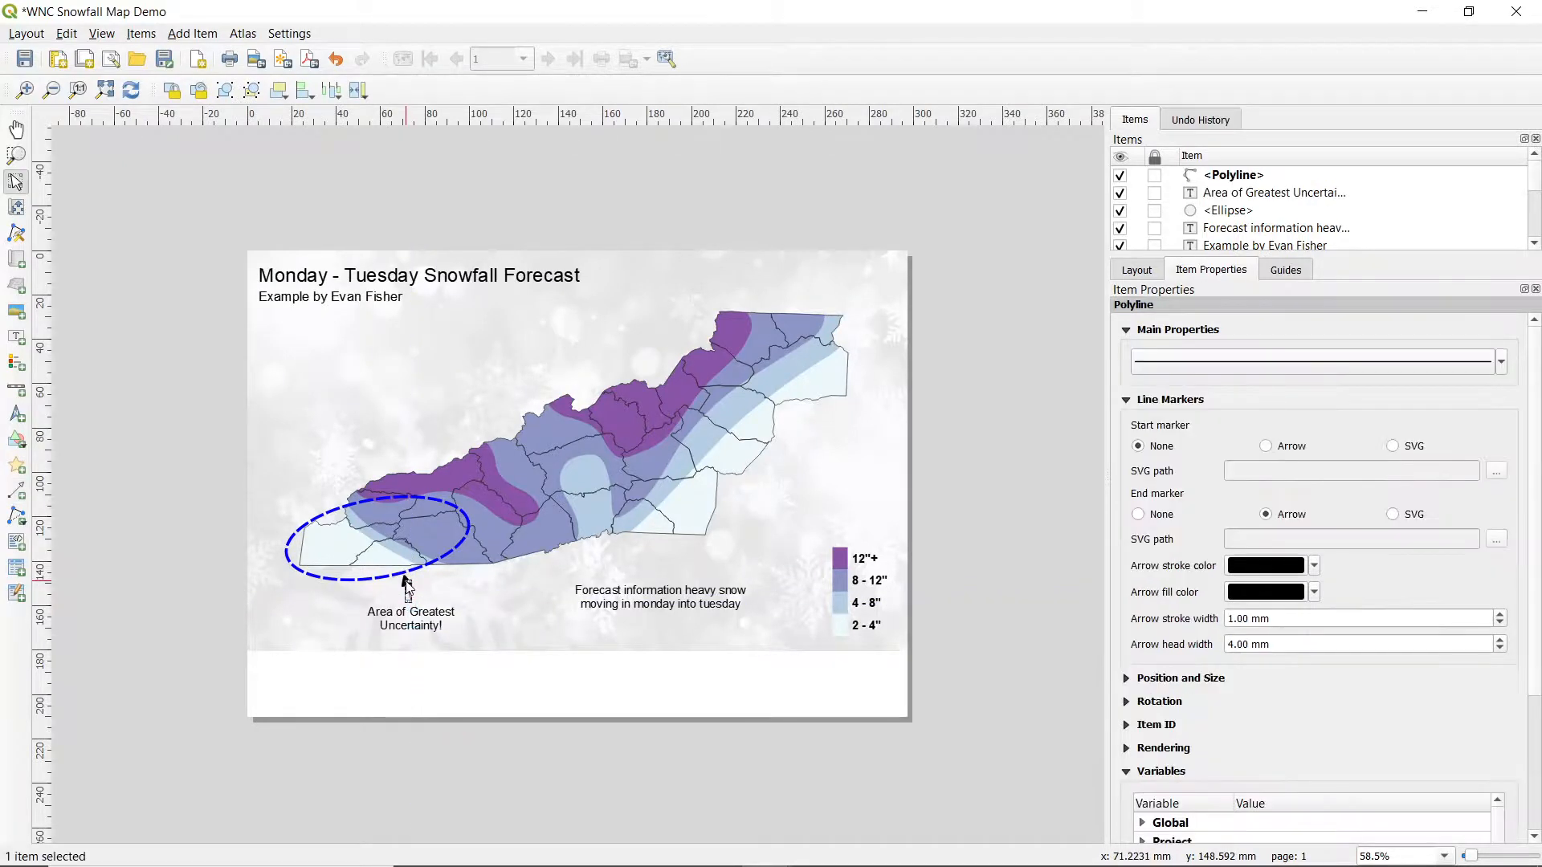
pyautogui.press('v')
pyautogui.click(153, 574)
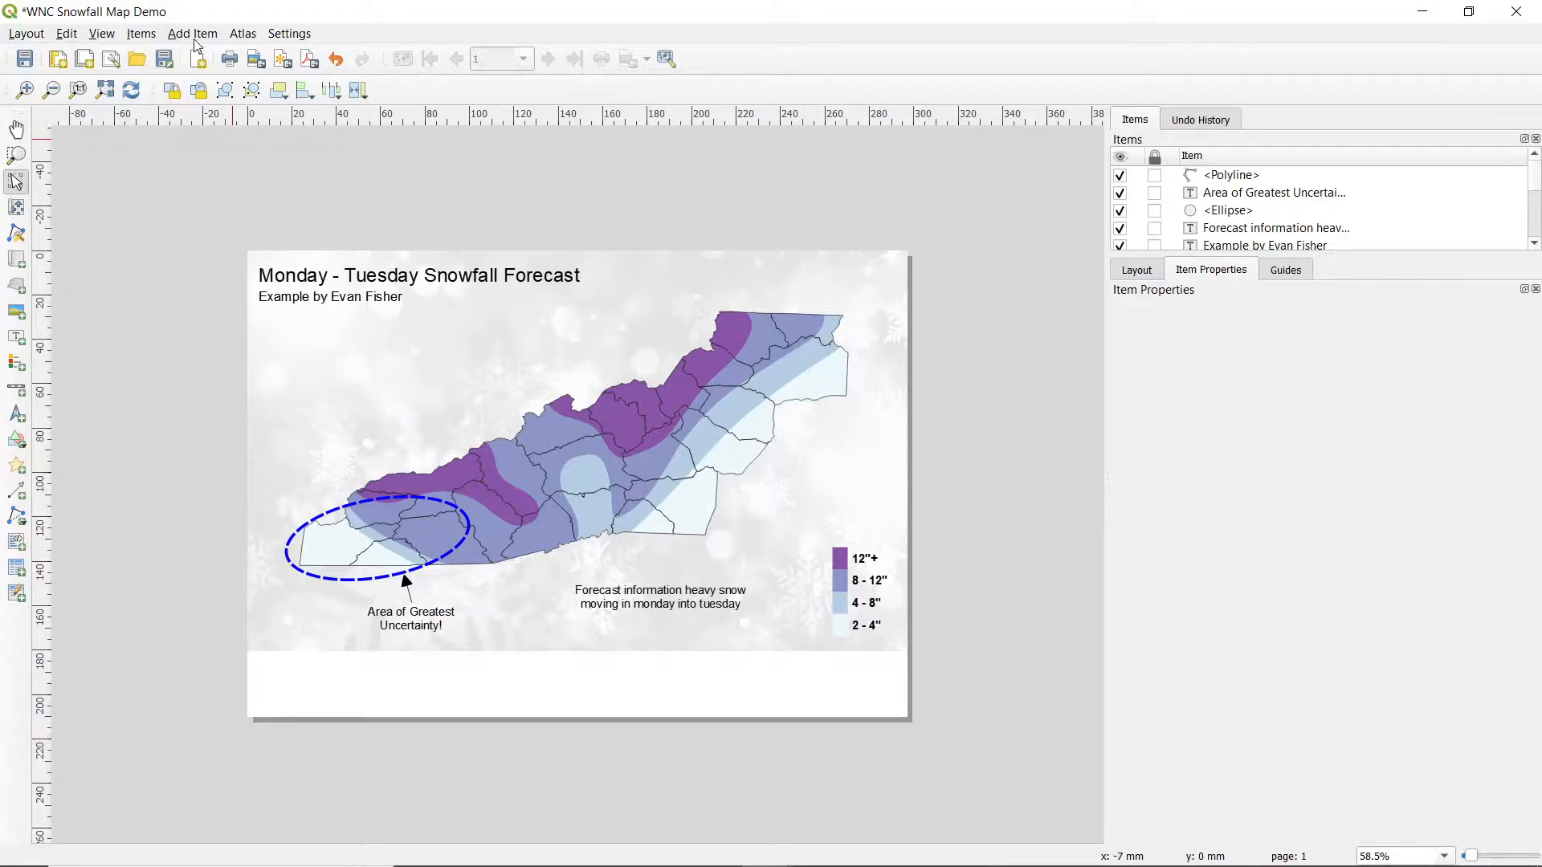
# Step: Export the layout as a PNG image named WNC Snowfall Map Demo in Downloads at 300 dpi, with Crop to Content enabled
pyautogui.click(24, 37)
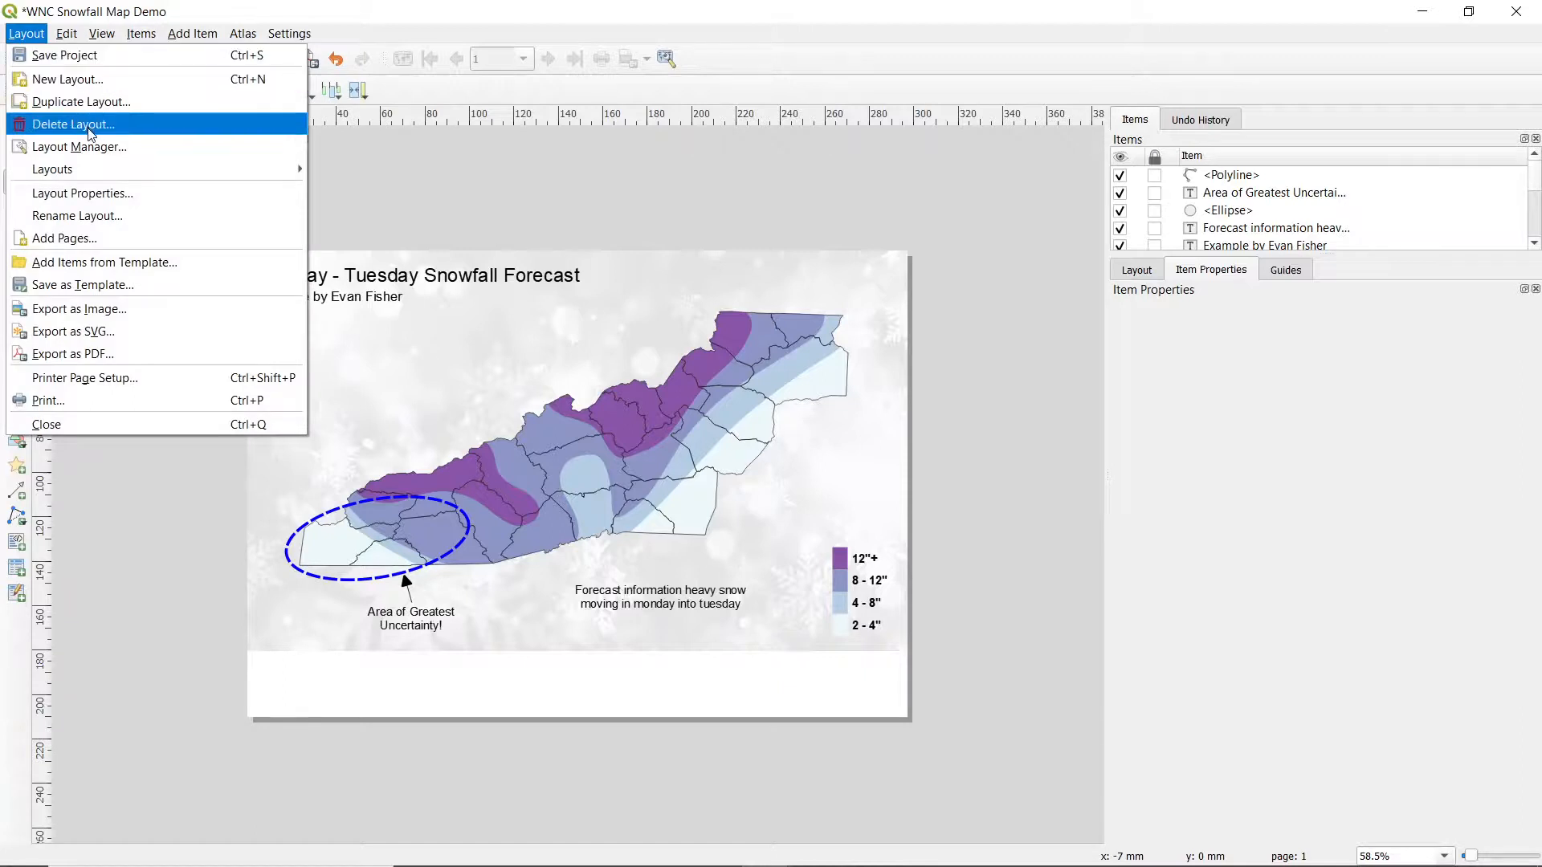
pyautogui.click(59, 310)
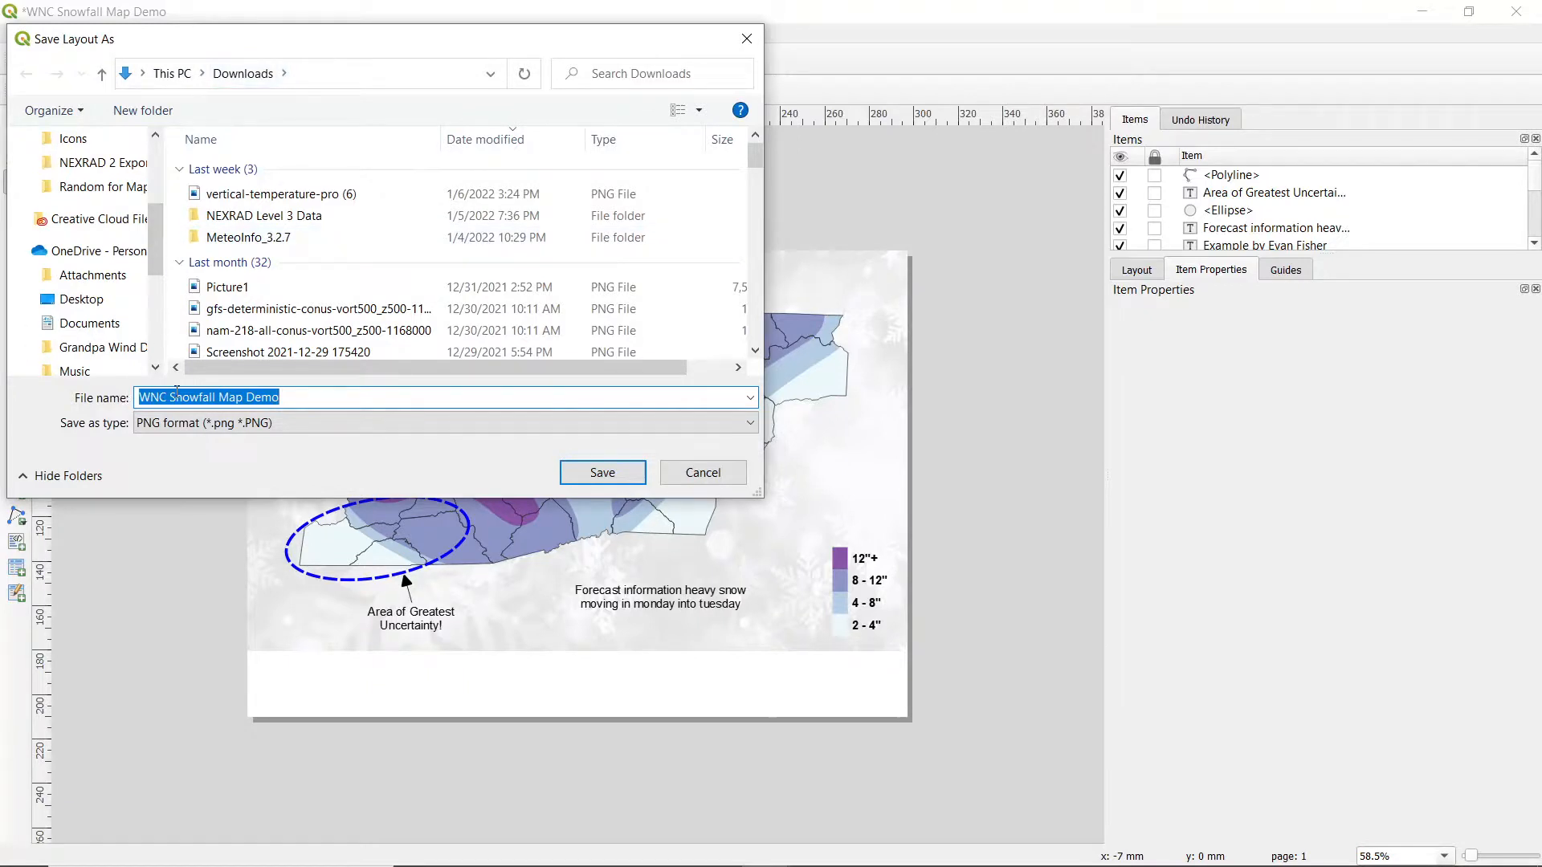
pyautogui.click(245, 426)
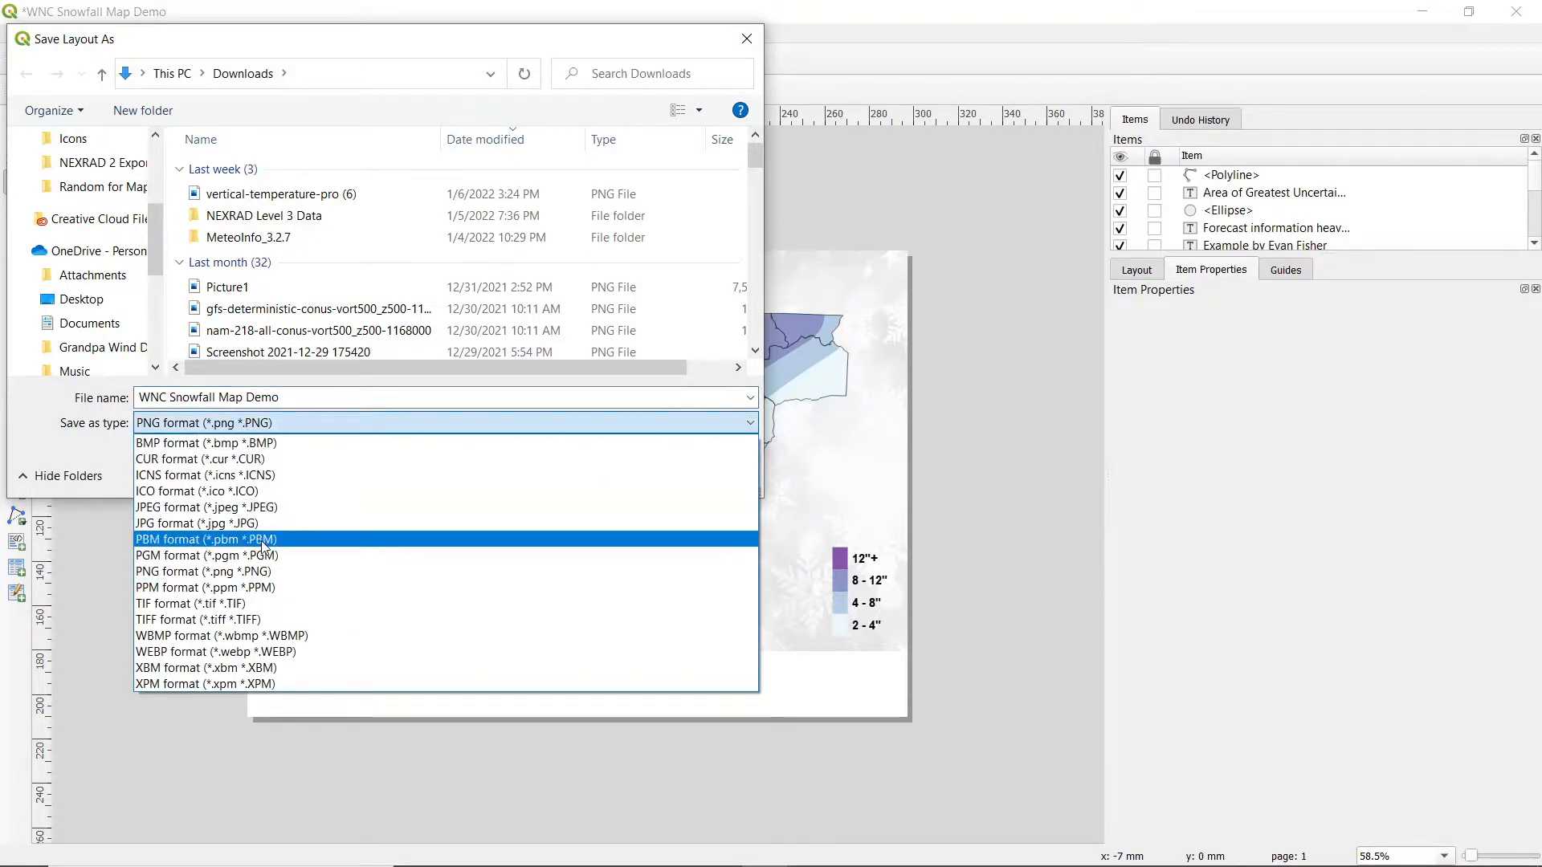
pyautogui.click(67, 441)
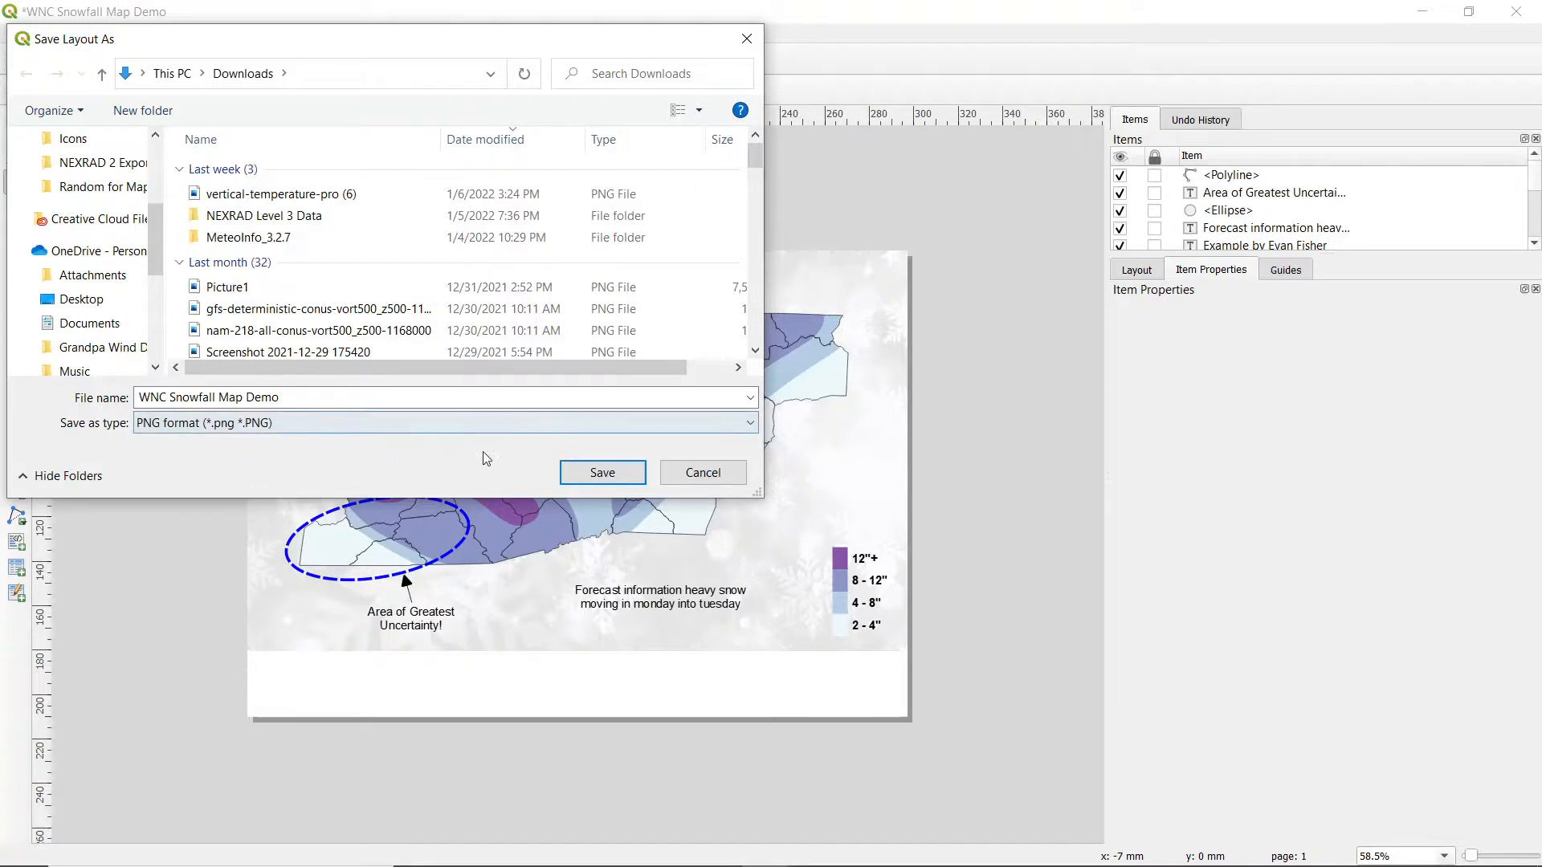
pyautogui.click(590, 474)
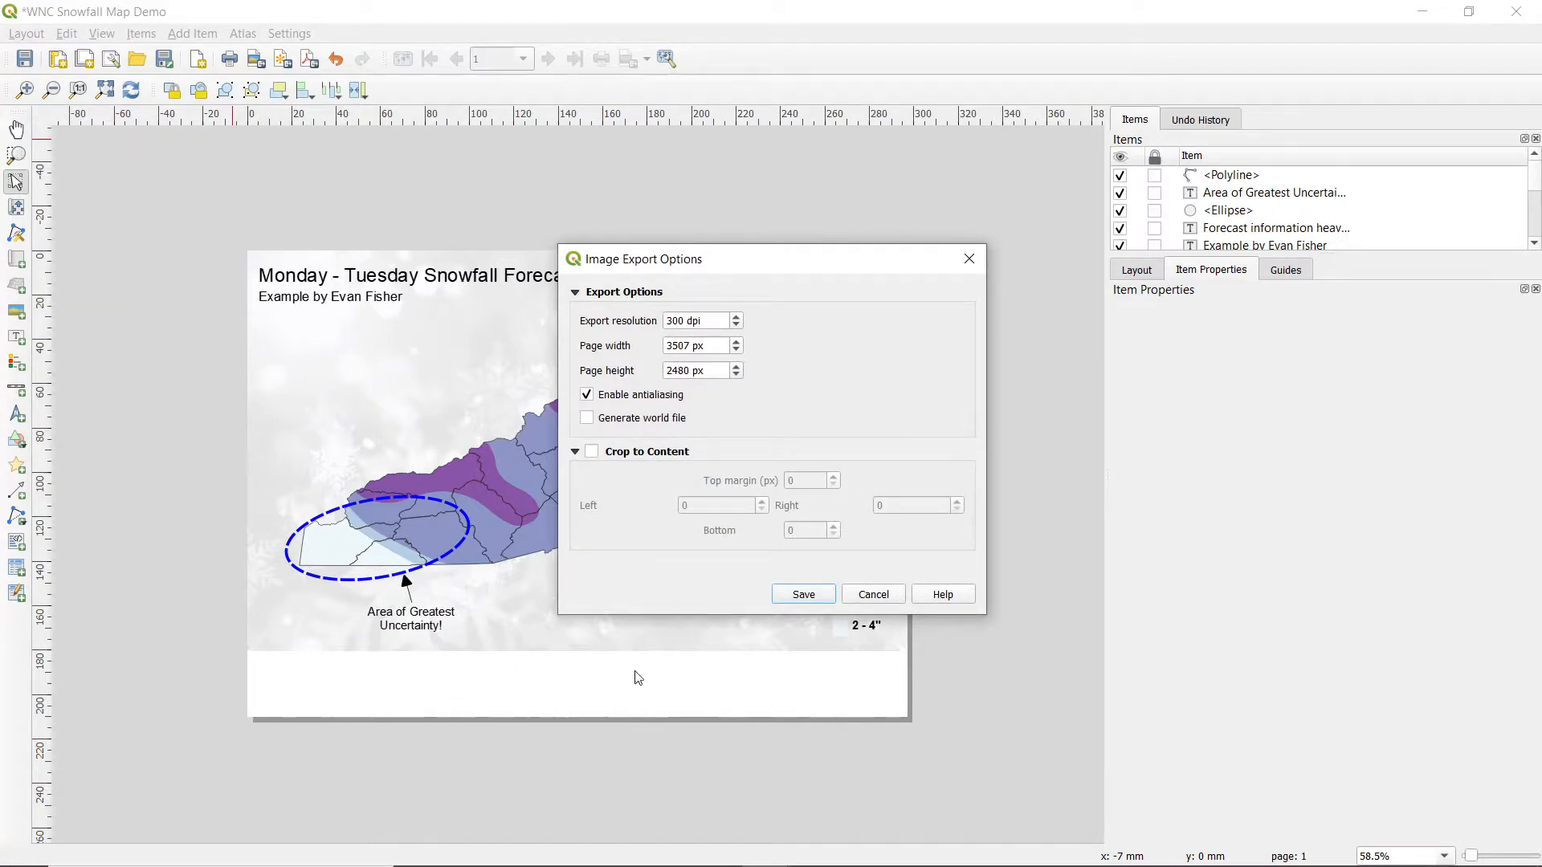
pyautogui.click(593, 452)
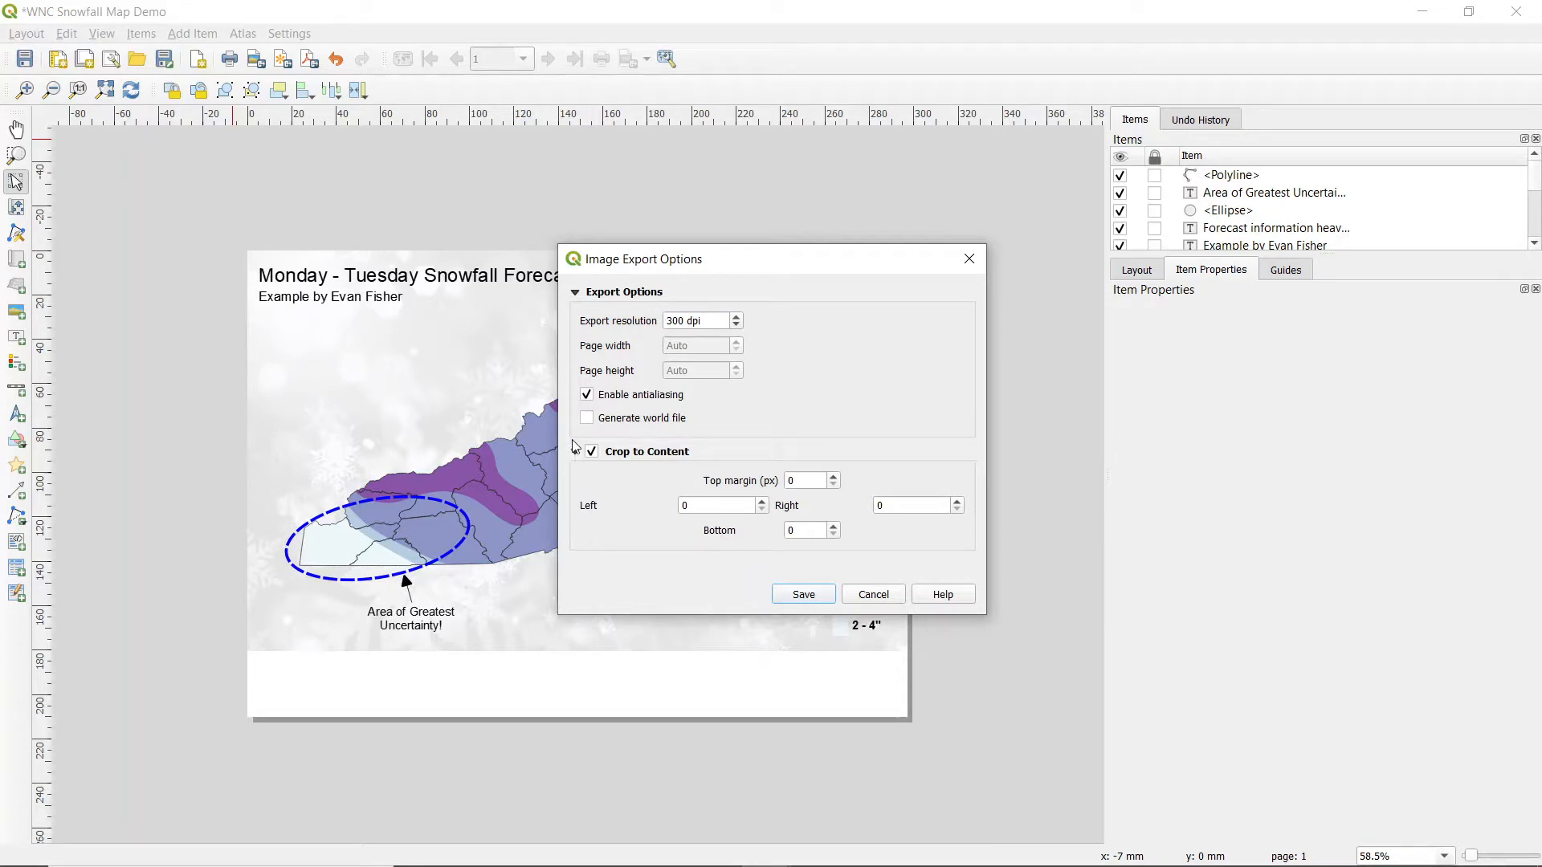
pyautogui.click(804, 595)
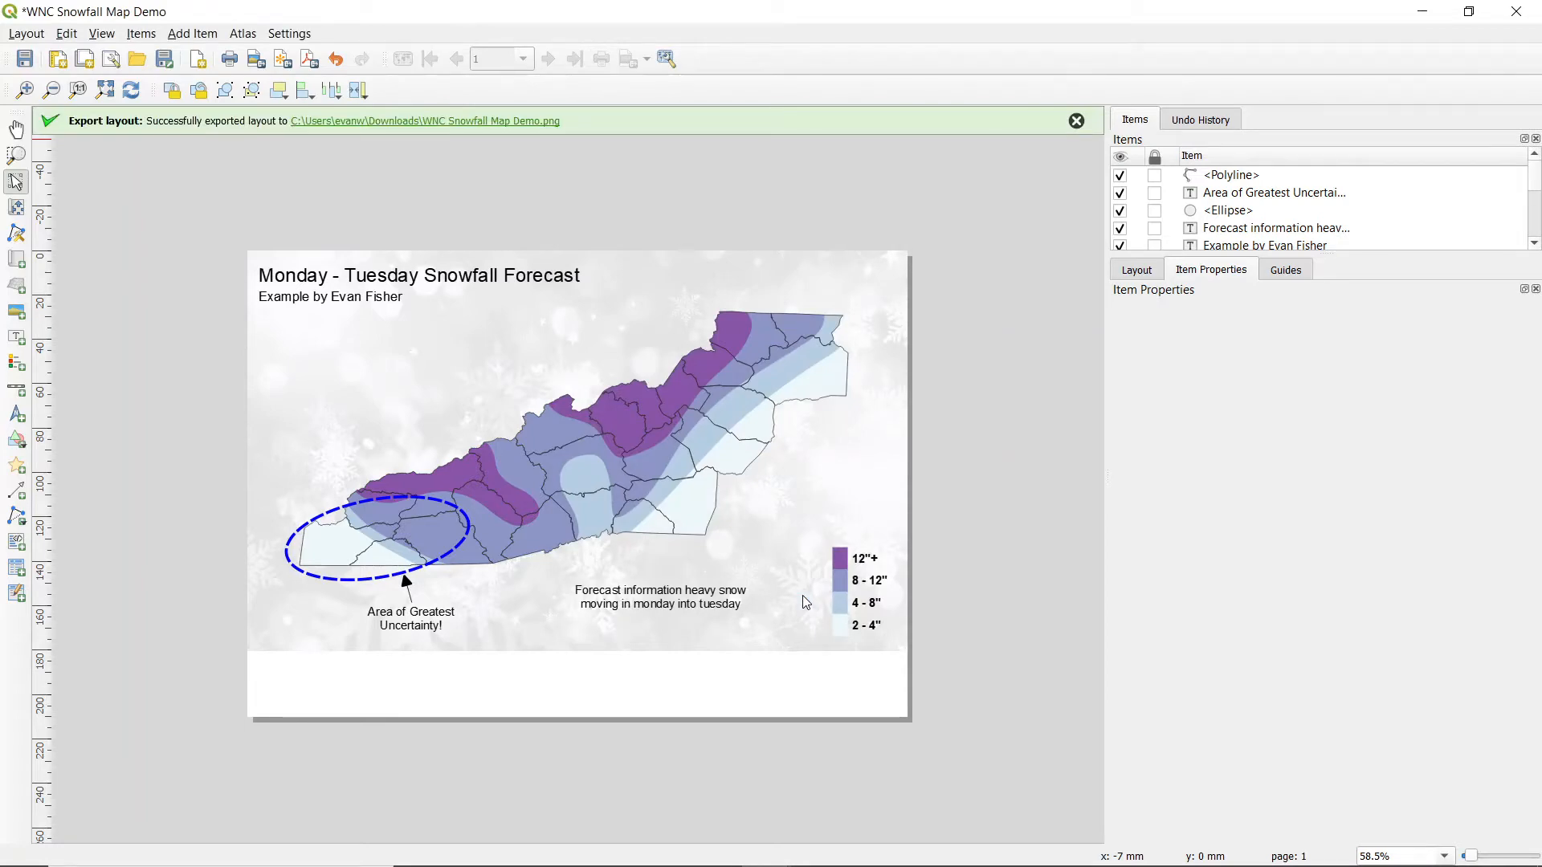
# Step: Switch to the Downloads folder in File Explorer and open the exported WNC Snowfall Map Demo image to check it
pyautogui.hotkey('alt', 'Tab')
pyautogui.hotkey('alt', 'Tab')
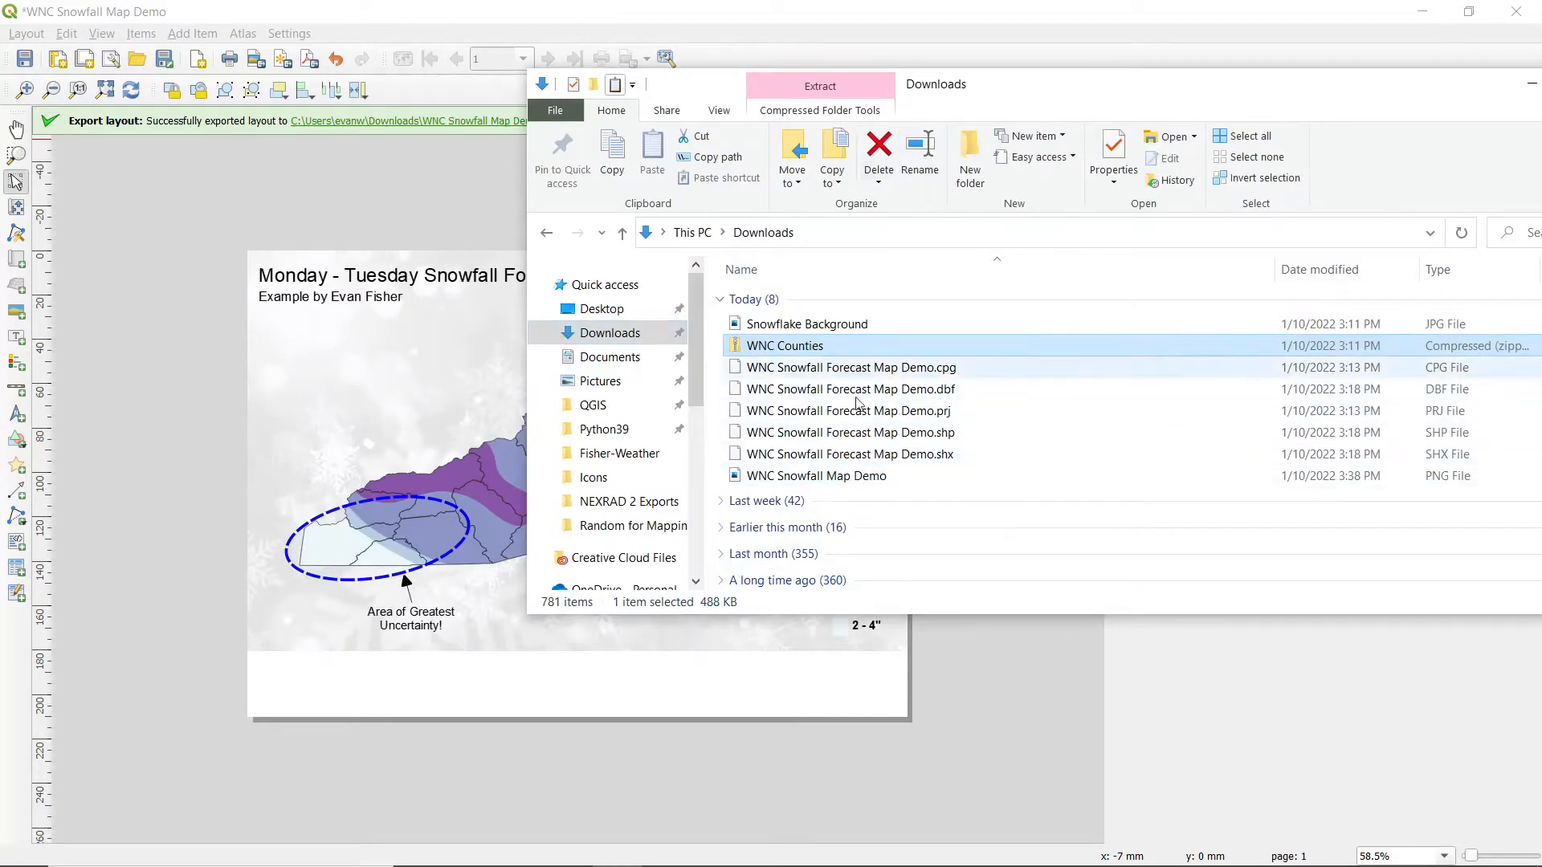
pyautogui.moveTo(783, 481)
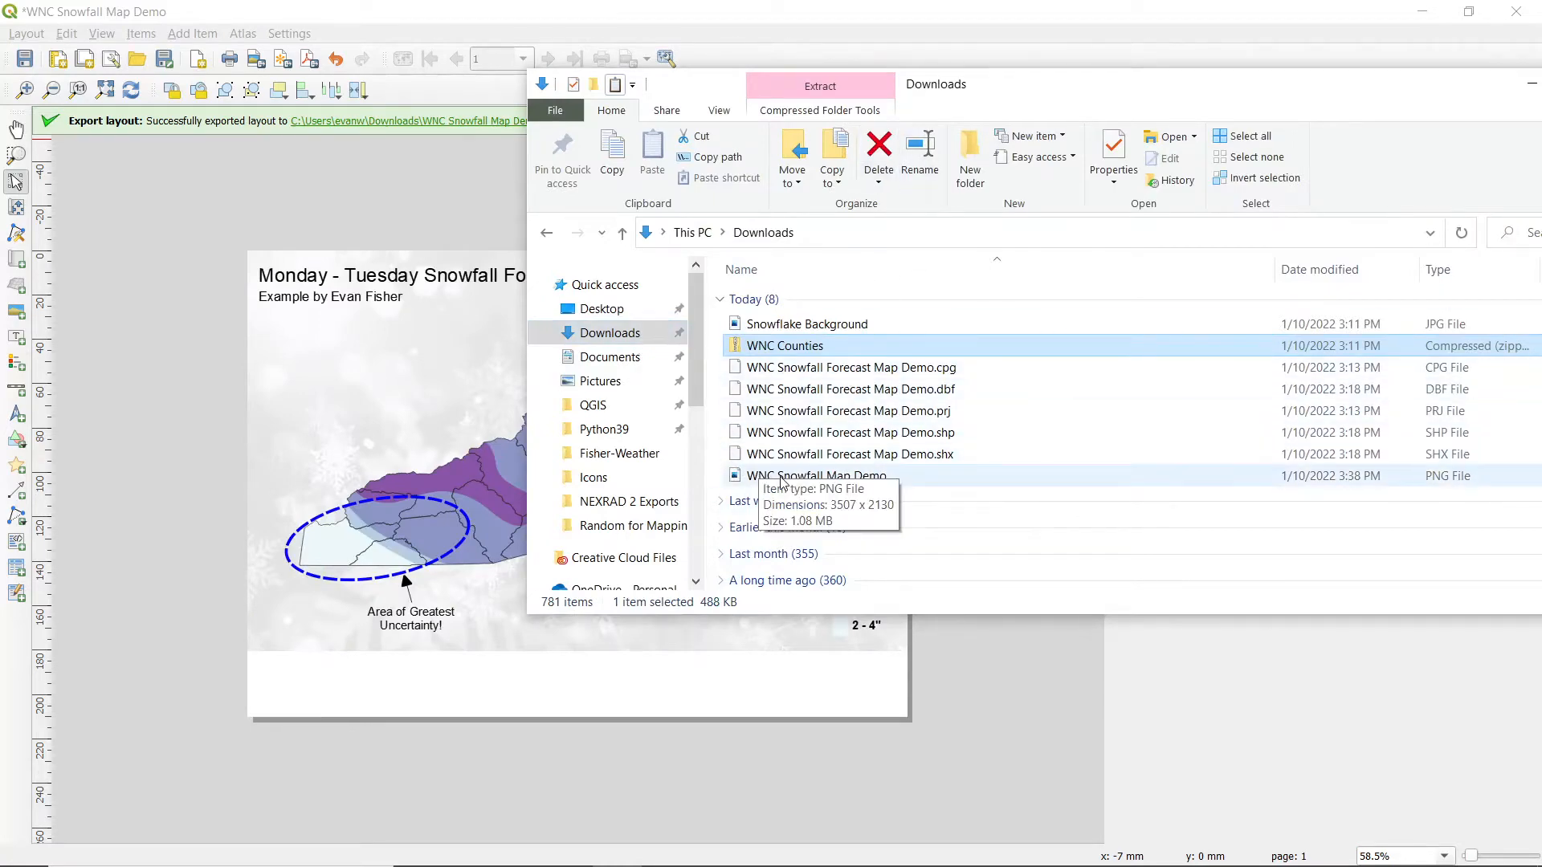
pyautogui.doubleClick(782, 477)
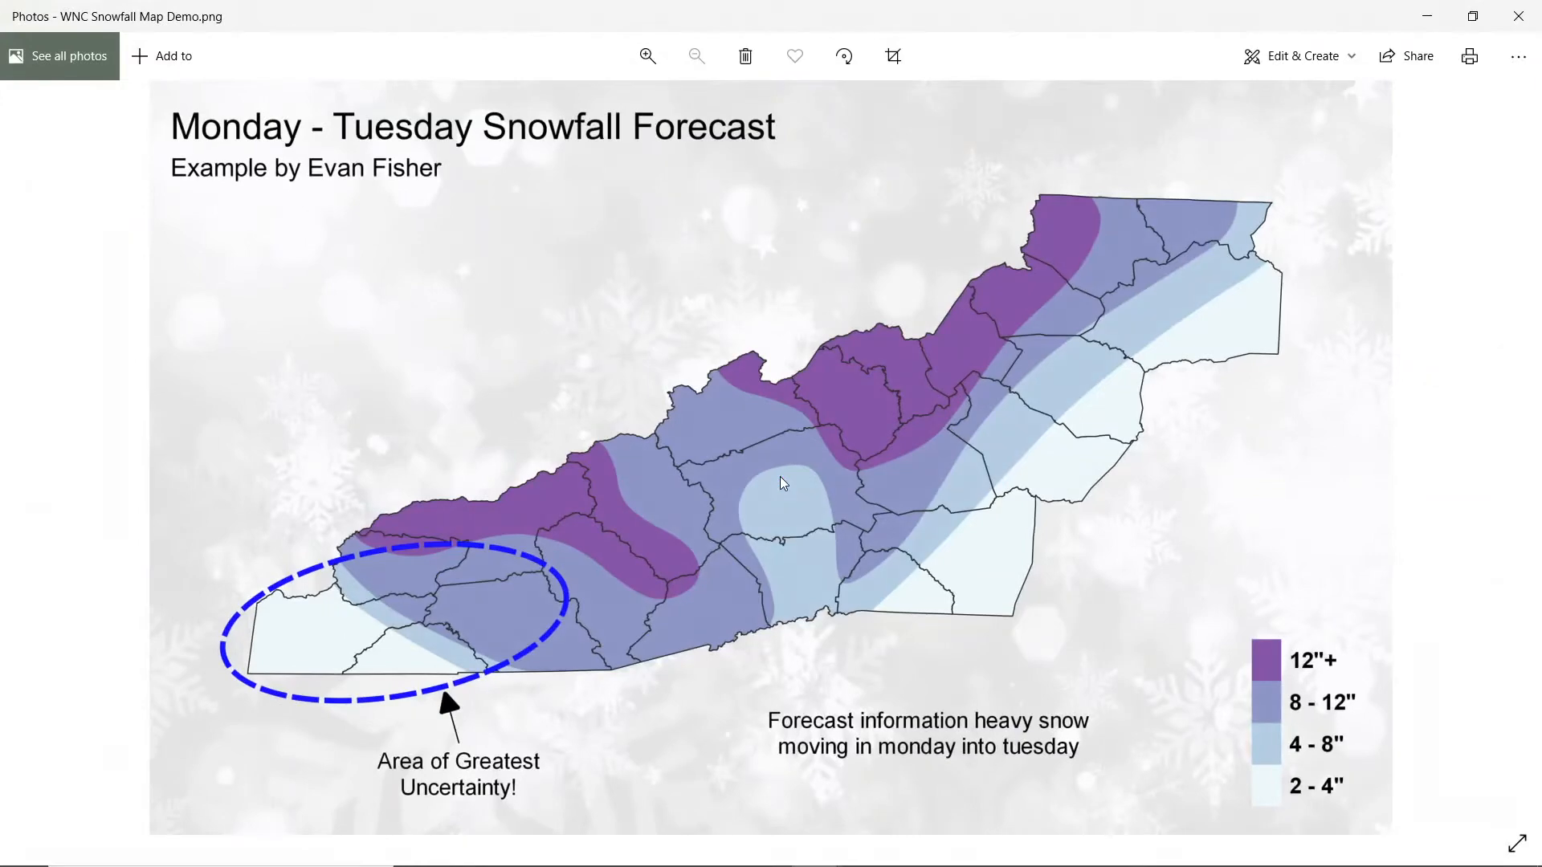